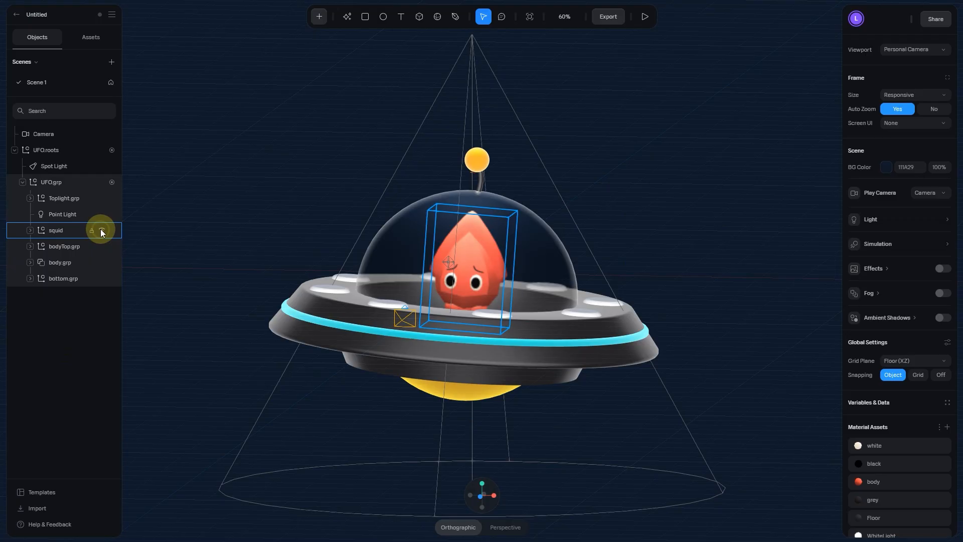
# Step: Hide the squid group inside the UFO's dome
pyautogui.click(102, 230)
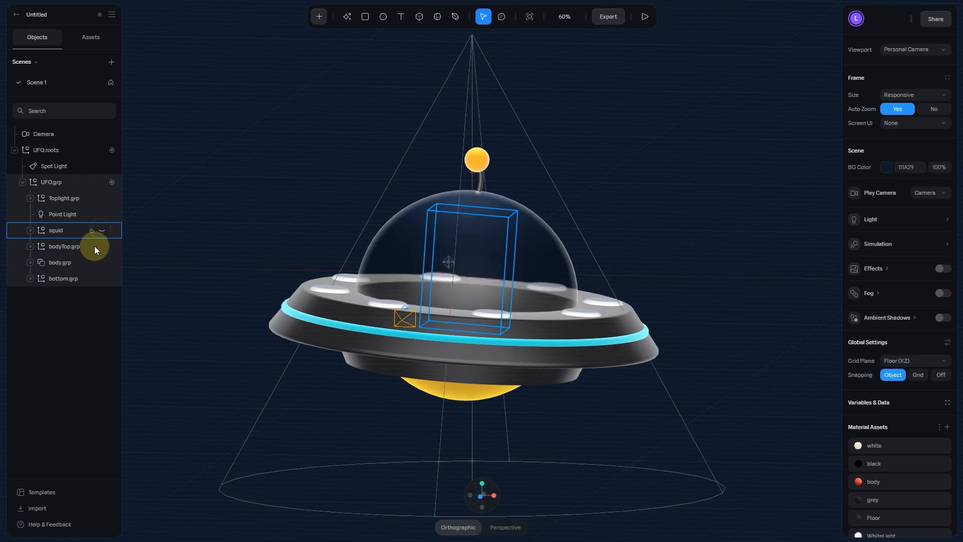
pyautogui.click(73, 307)
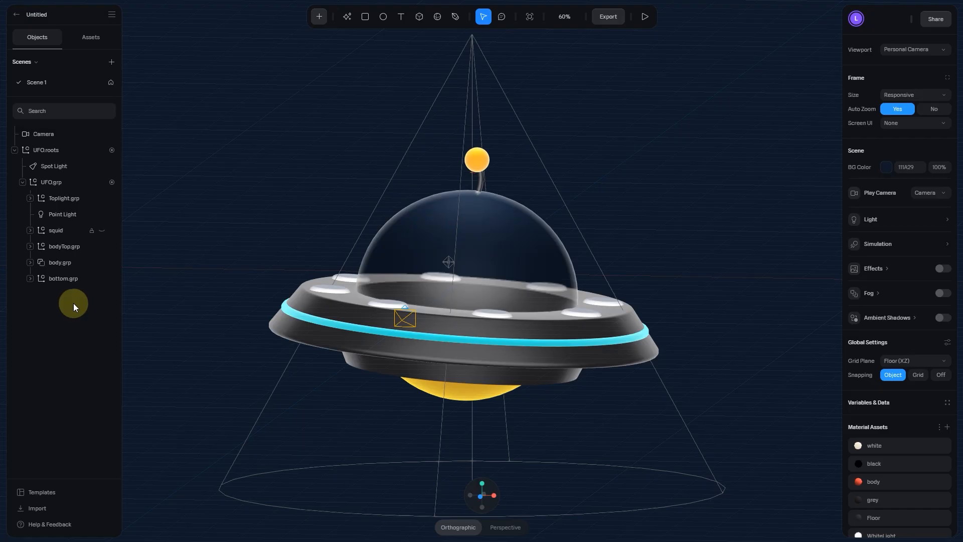
# Step: Toggle Toplight.grp, bodyTop.grp, body.grp and bottom.grp off and on to identify the UFO's parts
pyautogui.click(102, 198)
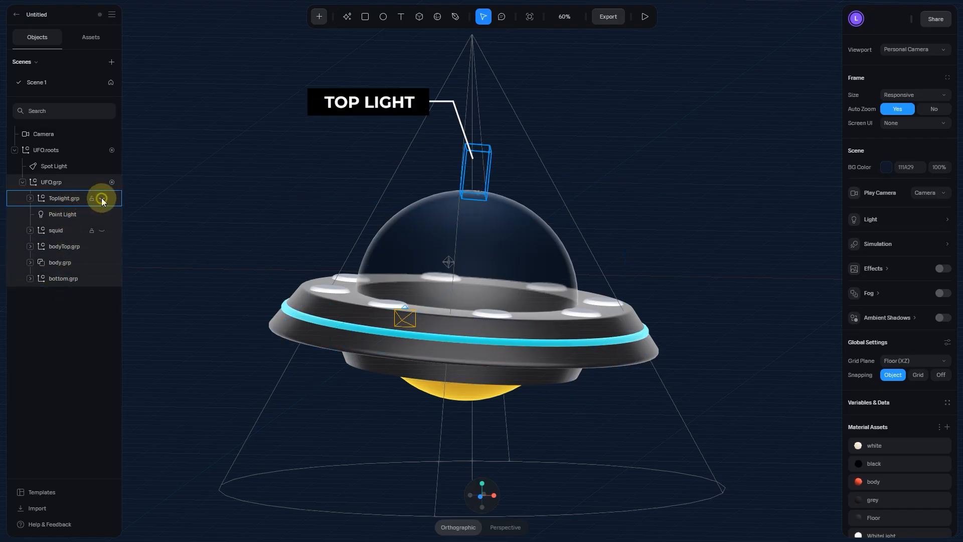
pyautogui.click(101, 197)
pyautogui.click(103, 246)
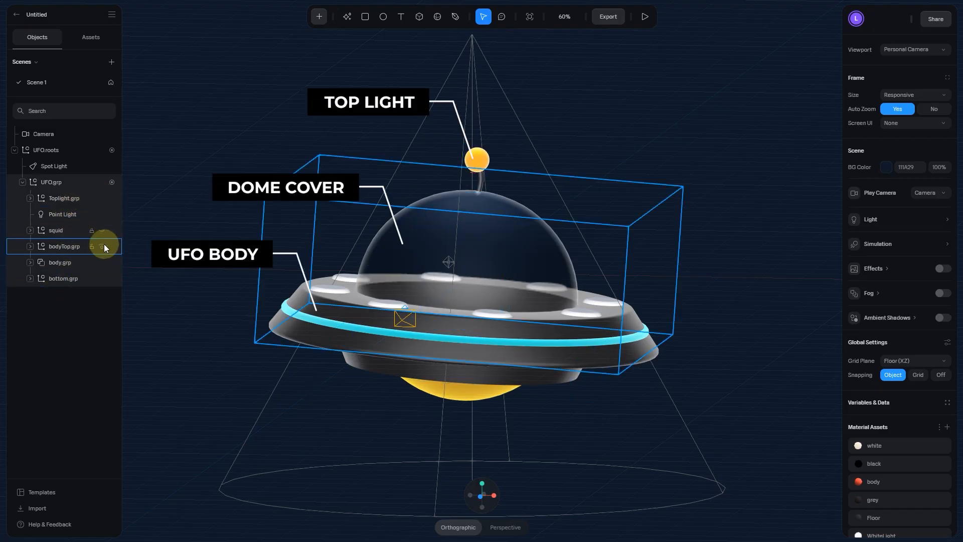
pyautogui.click(102, 247)
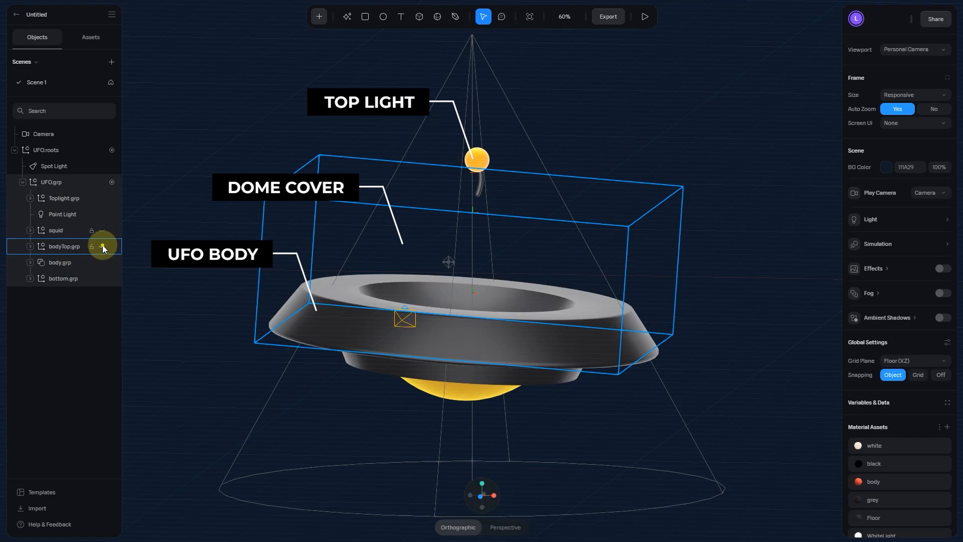
pyautogui.click(102, 246)
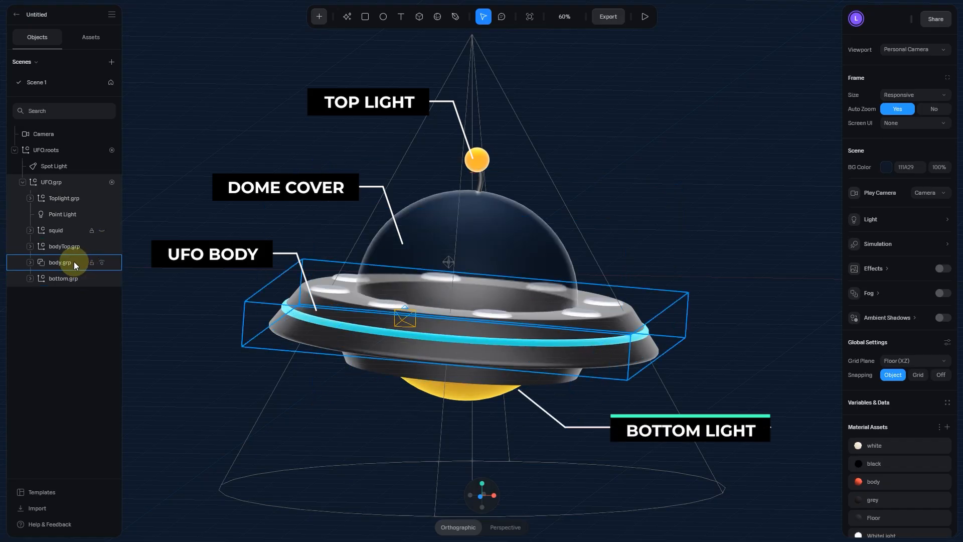
pyautogui.click(74, 261)
pyautogui.click(103, 261)
pyautogui.click(101, 261)
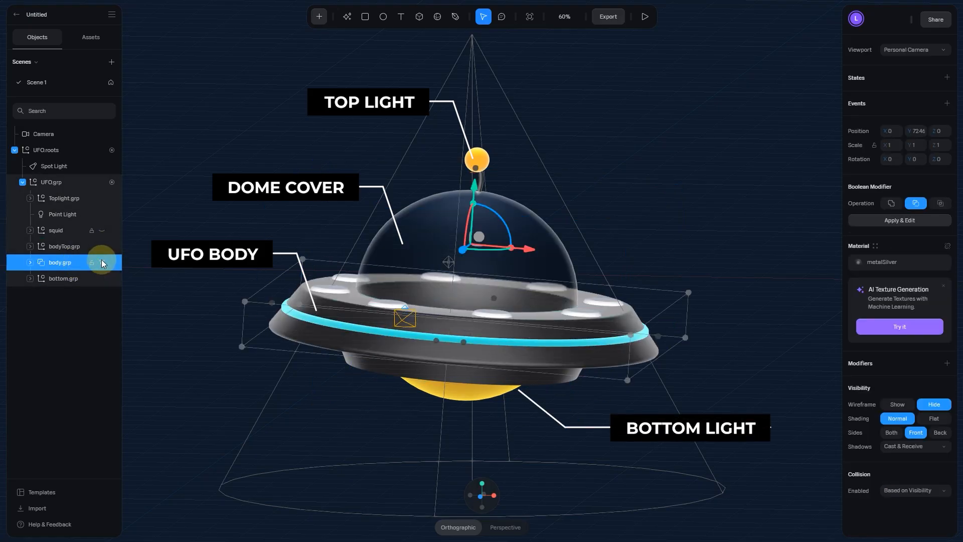
pyautogui.click(97, 277)
pyautogui.click(103, 278)
pyautogui.click(103, 278)
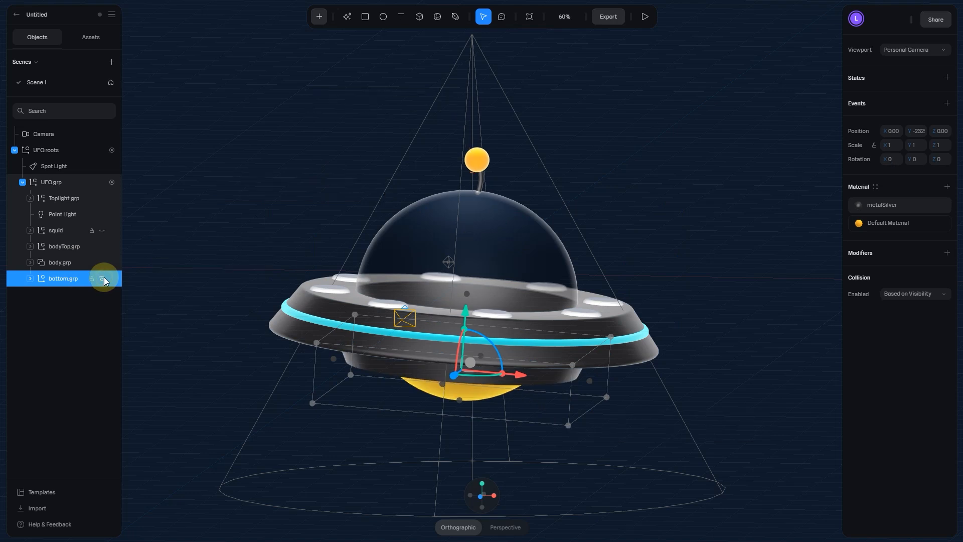
pyautogui.click(762, 232)
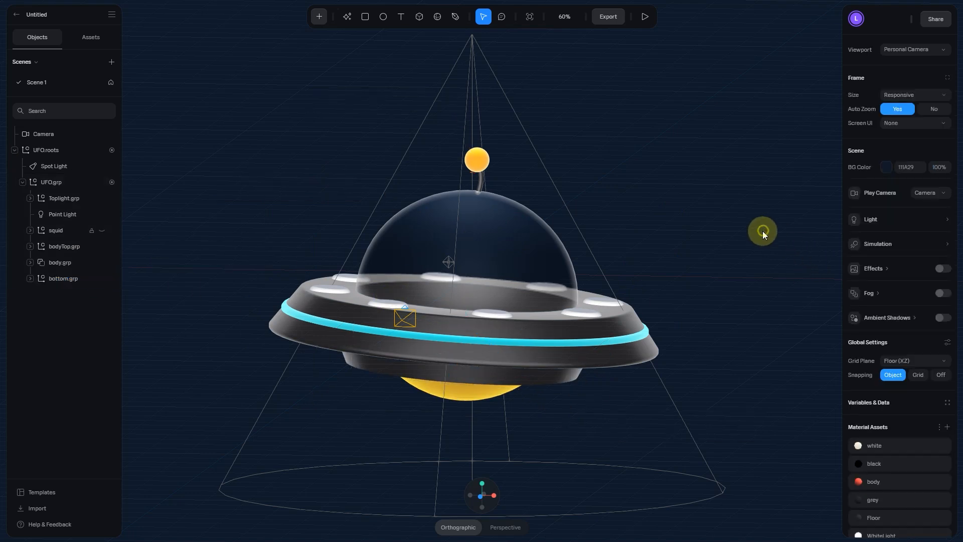
# Step: Examine the finished UFO from the front view
pyautogui.click(480, 496)
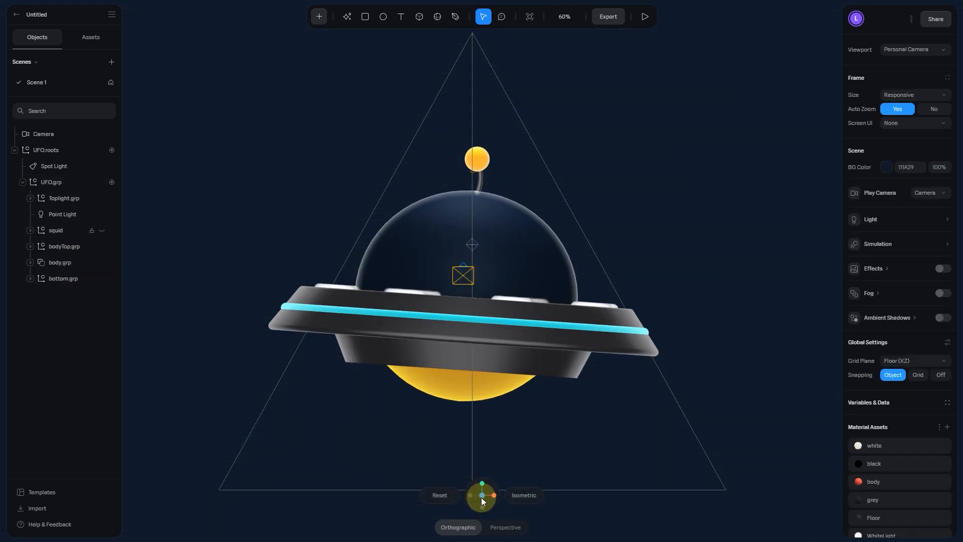
pyautogui.keyDown('alt'); pyautogui.moveTo(556, 452); pyautogui.dragTo(514, 452); pyautogui.keyUp('alt')
pyautogui.click(916, 49)
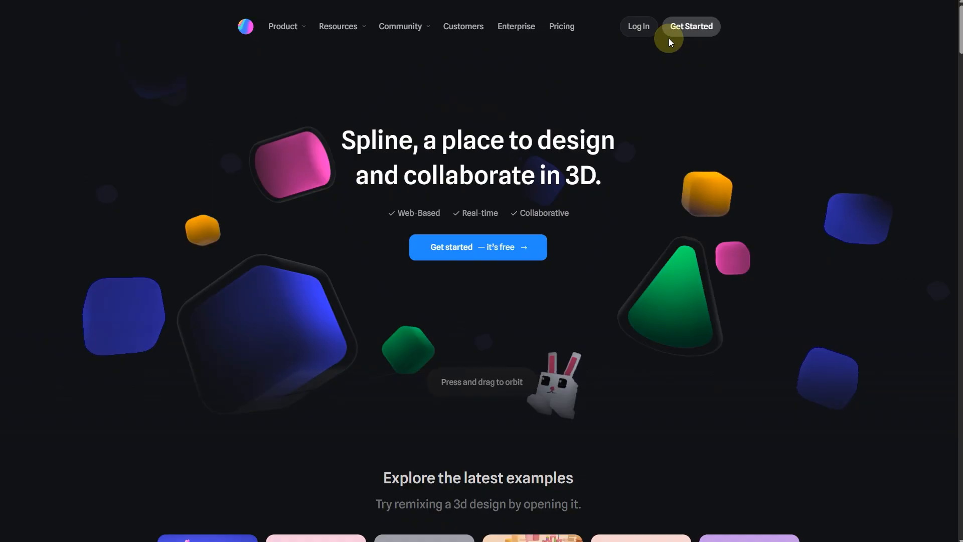
# Step: Log in to the Spline website and create a new 3D design, dismissing the starter templates
pyautogui.click(638, 26)
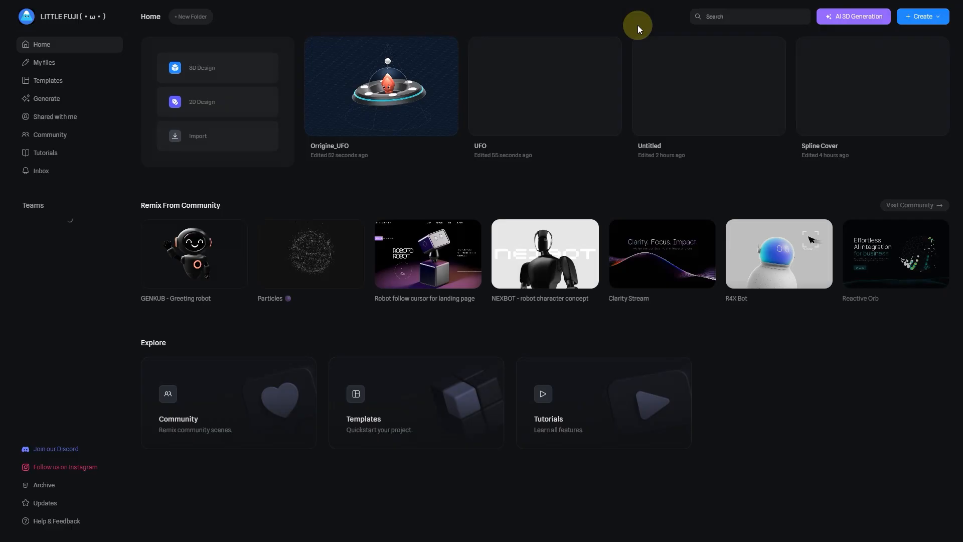
pyautogui.click(916, 18)
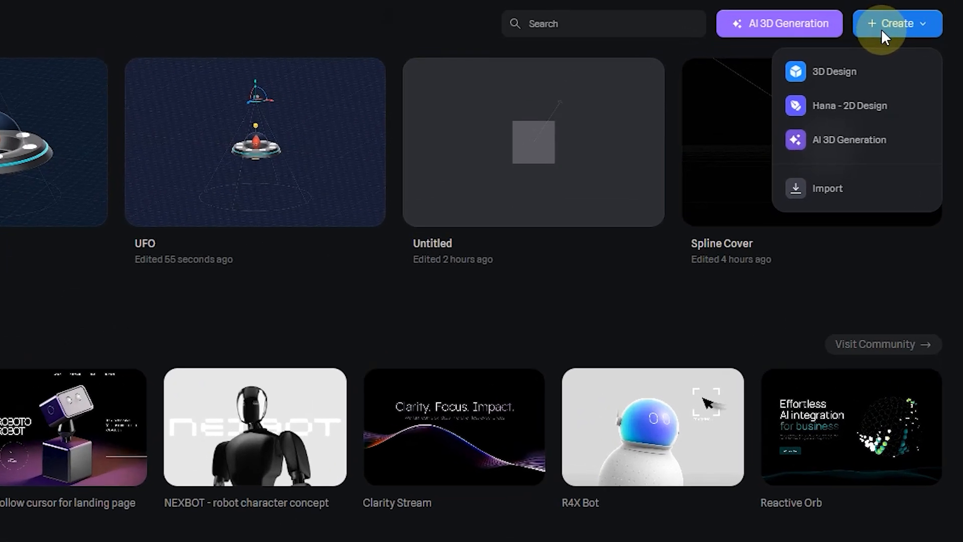
pyautogui.click(858, 76)
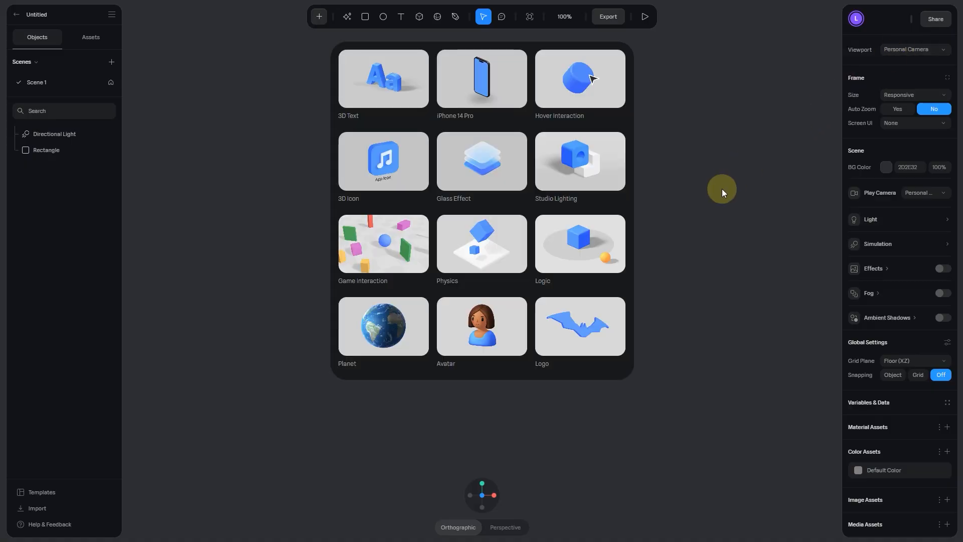
pyautogui.click(722, 189)
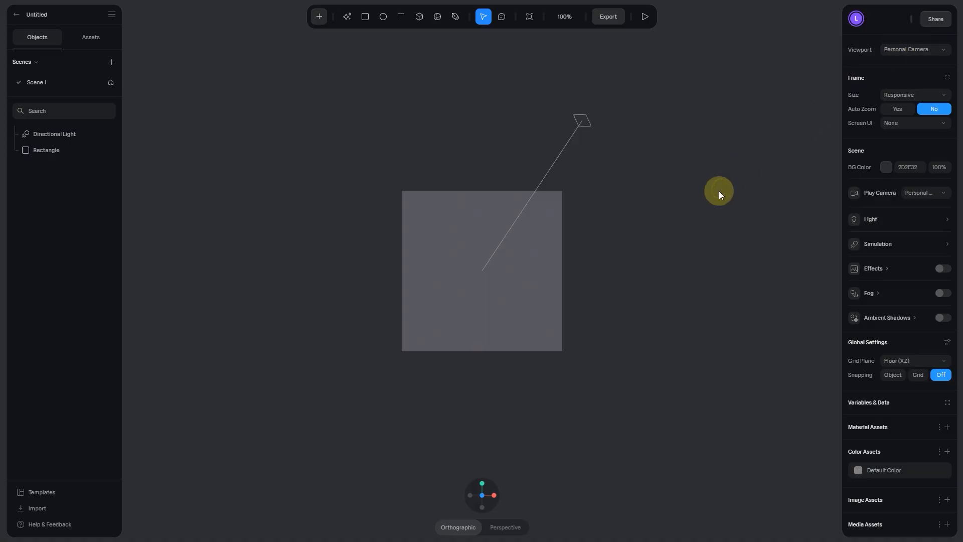
# Step: Delete the default rectangle from the new scene
pyautogui.click(486, 317)
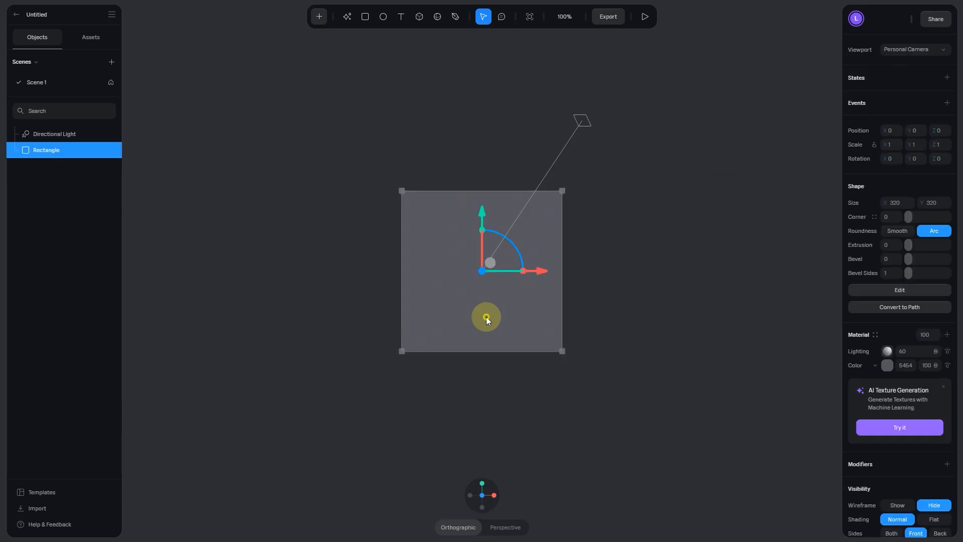
pyautogui.press('Delete')
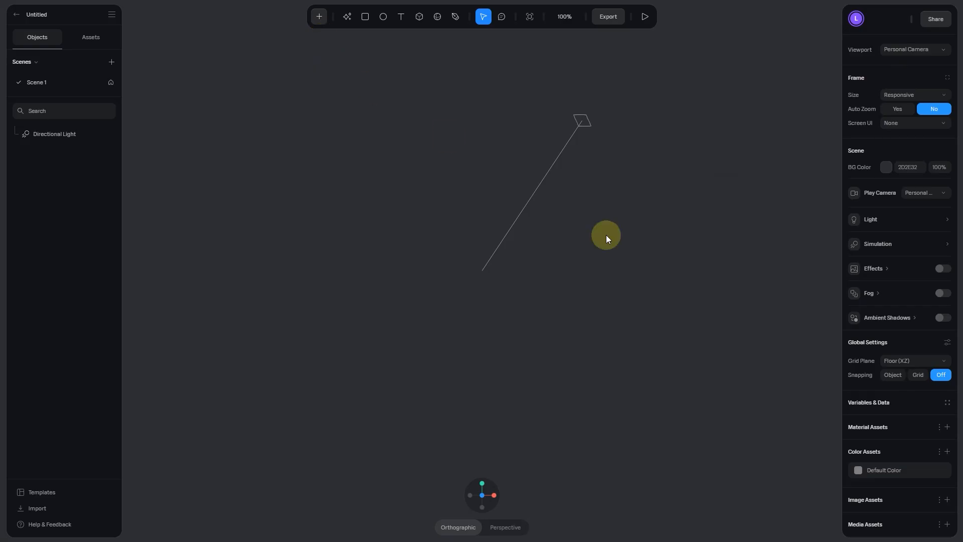
# Step: Set snapping to Object and delete the Default Color asset
pyautogui.click(889, 375)
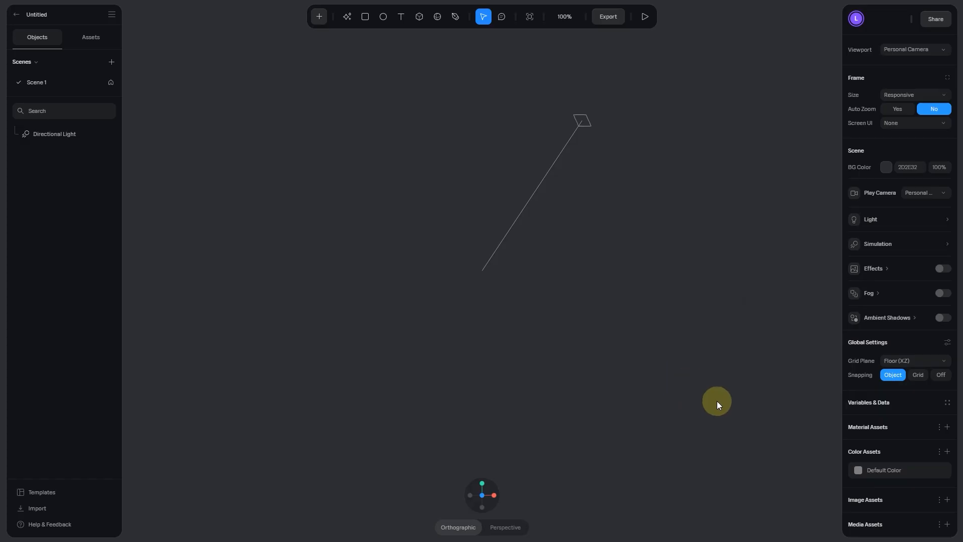
pyautogui.rightClick(902, 470)
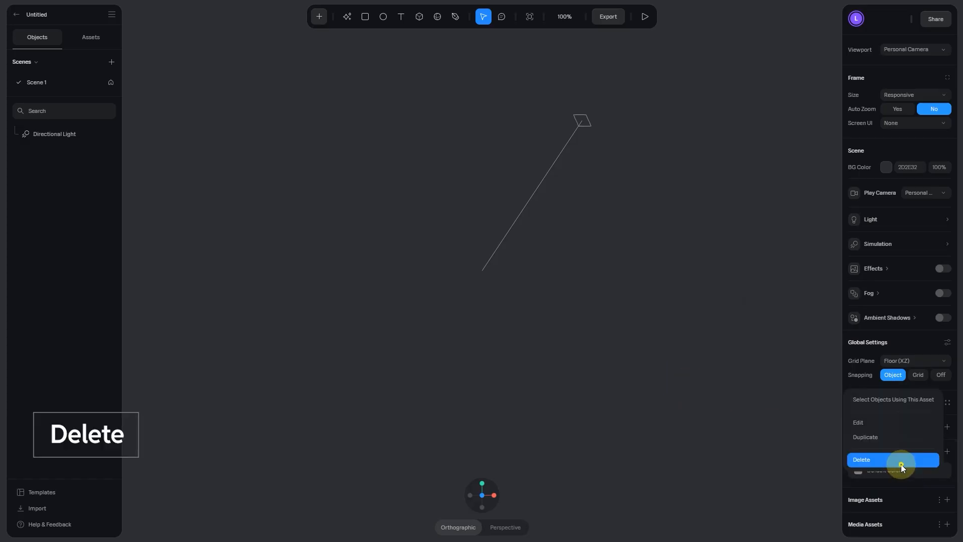
pyautogui.click(900, 465)
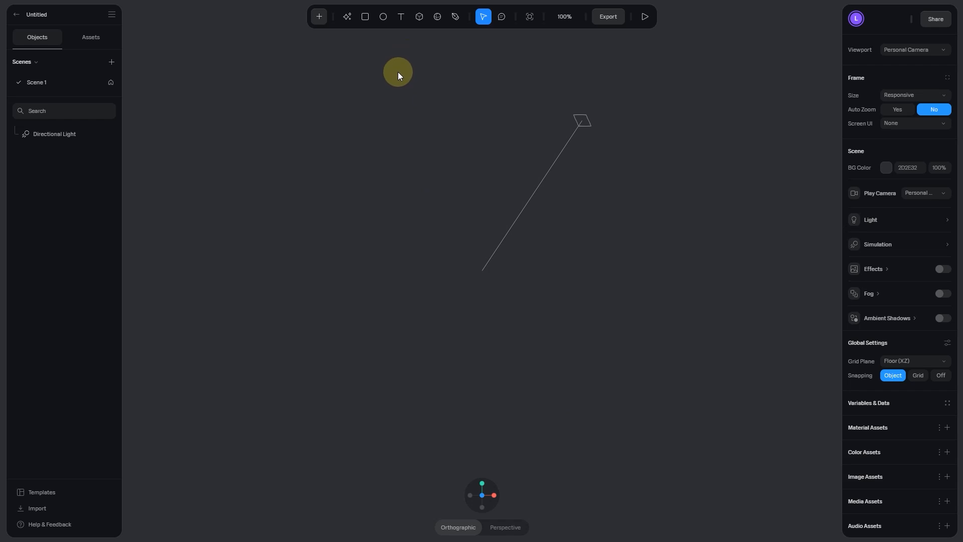
# Step: Add a cylinder about 443 in size on all axes near the middle of the scene
pyautogui.click(318, 19)
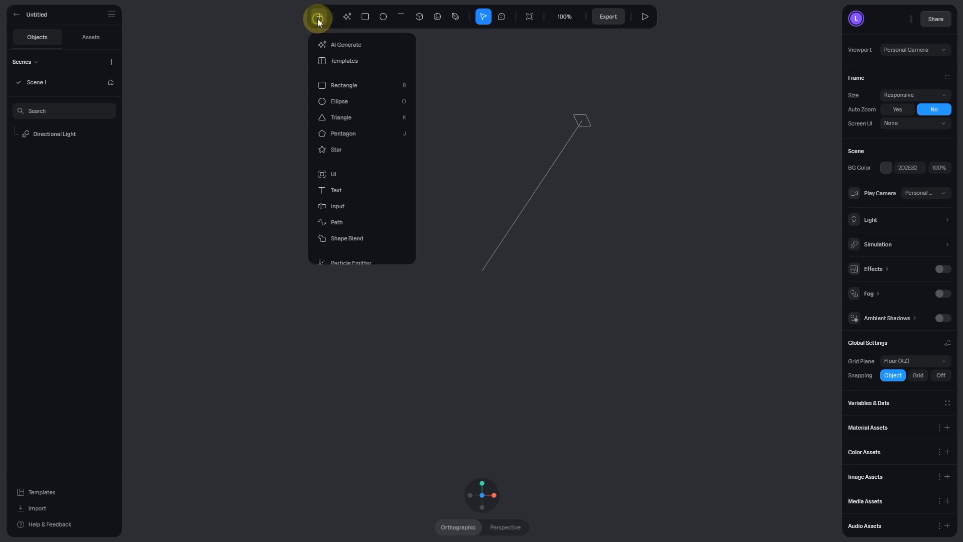
pyautogui.scroll(-2, 347, 103)
pyautogui.scroll(-2, 348, 108)
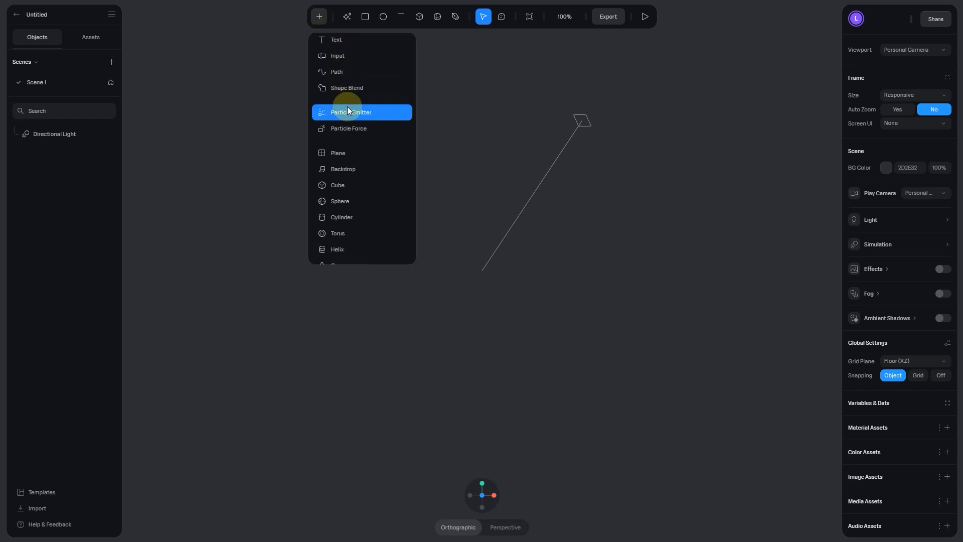
pyautogui.click(346, 217)
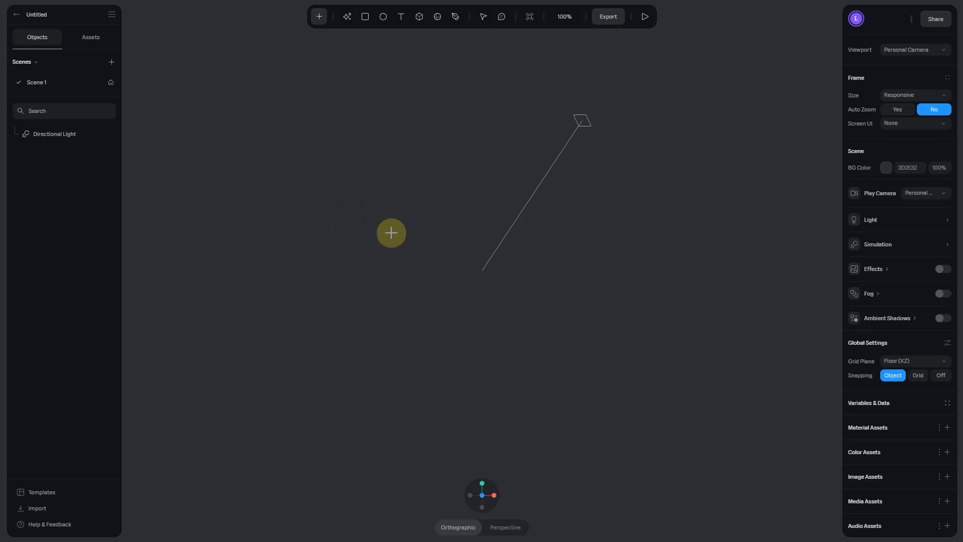
pyautogui.click(344, 168)
pyautogui.moveTo(406, 223); pyautogui.dragTo(566, 353)
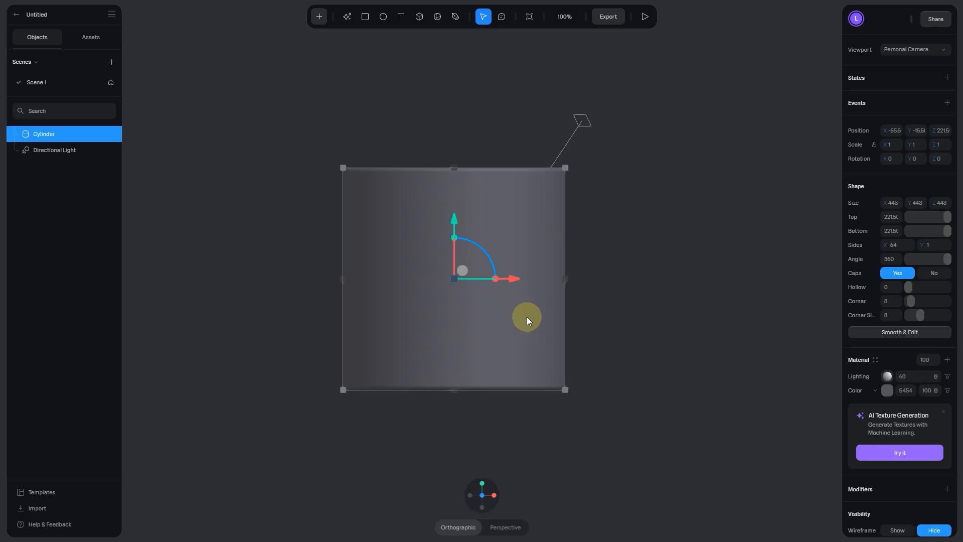
# Step: From the top view, enlarge the cylinder to about 1092 on all axes and center it on the origin in X and Z
pyautogui.click(486, 481)
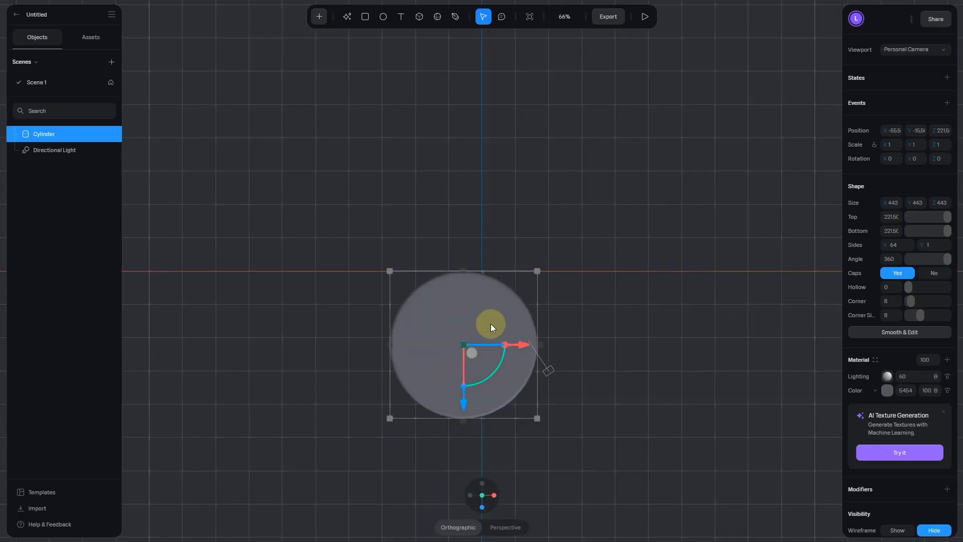
pyautogui.moveTo(516, 345); pyautogui.dragTo(533, 354)
pyautogui.moveTo(485, 402); pyautogui.dragTo(486, 331)
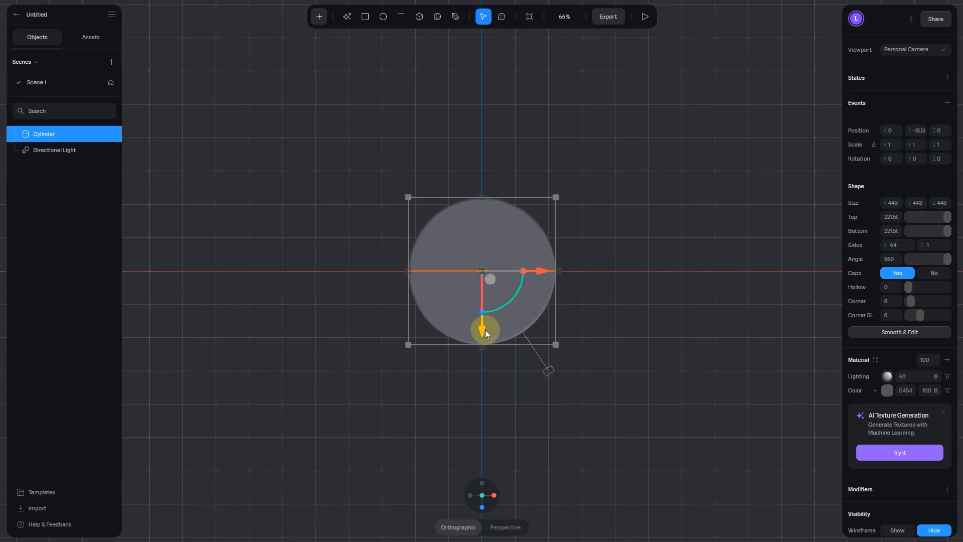
pyautogui.scroll(1, 486, 329)
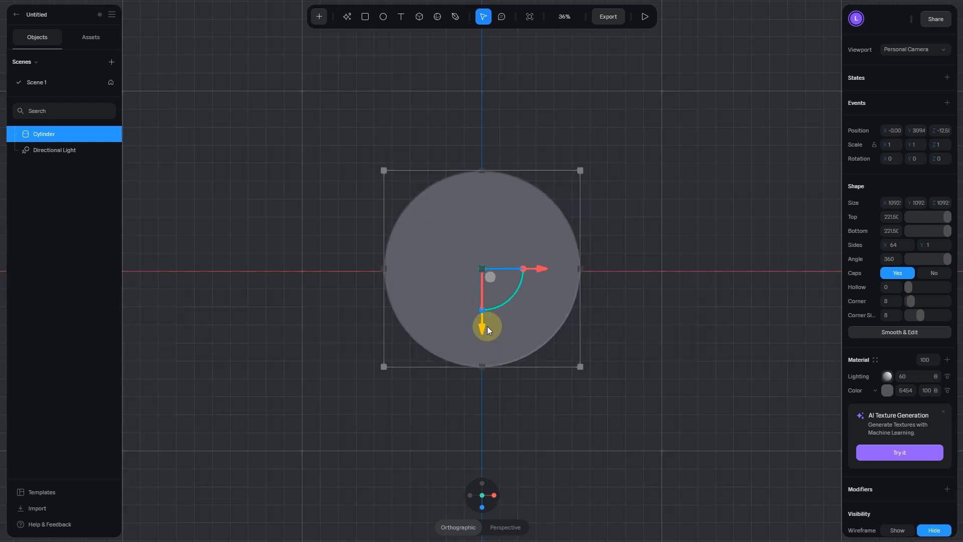
pyautogui.moveTo(486, 326); pyautogui.dragTo(485, 330)
pyautogui.scroll(4, 503, 317)
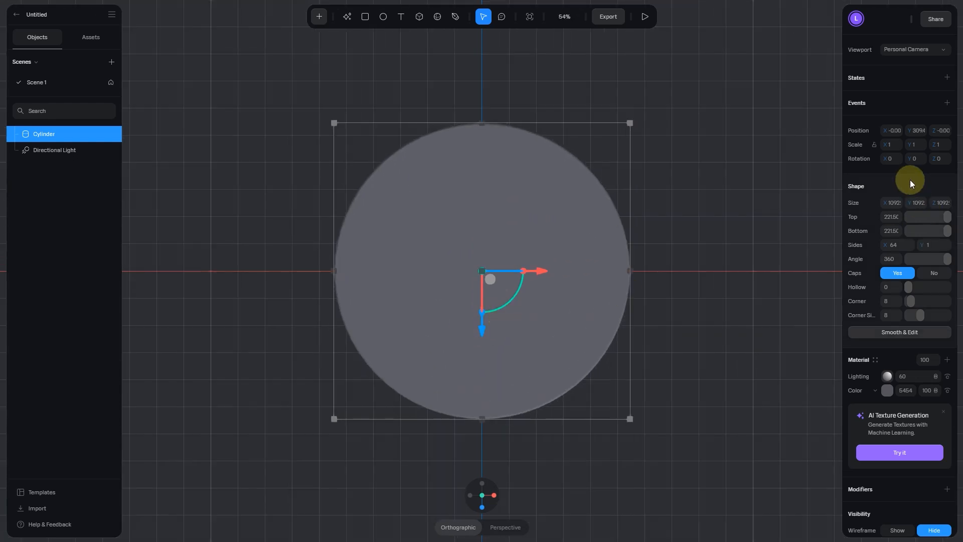
# Step: Set the cylinder's X, Y and Z size to 960
pyautogui.click(893, 204)
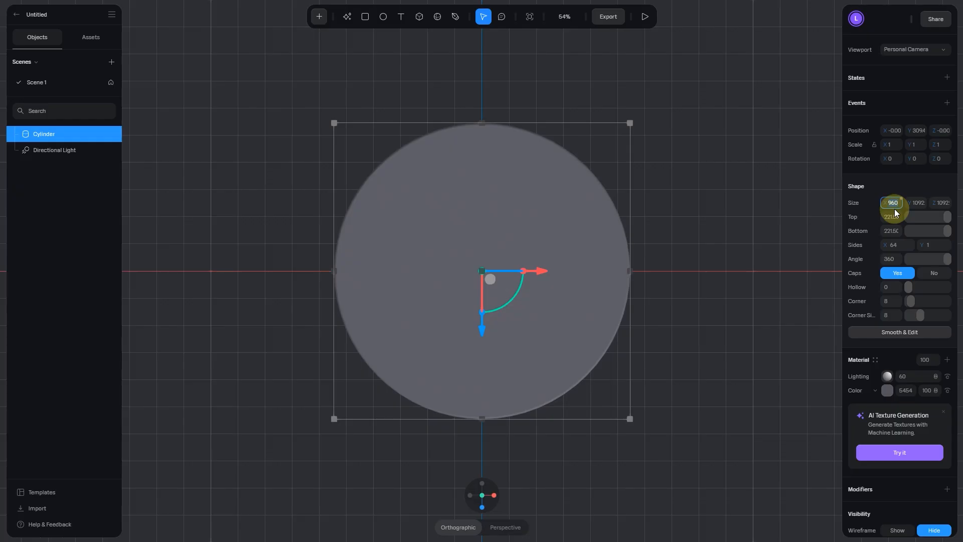
pyautogui.click(928, 204)
pyautogui.write('960')
pyautogui.click(942, 206)
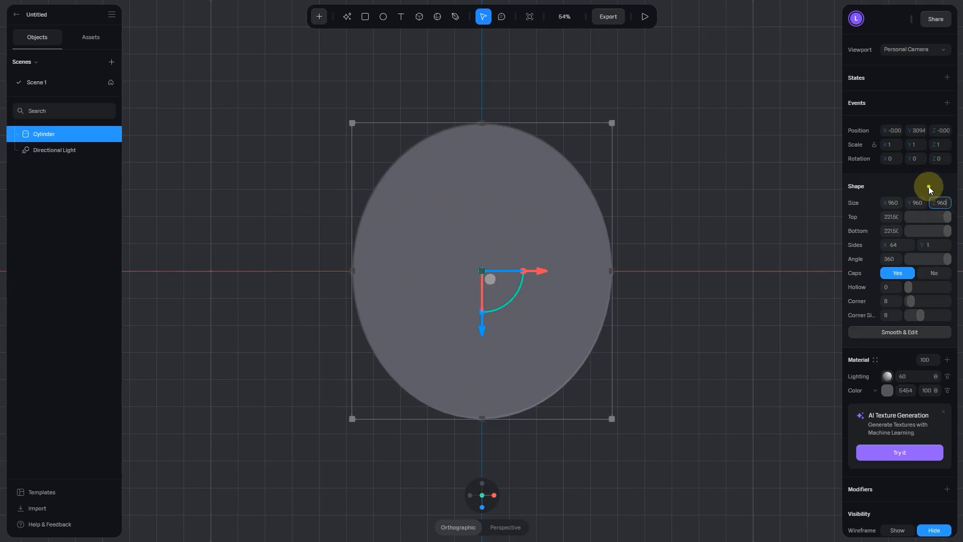
pyautogui.write('960')
pyautogui.press('Return')
pyautogui.click(694, 188)
pyautogui.click(574, 273)
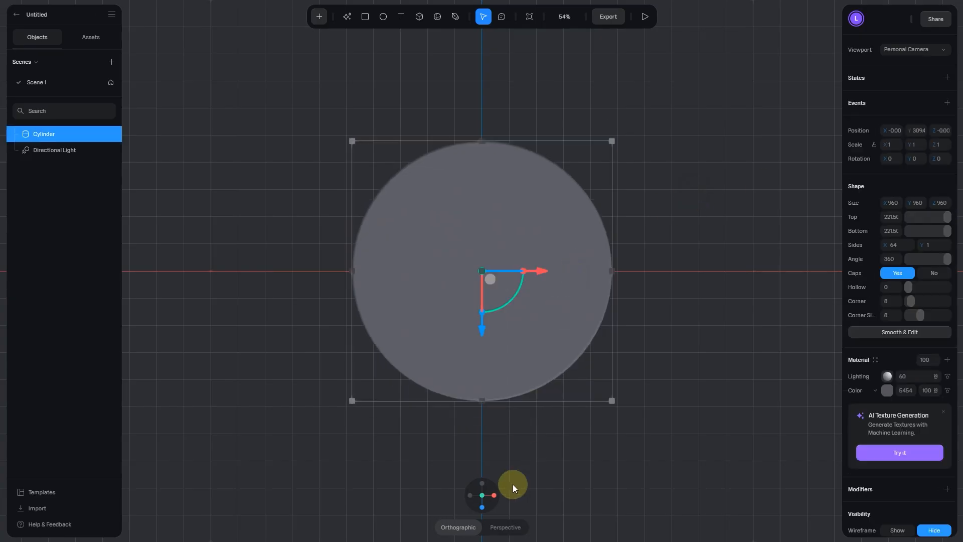
# Step: From the front view, taper the cylinder by reducing its Top radius to 168
pyautogui.click(481, 504)
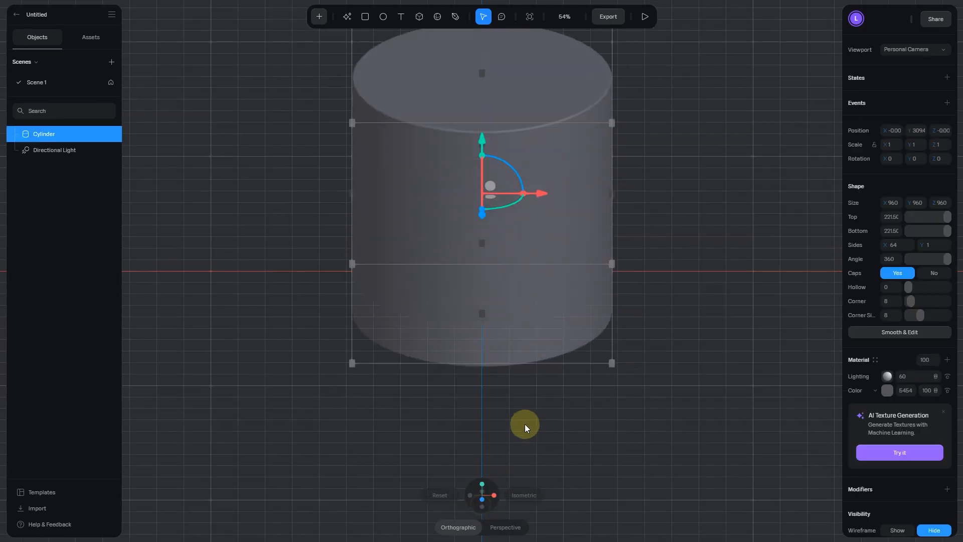
pyautogui.click(663, 360)
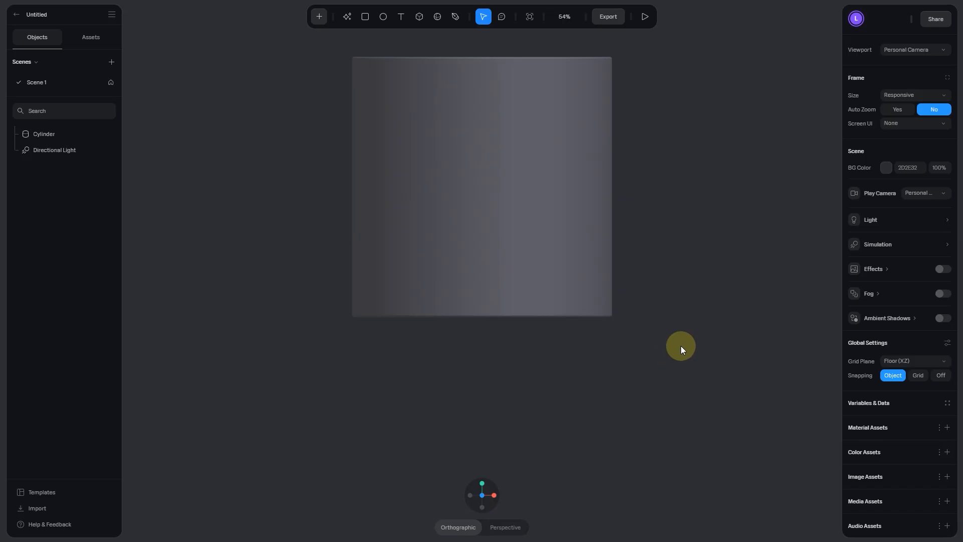
pyautogui.click(532, 282)
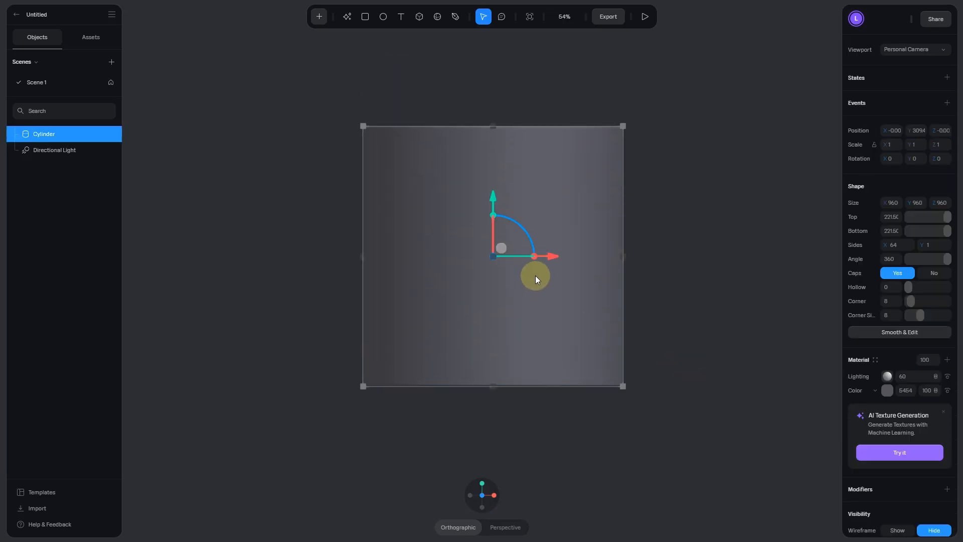
pyautogui.moveTo(944, 217); pyautogui.dragTo(937, 217)
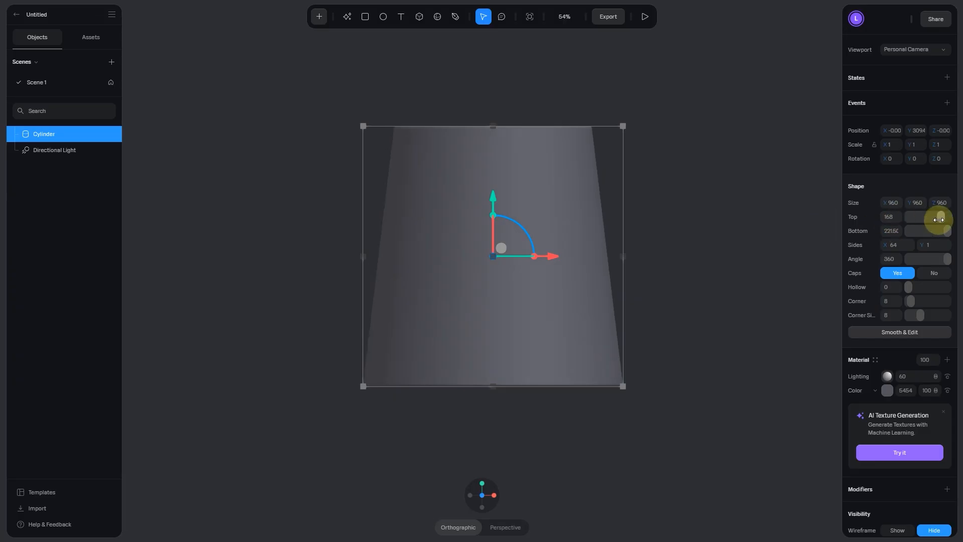
# Step: Flatten the tapered cylinder by setting its Y size to 110
pyautogui.moveTo(593, 130); pyautogui.dragTo(596, 355)
pyautogui.click(920, 205)
pyautogui.write('110')
pyautogui.press('Return')
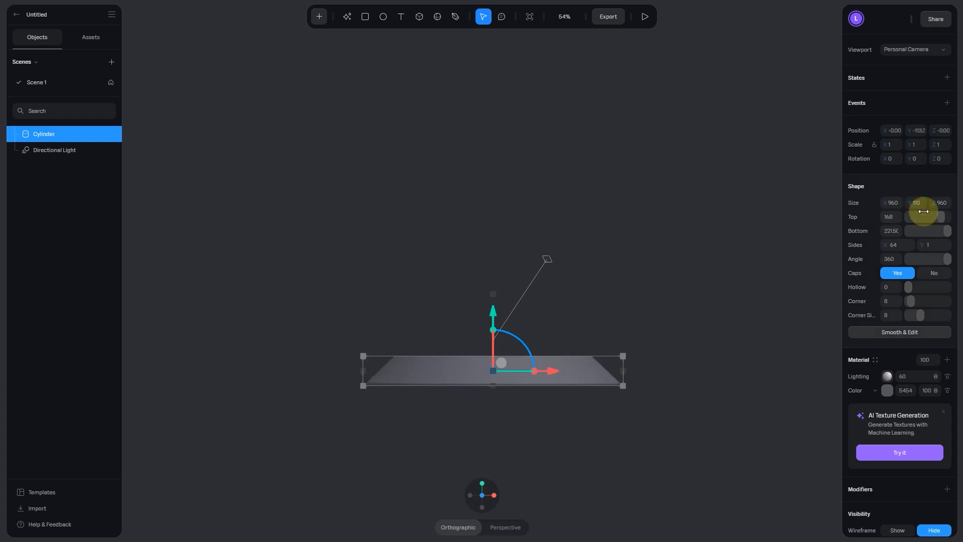
# Step: Set the cylinder's Top radius to 75 and its Bottom radius to 90
pyautogui.moveTo(940, 217); pyautogui.dragTo(928, 219)
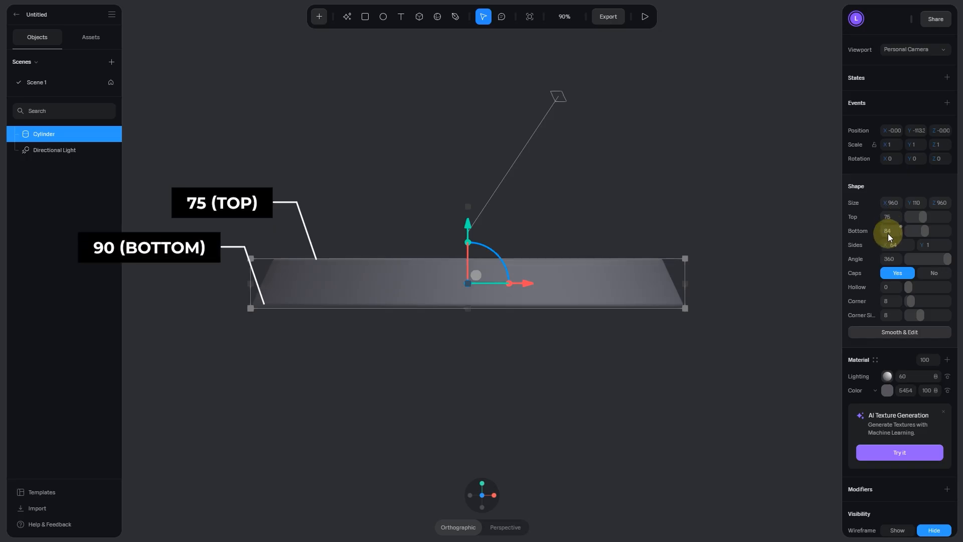
pyautogui.click(888, 232)
pyautogui.write('90')
pyautogui.press('Return')
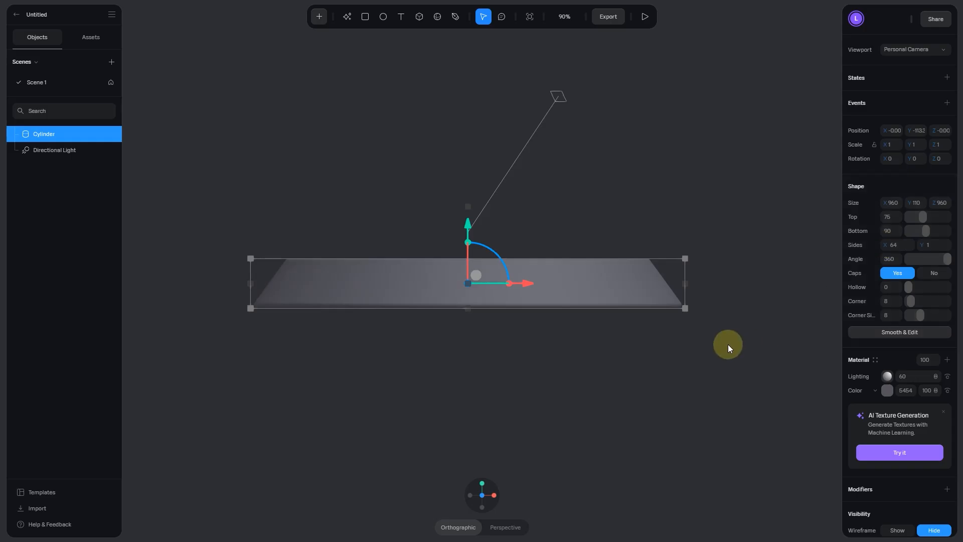
# Step: Set the cylinder's Corner rounding to 10
pyautogui.moveTo(911, 309); pyautogui.dragTo(899, 307)
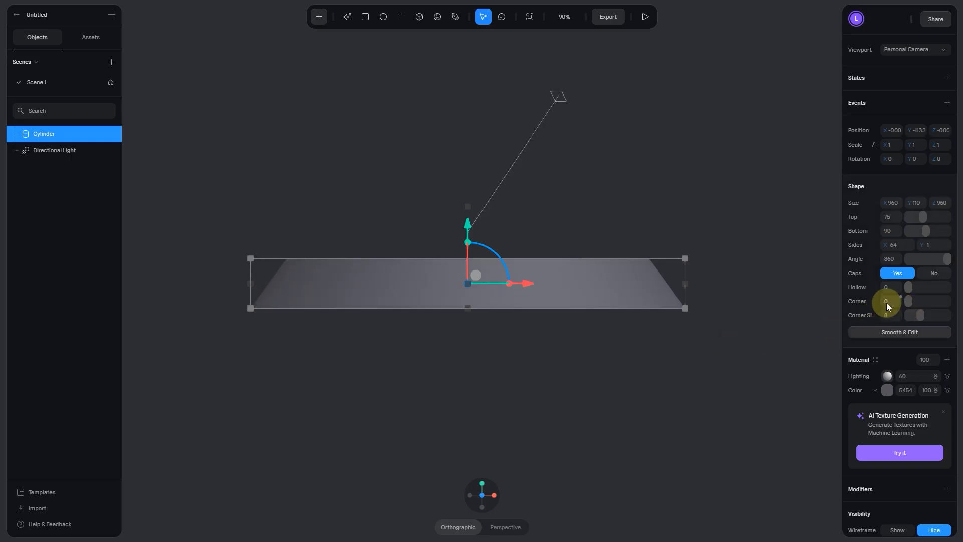
pyautogui.click(887, 302)
pyautogui.write('10')
pyautogui.press('Return')
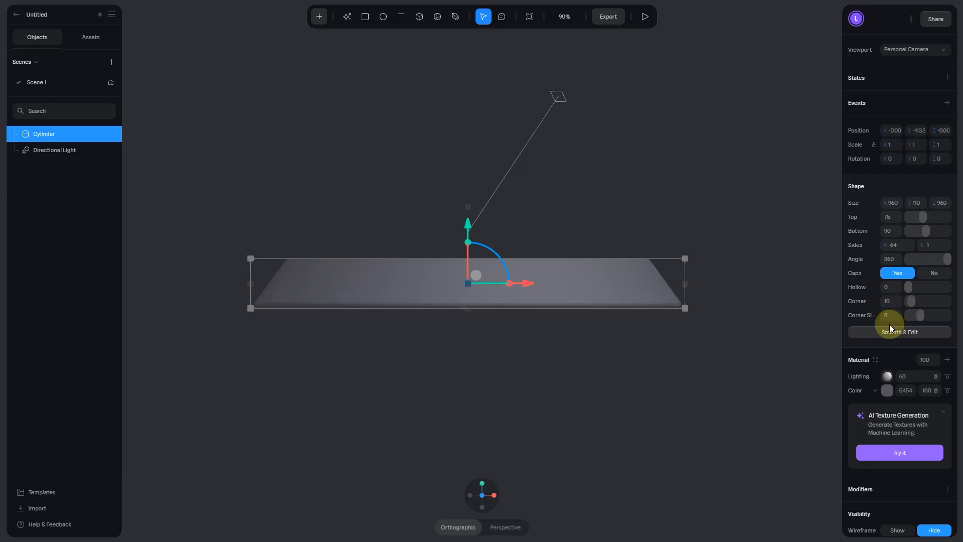
pyautogui.click(582, 378)
pyautogui.scroll(-4, 582, 378)
pyautogui.click(530, 294)
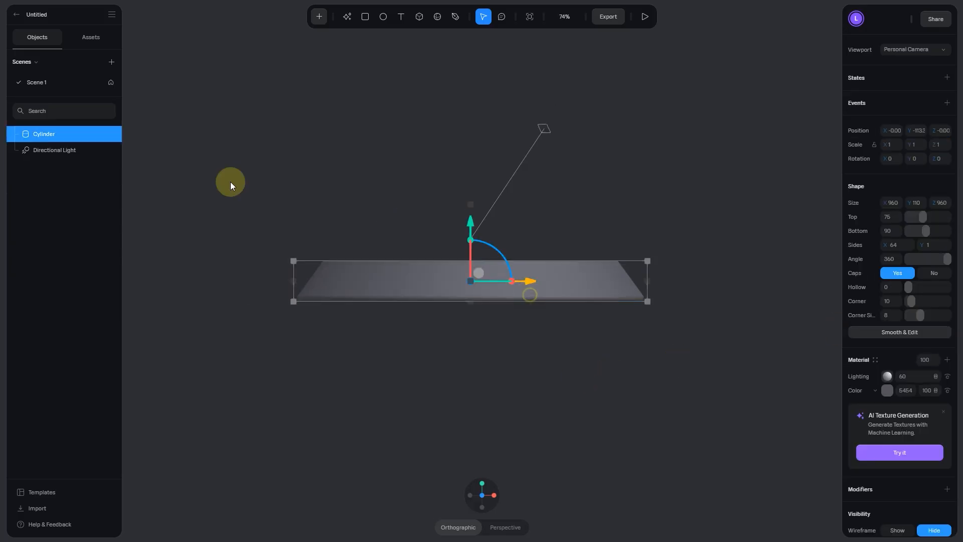
# Step: Rename the cylinder object as body
pyautogui.click(66, 137)
pyautogui.doubleClick(66, 139)
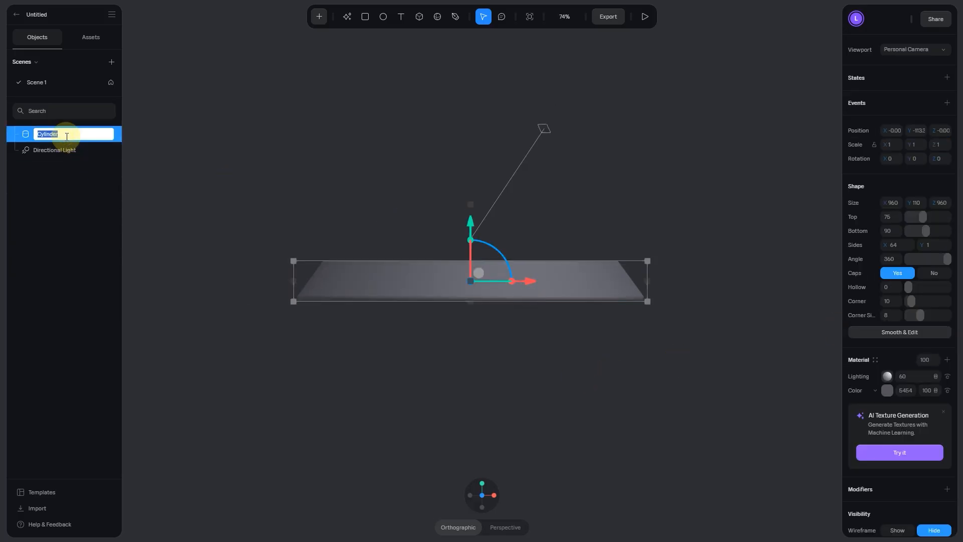
pyautogui.write('body')
pyautogui.press('Return')
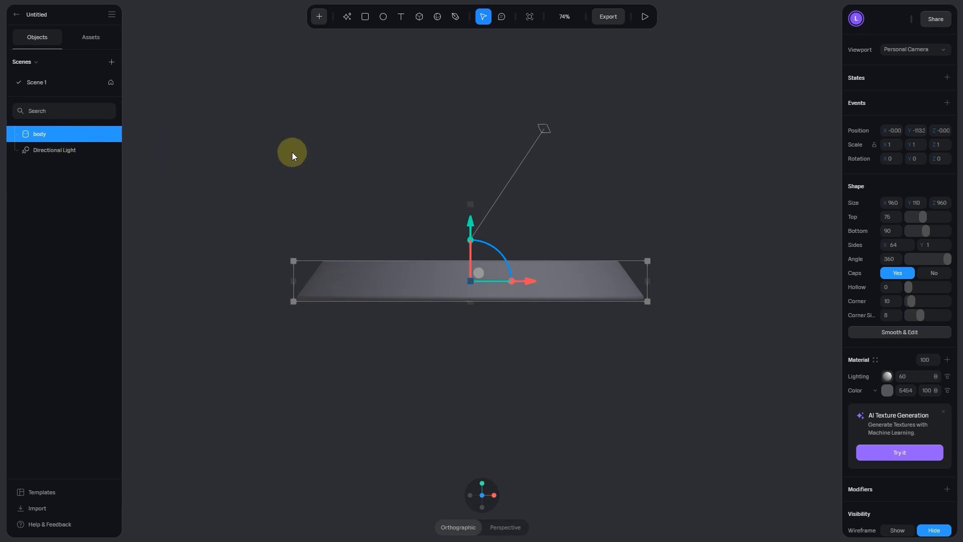
# Step: Duplicate the body and flip the copy upside down with a Z rotation of -180
pyautogui.moveTo(292, 152); pyautogui.dragTo(358, 147, button='middle')
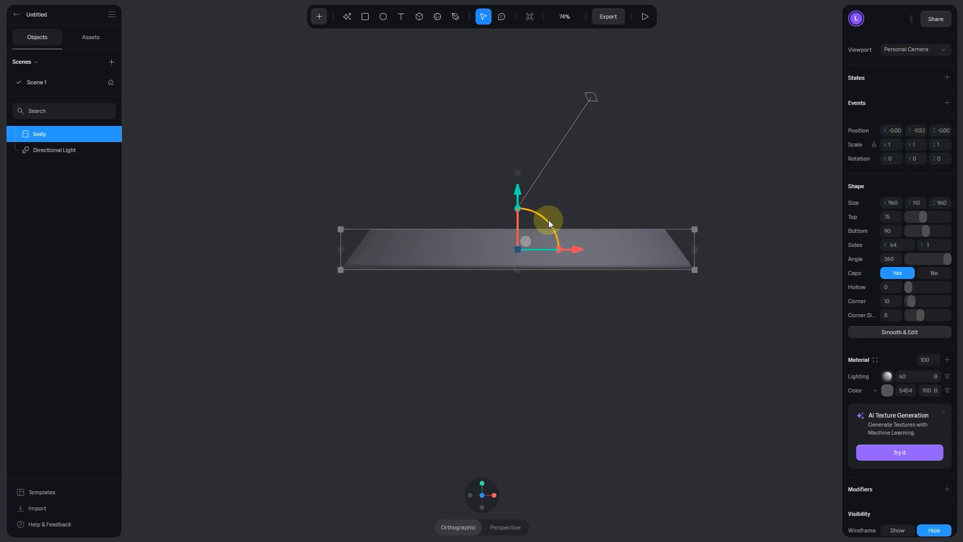
pyautogui.hotkey('ctrl', 'd')
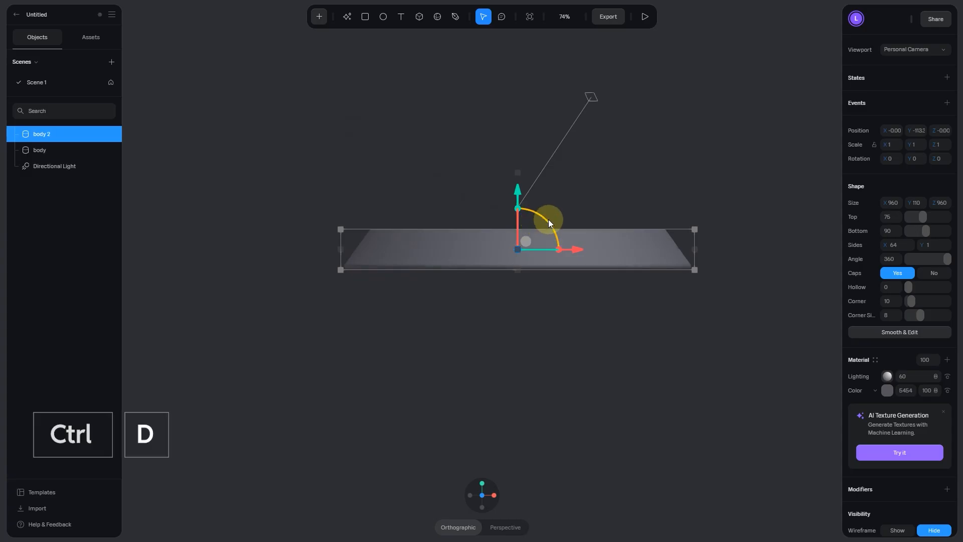
pyautogui.keyDown('shift'); pyautogui.moveTo(548, 219); pyautogui.dragTo(433, 330); pyautogui.keyUp('shift')
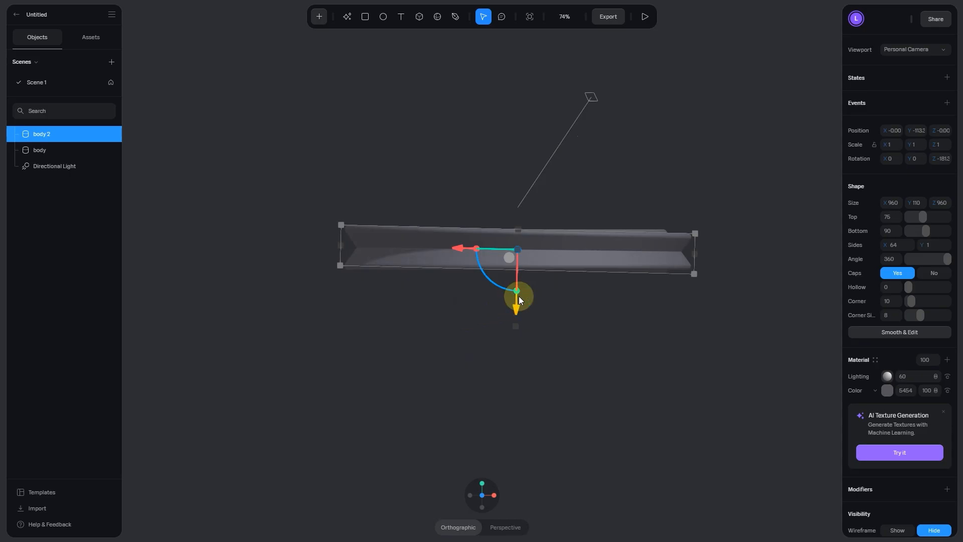
pyautogui.click(941, 158)
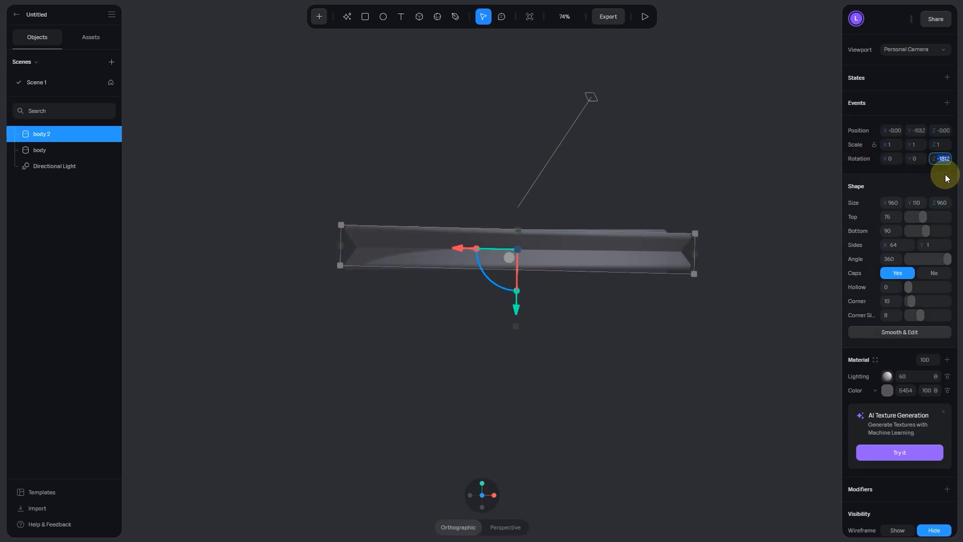
pyautogui.press('BackSpace')
pyautogui.write('-180')
pyautogui.press('Return')
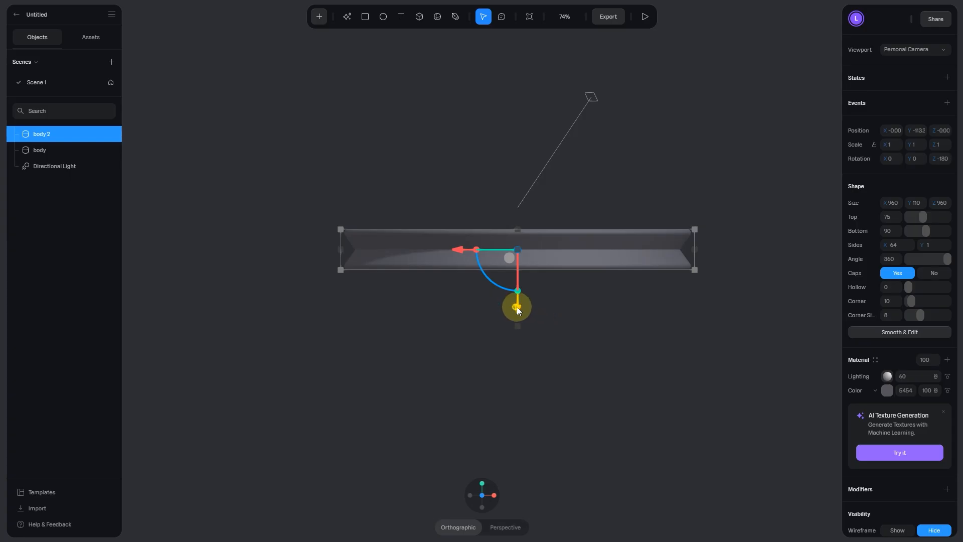
# Step: Position the flipped copy directly beneath the body at about -212 in Y and scale it uniformly to 0.80
pyautogui.moveTo(518, 310); pyautogui.dragTo(529, 349)
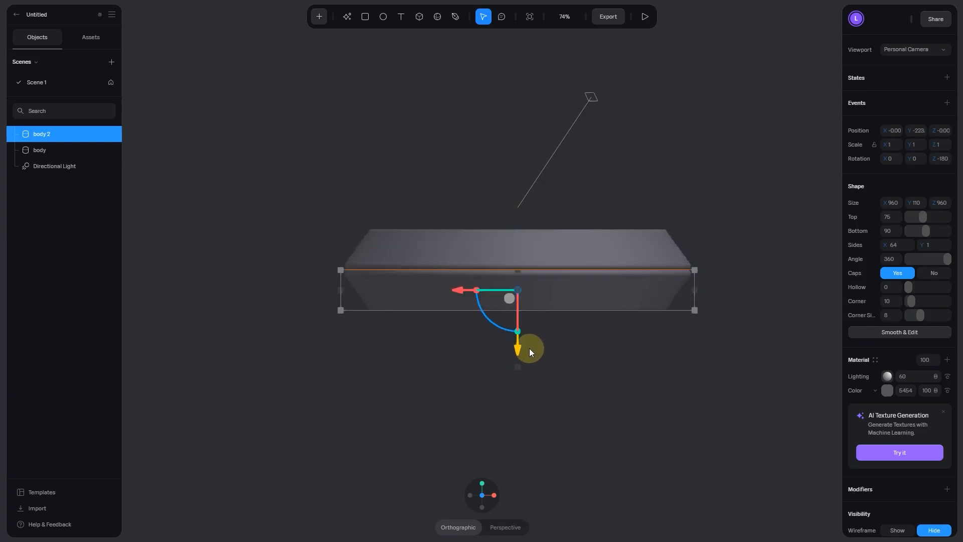
pyautogui.click(661, 297)
pyautogui.click(876, 148)
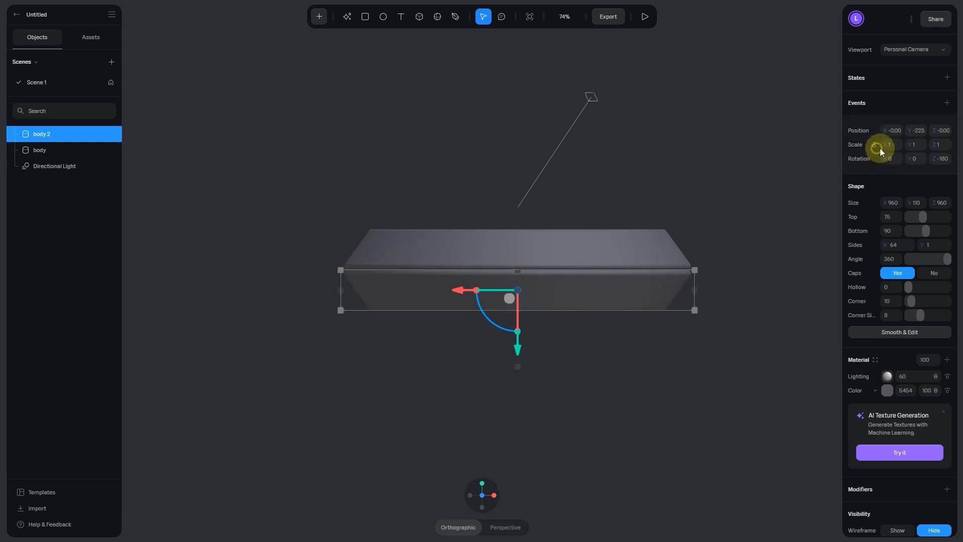
pyautogui.moveTo(885, 147); pyautogui.dragTo(875, 149)
pyautogui.write('0.55')
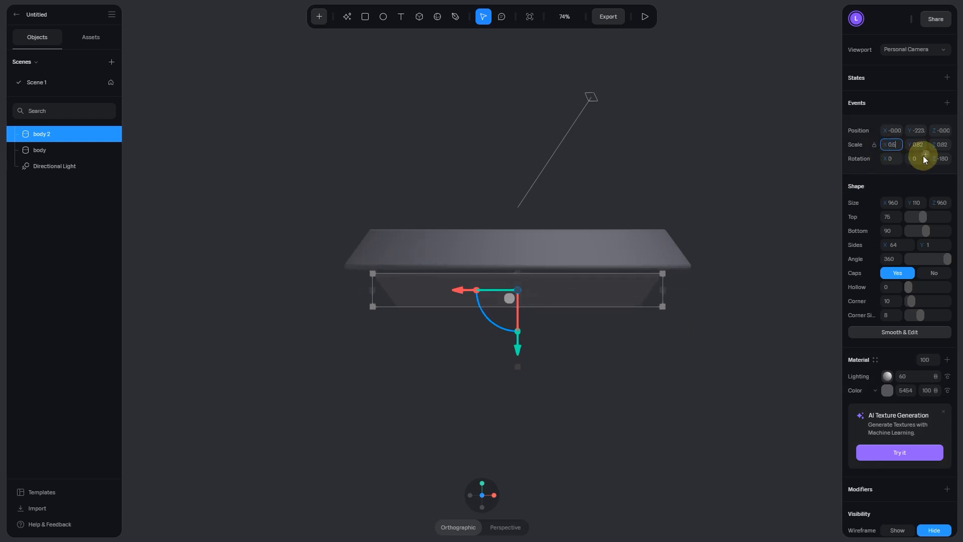
pyautogui.press('Return')
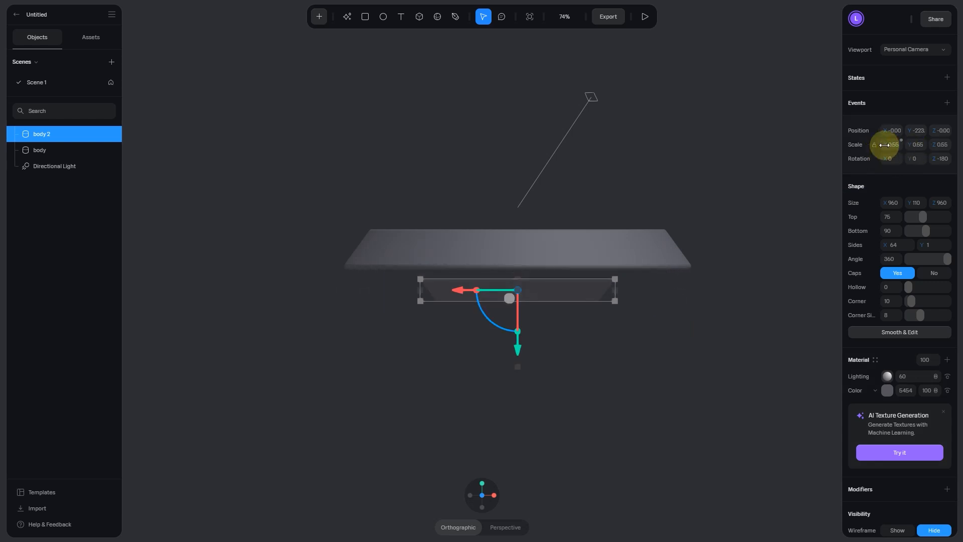
pyautogui.moveTo(884, 145); pyautogui.dragTo(907, 156)
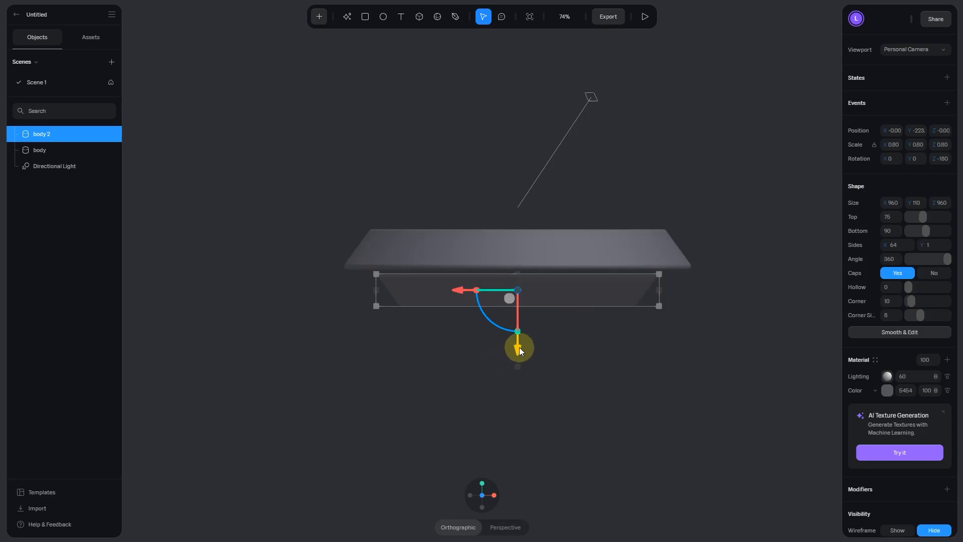
pyautogui.moveTo(519, 347); pyautogui.dragTo(519, 343)
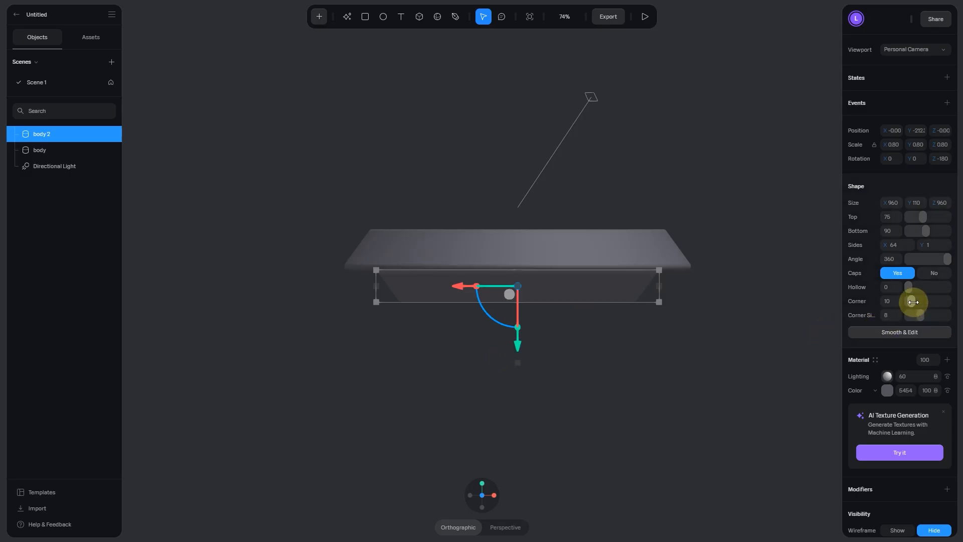
# Step: Set the flipped copy's Corner rounding to 0 and raise it slightly into the body, to about -198 in Y
pyautogui.moveTo(911, 301); pyautogui.dragTo(890, 306)
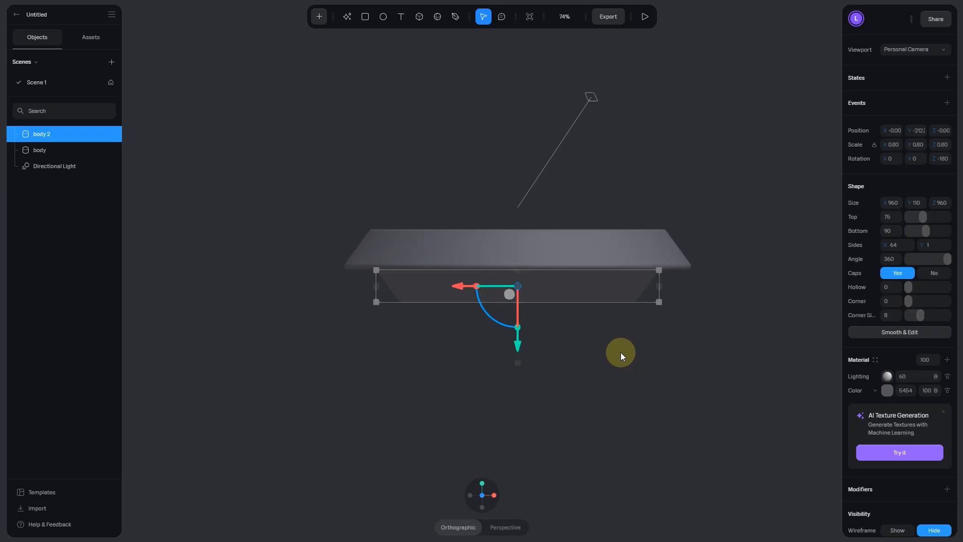
pyautogui.scroll(5, 699, 359)
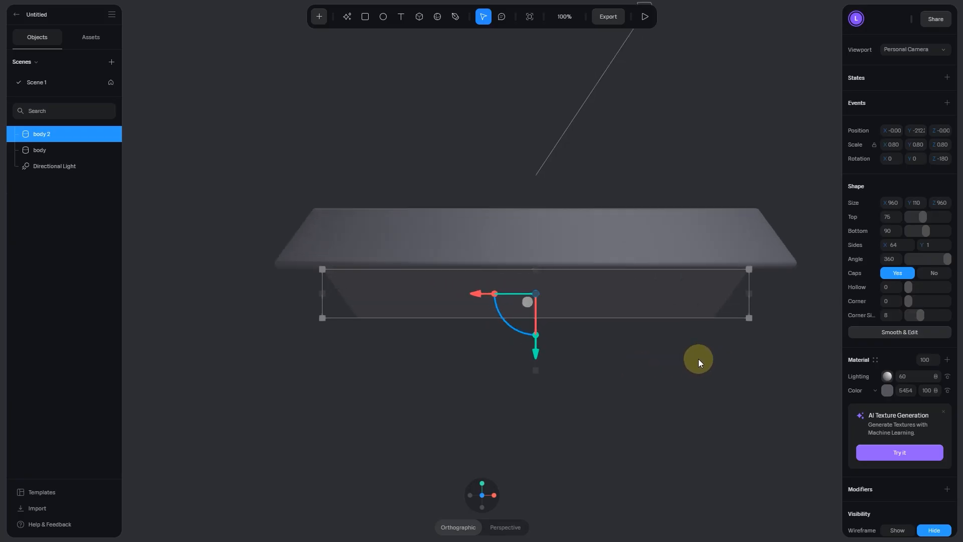
pyautogui.moveTo(715, 370); pyautogui.dragTo(675, 379, button='middle')
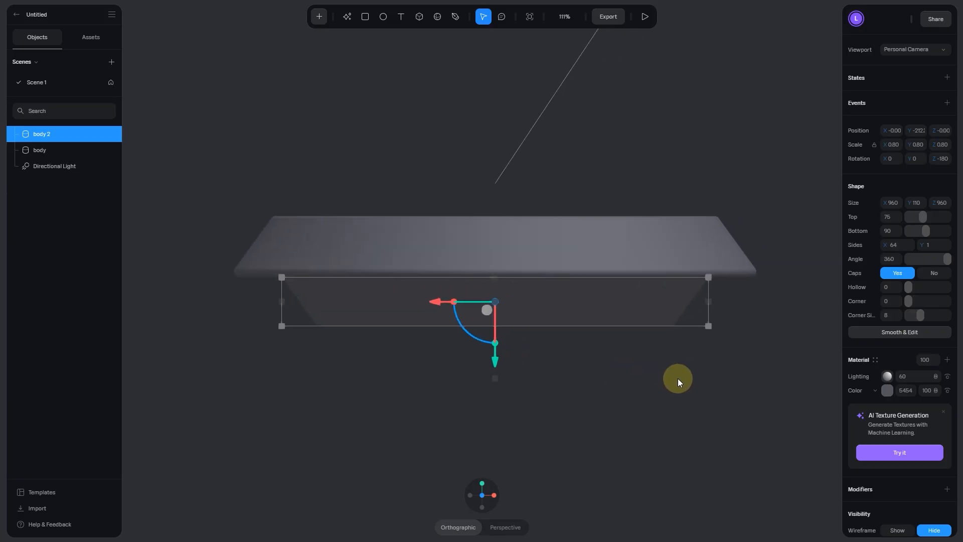
pyautogui.moveTo(495, 354); pyautogui.dragTo(498, 346)
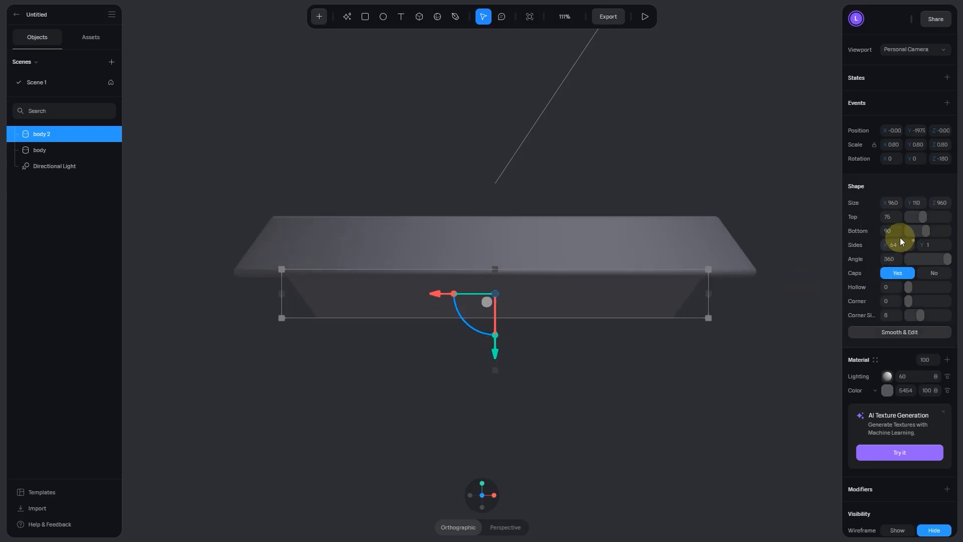
# Step: Set the flipped copy's Top radius to 85 and its Bottom radius to 95
pyautogui.moveTo(922, 215); pyautogui.dragTo(923, 216)
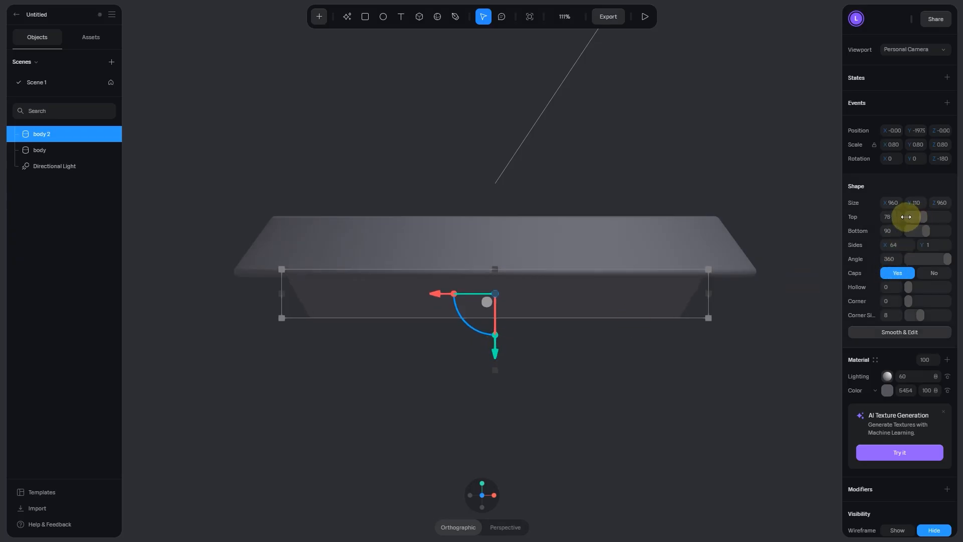
pyautogui.click(900, 217)
pyautogui.click(892, 217)
pyautogui.write('85')
pyautogui.press('Return')
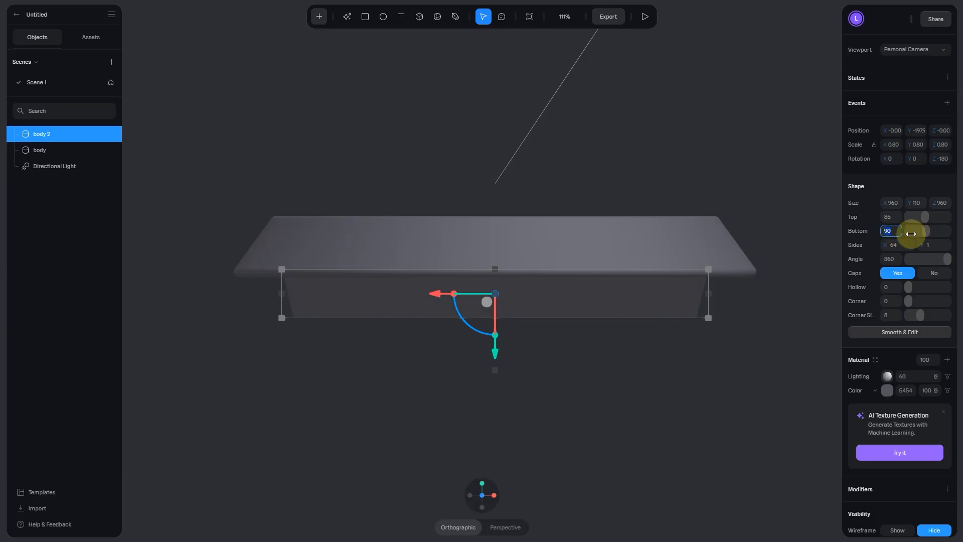
pyautogui.write('95')
pyautogui.press('Return')
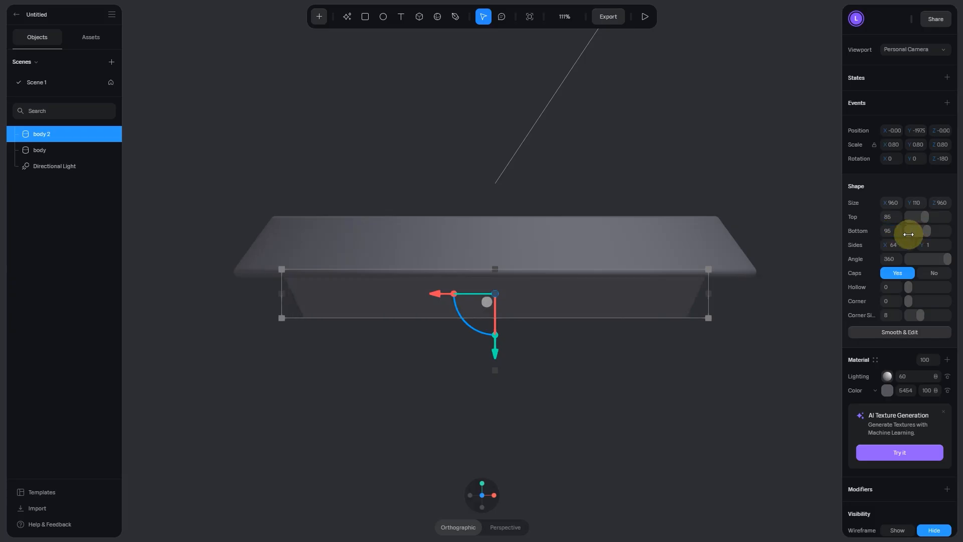
pyautogui.click(532, 383)
pyautogui.click(566, 308)
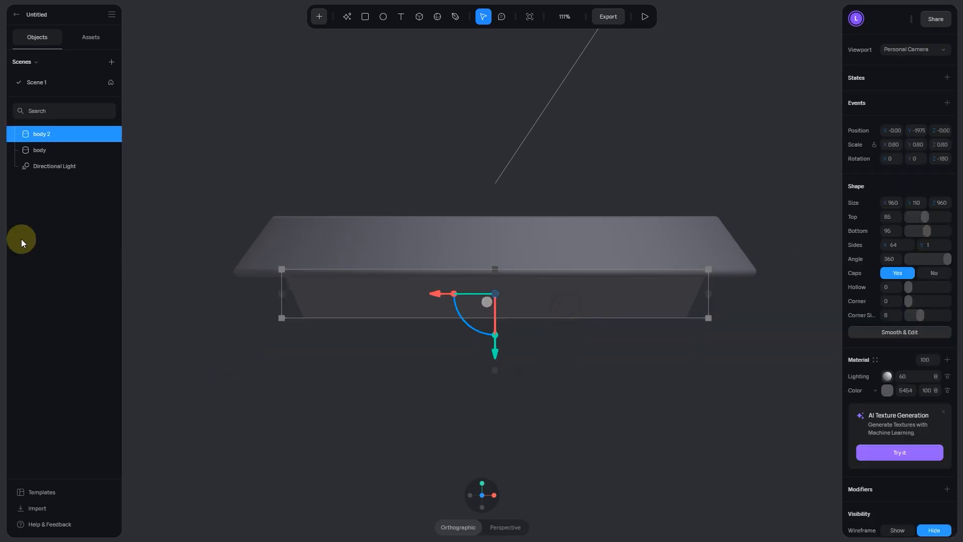
# Step: Rename the flipped copy as bottom and deselect it
pyautogui.doubleClick(42, 134)
pyautogui.write('bottom')
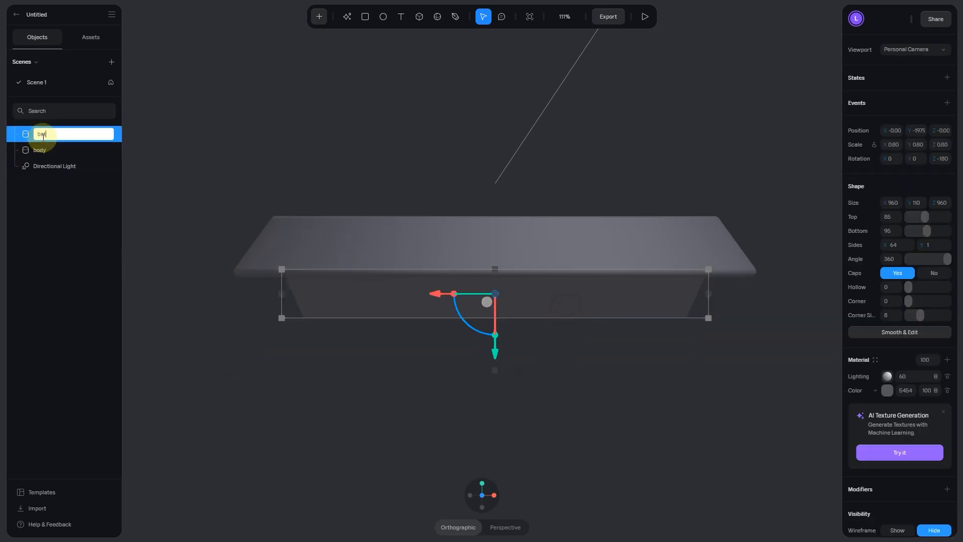
pyautogui.press('Return')
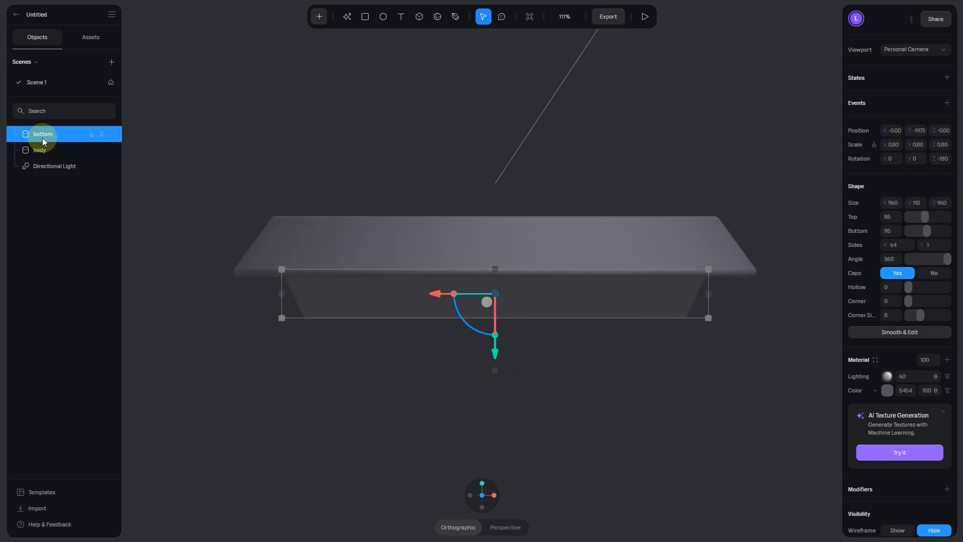
pyautogui.click(634, 371)
# Step: From the top view, add a sphere about 644 in size on all axes over the body, and return to the front view
pyautogui.scroll(-5, 582, 376)
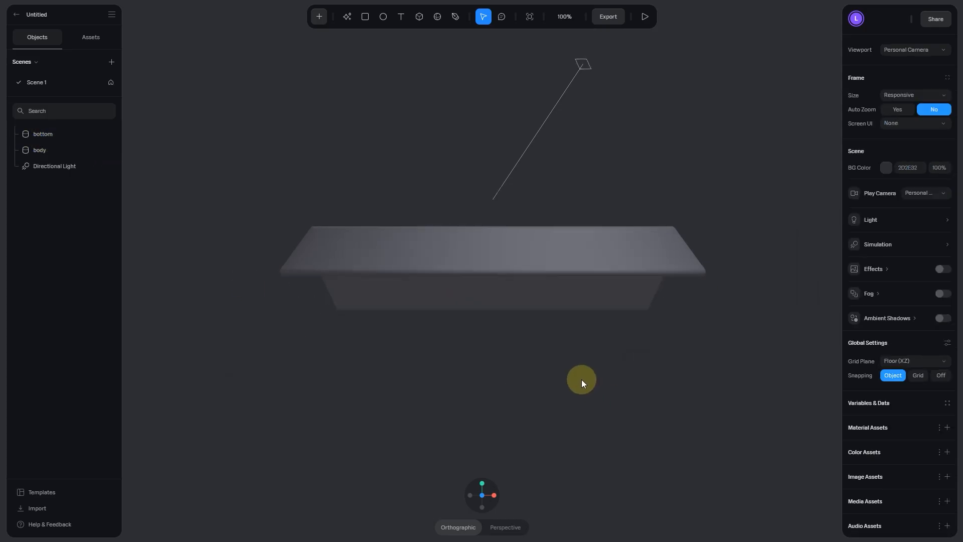
pyautogui.moveTo(511, 189); pyautogui.dragTo(357, 170, button='middle')
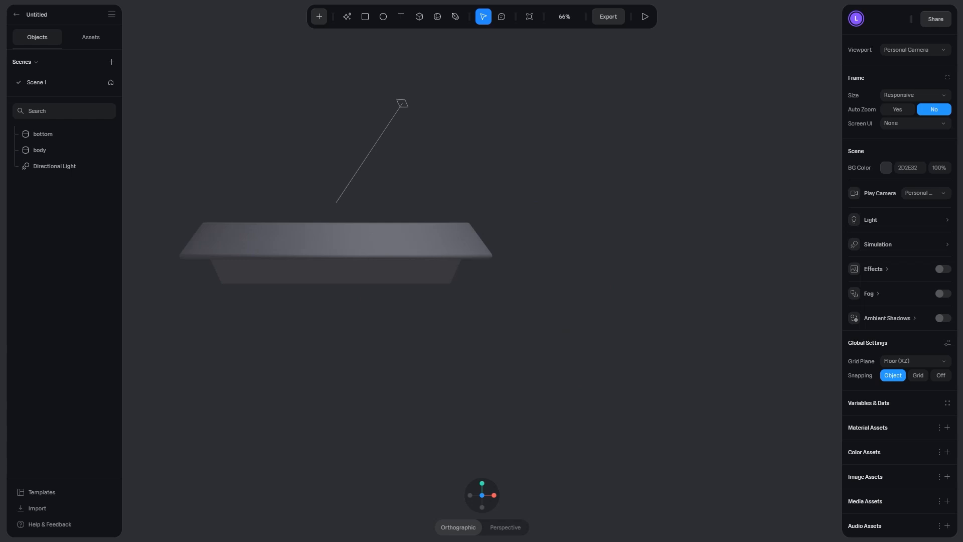
pyautogui.click(483, 483)
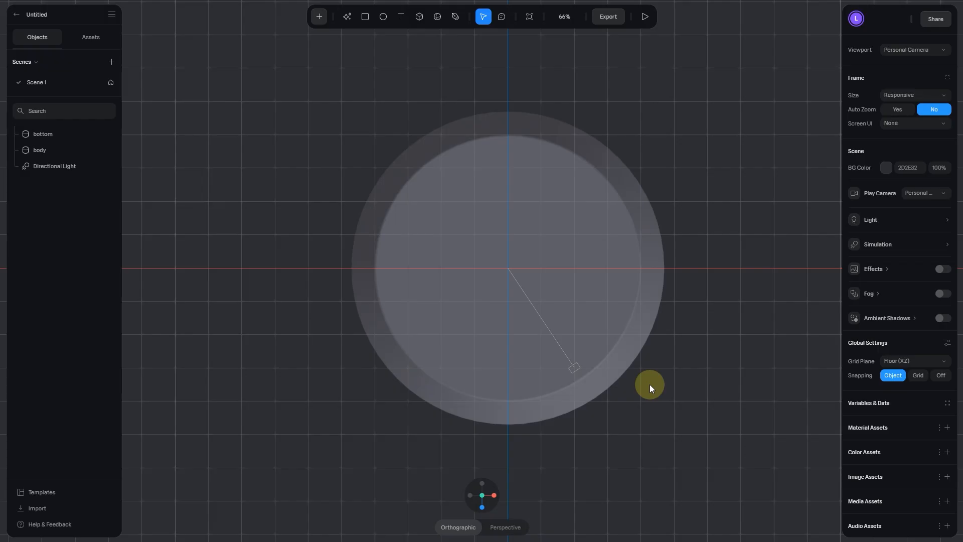
pyautogui.click(438, 19)
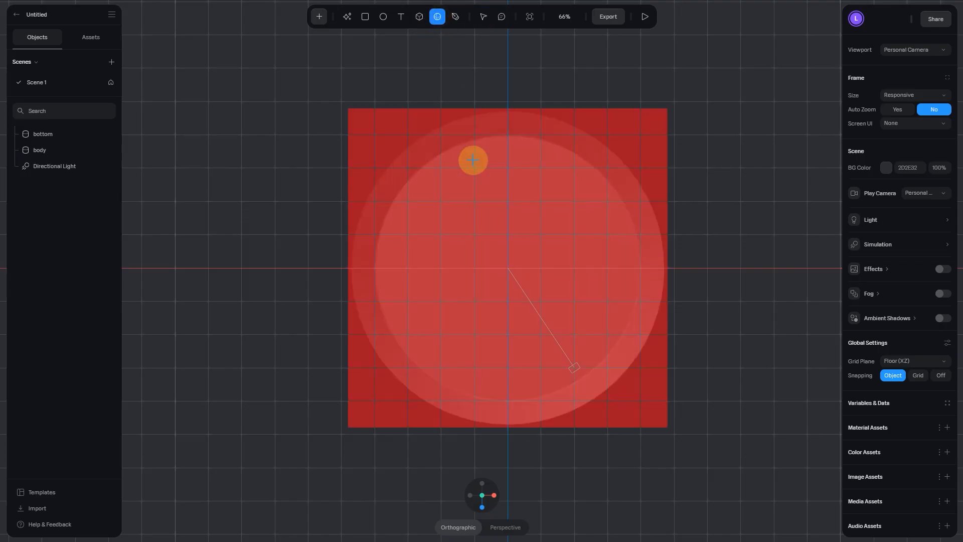
pyautogui.moveTo(446, 169); pyautogui.dragTo(654, 359)
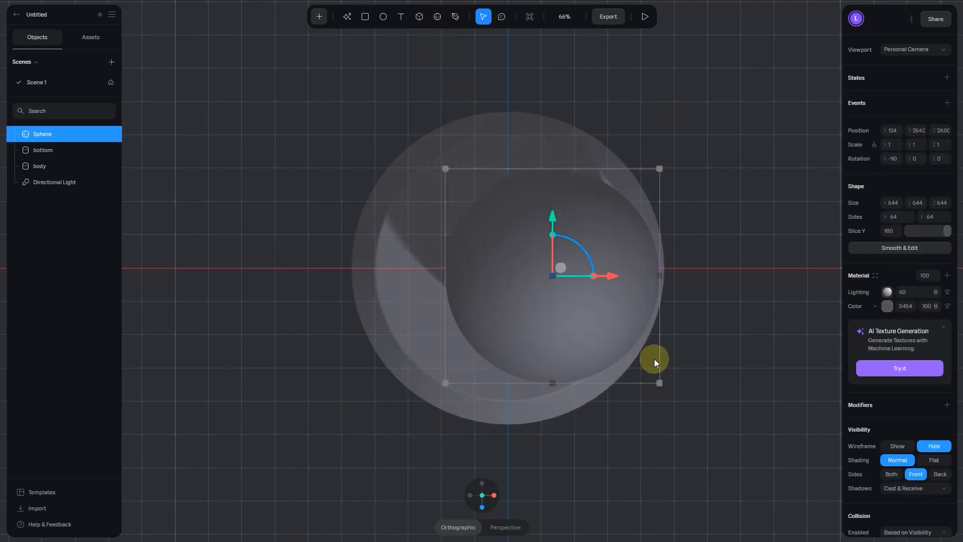
pyautogui.click(482, 507)
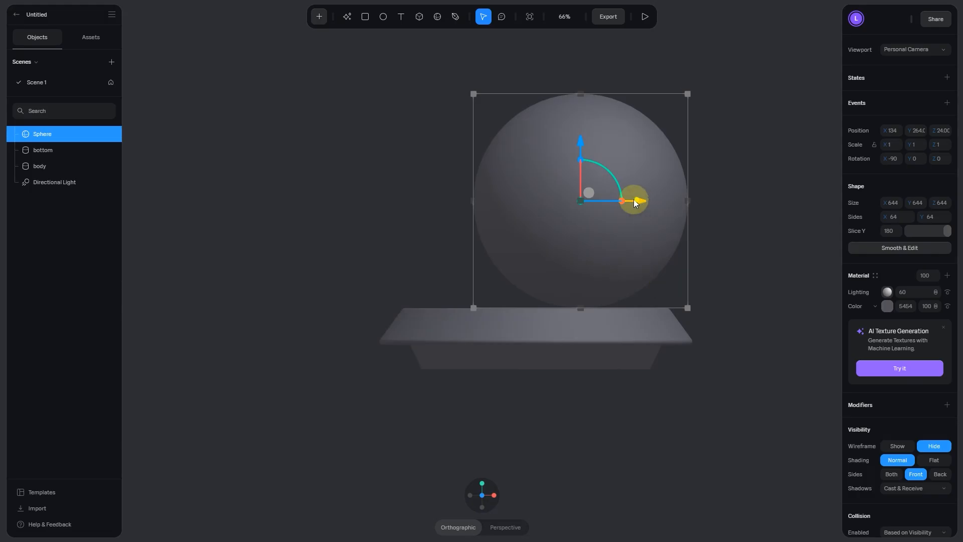
# Step: Centre the sphere over the body at 0 in X and enlarge it to about 832 on all axes
pyautogui.moveTo(634, 200); pyautogui.dragTo(587, 201)
pyautogui.moveTo(537, 146); pyautogui.dragTo(536, 133)
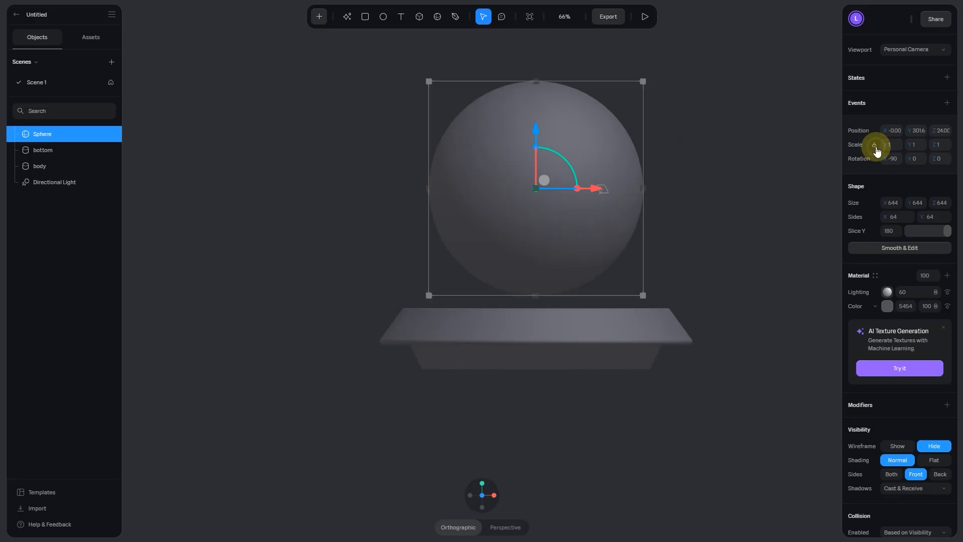
pyautogui.moveTo(644, 80); pyautogui.dragTo(705, 20)
pyautogui.moveTo(628, 137); pyautogui.dragTo(598, 159)
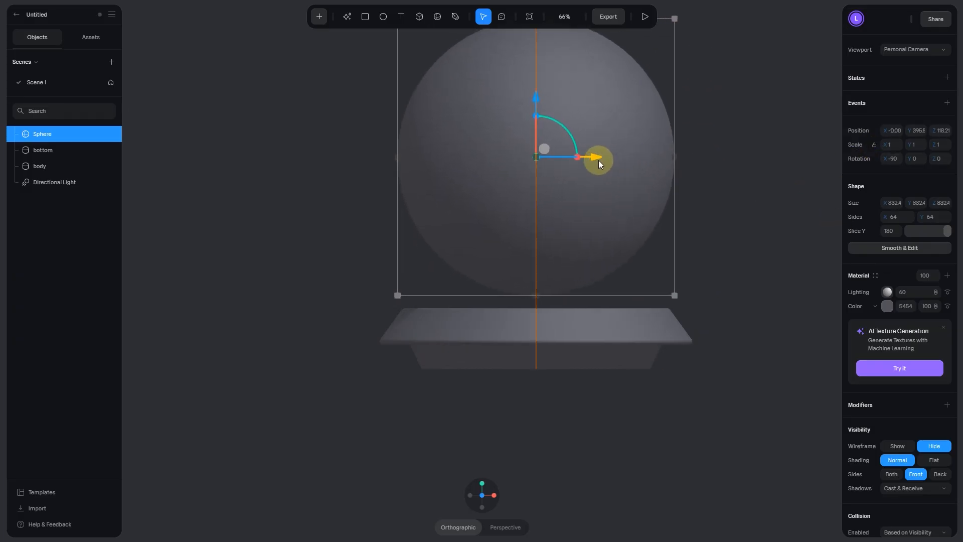
# Step: Lower the sphere to about -58 in Y and move it beside the body, to about -878 in X
pyautogui.moveTo(537, 98); pyautogui.dragTo(551, 210)
pyautogui.moveTo(625, 272); pyautogui.dragTo(395, 269)
pyautogui.moveTo(339, 211); pyautogui.dragTo(347, 246)
# Step: From the top view, move the sphere back over the body and centre it at 0 in X
pyautogui.moveTo(479, 490)
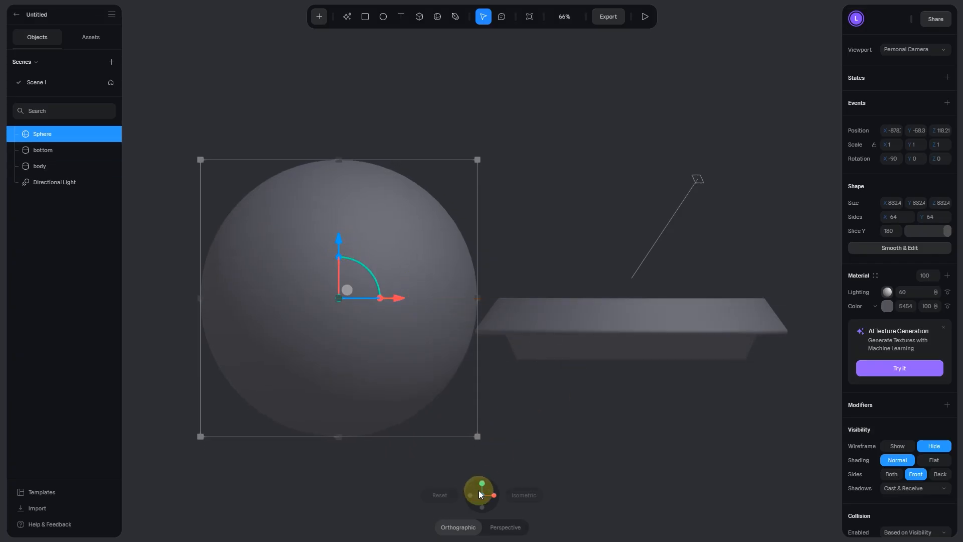
pyautogui.moveTo(478, 490); pyautogui.dragTo(643, 393)
pyautogui.moveTo(441, 303); pyautogui.dragTo(657, 327)
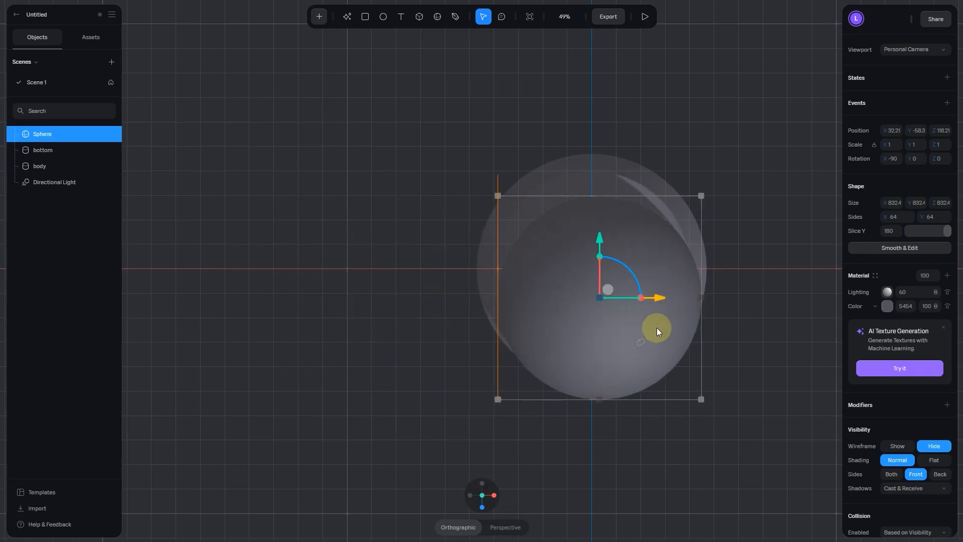
pyautogui.moveTo(657, 327); pyautogui.dragTo(649, 327)
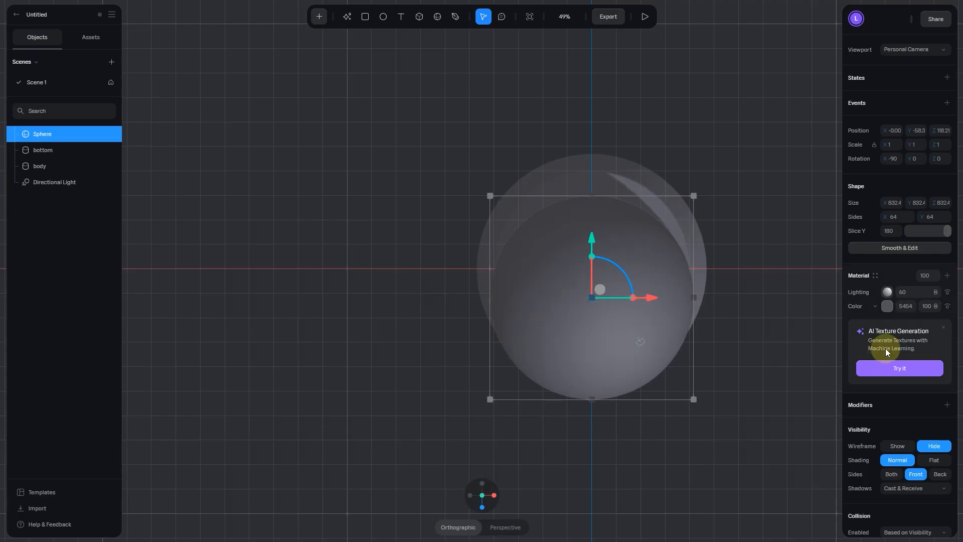
# Step: Colour the sphere white and move it into the body, to 0 in Z and about -113 in Y, ending in the front view
pyautogui.click(891, 307)
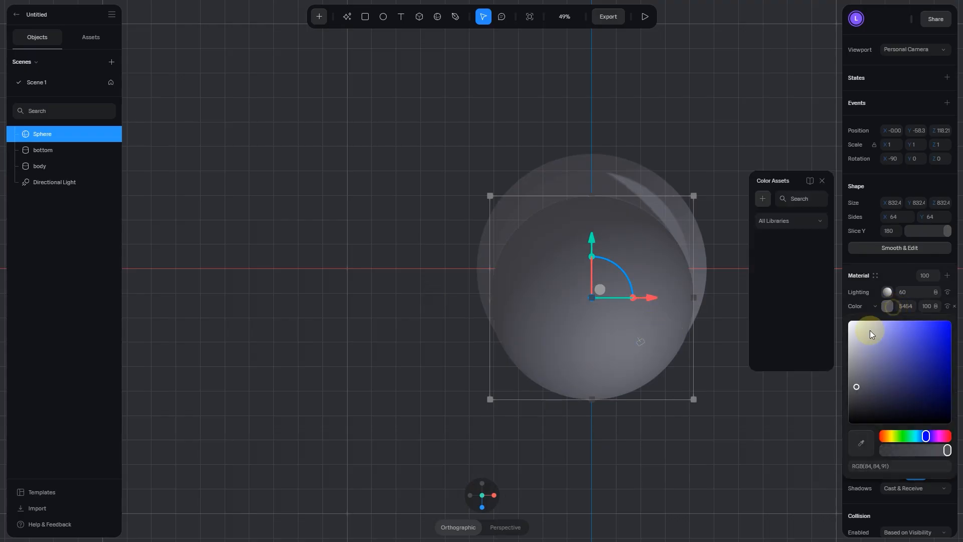
pyautogui.moveTo(865, 335); pyautogui.dragTo(775, 324)
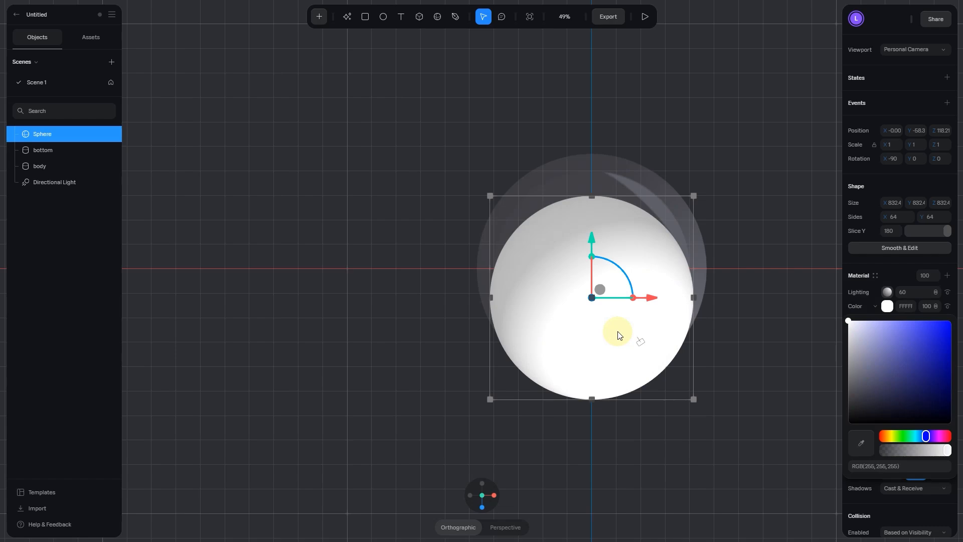
pyautogui.moveTo(591, 238)
pyautogui.mouseDown()
pyautogui.moveTo(589, 207)
pyautogui.moveTo(598, 262)
pyautogui.moveTo(594, 242)
pyautogui.mouseUp()
pyautogui.click(481, 508)
pyautogui.click(622, 224)
pyautogui.scroll(3, 525, 220)
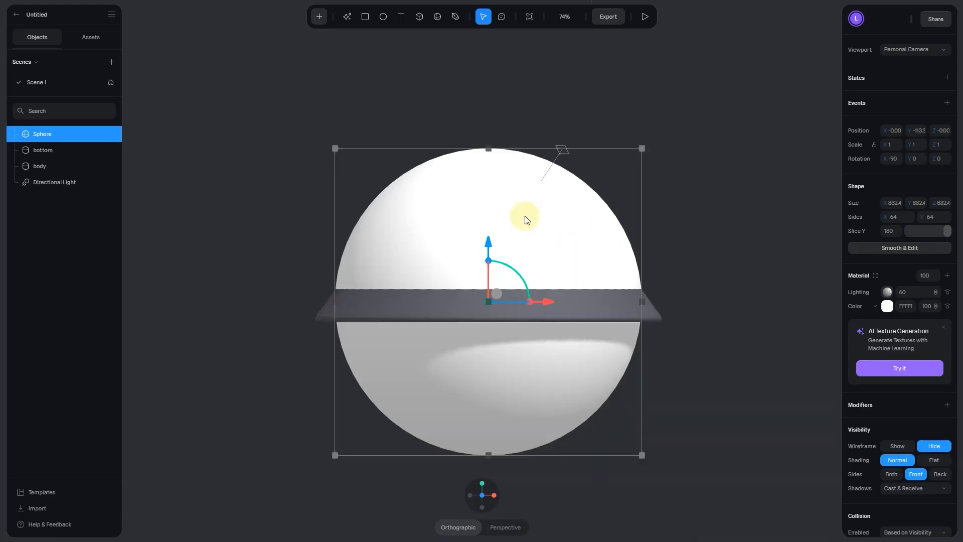
# Step: Set the sphere's X and Z size to 700
pyautogui.moveTo(886, 203); pyautogui.dragTo(819, 204)
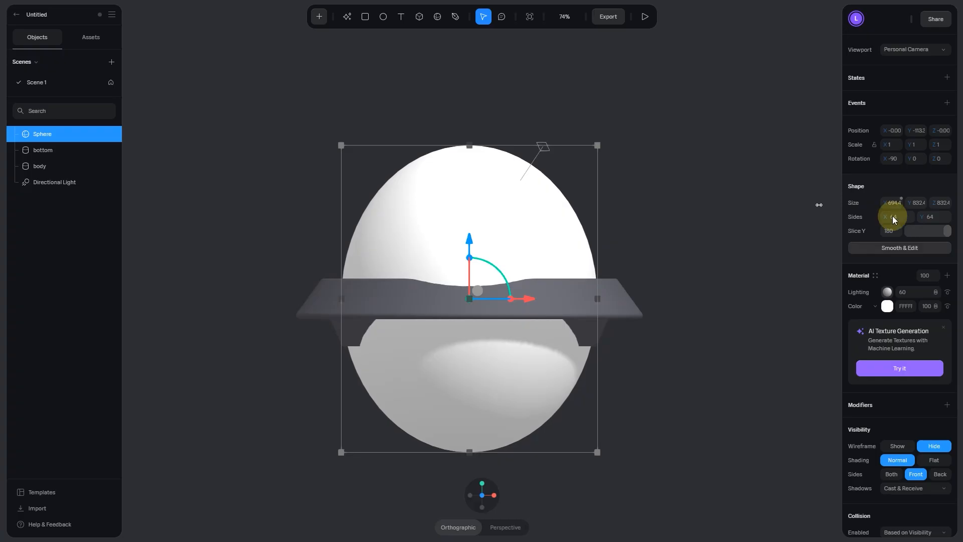
pyautogui.click(897, 204)
pyautogui.write('700')
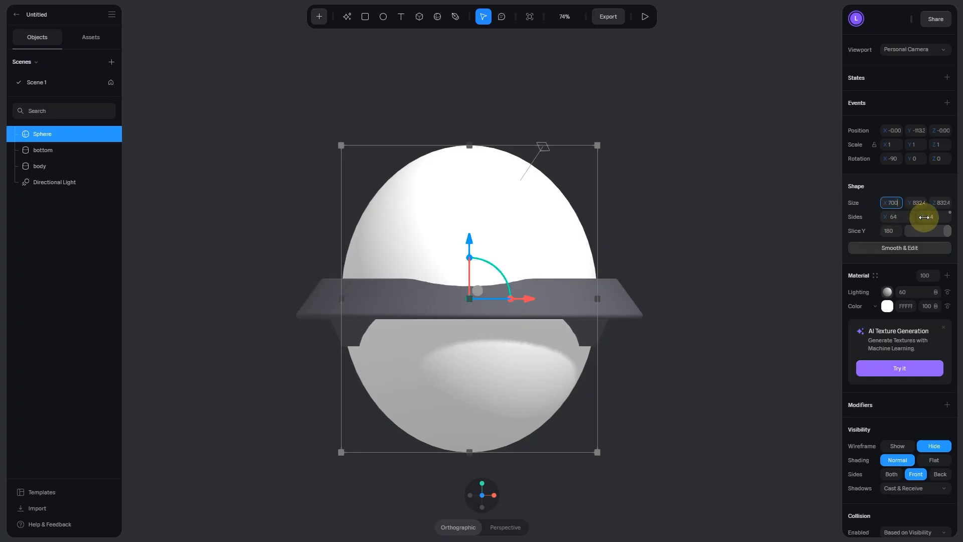
pyautogui.click(941, 202)
pyautogui.write('700')
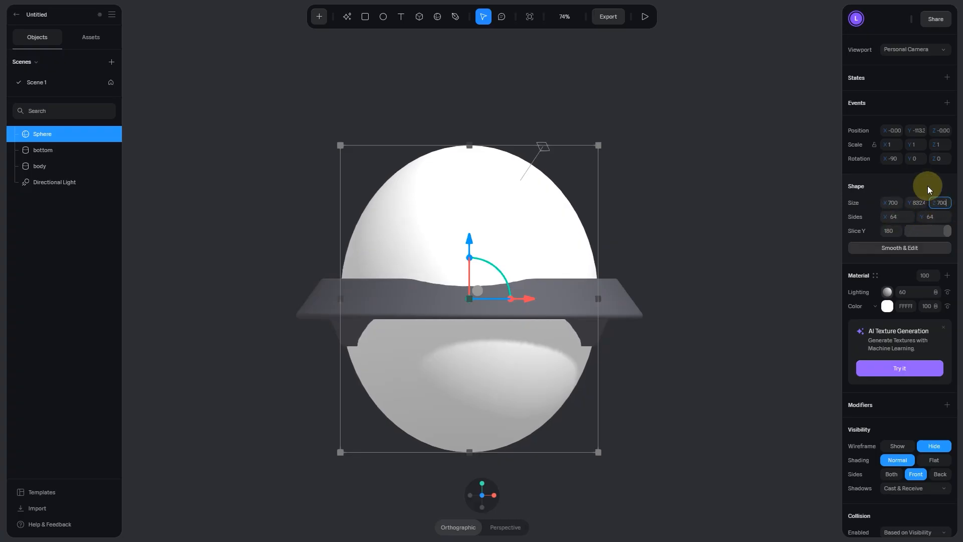
pyautogui.click(928, 190)
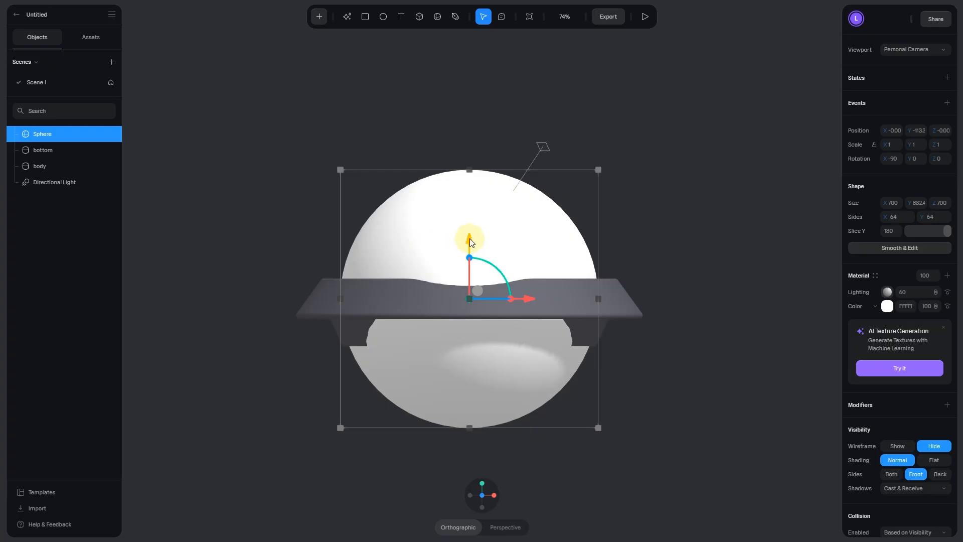
# Step: Set the sphere's size to 550 on all three axes
pyautogui.moveTo(470, 239)
pyautogui.mouseDown()
pyautogui.moveTo(468, 222)
pyautogui.moveTo(468, 239)
pyautogui.mouseUp()
pyautogui.keyDown('alt'); pyautogui.moveTo(730, 264); pyautogui.dragTo(747, 293); pyautogui.keyUp('alt')
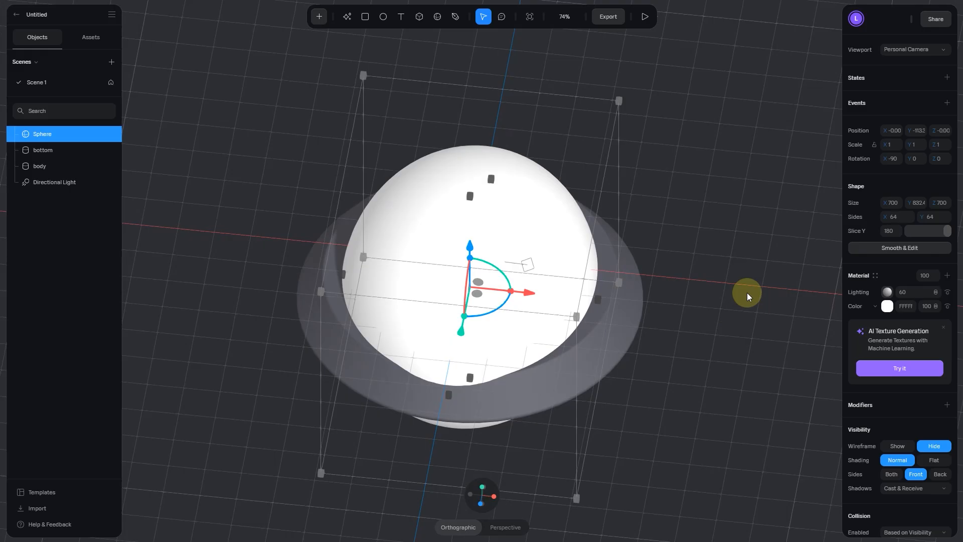
pyautogui.click(890, 201)
pyautogui.write('6')
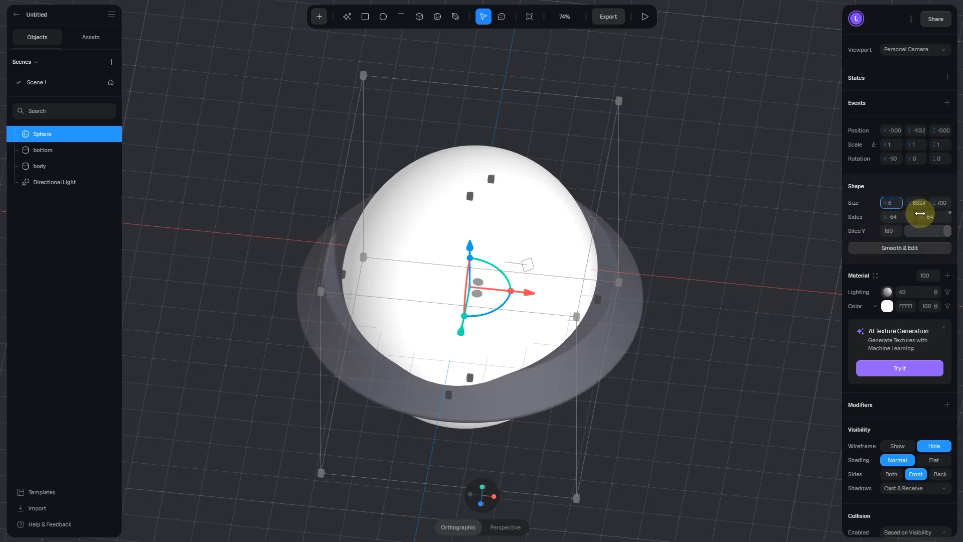
pyautogui.write('50')
pyautogui.press('Return')
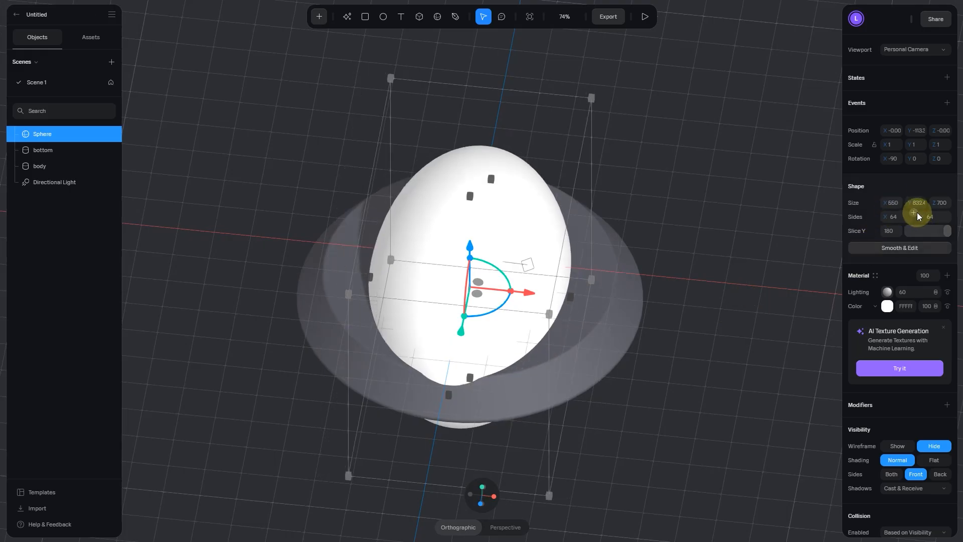
pyautogui.click(916, 202)
pyautogui.write('550')
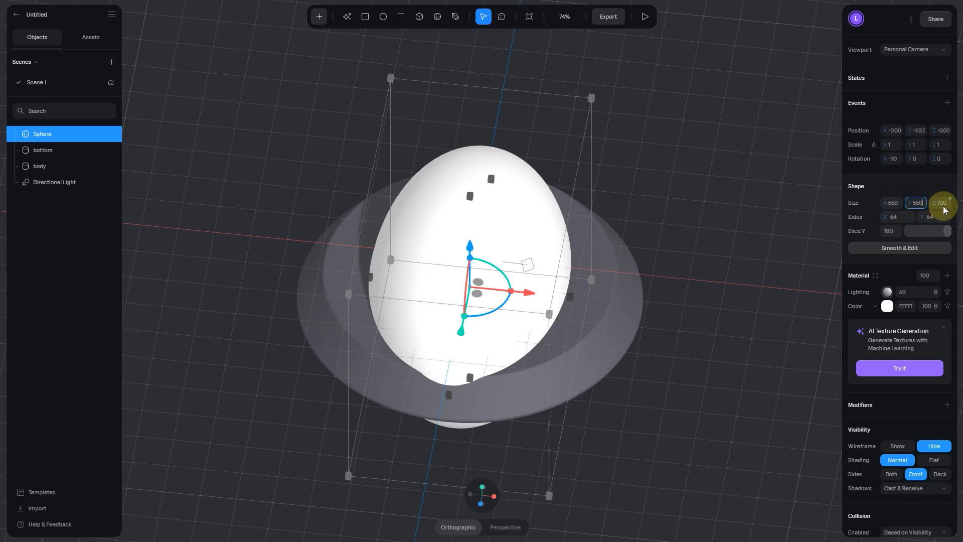
pyautogui.click(939, 204)
pyautogui.write('550')
pyautogui.press('Return')
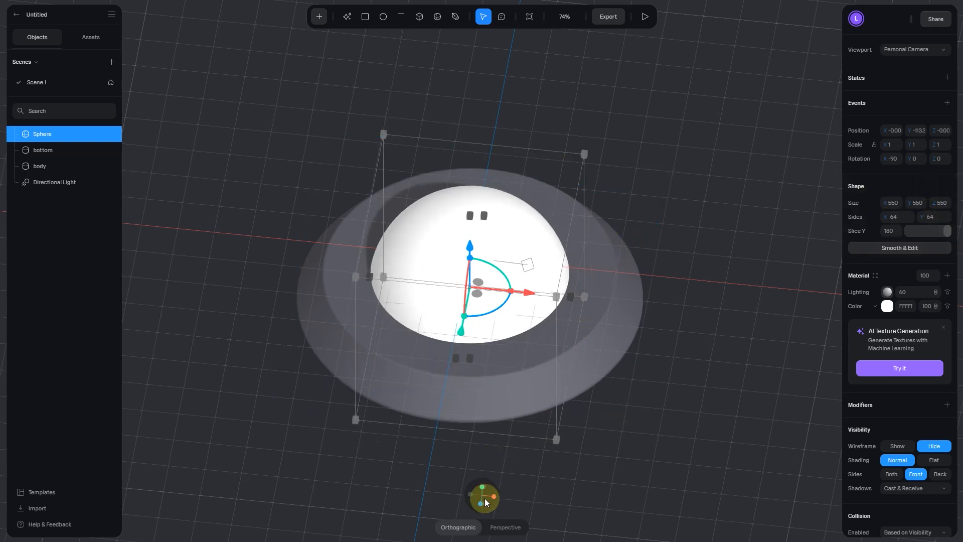
# Step: From the front view, raise the sphere to about -58 in Y, deselect it and check the shape from an angle
pyautogui.click(482, 505)
pyautogui.moveTo(470, 241); pyautogui.dragTo(471, 221)
pyautogui.click(662, 216)
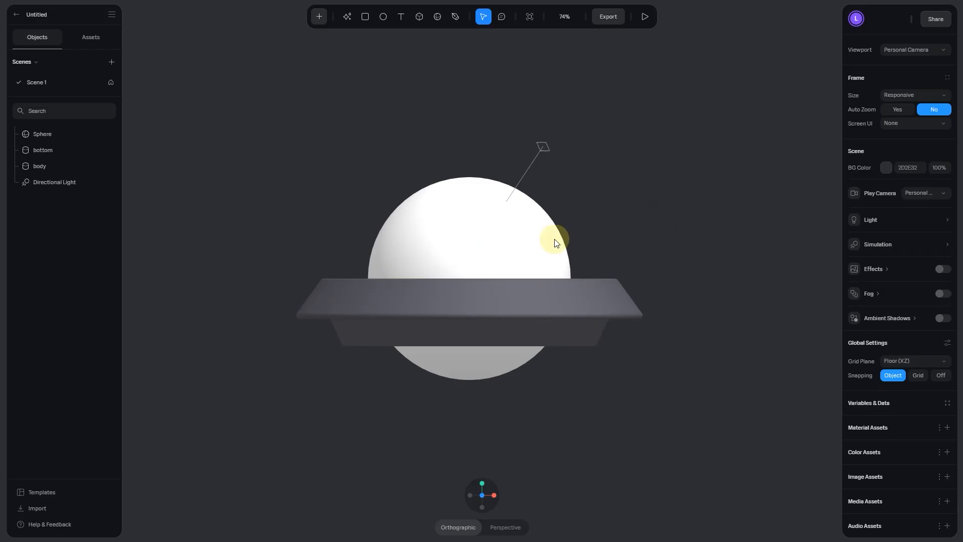
pyautogui.moveTo(692, 241); pyautogui.dragTo(793, 283)
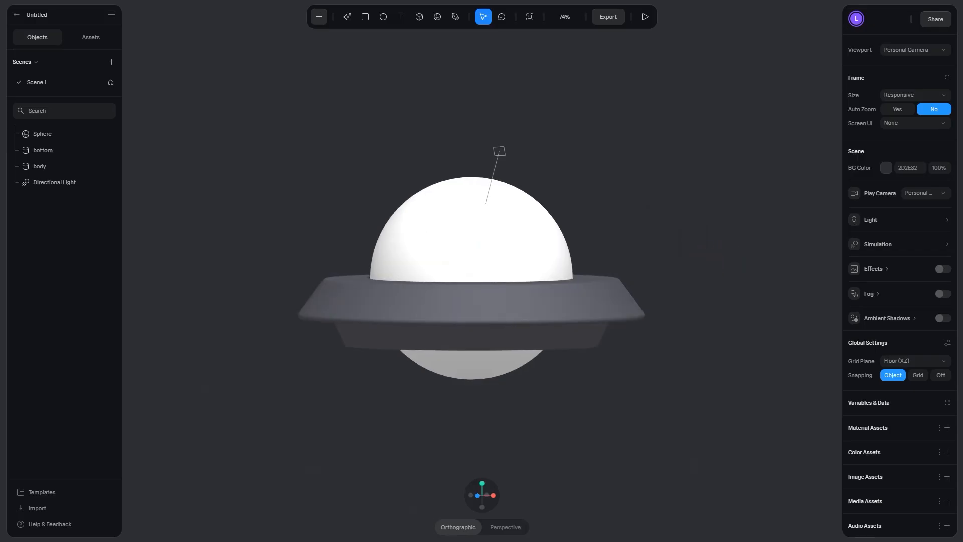
# Step: Move the sphere beside the body, to about 798 in X, and convert it to an editable mesh with Smooth & Edit
pyautogui.click(535, 324)
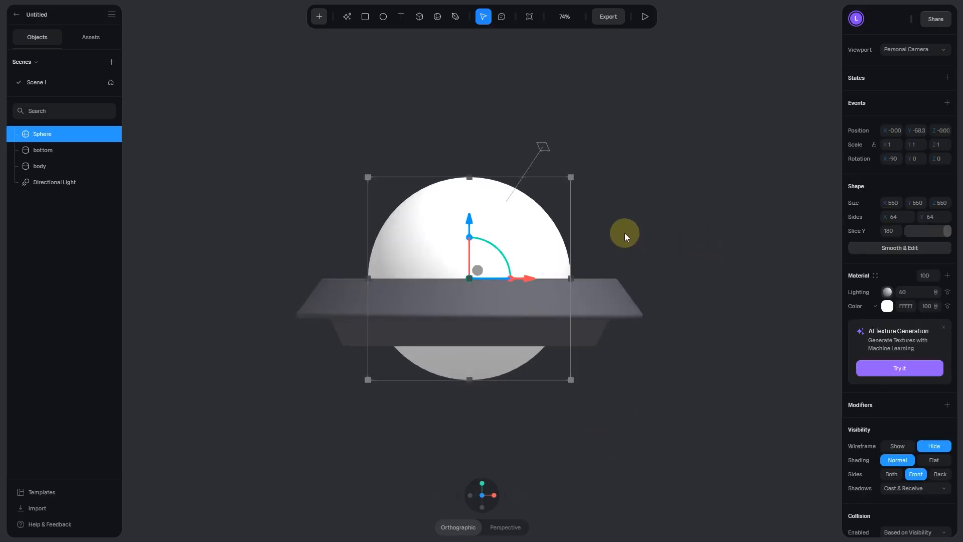
pyautogui.moveTo(610, 246); pyautogui.dragTo(466, 238, button='middle')
pyautogui.moveTo(385, 270); pyautogui.dragTo(680, 283)
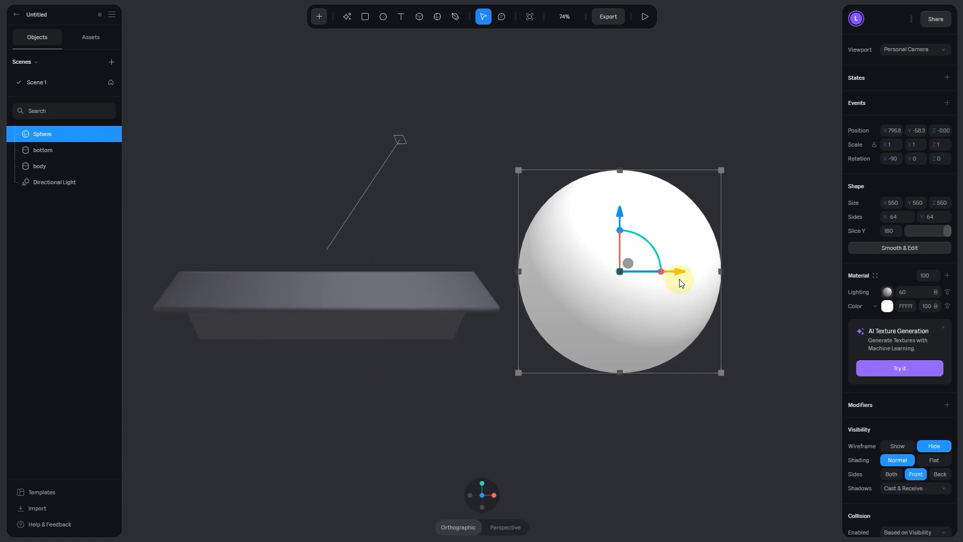
pyautogui.moveTo(679, 279); pyautogui.dragTo(680, 279)
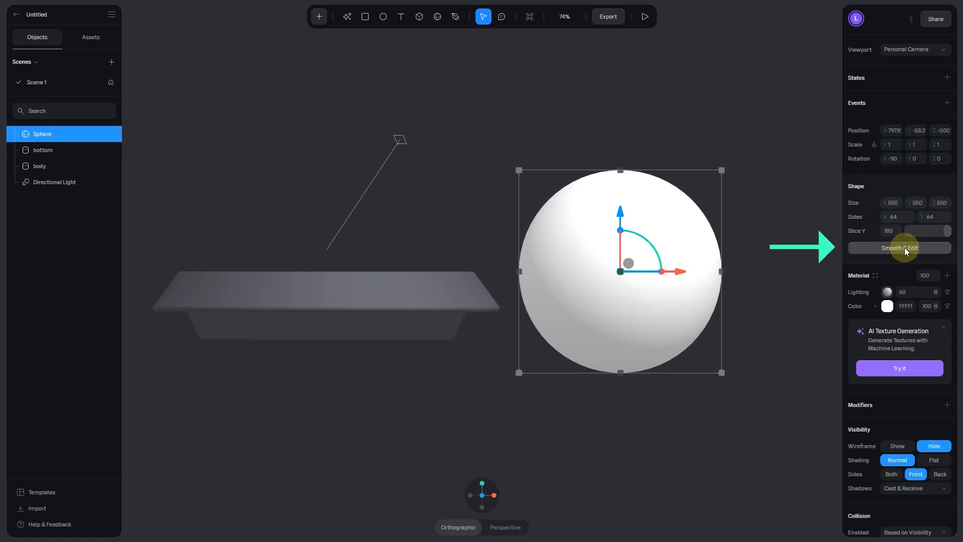
pyautogui.click(904, 247)
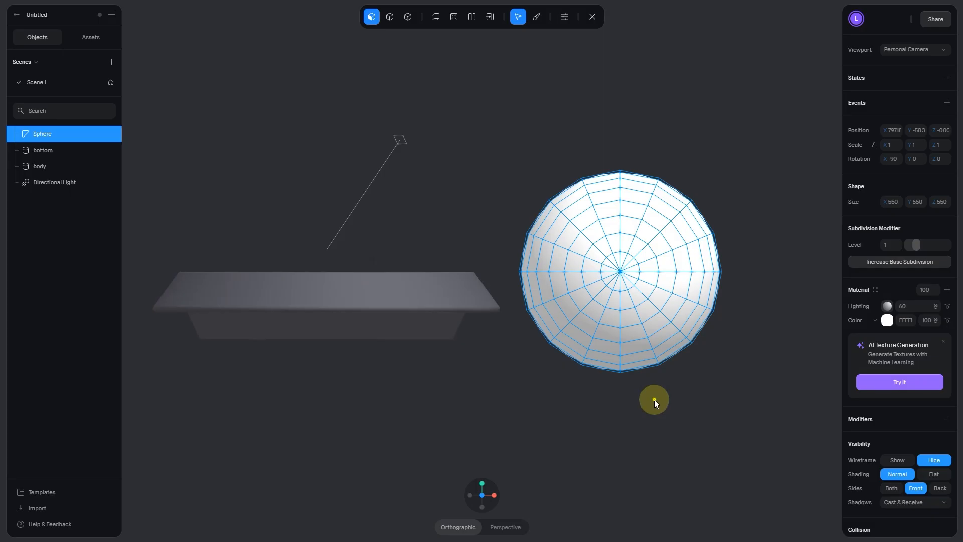
pyautogui.press('Escape')
# Step: Set the sphere's X rotation to 0
pyautogui.click(893, 163)
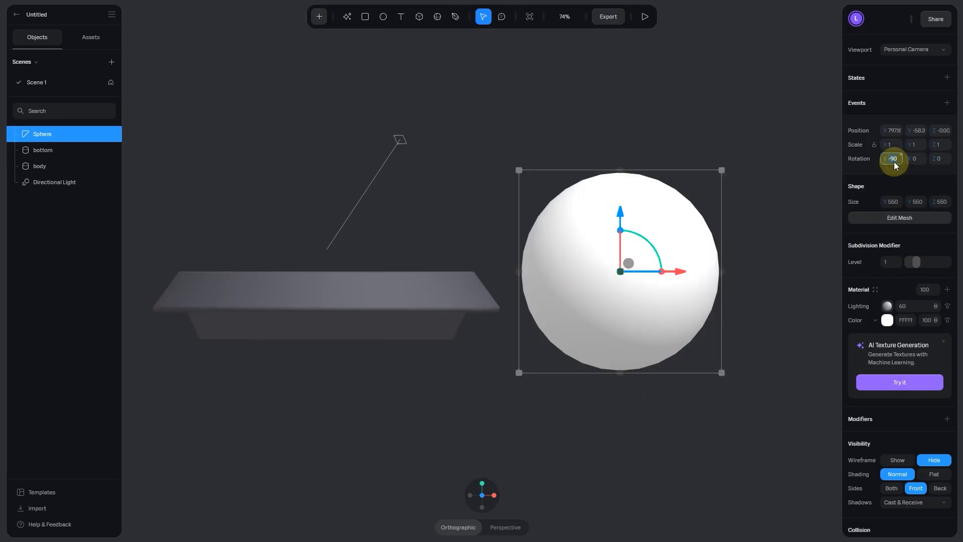
pyautogui.write('0')
pyautogui.press('Return')
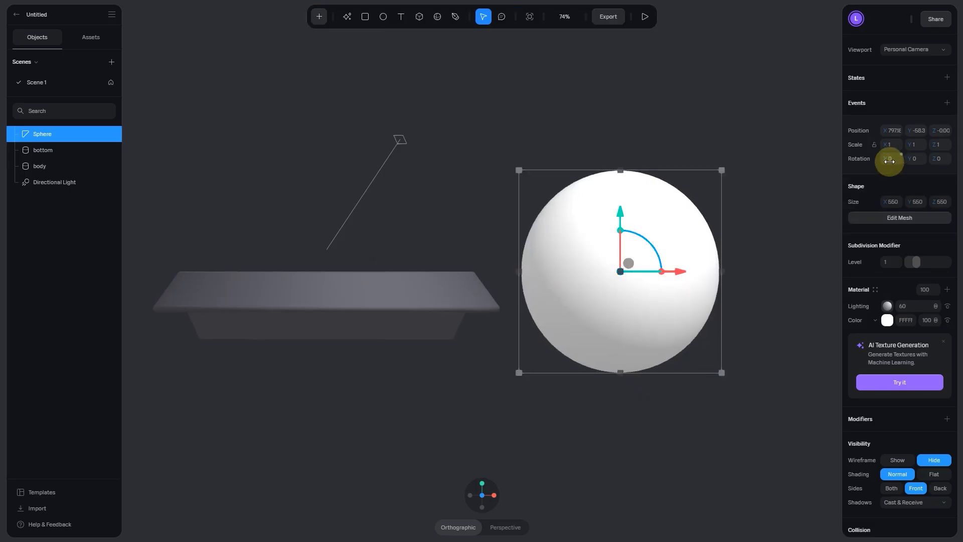
# Step: Delete the sphere mesh's faces in the lower part and move the remaining dome back onto the body at 0 in X
pyautogui.click(905, 220)
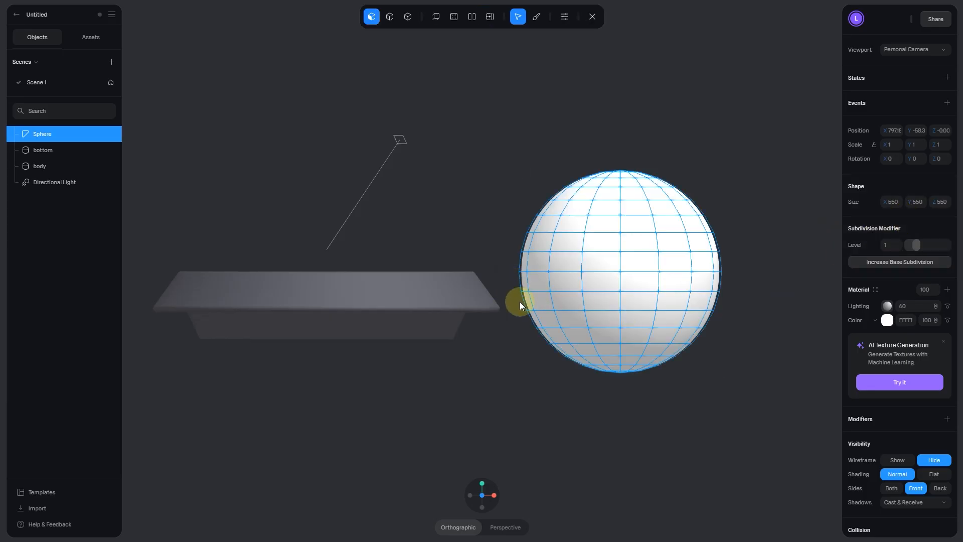
pyautogui.moveTo(516, 298); pyautogui.dragTo(754, 399)
pyautogui.press('Delete')
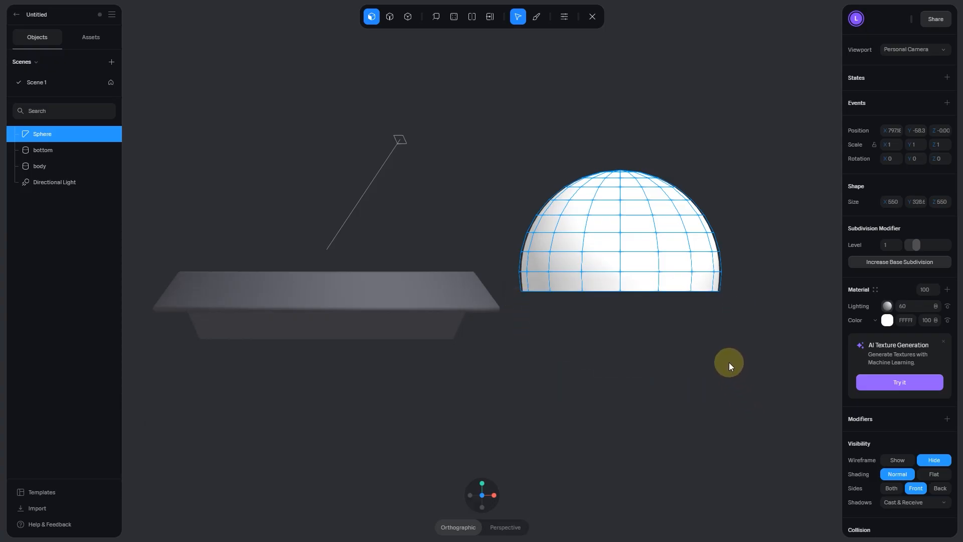
pyautogui.press('Escape')
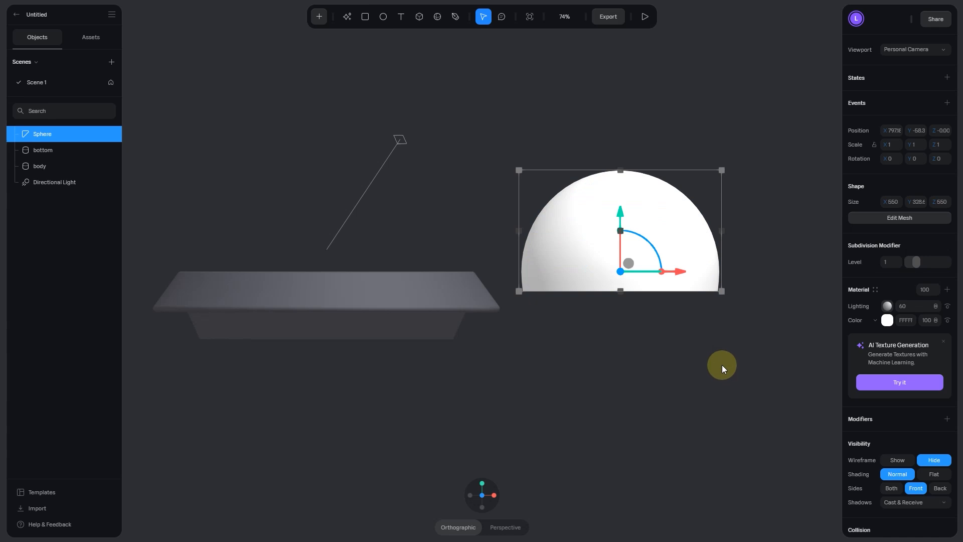
pyautogui.moveTo(674, 273); pyautogui.dragTo(383, 281)
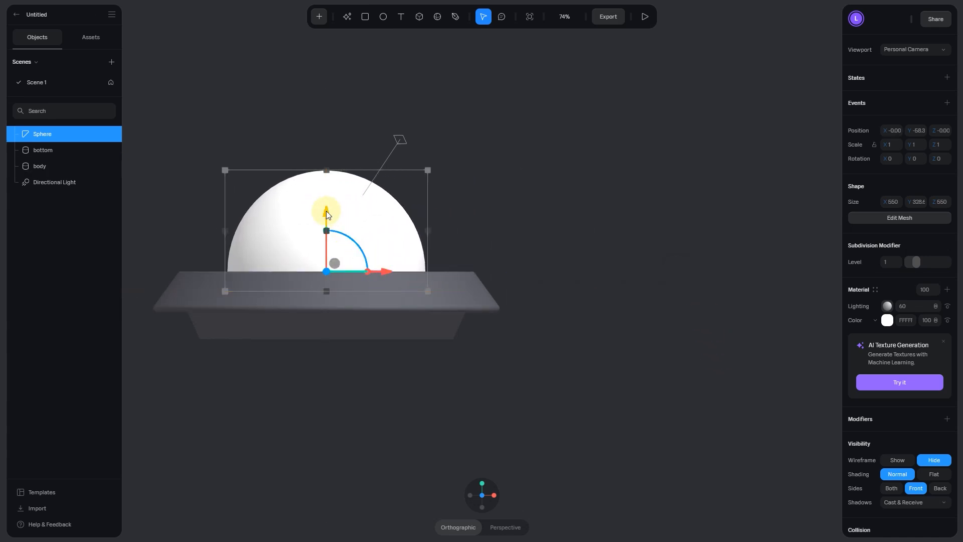
pyautogui.moveTo(573, 225); pyautogui.dragTo(659, 234, button='middle')
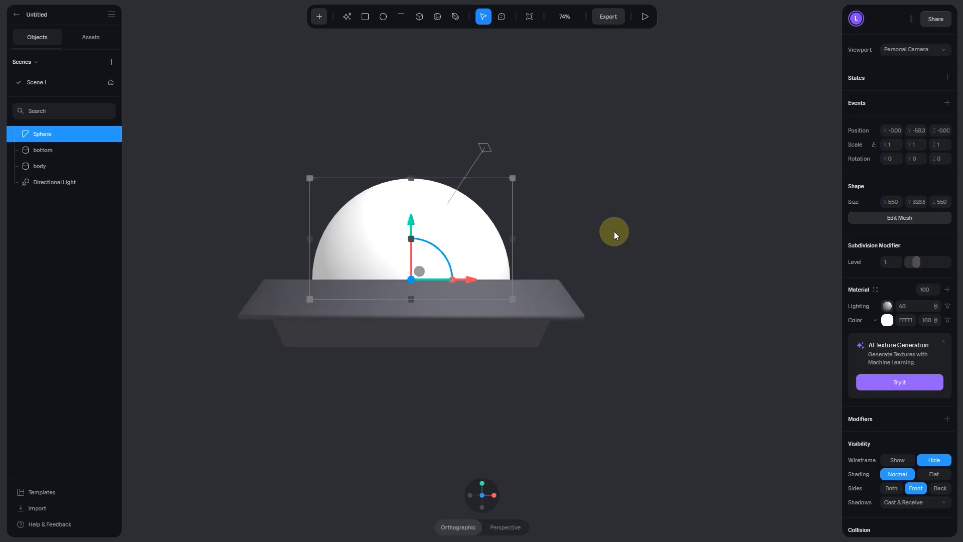
# Step: Flatten the dome by setting its Y size to 310, and deselect it
pyautogui.moveTo(555, 176); pyautogui.dragTo(554, 194)
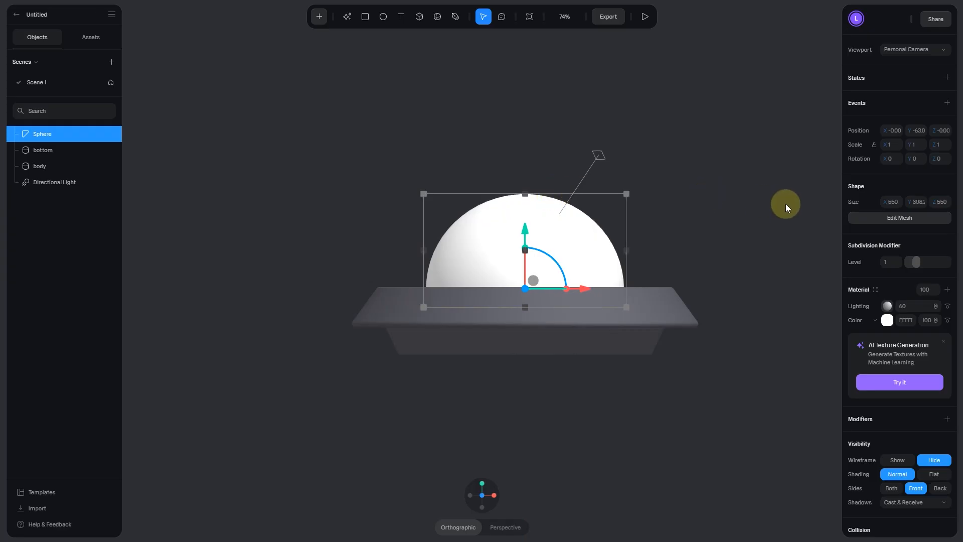
pyautogui.click(914, 204)
pyautogui.write('3')
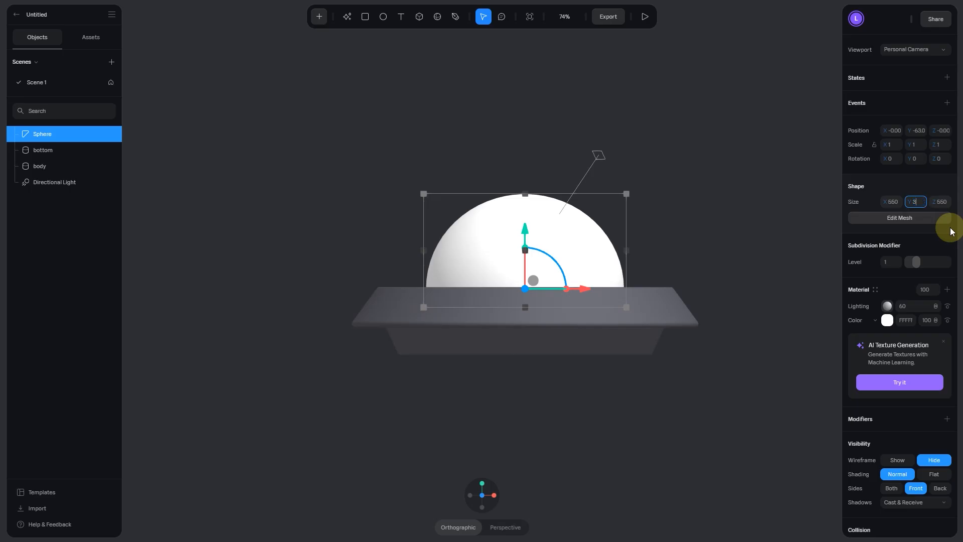
pyautogui.write('10')
pyautogui.press('Return')
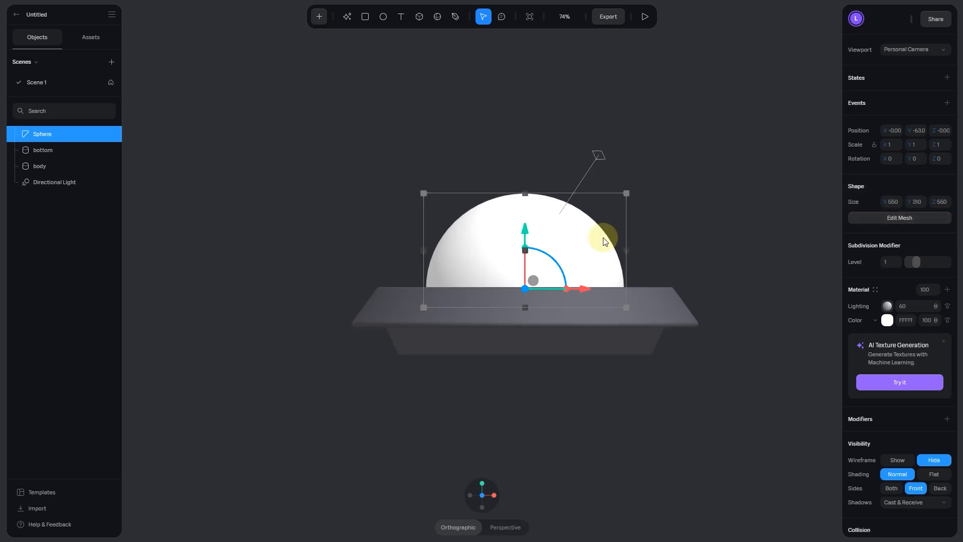
pyautogui.click(706, 210)
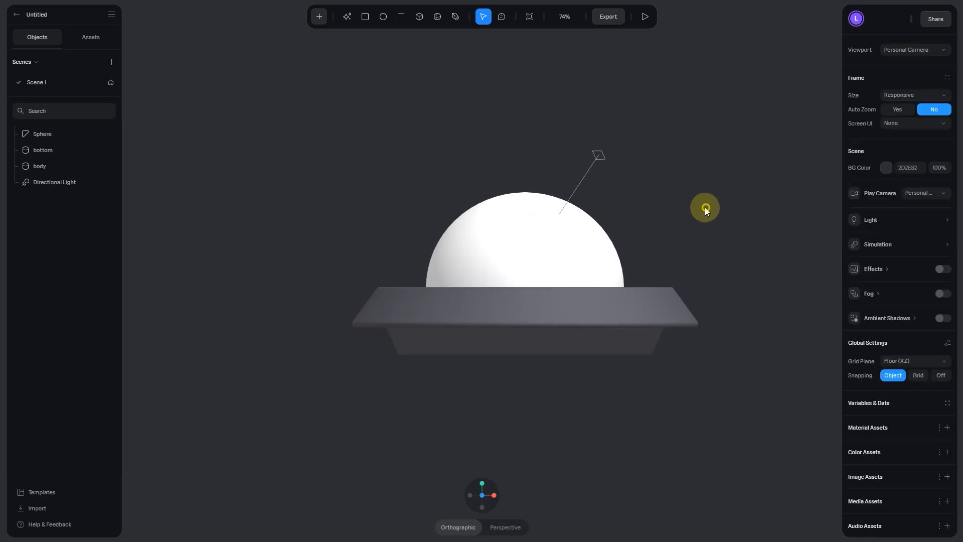
pyautogui.moveTo(718, 203); pyautogui.dragTo(661, 173, button='middle')
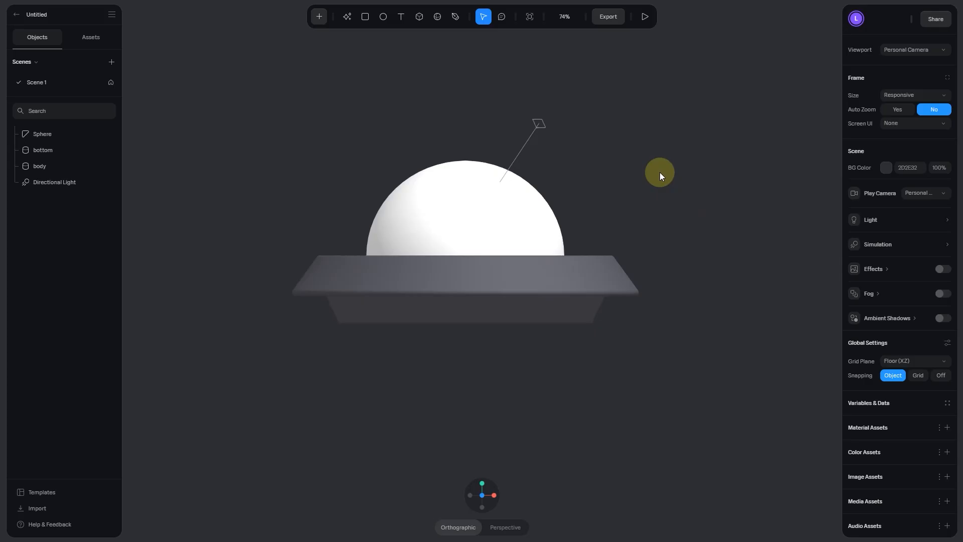
# Step: Rename the sphere as dome
pyautogui.click(522, 205)
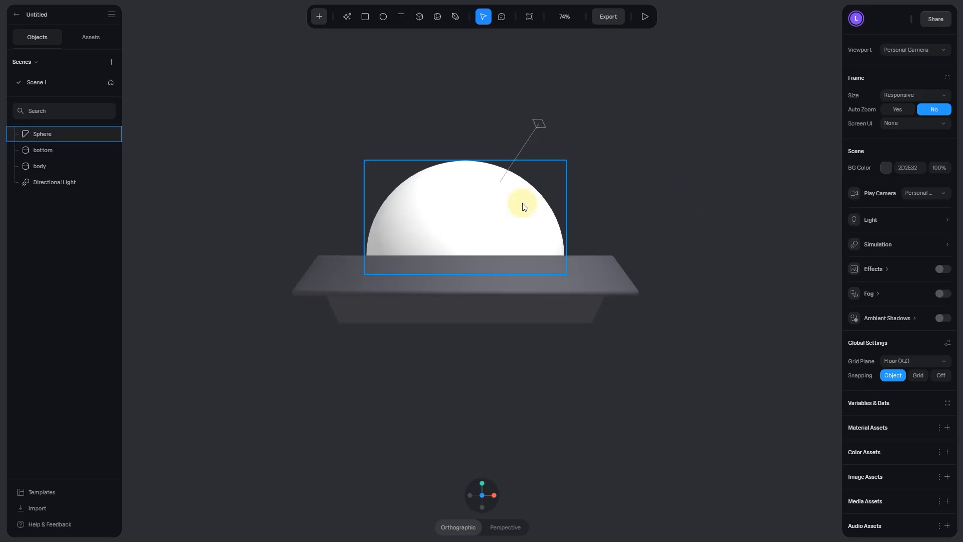
pyautogui.click(523, 206)
pyautogui.moveTo(592, 249); pyautogui.dragTo(504, 264, button='middle')
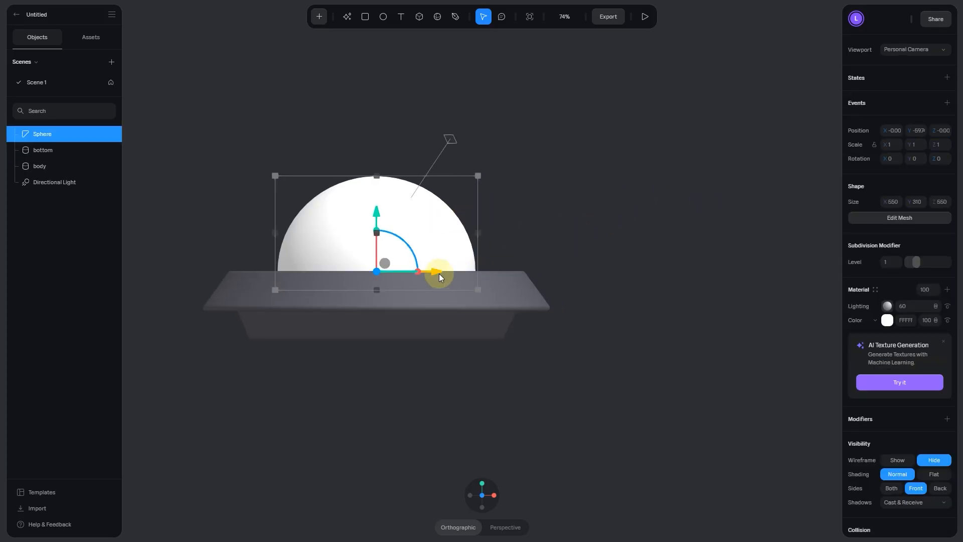
pyautogui.doubleClick(62, 136)
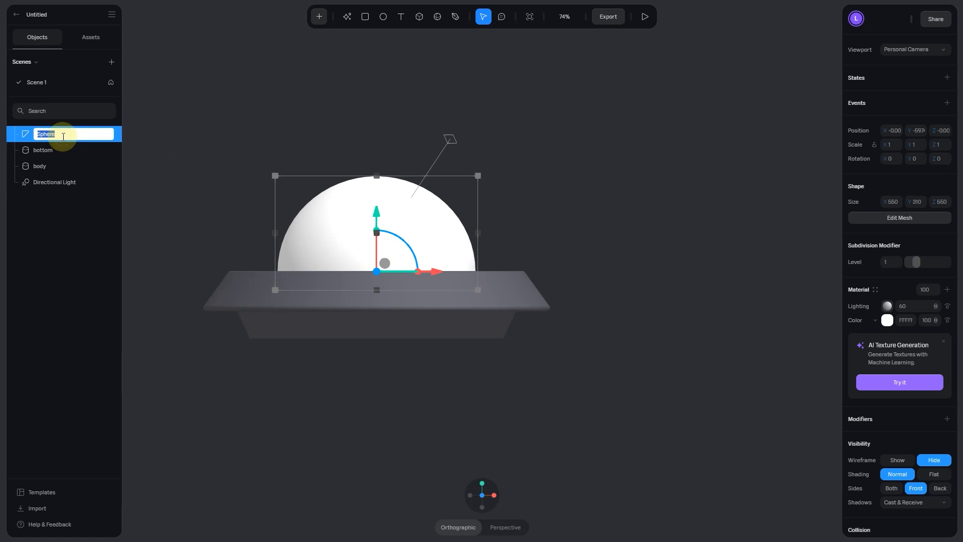
pyautogui.write('dome')
pyautogui.press('Return')
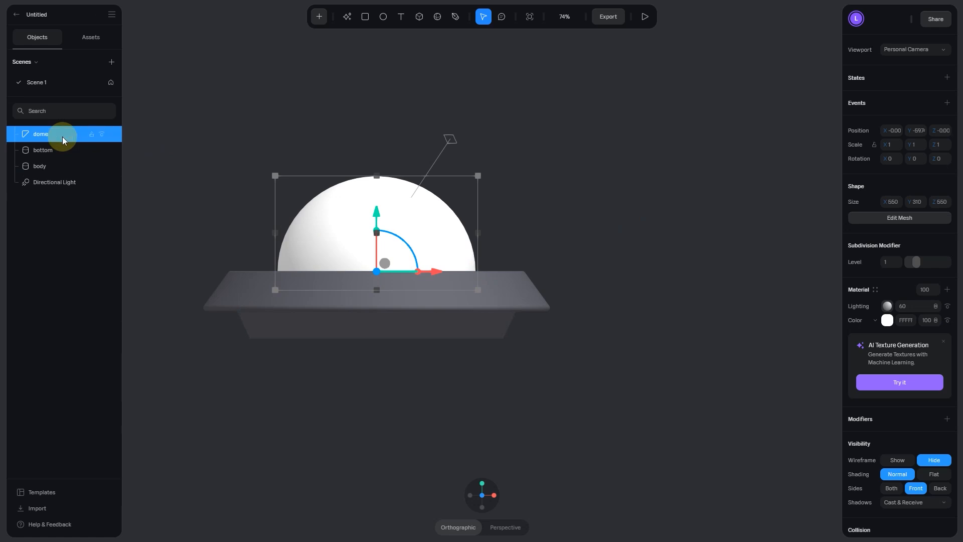
# Step: Duplicate the dome and name the copy bottomLight
pyautogui.hotkey('ctrl', 'd')
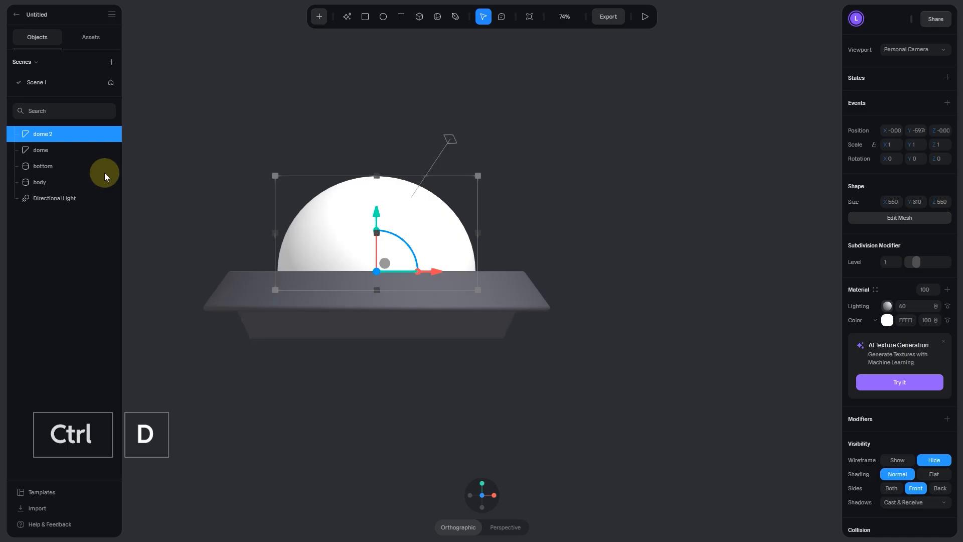
pyautogui.doubleClick(53, 134)
pyautogui.write('bottomLight')
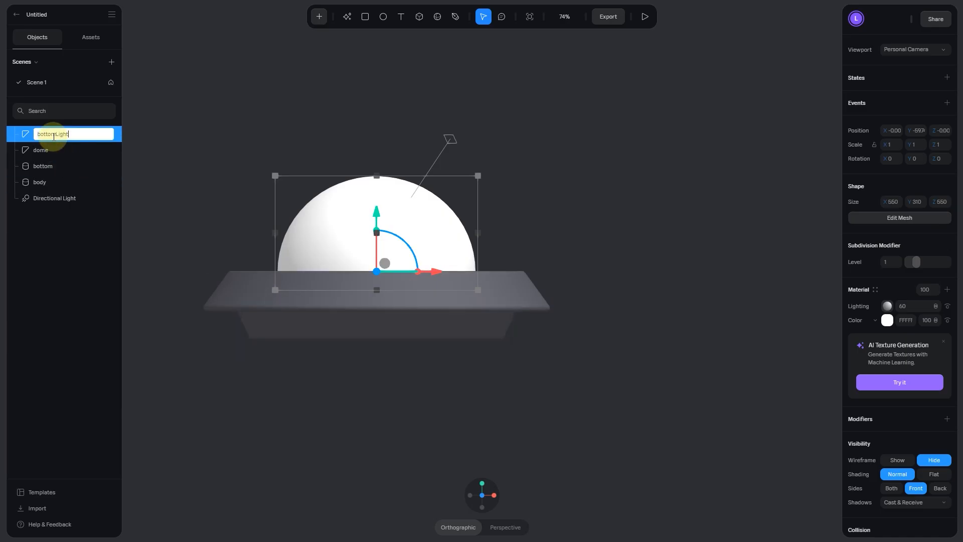
pyautogui.press('Return')
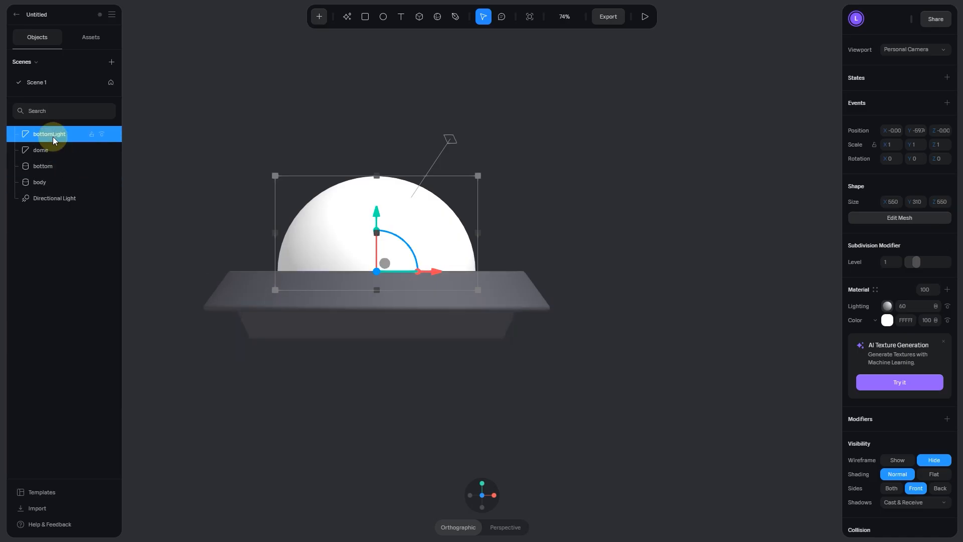
# Step: Move bottomLight beside the body to about 760 in X and flip it upside down with a Z rotation of -180
pyautogui.moveTo(438, 271); pyautogui.dragTo(715, 291)
pyautogui.moveTo(698, 259); pyautogui.dragTo(633, 287)
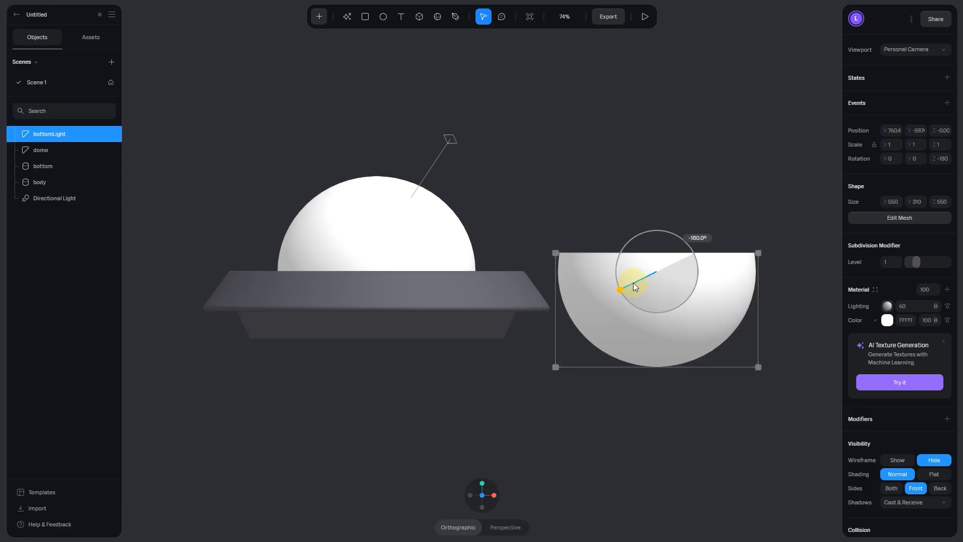
pyautogui.moveTo(633, 282); pyautogui.dragTo(633, 282)
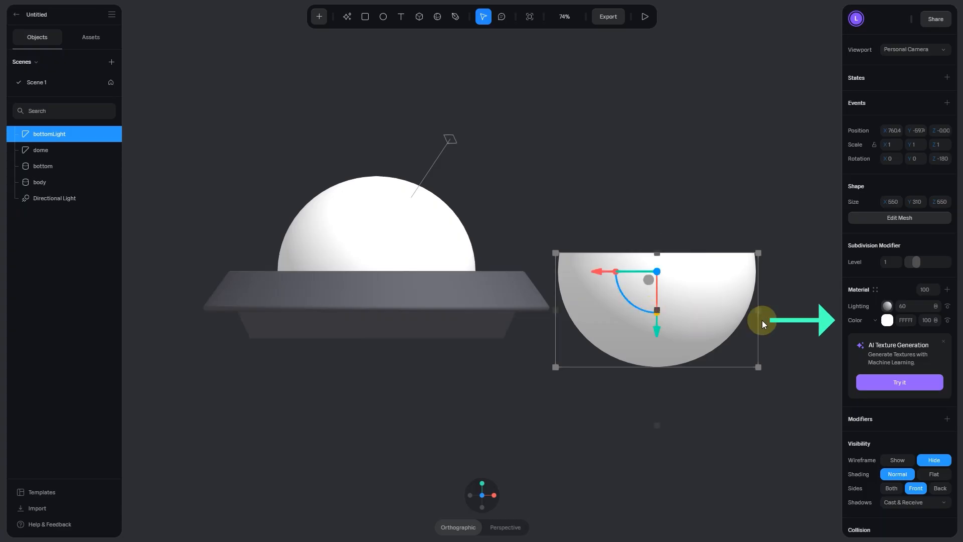
# Step: Set bottomLight's colour to a mid grey, RGB(104, 104, 104)
pyautogui.click(886, 321)
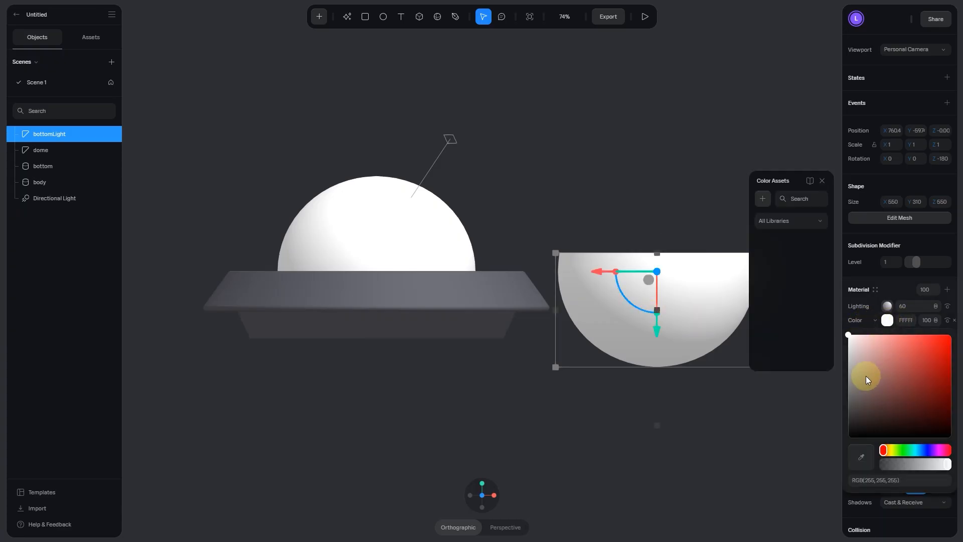
pyautogui.moveTo(866, 378); pyautogui.dragTo(835, 396)
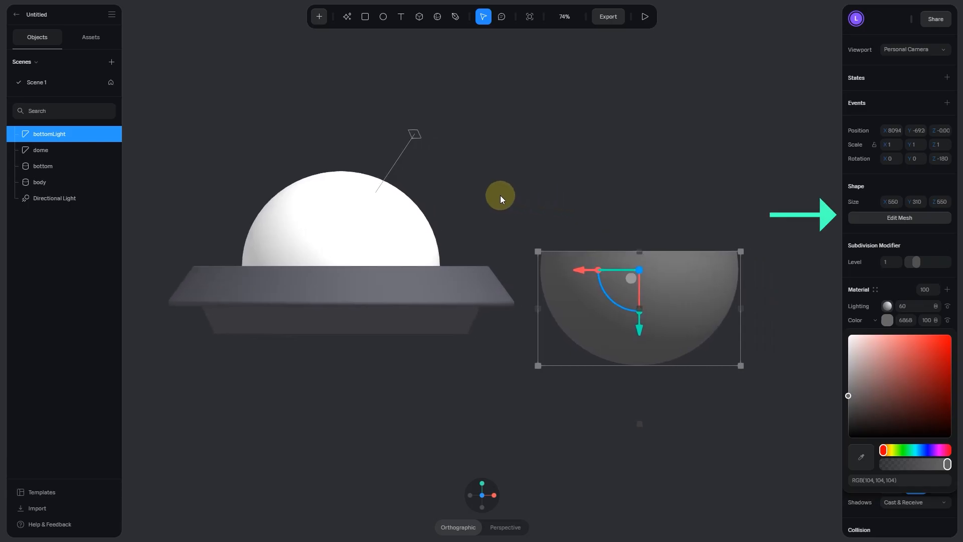
# Step: Delete the upper faces of the bottomLight mesh so only the shallow cap at its lower end is left, and finish mesh editing
pyautogui.moveTo(501, 195); pyautogui.dragTo(479, 195, button='middle')
pyautogui.click(901, 222)
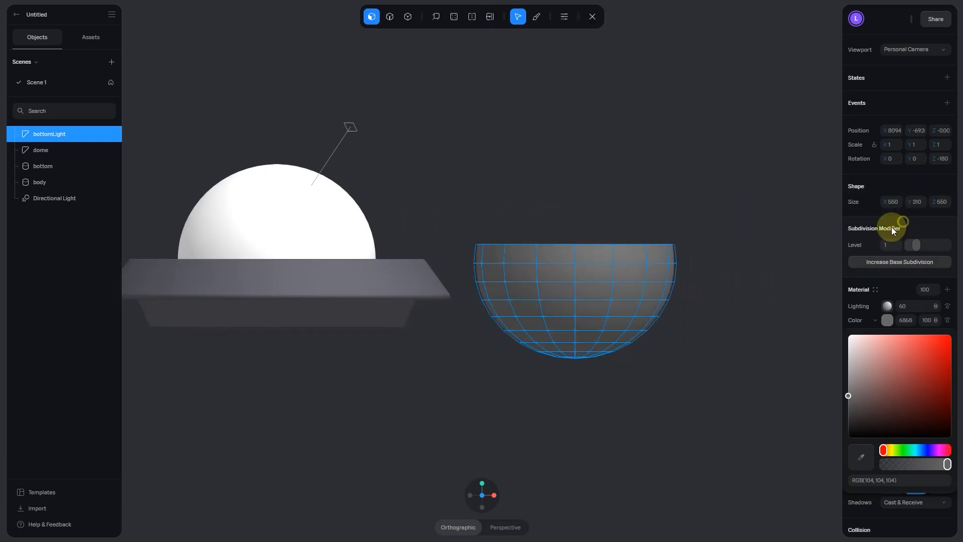
pyautogui.moveTo(438, 198); pyautogui.dragTo(751, 325)
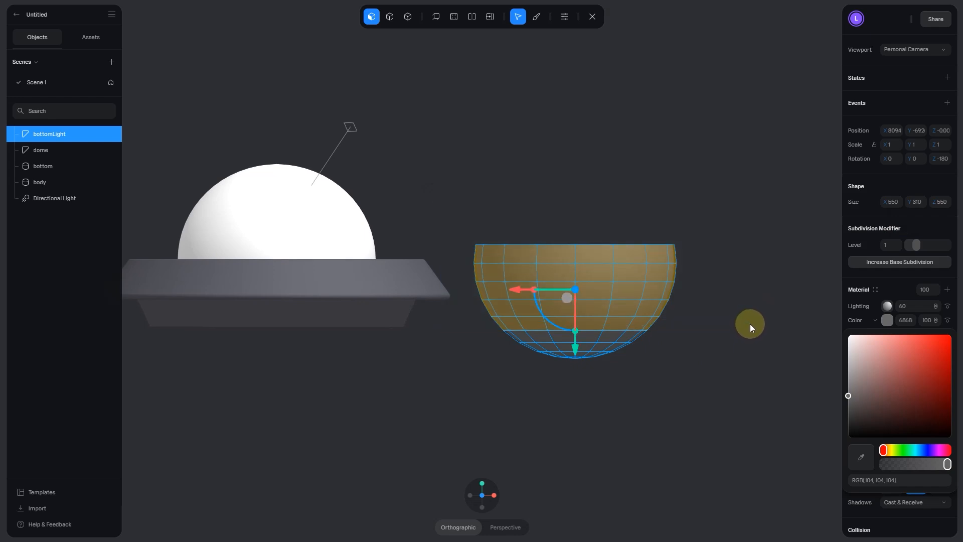
pyautogui.press('Delete')
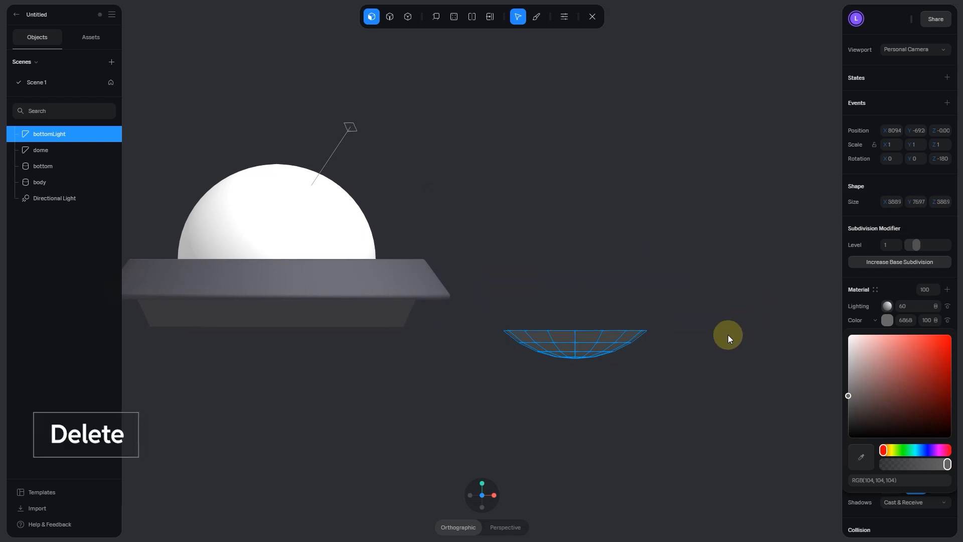
pyautogui.doubleClick(706, 360)
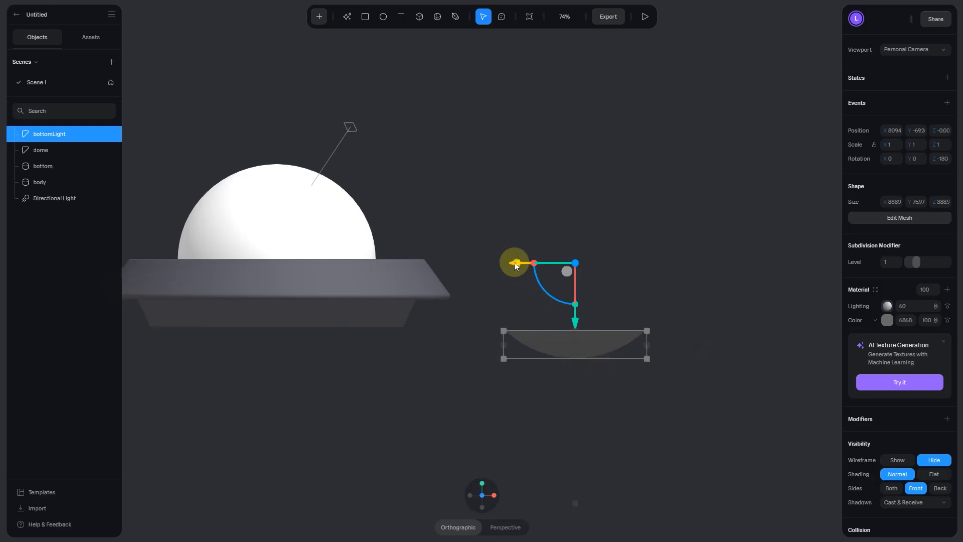
# Step: Move bottomLight under the UFO's bottom section at 0 in X, raise it to about -58.5 in Y, and deselect it
pyautogui.moveTo(515, 265); pyautogui.dragTo(218, 267)
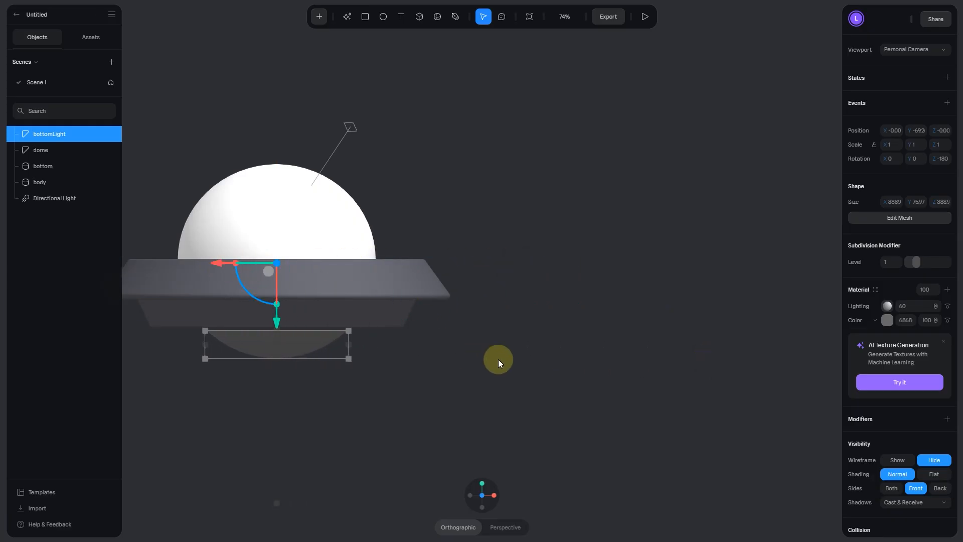
pyautogui.moveTo(499, 359); pyautogui.dragTo(739, 394, button='middle')
pyautogui.moveTo(517, 359); pyautogui.dragTo(519, 356)
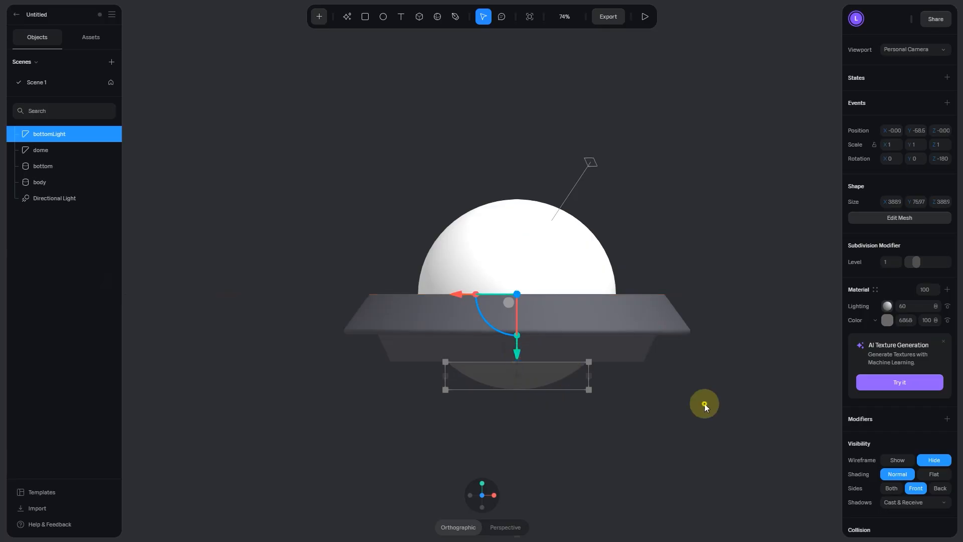
pyautogui.click(705, 403)
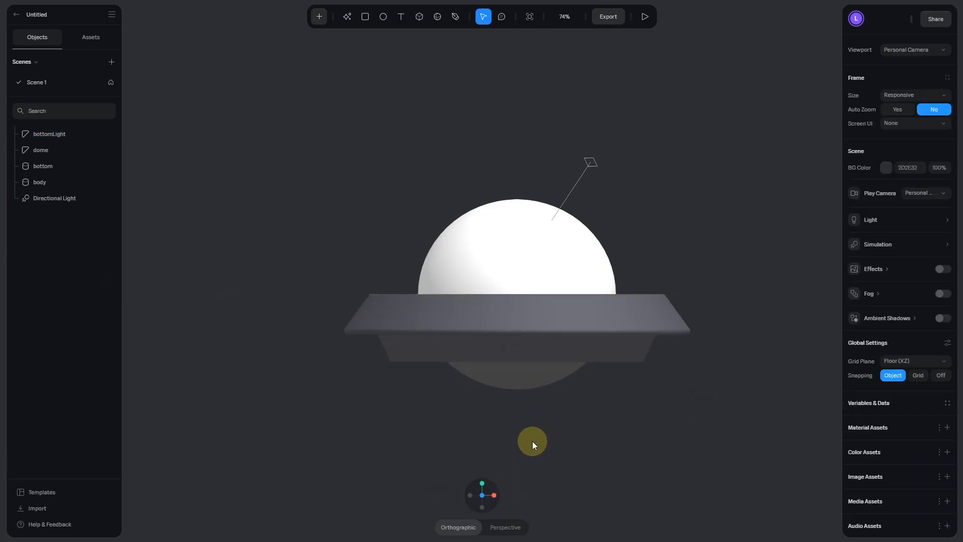
# Step: Stretch bottomLight to a Y size of about 85 and position it under the bottom section at about -31.5 in Y
pyautogui.scroll(-1, 532, 444)
pyautogui.keyDown('alt'); pyautogui.moveTo(540, 442); pyautogui.dragTo(596, 401); pyautogui.keyUp('alt')
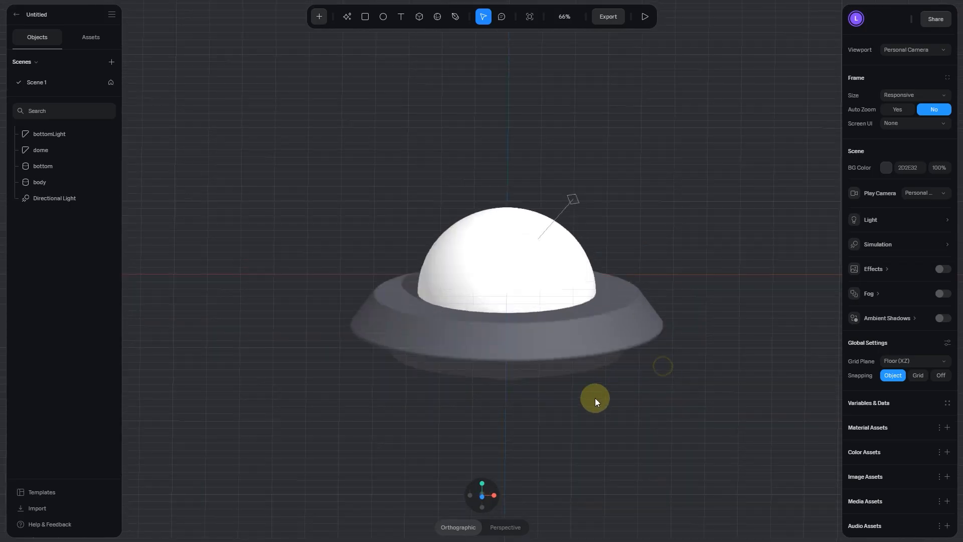
pyautogui.click(482, 494)
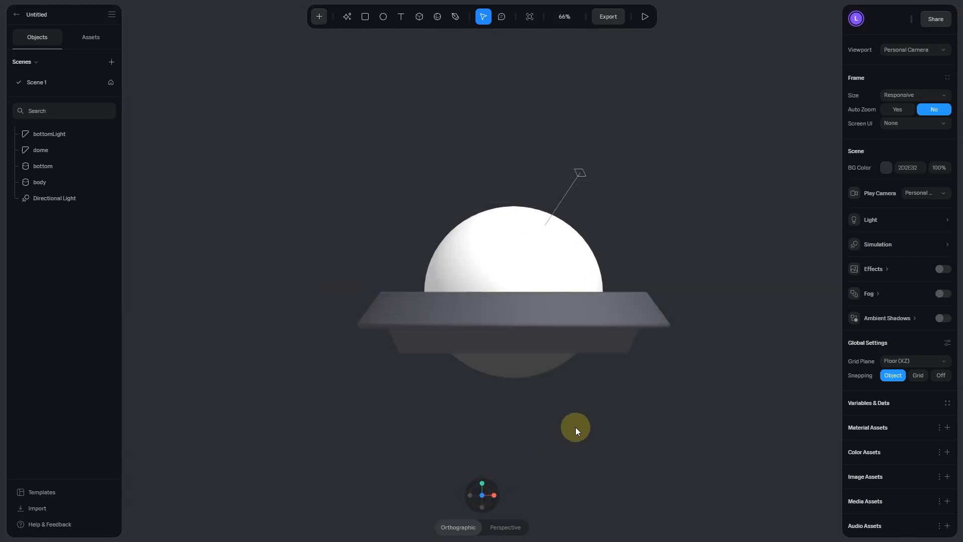
pyautogui.click(522, 374)
pyautogui.scroll(2, 511, 404)
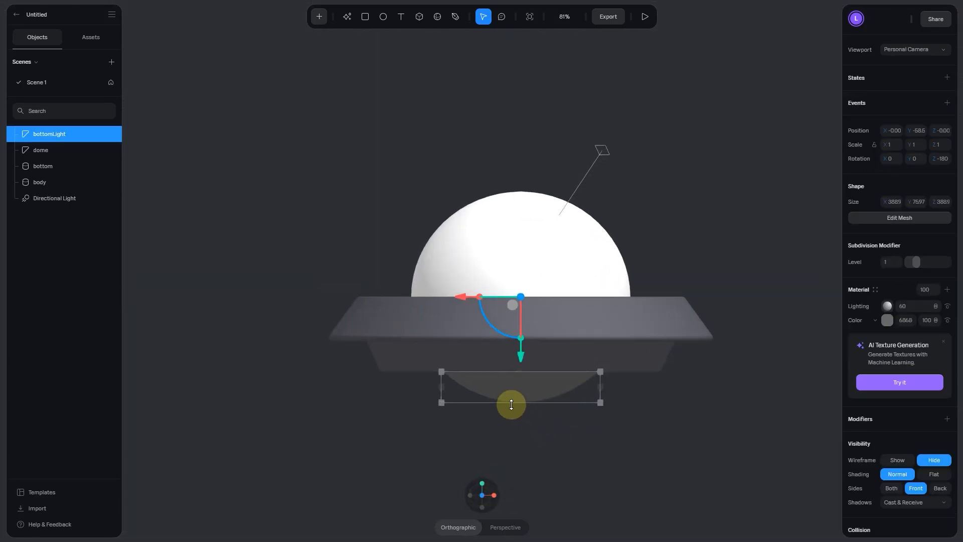
pyautogui.scroll(1, 511, 404)
pyautogui.moveTo(540, 383); pyautogui.dragTo(541, 378)
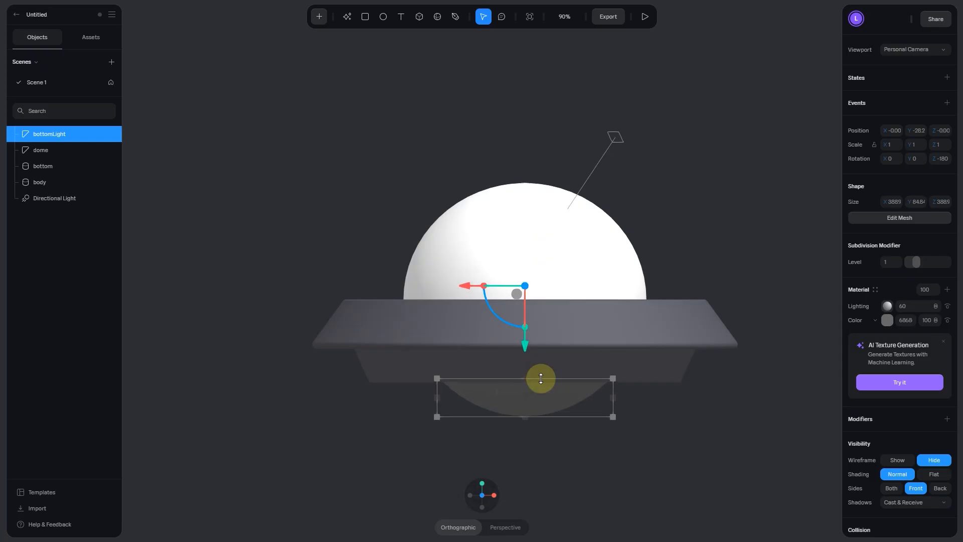
pyautogui.moveTo(525, 344); pyautogui.dragTo(525, 346)
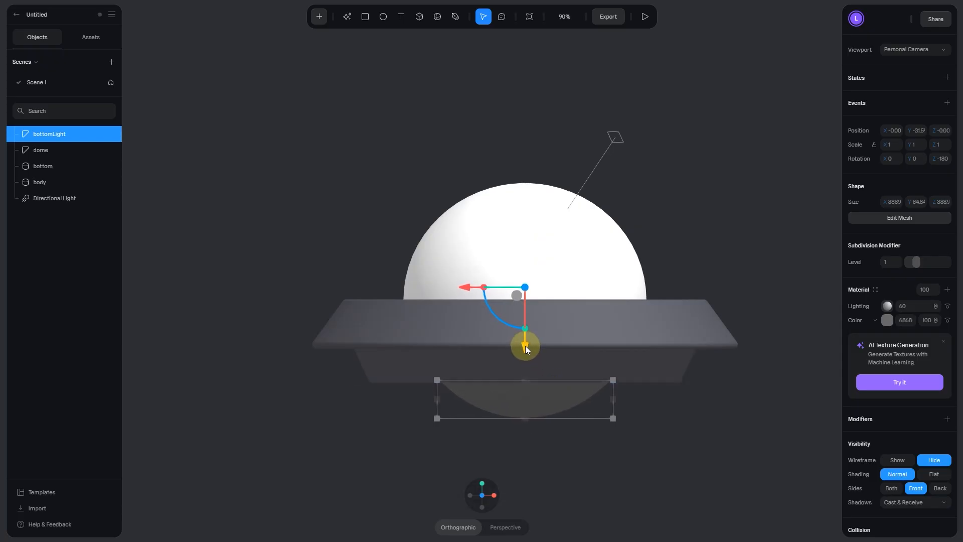
pyautogui.click(651, 422)
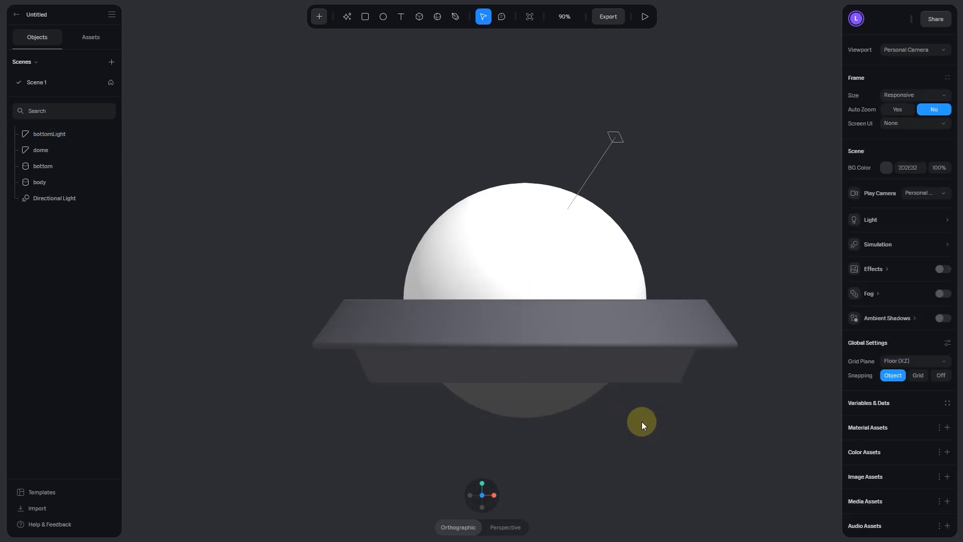
# Step: Shrink the bottom section by setting its scale to 0.65 on all axes, and deselect it
pyautogui.click(652, 373)
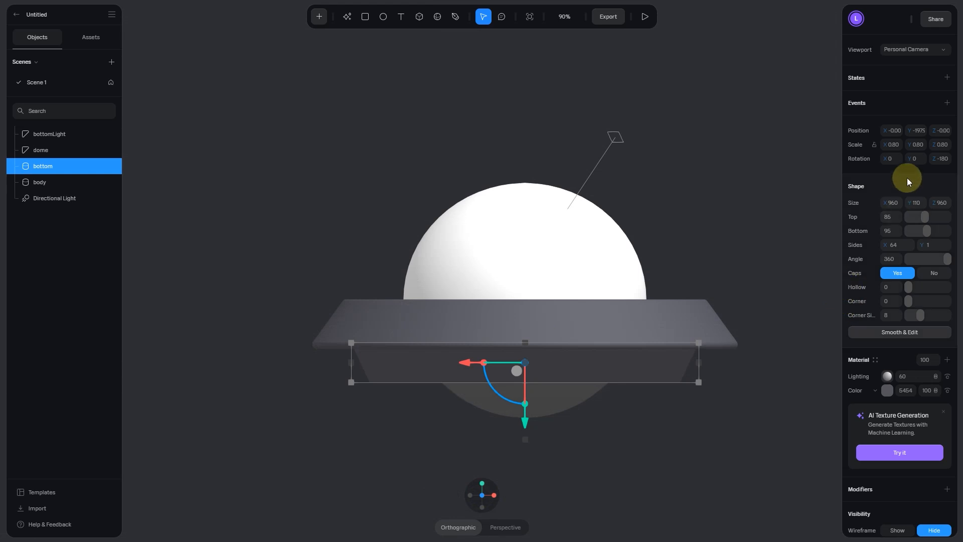
pyautogui.click(892, 144)
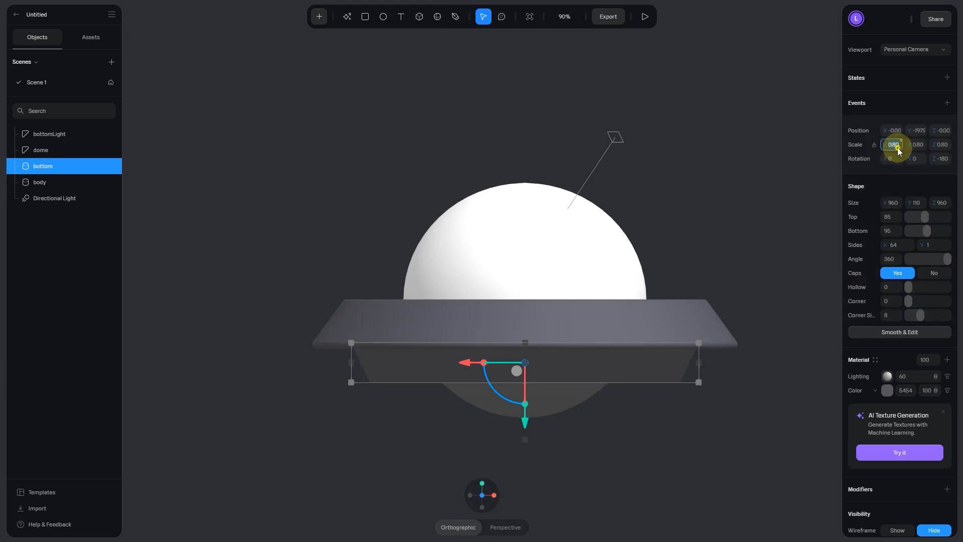
pyautogui.write('0.65')
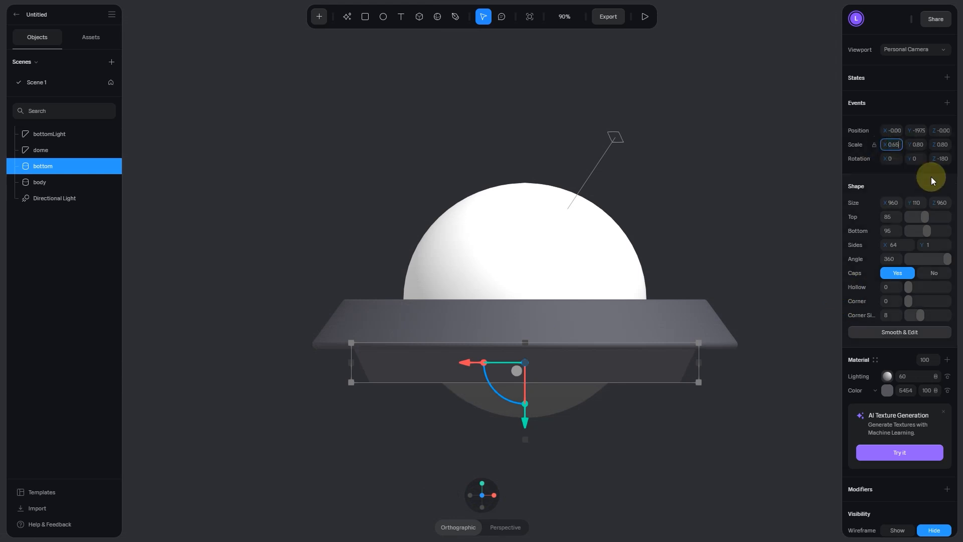
pyautogui.press('Return')
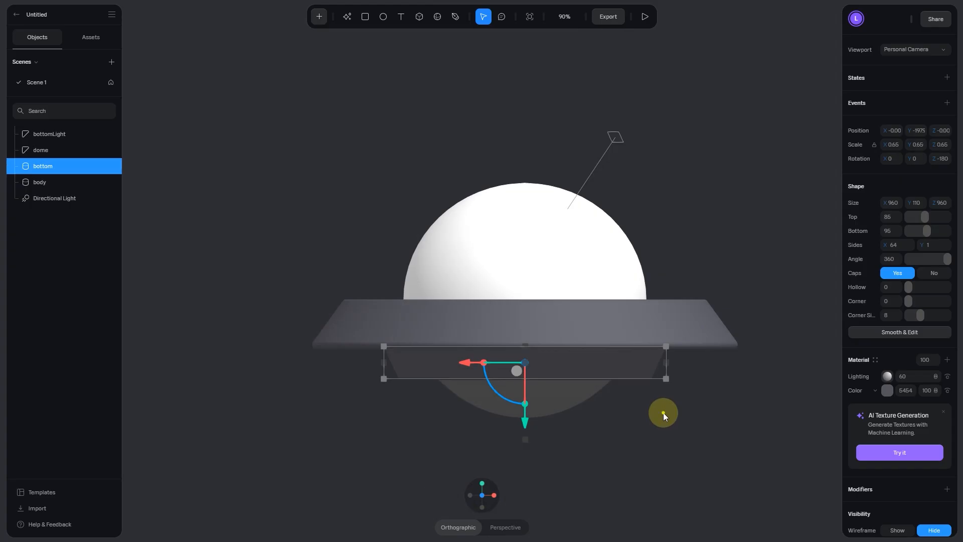
pyautogui.click(663, 412)
# Step: Raise bottomLight to about -19 in Y so it meets the smaller bottom section, and deselect it
pyautogui.click(572, 399)
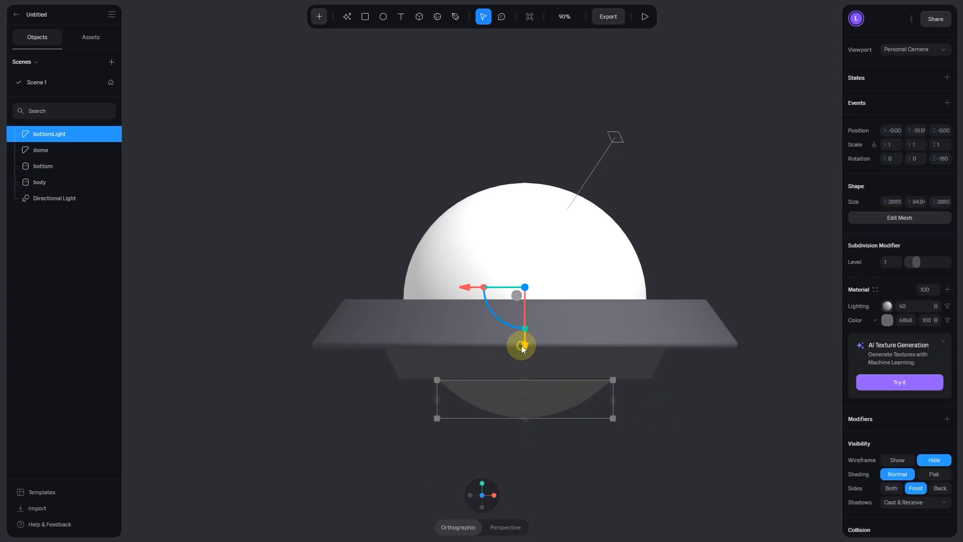
pyautogui.moveTo(521, 346); pyautogui.dragTo(522, 339)
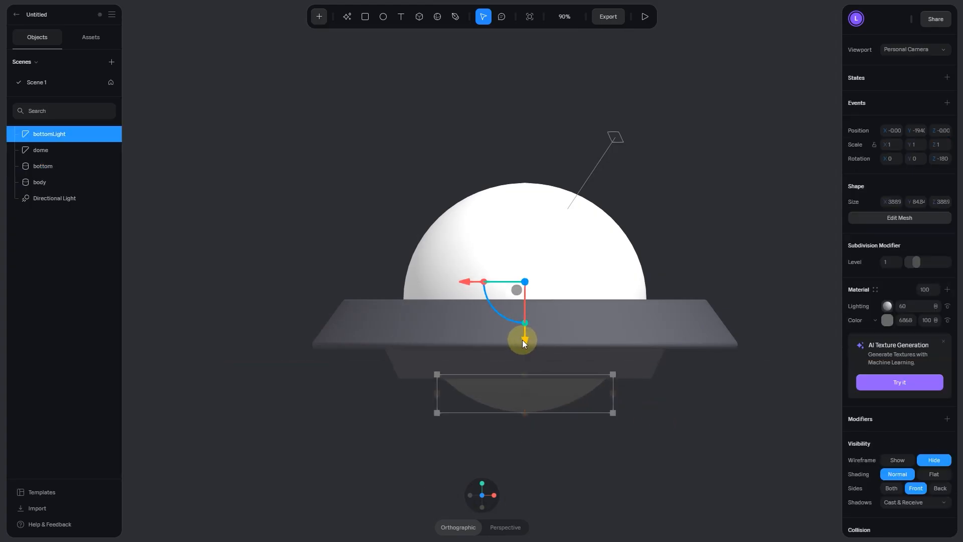
pyautogui.click(516, 488)
# Step: From the top view, select all the UFO parts together with the directional light and align them to their centre in X
pyautogui.click(513, 464)
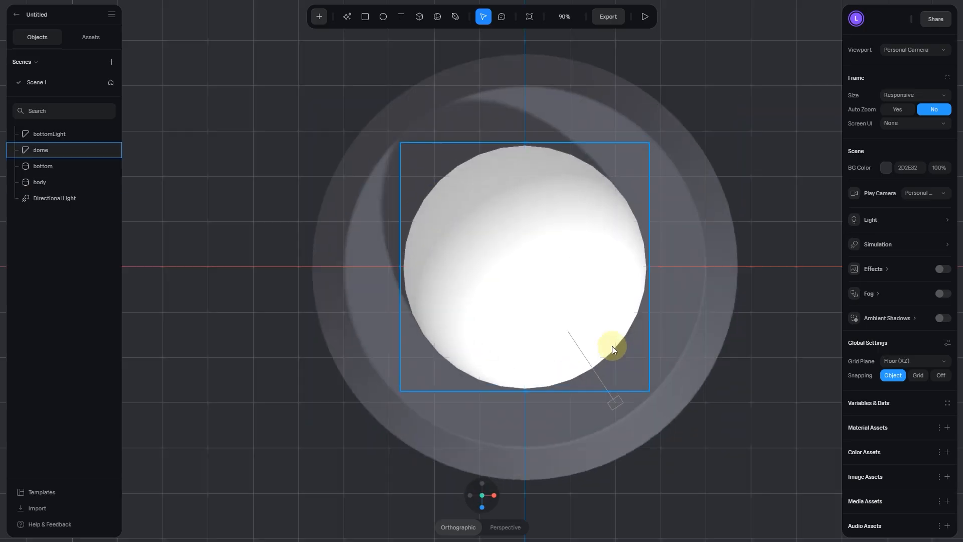
pyautogui.scroll(-5, 607, 337)
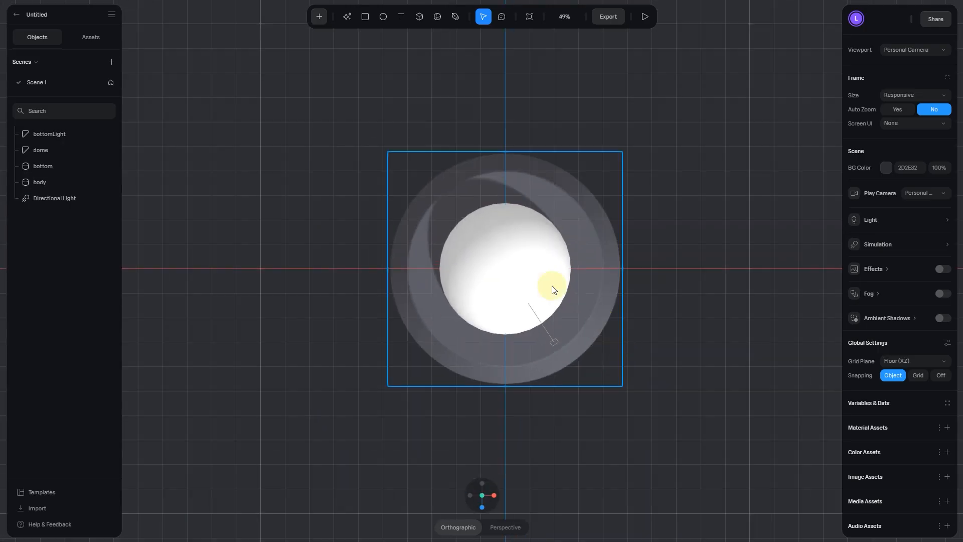
pyautogui.moveTo(662, 140); pyautogui.dragTo(416, 351)
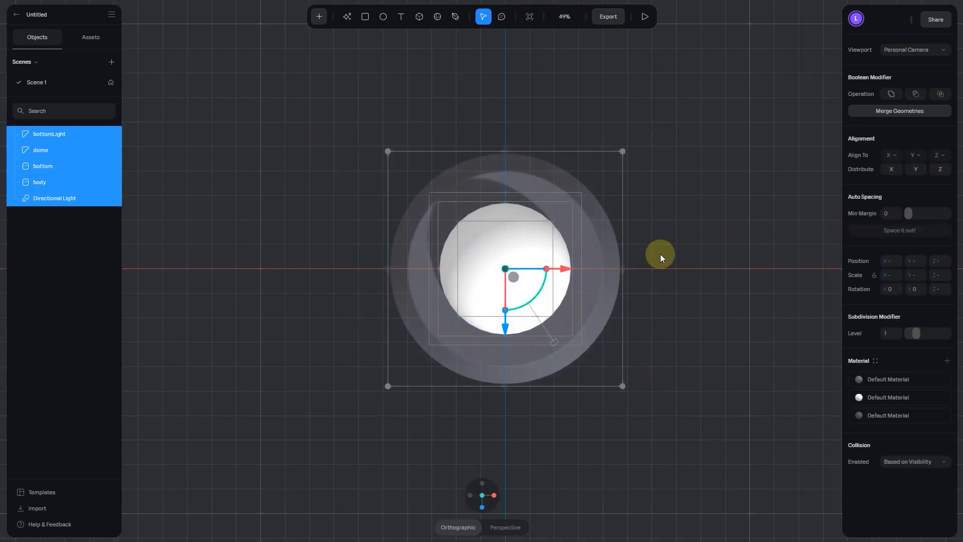
pyautogui.click(890, 157)
pyautogui.click(893, 188)
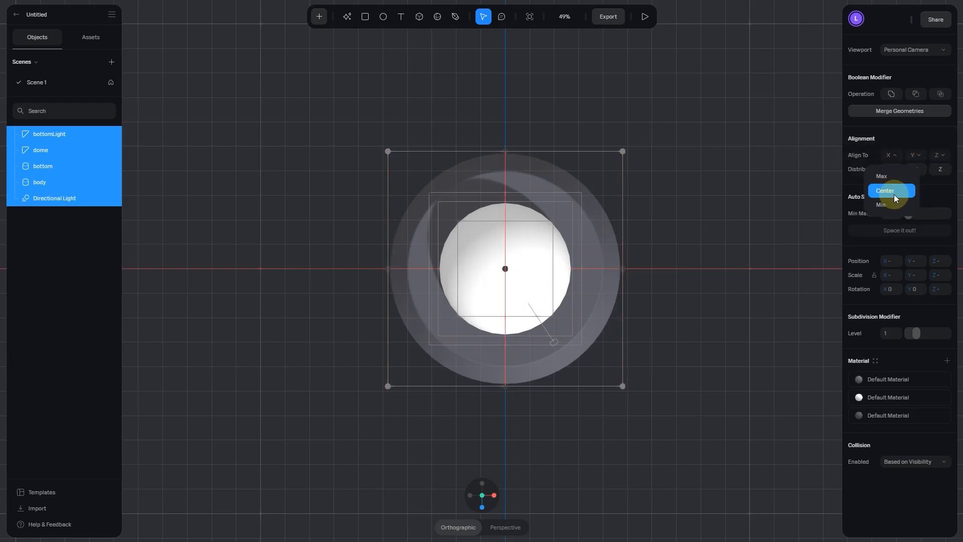
pyautogui.click(894, 195)
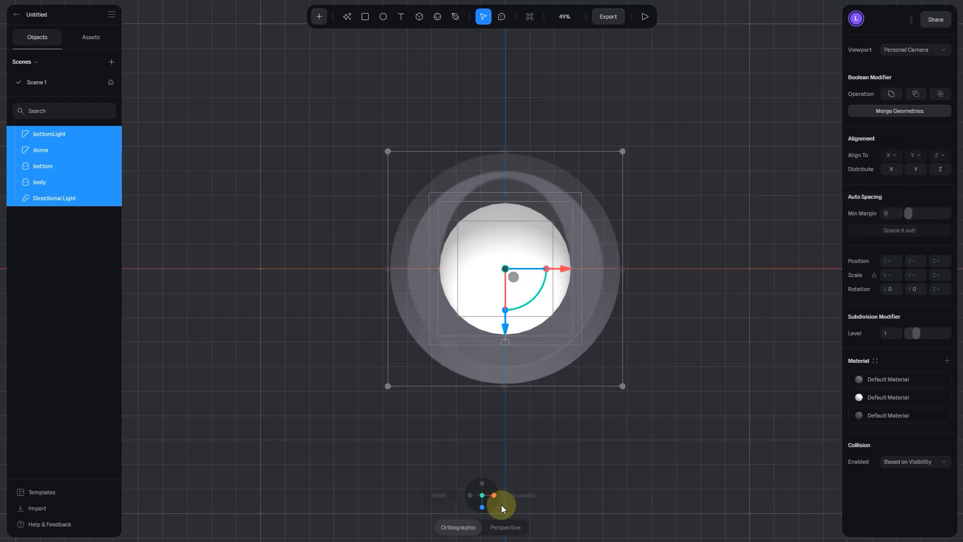
# Step: In the front view, deselect the UFO parts and move only the directional light far out to the UFO's left along X
pyautogui.click(483, 507)
pyautogui.click(740, 352)
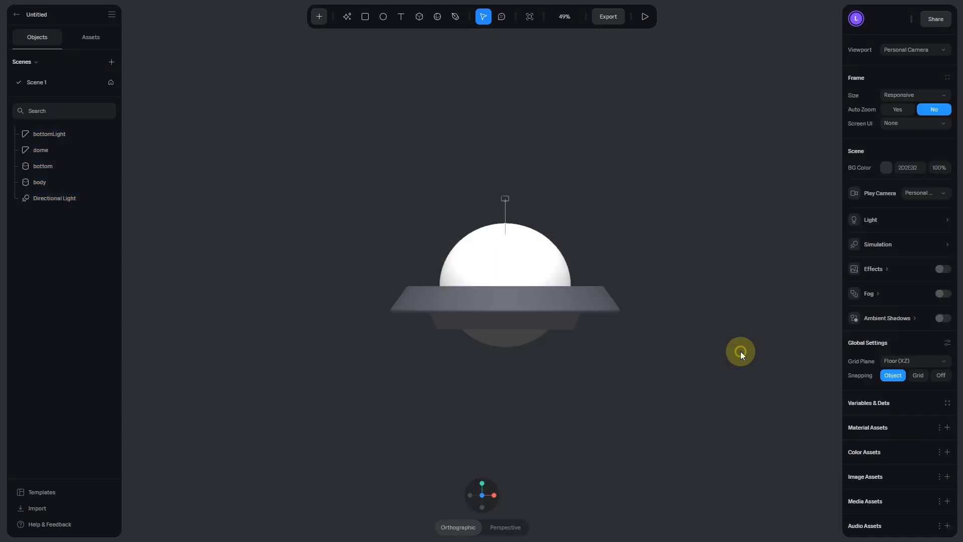
pyautogui.click(63, 197)
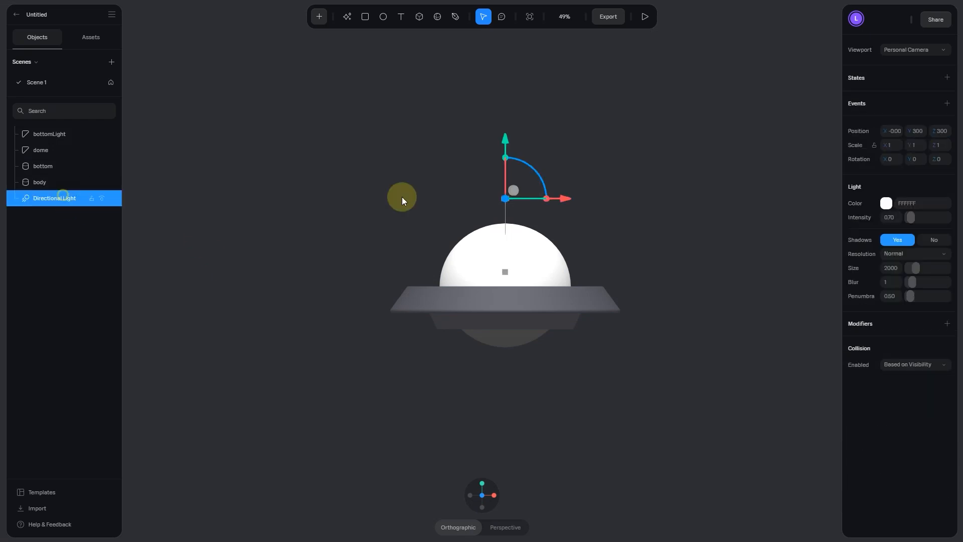
pyautogui.moveTo(559, 195); pyautogui.dragTo(205, 182)
# Step: Select bottomLight, dome, bottom and body without the directional light, and align them to their centre in X
pyautogui.moveTo(651, 407); pyautogui.dragTo(383, 172)
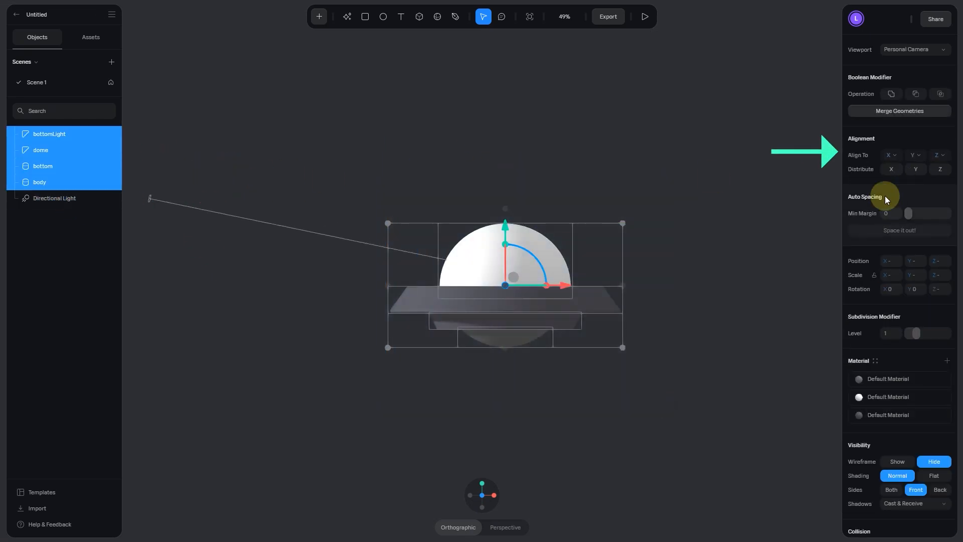
pyautogui.click(916, 155)
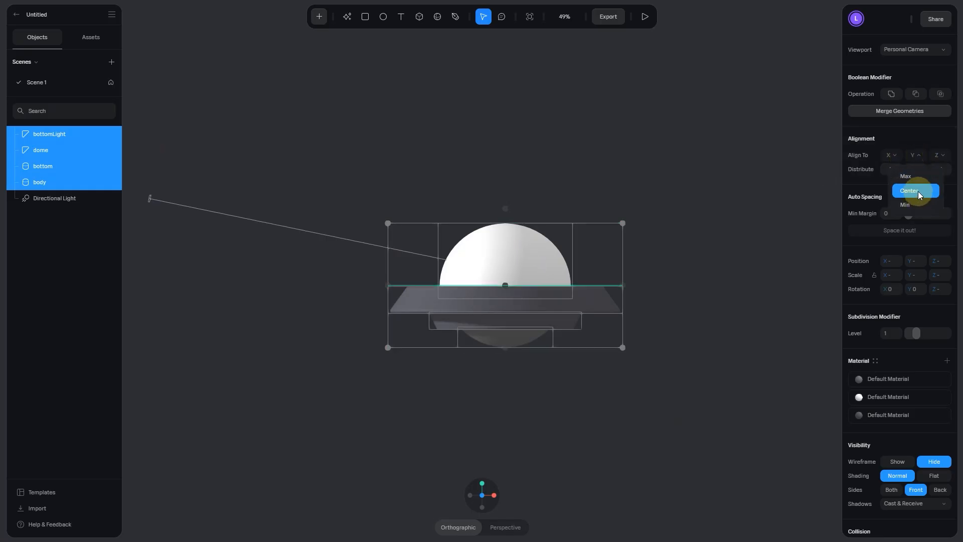
pyautogui.click(938, 155)
pyautogui.click(938, 155)
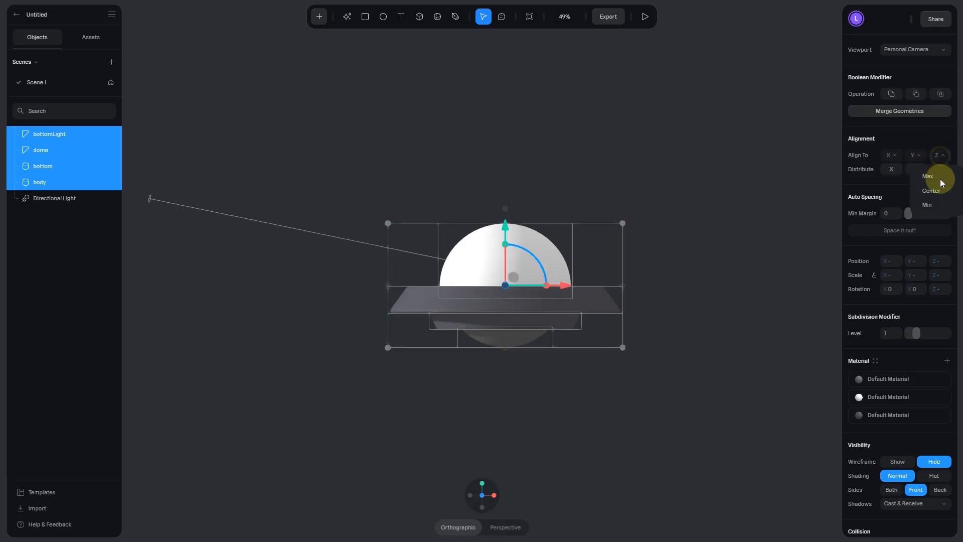
pyautogui.click(938, 206)
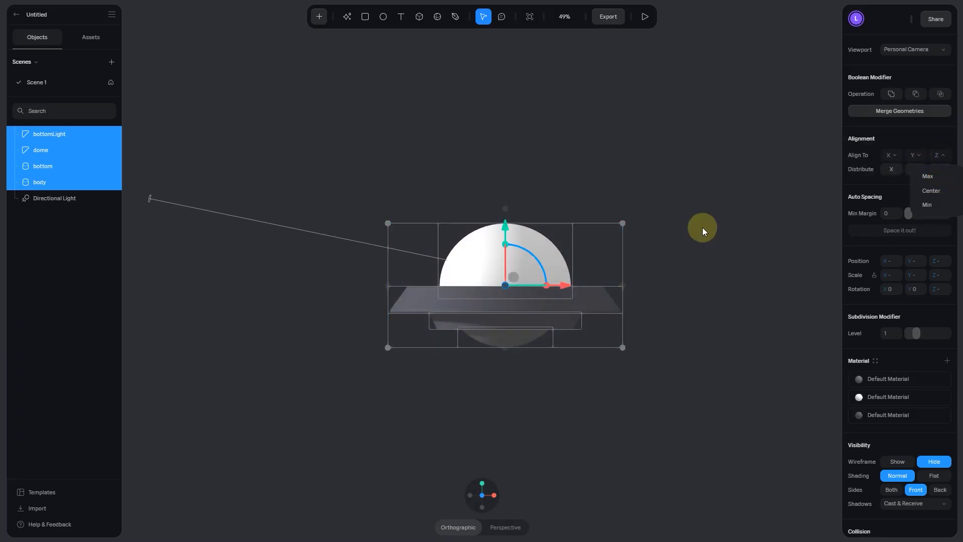
pyautogui.click(890, 156)
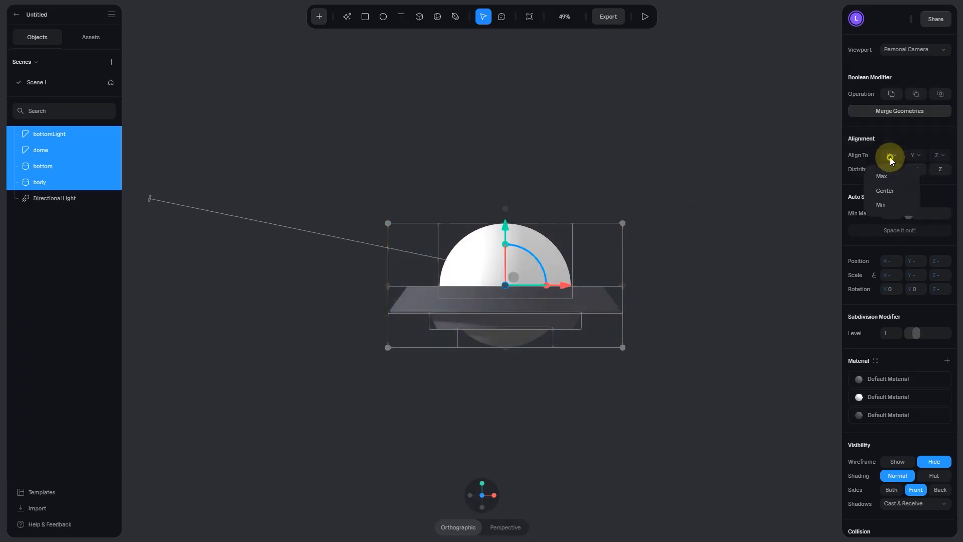
pyautogui.click(893, 190)
# Step: From the top view, align the four UFO parts to their centre in Z, deselect them and return to the front view
pyautogui.moveTo(709, 266); pyautogui.dragTo(703, 351)
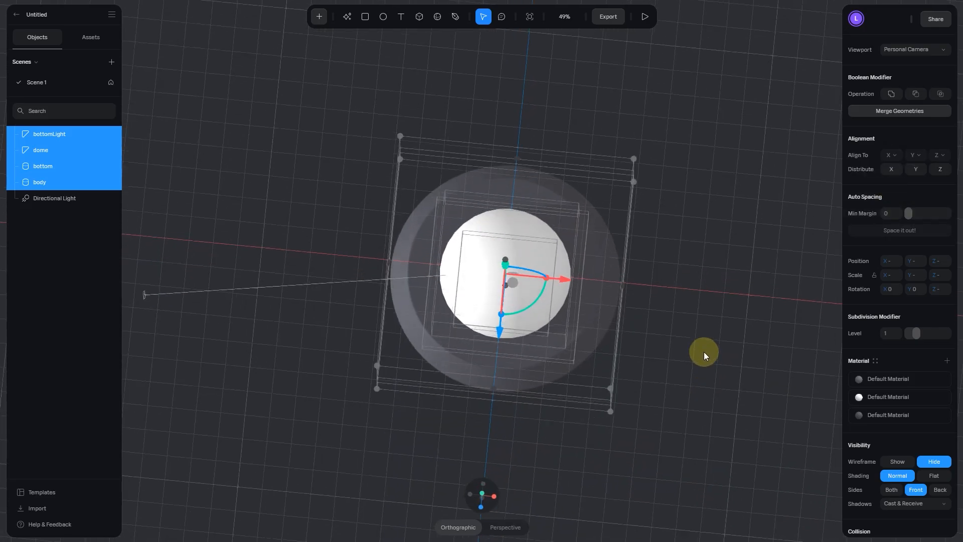
pyautogui.click(482, 495)
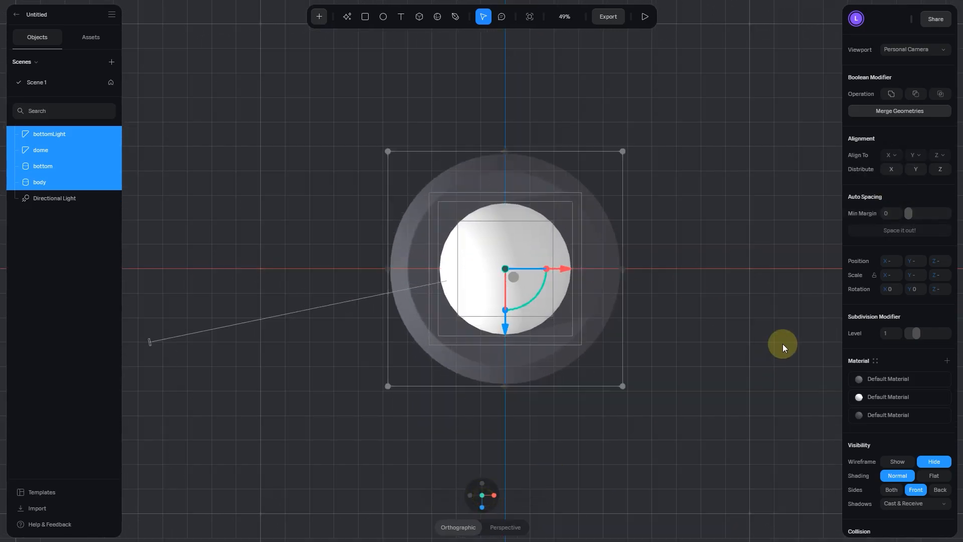
pyautogui.click(916, 155)
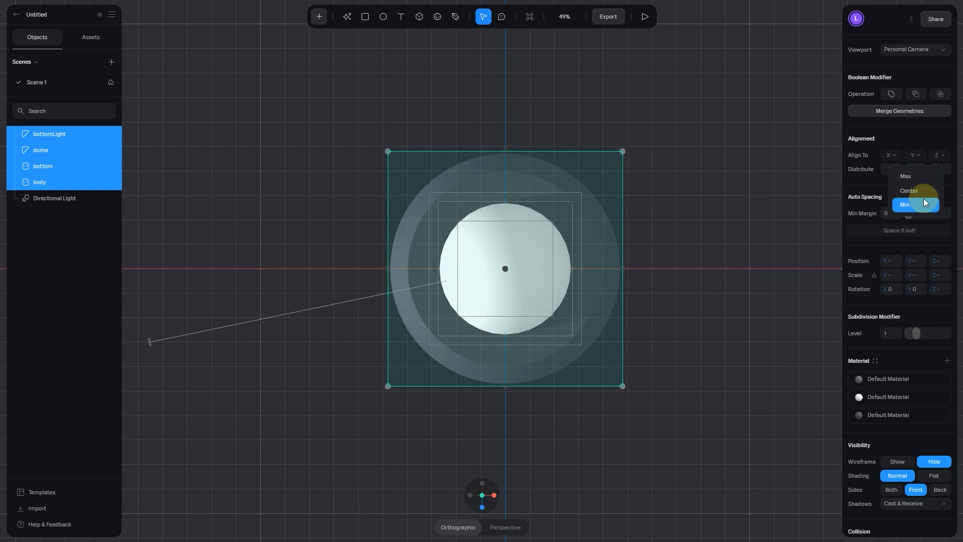
pyautogui.click(925, 203)
pyautogui.click(939, 155)
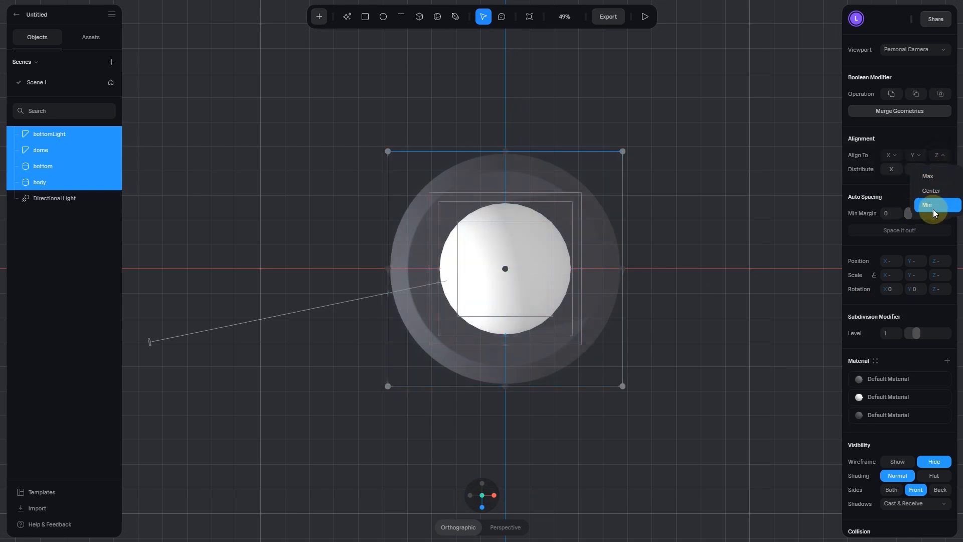
pyautogui.click(933, 191)
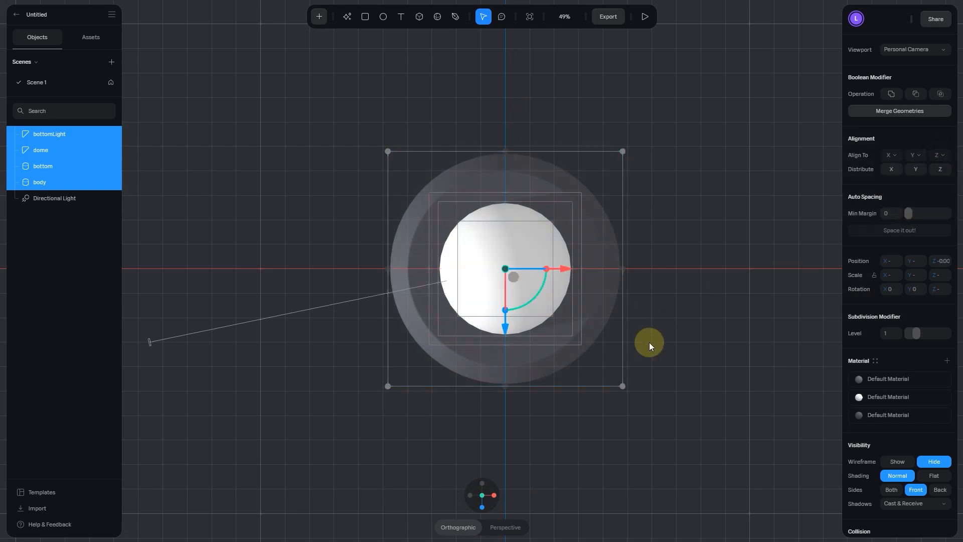
pyautogui.click(526, 471)
pyautogui.click(483, 506)
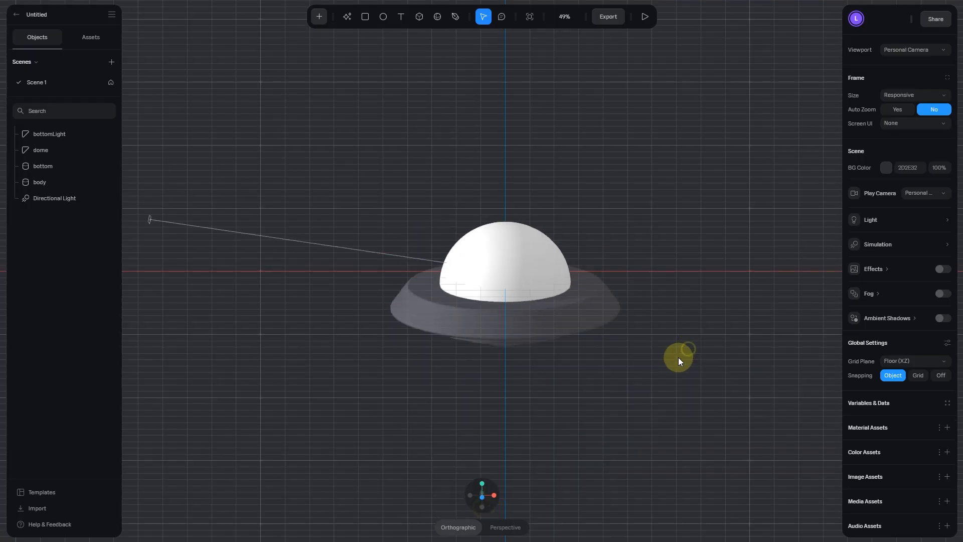
pyautogui.click(482, 495)
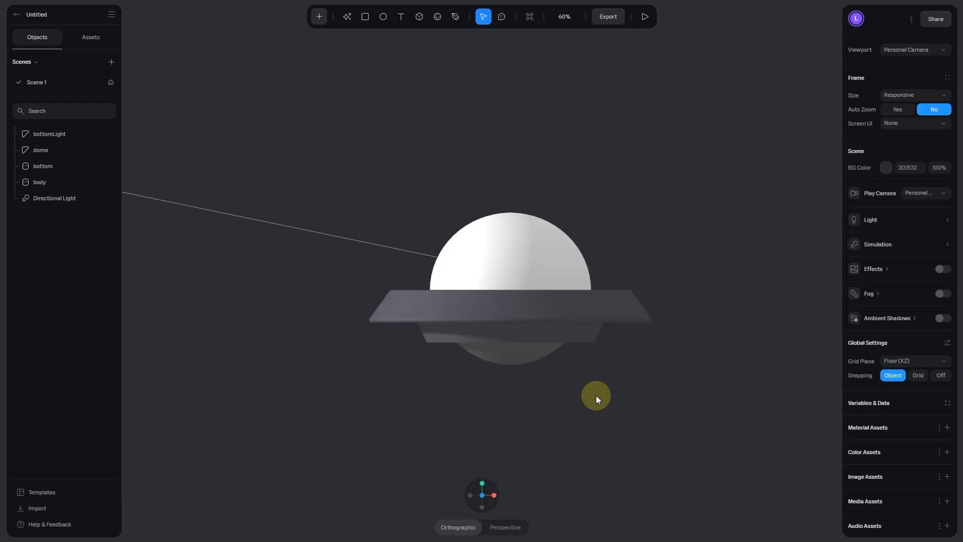
# Step: Group bottomLight and bottom, name the group bottom.grp and collapse it in the object list
pyautogui.hotkey('shift', '1')
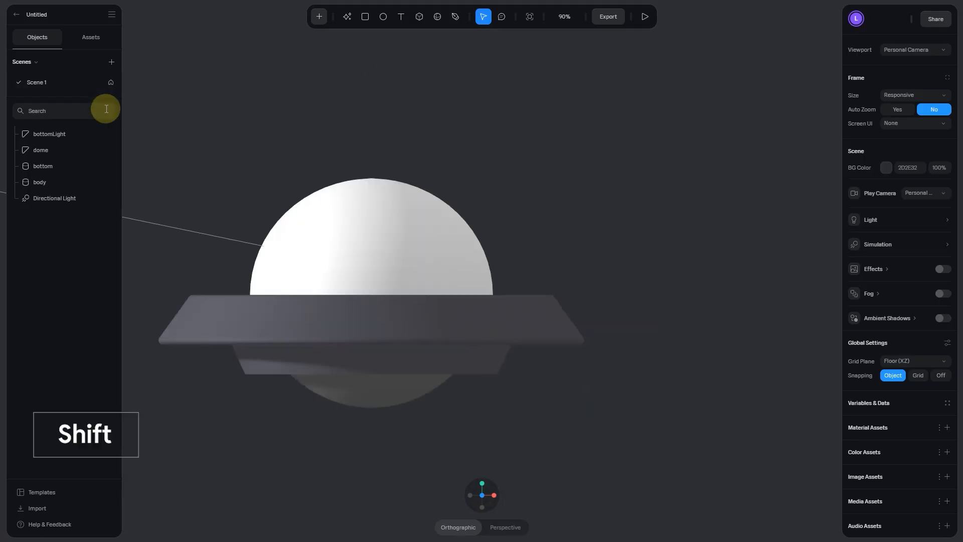
pyautogui.keyDown('shift'); pyautogui.click(58, 132); pyautogui.keyUp('shift')
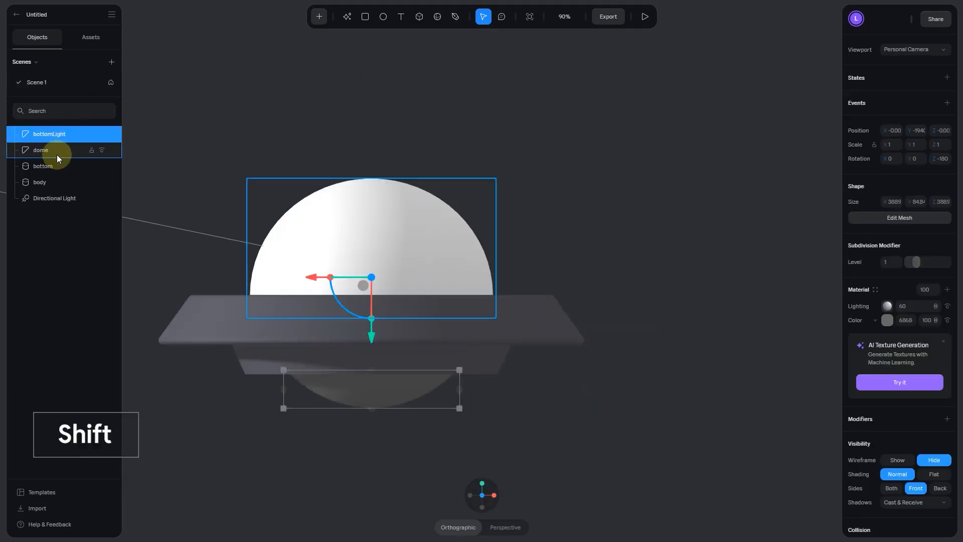
pyautogui.keyDown('shift'); pyautogui.click(50, 167); pyautogui.keyUp('shift')
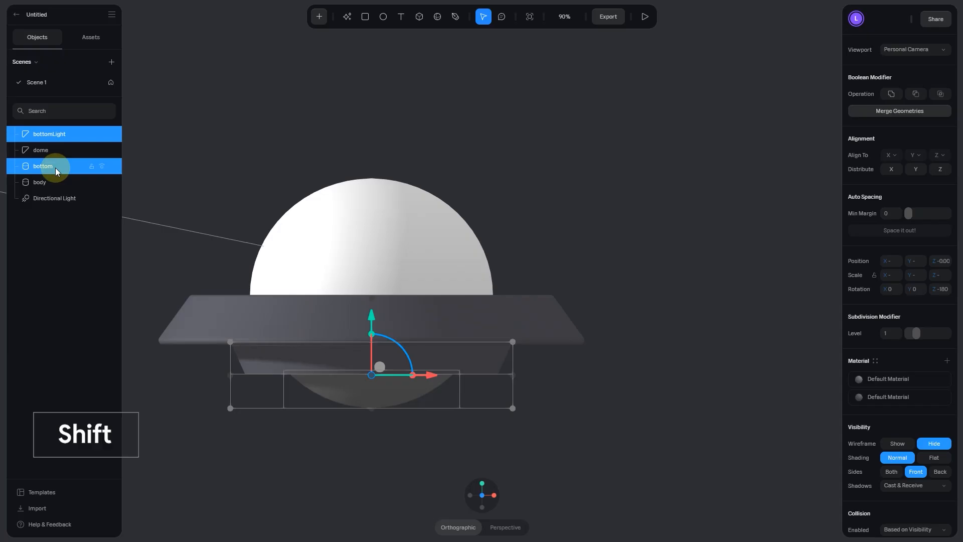
pyautogui.hotkey('ctrl', 'g')
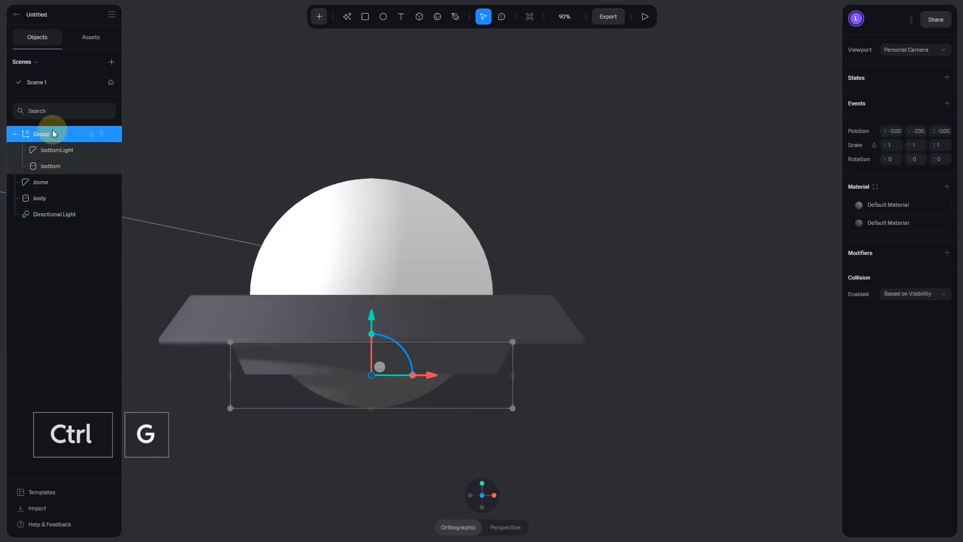
pyautogui.doubleClick(52, 132)
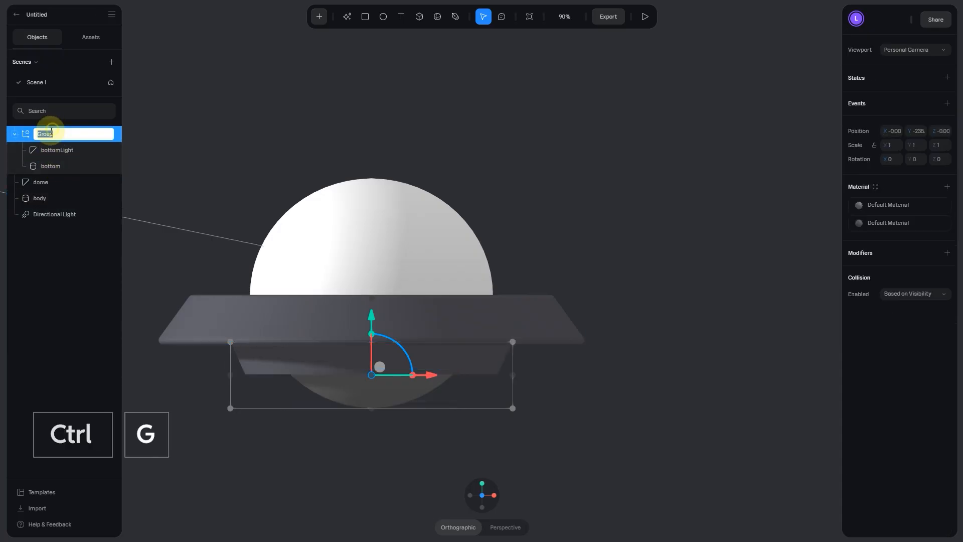
pyautogui.write('bottom')
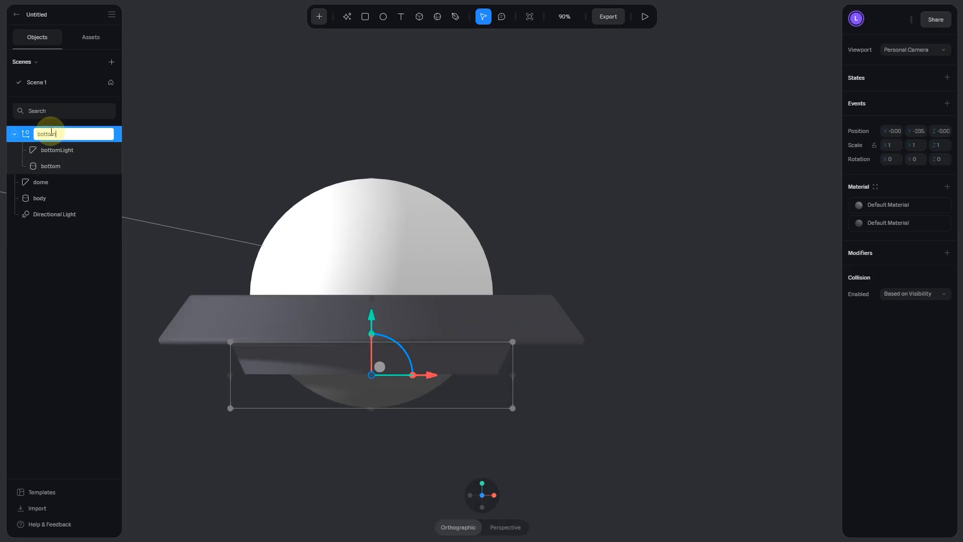
pyautogui.write('.grp')
pyautogui.press('Return')
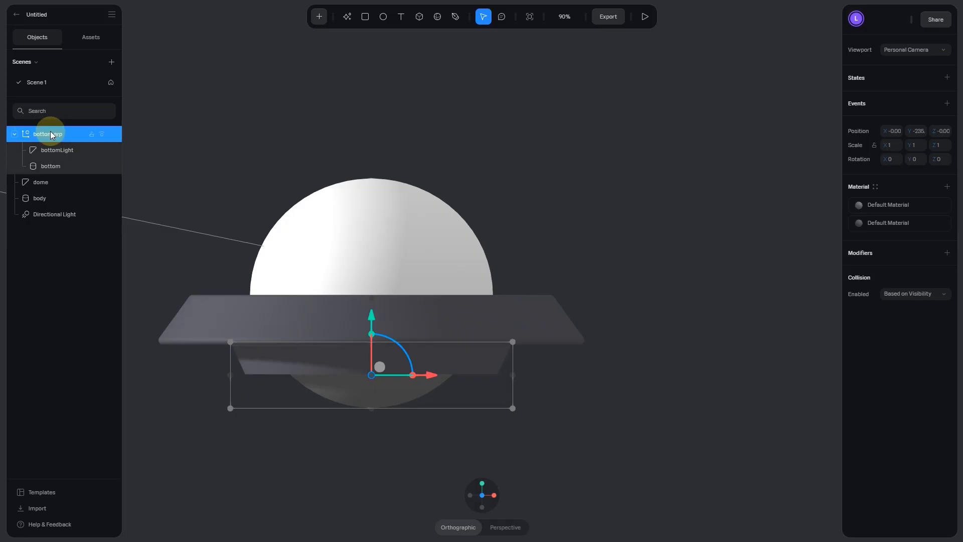
pyautogui.click(14, 134)
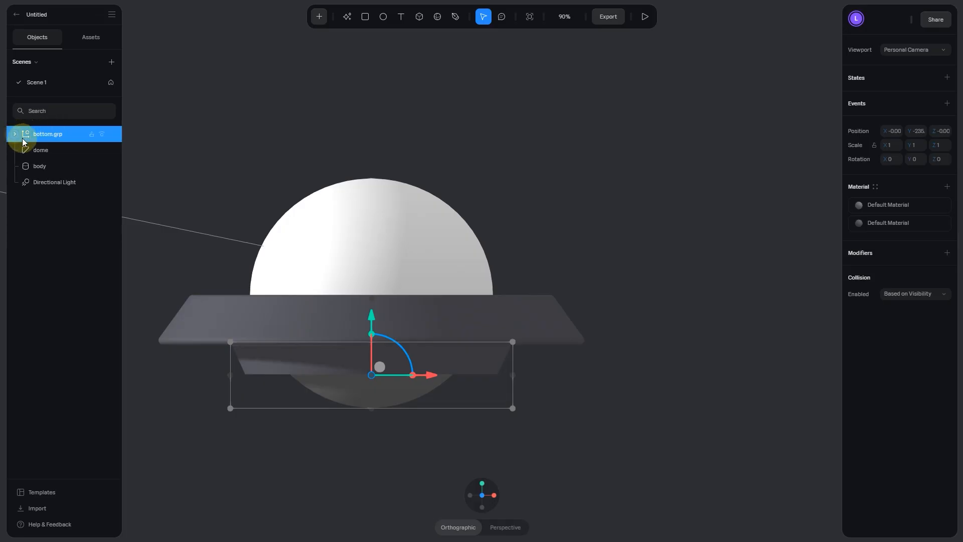
# Step: Move dome and body above bottom.grp in the object list and deselect them
pyautogui.click(46, 162)
pyautogui.keyDown('shift'); pyautogui.click(47, 153); pyautogui.keyUp('shift')
pyautogui.moveTo(49, 153); pyautogui.dragTo(52, 126)
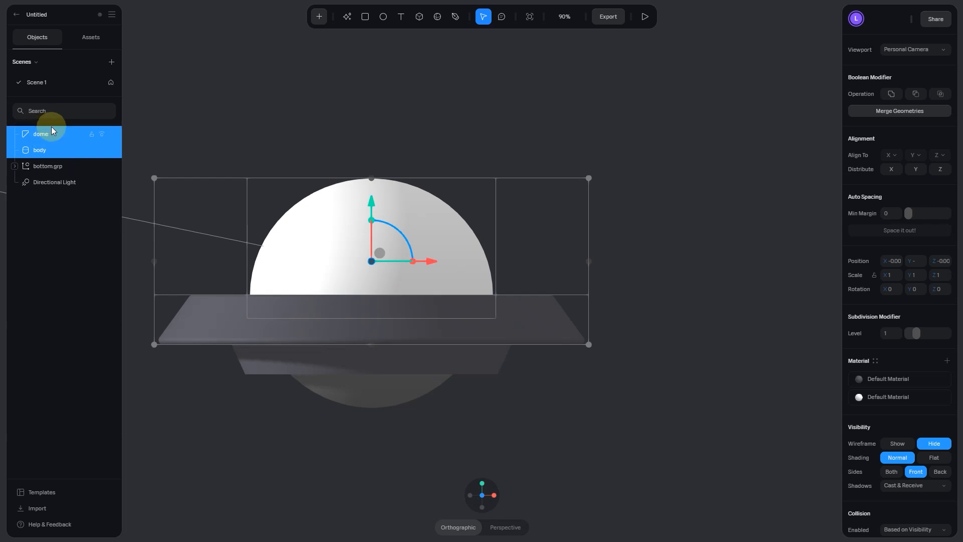
pyautogui.click(221, 107)
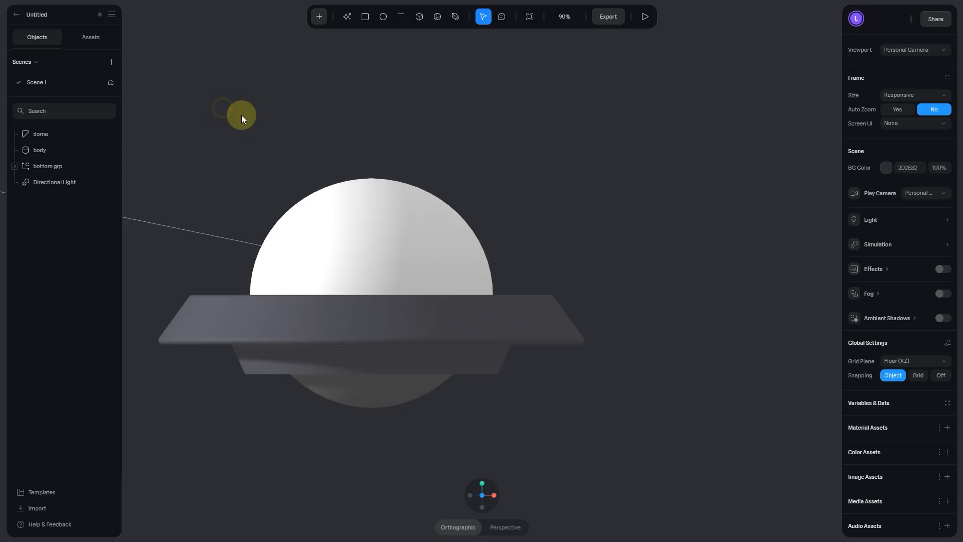
# Step: Draw a torus about 348 by 348 in size beside the UFO's right edge
pyautogui.moveTo(285, 120); pyautogui.dragTo(341, 106, button='middle')
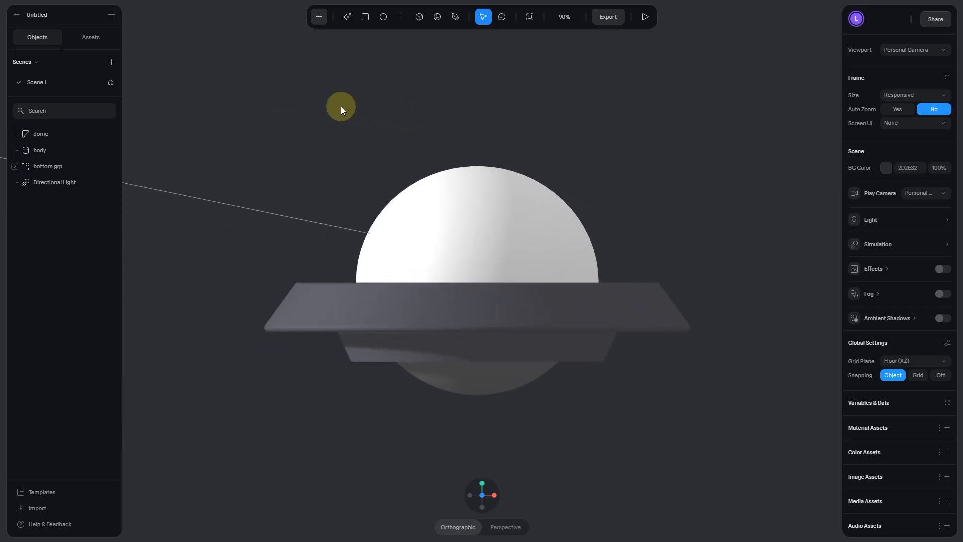
pyautogui.scroll(-3, 341, 106)
pyautogui.click(325, 16)
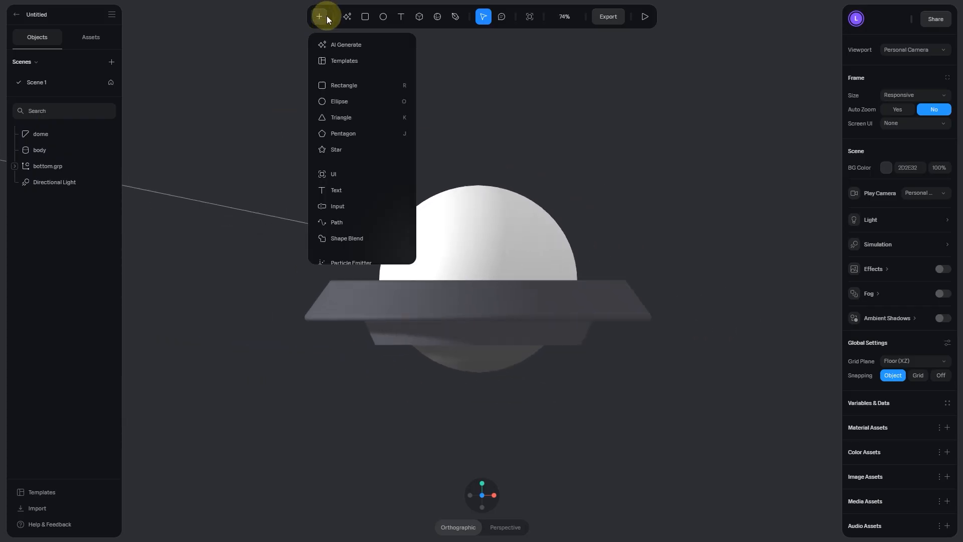
pyautogui.scroll(-5, 376, 130)
pyautogui.scroll(-3, 374, 130)
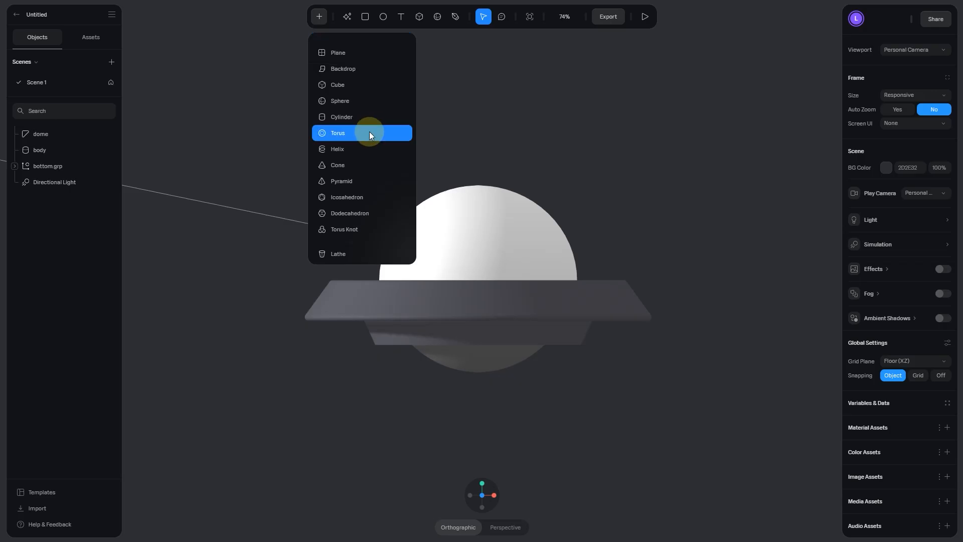
pyautogui.click(359, 135)
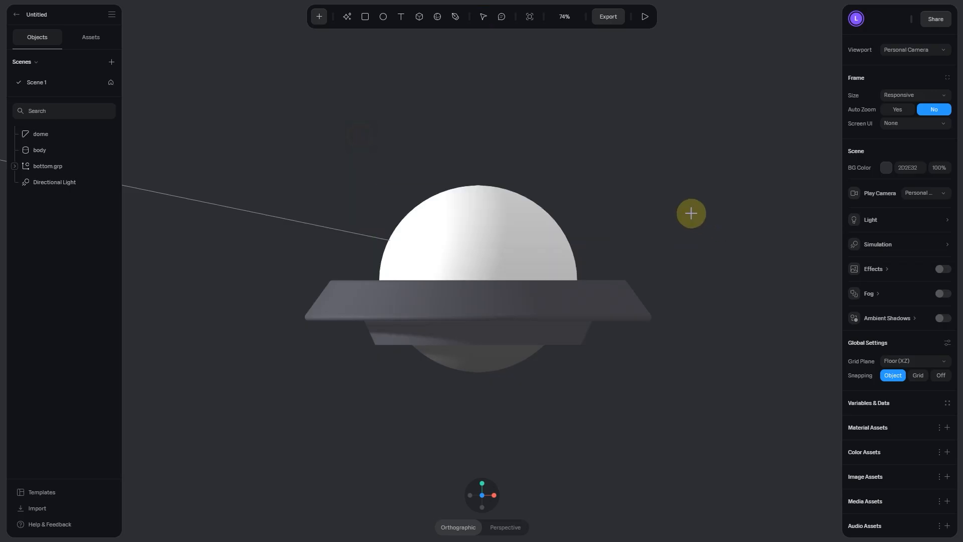
pyautogui.moveTo(626, 169)
pyautogui.mouseDown()
pyautogui.moveTo(729, 281)
pyautogui.moveTo(725, 315)
pyautogui.mouseUp()
# Step: From the top view, rotate the torus around X and set its X rotation to 90 so it lies flat
pyautogui.click(482, 484)
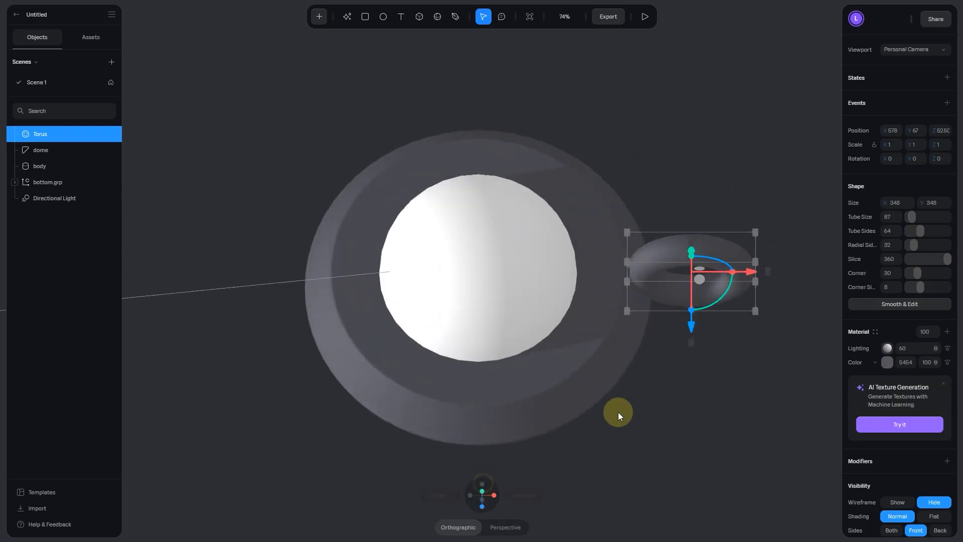
pyautogui.click(694, 421)
pyautogui.click(716, 300)
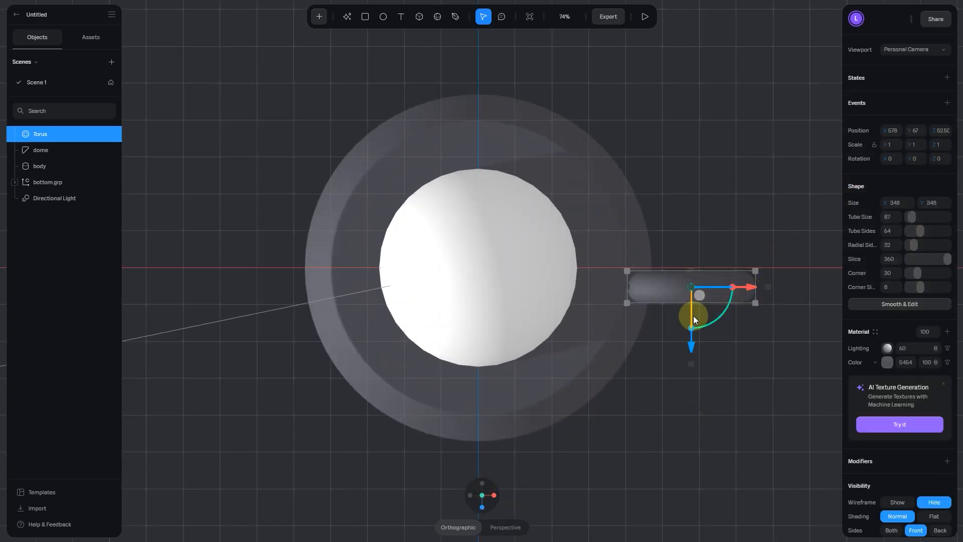
pyautogui.moveTo(693, 315); pyautogui.dragTo(698, 347)
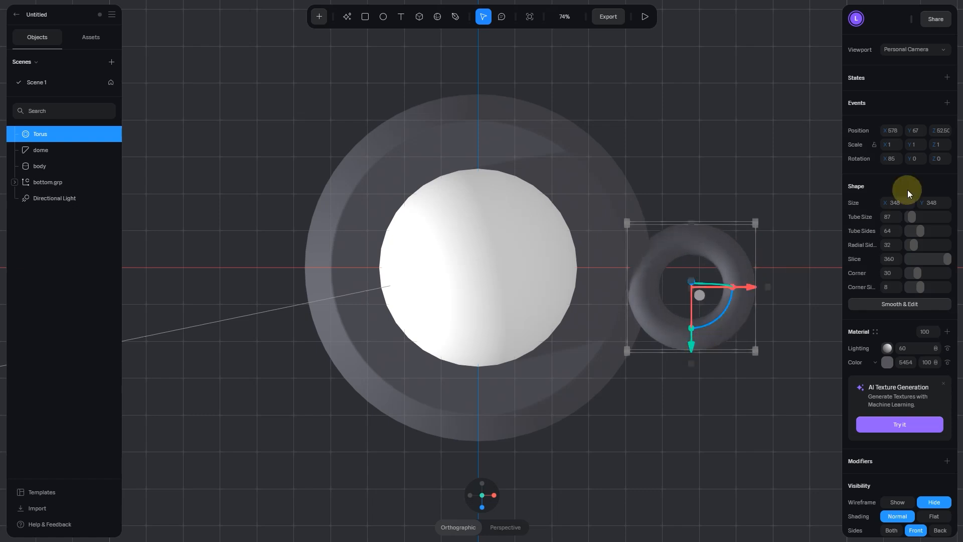
pyautogui.click(894, 160)
pyautogui.write('90')
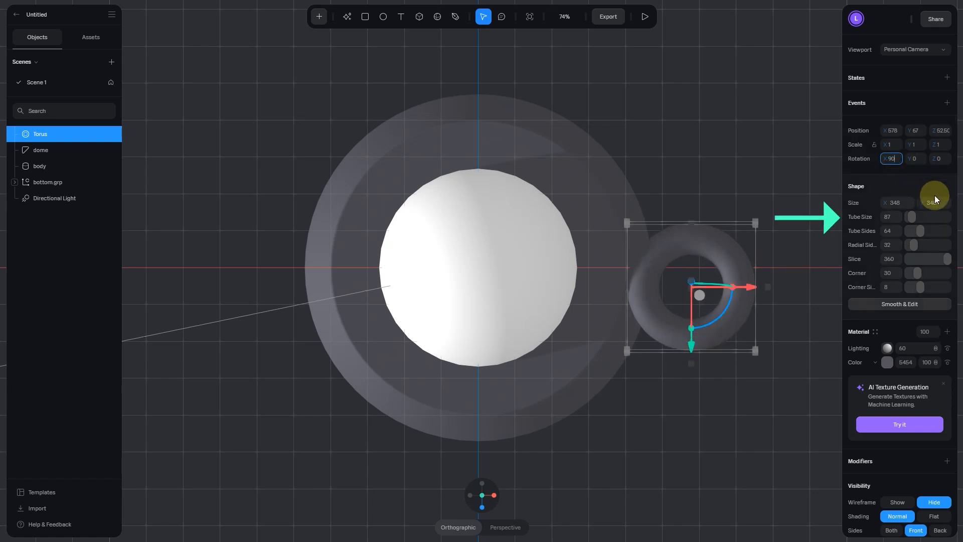
pyautogui.press('Return')
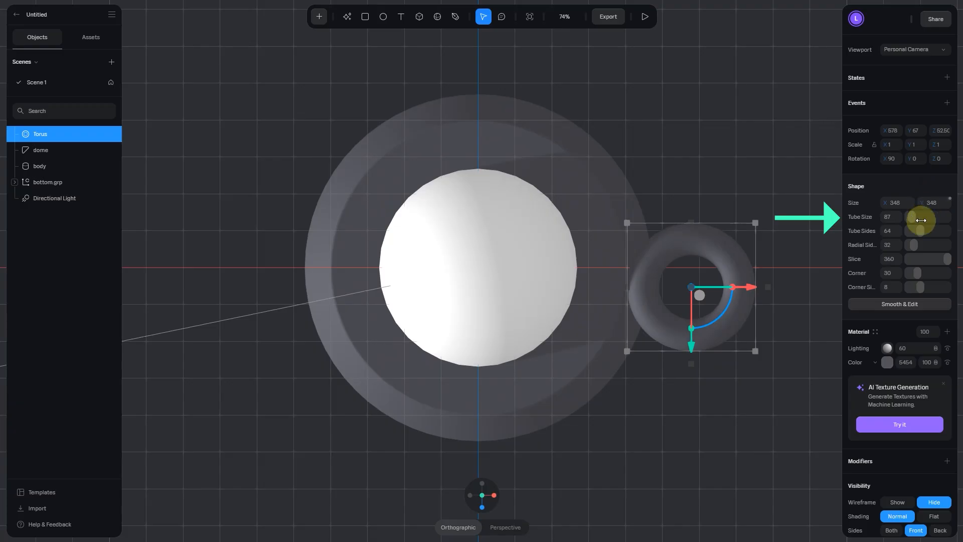
# Step: Set the torus's tube size to 10
pyautogui.moveTo(911, 217)
pyautogui.mouseDown()
pyautogui.moveTo(926, 218)
pyautogui.moveTo(910, 221)
pyautogui.mouseUp()
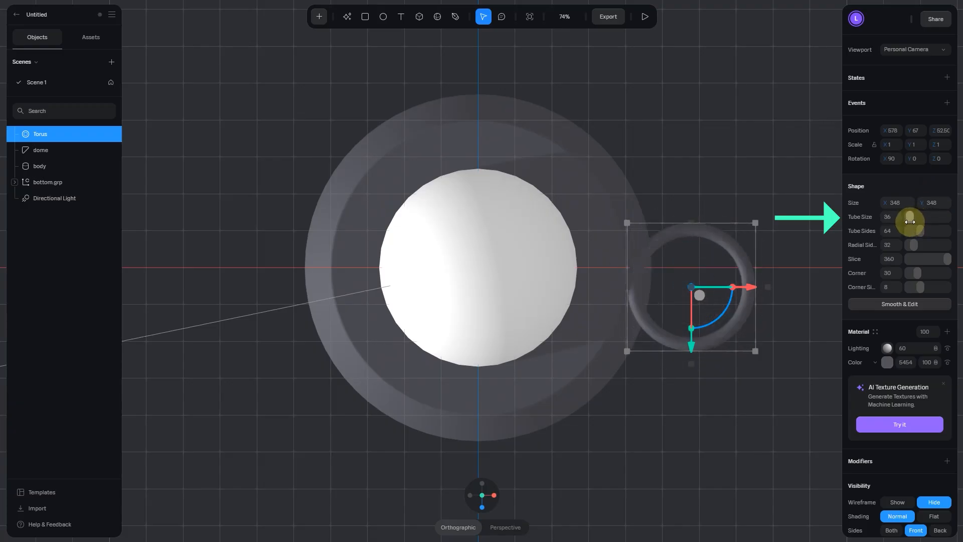
pyautogui.click(890, 219)
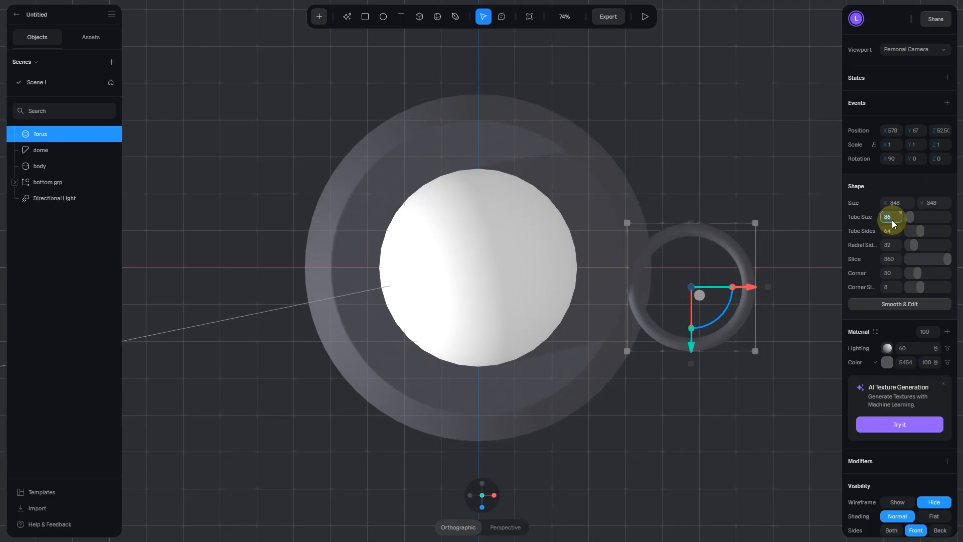
pyautogui.press('Return')
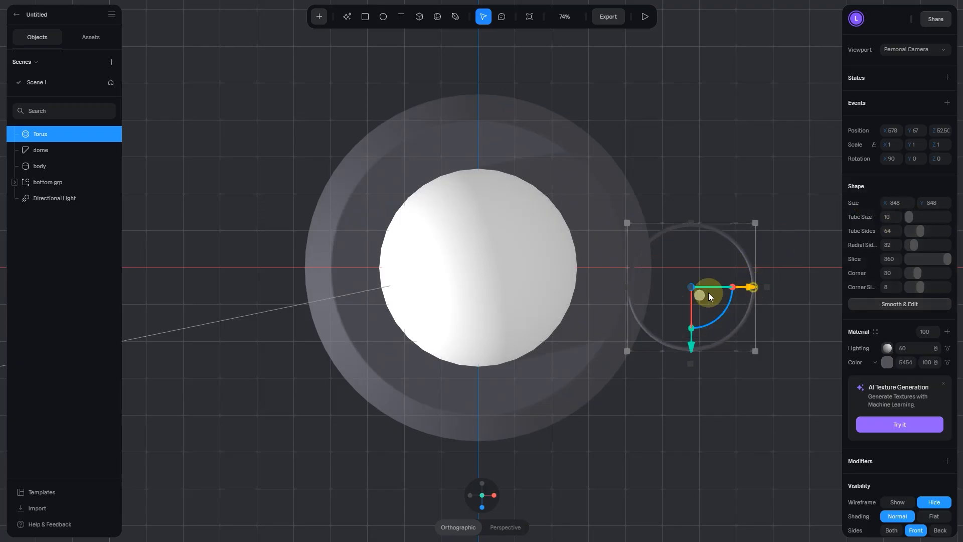
# Step: Centre the torus on the UFO at X 0 and Z 0
pyautogui.moveTo(709, 294); pyautogui.dragTo(540, 294)
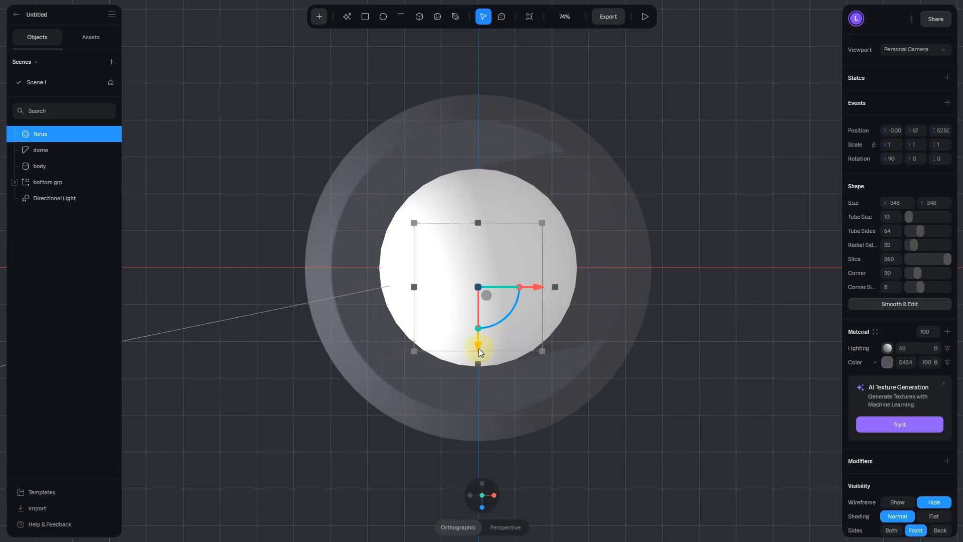
pyautogui.moveTo(478, 350); pyautogui.dragTo(481, 328)
pyautogui.scroll(-2, 712, 258)
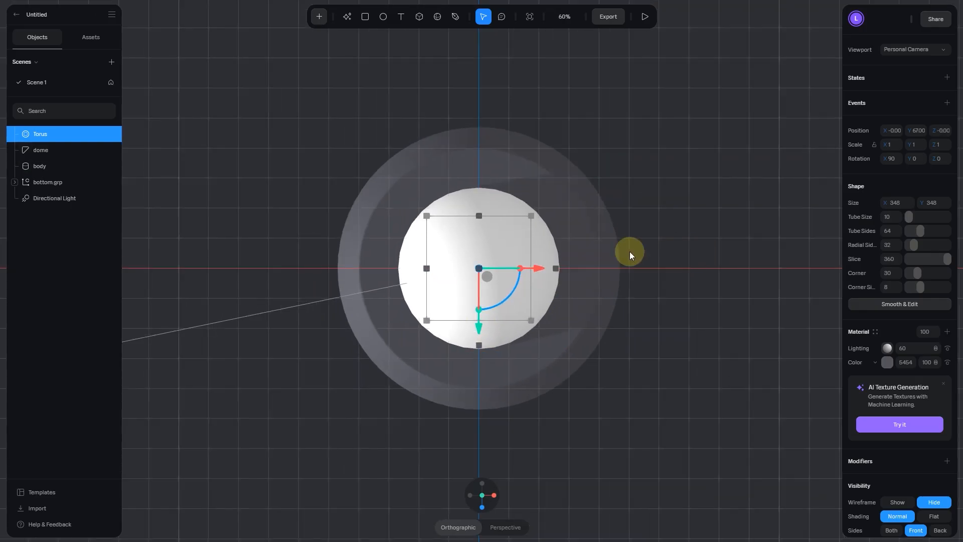
# Step: Scale the torus up uniformly to about 862 by 862 and re-centre it at X 0 and Z 0
pyautogui.moveTo(530, 214)
pyautogui.mouseDown()
pyautogui.moveTo(627, 155)
pyautogui.moveTo(609, 196)
pyautogui.moveTo(541, 221)
pyautogui.mouseUp()
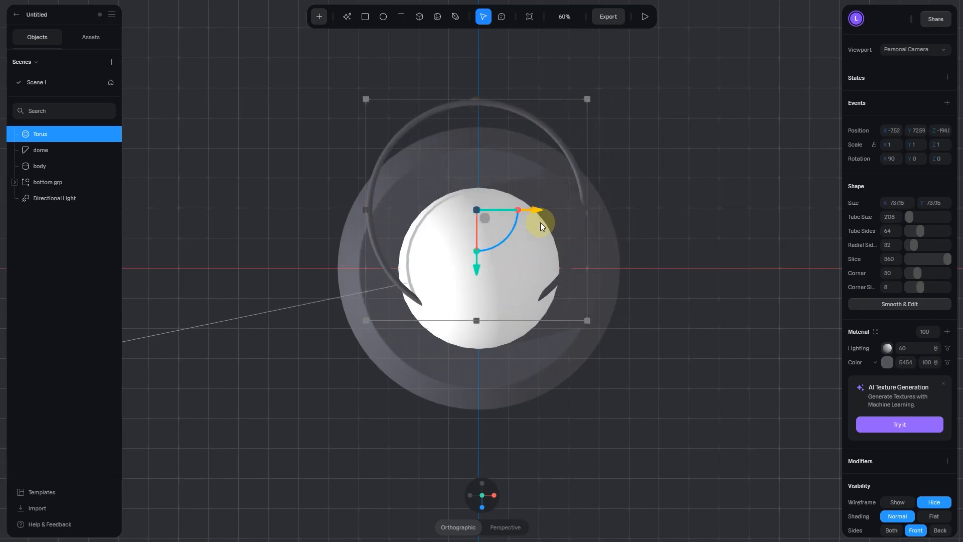
pyautogui.moveTo(480, 266); pyautogui.dragTo(481, 324)
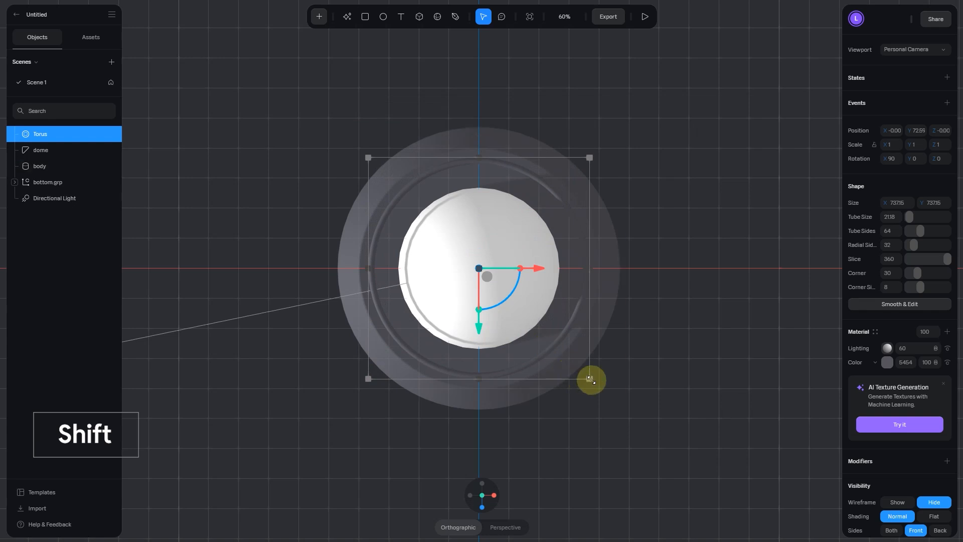
pyautogui.keyDown('shift'); pyautogui.moveTo(590, 380); pyautogui.dragTo(615, 403); pyautogui.keyUp('shift')
pyautogui.moveTo(550, 284); pyautogui.dragTo(540, 280)
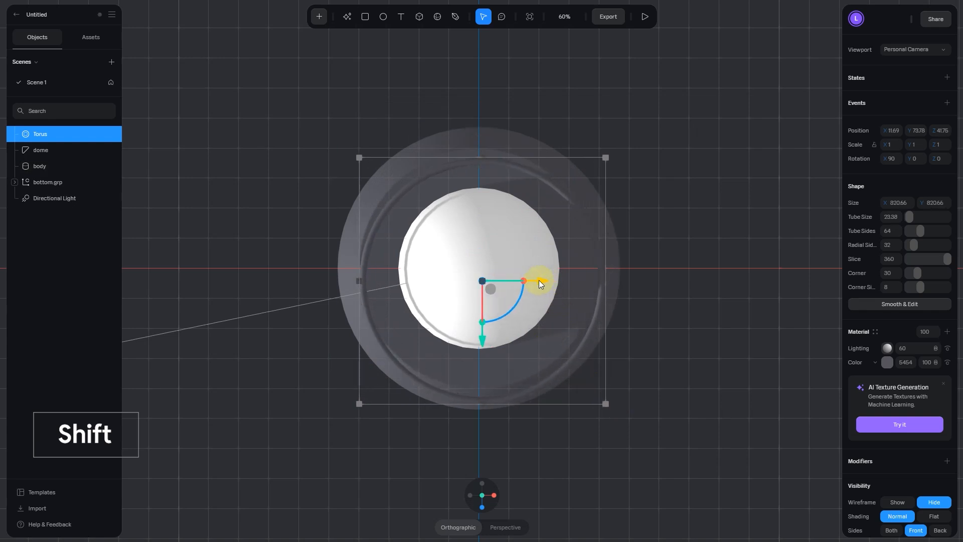
pyautogui.moveTo(476, 333); pyautogui.dragTo(477, 327)
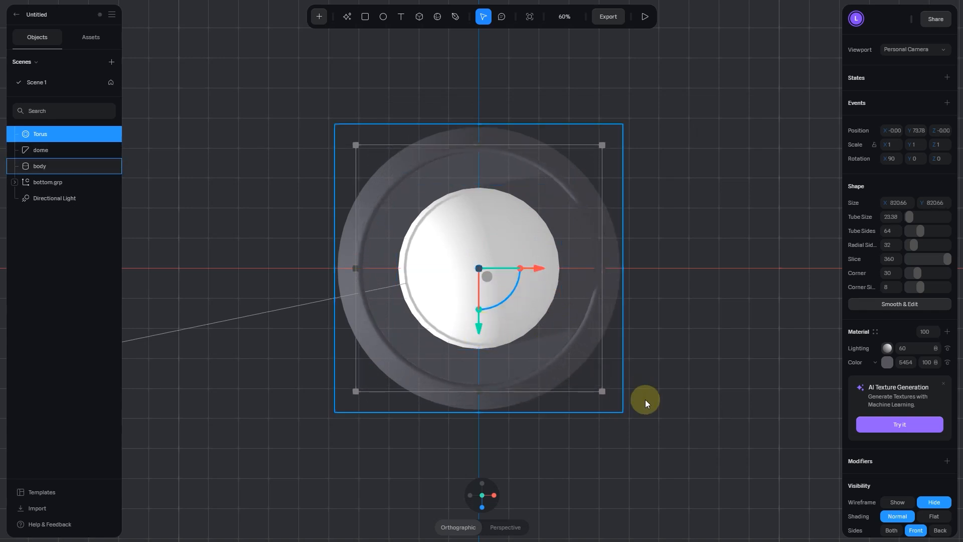
pyautogui.moveTo(604, 393); pyautogui.dragTo(615, 404)
pyautogui.moveTo(547, 275); pyautogui.dragTo(534, 275)
pyautogui.moveTo(479, 336); pyautogui.dragTo(480, 331)
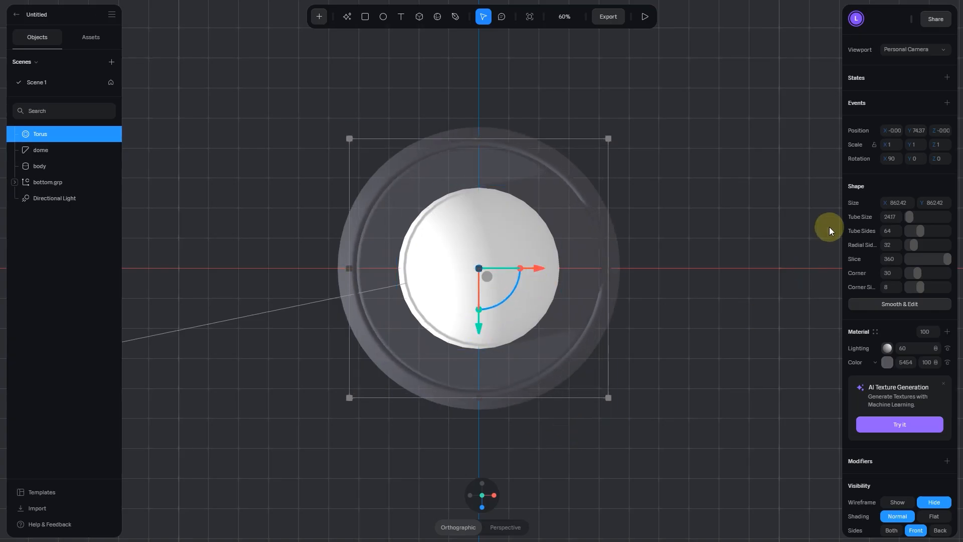
# Step: Set the torus's X and Y size to 865
pyautogui.click(898, 203)
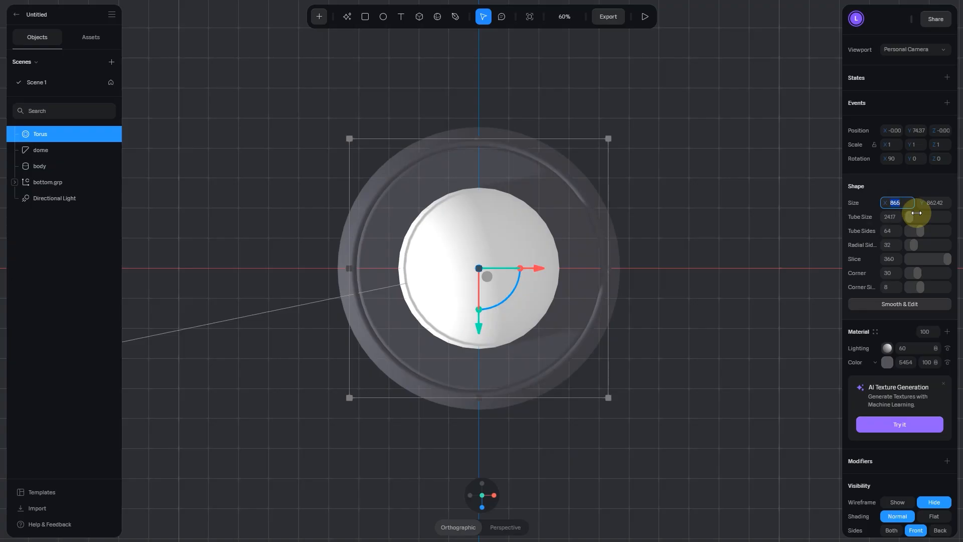
pyautogui.click(938, 204)
pyautogui.write('865')
pyautogui.click(926, 187)
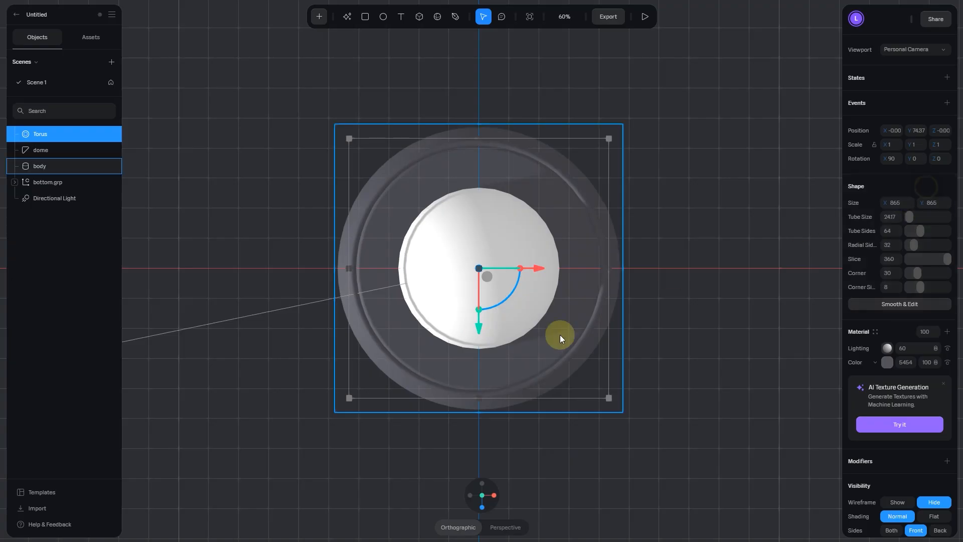
# Step: From the front view, lower the torus into the sloped side of the body, to a Y position of about -101
pyautogui.click(482, 507)
pyautogui.click(692, 352)
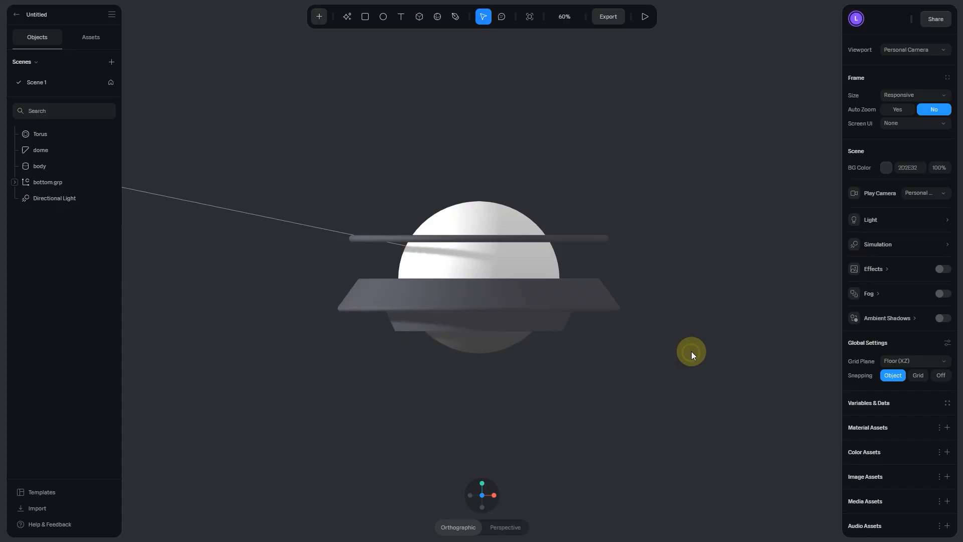
pyautogui.click(591, 244)
pyautogui.scroll(4, 472, 235)
pyautogui.moveTo(479, 307); pyautogui.dragTo(483, 365)
# Step: Change the torus's colour to white and lower it slightly to a Y position of about -106
pyautogui.click(887, 363)
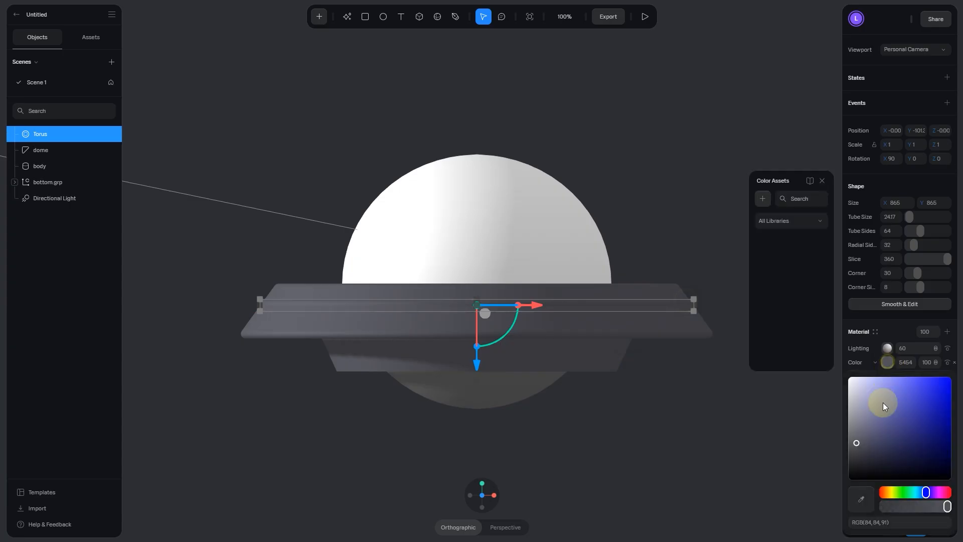
pyautogui.moveTo(883, 403); pyautogui.dragTo(790, 308)
pyautogui.scroll(3, 695, 375)
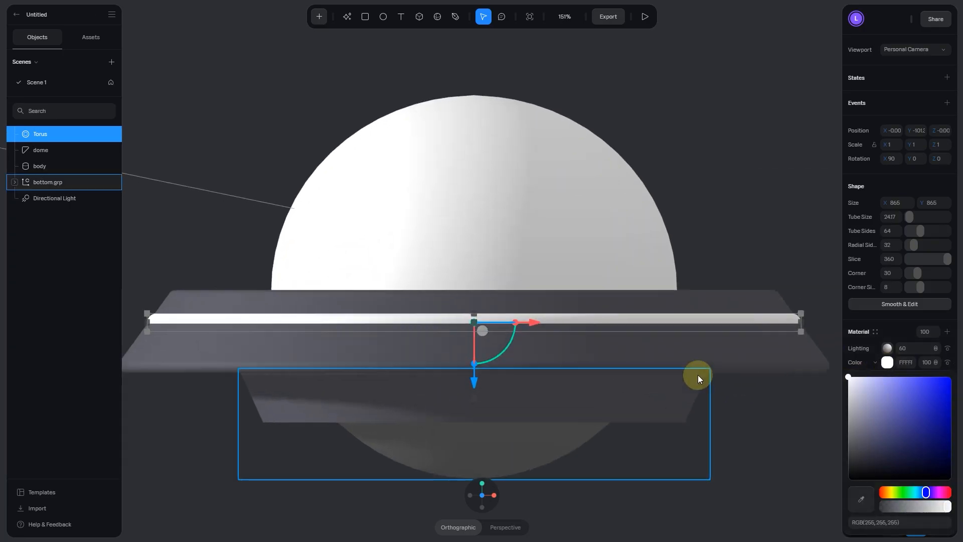
pyautogui.scroll(1, 698, 375)
pyautogui.moveTo(474, 380); pyautogui.dragTo(474, 384)
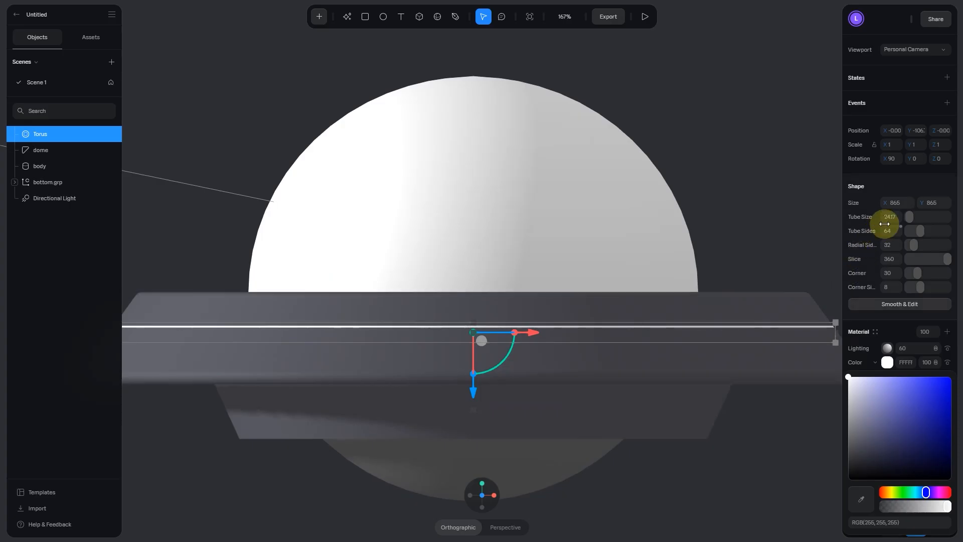
# Step: Set the torus's X and Y size to 870
pyautogui.click(894, 203)
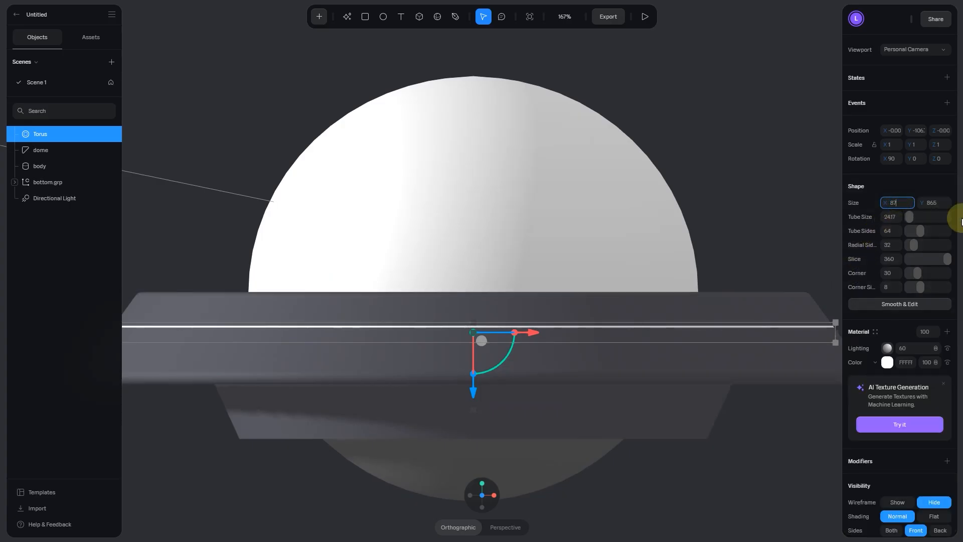
pyautogui.click(936, 203)
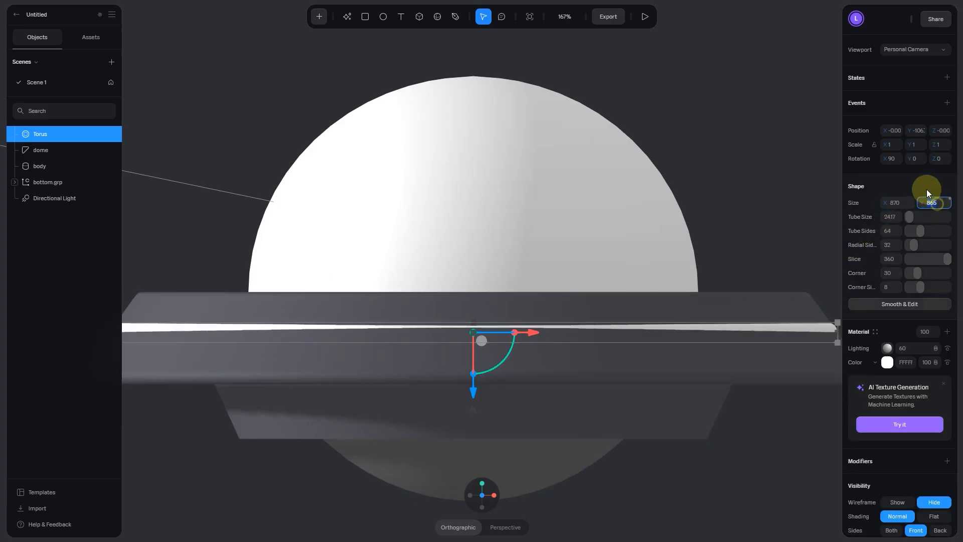
pyautogui.write('870')
pyautogui.click(926, 189)
# Step: Set the torus's X and Y size to 880
pyautogui.moveTo(887, 194); pyautogui.dragTo(901, 203)
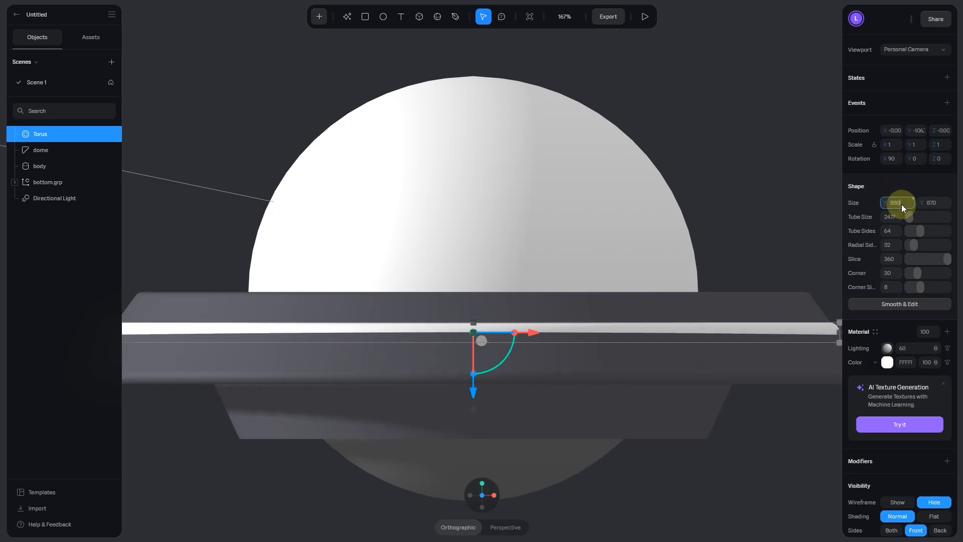
pyautogui.click(934, 205)
pyautogui.write('880')
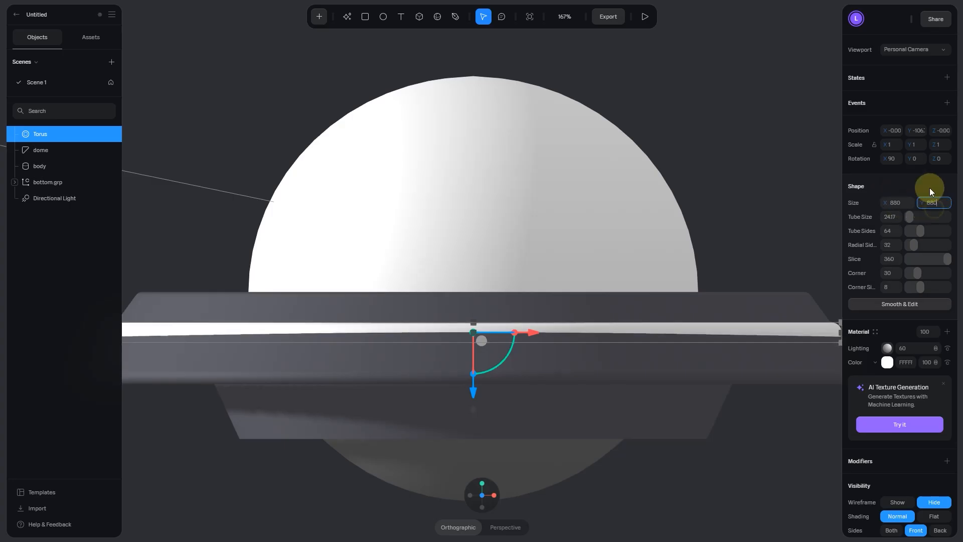
pyautogui.click(930, 188)
# Step: Lower the torus to a Y position of about -113, deselect it and inspect the ring from an angled view
pyautogui.scroll(-3, 703, 161)
pyautogui.click(735, 162)
pyautogui.click(679, 310)
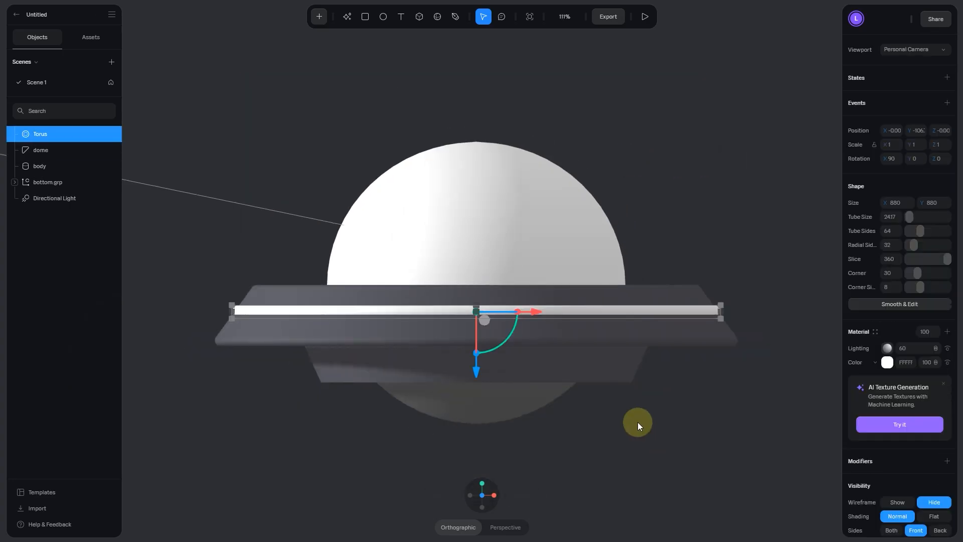
pyautogui.moveTo(474, 372); pyautogui.dragTo(477, 375)
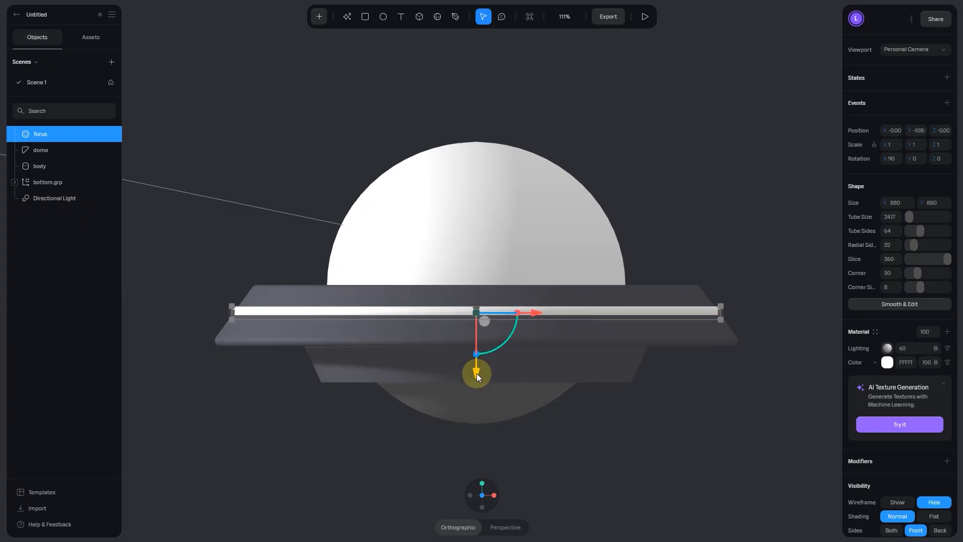
pyautogui.click(751, 407)
pyautogui.scroll(2, 739, 400)
pyautogui.keyDown('alt'); pyautogui.moveTo(740, 391); pyautogui.dragTo(753, 407); pyautogui.keyUp('alt')
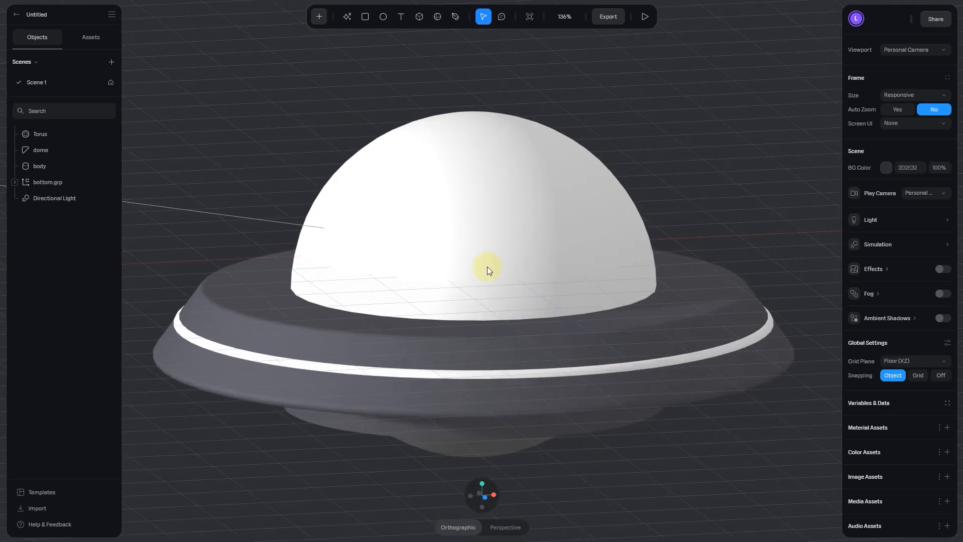
# Step: Rename the torus as outline, place it between dome and body in the object list and deselect it
pyautogui.click(48, 136)
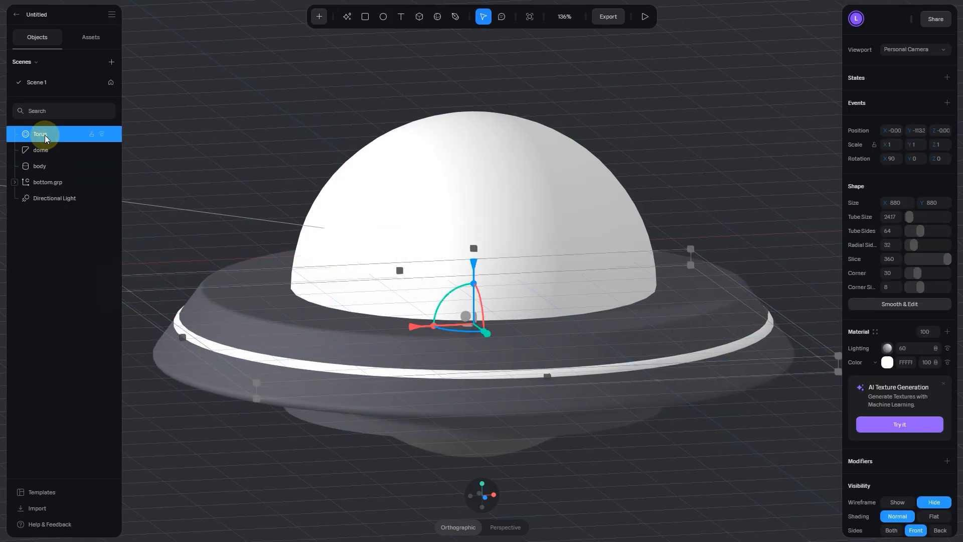
pyautogui.doubleClick(55, 131)
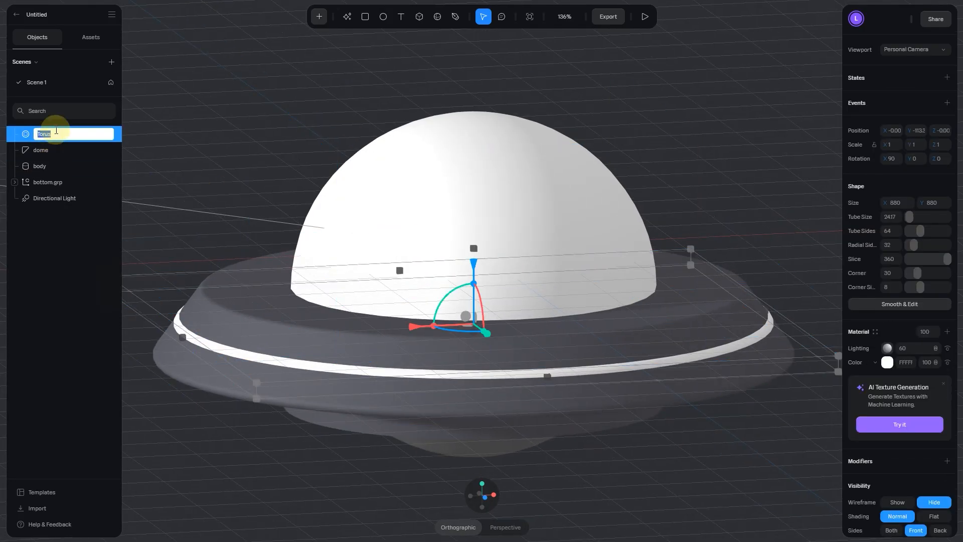
pyautogui.write('outline')
pyautogui.press('Return')
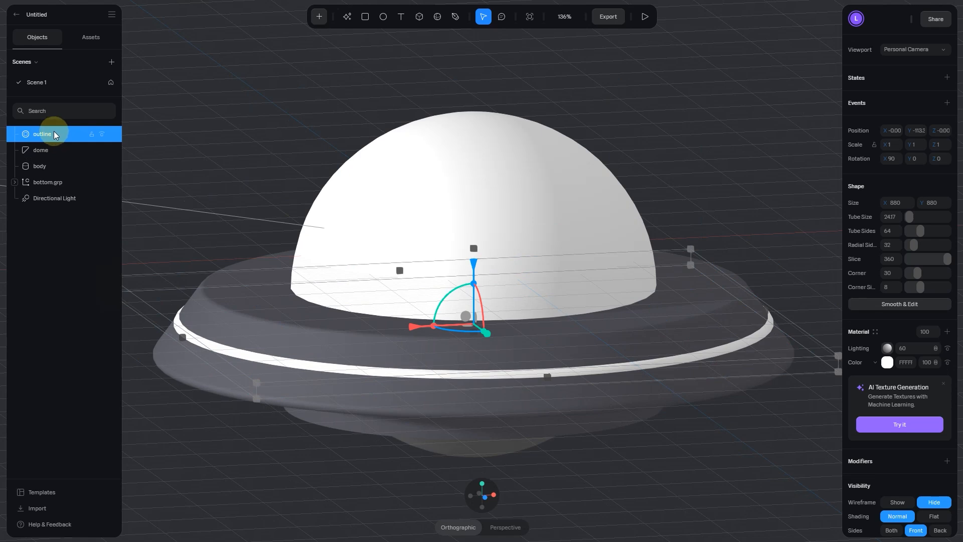
pyautogui.moveTo(47, 134); pyautogui.dragTo(27, 156)
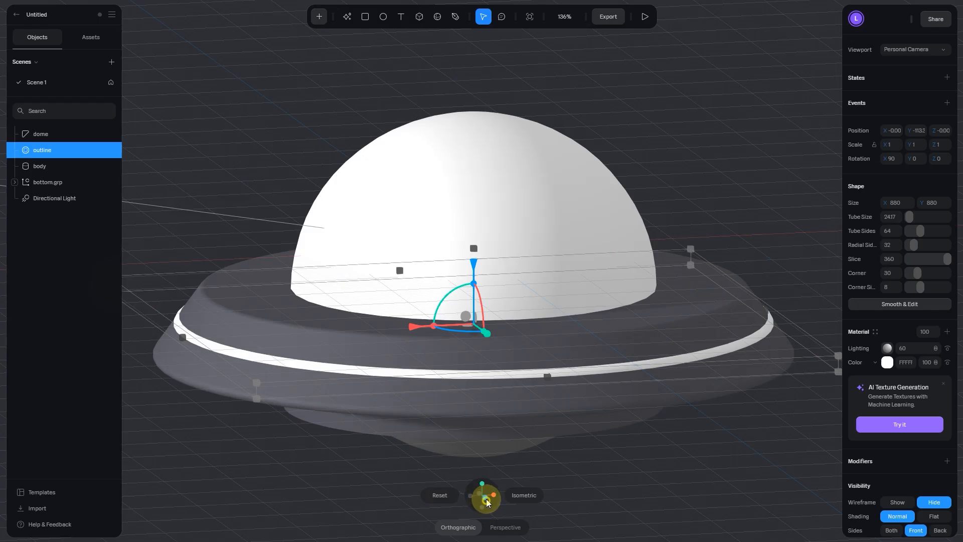
pyautogui.click(475, 478)
pyautogui.click(775, 409)
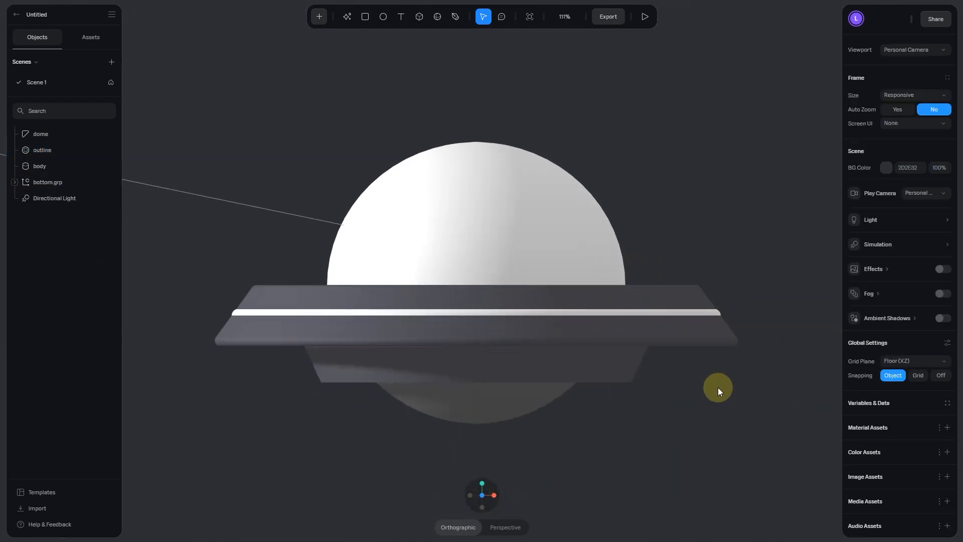
# Step: From the top view, draw a cylinder about 116 by 116 in size beside the UFO's right edge
pyautogui.click(482, 483)
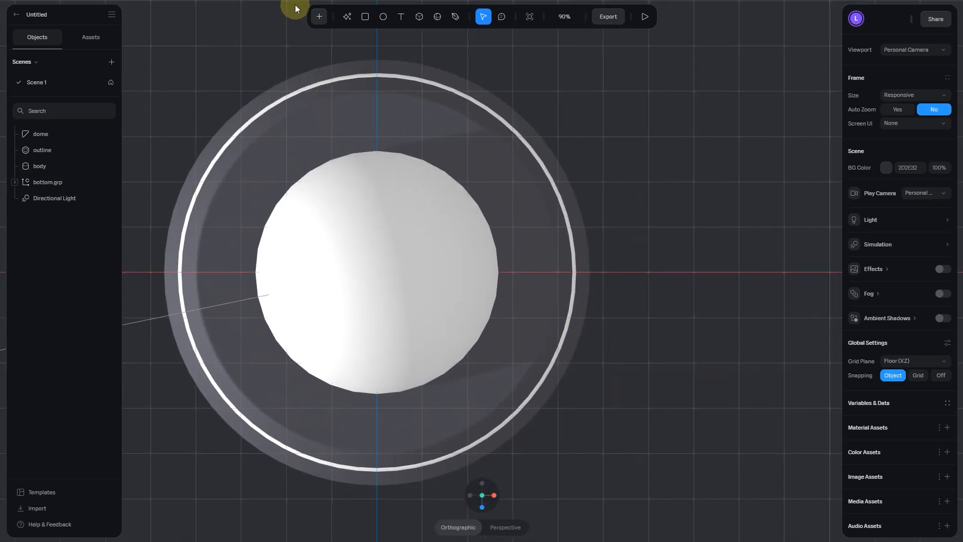
pyautogui.click(319, 16)
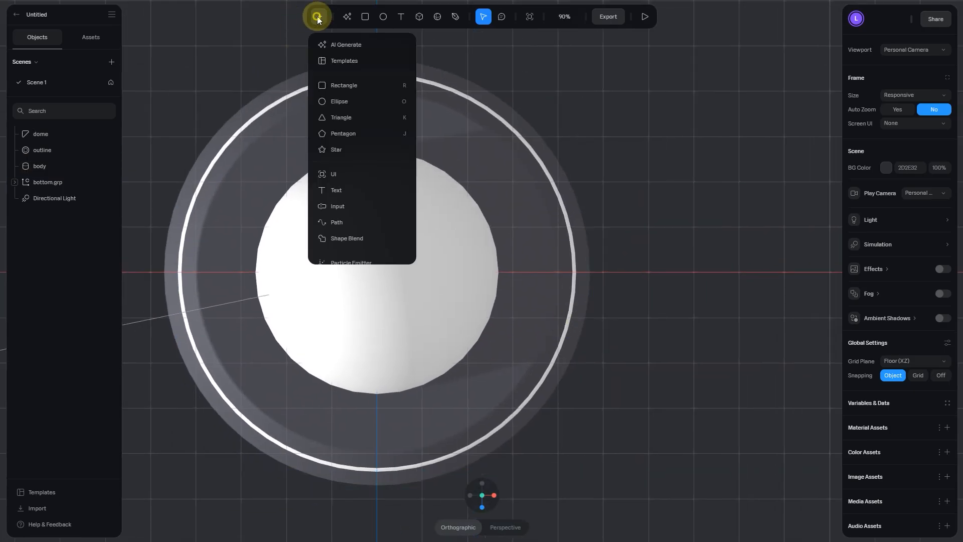
pyautogui.scroll(-4, 368, 98)
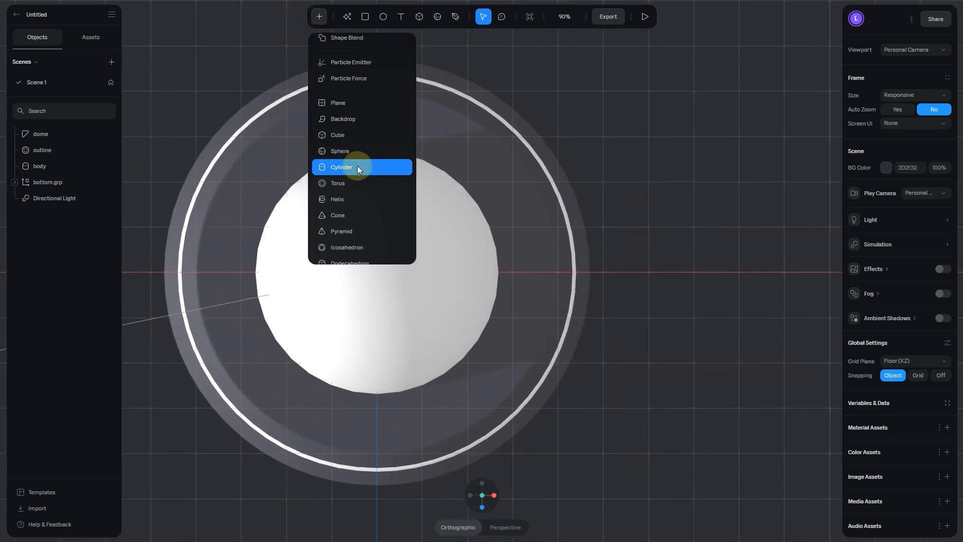
pyautogui.click(354, 169)
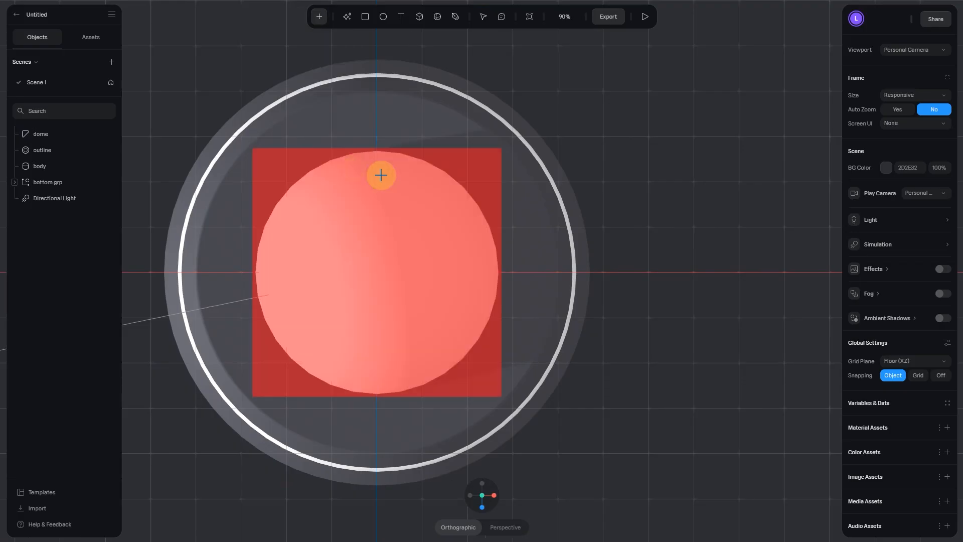
pyautogui.moveTo(621, 270); pyautogui.dragTo(674, 324)
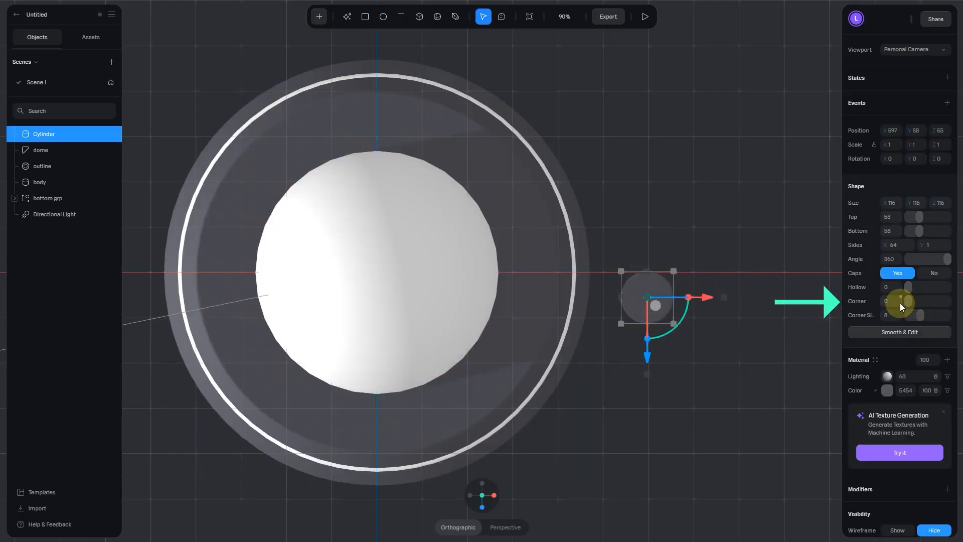
# Step: Change the new cylinder's colour to white
pyautogui.click(743, 364)
pyautogui.click(661, 307)
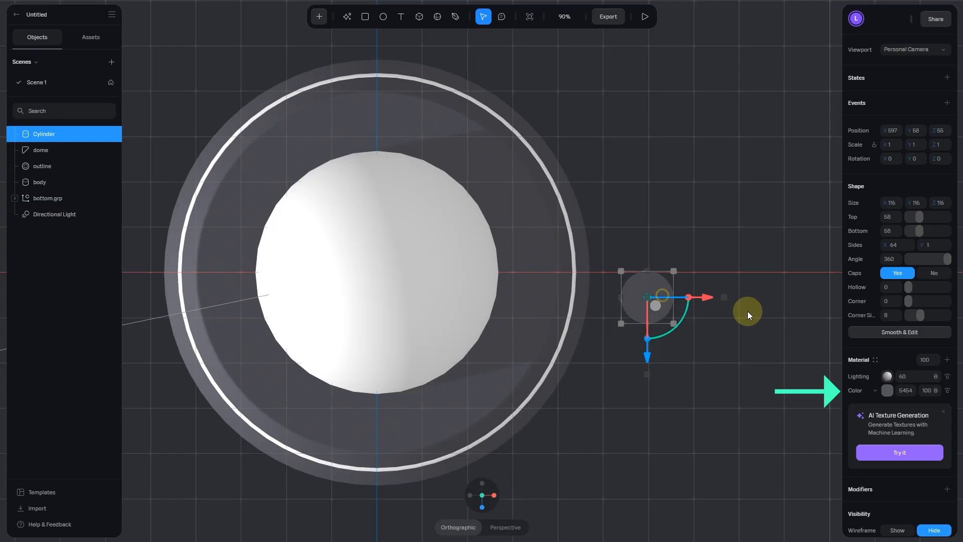
pyautogui.click(887, 391)
pyautogui.moveTo(864, 423); pyautogui.dragTo(665, 264)
pyautogui.click(665, 265)
pyautogui.click(640, 281)
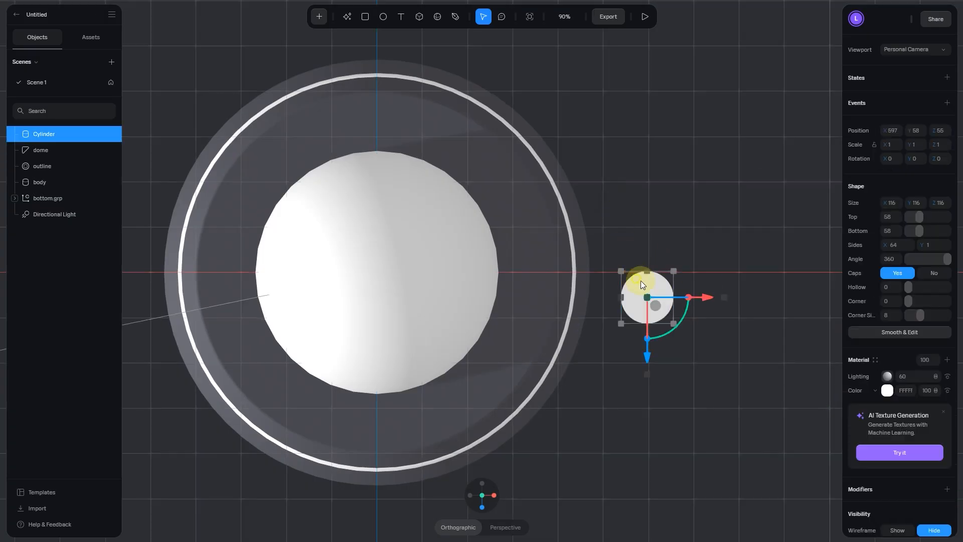
# Step: Move the white cylinder onto the body between dome and outline ring and set its size to 100 × 100 × 100
pyautogui.moveTo(706, 300); pyautogui.dragTo(587, 306)
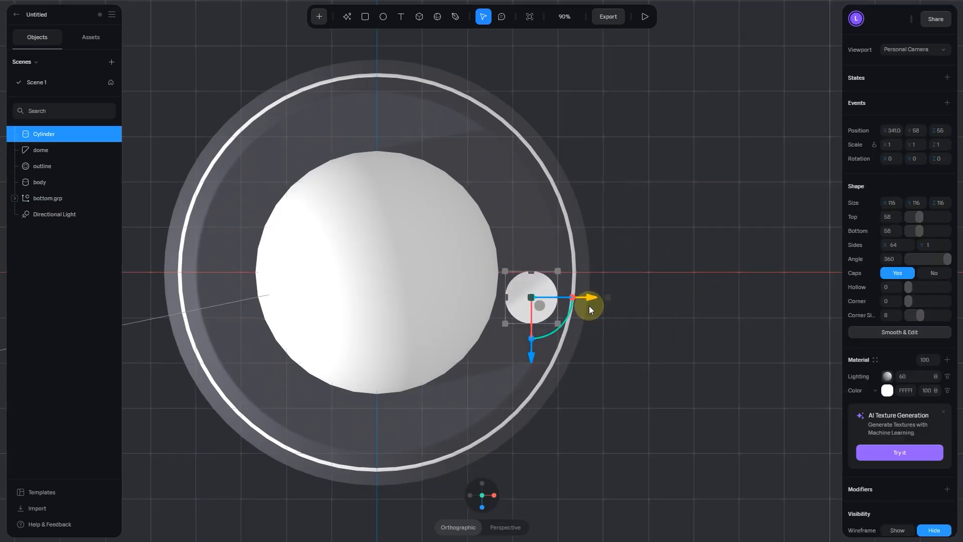
pyautogui.scroll(5, 564, 357)
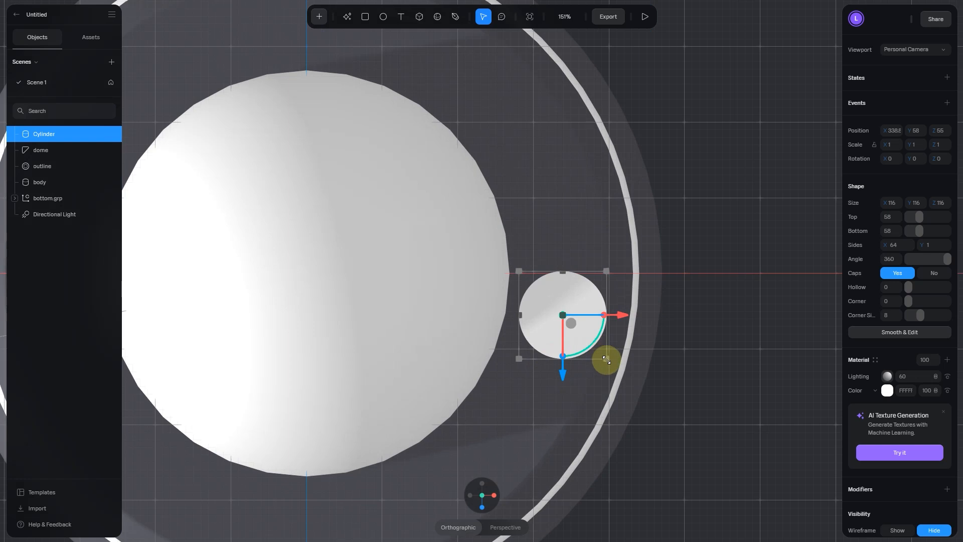
pyautogui.moveTo(604, 359); pyautogui.dragTo(628, 312)
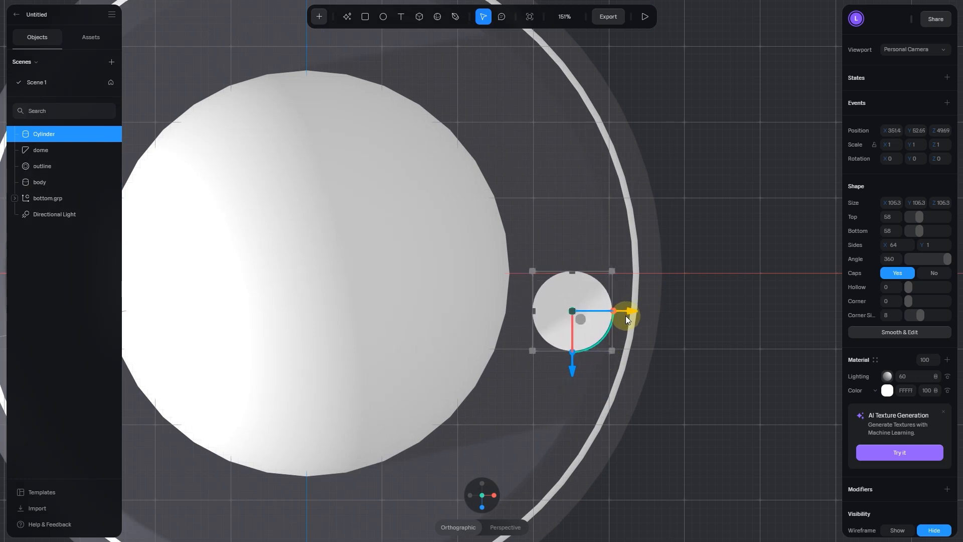
pyautogui.click(891, 206)
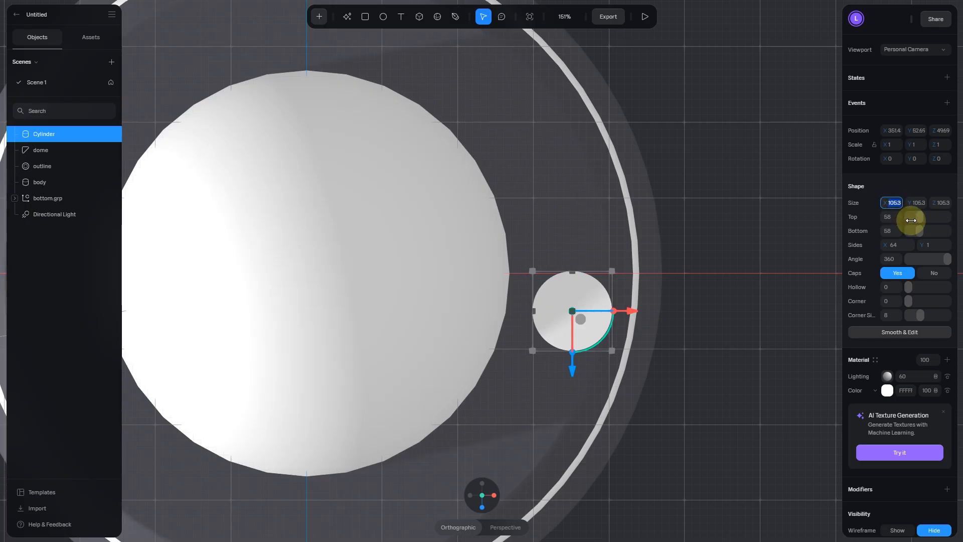
pyautogui.write('100')
pyautogui.click(918, 204)
pyautogui.write('100')
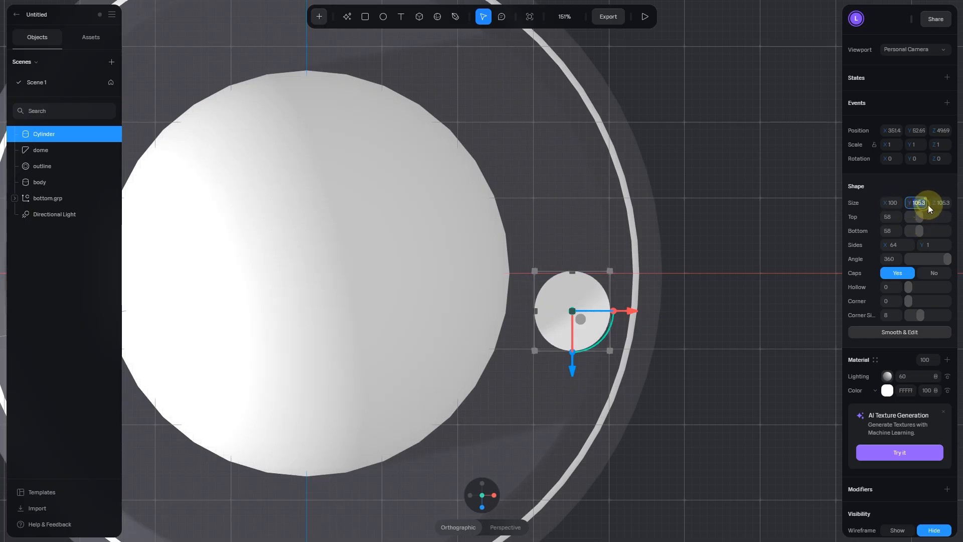
pyautogui.click(943, 205)
pyautogui.write('100')
pyautogui.press('Return')
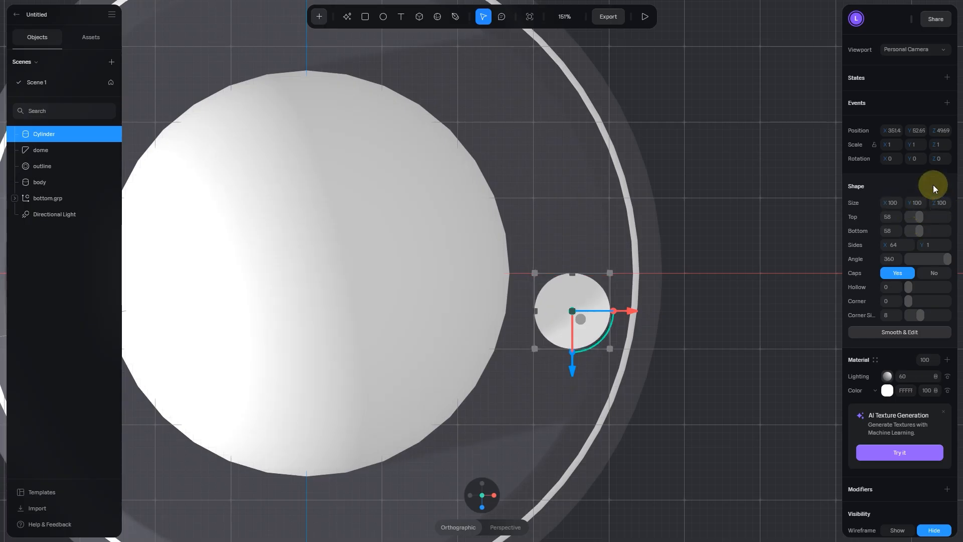
# Step: Hide the dome and rename the cylinder as lights
pyautogui.scroll(-5, 743, 257)
pyautogui.moveTo(763, 275); pyautogui.dragTo(825, 268, button='middle')
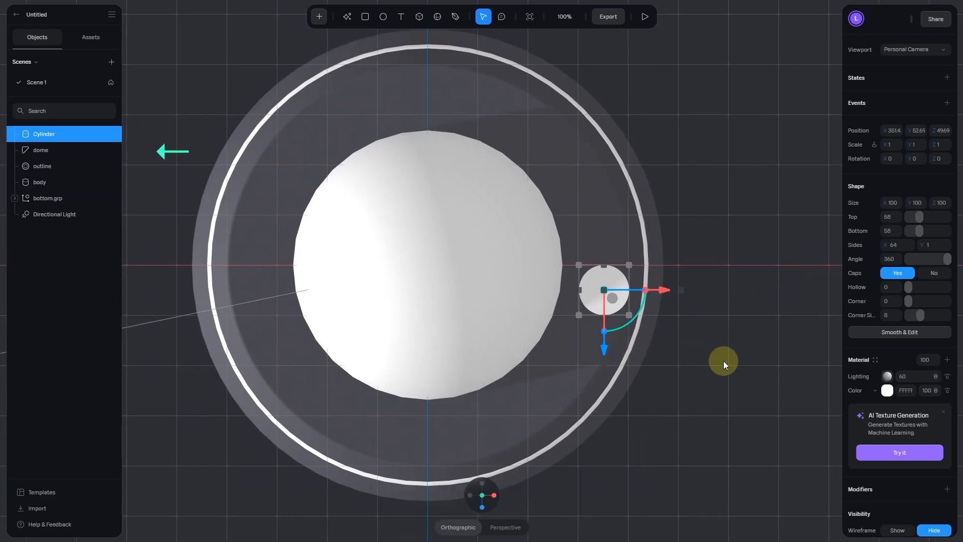
pyautogui.click(477, 333)
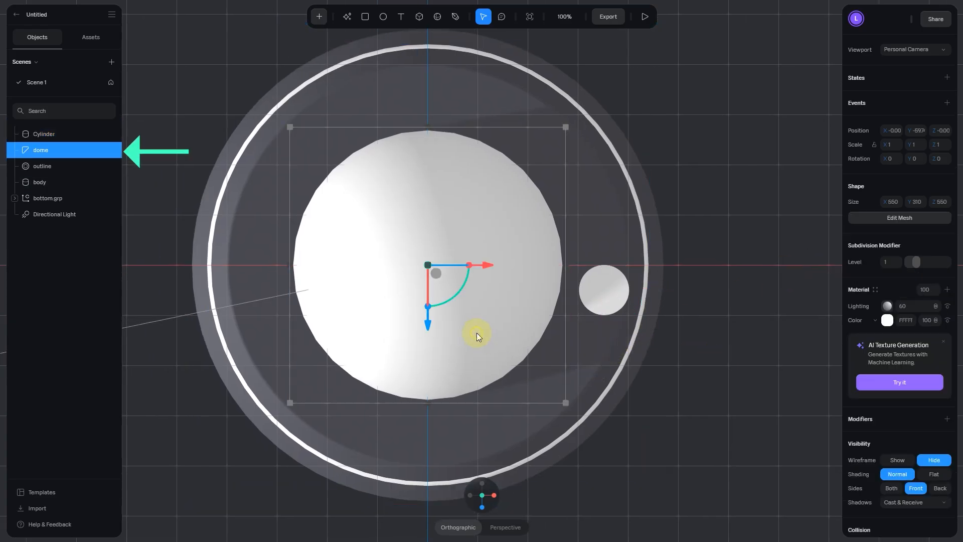
pyautogui.click(102, 150)
pyautogui.doubleClick(49, 133)
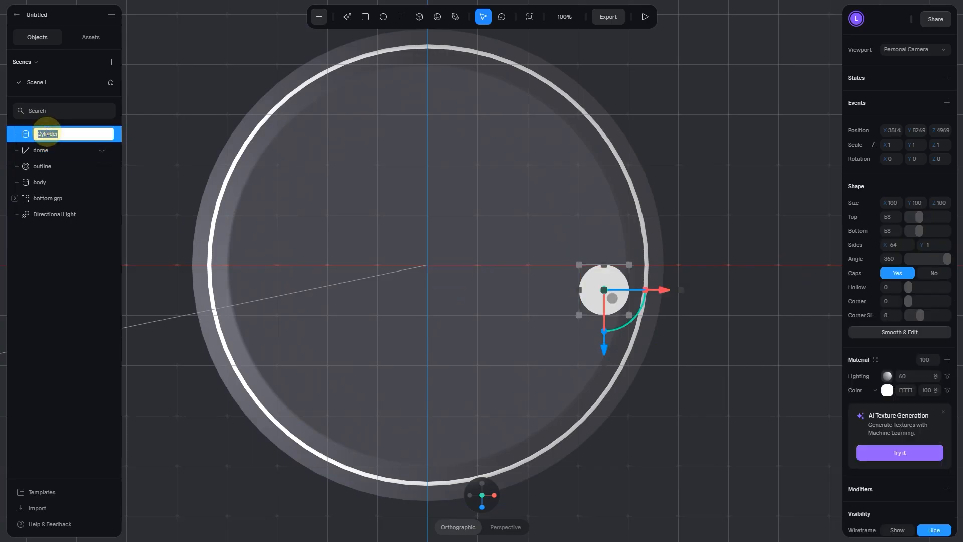
pyautogui.write('lights')
pyautogui.press('Return')
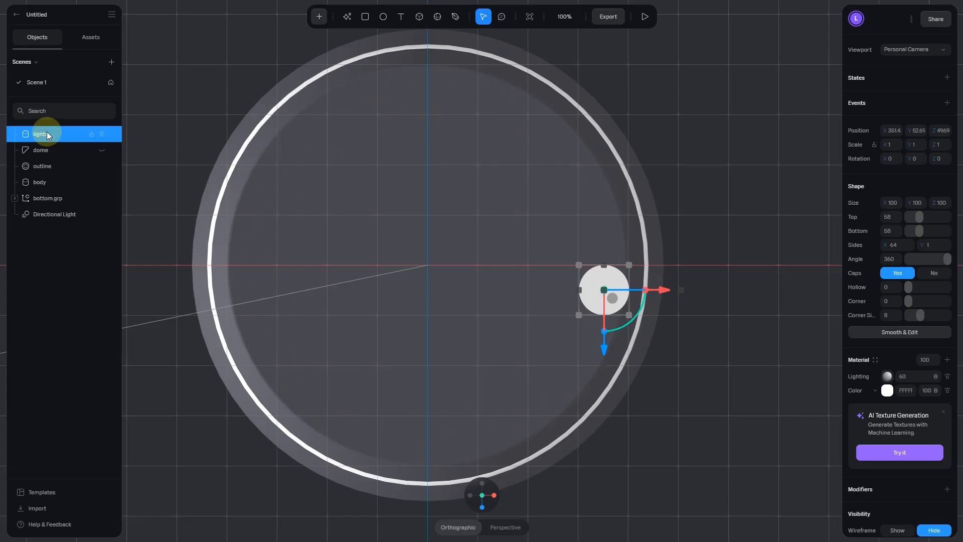
# Step: Add a Cloner modifier to the lights cylinder and set its type to Radial
pyautogui.moveTo(481, 512)
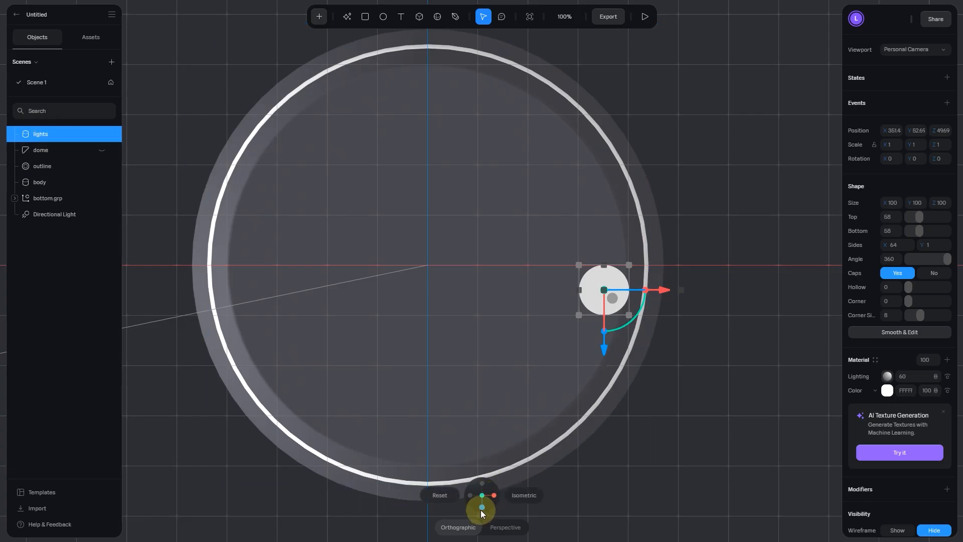
pyautogui.scroll(-2, 898, 444)
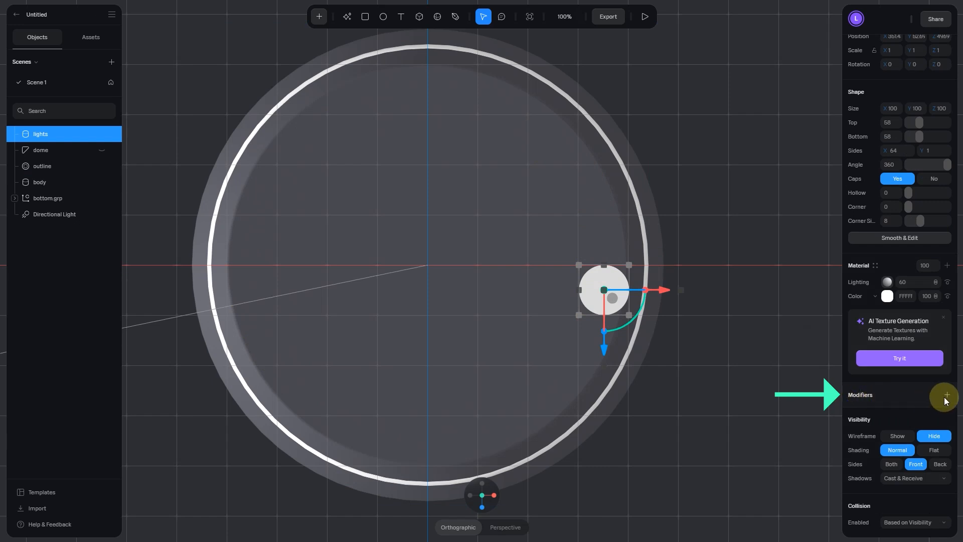
pyautogui.click(946, 397)
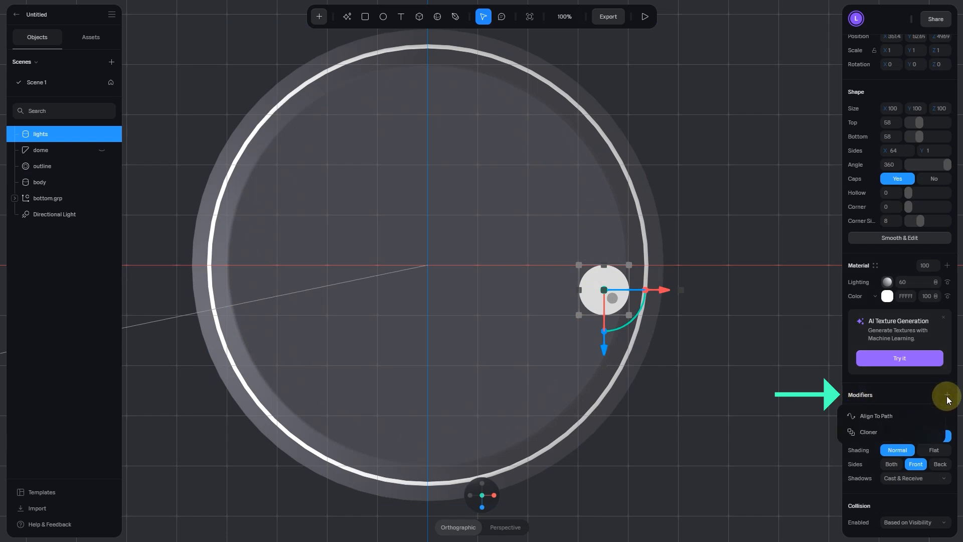
pyautogui.click(882, 435)
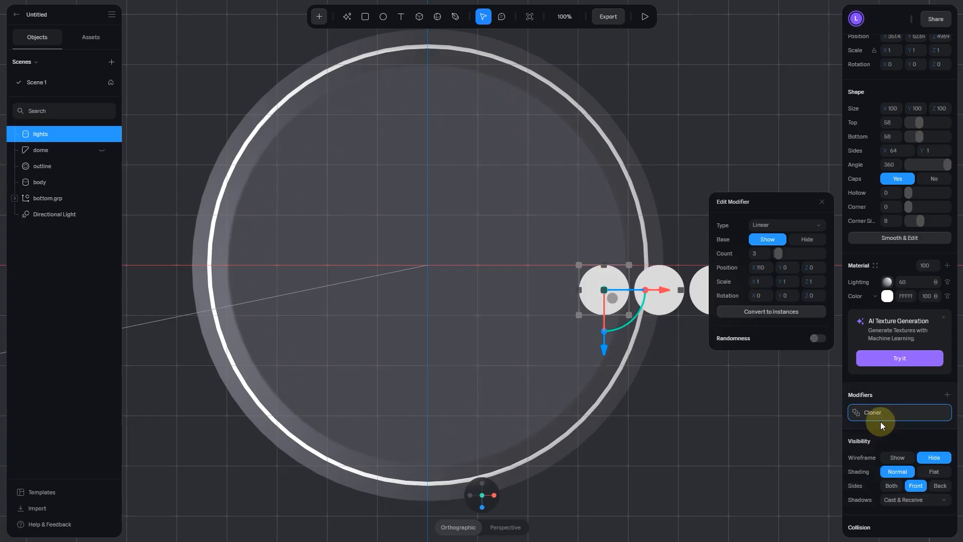
pyautogui.moveTo(756, 404); pyautogui.dragTo(639, 386, button='middle')
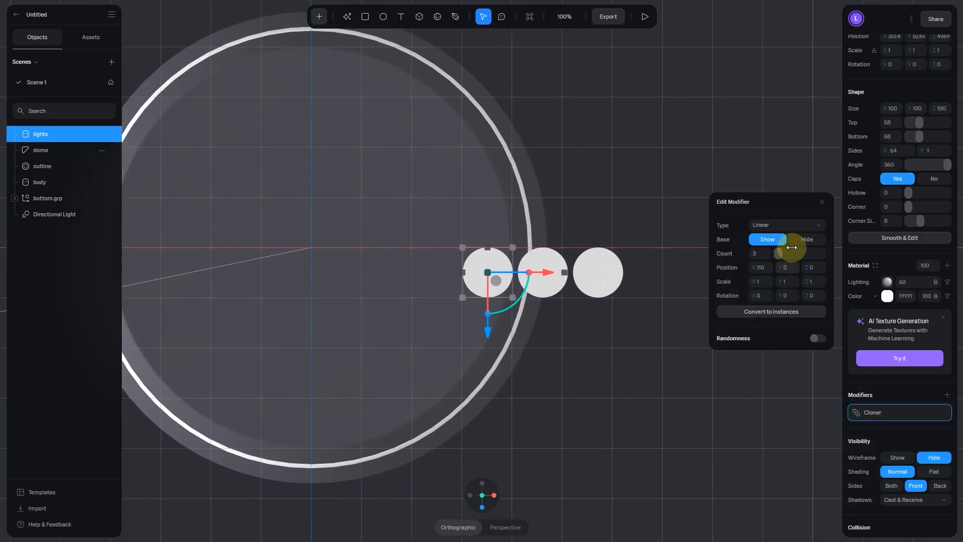
pyautogui.click(766, 225)
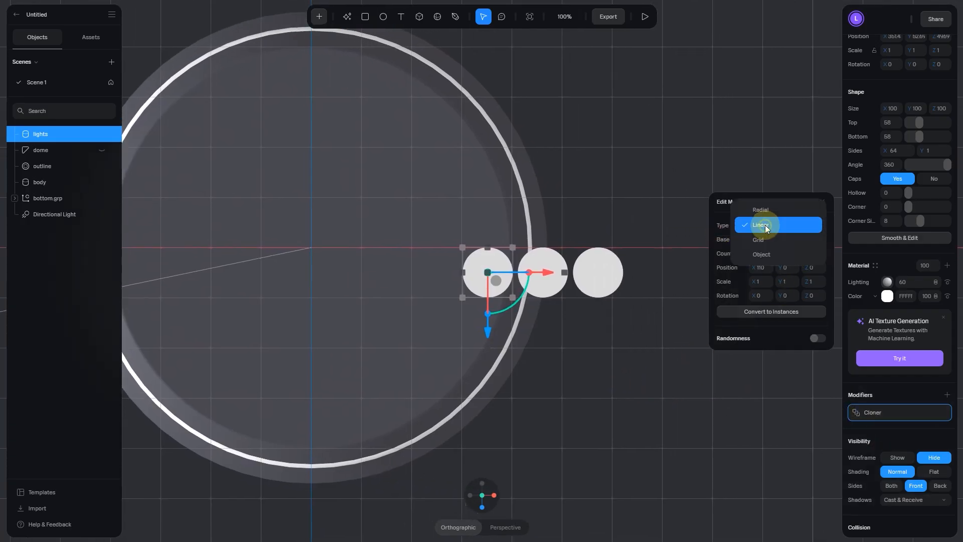
pyautogui.click(764, 210)
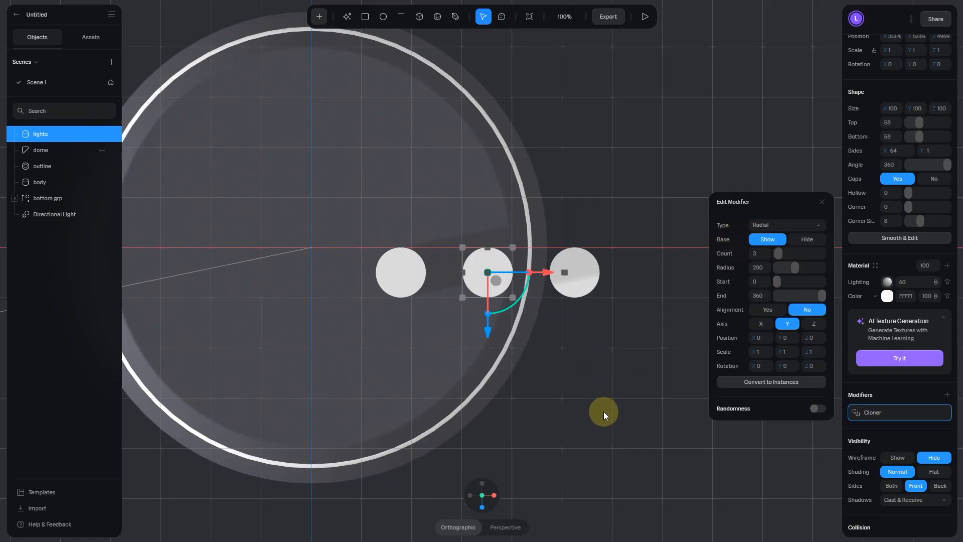
# Step: Set the radial cloner's count to 7 and its axis to X
pyautogui.moveTo(606, 419); pyautogui.dragTo(605, 370, button='right')
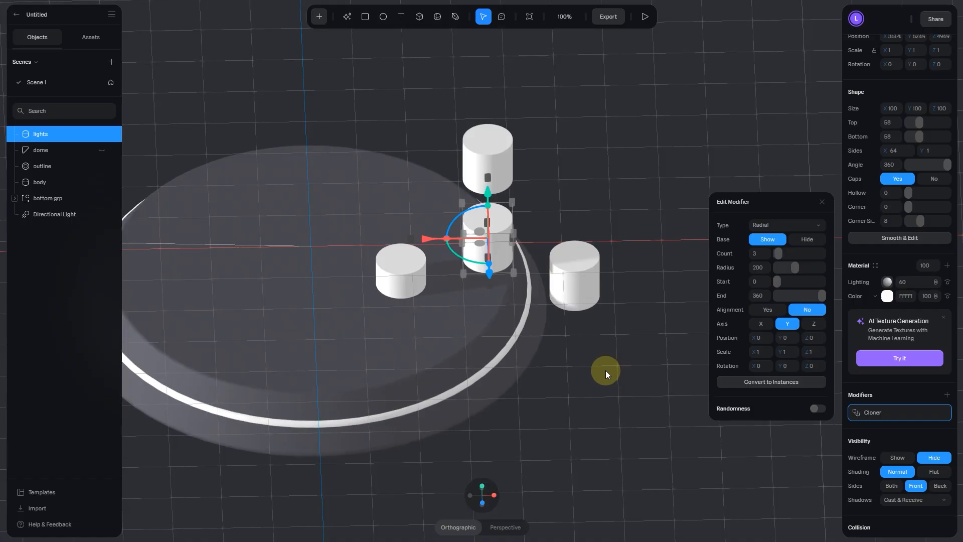
pyautogui.moveTo(780, 254); pyautogui.dragTo(783, 260)
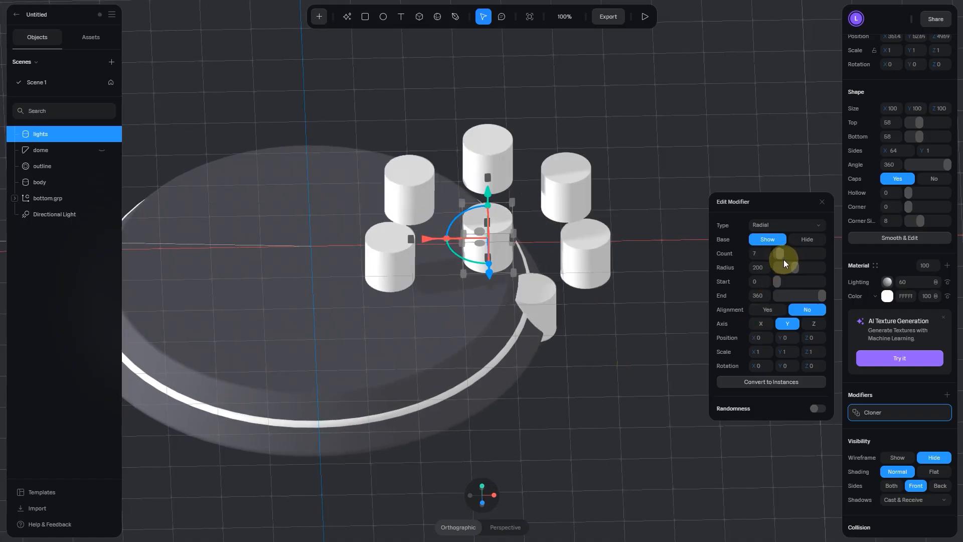
pyautogui.click(756, 324)
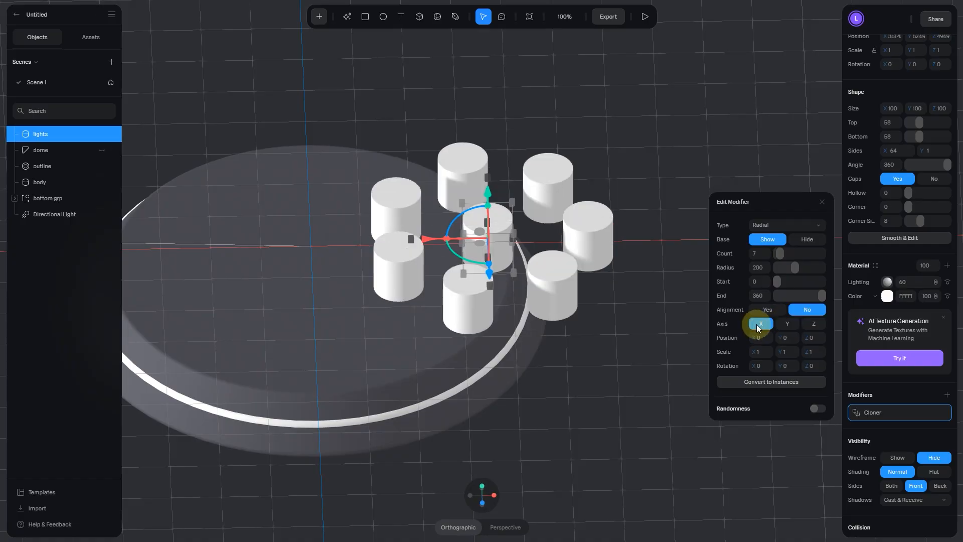
# Step: From the top view, move the cloned lights to the UFO's centre at X 0 and Z 0
pyautogui.click(482, 486)
pyautogui.moveTo(612, 453); pyautogui.dragTo(688, 460, button='middle')
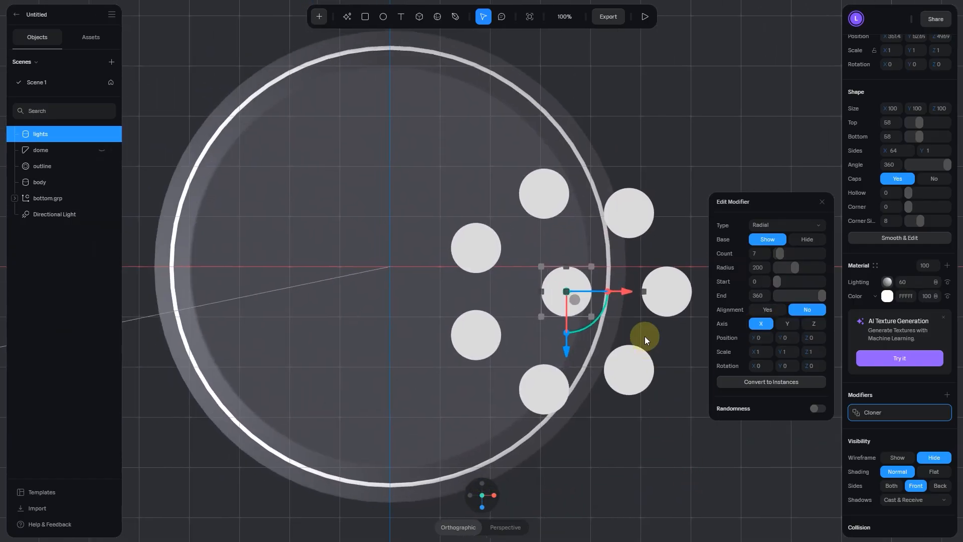
pyautogui.moveTo(613, 293); pyautogui.dragTo(447, 301)
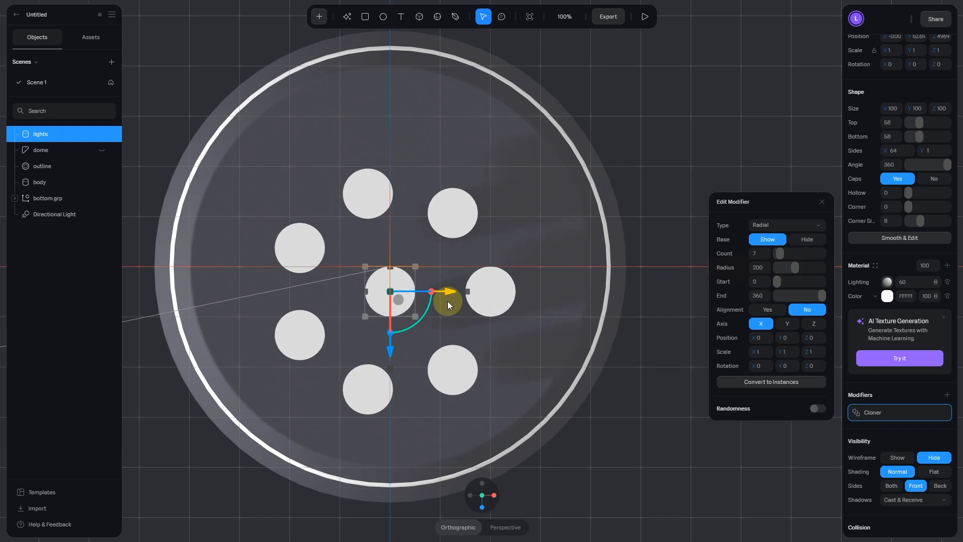
pyautogui.moveTo(393, 344); pyautogui.dragTo(393, 335)
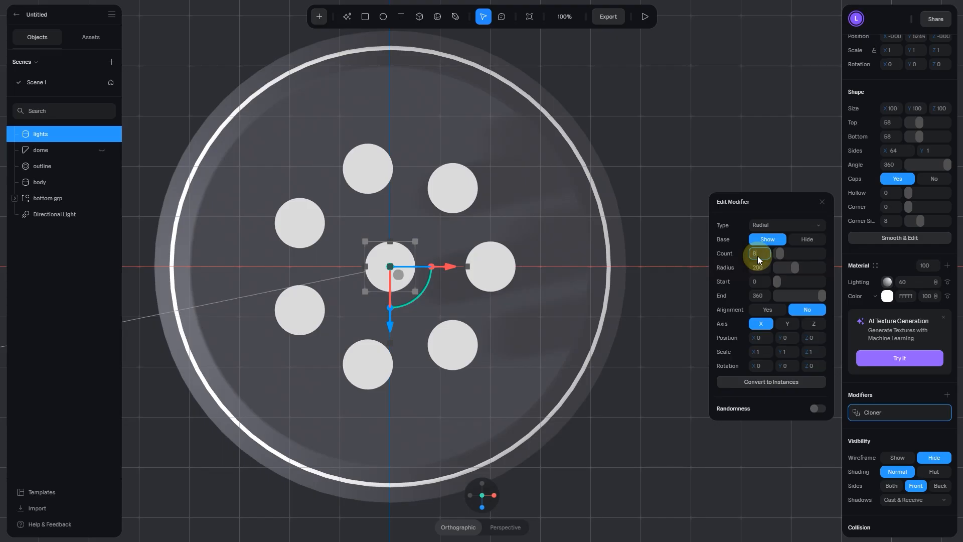
# Step: Set the cloner's count to 8 and widen its radius to about 328
pyautogui.press('Return')
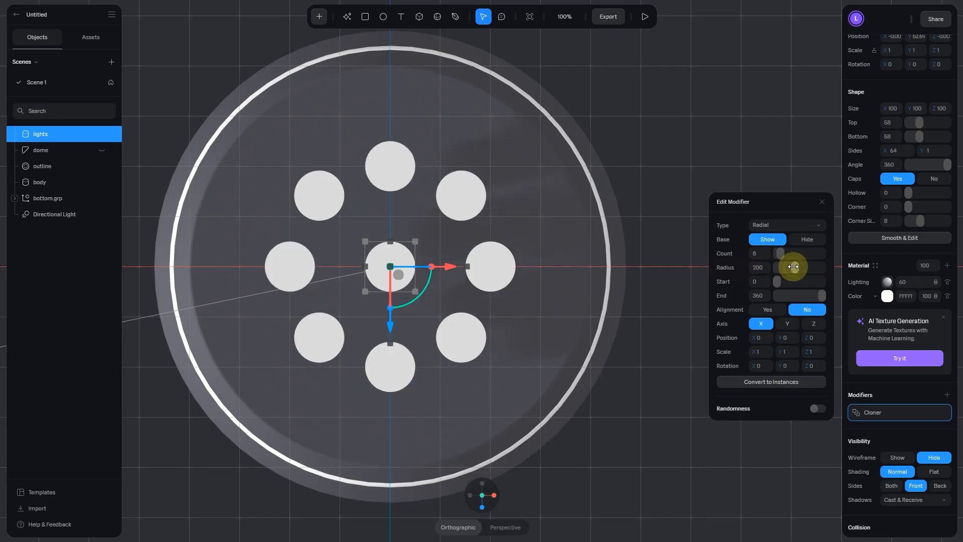
pyautogui.moveTo(794, 266); pyautogui.dragTo(805, 265)
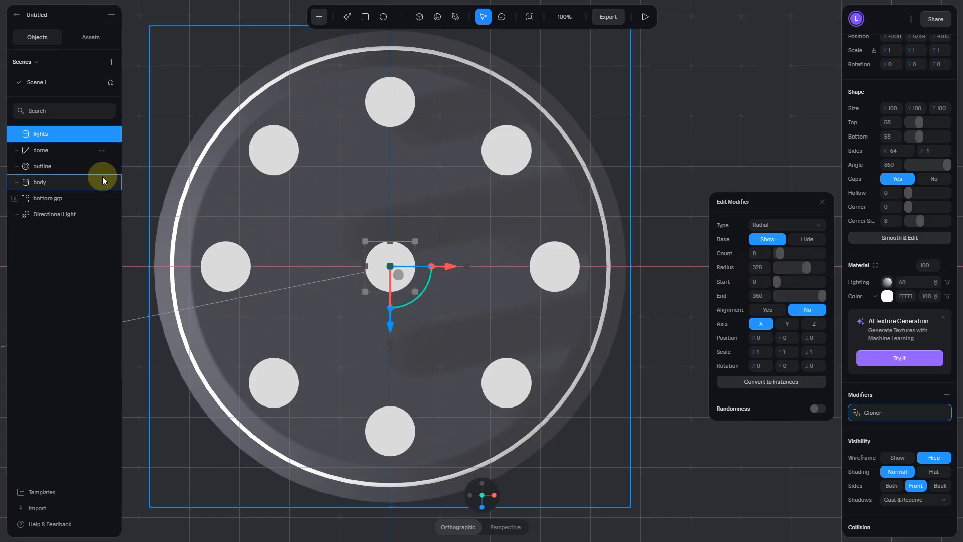
# Step: Show the dome again and set the lights cloner's radius to 335
pyautogui.click(103, 151)
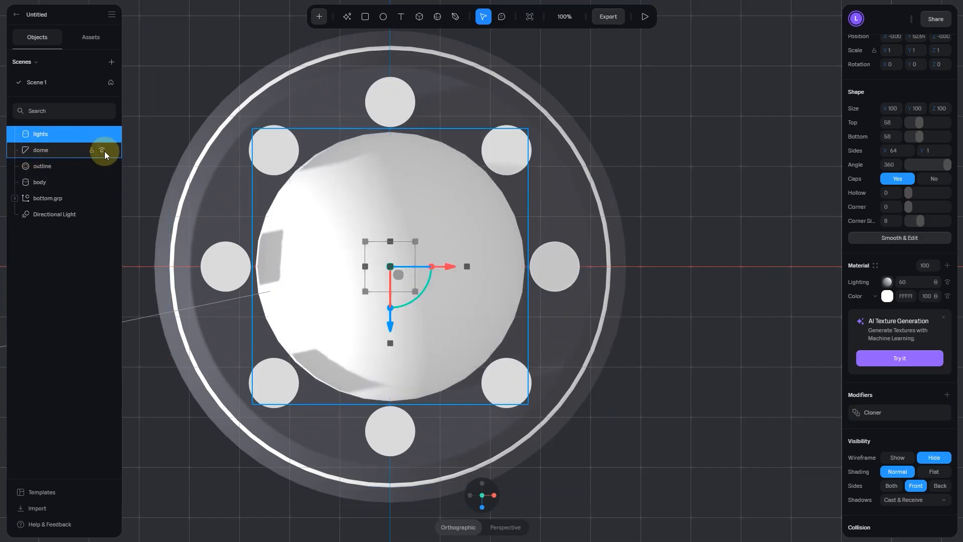
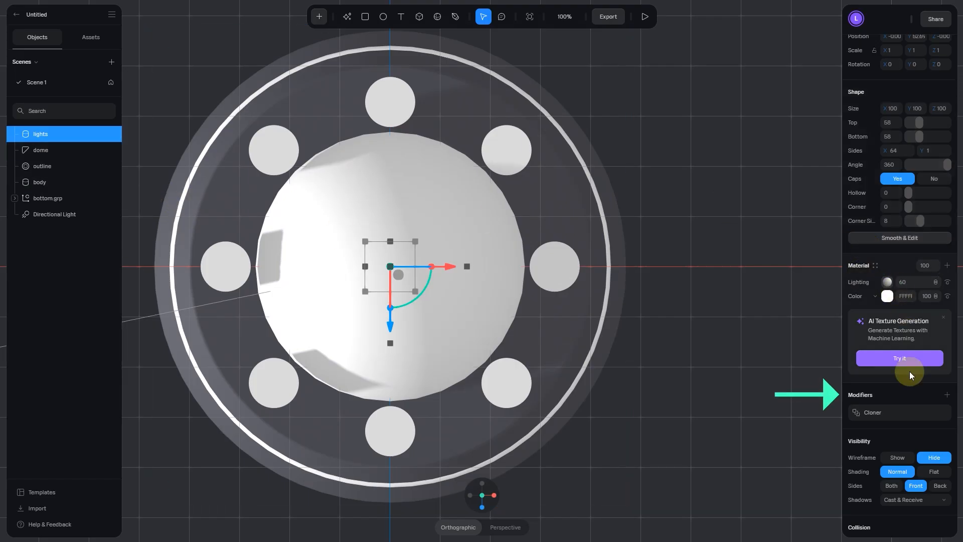
pyautogui.click(894, 413)
pyautogui.click(763, 232)
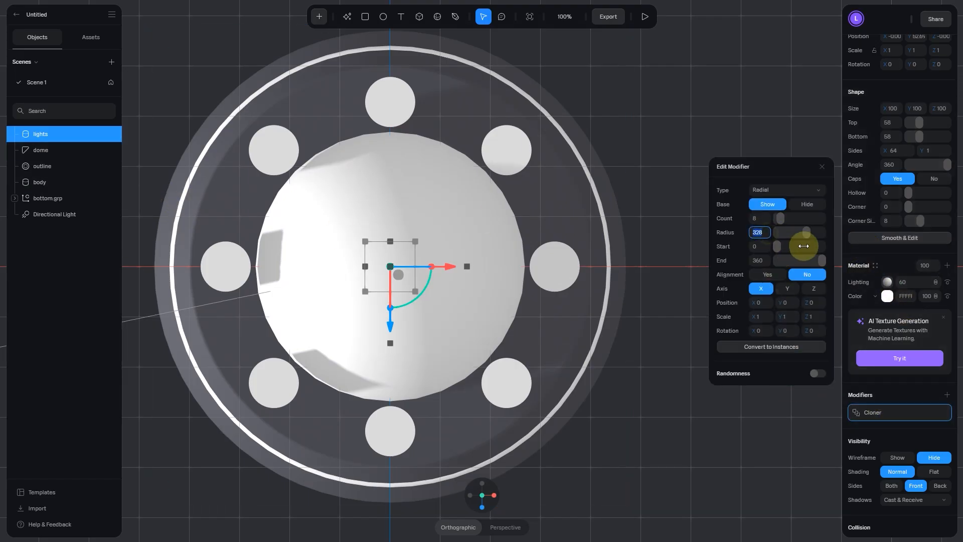
pyautogui.write('335')
pyautogui.press('Return')
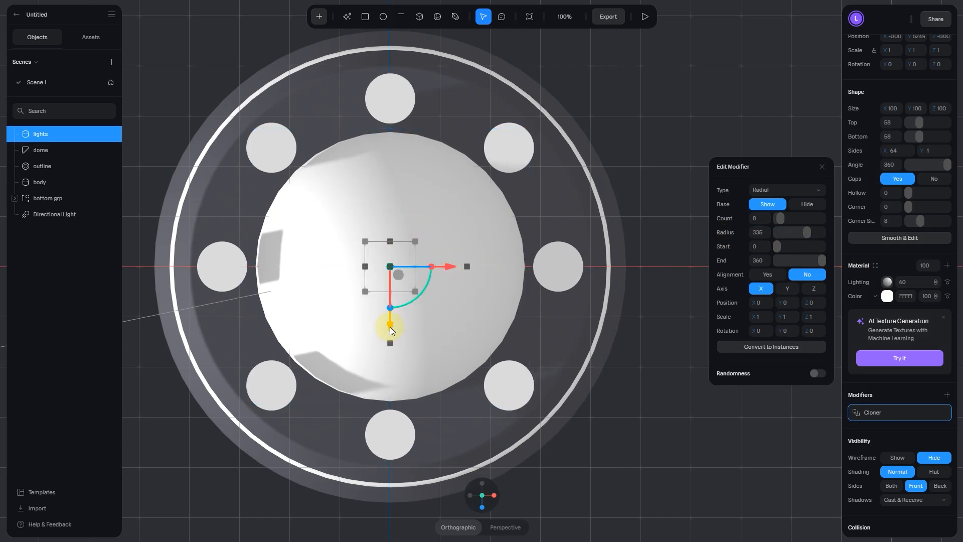
pyautogui.moveTo(390, 326); pyautogui.dragTo(390, 326)
# Step: From the front view, lower the lights onto the body at a Y position of about -25
pyautogui.scroll(-2, 444, 306)
pyautogui.keyDown('alt'); pyautogui.moveTo(561, 404); pyautogui.dragTo(561, 327); pyautogui.keyUp('alt')
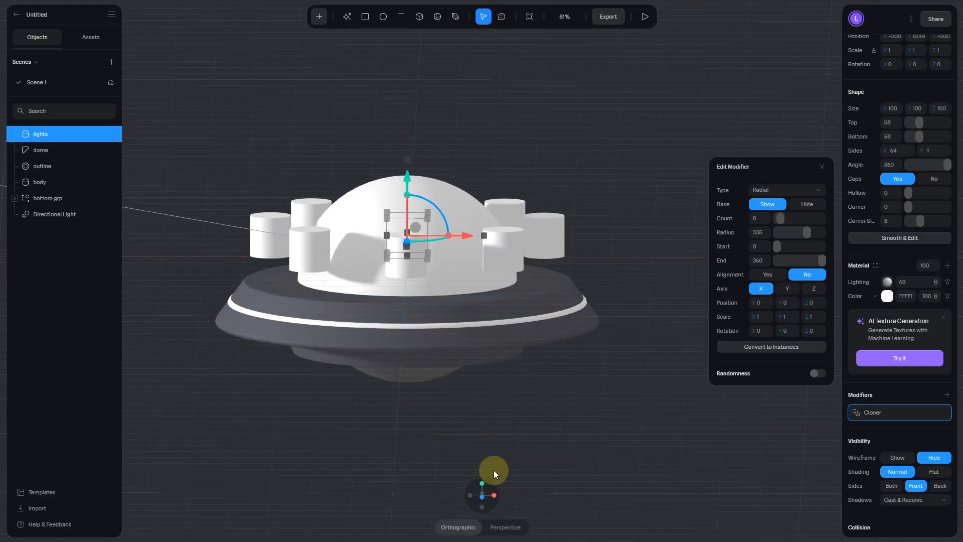
pyautogui.click(483, 499)
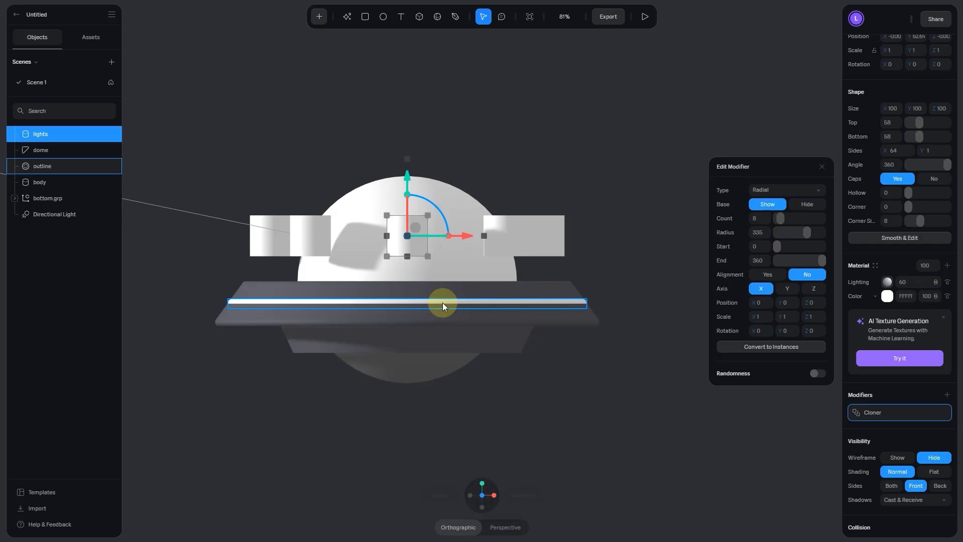
pyautogui.moveTo(408, 178); pyautogui.dragTo(413, 209)
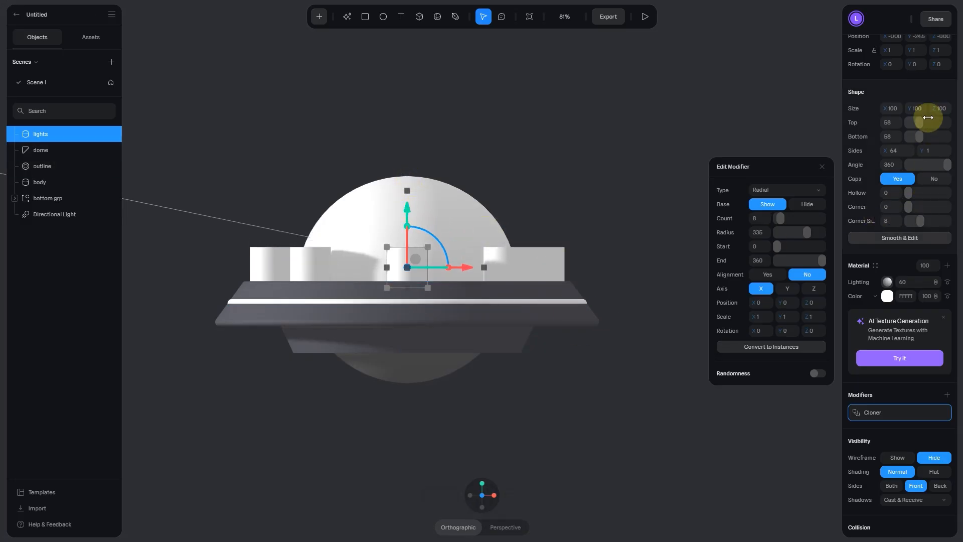
# Step: Set the lights' Y size to 25 and lower them to a Y position of about -58, partly into the body
pyautogui.moveTo(910, 110); pyautogui.dragTo(872, 110)
pyautogui.scroll(3, 220, 245)
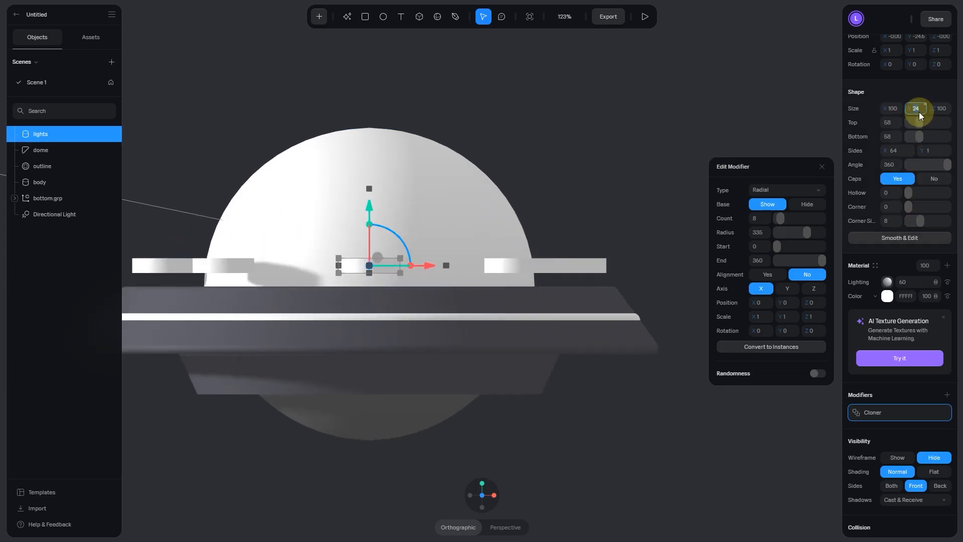
pyautogui.press('Return')
pyautogui.moveTo(634, 180); pyautogui.dragTo(671, 182, button='middle')
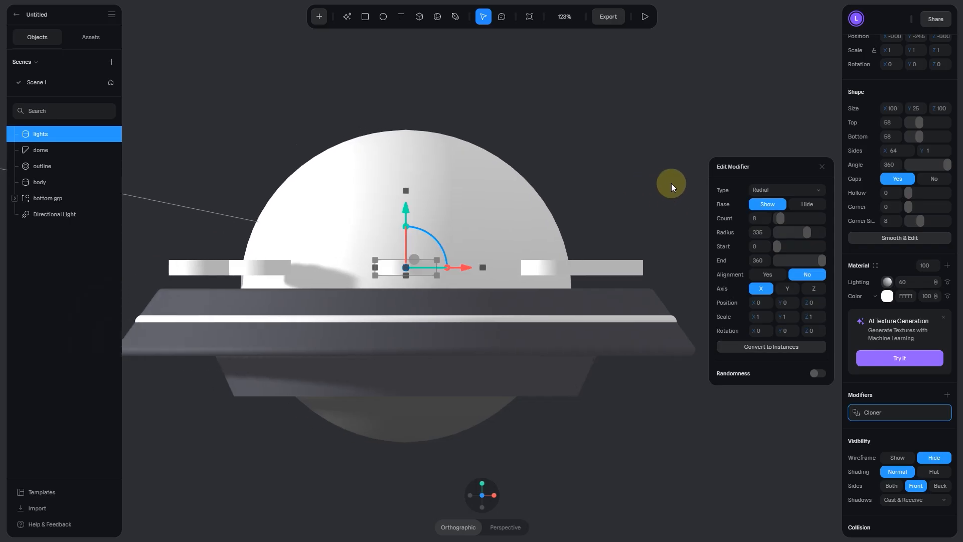
pyautogui.moveTo(408, 210); pyautogui.dragTo(407, 236)
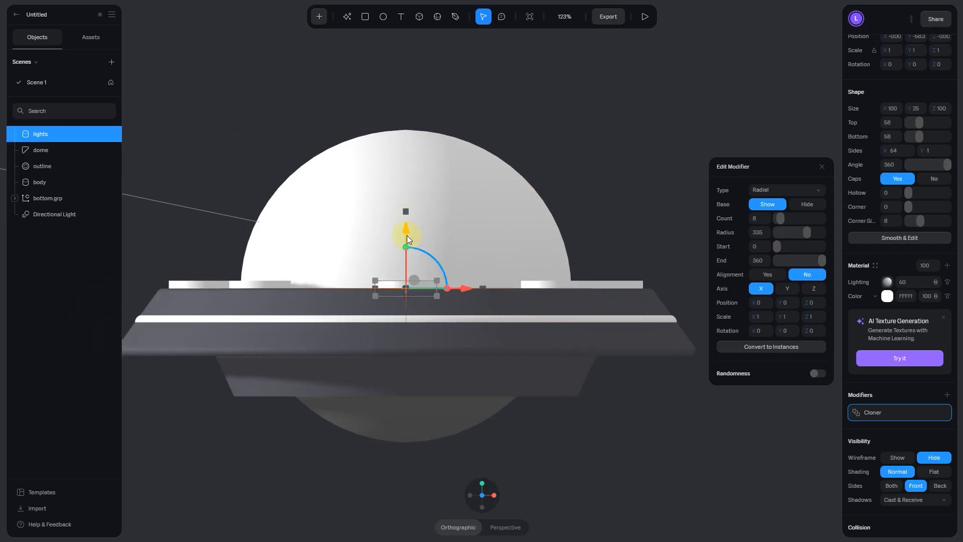
# Step: Round the edges of the cloned lights with a Corner value of 20, keeping their current height
pyautogui.moveTo(905, 208)
pyautogui.mouseDown()
pyautogui.moveTo(939, 213)
pyautogui.moveTo(911, 213)
pyautogui.mouseUp()
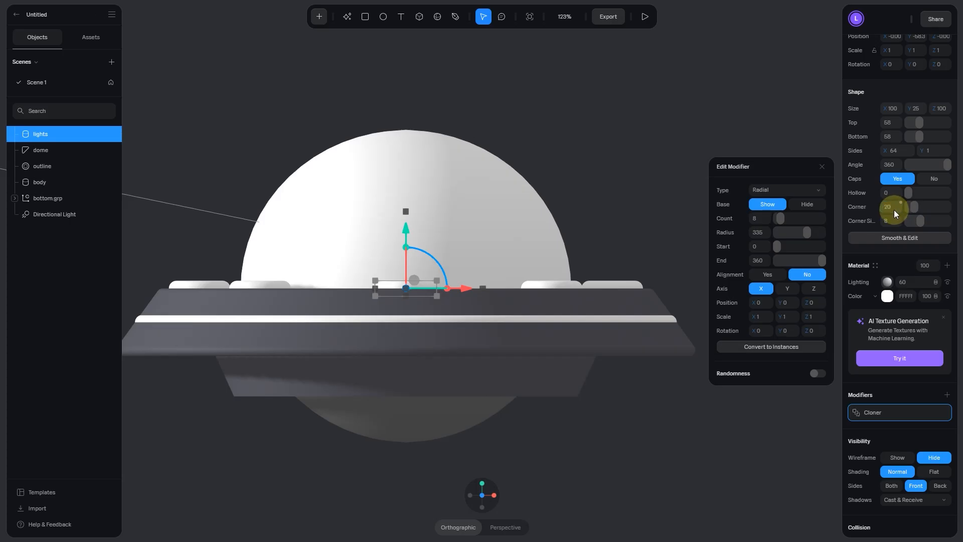
pyautogui.moveTo(406, 232); pyautogui.dragTo(408, 234)
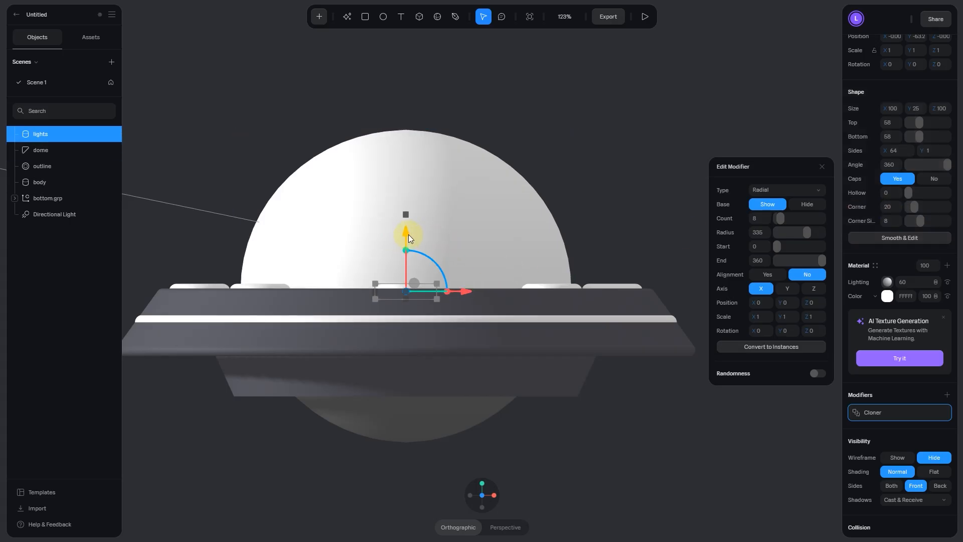
pyautogui.hotkey('ctrl', 'z')
pyautogui.keyDown('alt'); pyautogui.moveTo(602, 236); pyautogui.dragTo(600, 303); pyautogui.keyUp('alt')
pyautogui.scroll(-1, 594, 363)
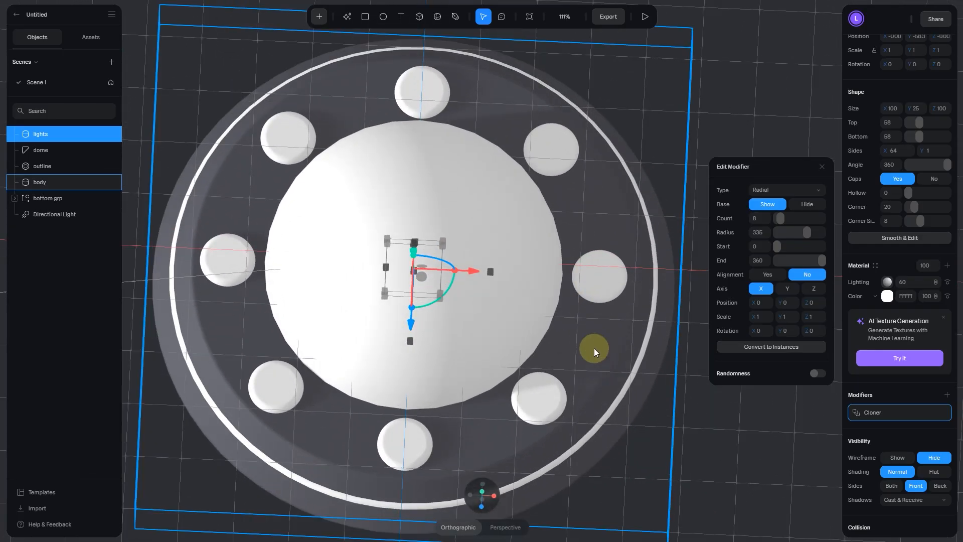
pyautogui.keyDown('alt'); pyautogui.moveTo(594, 348); pyautogui.dragTo(595, 318); pyautogui.keyUp('alt')
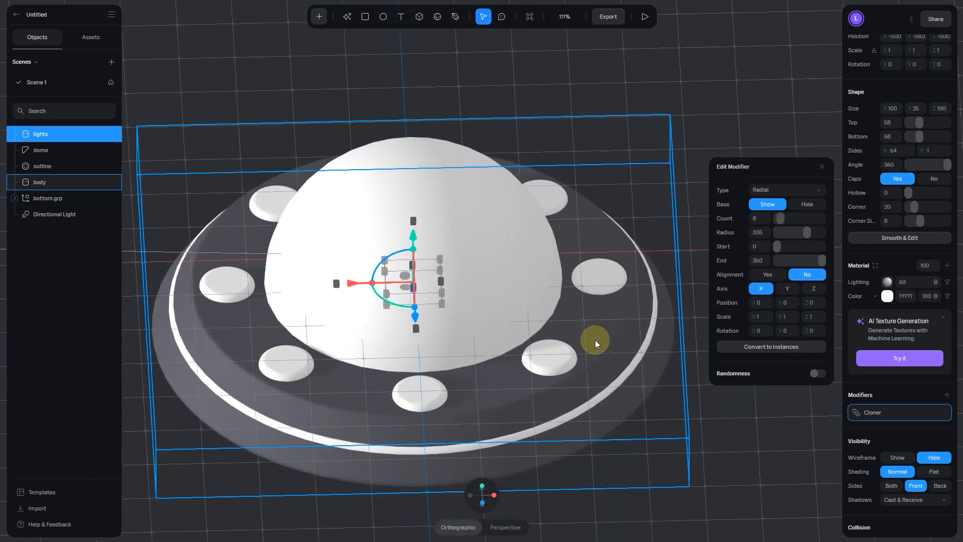
pyautogui.click(485, 487)
pyautogui.scroll(-1, 528, 438)
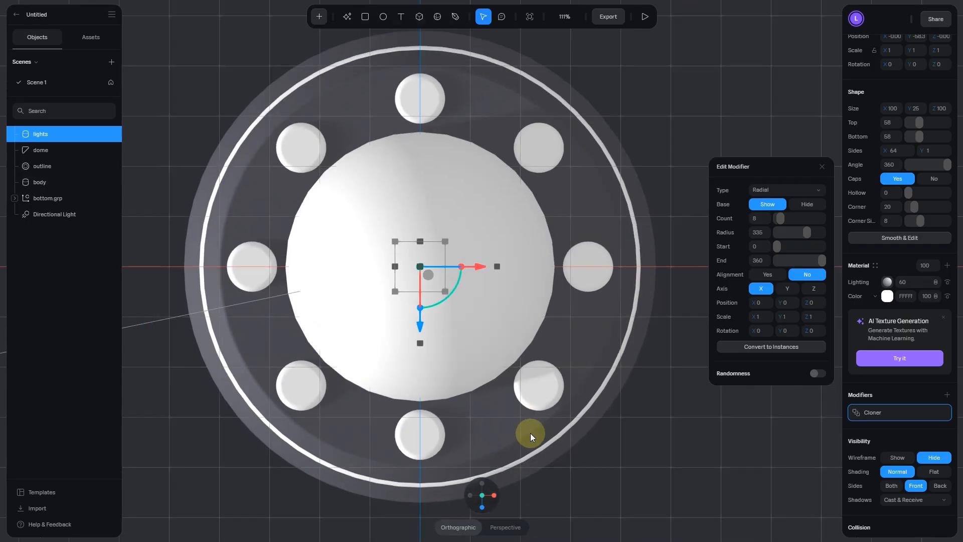
# Step: Reorder the lights to sit between the outline and the body in the object list, and hide the dome
pyautogui.click(490, 222)
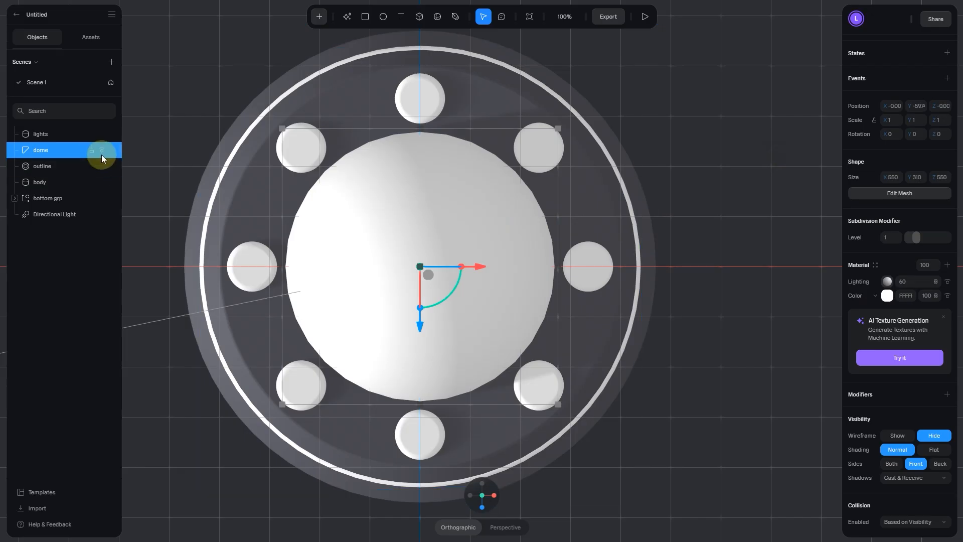
pyautogui.moveTo(73, 132); pyautogui.dragTo(55, 169)
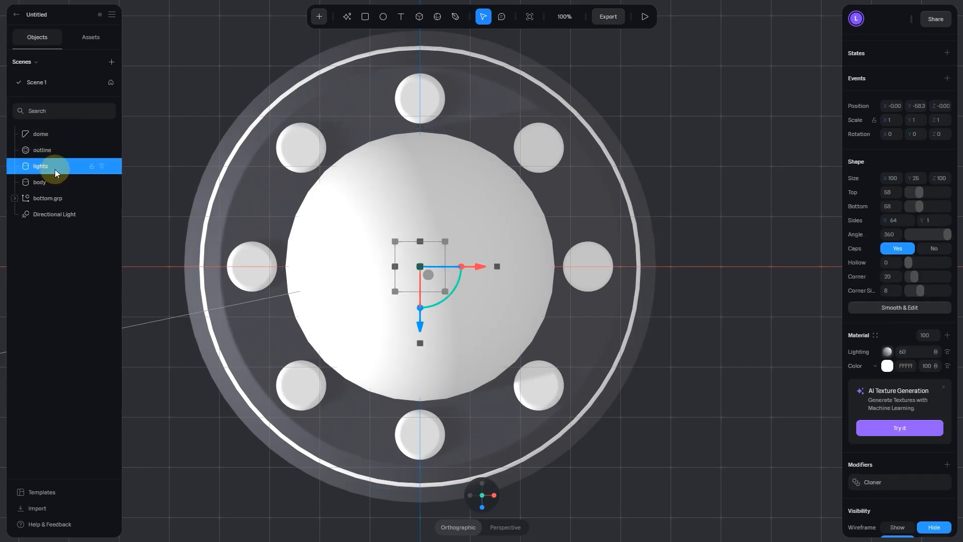
pyautogui.click(49, 134)
pyautogui.click(102, 134)
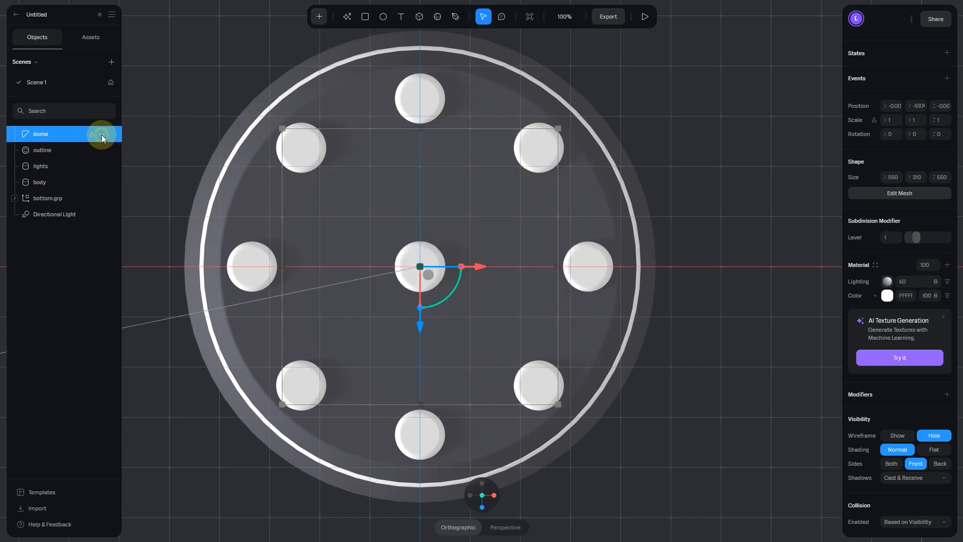
pyautogui.click(704, 232)
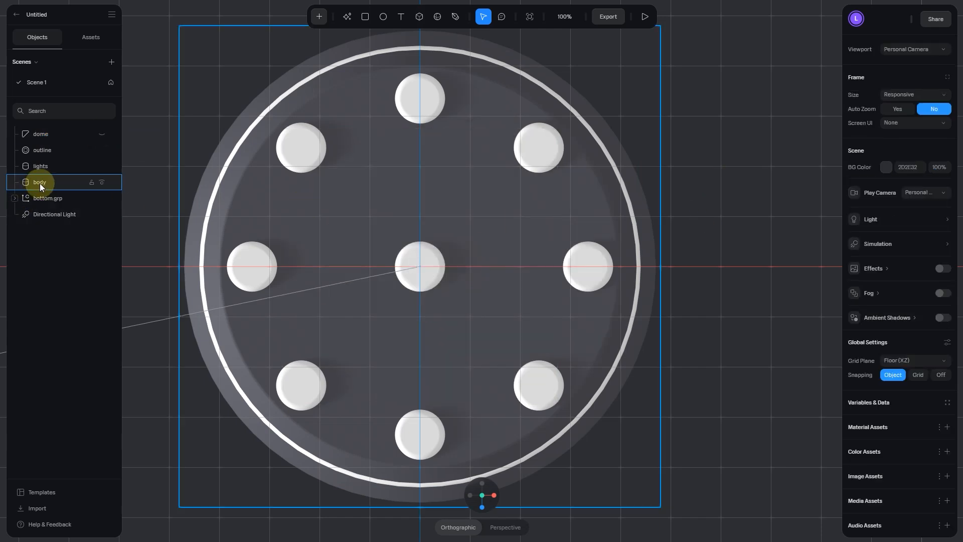
# Step: Hide the base object of the lights' radial cloner to remove the light in the middle of the ring
pyautogui.click(50, 168)
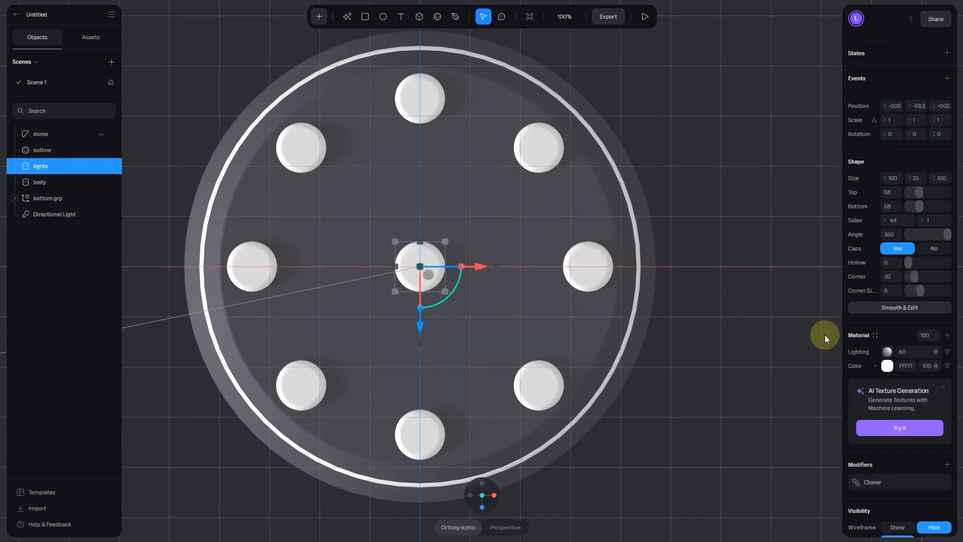
pyautogui.scroll(-3, 878, 451)
pyautogui.click(901, 391)
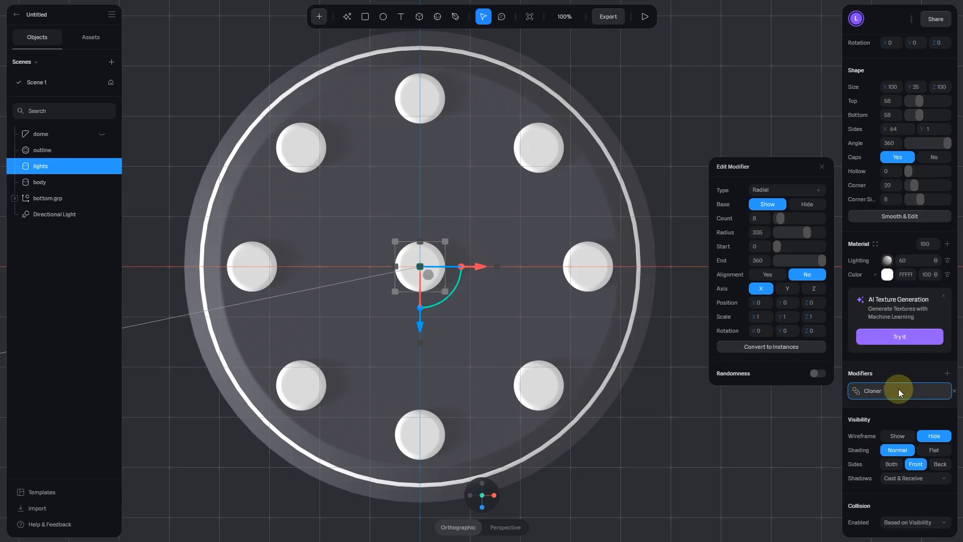
pyautogui.click(759, 224)
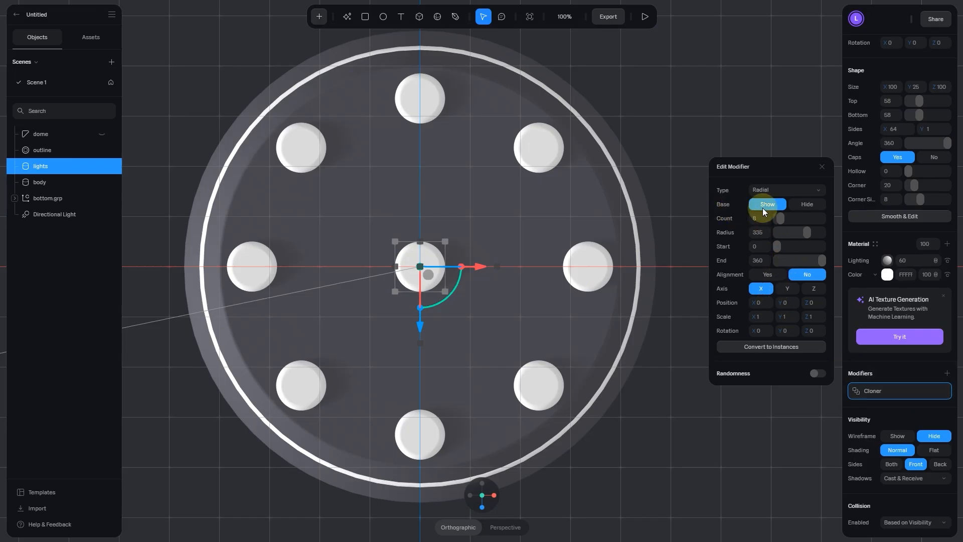
pyautogui.click(807, 207)
pyautogui.click(726, 98)
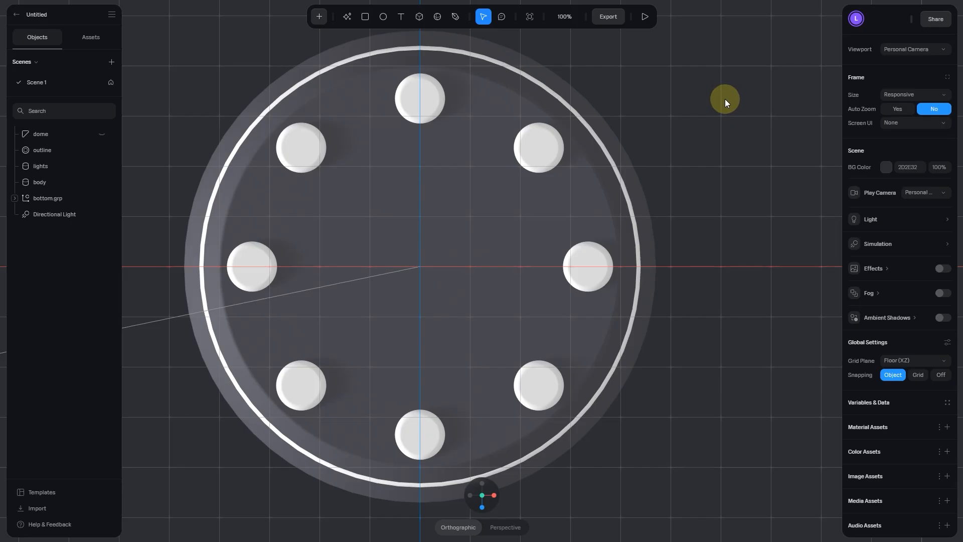
pyautogui.scroll(-1, 710, 152)
pyautogui.moveTo(745, 365); pyautogui.dragTo(740, 311, button='right')
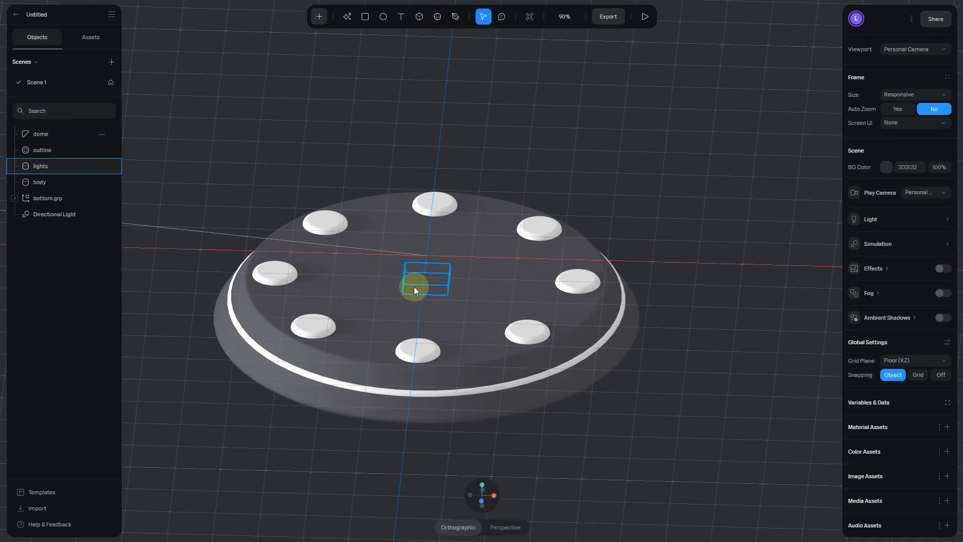
# Step: From the front view, create a sphere about 580 in size over the body and centre it at X position 0
pyautogui.click(482, 502)
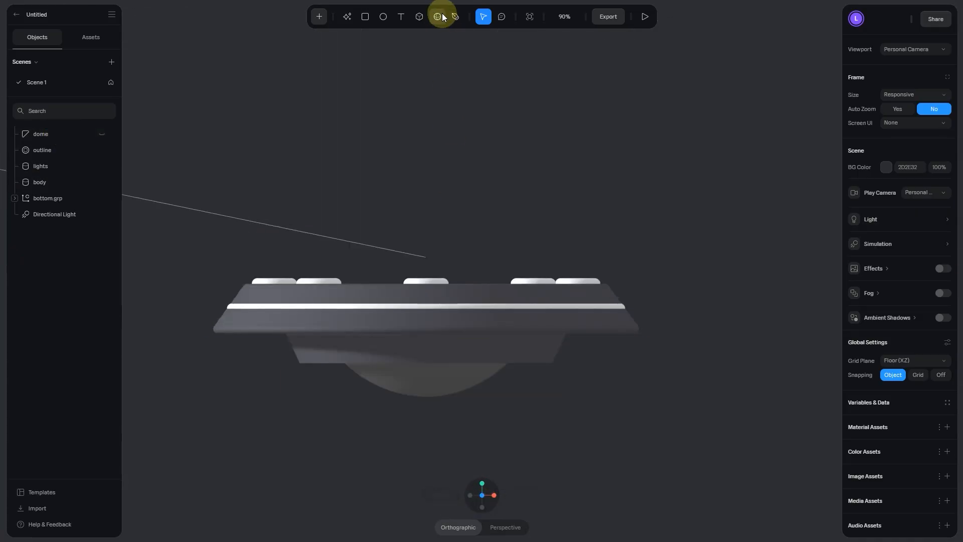
pyautogui.click(438, 16)
pyautogui.moveTo(317, 98); pyautogui.dragTo(575, 362)
pyautogui.moveTo(501, 229); pyautogui.dragTo(482, 228)
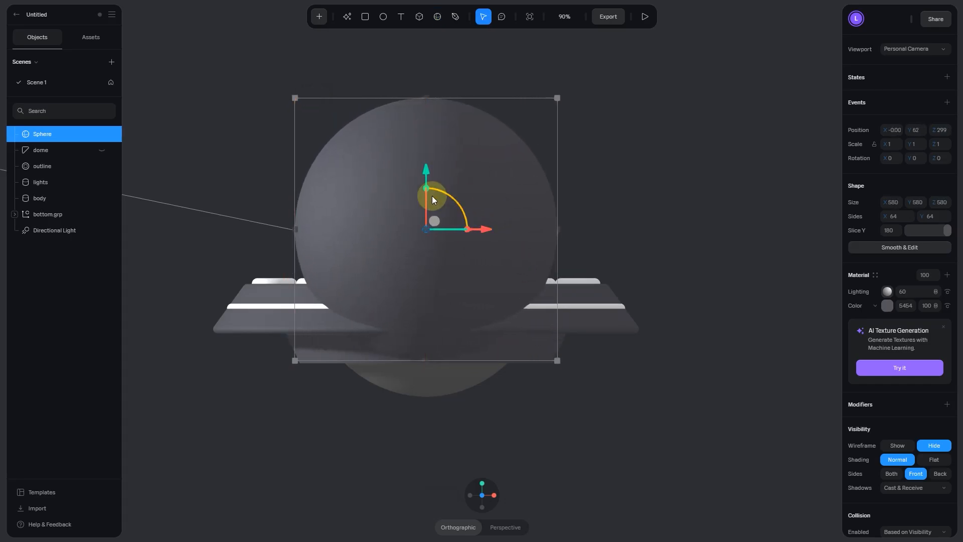
# Step: Centre the sphere on the body at Z position 0 and raise it to a Y position of about 70
pyautogui.click(482, 483)
pyautogui.moveTo(441, 396); pyautogui.dragTo(448, 331)
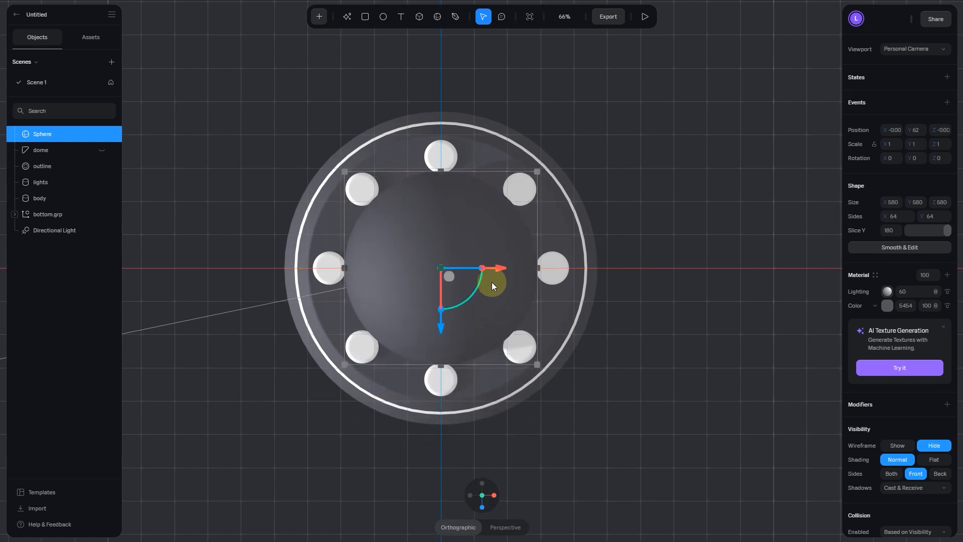
pyautogui.moveTo(496, 266); pyautogui.dragTo(495, 267)
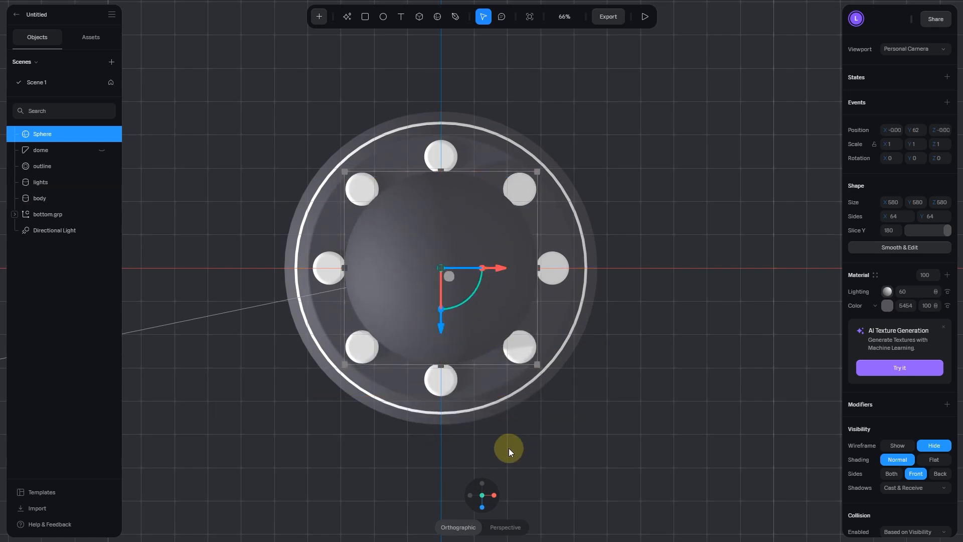
pyautogui.click(482, 509)
pyautogui.click(661, 273)
pyautogui.click(507, 170)
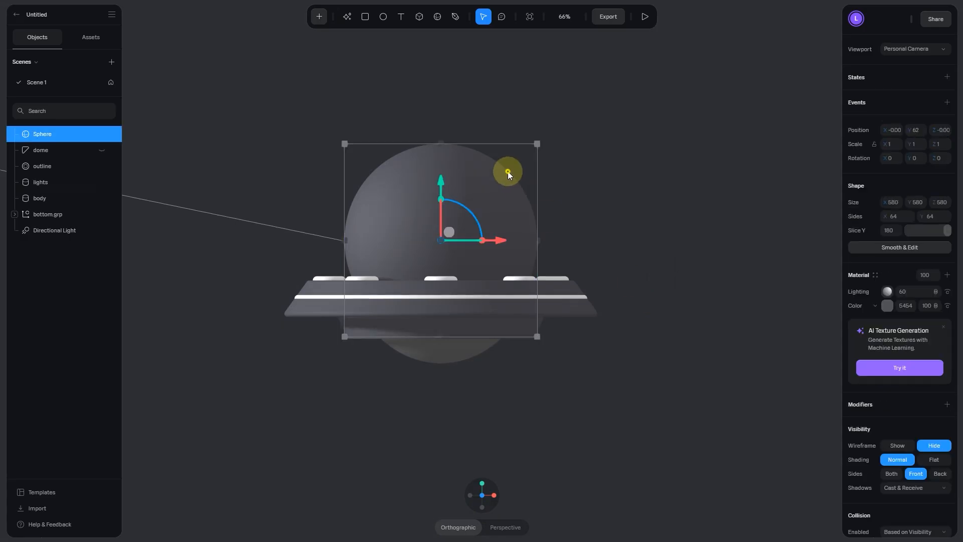
pyautogui.scroll(3, 508, 173)
pyautogui.moveTo(426, 155)
pyautogui.mouseDown()
pyautogui.moveTo(427, 128)
pyautogui.moveTo(431, 167)
pyautogui.mouseUp()
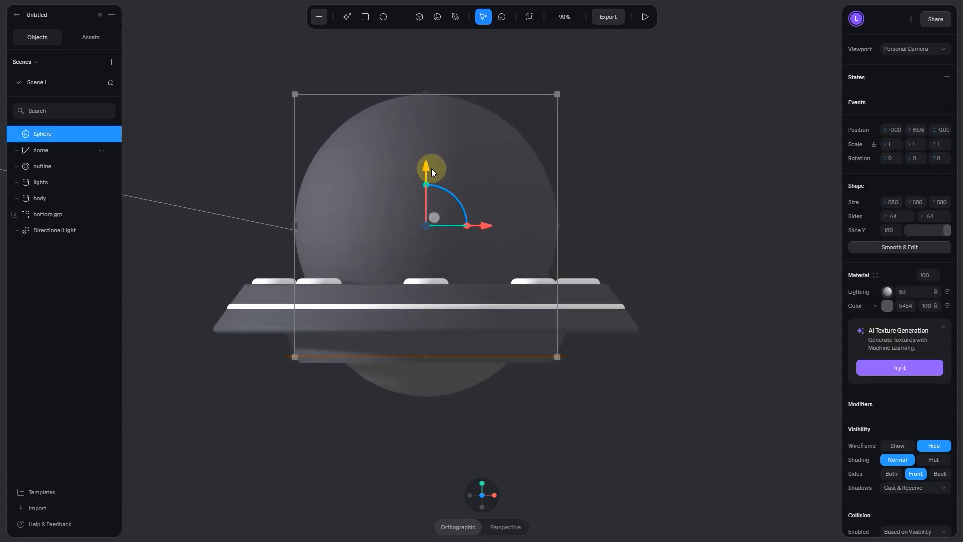
# Step: Rename the sphere to "boolean" and place it directly above the body in the object list
pyautogui.click(264, 324)
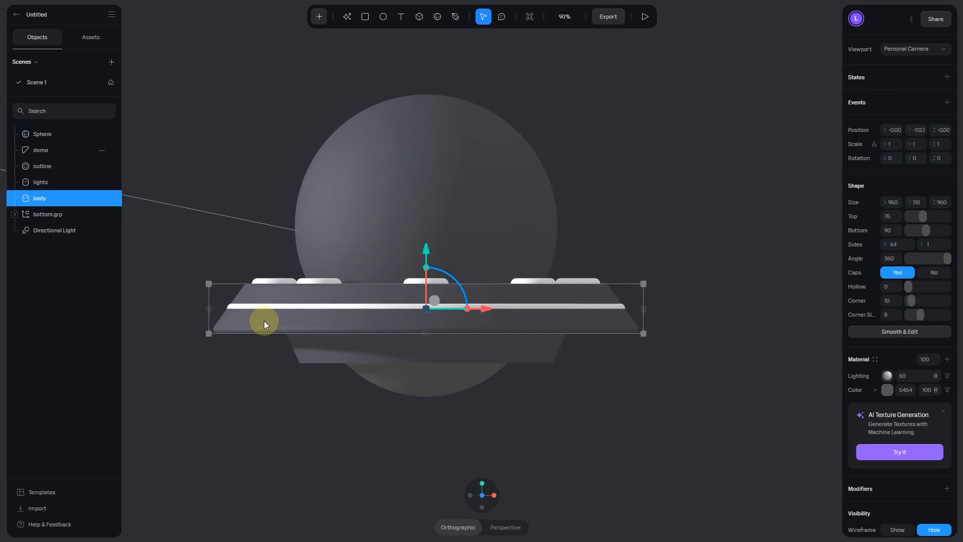
pyautogui.doubleClick(56, 134)
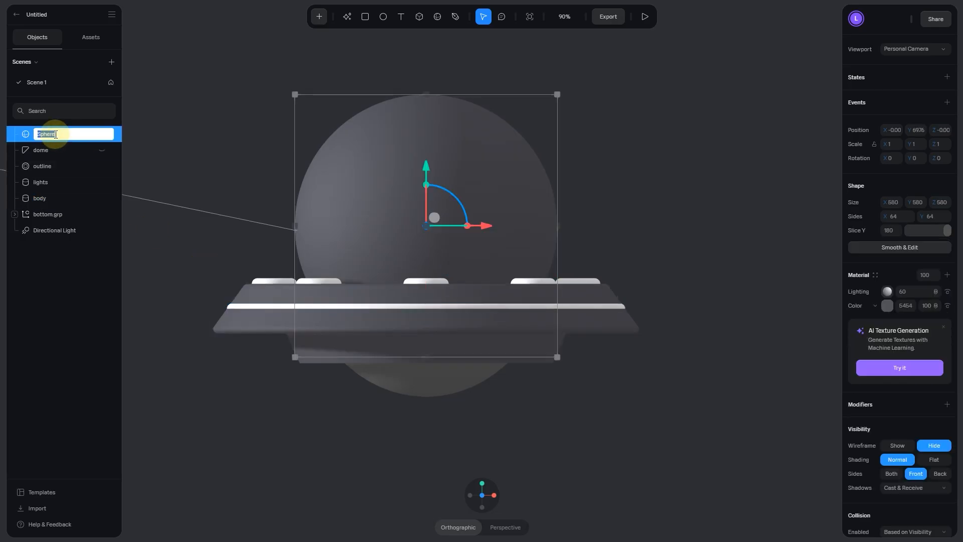
pyautogui.press('BackSpace')
pyautogui.write('boolean')
pyautogui.press('Return')
pyautogui.moveTo(56, 133); pyautogui.dragTo(49, 191)
# Step: Subtract the boolean sphere from the body with a Boolean modifier to hollow out its upper surface
pyautogui.click(43, 199)
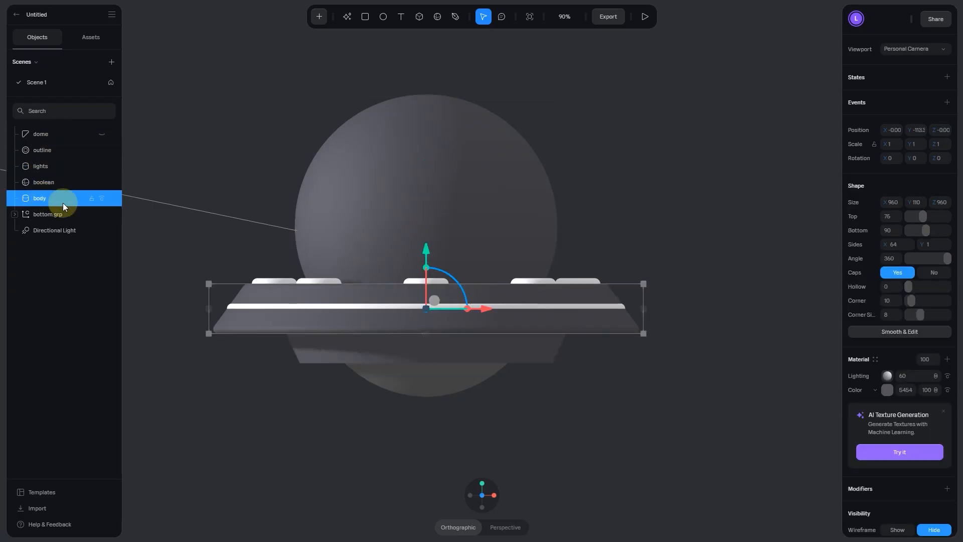
pyautogui.press('shift')
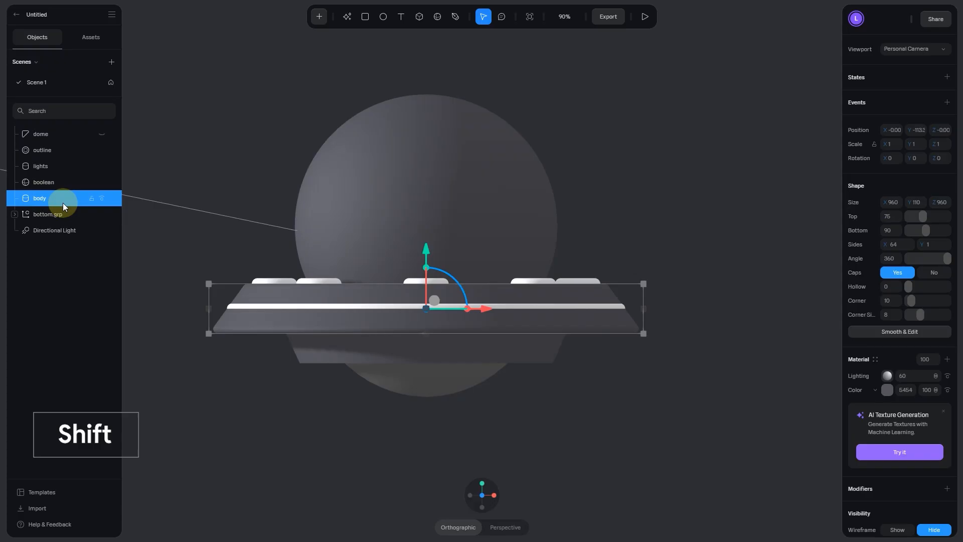
pyautogui.keyDown('shift'); pyautogui.click(58, 183); pyautogui.keyUp('shift')
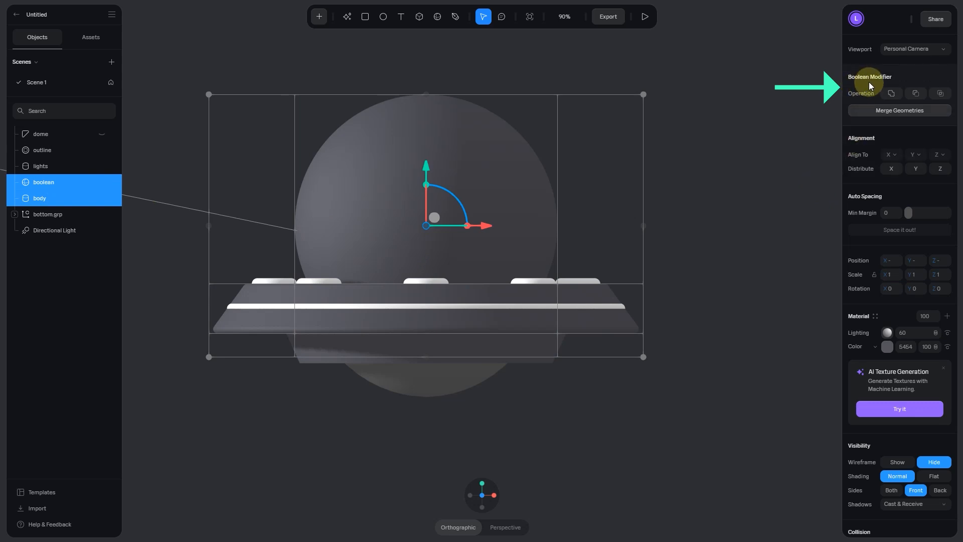
pyautogui.click(916, 94)
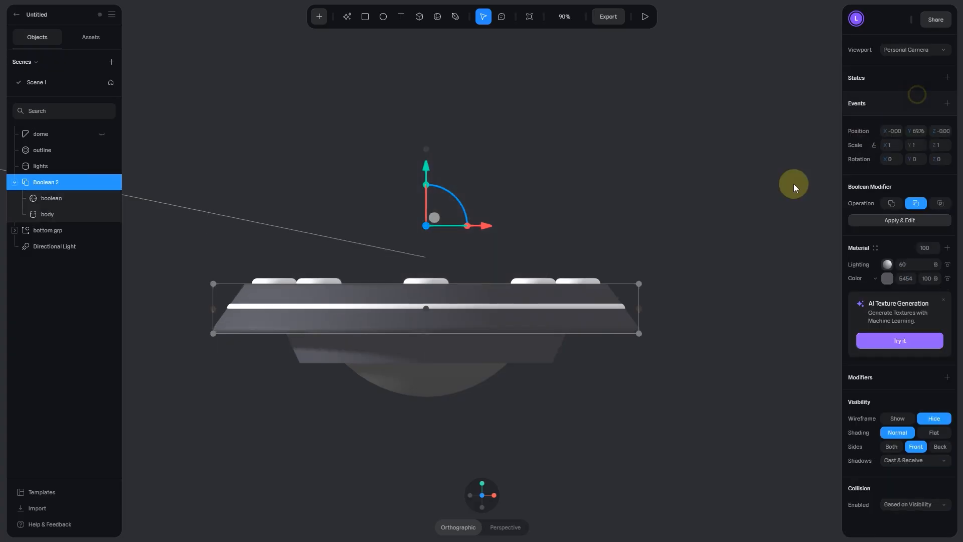
pyautogui.moveTo(628, 254); pyautogui.dragTo(654, 292)
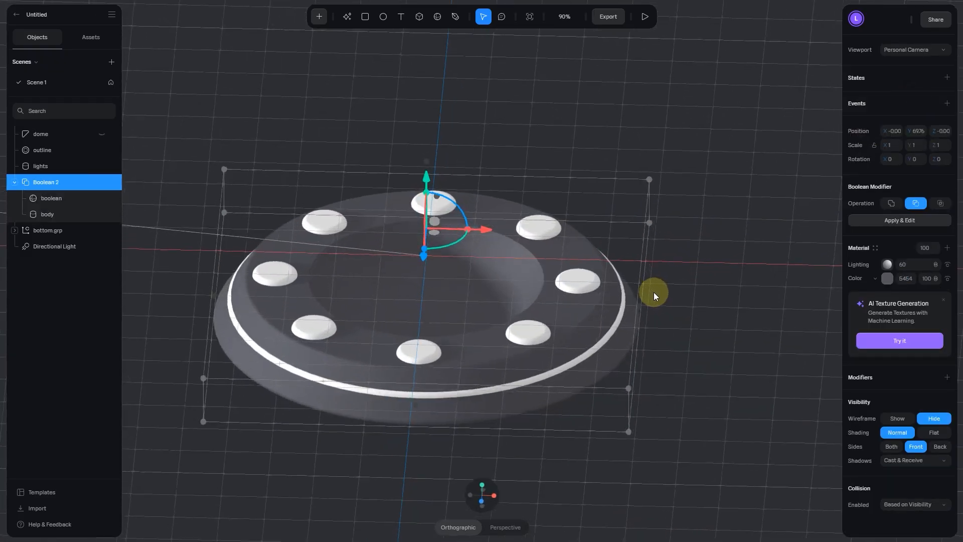
# Step: Move the directional light to Y position 1606 and X position -1715 to light the hollow from higher up
pyautogui.click(71, 199)
pyautogui.scroll(3, 417, 173)
pyautogui.keyDown('alt'); pyautogui.moveTo(670, 200); pyautogui.dragTo(660, 194); pyautogui.keyUp('alt')
pyautogui.moveTo(417, 250); pyautogui.dragTo(541, 256, button='middle')
pyautogui.click(90, 246)
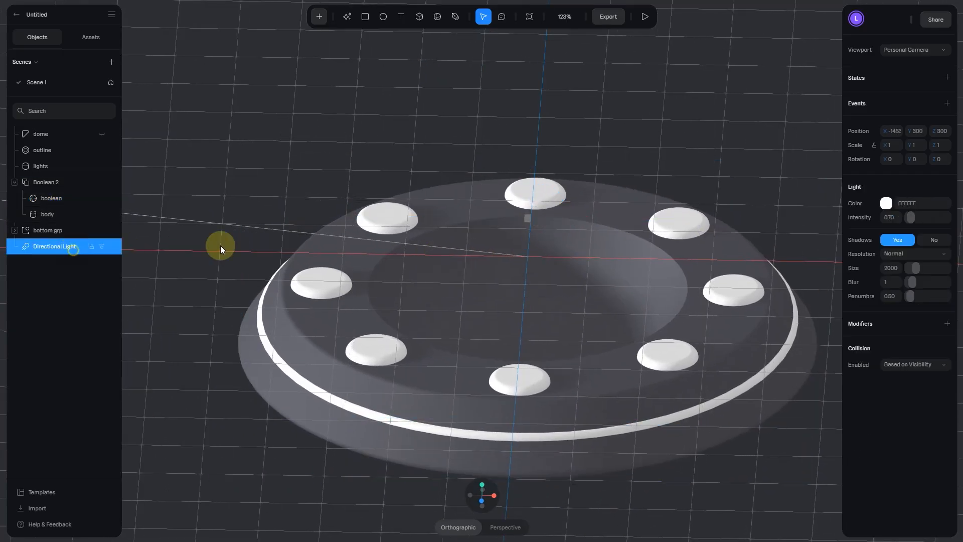
pyautogui.moveTo(908, 128)
pyautogui.mouseDown()
pyautogui.moveTo(108, 128)
pyautogui.moveTo(598, 129)
pyautogui.mouseUp()
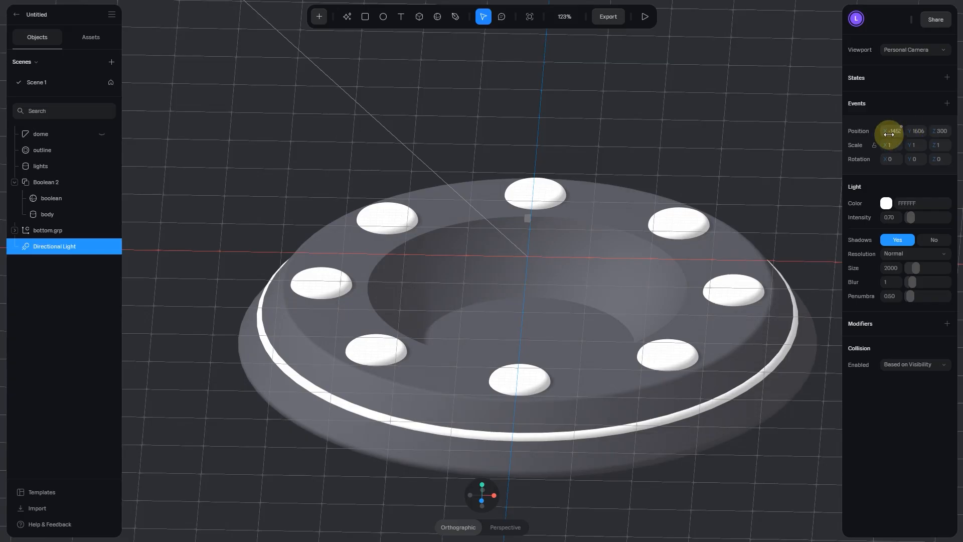
pyautogui.moveTo(887, 131); pyautogui.dragTo(755, 132)
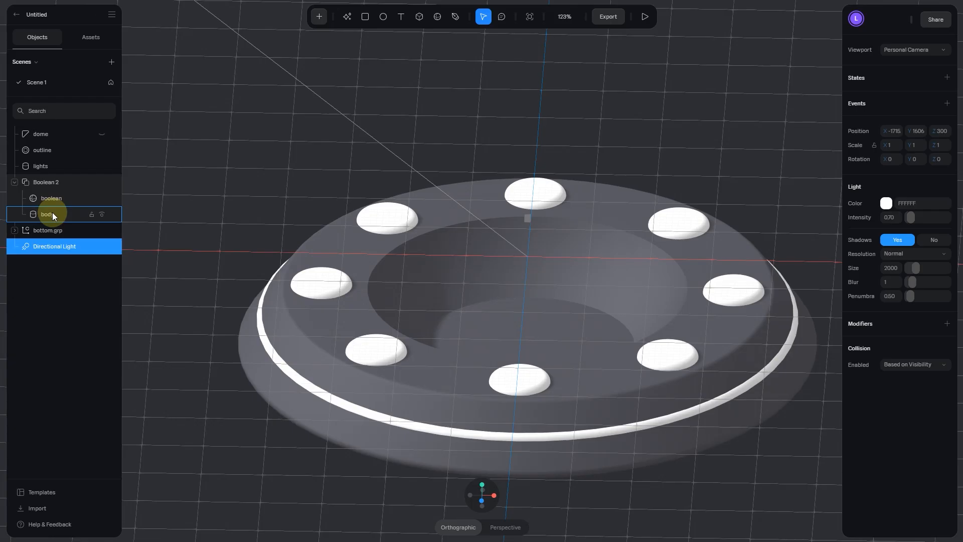
# Step: Adjust the boolean sphere's height inside the Boolean group to a Y position of about -7
pyautogui.click(53, 198)
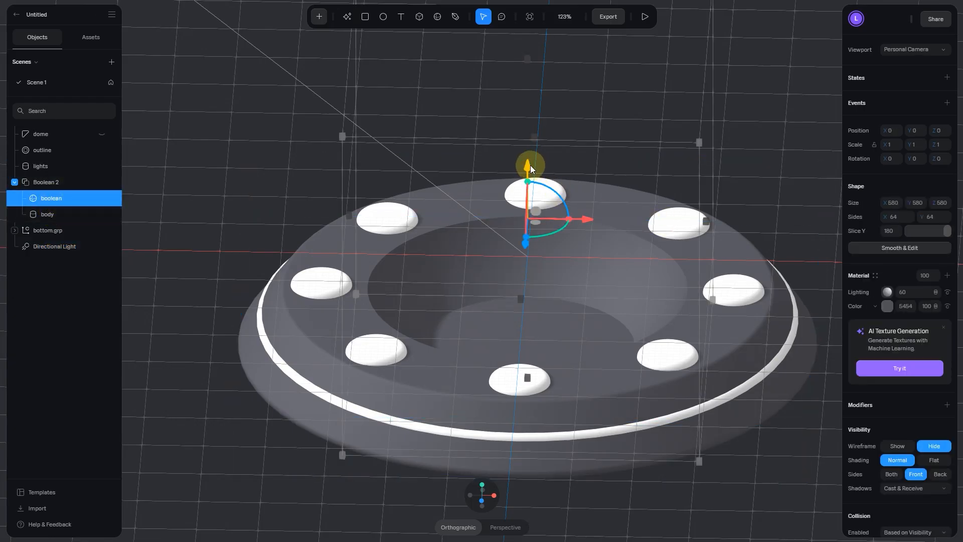
pyautogui.moveTo(530, 165); pyautogui.dragTo(528, 150)
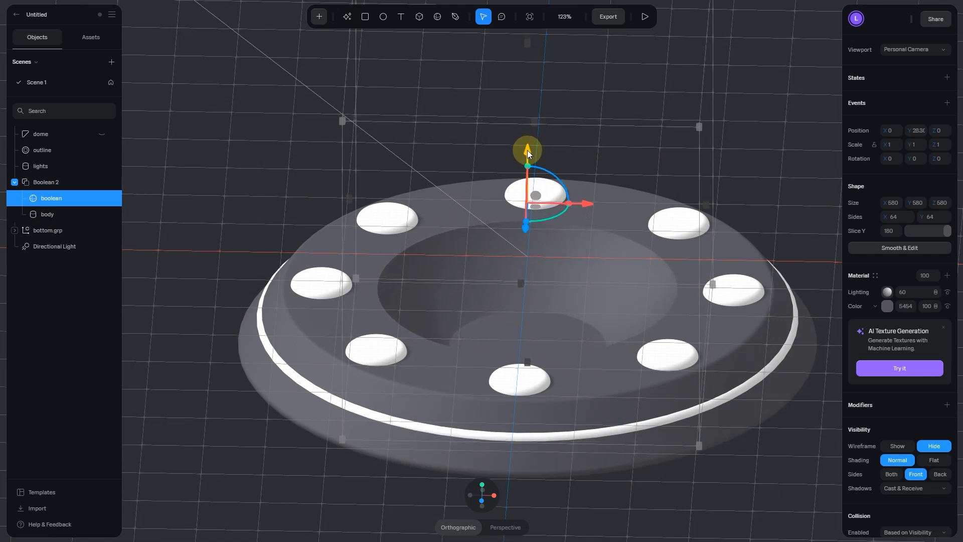
pyautogui.moveTo(527, 149); pyautogui.dragTo(527, 150)
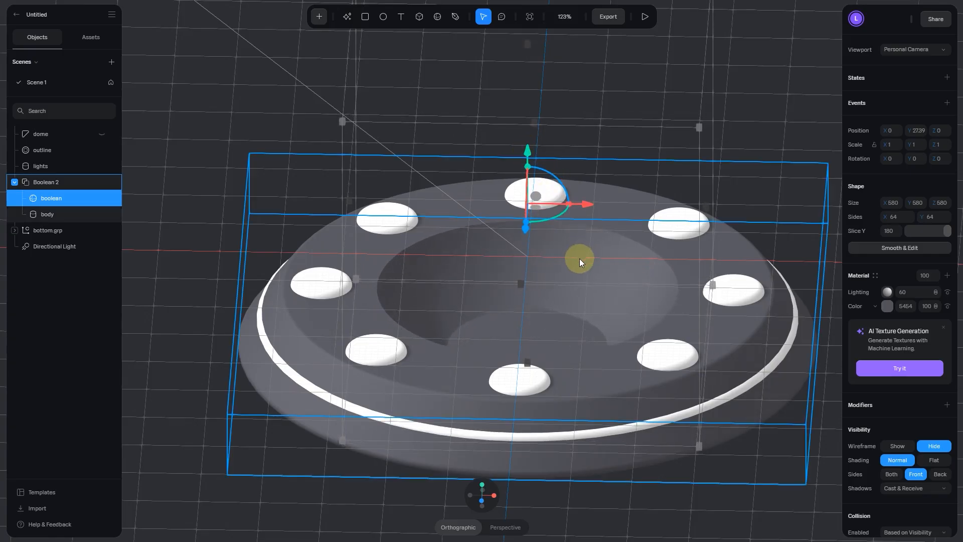
pyautogui.moveTo(579, 259)
pyautogui.keyDown('alt'); pyautogui.mouseDown()
pyautogui.moveTo(577, 319)
pyautogui.moveTo(564, 267)
pyautogui.mouseUp(); pyautogui.keyUp('alt')
pyautogui.moveTo(526, 192); pyautogui.dragTo(529, 207)
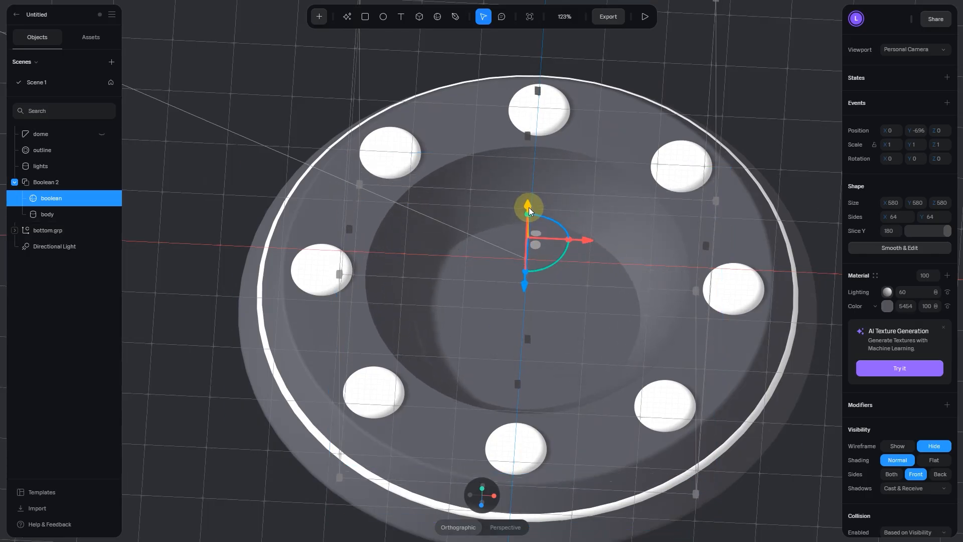
pyautogui.click(482, 488)
pyautogui.scroll(-4, 564, 408)
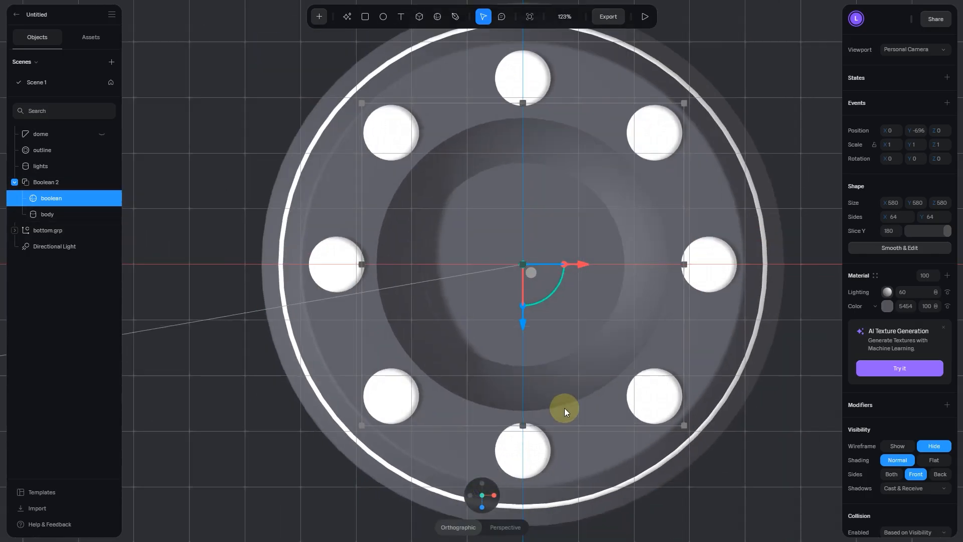
# Step: Rename the Boolean 2 group to "body.grp" and leave it collapsed in the object list
pyautogui.keyDown('alt'); pyautogui.moveTo(601, 455); pyautogui.dragTo(597, 387); pyautogui.keyUp('alt')
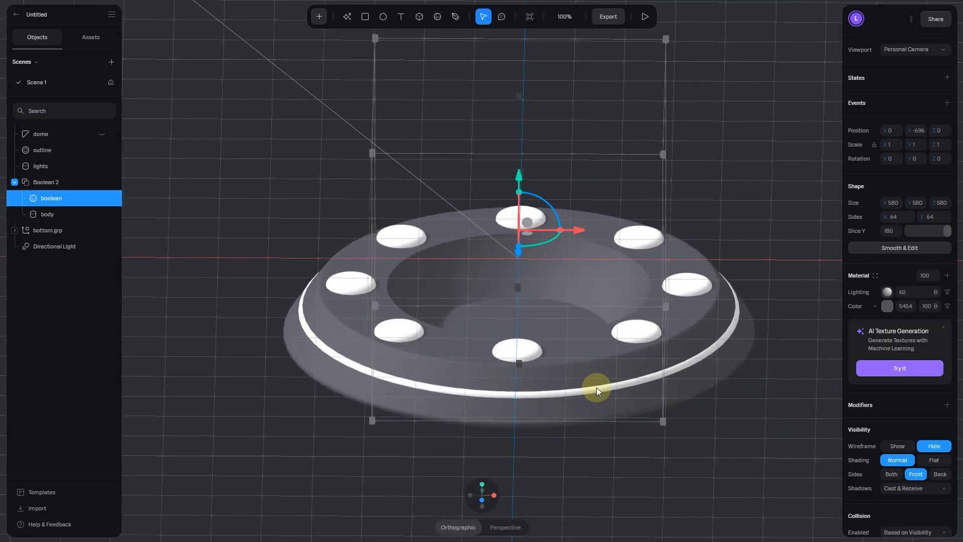
pyautogui.click(17, 184)
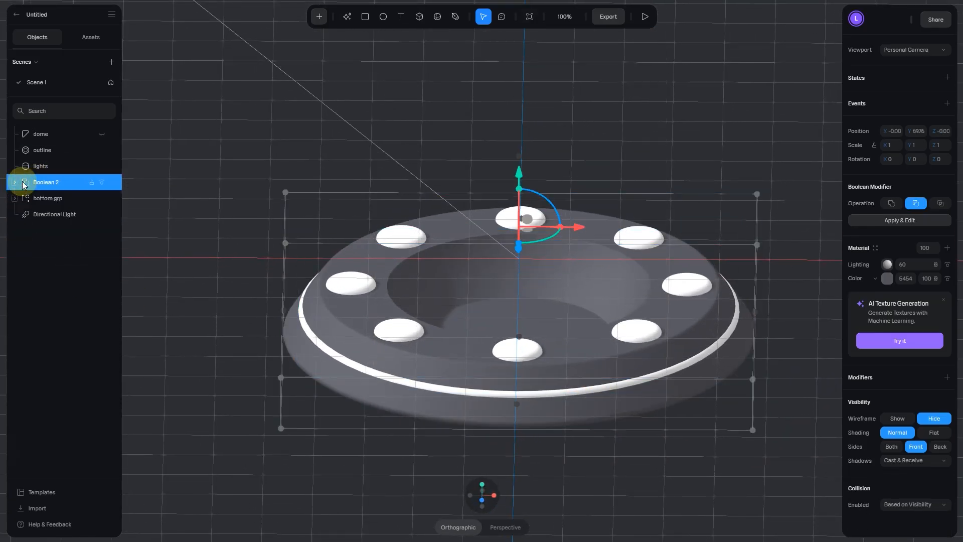
pyautogui.doubleClick(43, 182)
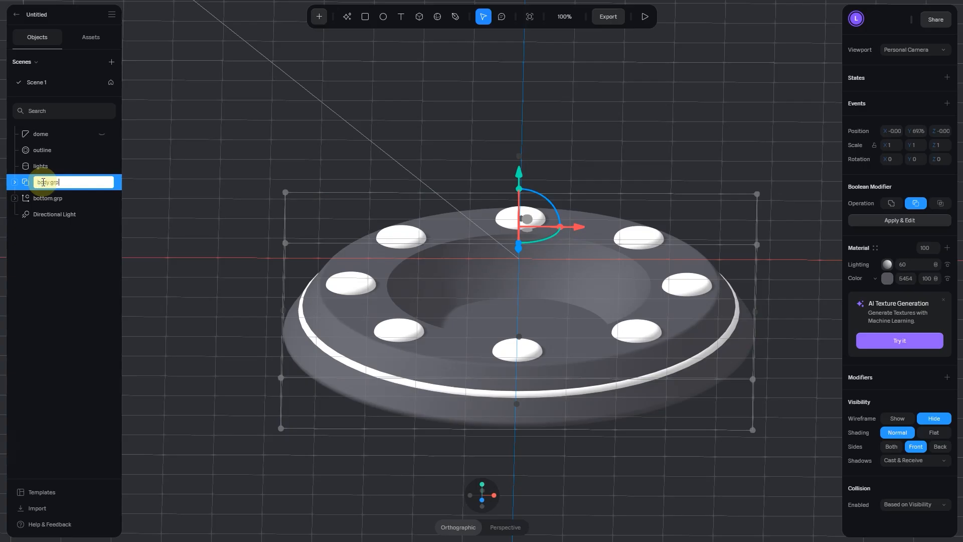
pyautogui.press('Return')
pyautogui.click(15, 182)
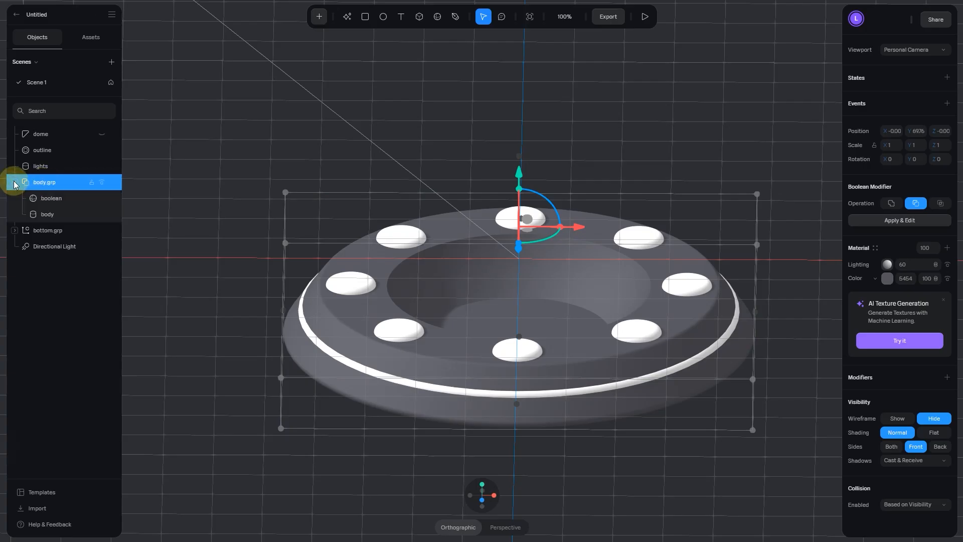
pyautogui.click(15, 182)
# Step: Unhide the dome and change its color material layer to Glass with a blur of 0
pyautogui.click(65, 134)
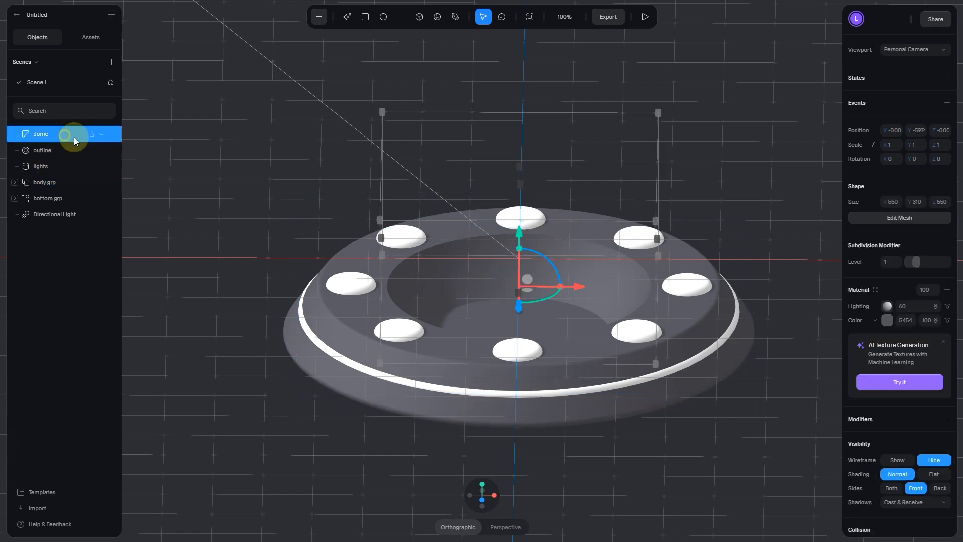
pyautogui.click(101, 134)
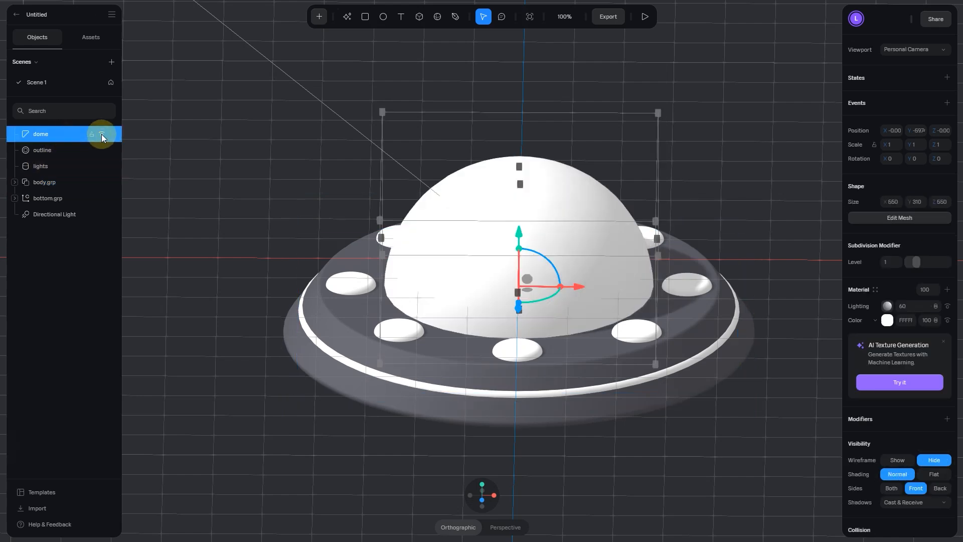
pyautogui.click(482, 484)
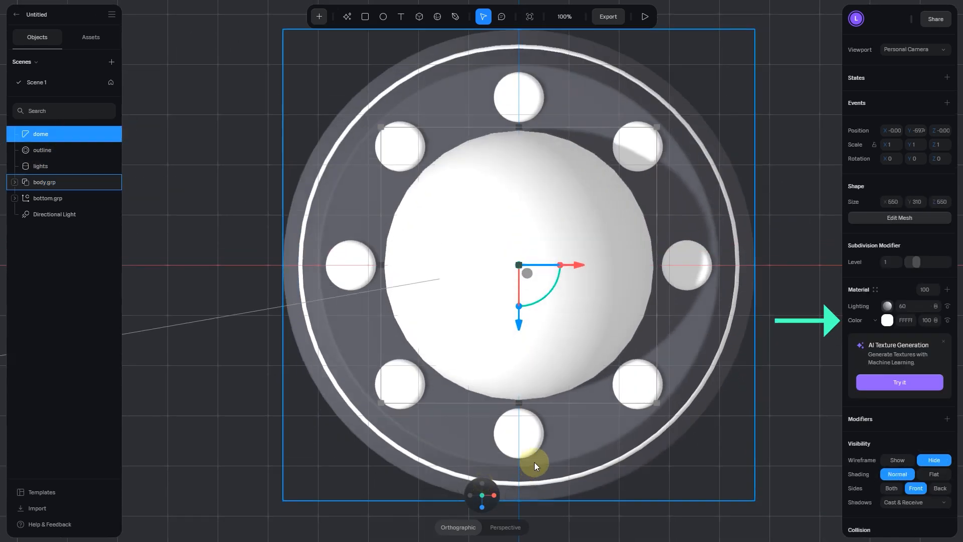
pyautogui.click(876, 321)
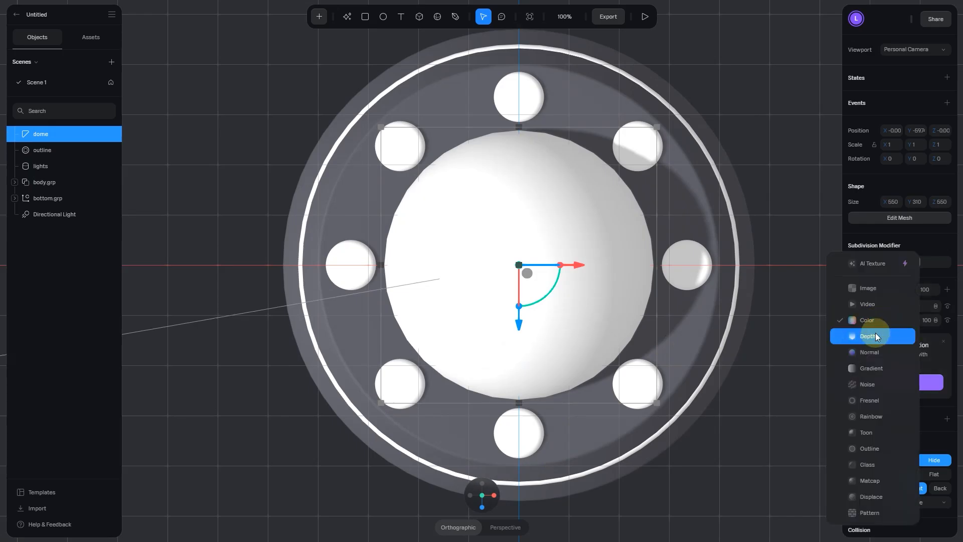
pyautogui.click(884, 462)
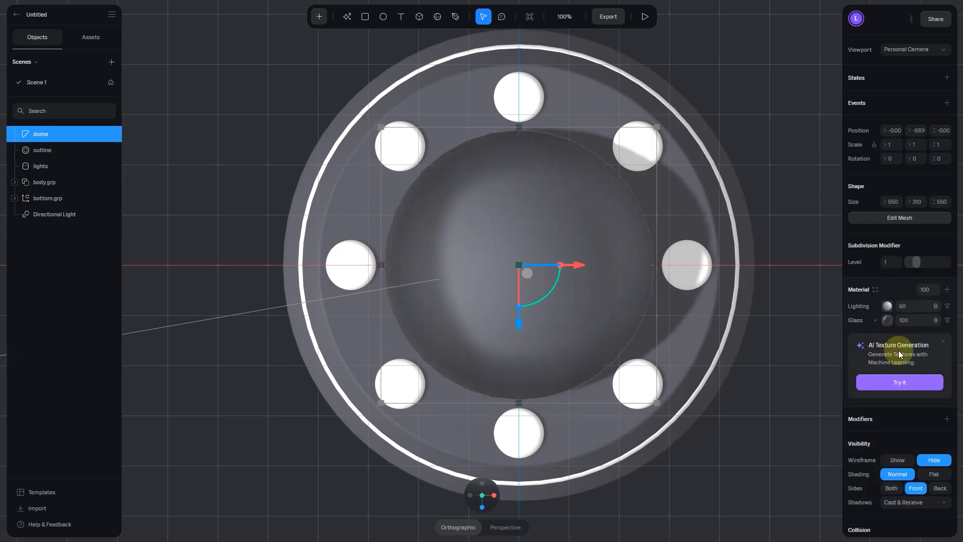
pyautogui.click(888, 323)
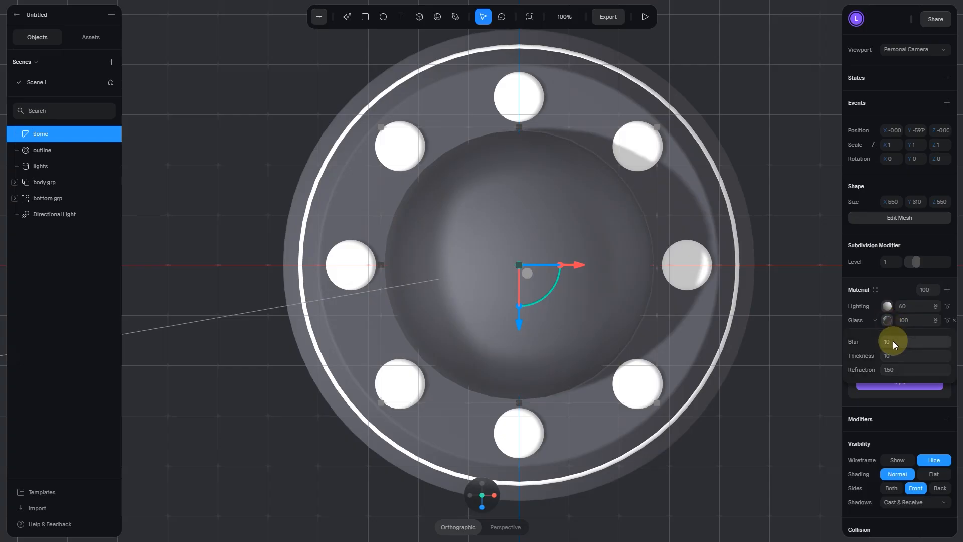
pyautogui.press('Return')
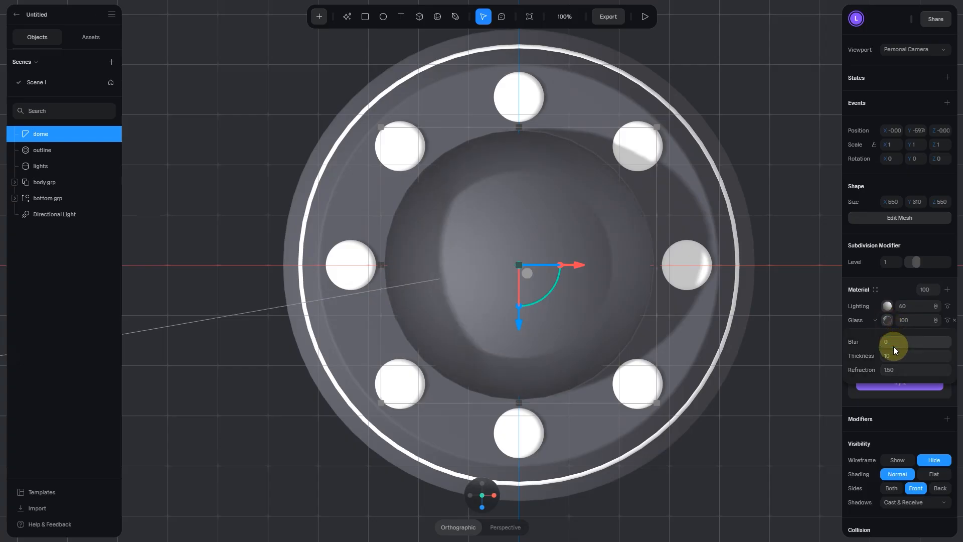
pyautogui.scroll(2, 725, 474)
pyautogui.moveTo(741, 484); pyautogui.dragTo(750, 430)
pyautogui.scroll(-2, 749, 430)
pyautogui.click(746, 464)
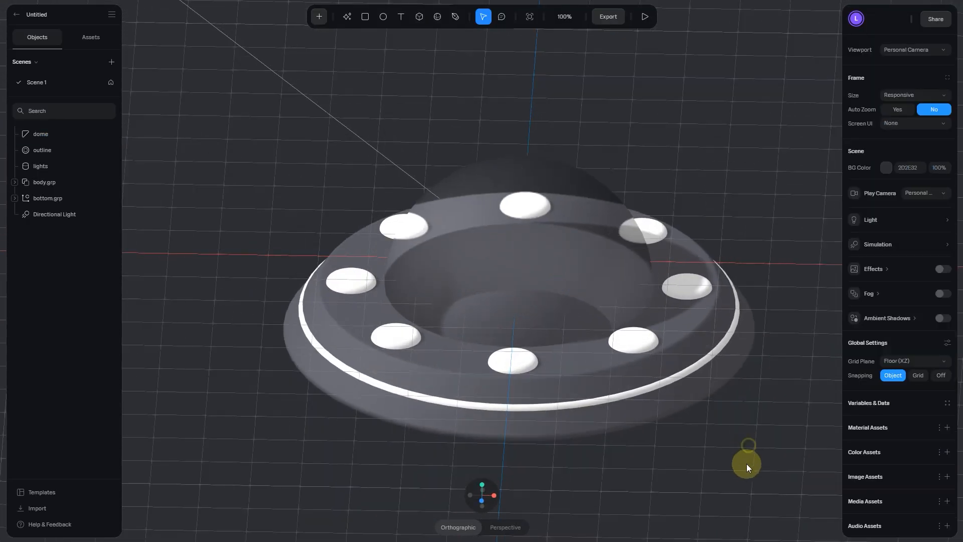
# Step: Draw a curved antenna path about 12 by 77 upward from the dome's top with the Pen tool in front view
pyautogui.moveTo(736, 473)
pyautogui.mouseDown()
pyautogui.moveTo(732, 445)
pyautogui.moveTo(731, 461)
pyautogui.mouseUp()
pyautogui.click(484, 498)
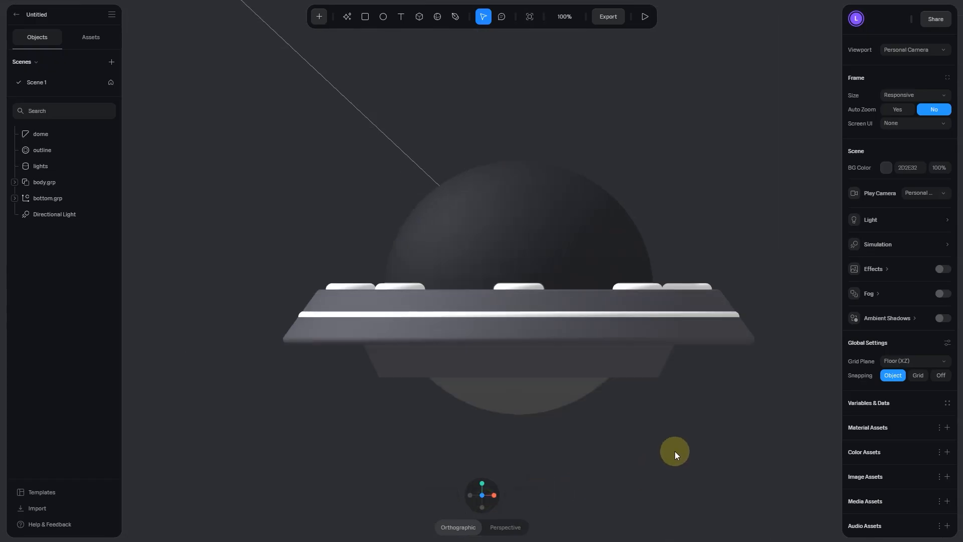
pyautogui.moveTo(675, 450); pyautogui.dragTo(590, 490, button='middle')
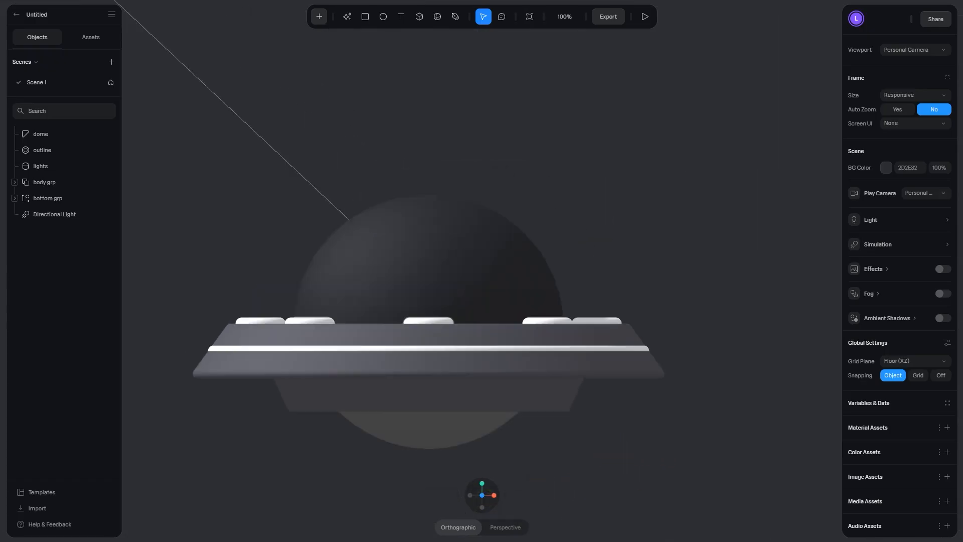
pyautogui.click(455, 17)
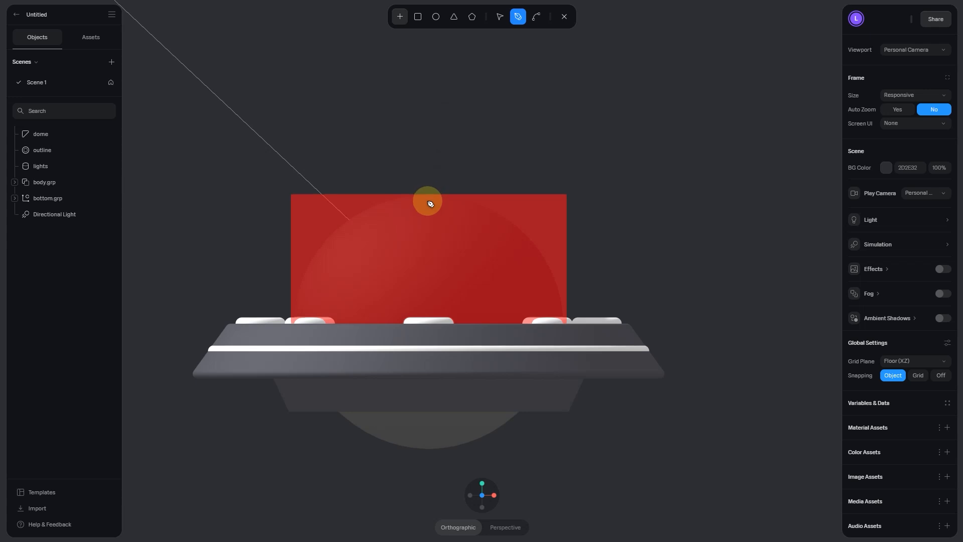
pyautogui.click(427, 200)
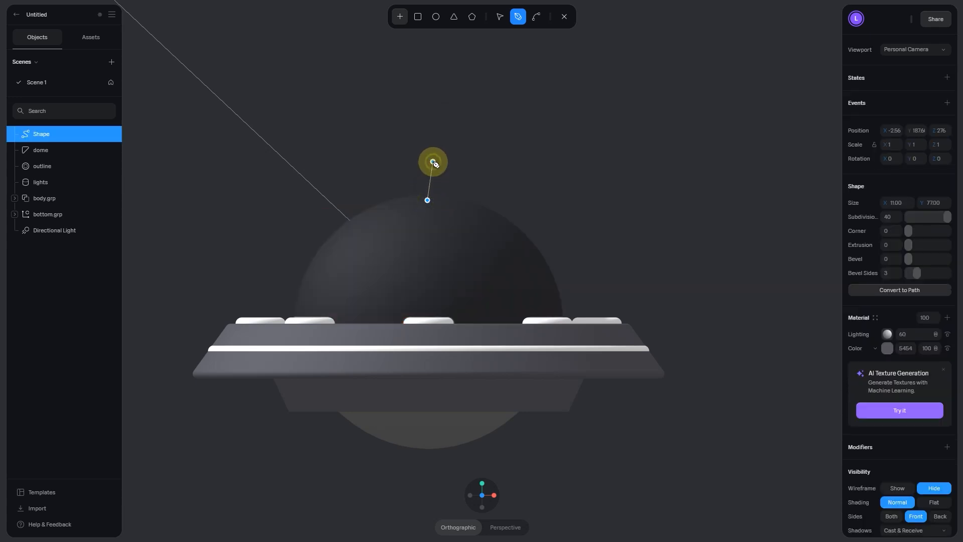
pyautogui.moveTo(439, 162); pyautogui.dragTo(445, 154)
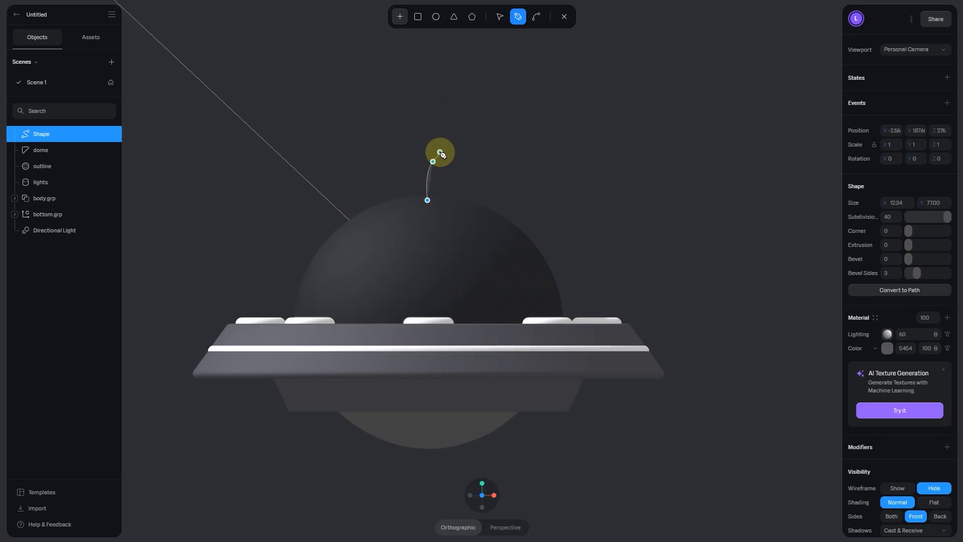
pyautogui.click(564, 16)
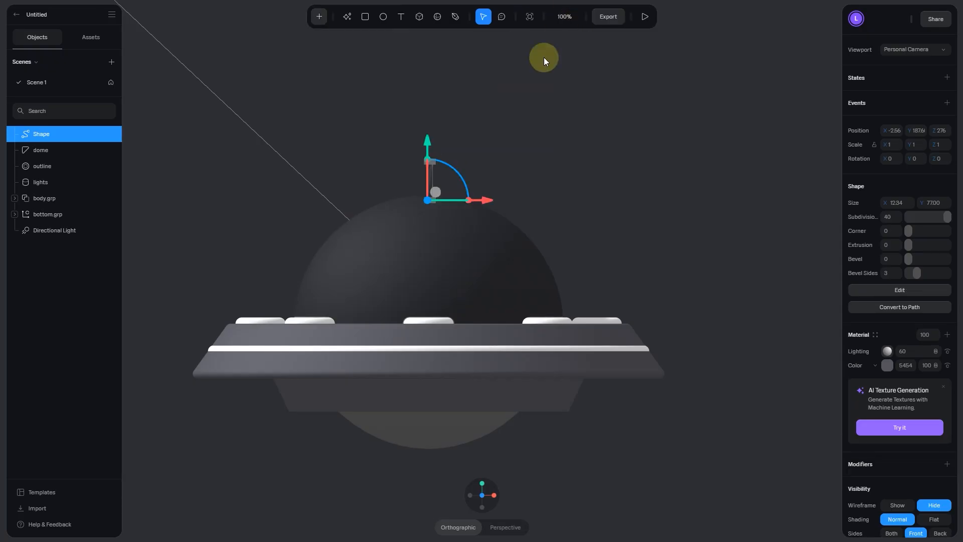
# Step: Color the antenna shape white and convert it to a path with a circular extrusion of size 10
pyautogui.scroll(5, 401, 131)
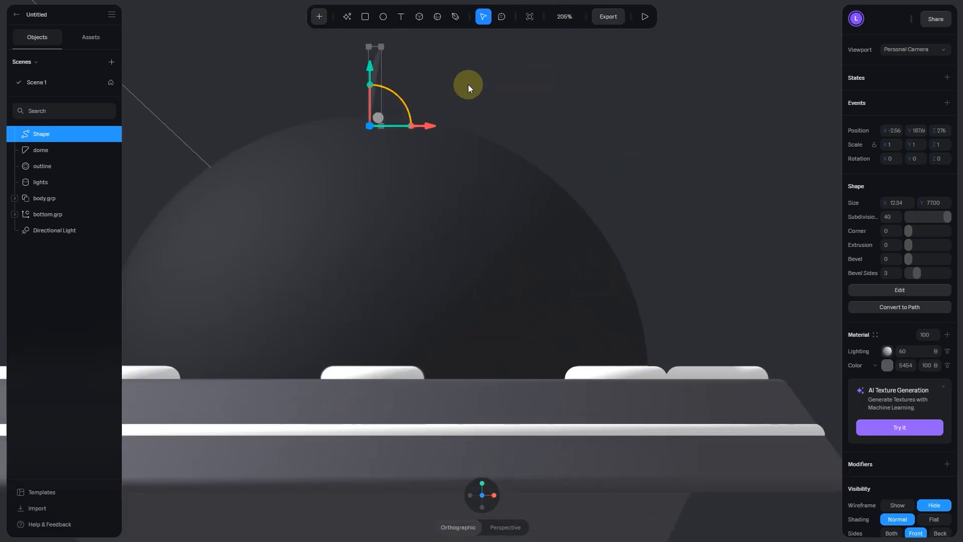
pyautogui.moveTo(503, 88); pyautogui.dragTo(575, 239, button='middle')
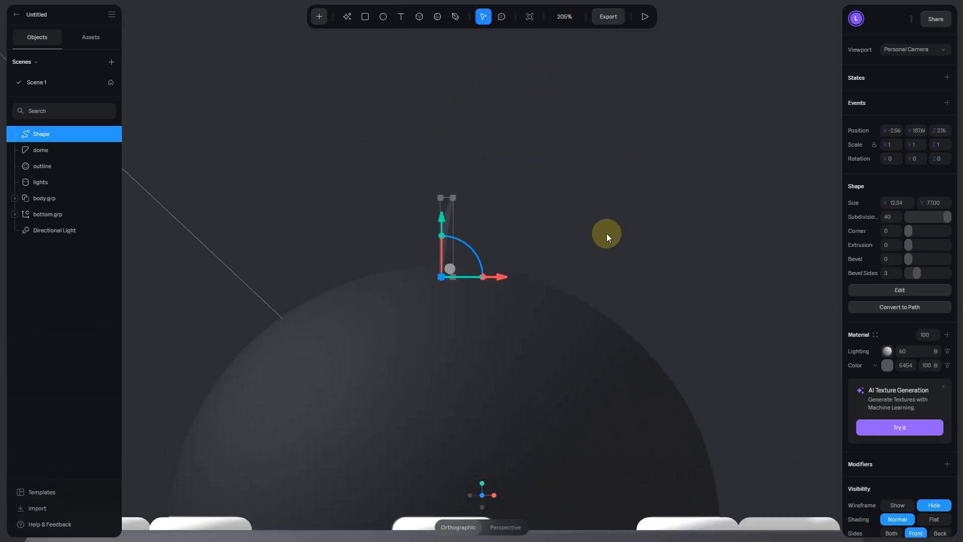
pyautogui.click(887, 365)
pyautogui.moveTo(873, 401); pyautogui.dragTo(802, 327)
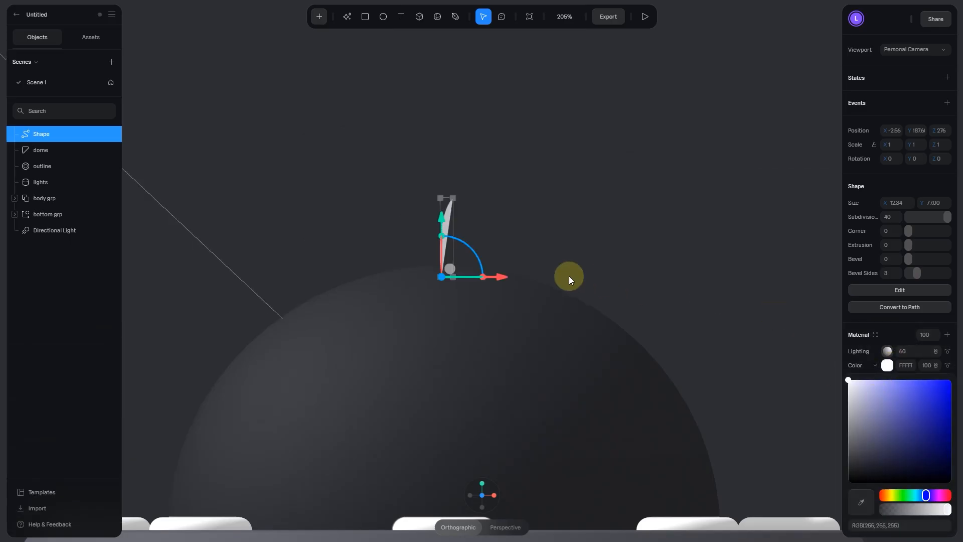
pyautogui.click(897, 308)
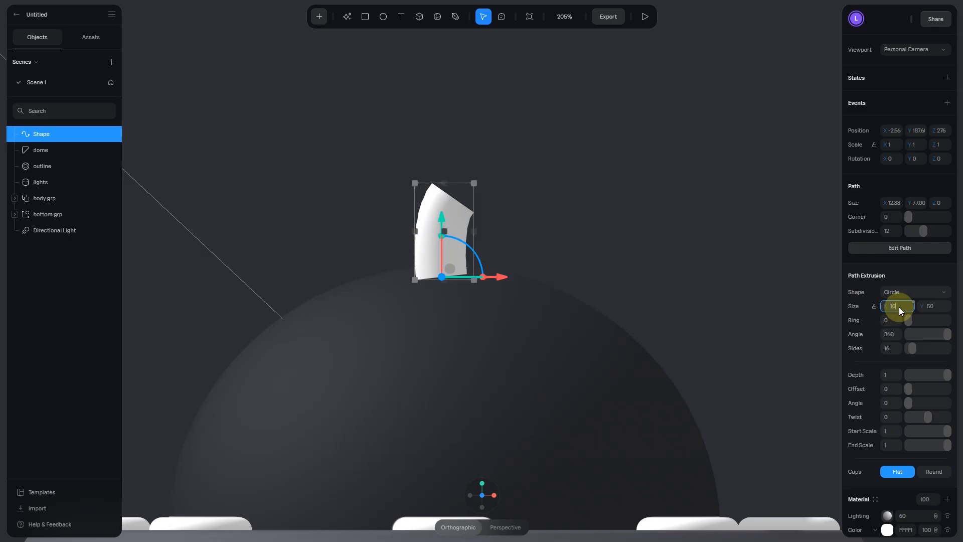
pyautogui.press('Return')
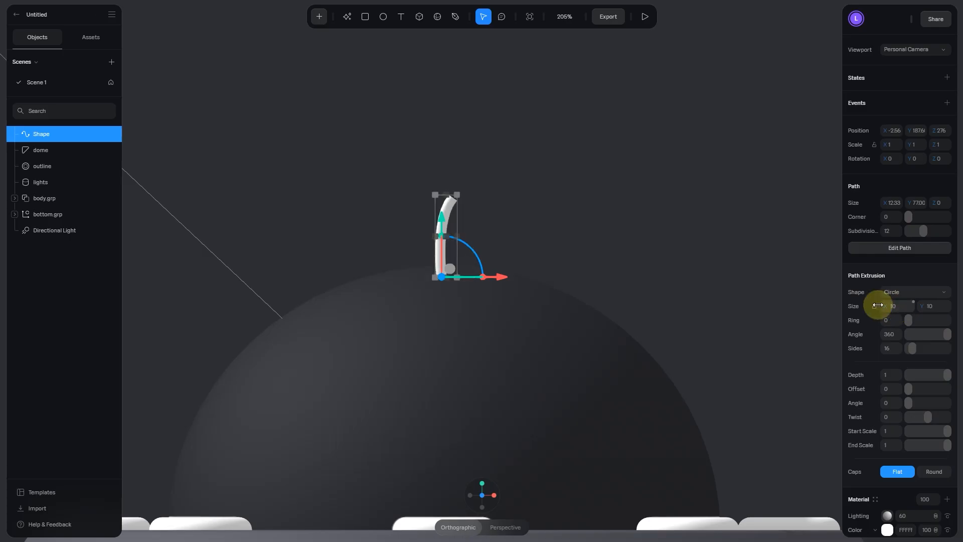
# Step: Move the antenna path along Z to the dome's center, at about Z -5
pyautogui.click(483, 487)
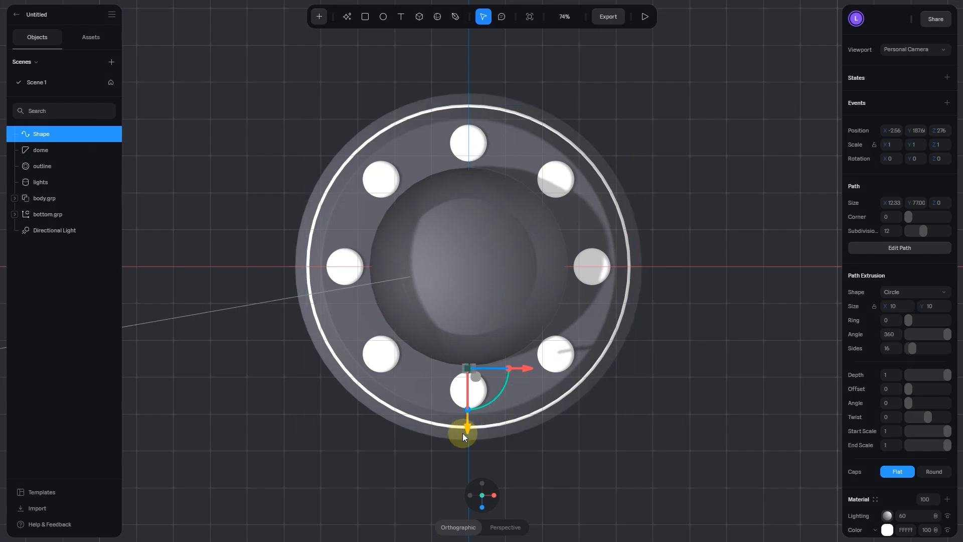
pyautogui.moveTo(469, 417); pyautogui.dragTo(467, 328)
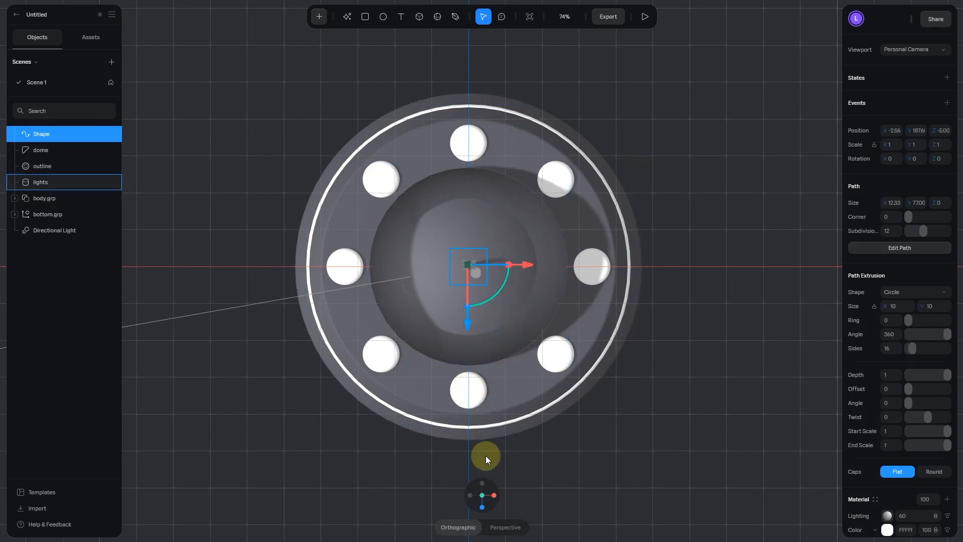
pyautogui.moveTo(485, 503); pyautogui.dragTo(535, 169)
pyautogui.click(535, 169)
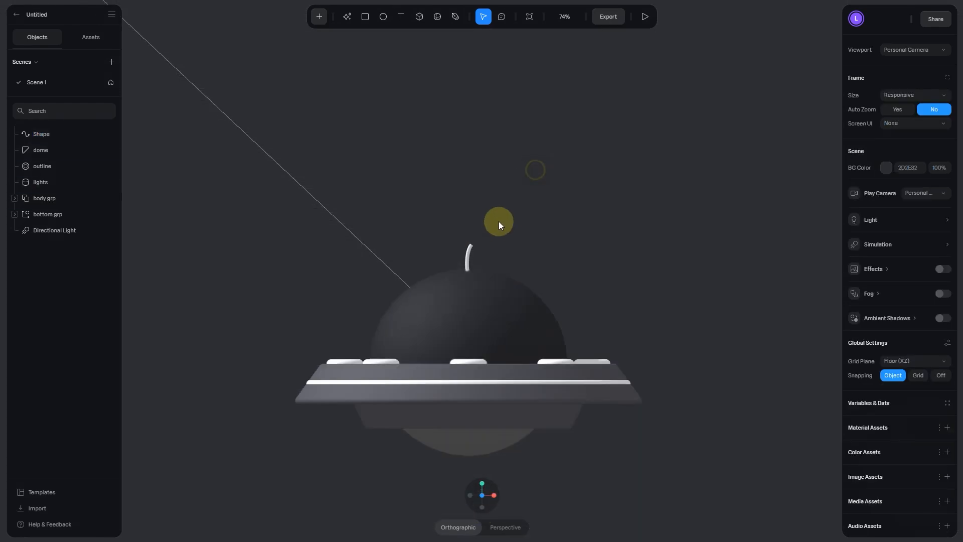
# Step: Give the antenna path's extrusion round caps
pyautogui.scroll(10, 499, 221)
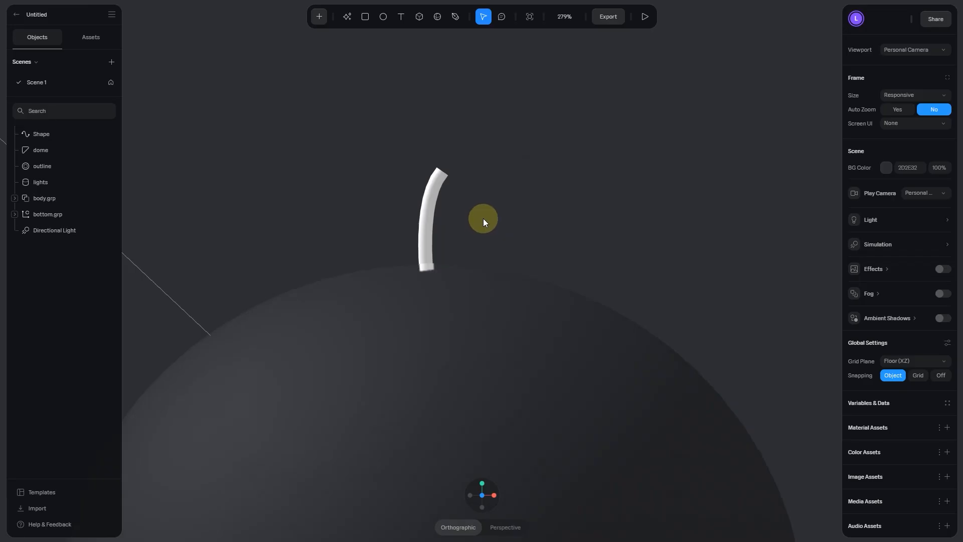
pyautogui.click(442, 176)
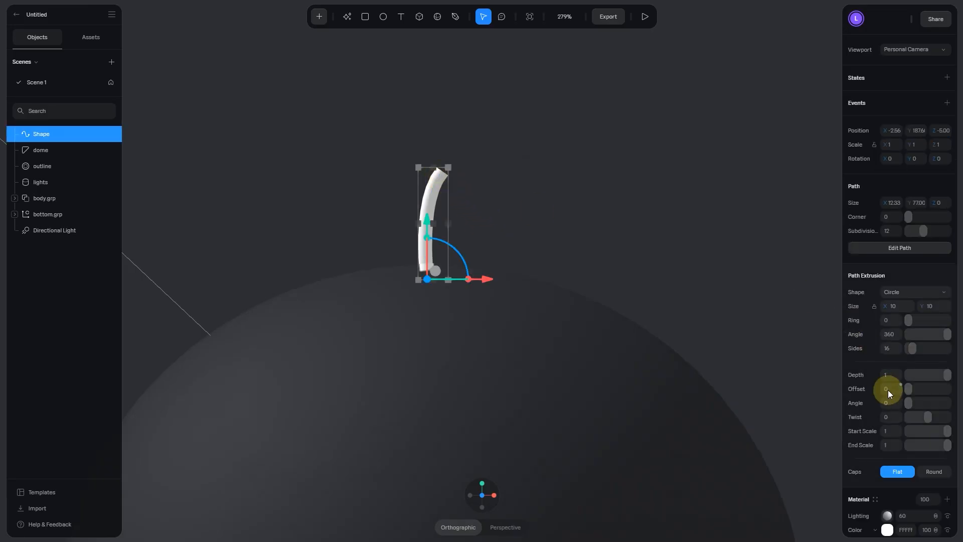
pyautogui.scroll(-3, 888, 390)
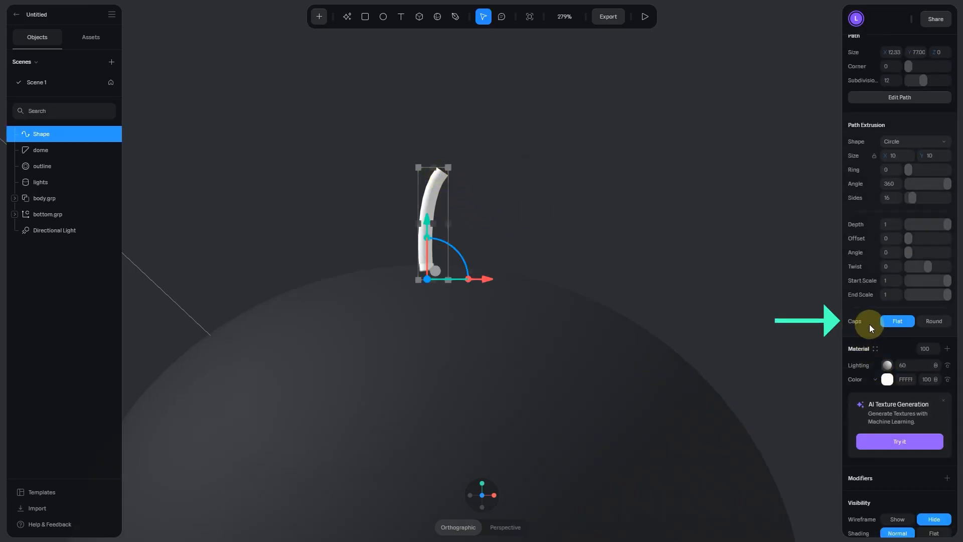
pyautogui.click(921, 321)
pyautogui.click(551, 183)
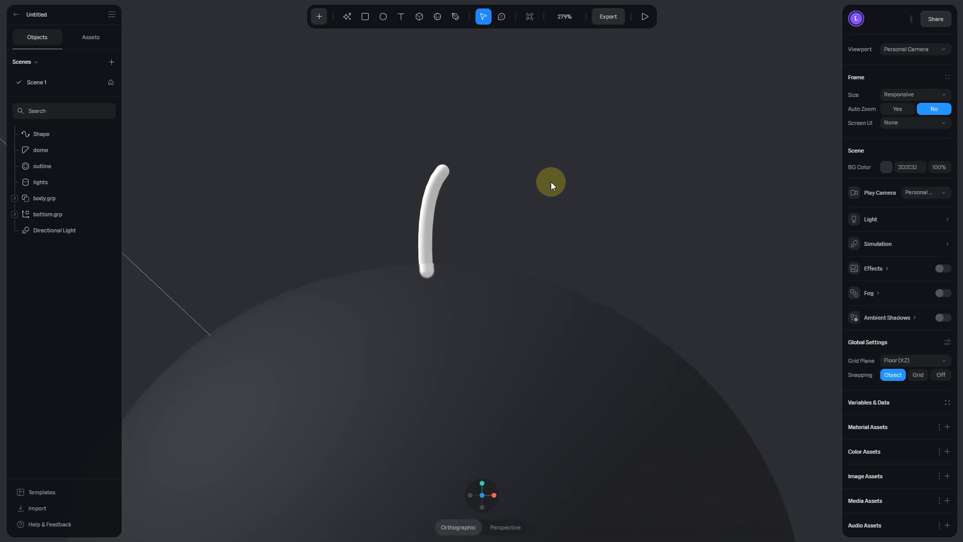
# Step: Add a sphere about 38 in size and place it on the antenna's tip at about X 9, Y 268
pyautogui.click(440, 17)
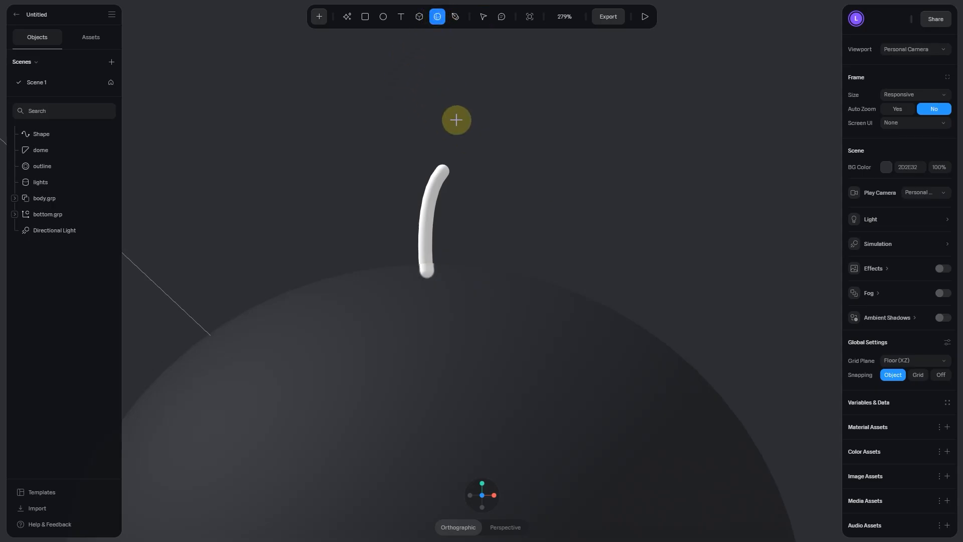
pyautogui.moveTo(460, 105)
pyautogui.mouseDown()
pyautogui.moveTo(513, 158)
pyautogui.moveTo(512, 132)
pyautogui.mouseUp()
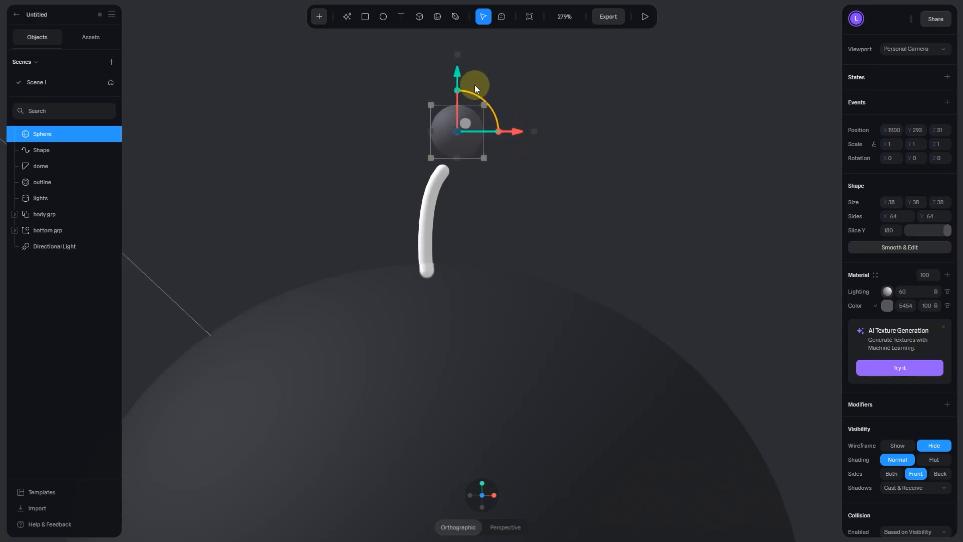
pyautogui.moveTo(451, 80); pyautogui.dragTo(449, 108)
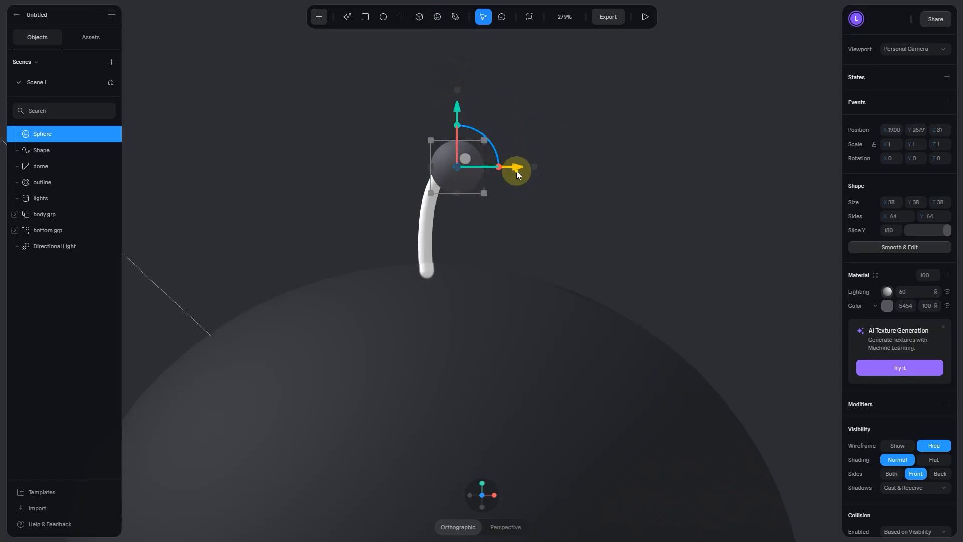
pyautogui.moveTo(516, 170); pyautogui.dragTo(502, 167)
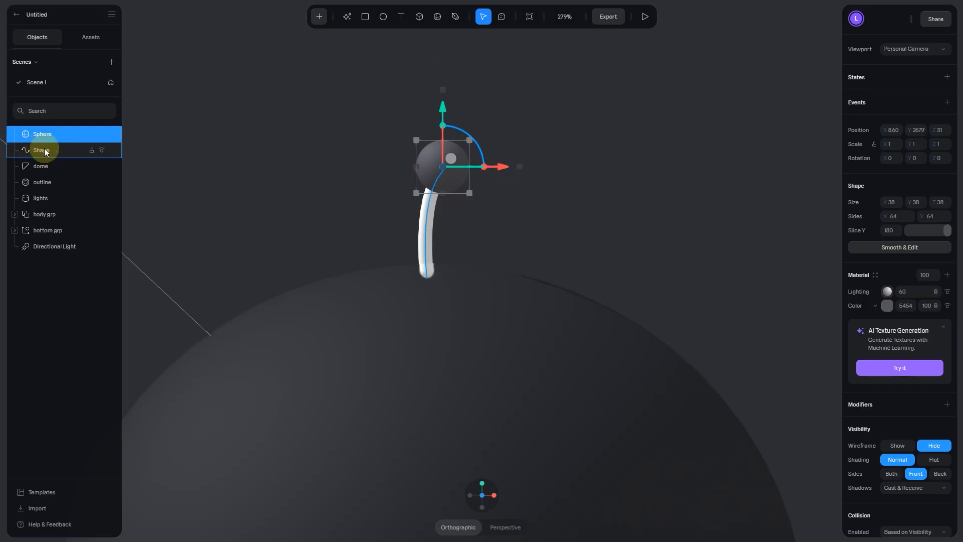
# Step: Rename the antenna path to "stick" and the sphere on its tip to "Toplight"
pyautogui.doubleClick(60, 150)
pyautogui.write('stic')
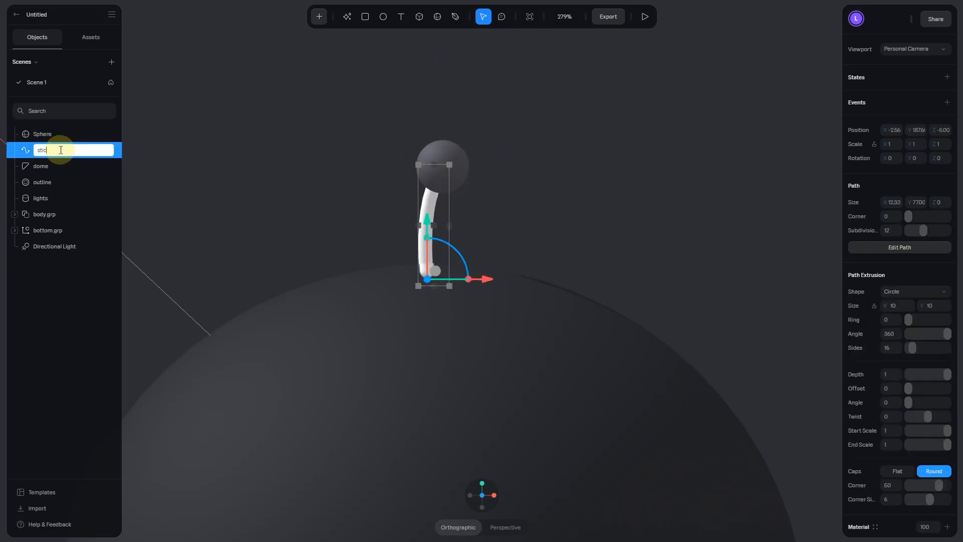
pyautogui.write('k')
pyautogui.press('Return')
pyautogui.doubleClick(59, 135)
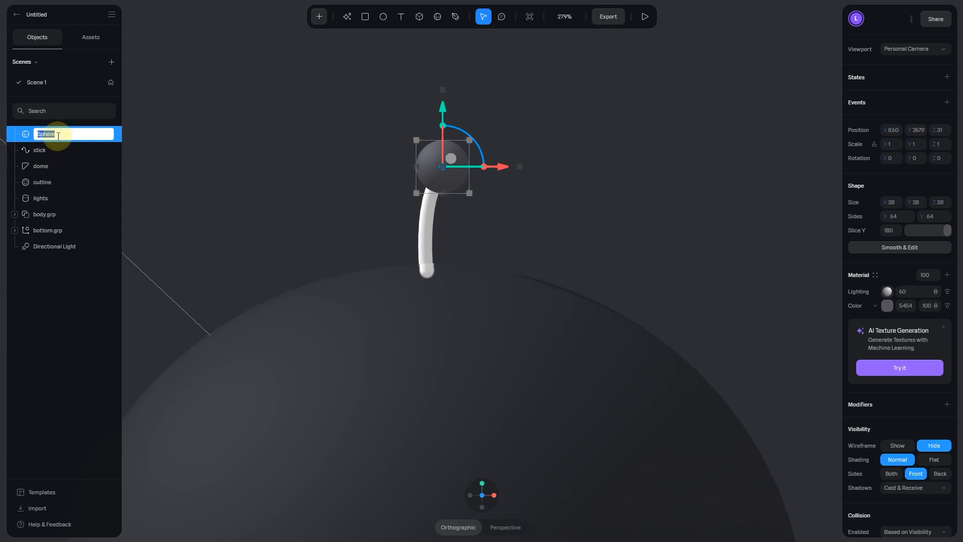
pyautogui.write('Toplight')
pyautogui.press('Return')
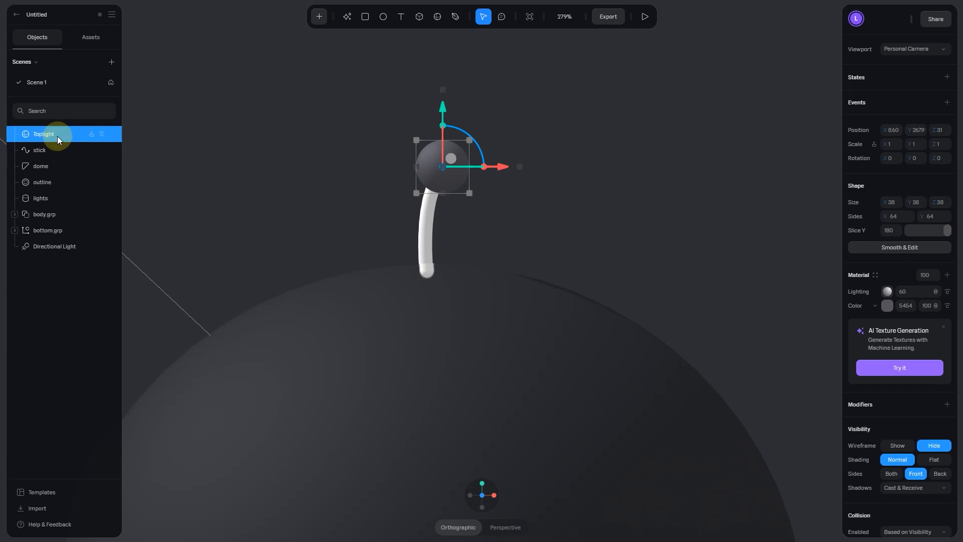
# Step: Move the Toplight sphere along Z to about -5 and along X to about 8.5, centering it on the stick's end
pyautogui.keyDown('alt'); pyautogui.moveTo(513, 228); pyautogui.dragTo(535, 221); pyautogui.keyUp('alt')
pyautogui.click(523, 202)
pyautogui.scroll(6, 514, 200)
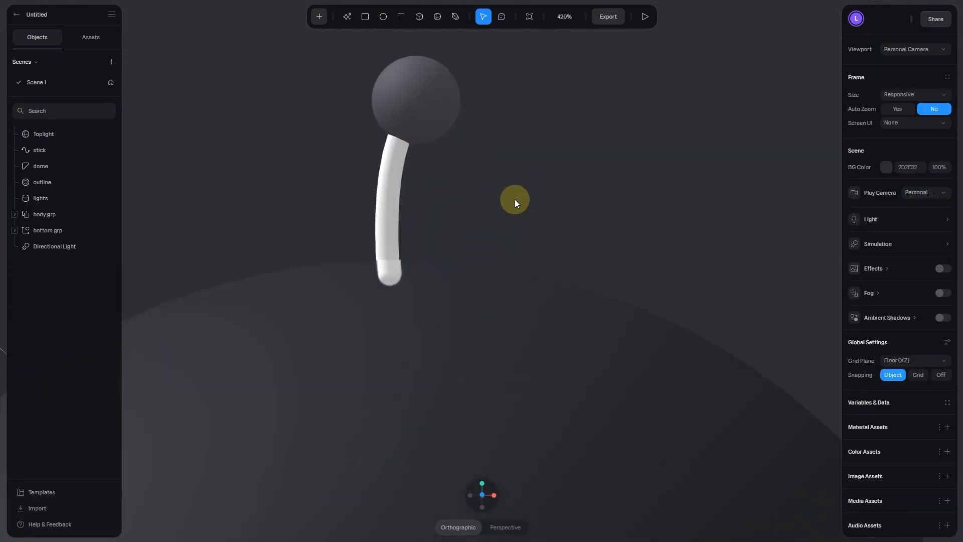
pyautogui.moveTo(497, 163); pyautogui.dragTo(562, 261, button='middle')
pyautogui.click(488, 179)
pyautogui.scroll(-1, 489, 179)
pyautogui.scroll(5, 490, 179)
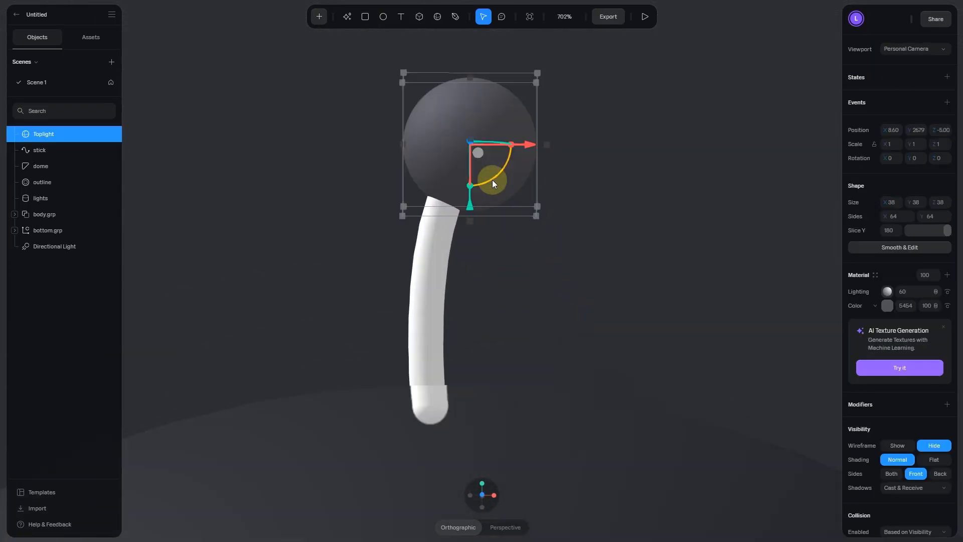
pyautogui.scroll(-5, 568, 153)
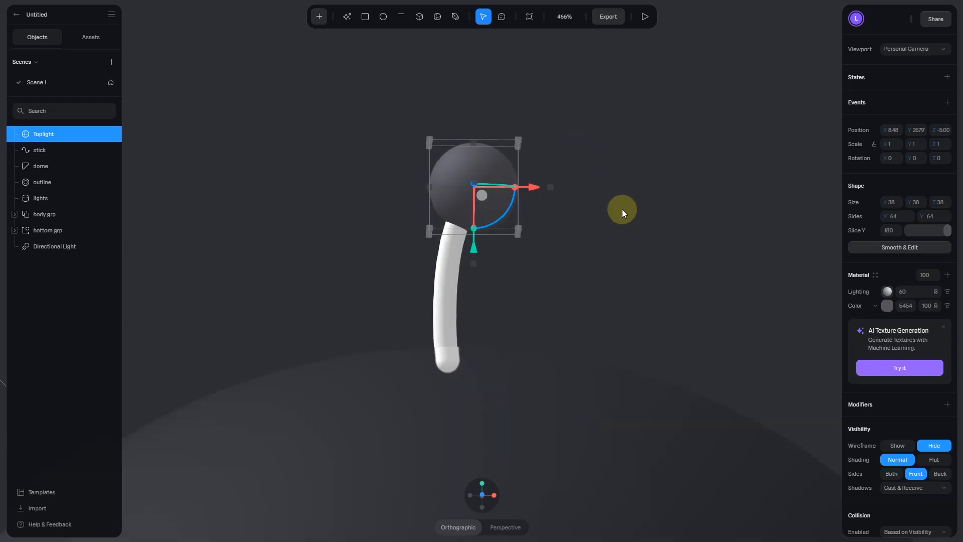
pyautogui.click(622, 210)
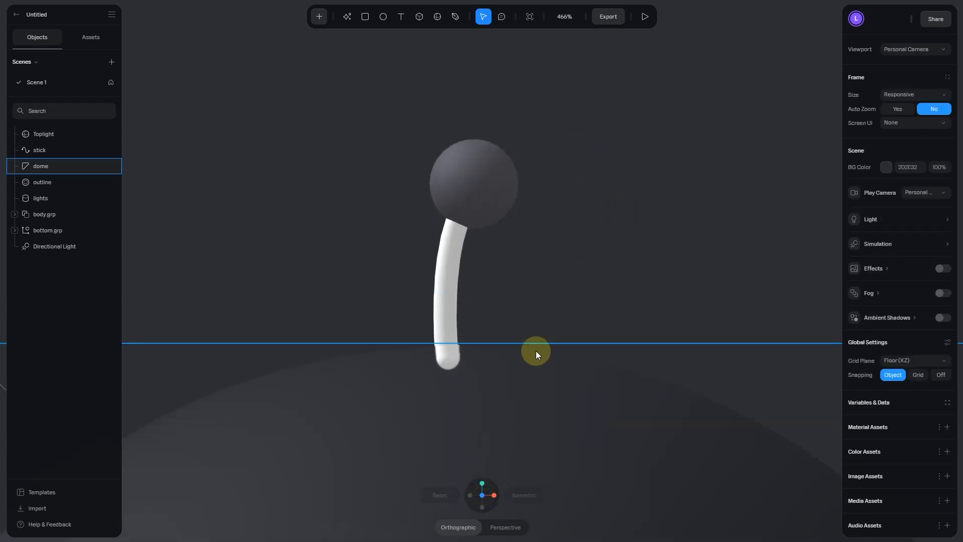
# Step: Edit the stick's path so it bows outward more, and set its extrusion size to 8
pyautogui.click(447, 288)
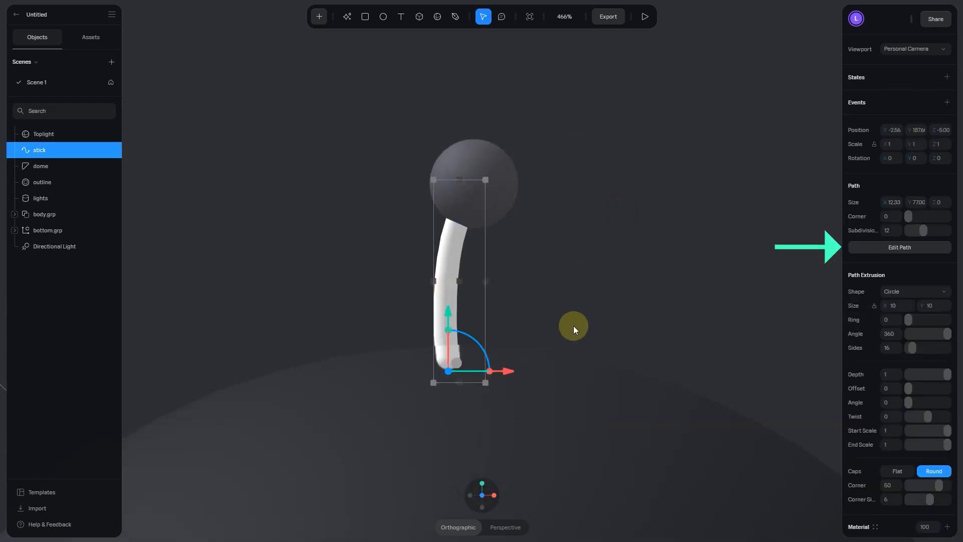
pyautogui.click(874, 248)
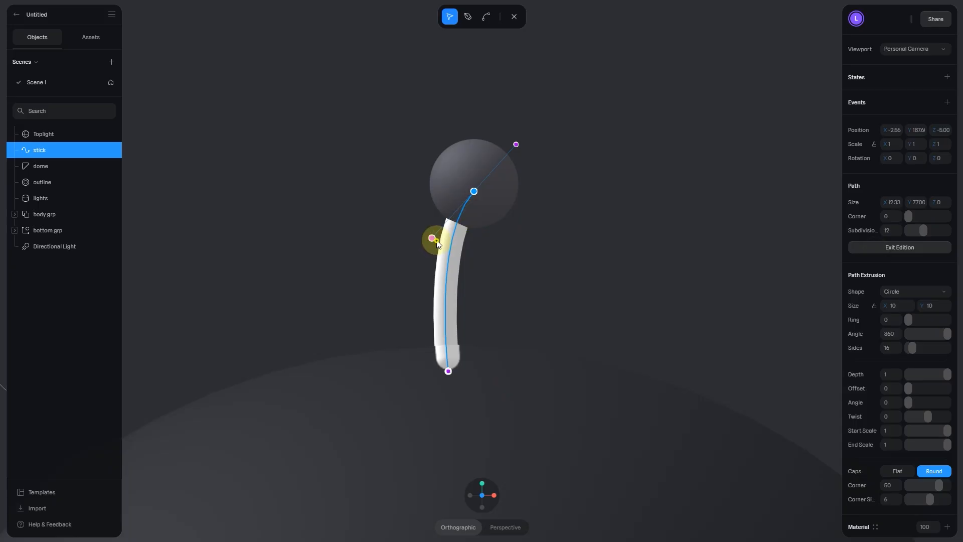
pyautogui.moveTo(432, 237); pyautogui.dragTo(414, 270)
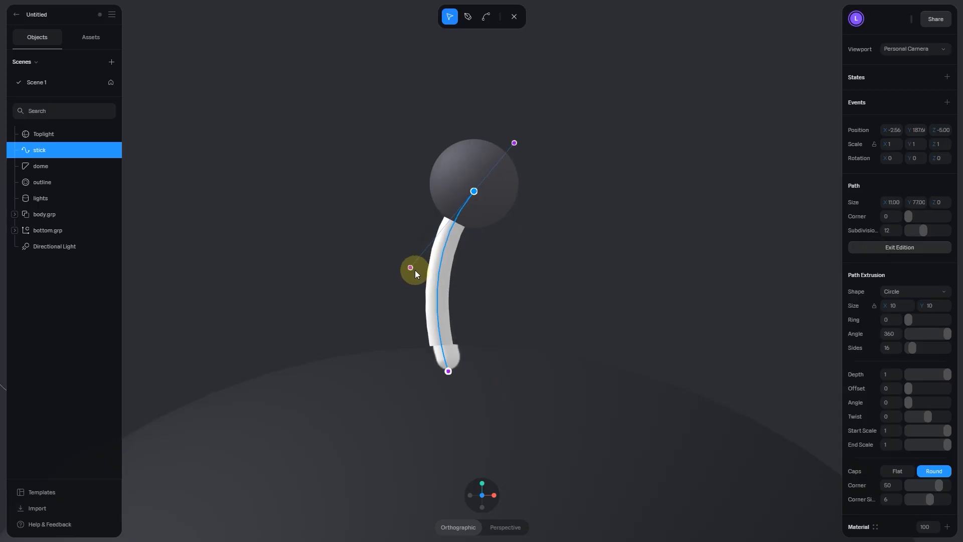
pyautogui.click(605, 233)
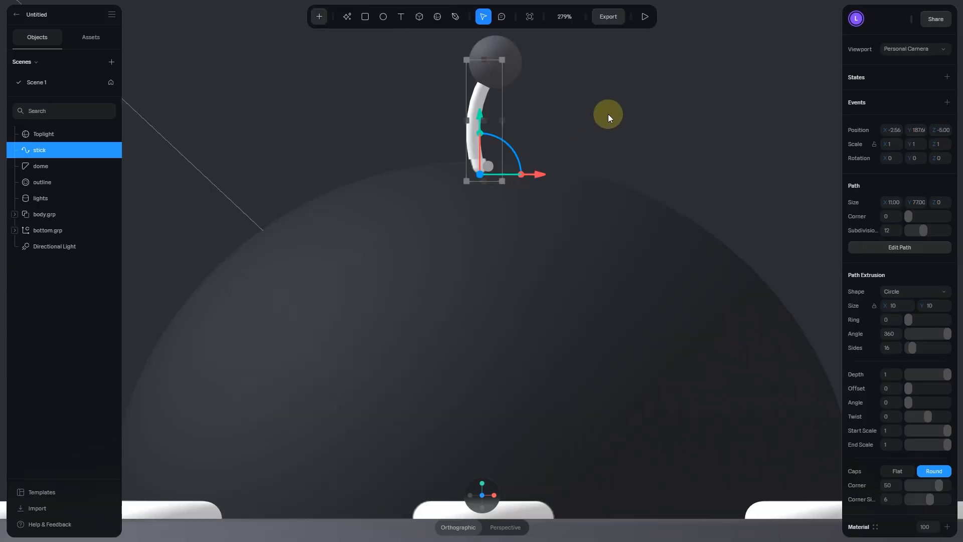
pyautogui.click(897, 307)
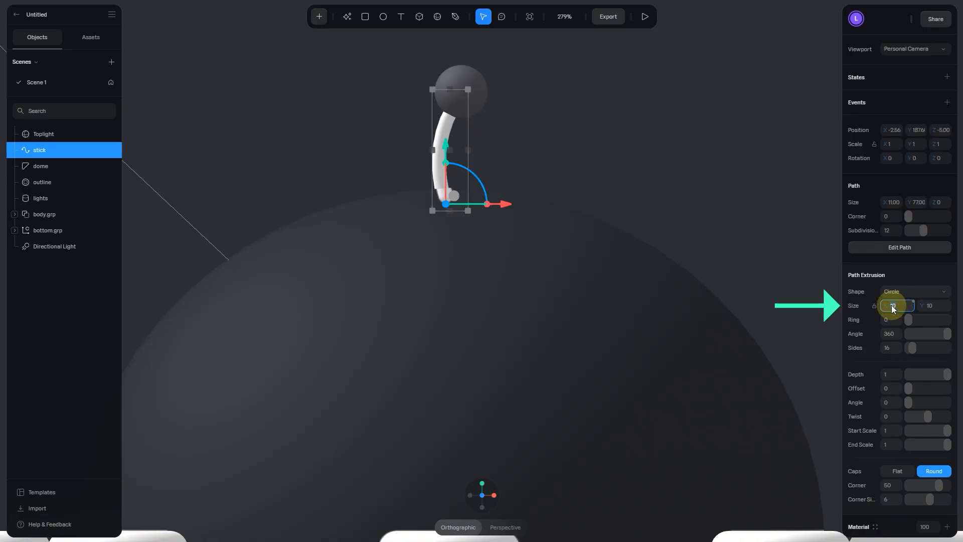
# Step: Group the Toplight and stick together and shift the group along X to about 23
pyautogui.keyDown('shift'); pyautogui.click(482, 99); pyautogui.keyUp('shift')
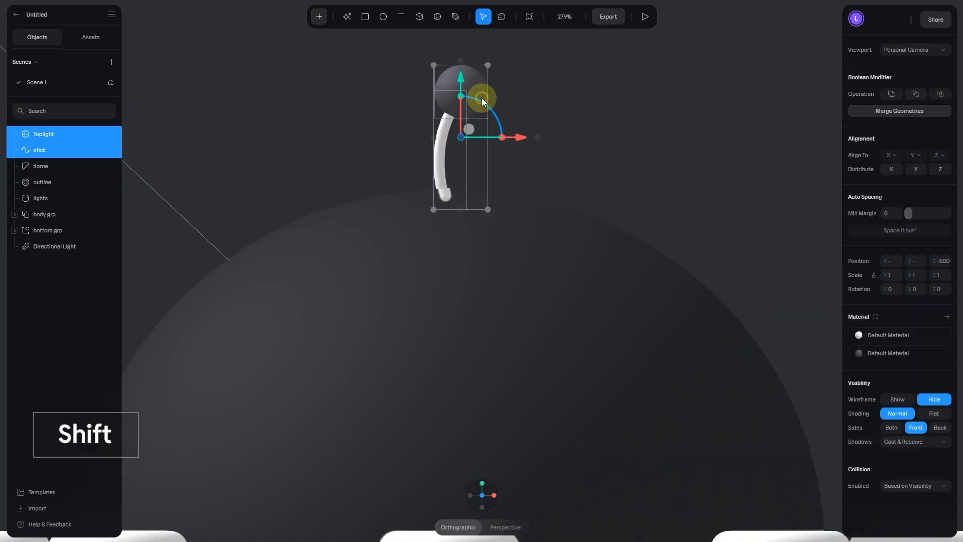
pyautogui.hotkey('ctrl', 'g')
pyautogui.moveTo(531, 136); pyautogui.dragTo(534, 138)
pyautogui.scroll(-3, 535, 138)
pyautogui.click(674, 209)
pyautogui.moveTo(673, 210); pyautogui.dragTo(651, 219, button='middle')
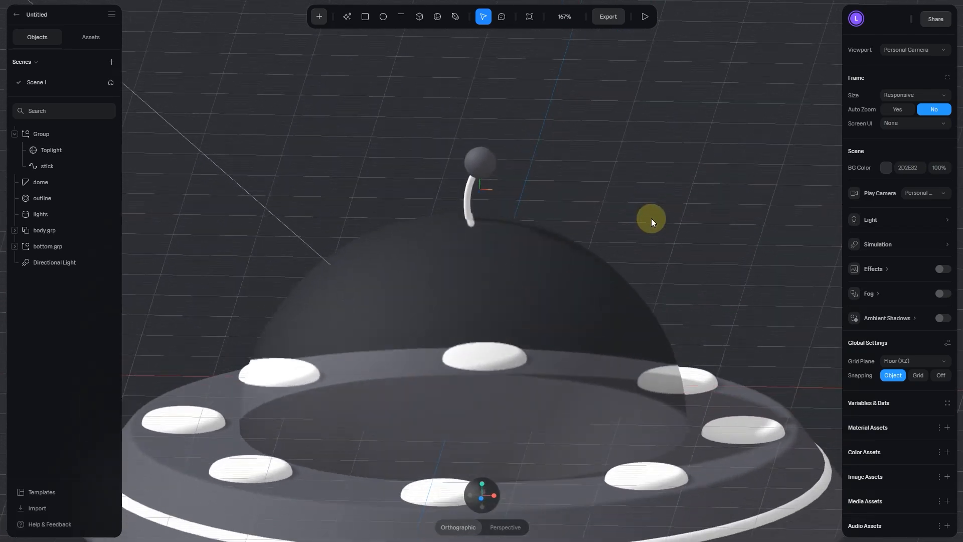
# Step: Tilt the antenna group on the dome by setting its Z rotation to -4
pyautogui.click(485, 175)
pyautogui.moveTo(508, 163); pyautogui.dragTo(540, 194)
pyautogui.click(944, 159)
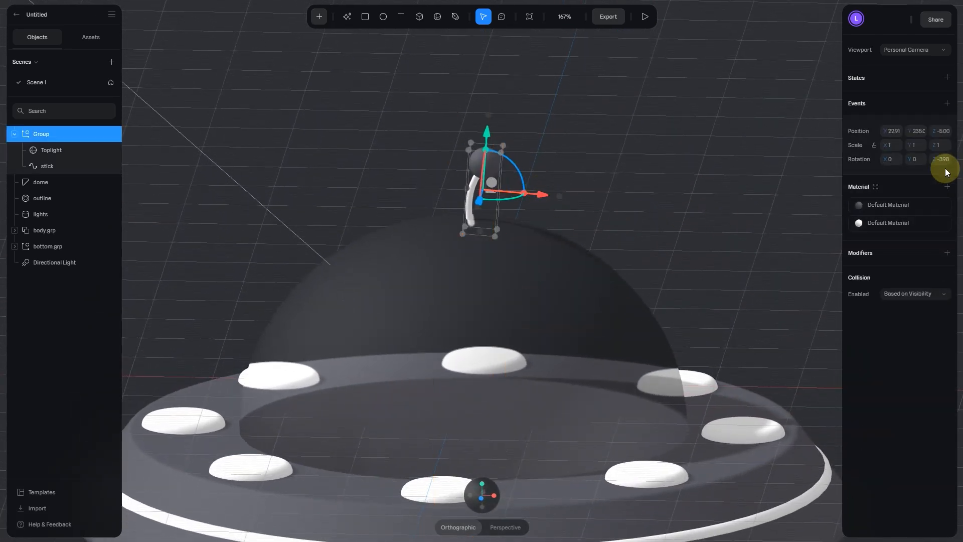
pyautogui.press('Return')
pyautogui.click(481, 497)
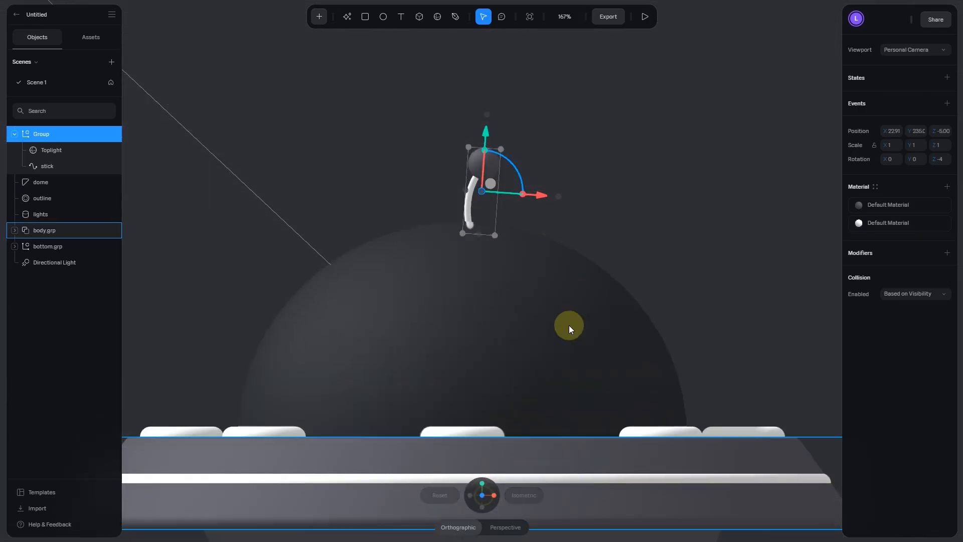
pyautogui.click(624, 210)
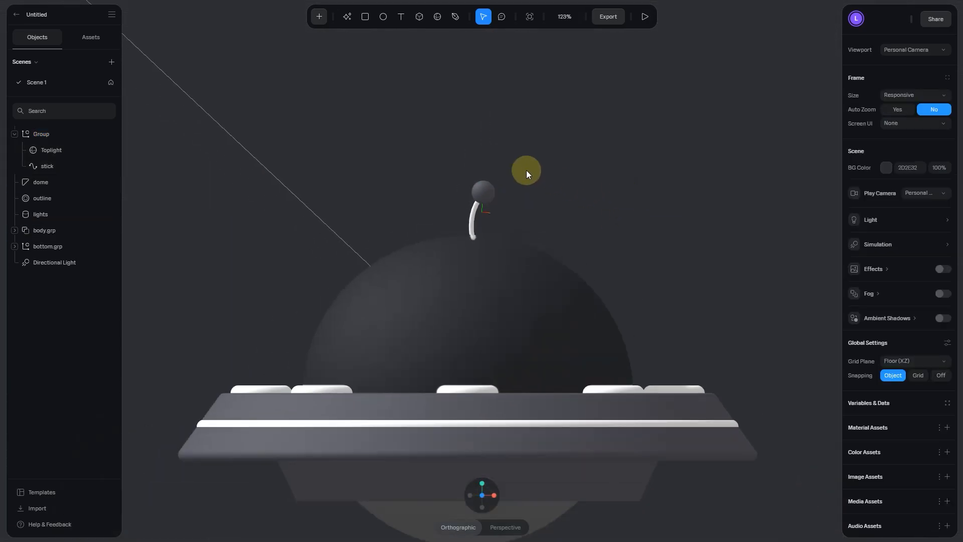
# Step: Rotate the antenna group to about X -165, Y -66, Z -172 and shift it to about X 19.7, Z -6.2
pyautogui.scroll(2, 537, 141)
pyautogui.click(501, 149)
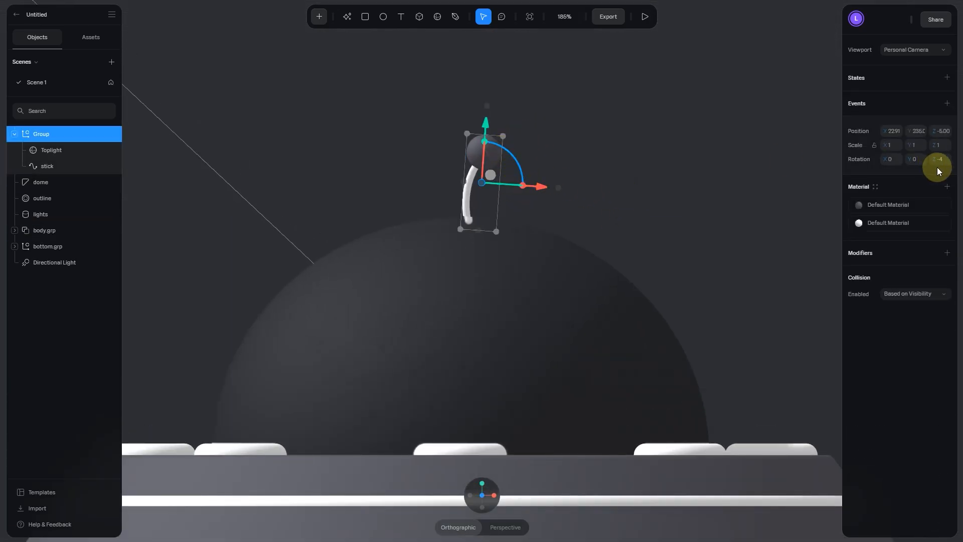
pyautogui.moveTo(522, 185)
pyautogui.mouseDown()
pyautogui.moveTo(464, 194)
pyautogui.moveTo(508, 187)
pyautogui.mouseUp()
pyautogui.hotkey('ctrl', 'z')
pyautogui.moveTo(907, 159); pyautogui.dragTo(913, 159)
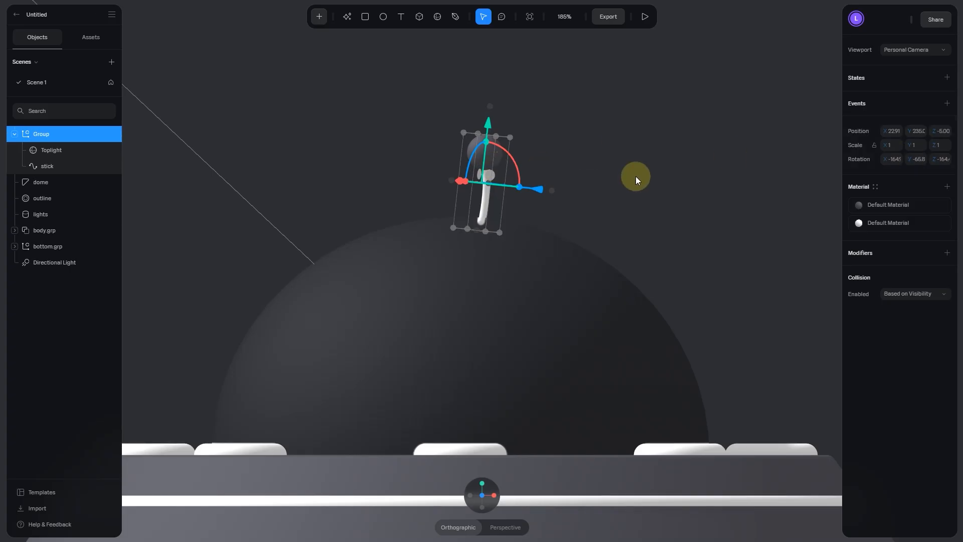
pyautogui.moveTo(534, 188); pyautogui.dragTo(531, 187)
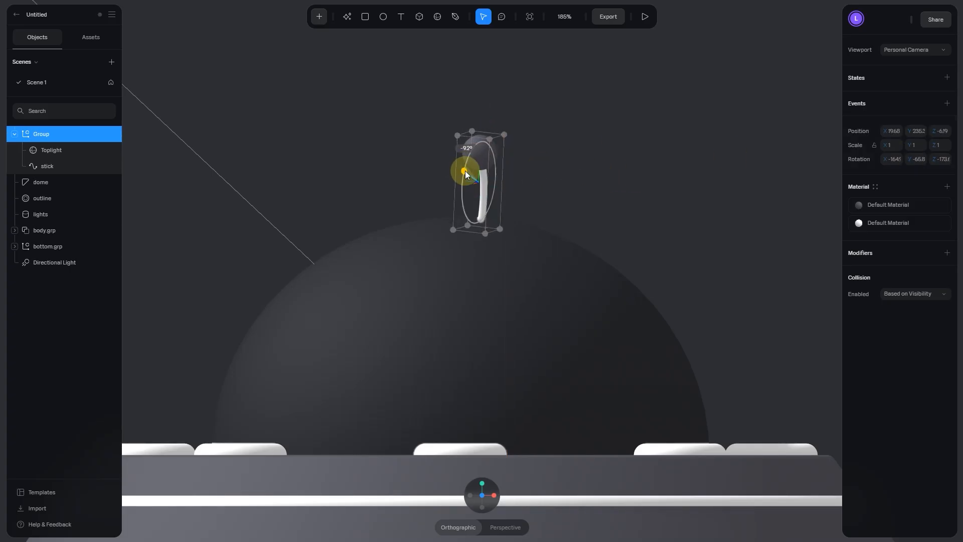
pyautogui.click(603, 126)
# Step: Set the Toplight sphere's size to 60 on all axes
pyautogui.doubleClick(490, 146)
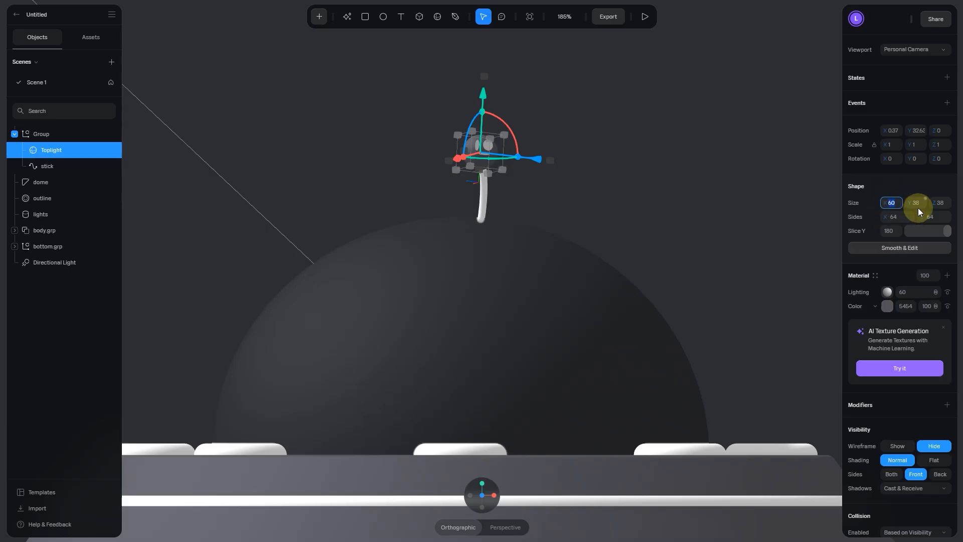
pyautogui.click(918, 206)
pyautogui.write('60')
pyautogui.click(943, 205)
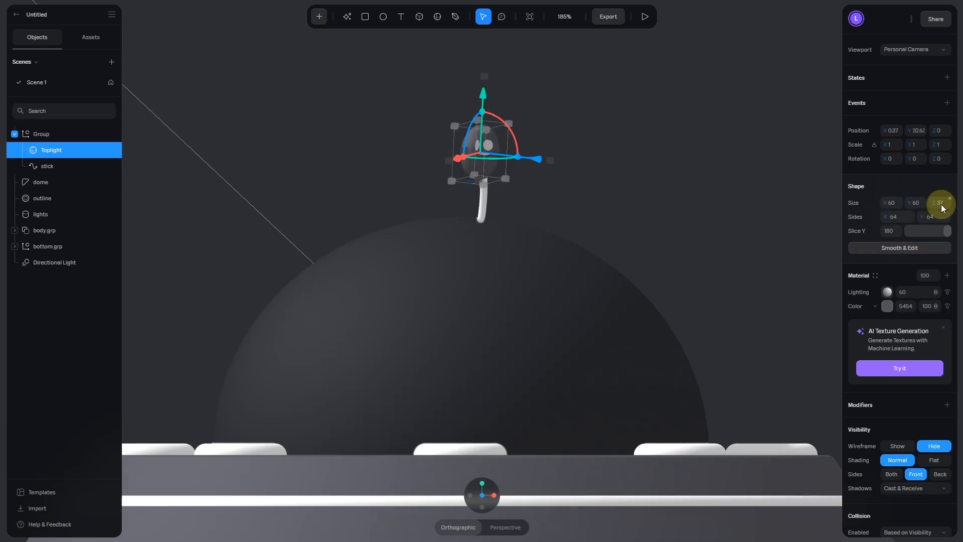
pyautogui.click(564, 131)
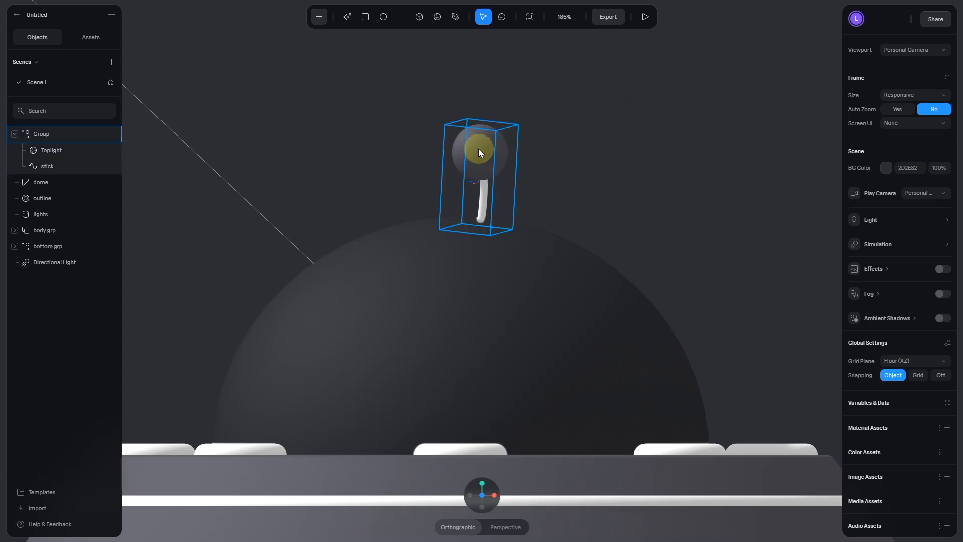
# Step: Set the stick's path extrusion size to 12
pyautogui.click(54, 166)
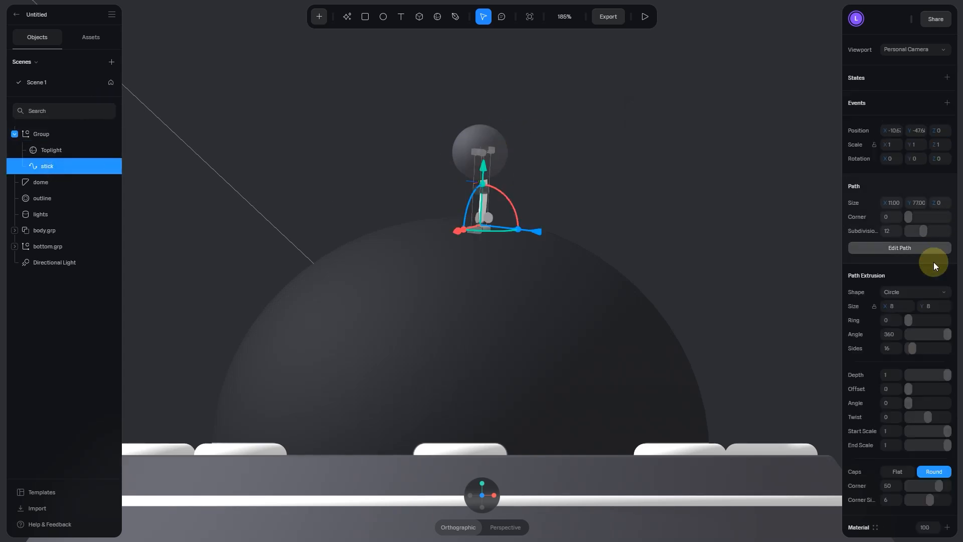
pyautogui.click(899, 307)
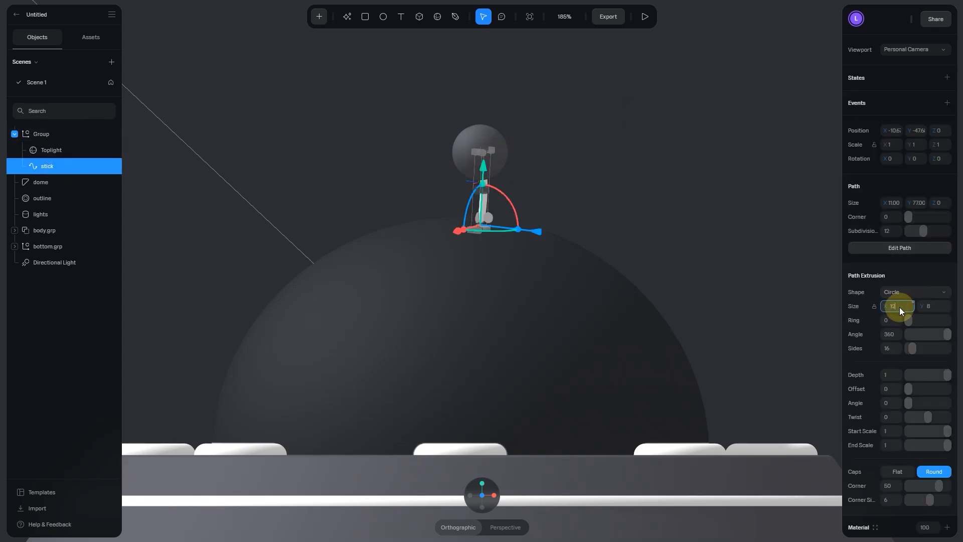
pyautogui.write('12')
pyautogui.press('Return')
pyautogui.click(629, 168)
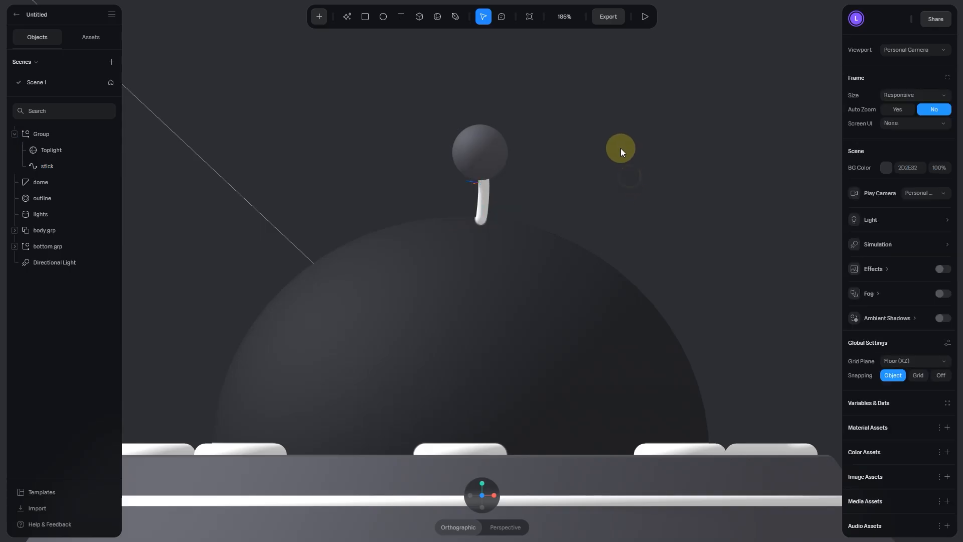
# Step: Edit the stick's path, adjusting its curve handle and lowering its base point to about Y -5.4, into the dome
pyautogui.click(52, 161)
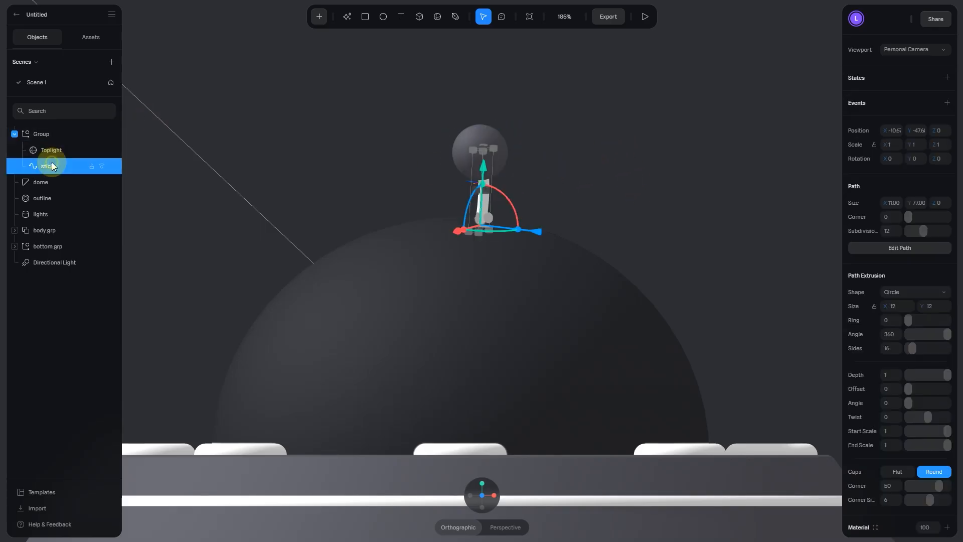
pyautogui.click(900, 247)
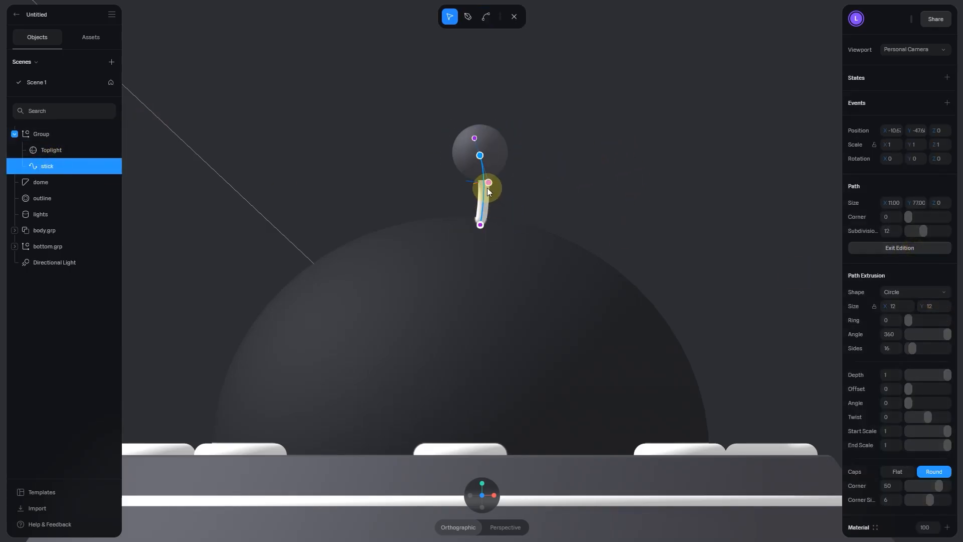
pyautogui.moveTo(479, 183); pyautogui.dragTo(486, 189)
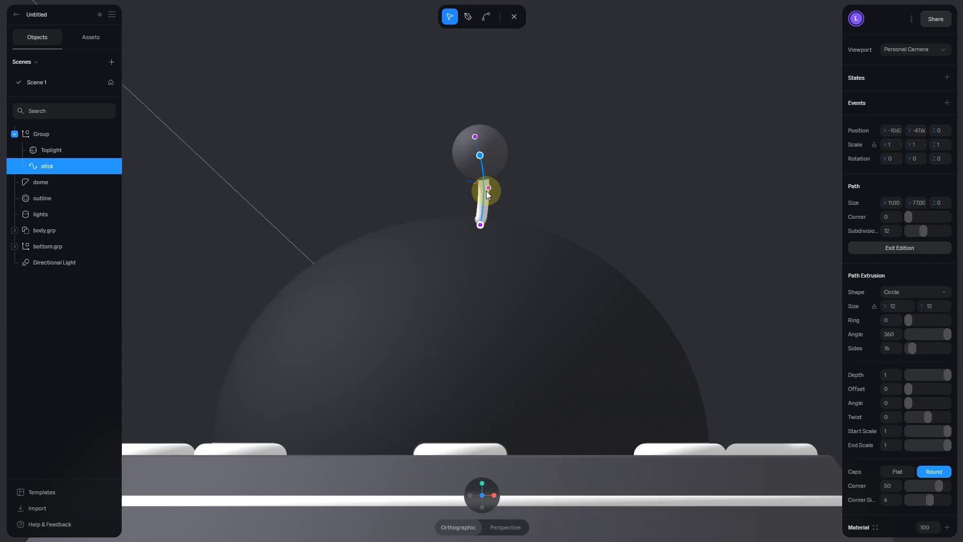
pyautogui.click(480, 228)
pyautogui.moveTo(478, 227); pyautogui.dragTo(481, 229)
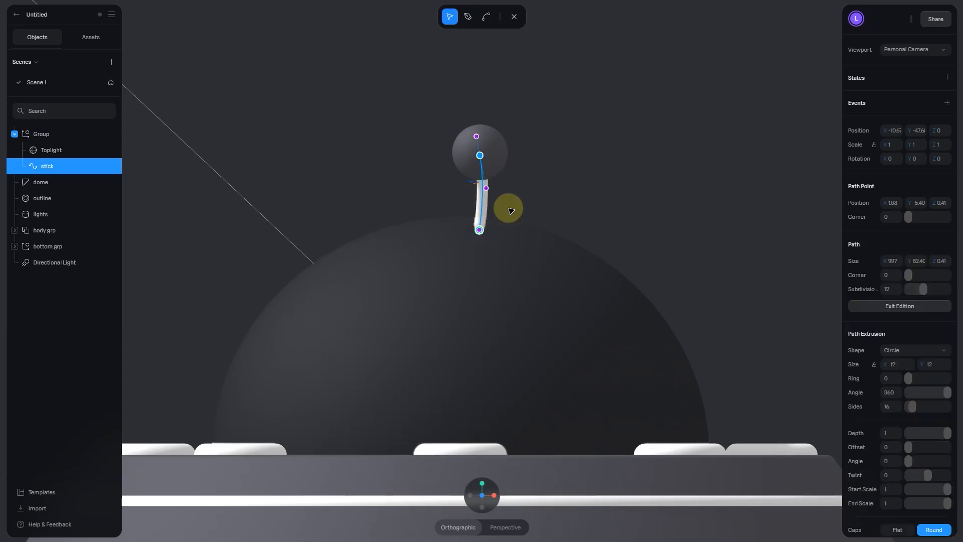
pyautogui.click(566, 144)
pyautogui.moveTo(566, 144); pyautogui.dragTo(650, 187)
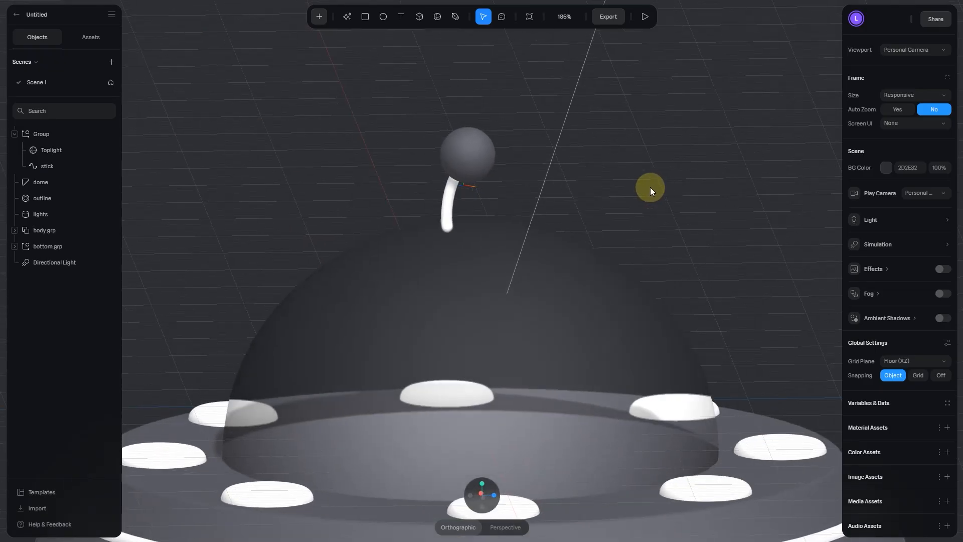
pyautogui.click(482, 483)
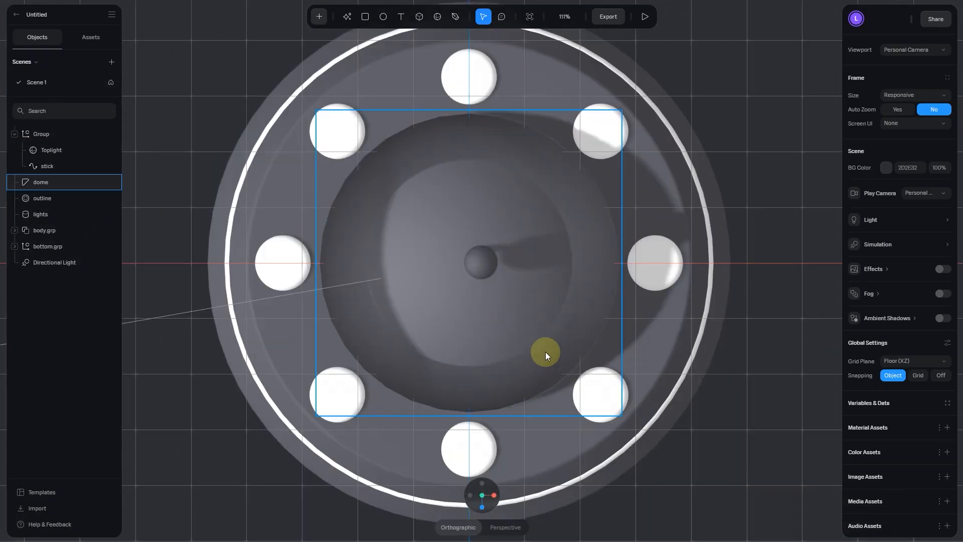
pyautogui.moveTo(546, 351); pyautogui.dragTo(546, 309)
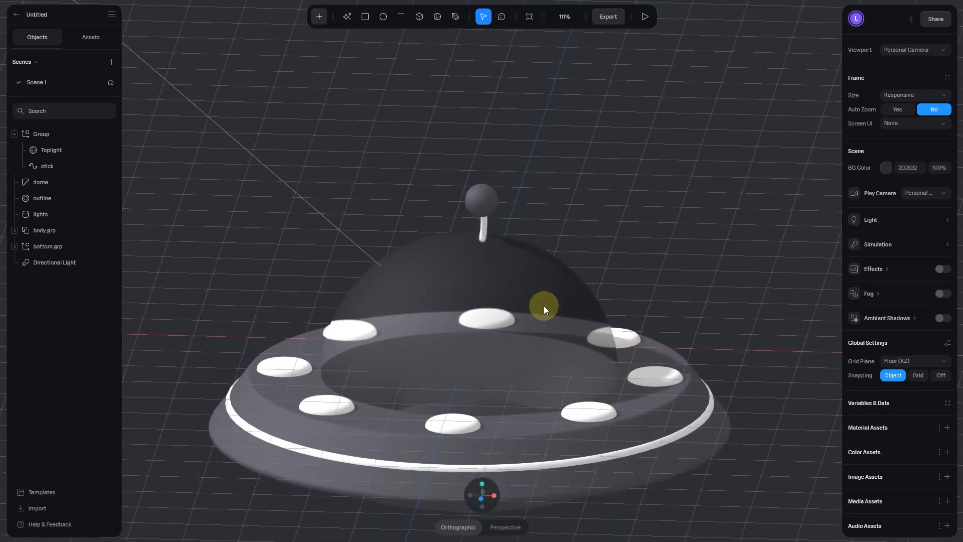
pyautogui.click(544, 304)
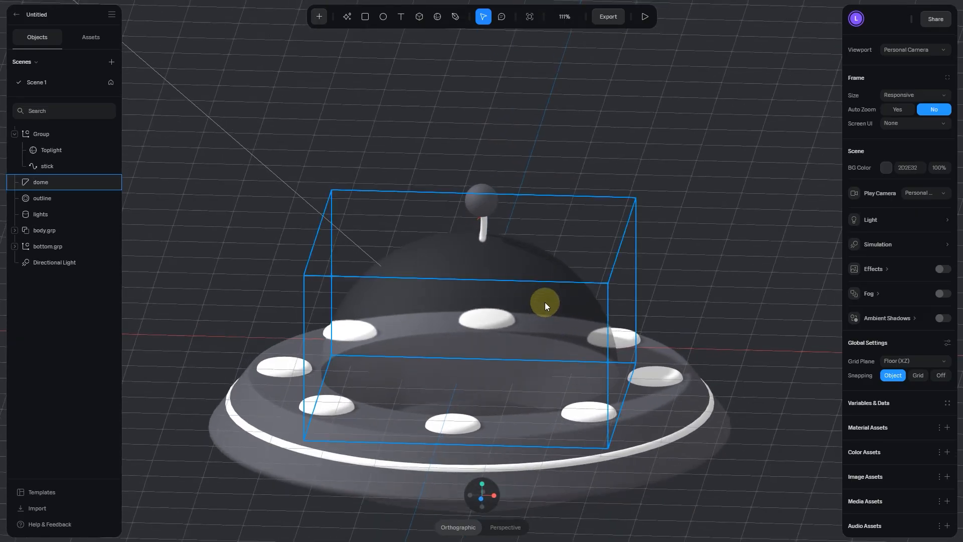
pyautogui.click(481, 498)
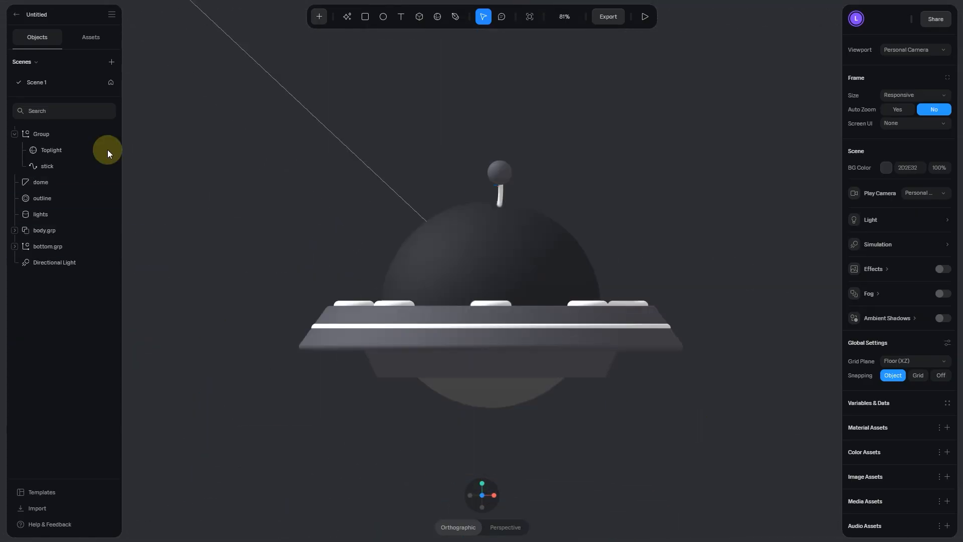
# Step: Collapse the antenna group in the object list and open its name for editing
pyautogui.click(26, 135)
pyautogui.click(17, 134)
pyautogui.doubleClick(60, 135)
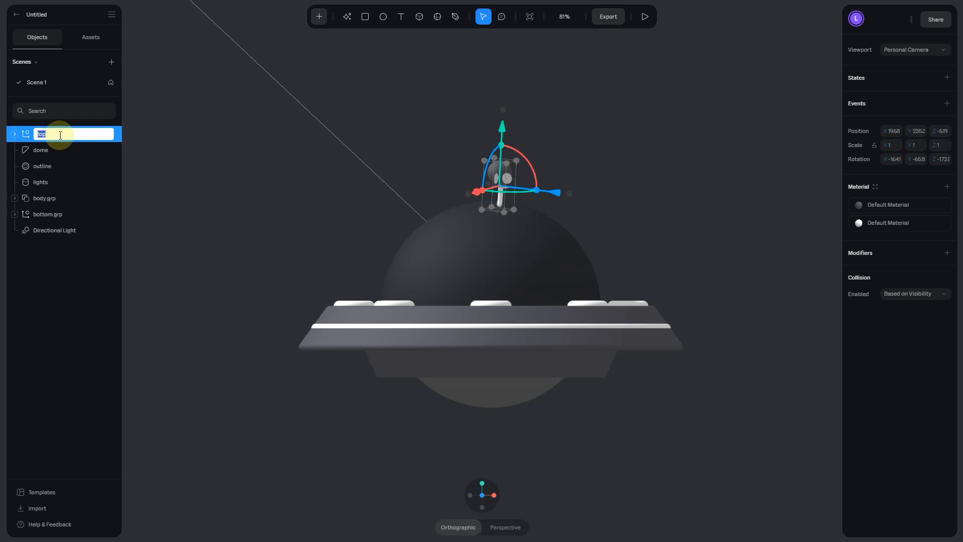
# Step: Rename the group containing the Toplight and stick objects to Toplight.grp
pyautogui.click(15, 134)
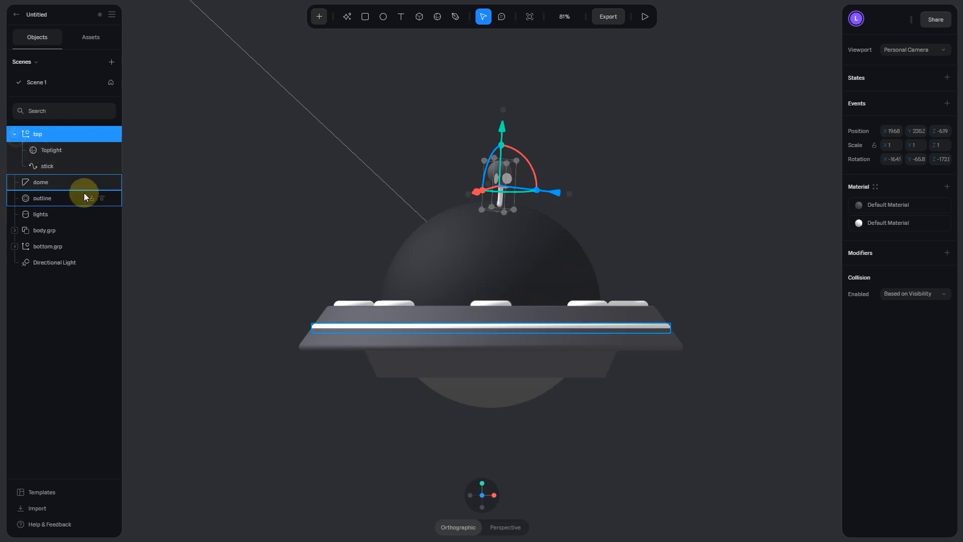
pyautogui.click(62, 152)
pyautogui.doubleClick(53, 144)
pyautogui.hotkey('ctrl', 'c')
pyautogui.doubleClick(54, 137)
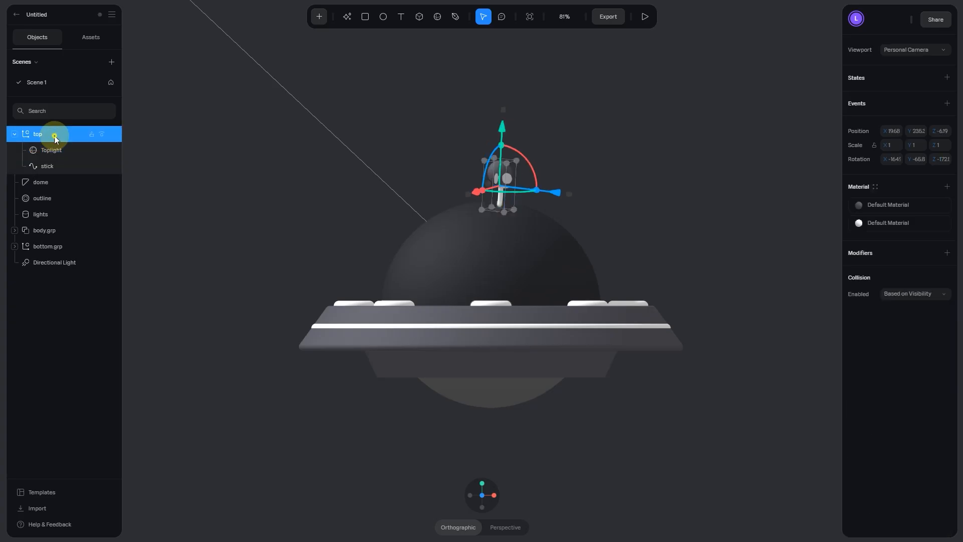
pyautogui.hotkey('ctrl', 'v')
pyautogui.write('.grp')
pyautogui.press('Return')
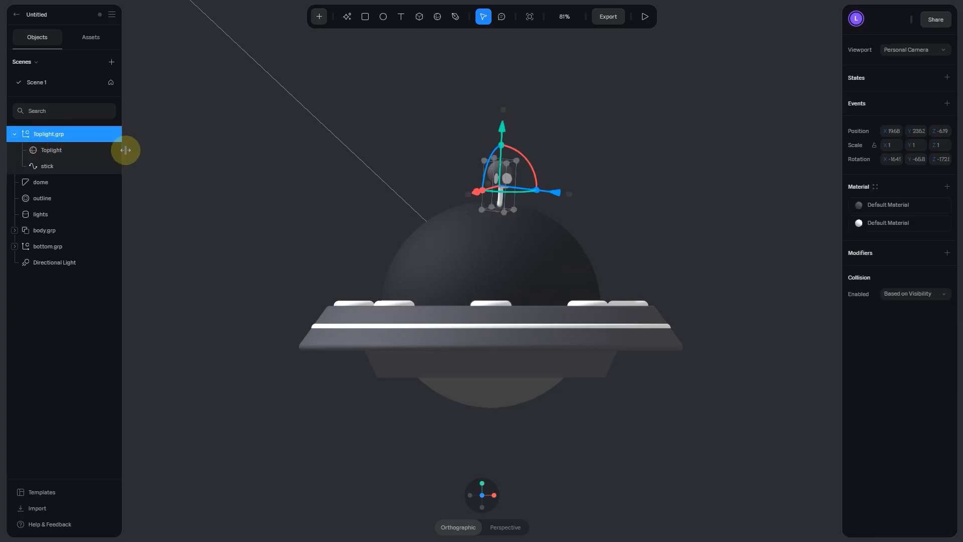
pyautogui.click(14, 135)
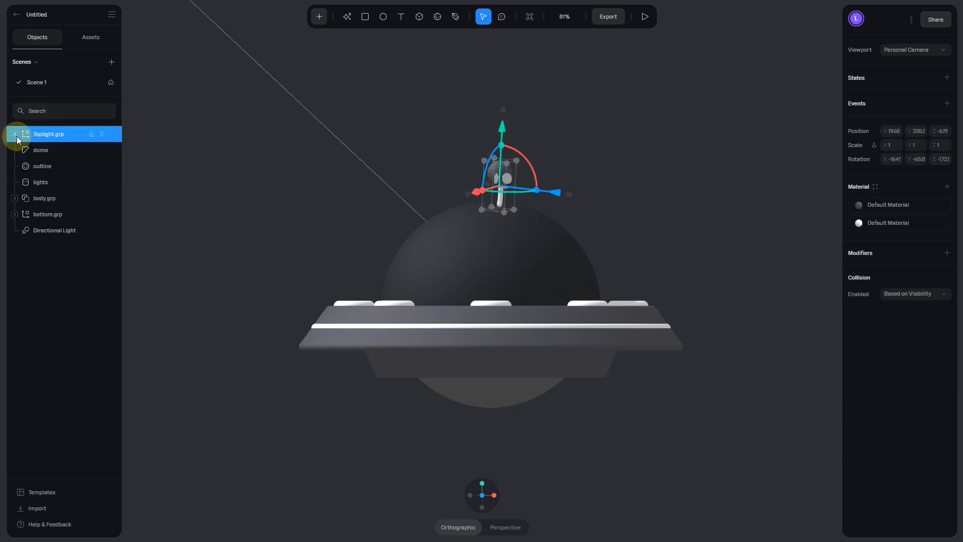
# Step: Move the Directional Light to the first place in the object list, above Toplight.grp
pyautogui.moveTo(55, 227); pyautogui.dragTo(61, 209)
pyautogui.moveTo(47, 120); pyautogui.dragTo(65, 140)
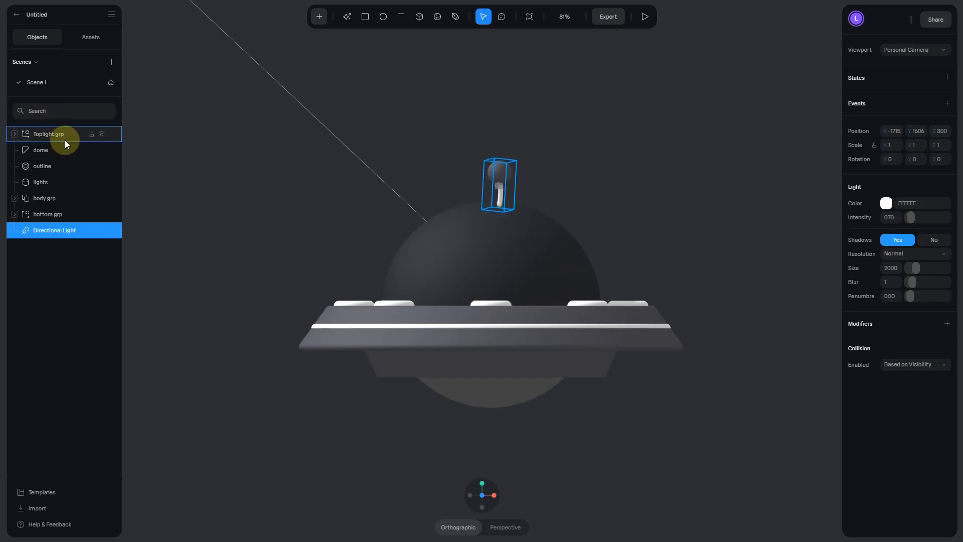
pyautogui.moveTo(43, 219); pyautogui.dragTo(37, 130)
# Step: Group all the UFO parts from Toplight.grp through bottom.grp and name the group UFO.grp
pyautogui.click(50, 150)
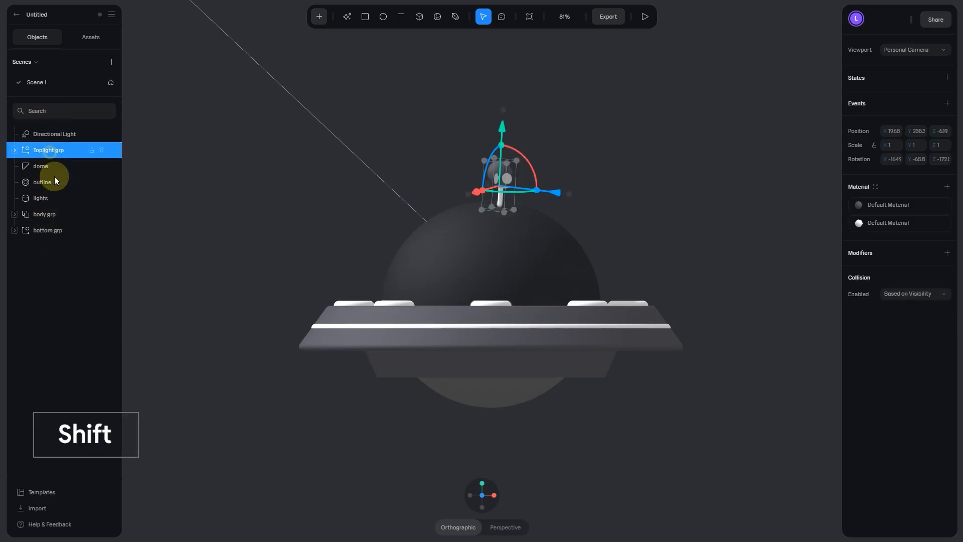
pyautogui.keyDown('shift'); pyautogui.click(60, 230); pyautogui.keyUp('shift')
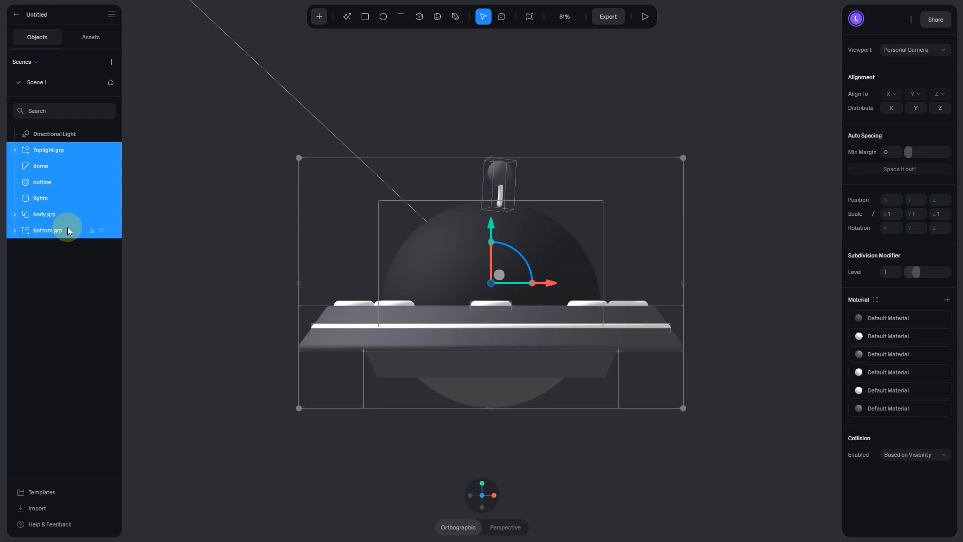
pyautogui.hotkey('ctrl', 'g')
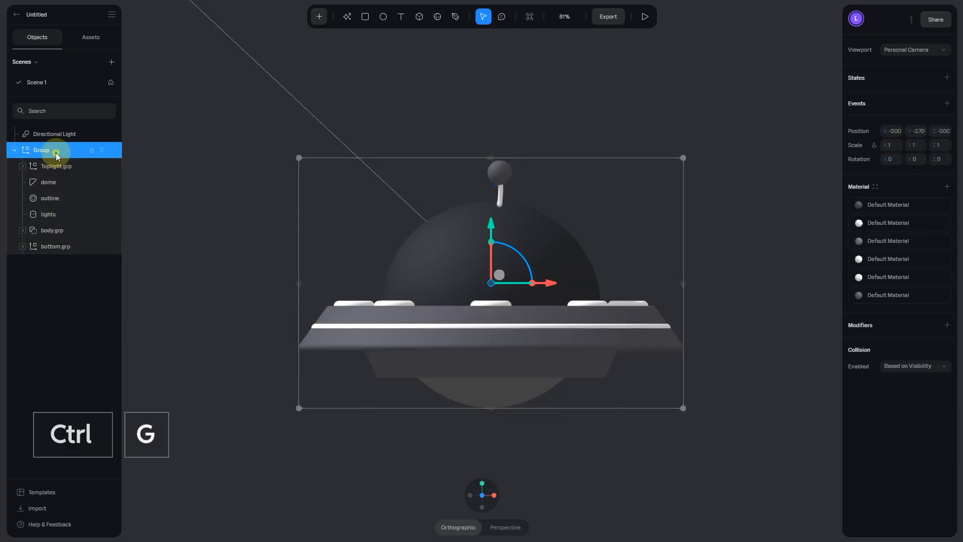
pyautogui.doubleClick(57, 152)
pyautogui.write('UF')
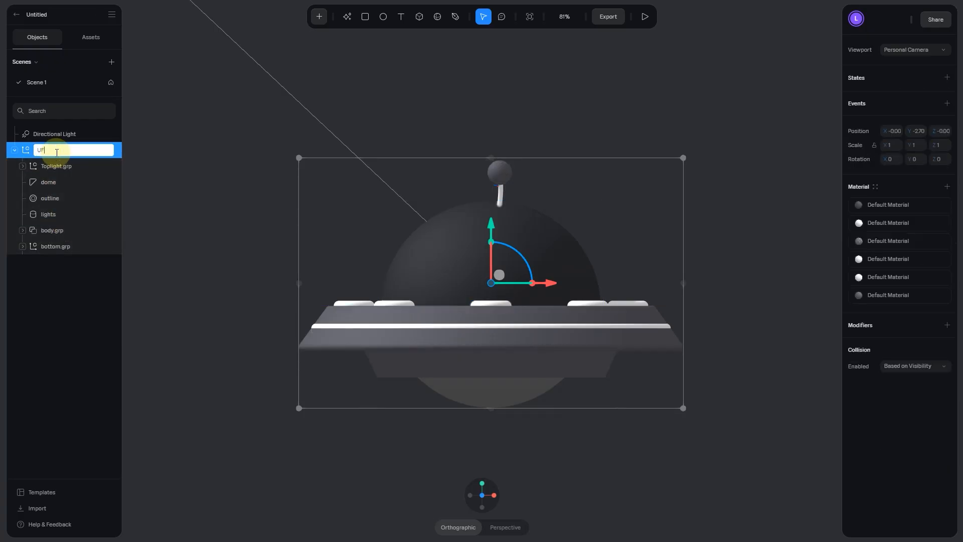
pyautogui.write('O.grp')
pyautogui.click(168, 148)
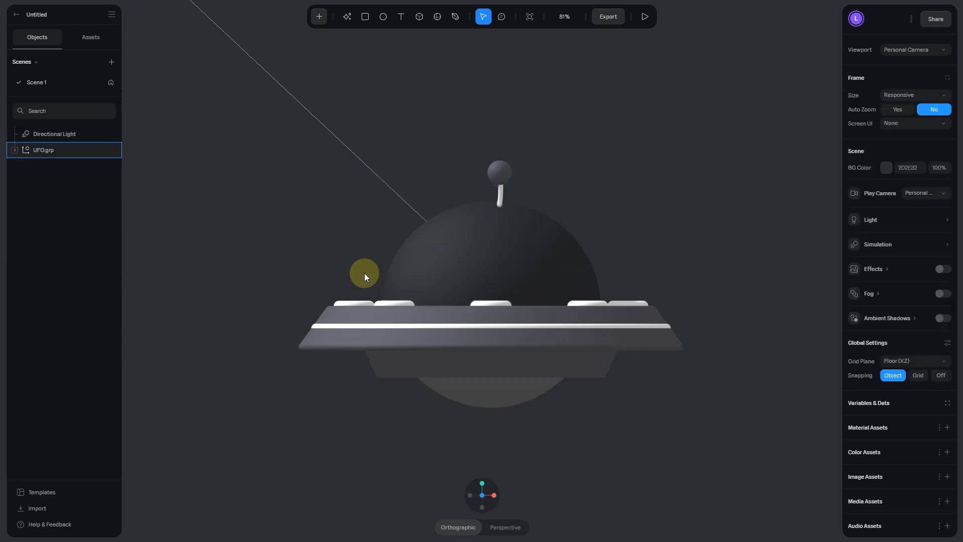
# Step: Add a new material layer to body.grp inside UFO.grp and change its type to Rainbow
pyautogui.scroll(-1, 321, 257)
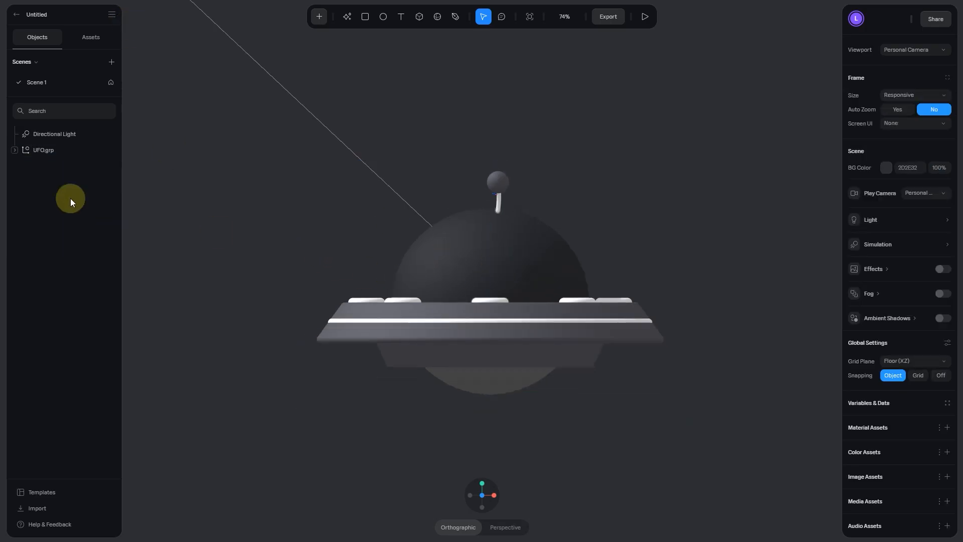
pyautogui.click(14, 150)
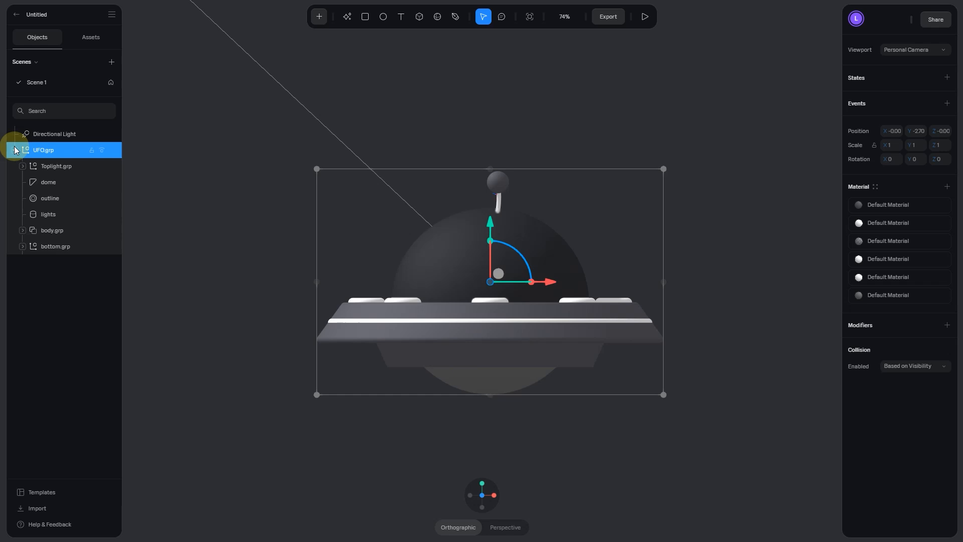
pyautogui.click(65, 230)
pyautogui.scroll(5, 672, 379)
pyautogui.moveTo(722, 395); pyautogui.dragTo(534, 364, button='middle')
pyautogui.scroll(2, 597, 338)
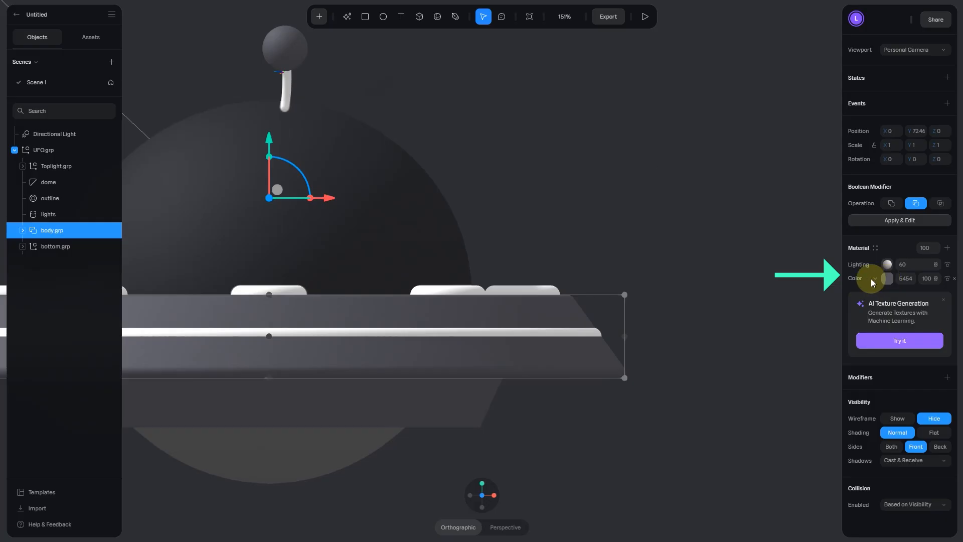
pyautogui.click(947, 248)
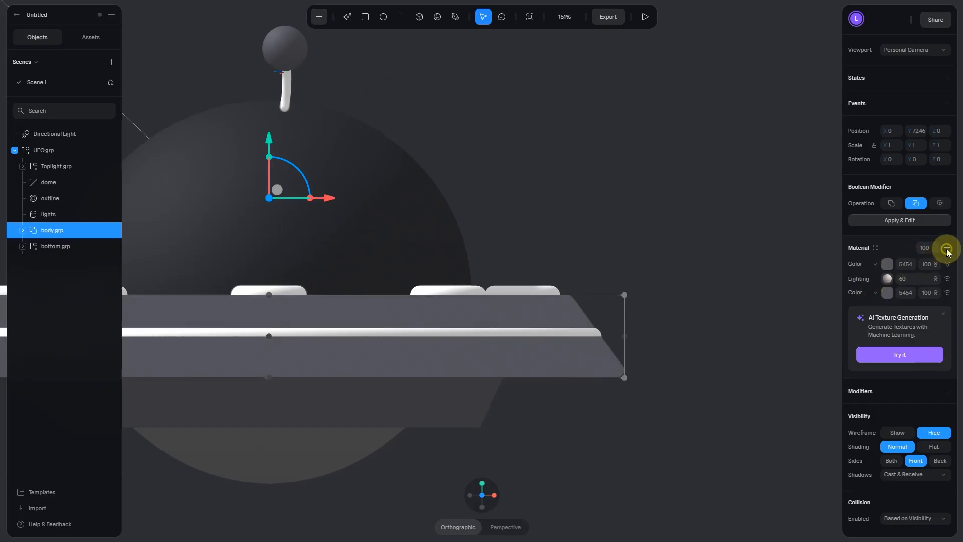
pyautogui.click(875, 265)
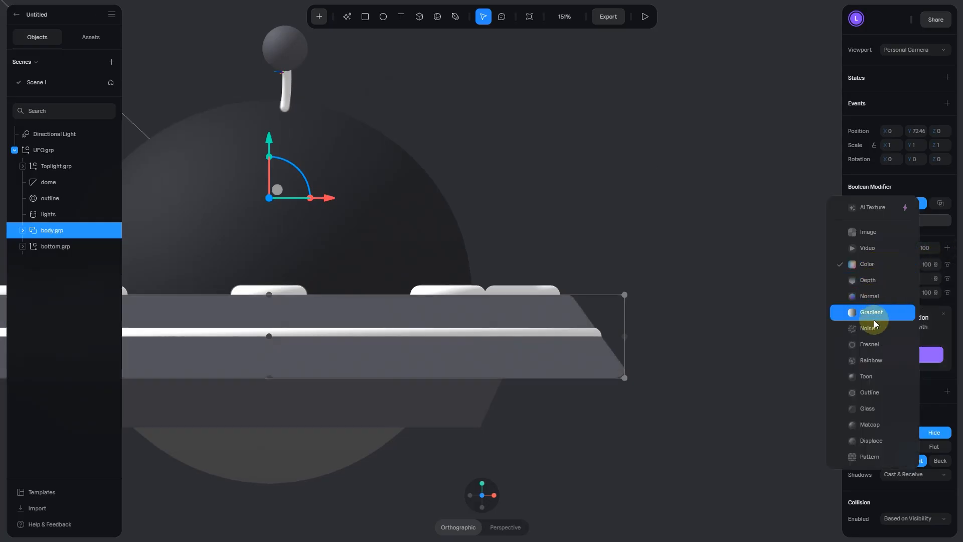
pyautogui.click(884, 360)
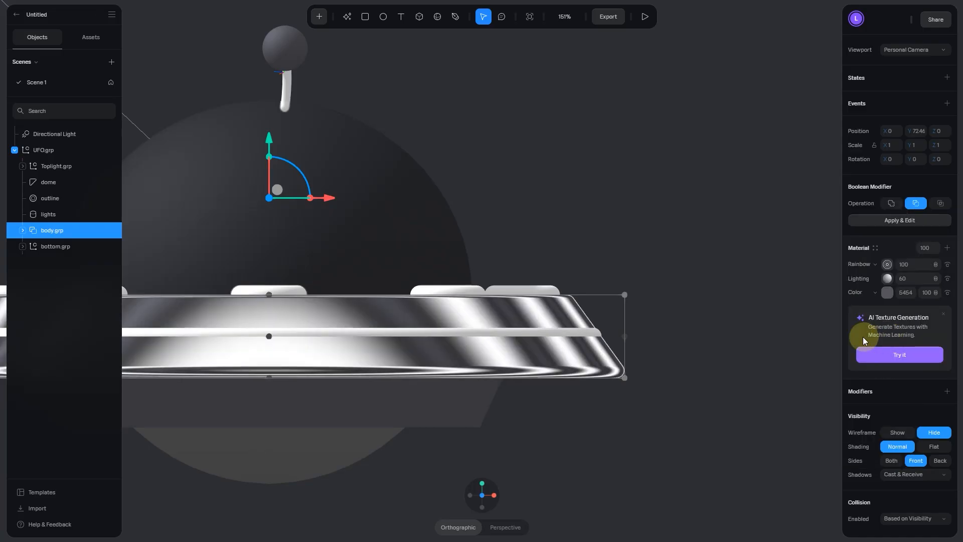
# Step: Set the body's Rainbow layer to 60 opacity with the Screen blend mode
pyautogui.moveTo(706, 316); pyautogui.dragTo(753, 307, button='middle')
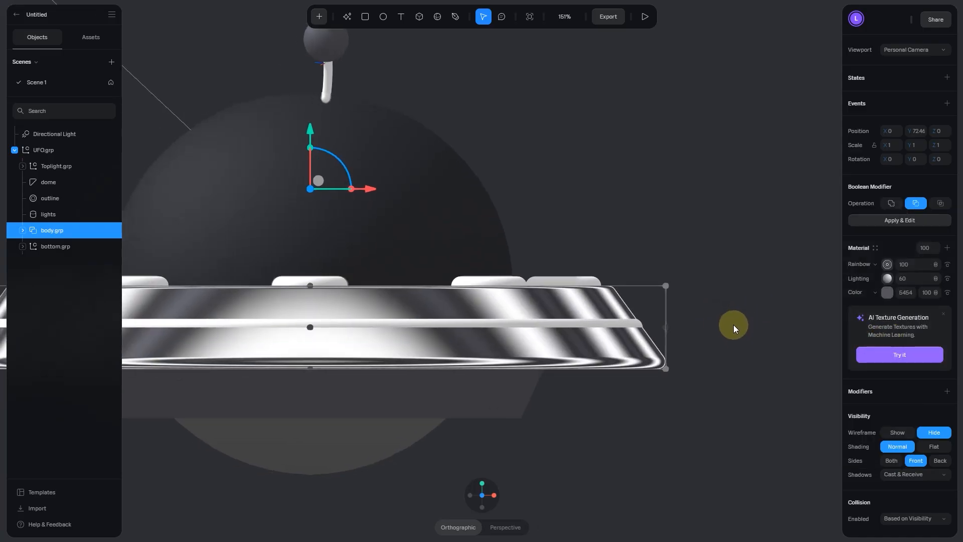
pyautogui.keyDown('alt'); pyautogui.moveTo(733, 325); pyautogui.dragTo(704, 343); pyautogui.keyUp('alt')
pyautogui.scroll(-1, 696, 351)
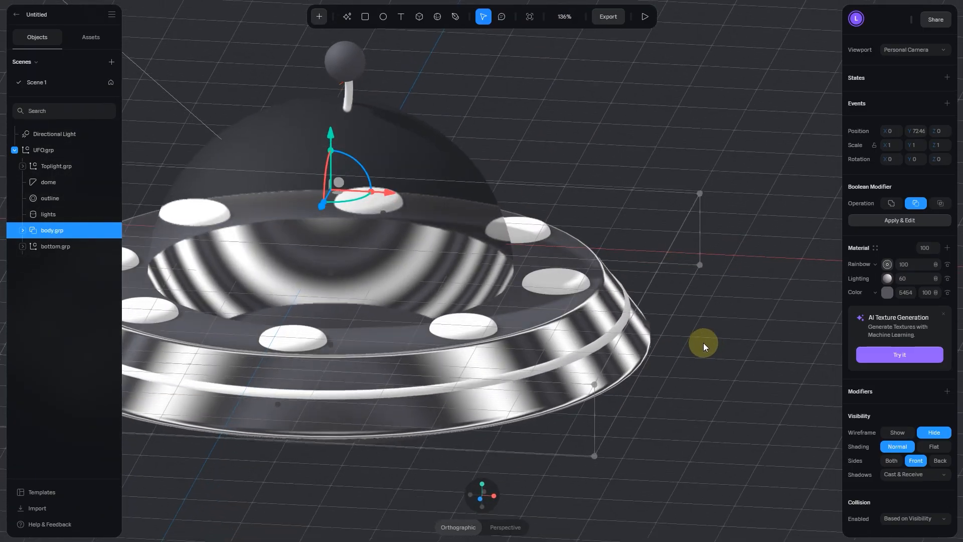
pyautogui.click(902, 266)
pyautogui.write('6')
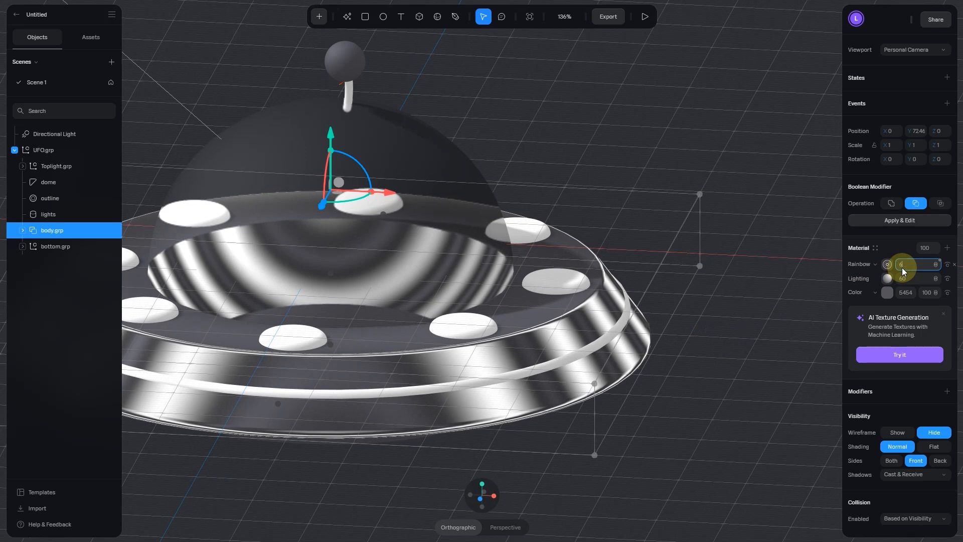
pyautogui.write('0')
pyautogui.press('Return')
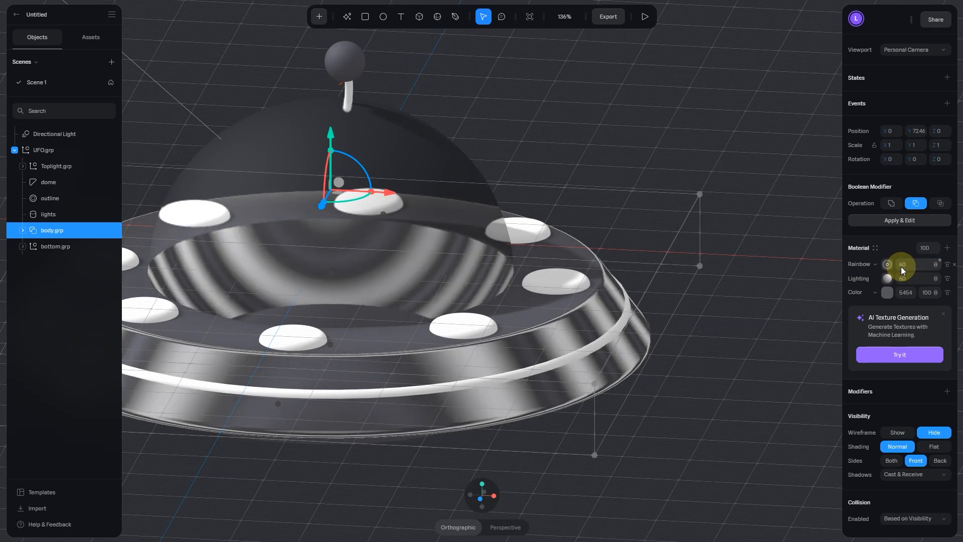
pyautogui.click(934, 264)
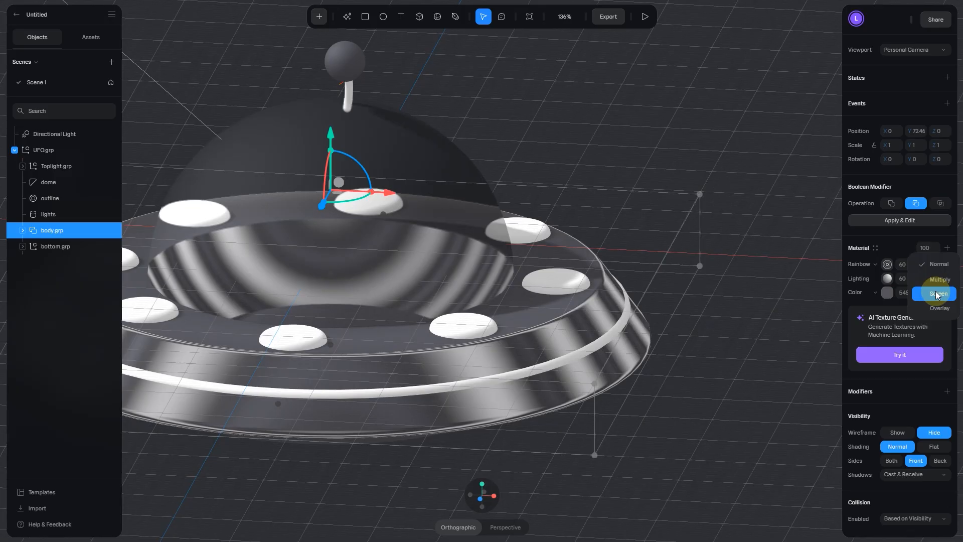
pyautogui.click(937, 294)
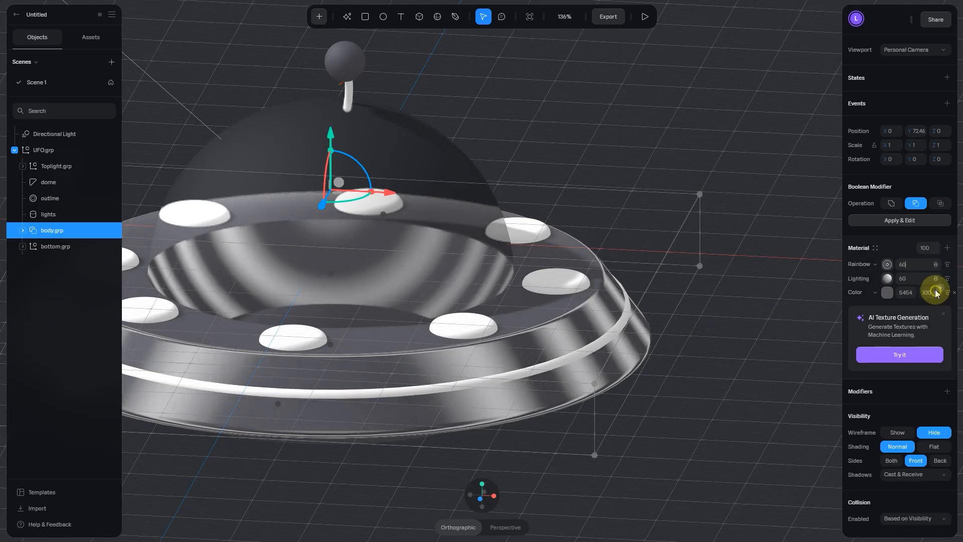
# Step: Set the Rainbow layer's frequency to 5 on the body material
pyautogui.click(888, 265)
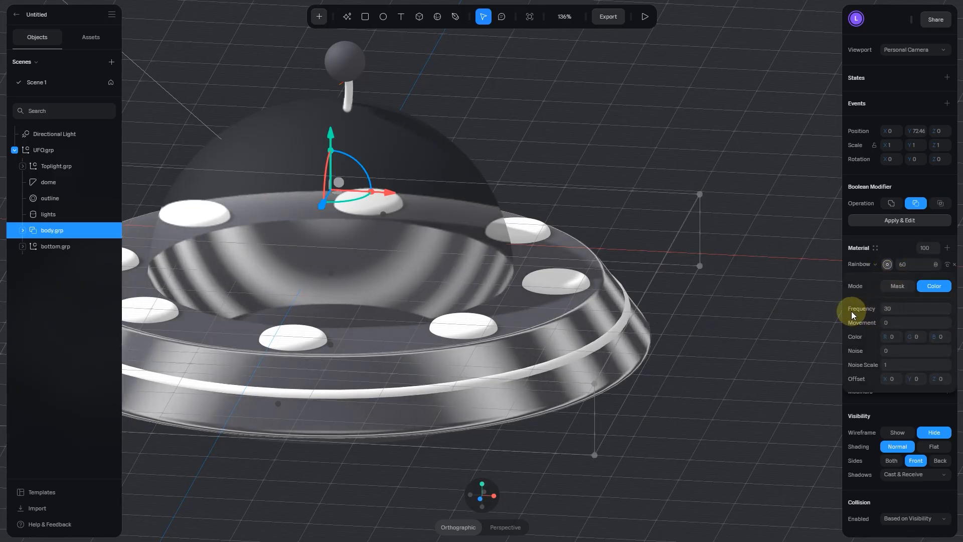
pyautogui.moveTo(883, 311); pyautogui.dragTo(871, 311)
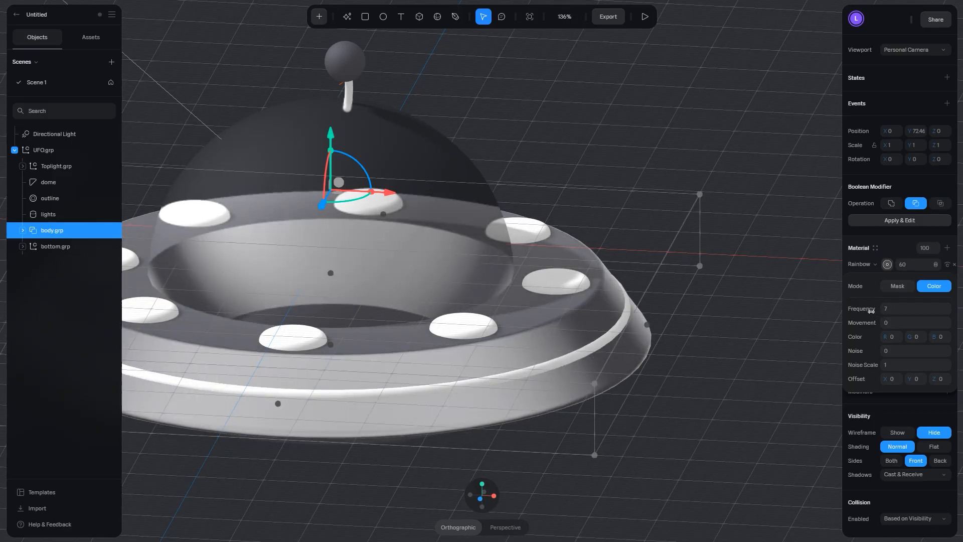
pyautogui.click(903, 308)
pyautogui.write('5')
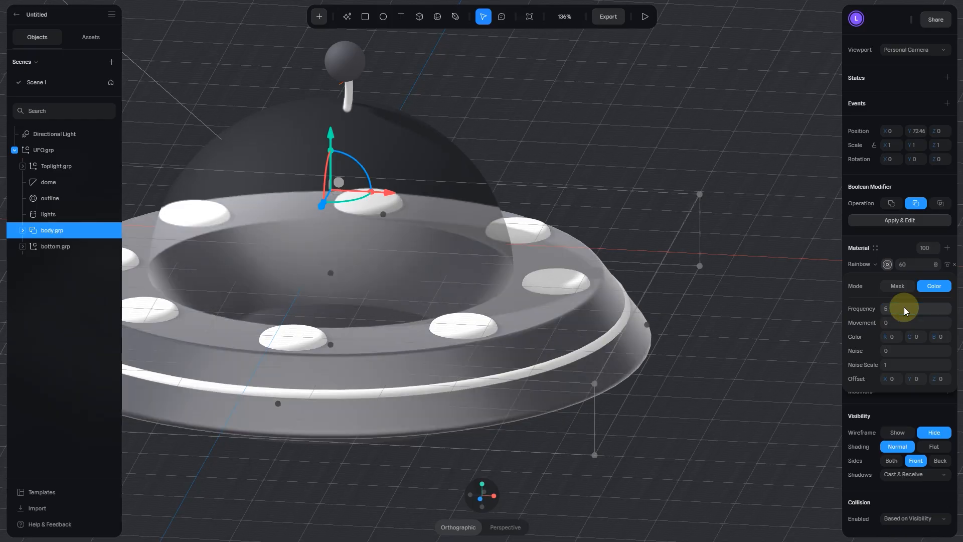
pyautogui.click(492, 391)
pyautogui.keyDown('alt'); pyautogui.moveTo(544, 393); pyautogui.dragTo(664, 382); pyautogui.keyUp('alt')
pyautogui.moveTo(665, 383); pyautogui.dragTo(619, 378, button='middle')
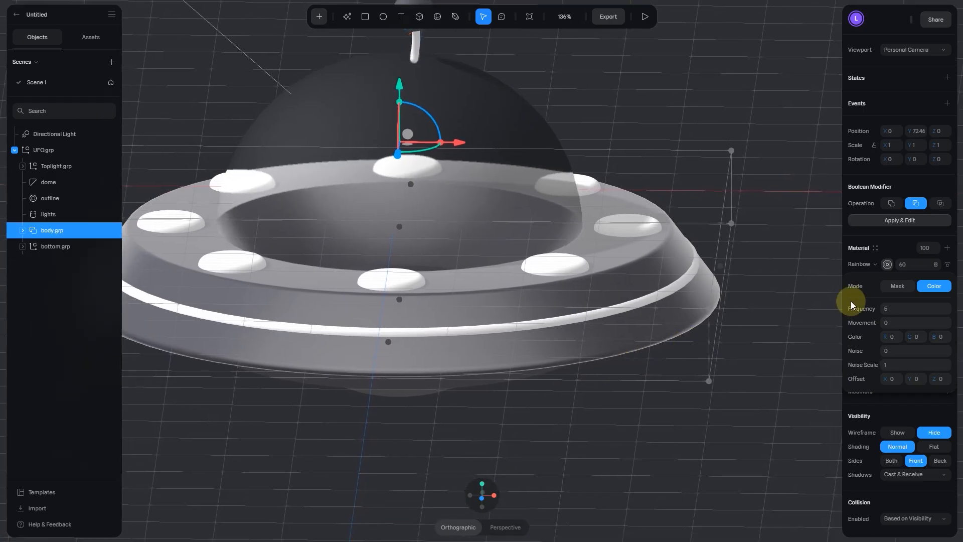
# Step: Darken the body material's base Color layer to RGB(48,48,51)
pyautogui.click(899, 248)
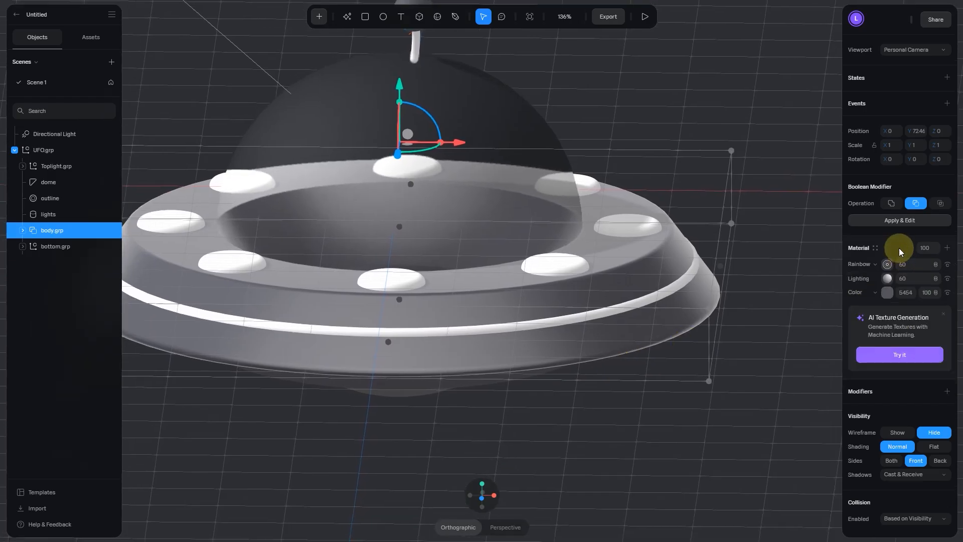
pyautogui.click(887, 294)
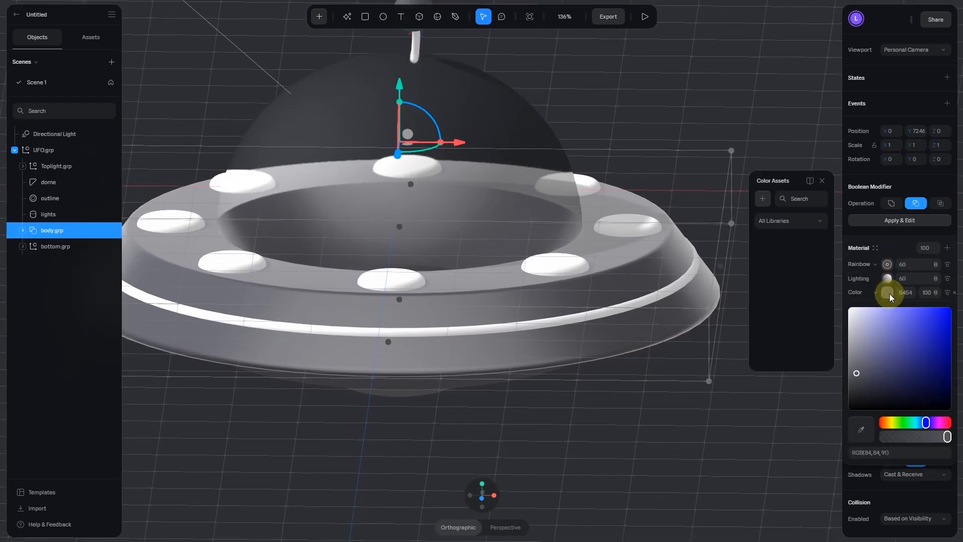
pyautogui.click(881, 344)
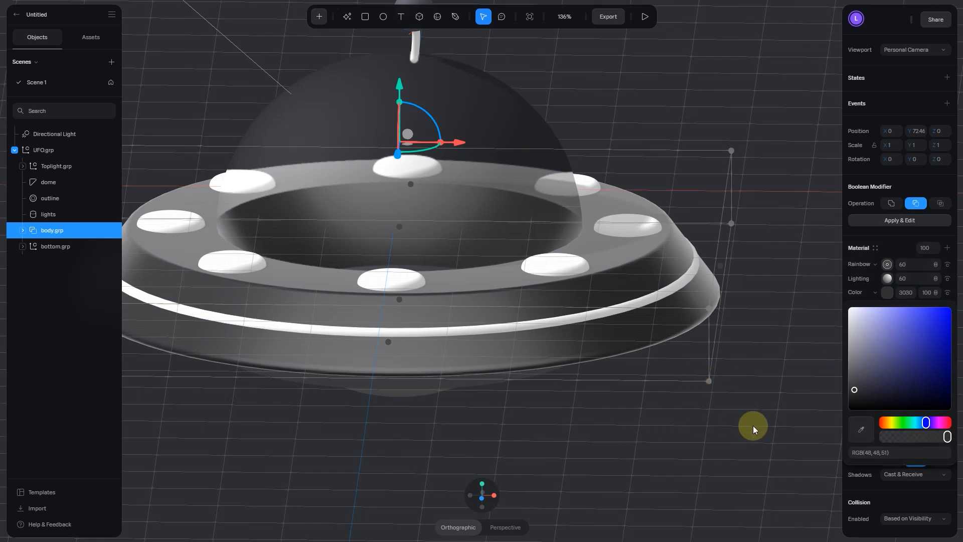
pyautogui.click(660, 440)
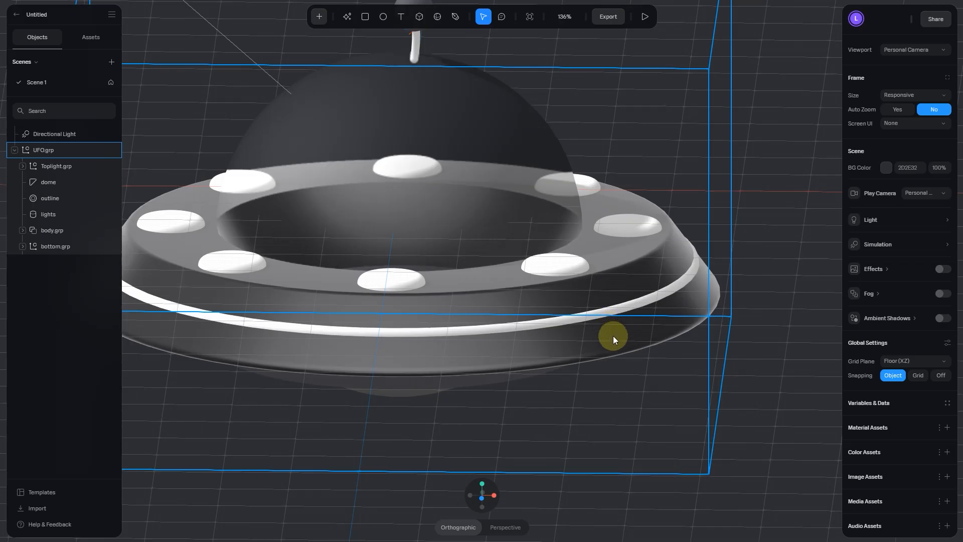
# Step: Select body.grp within the UFO and save its material as a new asset in My Materials
pyautogui.scroll(-3, 613, 335)
pyautogui.moveTo(660, 387)
pyautogui.mouseDown()
pyautogui.moveTo(662, 369)
pyautogui.moveTo(664, 418)
pyautogui.moveTo(665, 400)
pyautogui.mouseUp()
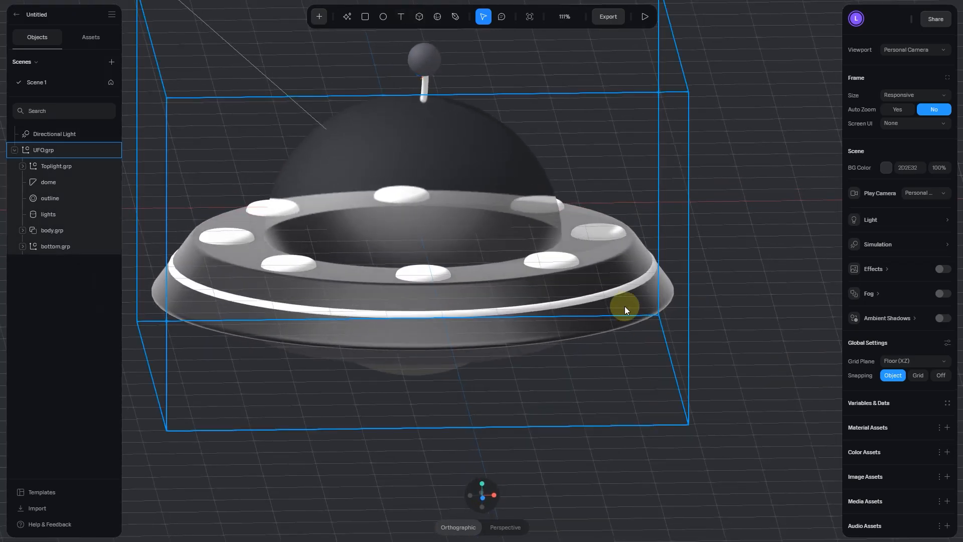
pyautogui.click(624, 307)
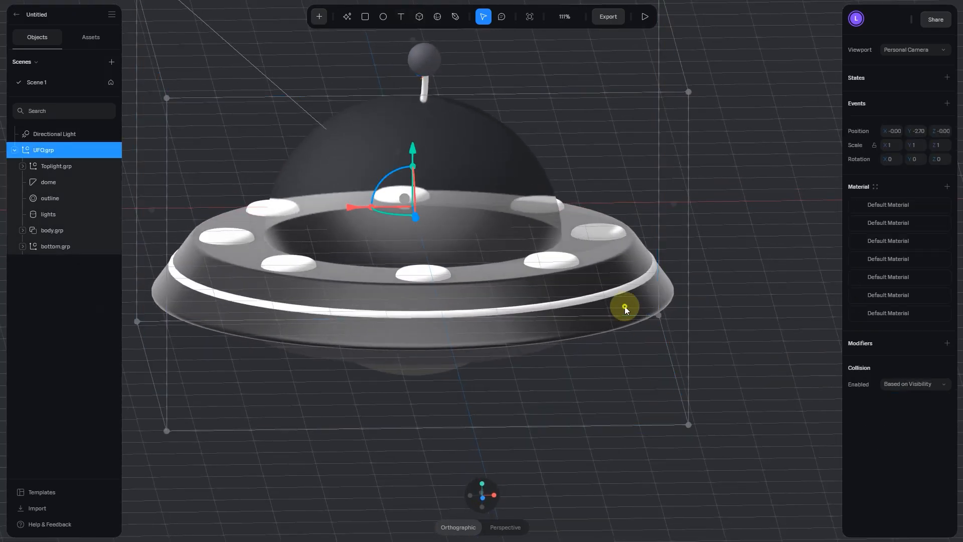
pyautogui.doubleClick(622, 266)
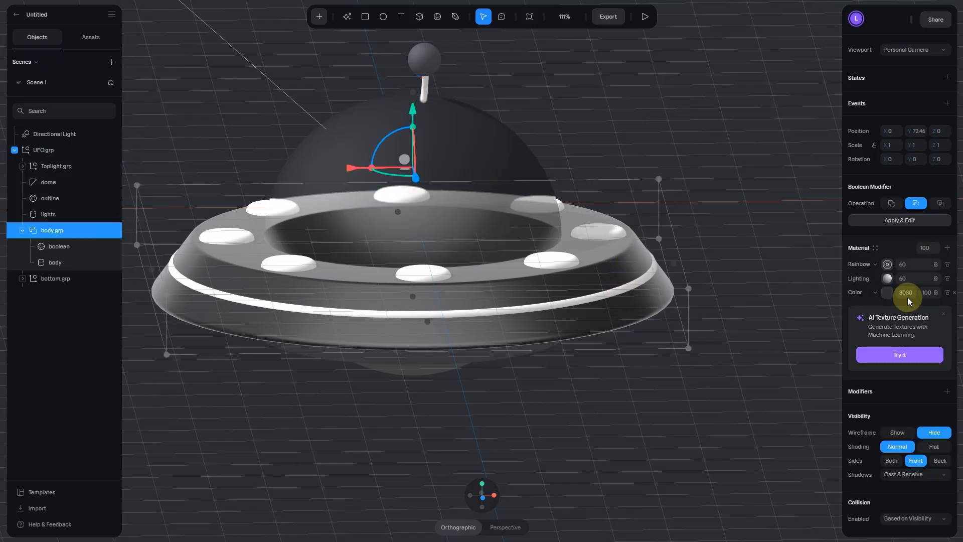
pyautogui.click(875, 248)
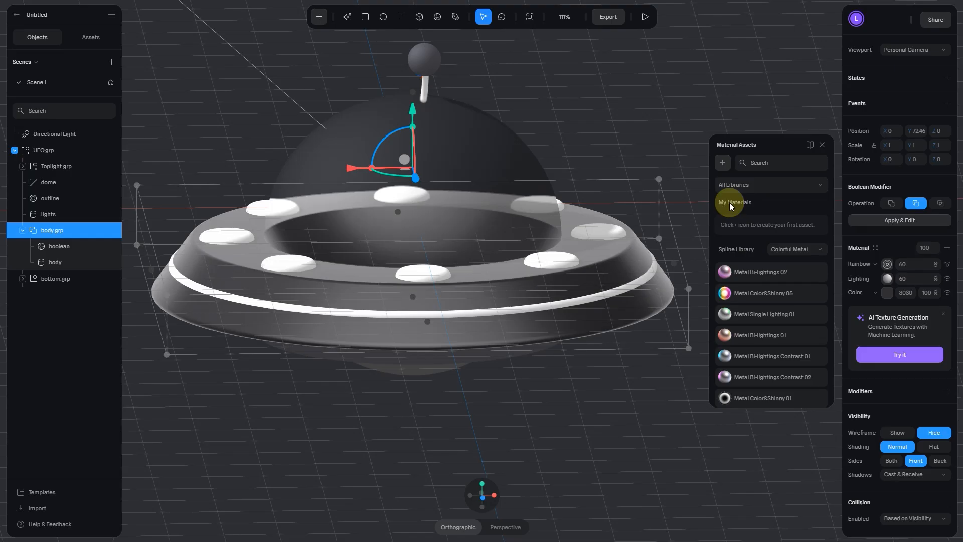
pyautogui.click(724, 166)
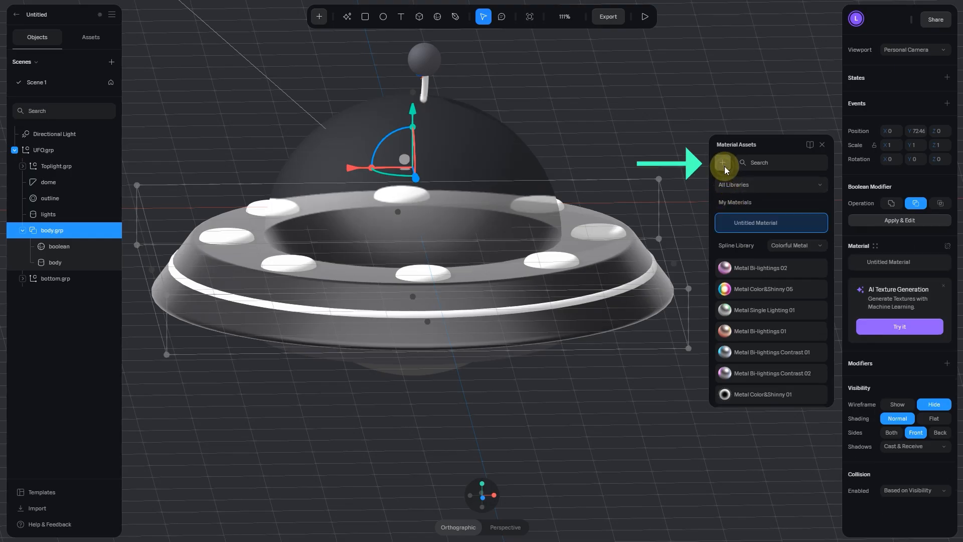
# Step: Rename the new material asset in My Materials as metalSilver
pyautogui.doubleClick(747, 224)
pyautogui.write('m')
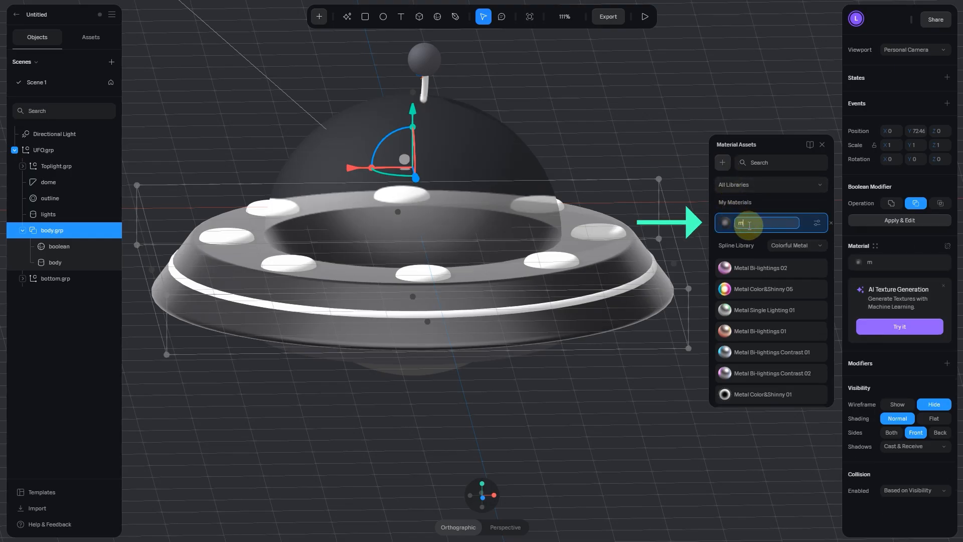
pyautogui.write('etalSilver')
pyautogui.press('Return')
pyautogui.click(612, 111)
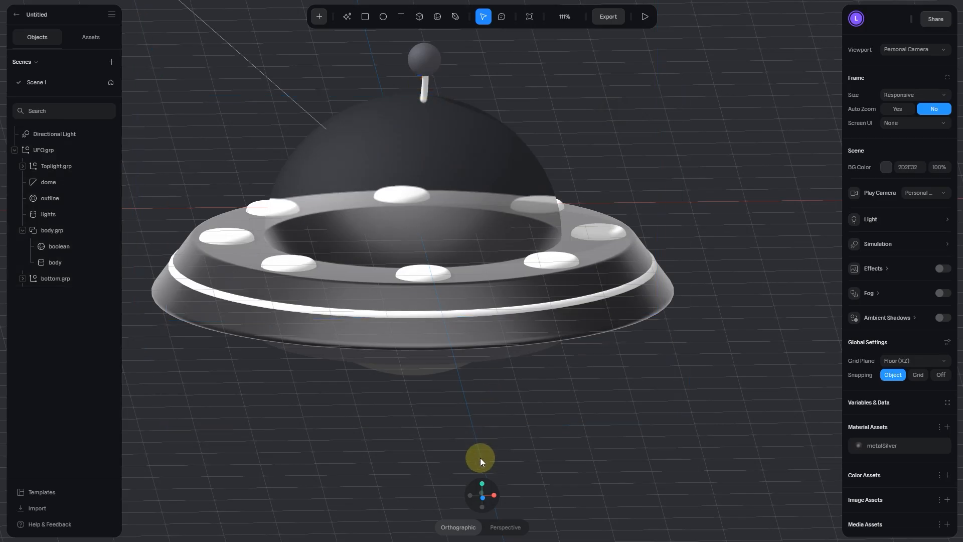
# Step: Apply the metalSilver material to the bottom object inside bottom.grp
pyautogui.click(482, 497)
pyautogui.click(529, 306)
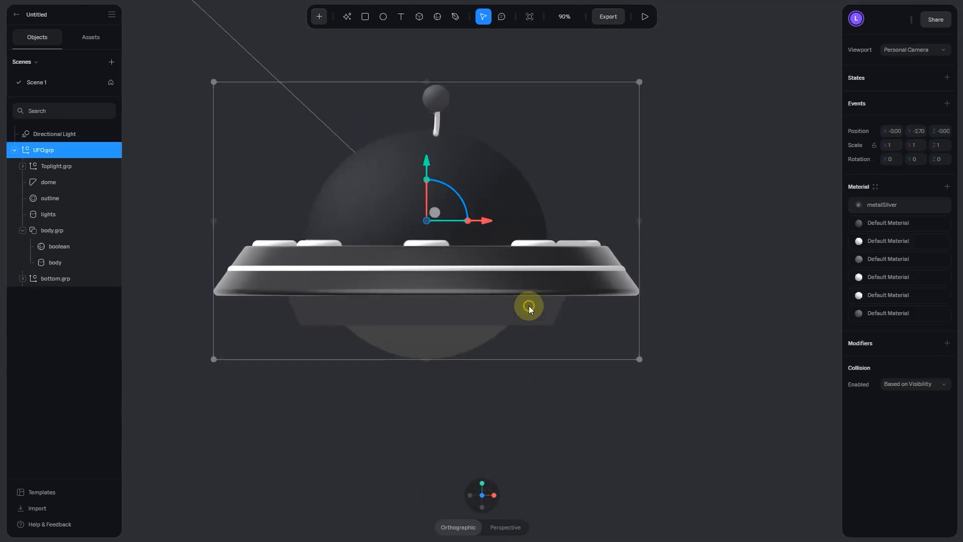
pyautogui.doubleClick(529, 306)
pyautogui.doubleClick(529, 305)
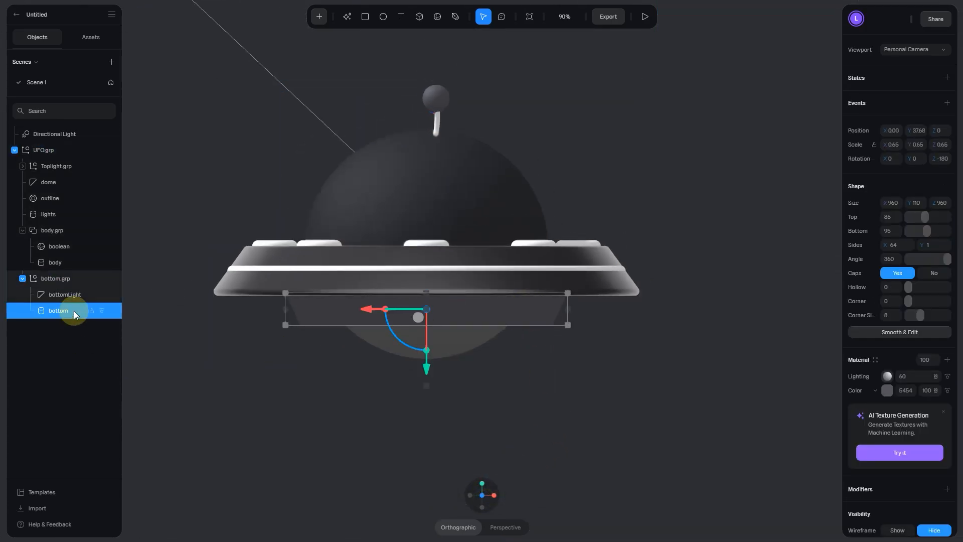
pyautogui.click(877, 360)
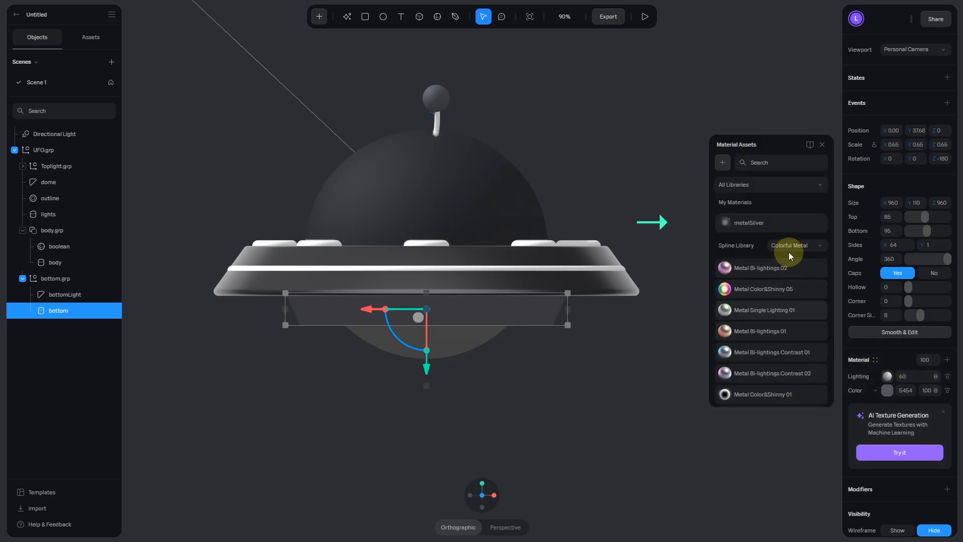
pyautogui.click(785, 227)
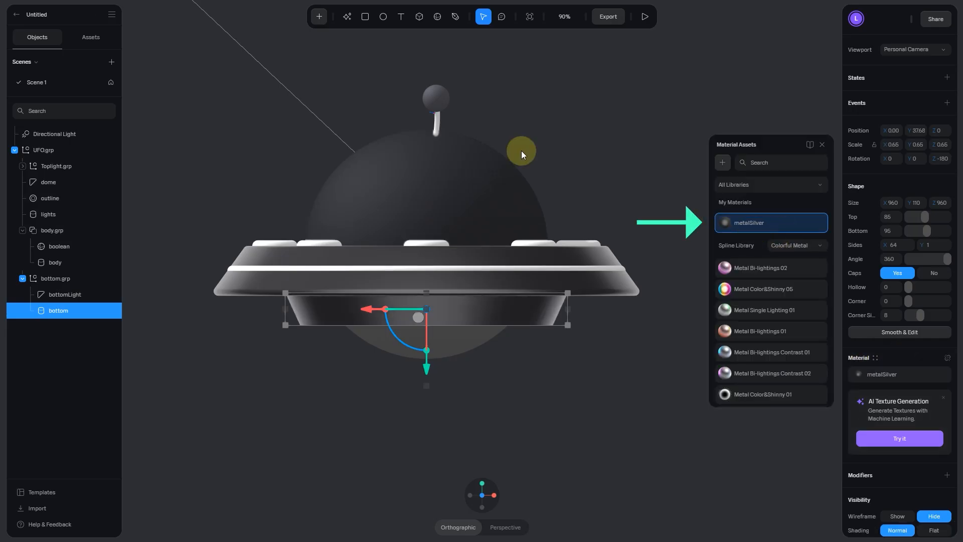
# Step: Apply the metalSilver material to the stick inside Toplight.grp
pyautogui.click(437, 121)
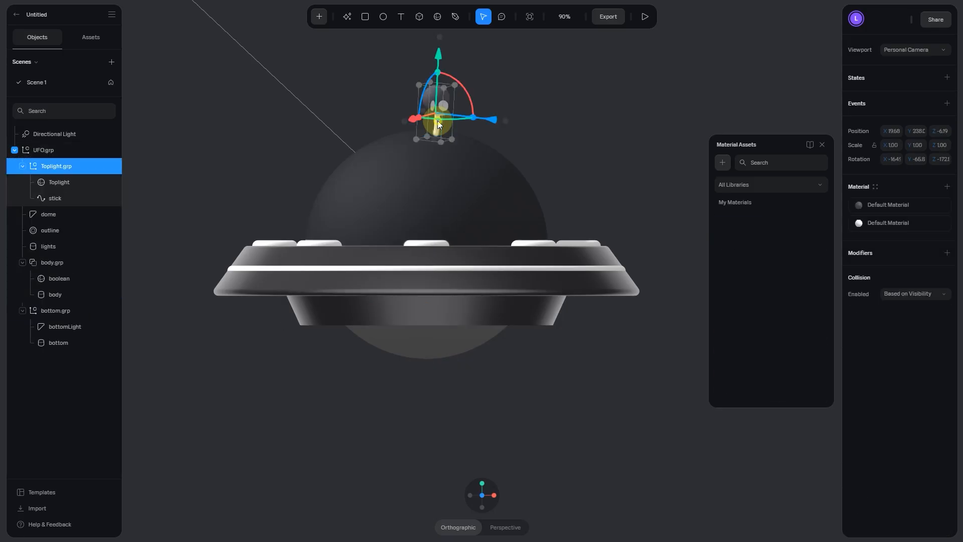
pyautogui.click(59, 196)
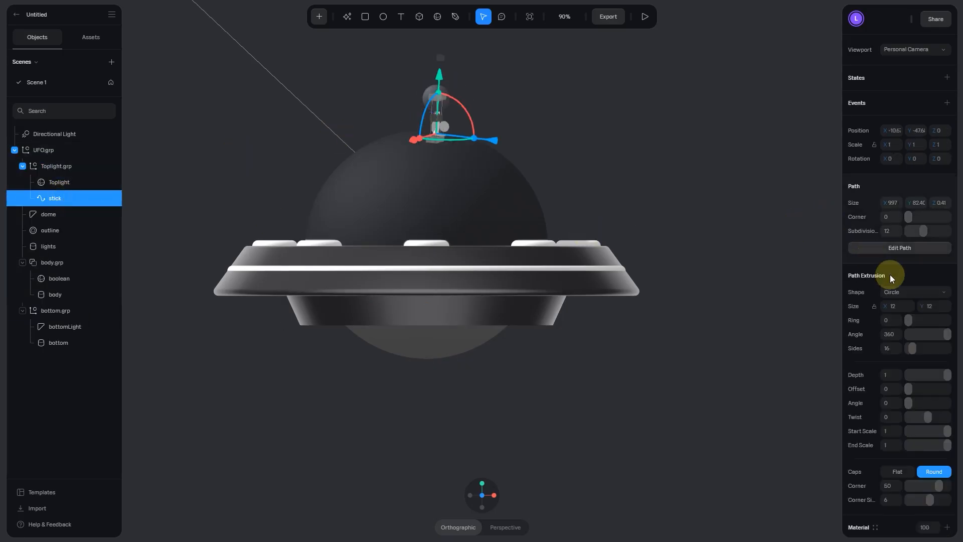
pyautogui.scroll(-5, 893, 330)
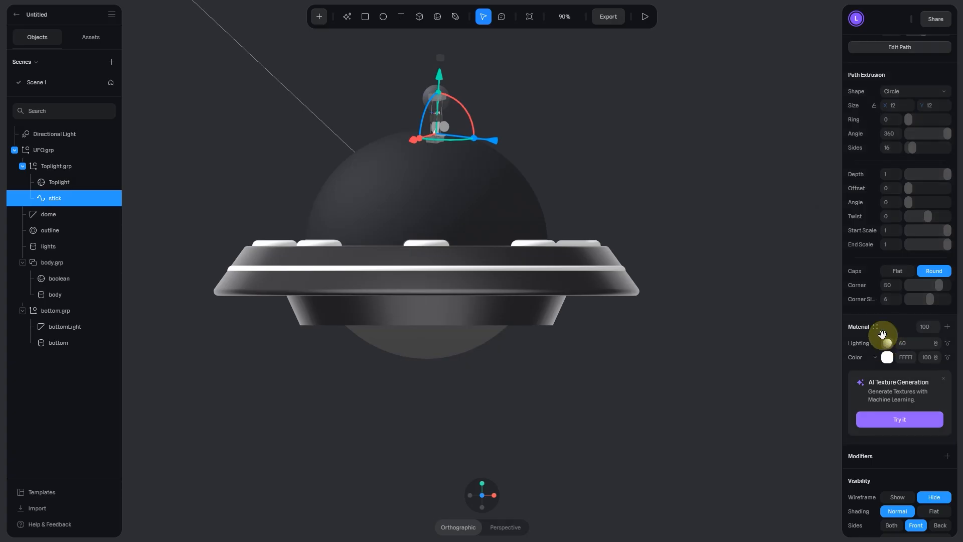
pyautogui.click(876, 327)
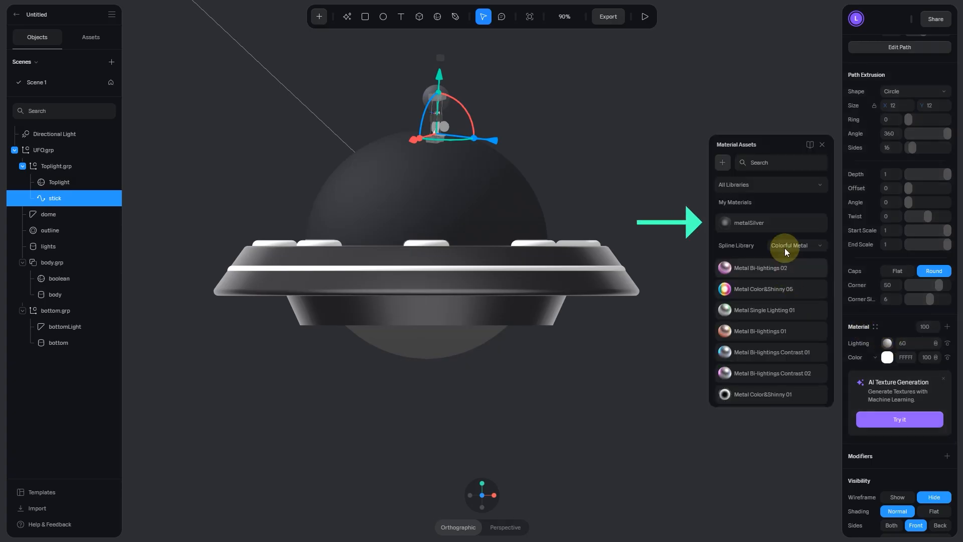
pyautogui.click(779, 223)
pyautogui.click(616, 122)
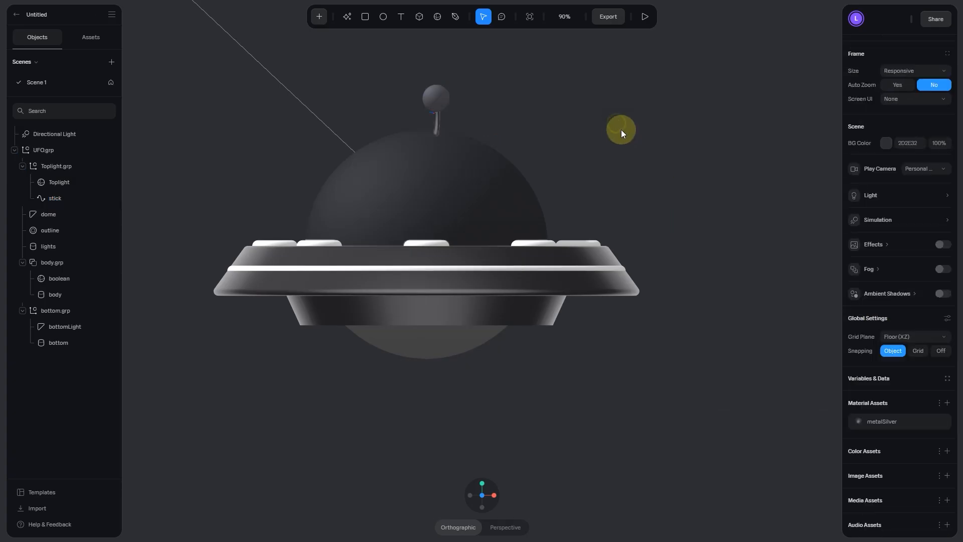
# Step: Delete the Directional Light from the scene
pyautogui.scroll(3, 606, 360)
pyautogui.click(567, 350)
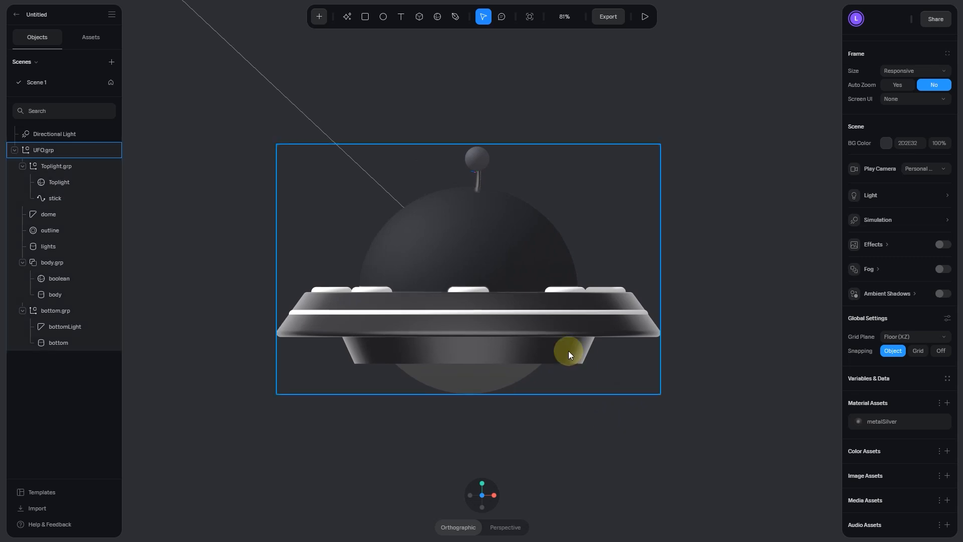
pyautogui.press('Delete')
pyautogui.click(61, 140)
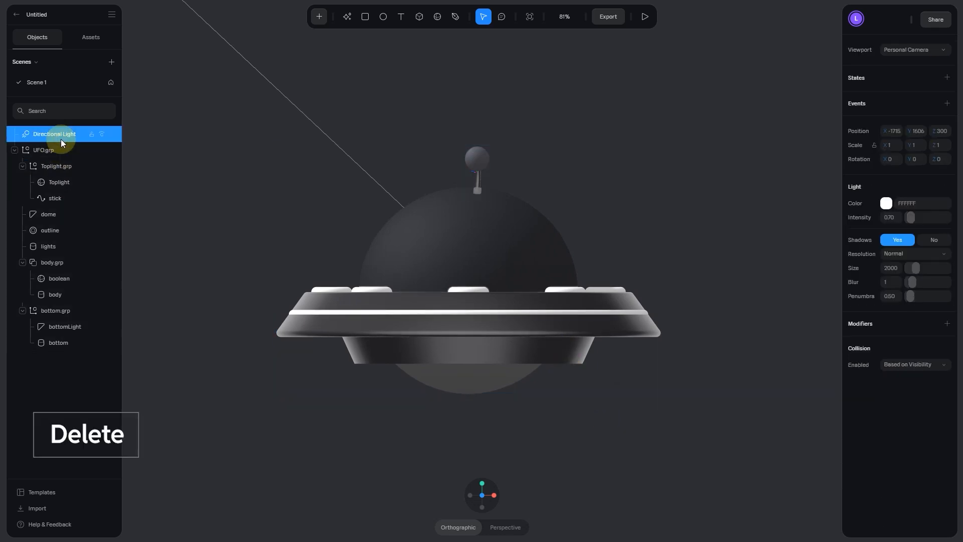
pyautogui.press('Delete')
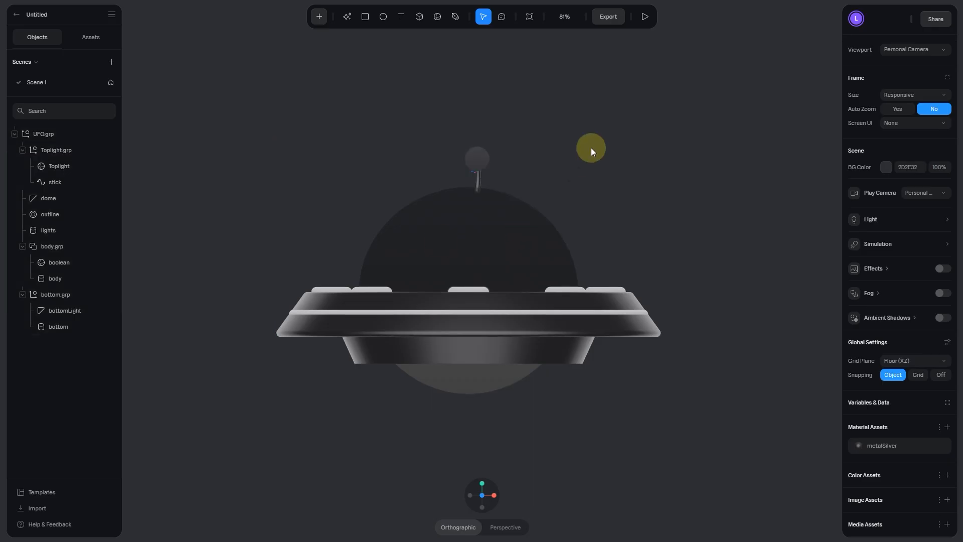
# Step: Add a spot light and raise it straight above the UFO to a Y position of about 561
pyautogui.scroll(-2, 590, 148)
pyautogui.click(321, 16)
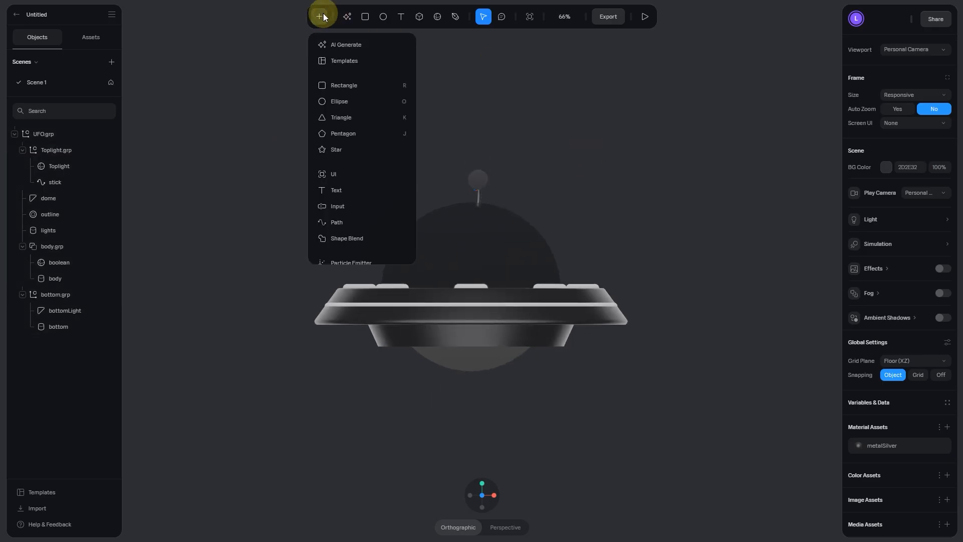
pyautogui.scroll(-5, 369, 83)
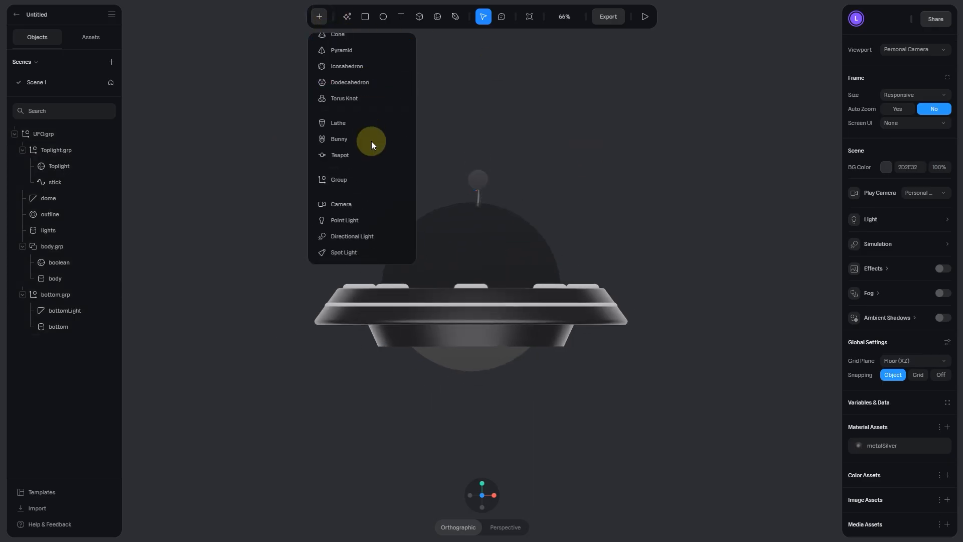
pyautogui.click(360, 253)
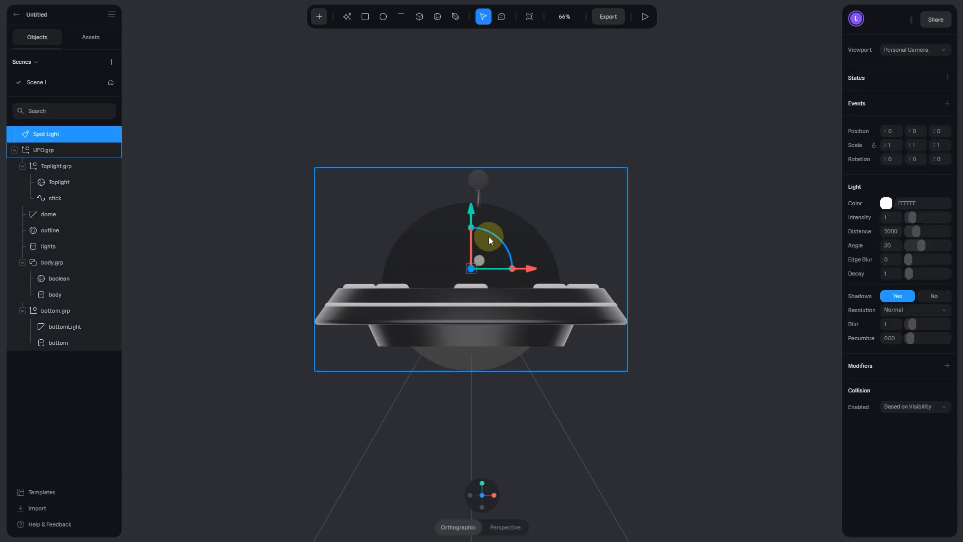
pyautogui.moveTo(471, 215); pyautogui.dragTo(470, 81)
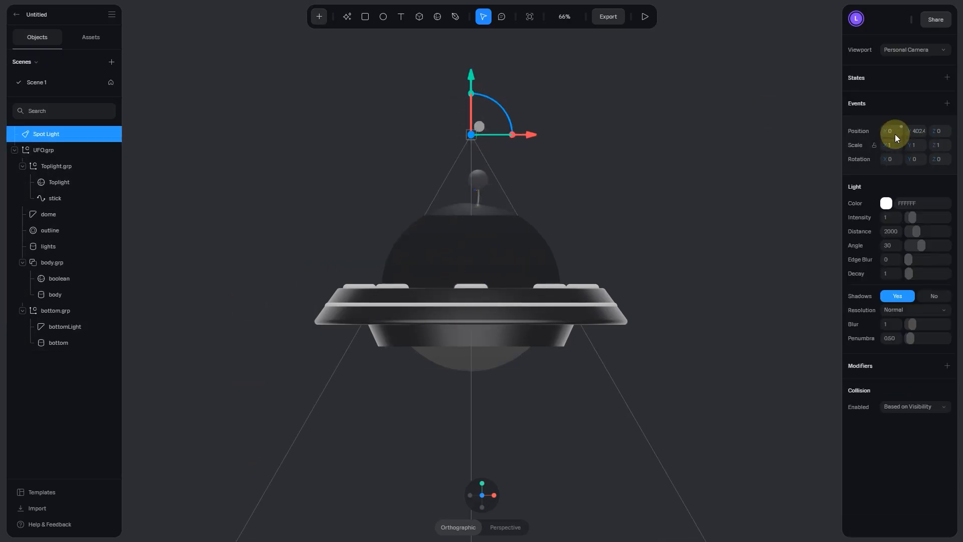
pyautogui.moveTo(912, 133); pyautogui.dragTo(25, 134)
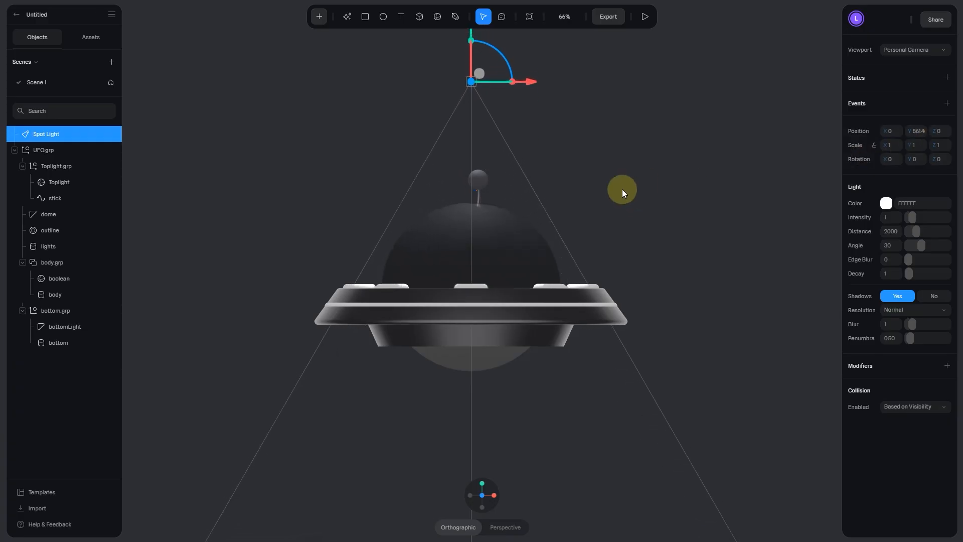
# Step: Set the spot light's intensity to 290 and its distance to 1100
pyautogui.moveTo(905, 216); pyautogui.dragTo(911, 215)
pyautogui.click(896, 219)
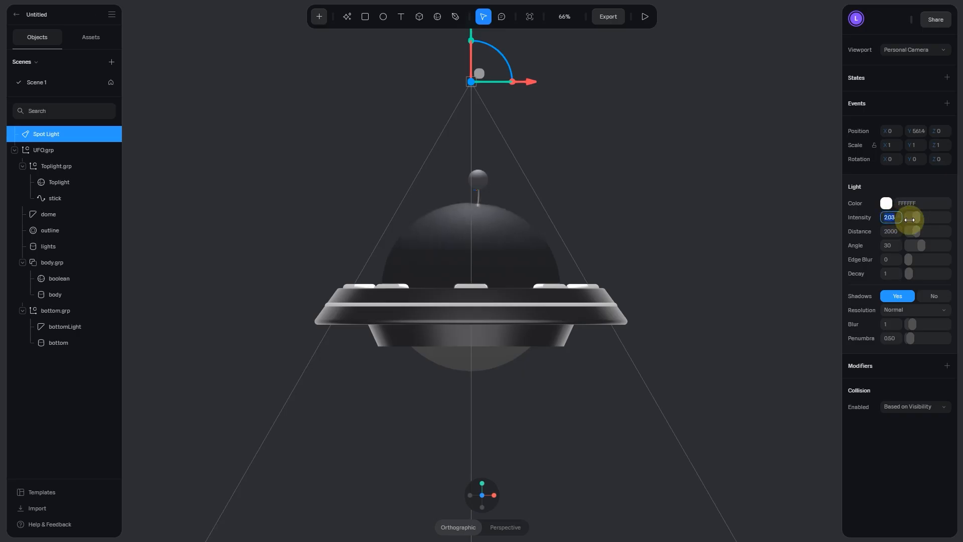
pyautogui.write('290')
pyautogui.press('Return')
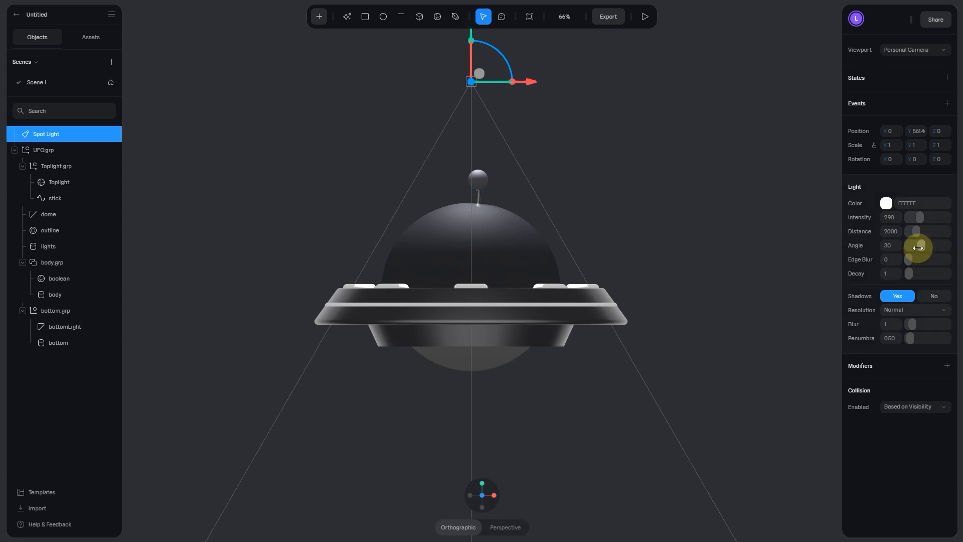
pyautogui.keyDown('alt'); pyautogui.moveTo(677, 277); pyautogui.dragTo(662, 304); pyautogui.keyUp('alt')
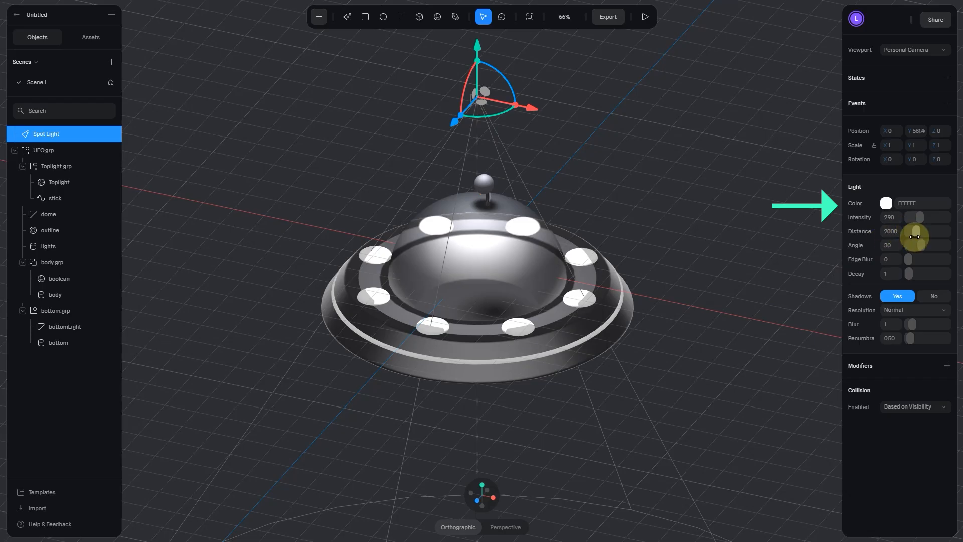
pyautogui.moveTo(916, 234); pyautogui.dragTo(904, 244)
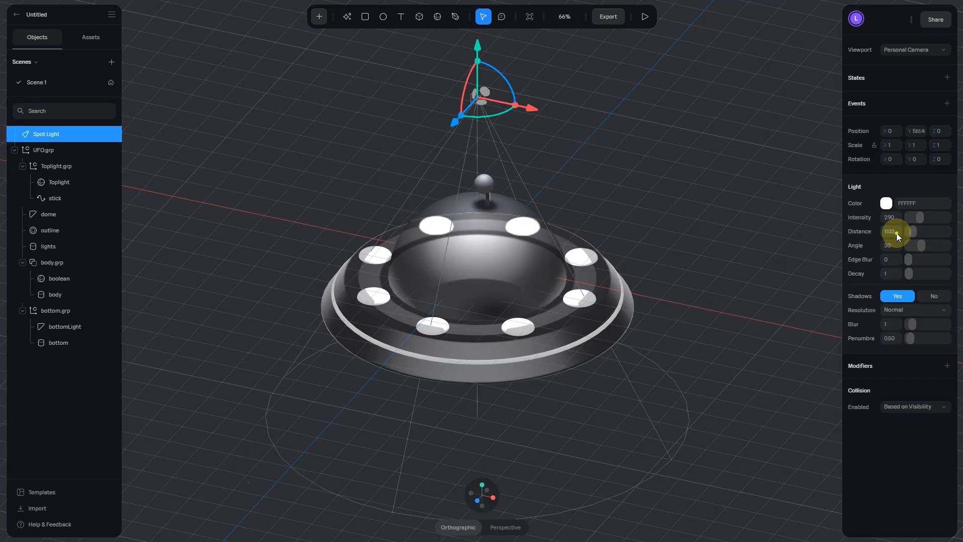
pyautogui.write('1100')
pyautogui.press('Return')
# Step: Set the spot light's angle to 31 and its edge blur to 0.3
pyautogui.moveTo(908, 253)
pyautogui.mouseDown()
pyautogui.moveTo(920, 244)
pyautogui.moveTo(918, 261)
pyautogui.moveTo(922, 248)
pyautogui.mouseUp()
pyautogui.scroll(5, 757, 294)
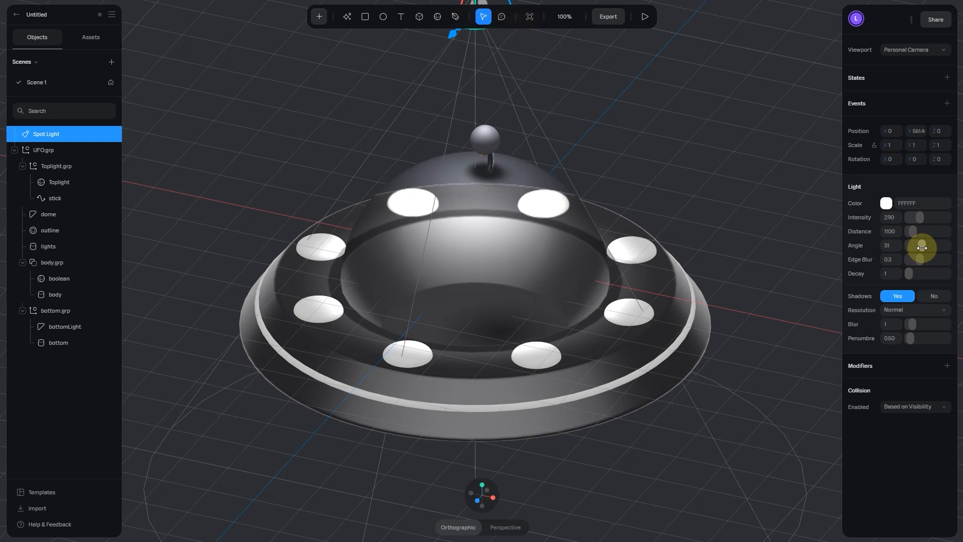
pyautogui.scroll(-1, 564, 301)
pyautogui.keyDown('alt'); pyautogui.moveTo(564, 303); pyautogui.dragTo(609, 354); pyautogui.keyUp('alt')
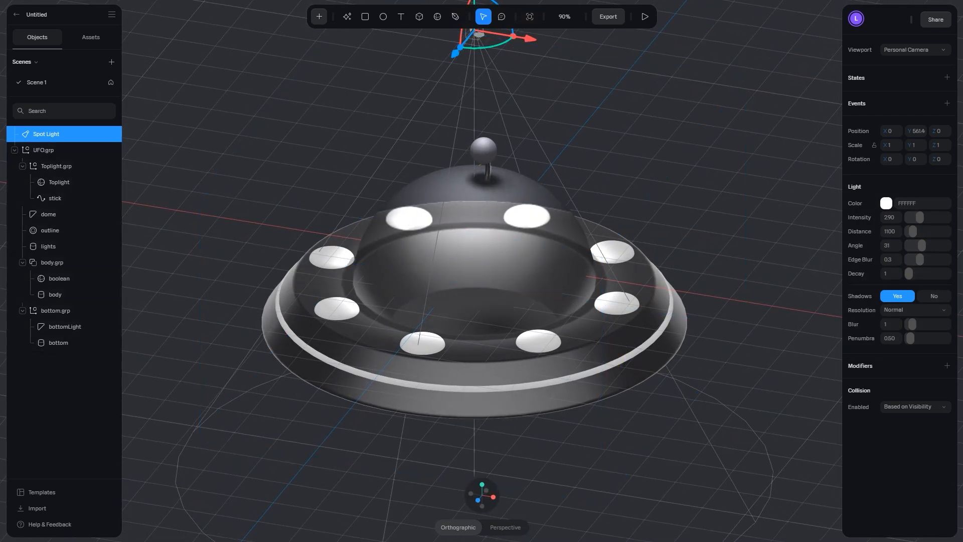
# Step: Set the dome's shadows to Receive only and its rendered sides to Both
pyautogui.click(477, 501)
pyautogui.click(513, 215)
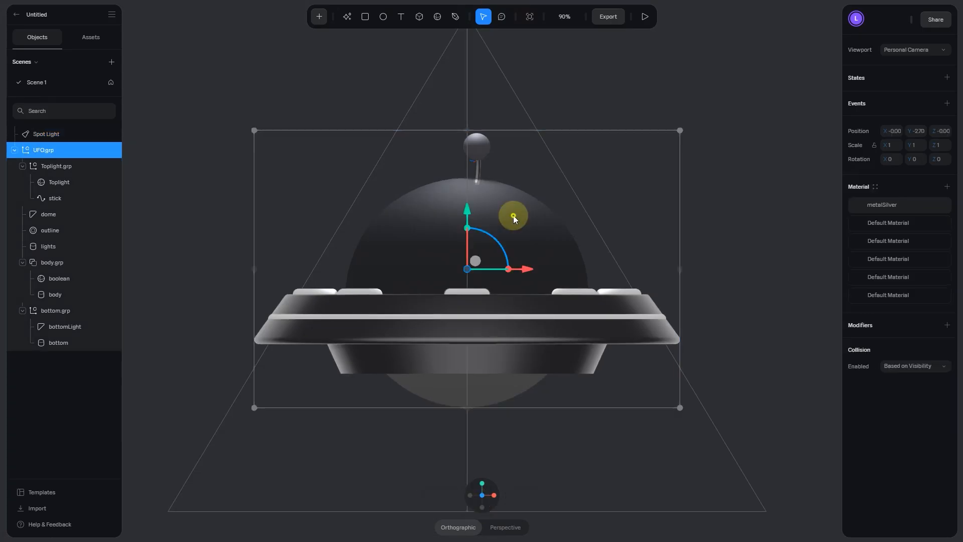
pyautogui.click(513, 215)
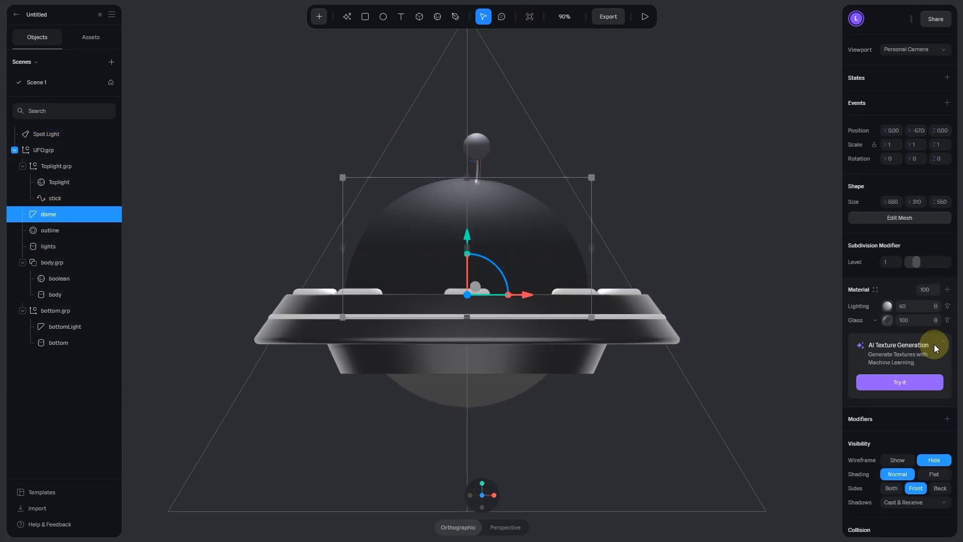
pyautogui.scroll(-1, 898, 394)
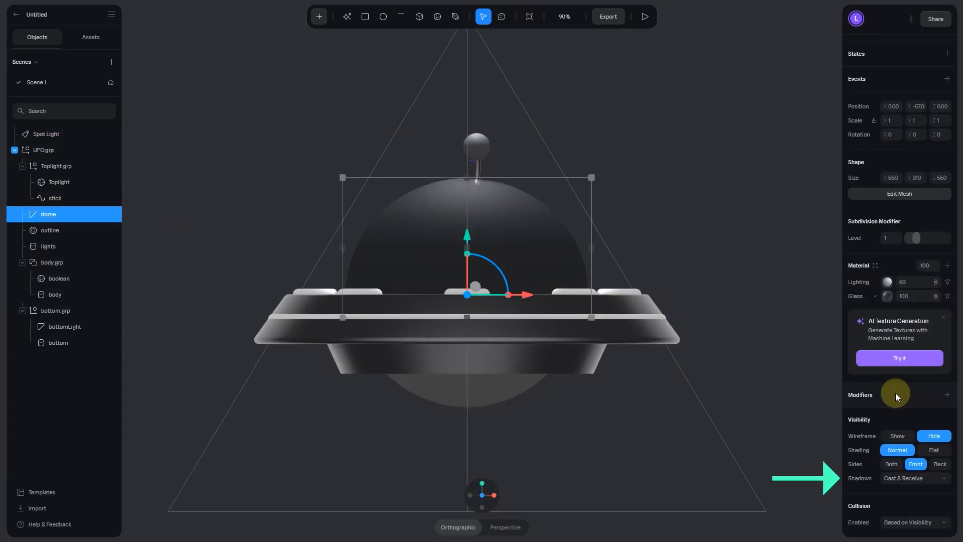
pyautogui.click(903, 480)
pyautogui.click(902, 504)
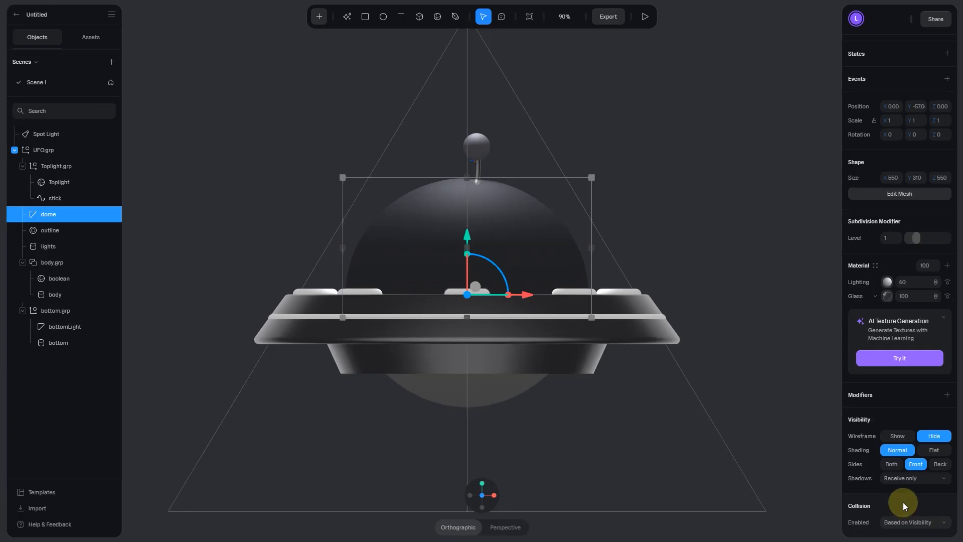
pyautogui.click(892, 465)
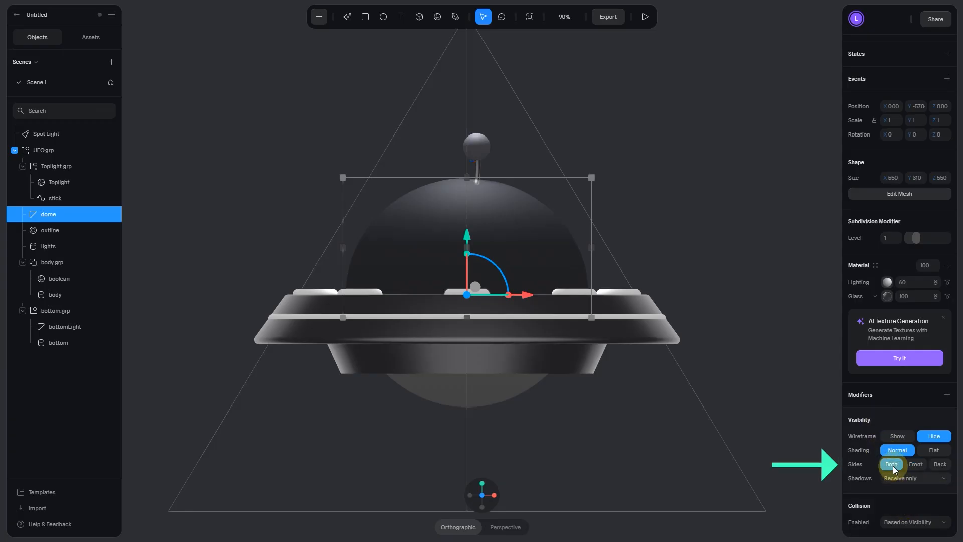
pyautogui.click(716, 244)
pyautogui.keyDown('alt'); pyautogui.moveTo(712, 243); pyautogui.dragTo(670, 288); pyautogui.keyUp('alt')
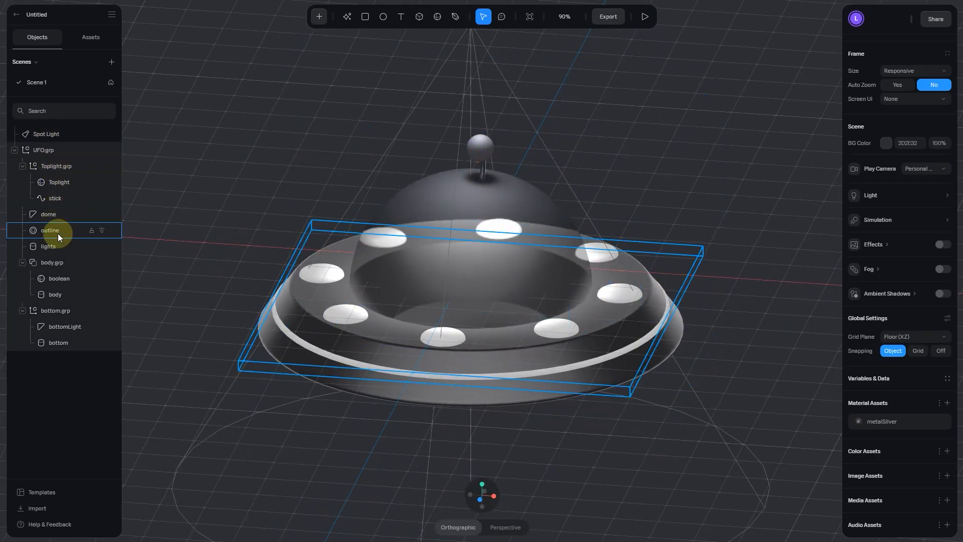
# Step: Add a Fresnel layer above the dome's Lighting and Glass layers and open its settings
pyautogui.click(56, 214)
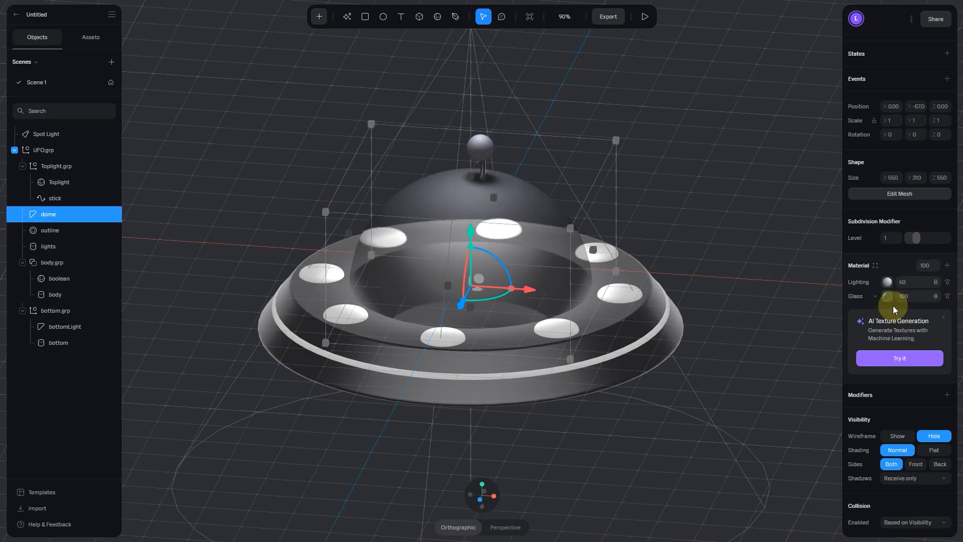
pyautogui.click(947, 267)
pyautogui.click(875, 280)
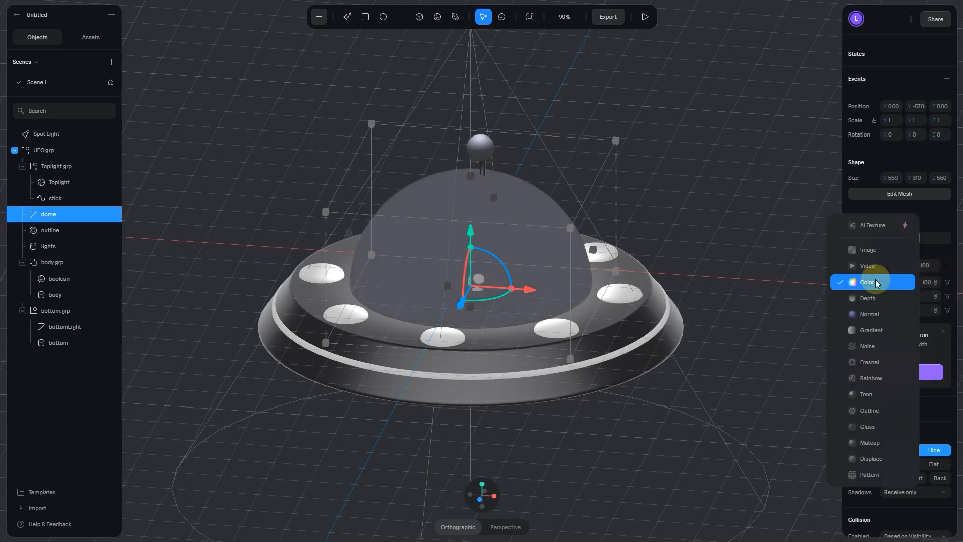
pyautogui.click(837, 361)
pyautogui.scroll(5, 723, 328)
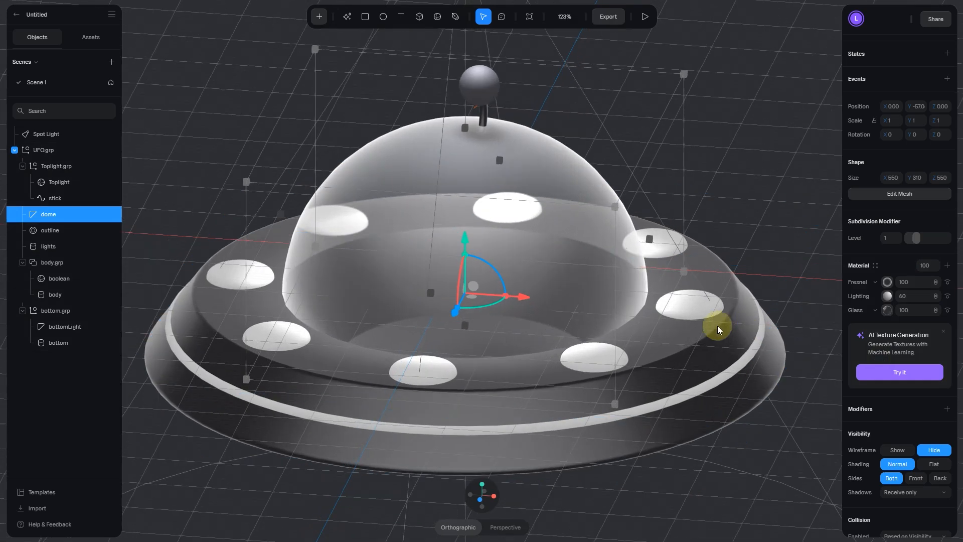
pyautogui.click(887, 283)
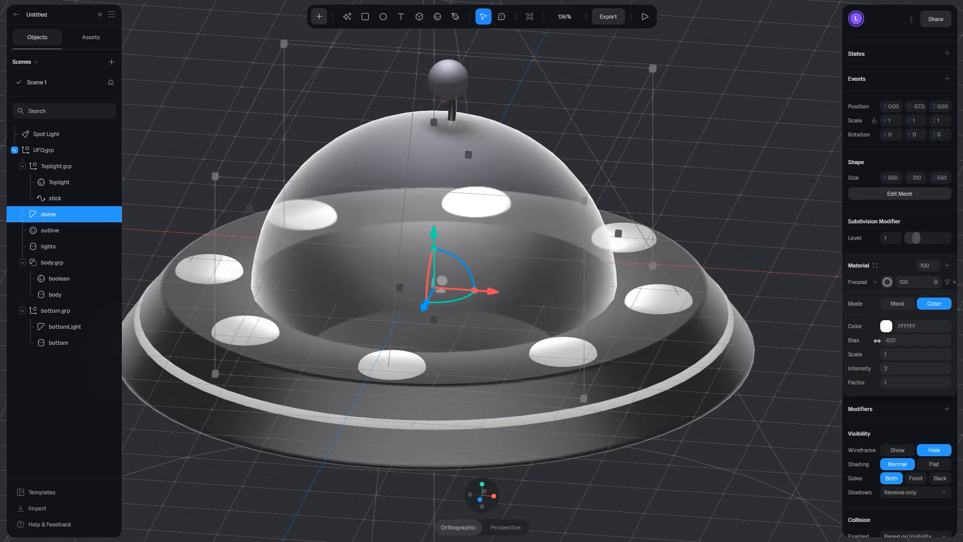
# Step: Set the bias of the dome's Fresnel layer to -0.5 and its factor to 1.05
pyautogui.moveTo(874, 340); pyautogui.dragTo(884, 341)
pyautogui.click(903, 341)
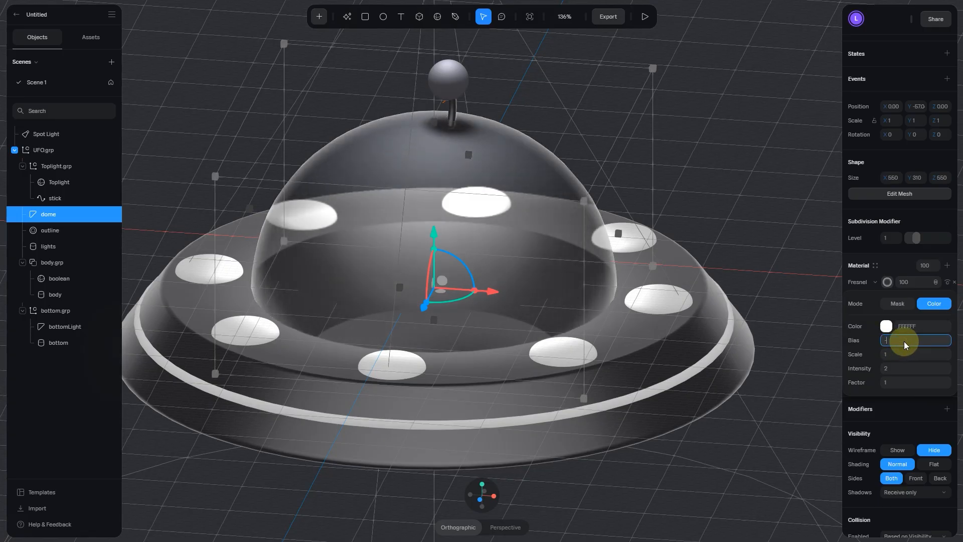
pyautogui.write('-0.5')
pyautogui.press('Return')
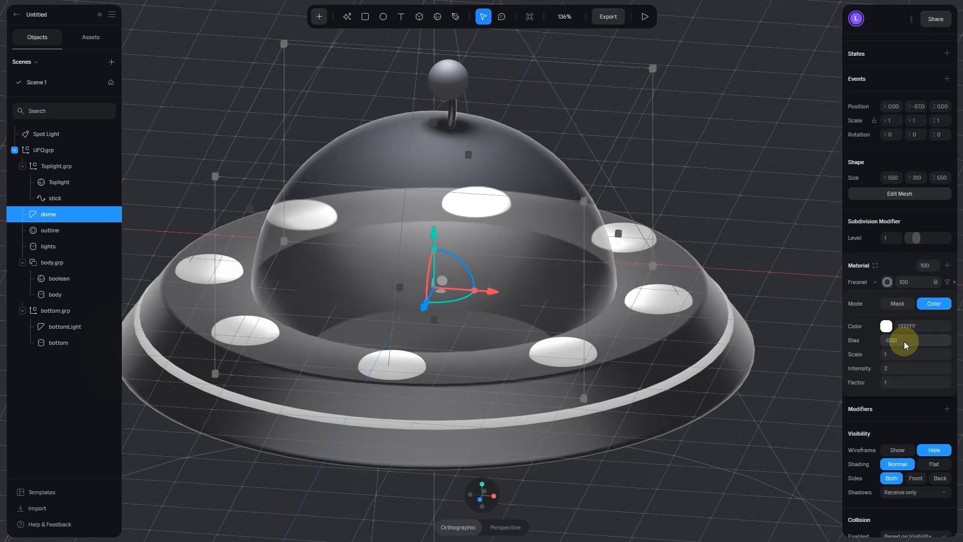
pyautogui.scroll(-2, 574, 272)
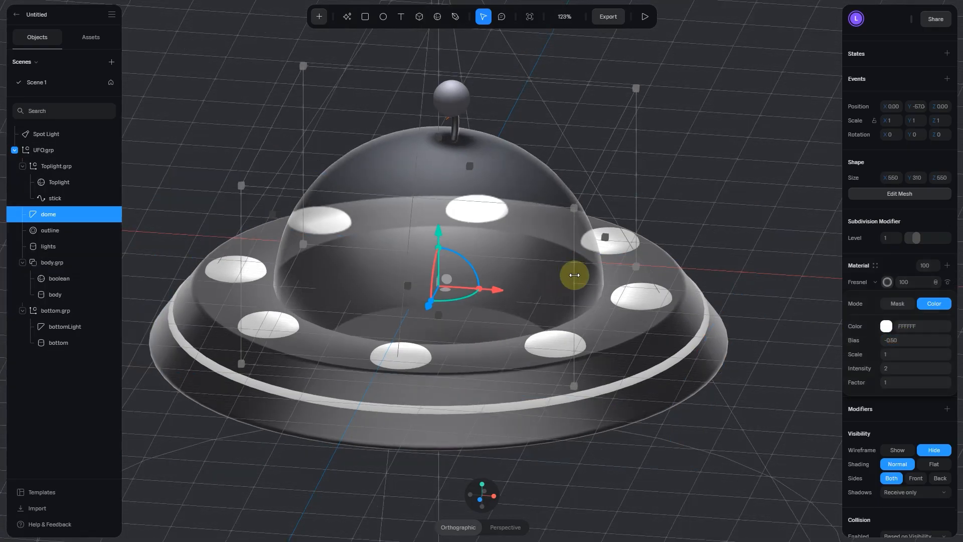
pyautogui.keyDown('alt'); pyautogui.moveTo(630, 369); pyautogui.dragTo(629, 365); pyautogui.keyUp('alt')
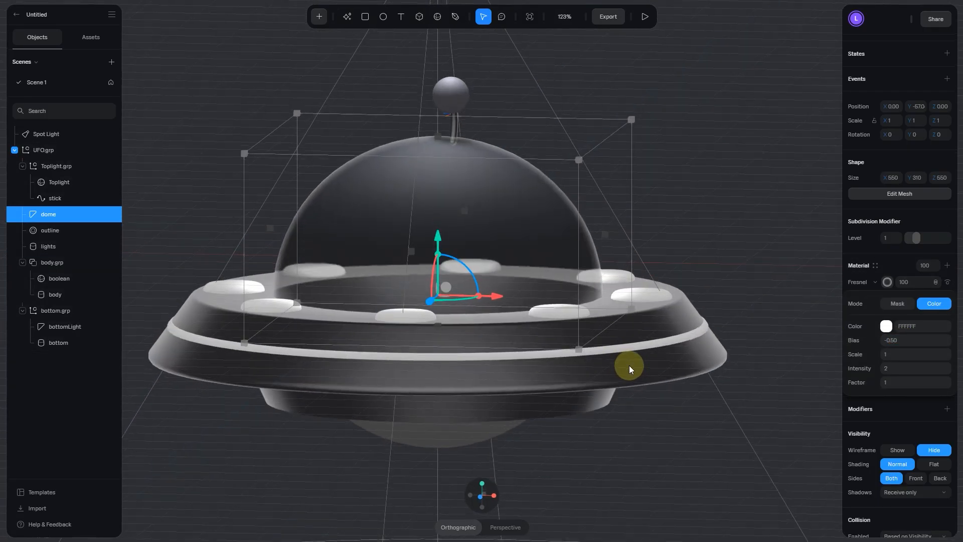
pyautogui.click(910, 382)
pyautogui.write('1.05')
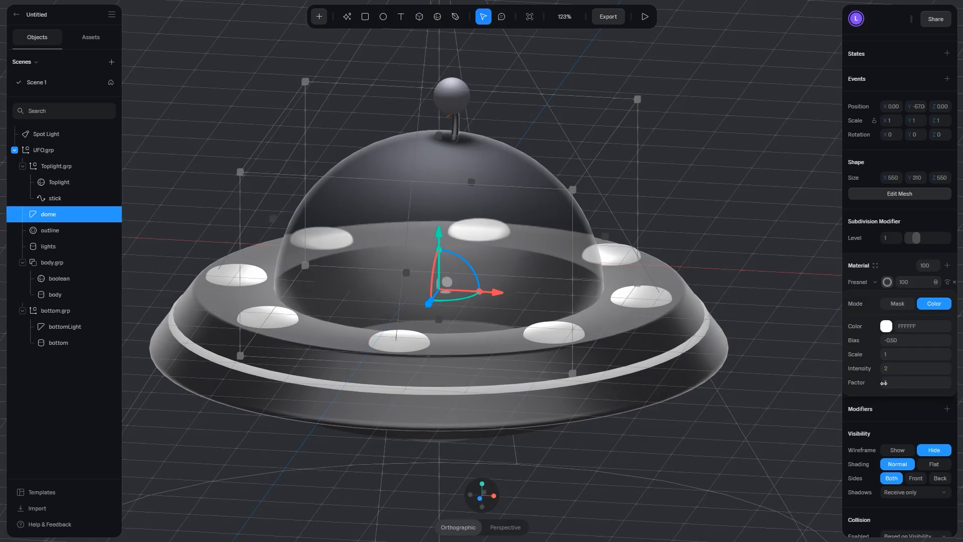
pyautogui.press('Return')
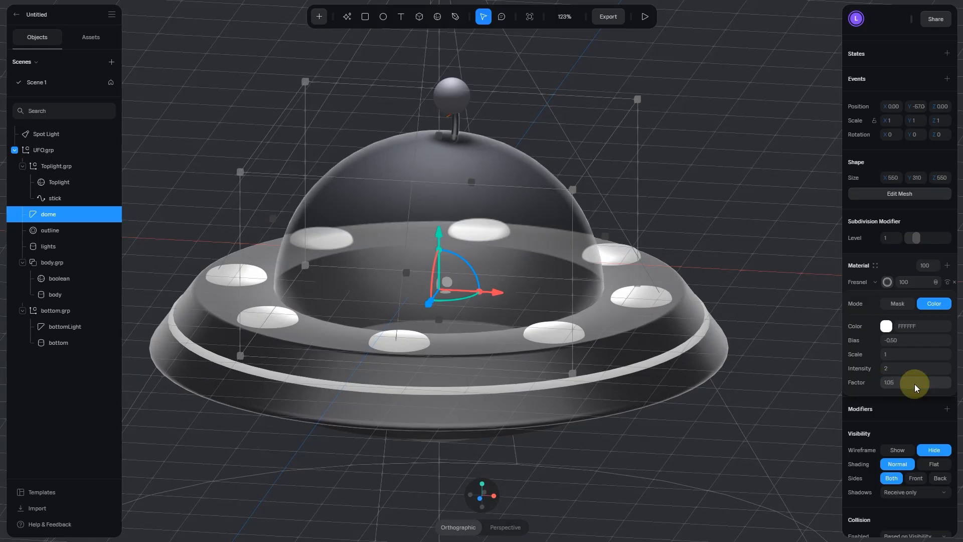
pyautogui.click(713, 152)
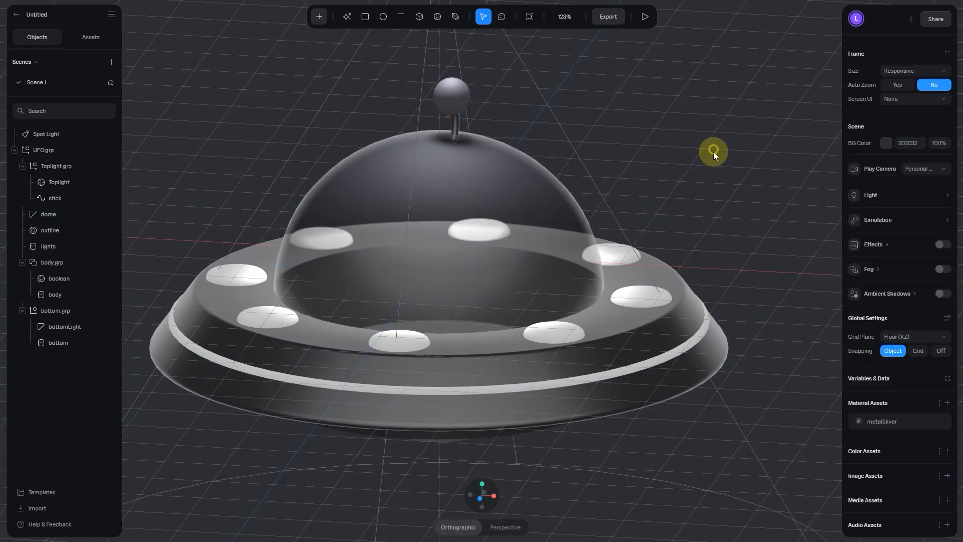
# Step: Set the scene's background color to 111A29, with the UFO seen from the front
pyautogui.click(480, 498)
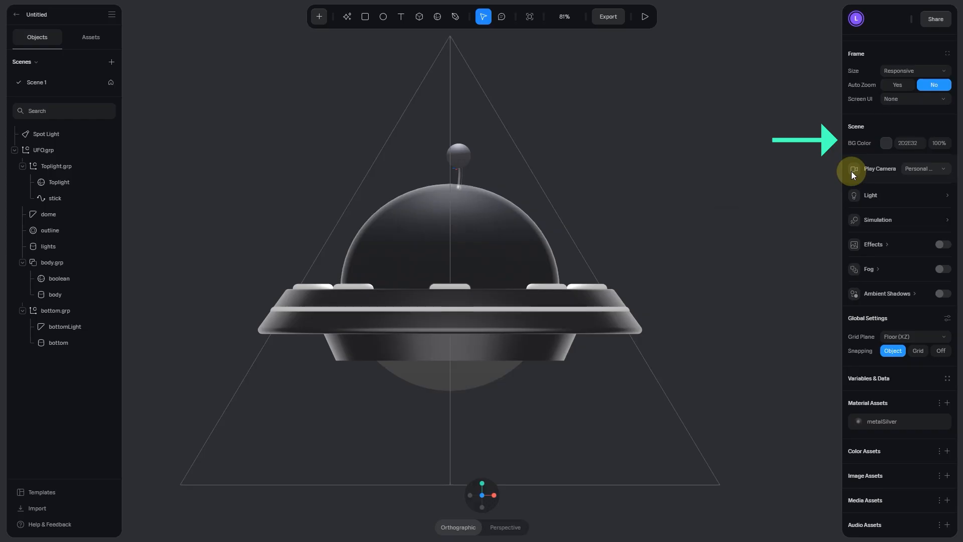
pyautogui.click(917, 145)
pyautogui.write('111A29')
pyautogui.click(915, 128)
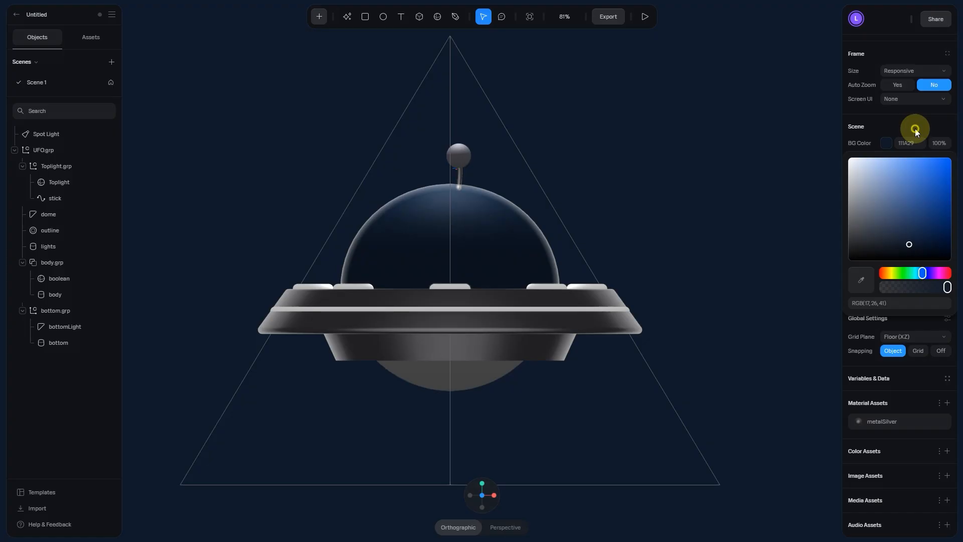
pyautogui.click(915, 128)
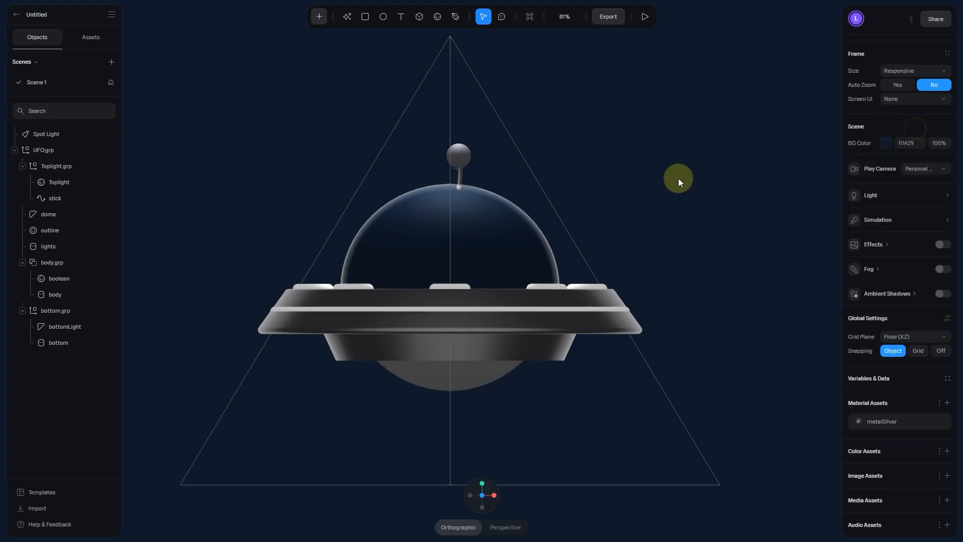
# Step: Hide the Lighting layer of the lights object and add a Fresnel layer on top of its material
pyautogui.moveTo(688, 179); pyautogui.dragTo(663, 218, button='right')
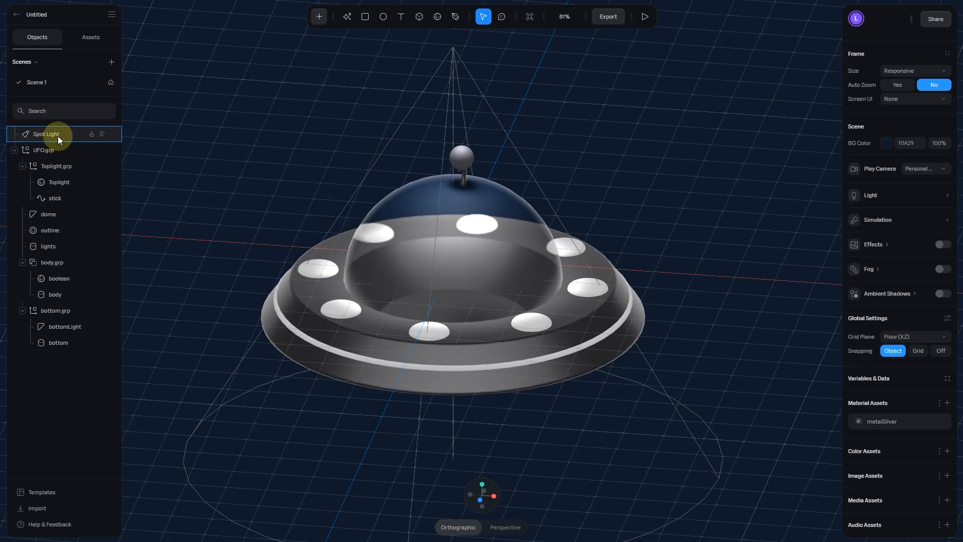
pyautogui.click(52, 247)
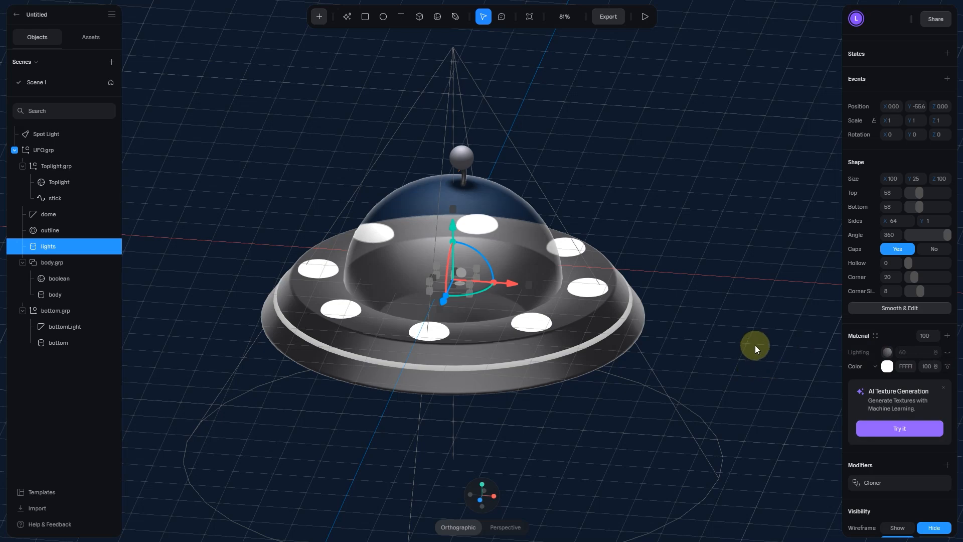
pyautogui.scroll(3, 752, 350)
pyautogui.moveTo(748, 355)
pyautogui.keyDown('alt'); pyautogui.mouseDown()
pyautogui.moveTo(741, 347)
pyautogui.moveTo(743, 366)
pyautogui.mouseUp(); pyautogui.keyUp('alt')
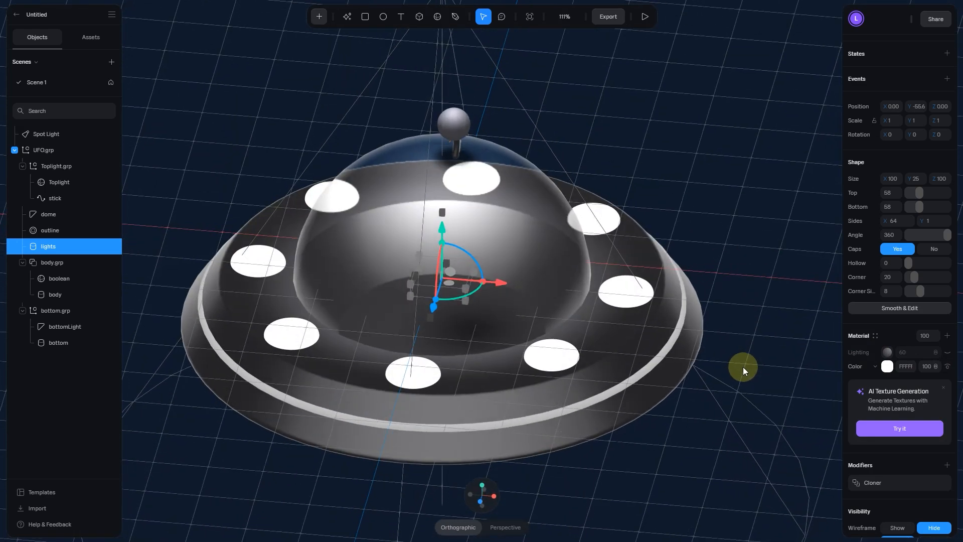
pyautogui.click(947, 335)
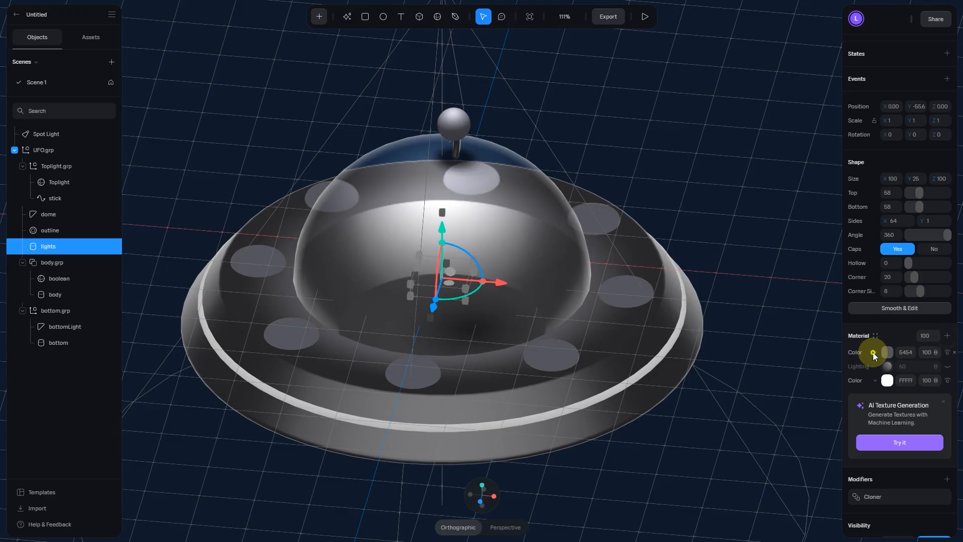
pyautogui.click(873, 353)
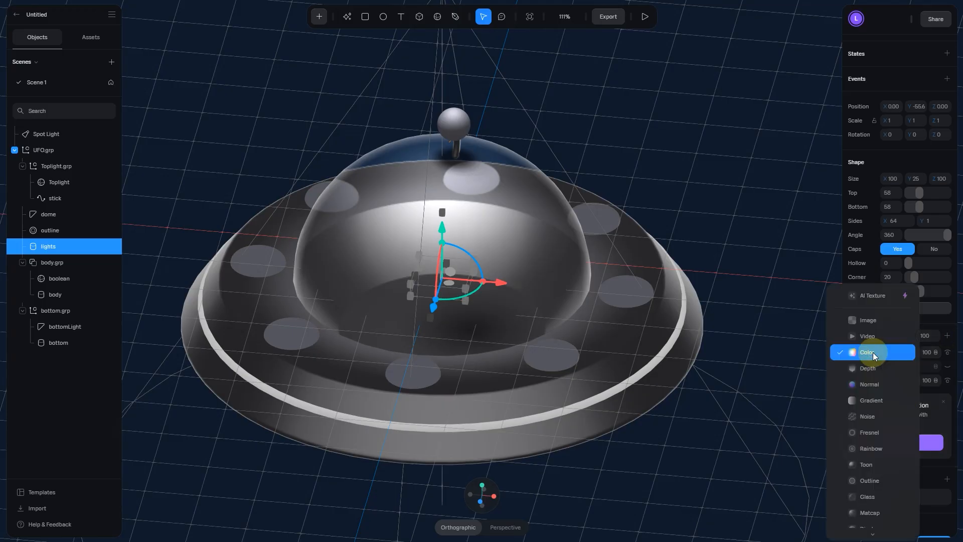
pyautogui.scroll(-1, 876, 406)
pyautogui.click(873, 415)
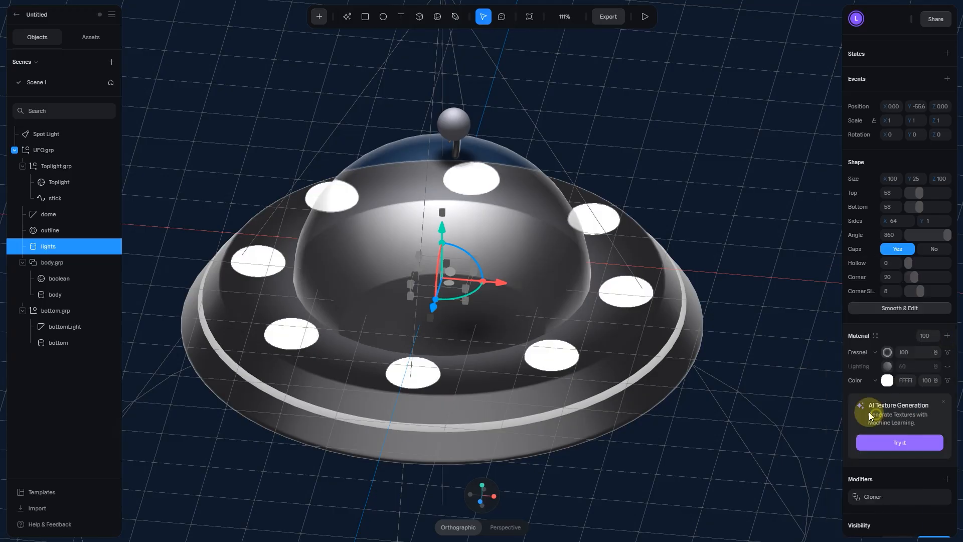
# Step: Change the color of the lights' Fresnel layer to the muted blue-gray 82889A
pyautogui.click(889, 353)
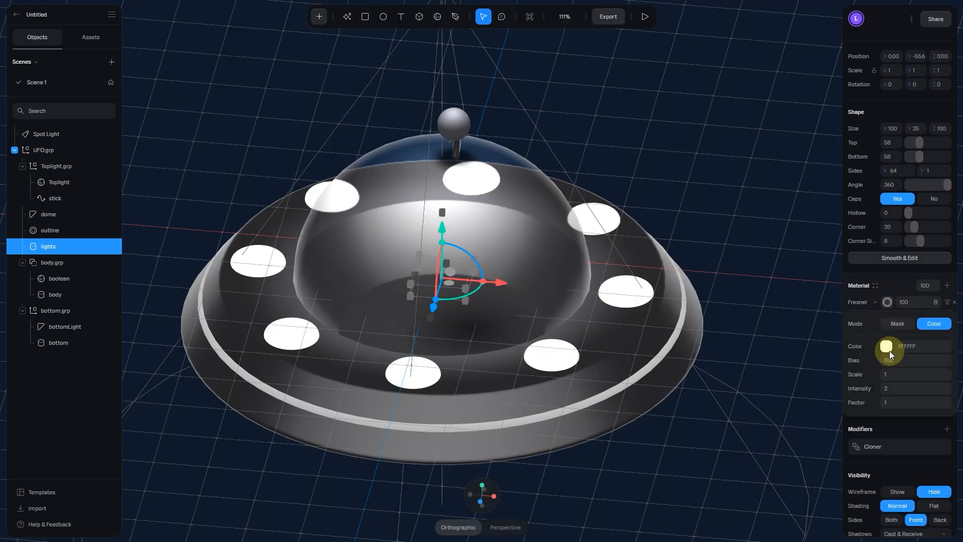
pyautogui.click(887, 348)
pyautogui.scroll(-1, 887, 348)
pyautogui.moveTo(883, 420); pyautogui.dragTo(928, 420)
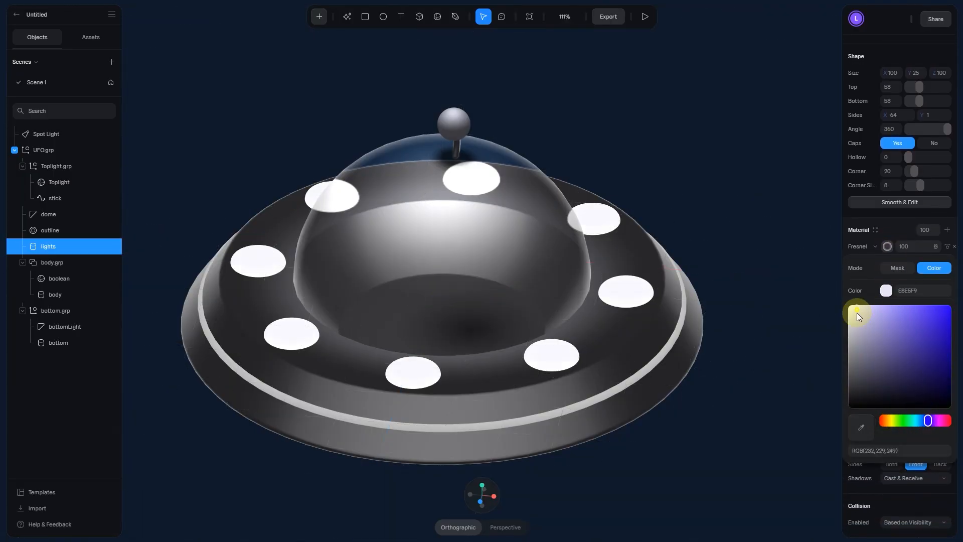
pyautogui.moveTo(857, 311); pyautogui.dragTo(864, 346)
pyautogui.scroll(2, 832, 336)
pyautogui.scroll(1, 778, 354)
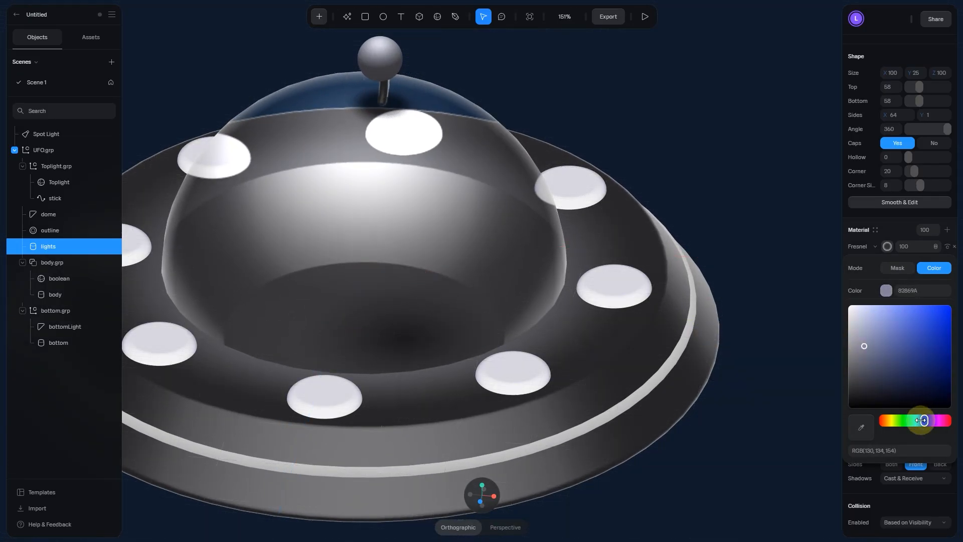
pyautogui.moveTo(928, 420); pyautogui.dragTo(923, 420)
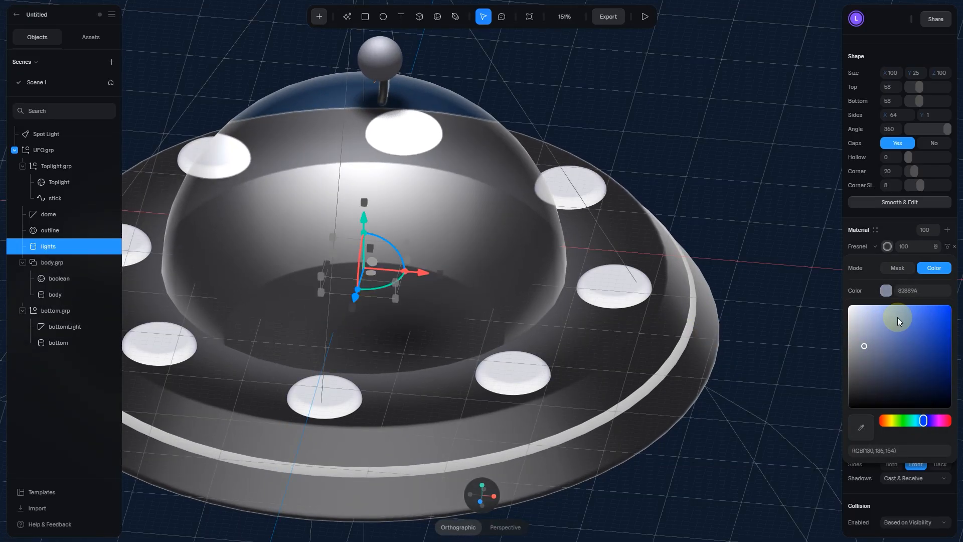
pyautogui.click(887, 246)
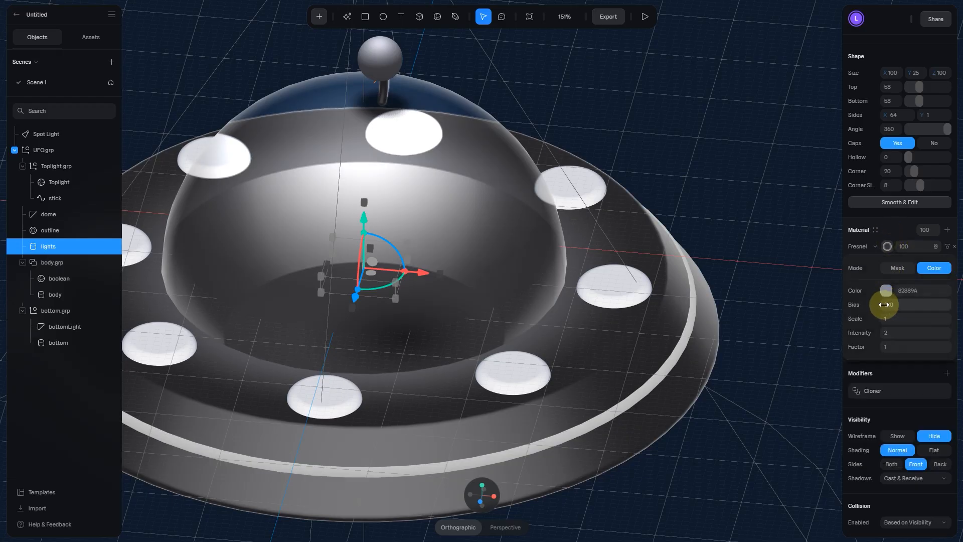
# Step: Set the factor of the lights' Fresnel layer to 0.94 and its bias to about -0.03
pyautogui.moveTo(881, 346)
pyautogui.mouseDown()
pyautogui.moveTo(901, 348)
pyautogui.moveTo(879, 348)
pyautogui.mouseUp()
pyautogui.scroll(4, 722, 394)
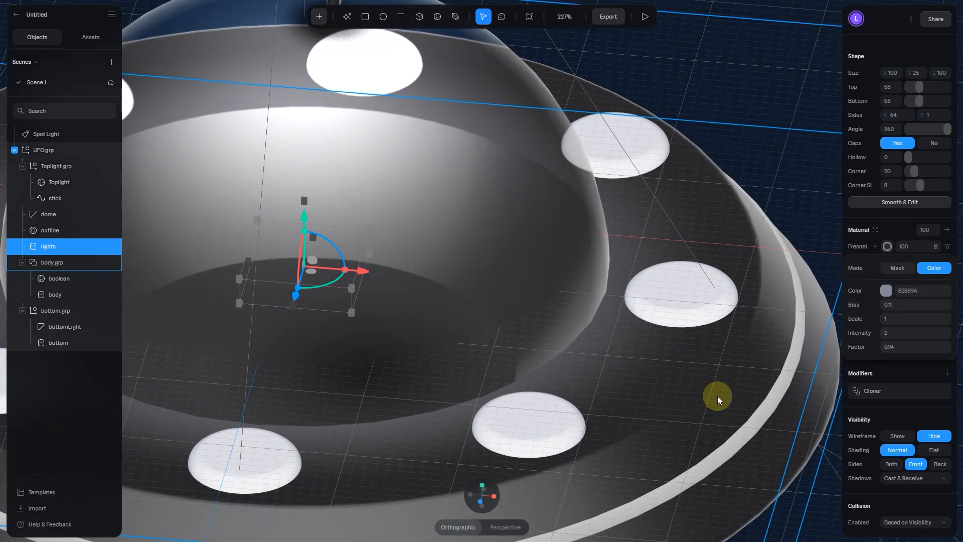
pyautogui.keyDown('alt'); pyautogui.moveTo(717, 396); pyautogui.dragTo(715, 404); pyautogui.keyUp('alt')
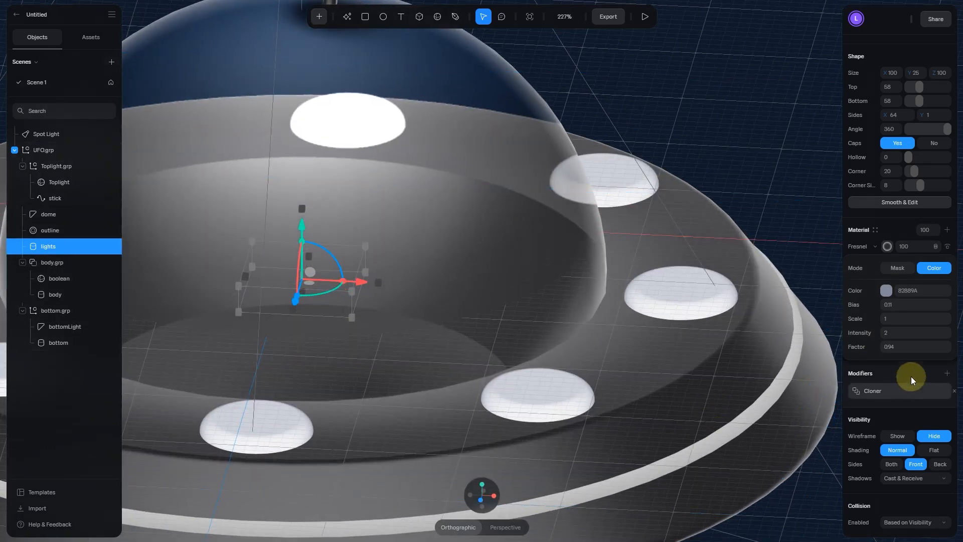
pyautogui.moveTo(881, 304); pyautogui.dragTo(874, 305)
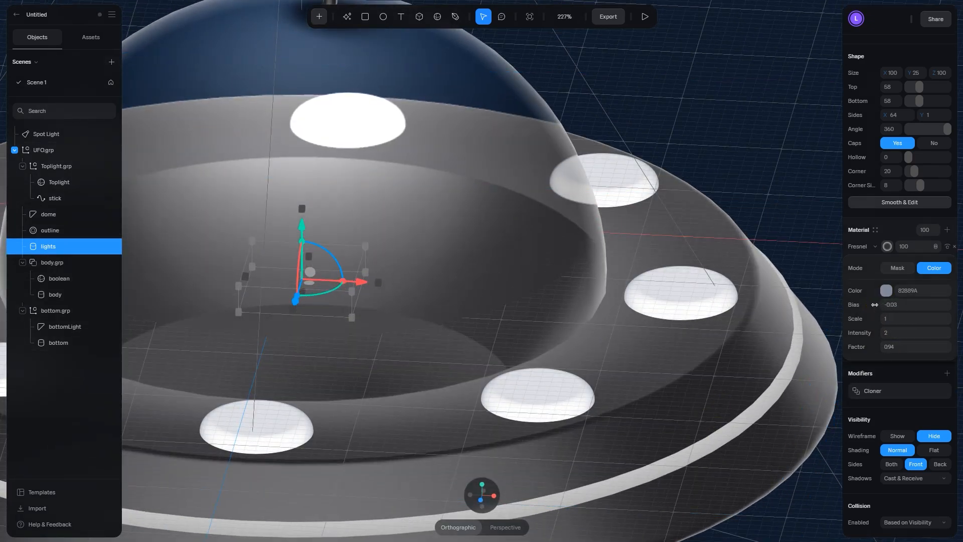
pyautogui.scroll(-5, 778, 294)
pyautogui.click(778, 293)
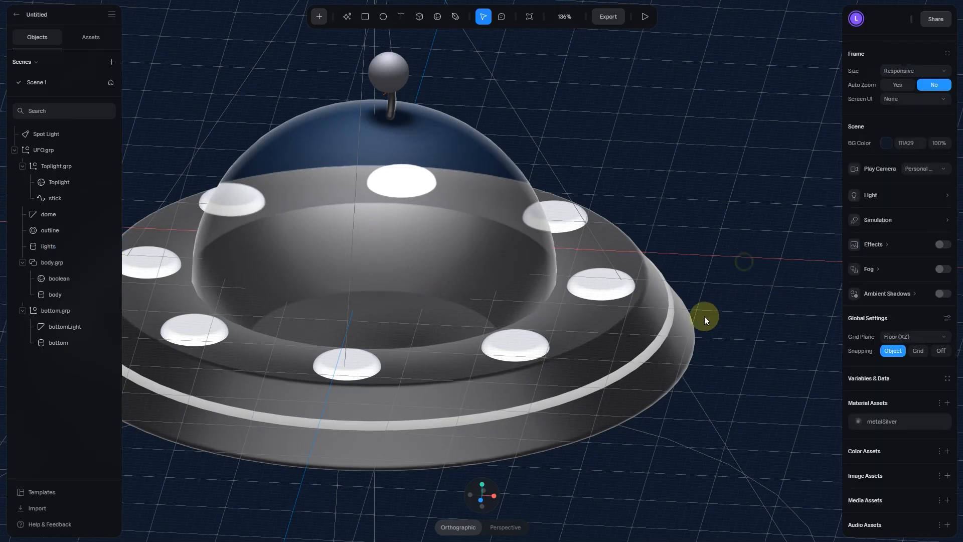
# Step: Set the shadows of the Toplight sphere above the dome to None
pyautogui.keyDown('alt'); pyautogui.moveTo(704, 316); pyautogui.dragTo(728, 343); pyautogui.keyUp('alt')
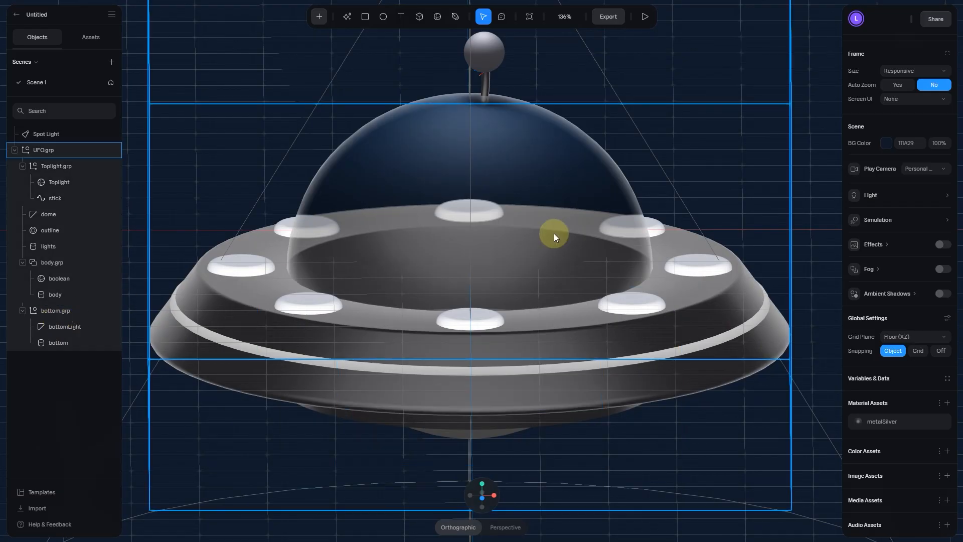
pyautogui.hotkey('ctrl', '0')
pyautogui.moveTo(600, 302)
pyautogui.keyDown('alt'); pyautogui.mouseDown()
pyautogui.moveTo(599, 327)
pyautogui.moveTo(622, 313)
pyautogui.moveTo(615, 297)
pyautogui.moveTo(595, 300)
pyautogui.mouseUp(); pyautogui.keyUp('alt')
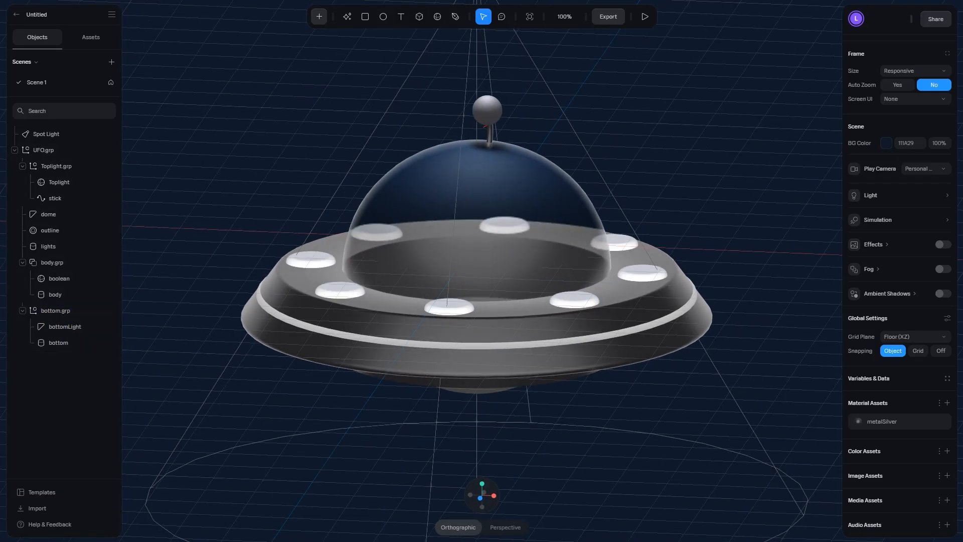
pyautogui.click(489, 114)
pyautogui.doubleClick(489, 113)
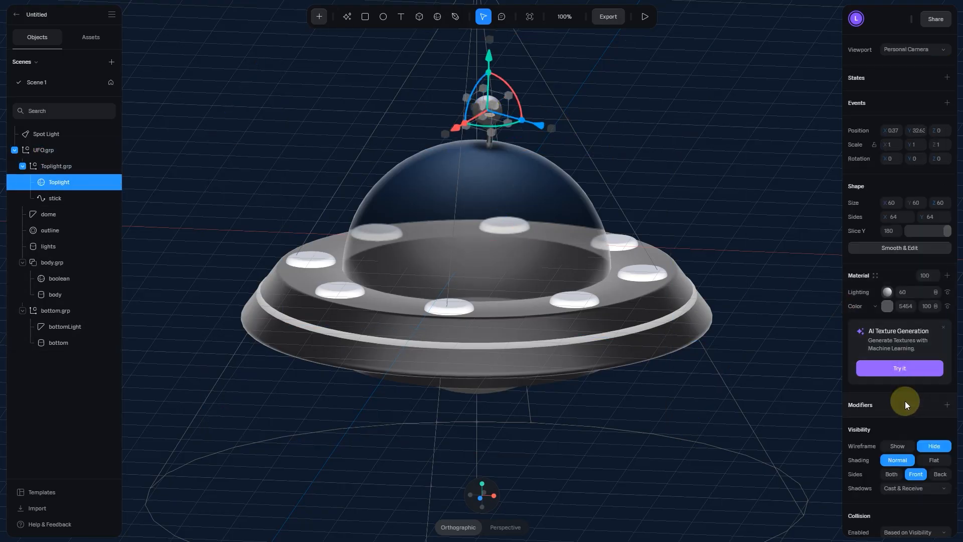
pyautogui.scroll(-1, 904, 401)
pyautogui.click(911, 477)
pyautogui.click(914, 521)
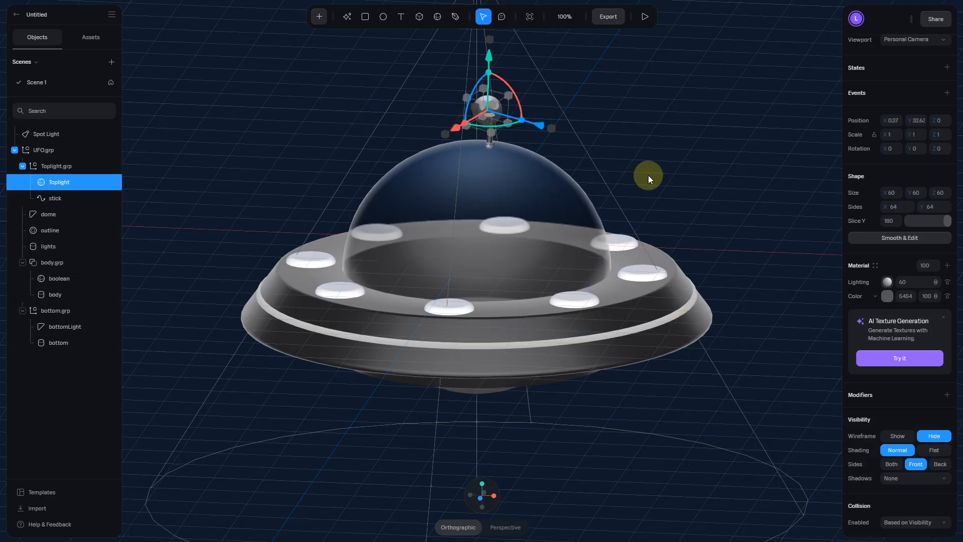
pyautogui.click(691, 146)
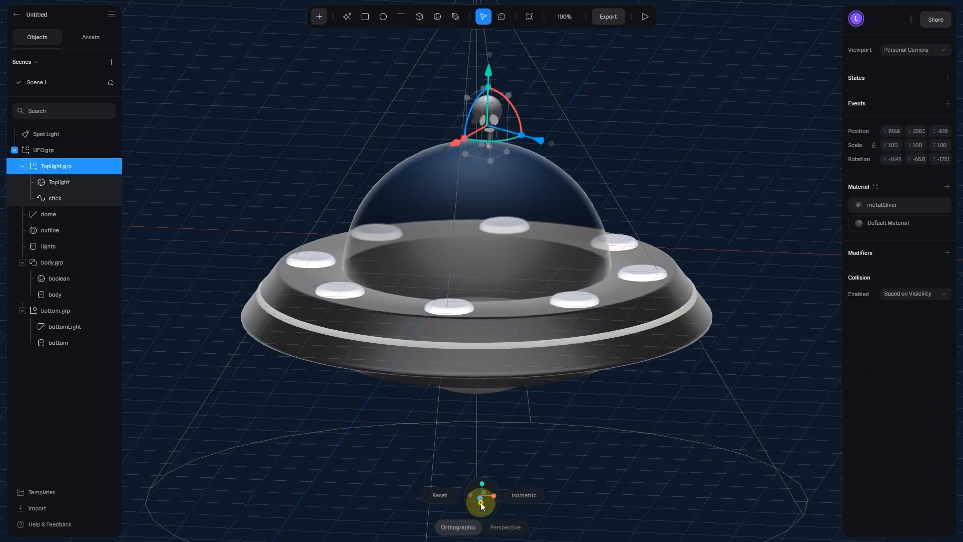
pyautogui.click(481, 500)
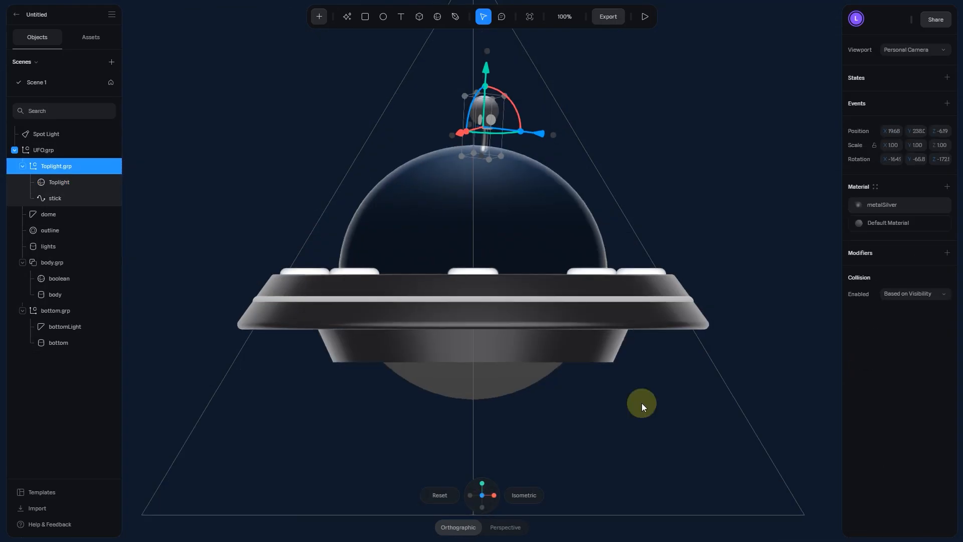
pyautogui.click(769, 209)
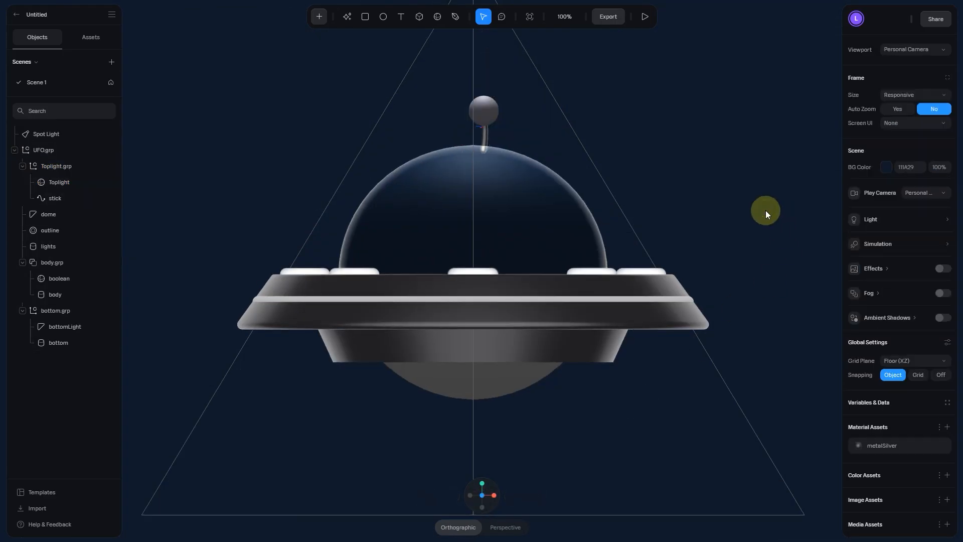
# Step: Set the size of the outline ring around the UFO body to 887 in both X and Y
pyautogui.click(660, 300)
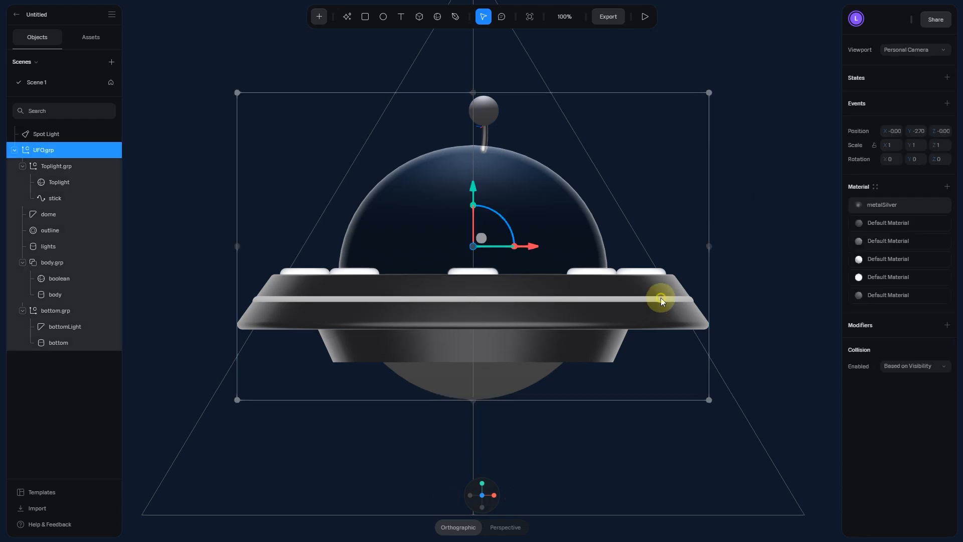
pyautogui.click(58, 231)
pyautogui.scroll(1, 727, 297)
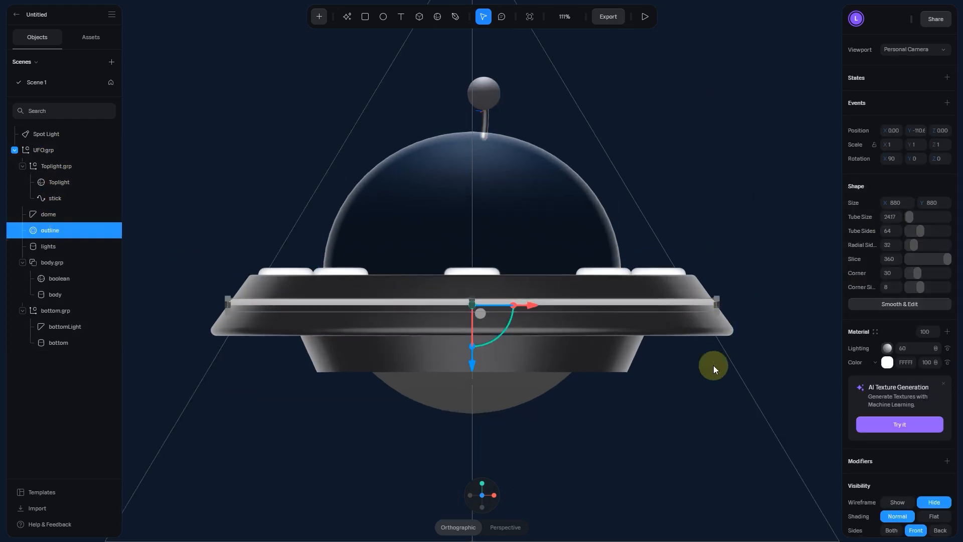
pyautogui.moveTo(713, 365); pyautogui.dragTo(692, 392)
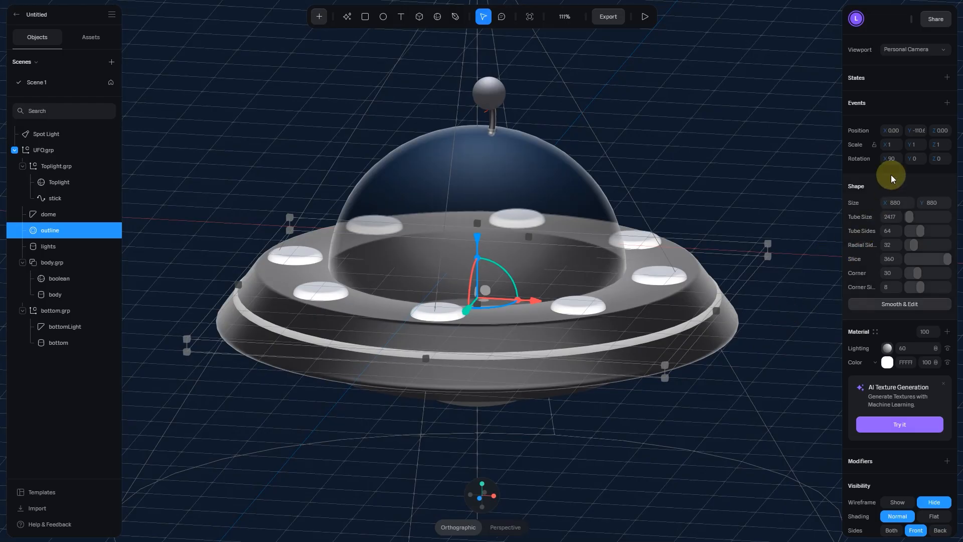
pyautogui.moveTo(887, 202)
pyautogui.mouseDown()
pyautogui.moveTo(905, 202)
pyautogui.moveTo(881, 202)
pyautogui.moveTo(890, 202)
pyautogui.mouseUp()
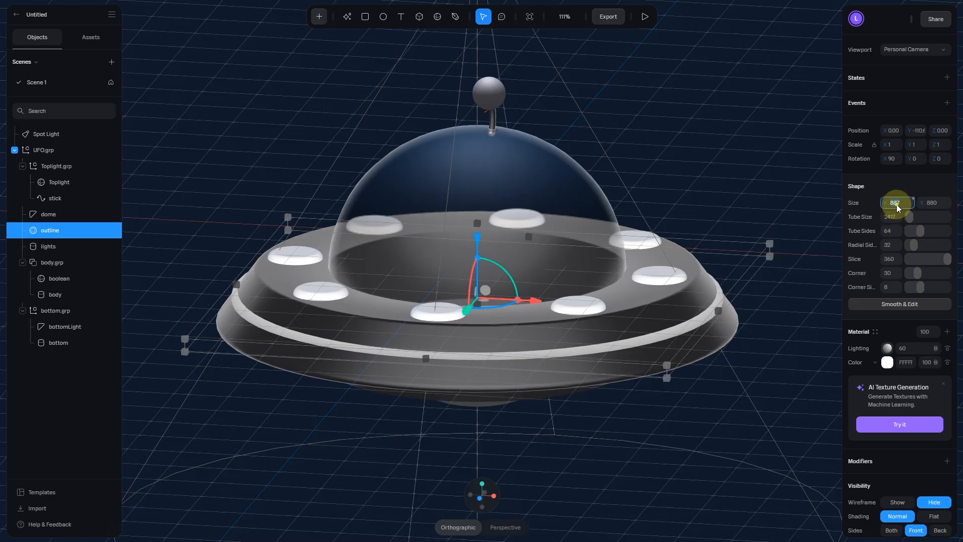
pyautogui.click(934, 203)
pyautogui.write('887')
pyautogui.click(928, 187)
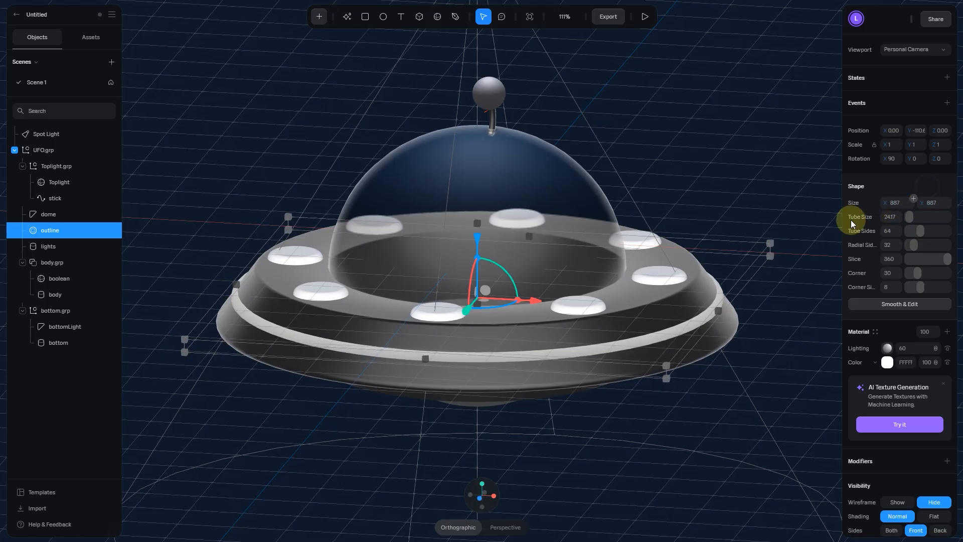
# Step: Change the base color of the outline ring to bright cyan, RGB 72, 239, 255
pyautogui.moveTo(710, 239)
pyautogui.keyDown('alt'); pyautogui.mouseDown()
pyautogui.moveTo(705, 189)
pyautogui.moveTo(730, 239)
pyautogui.moveTo(718, 230)
pyautogui.mouseUp(); pyautogui.keyUp('alt')
pyautogui.click(484, 496)
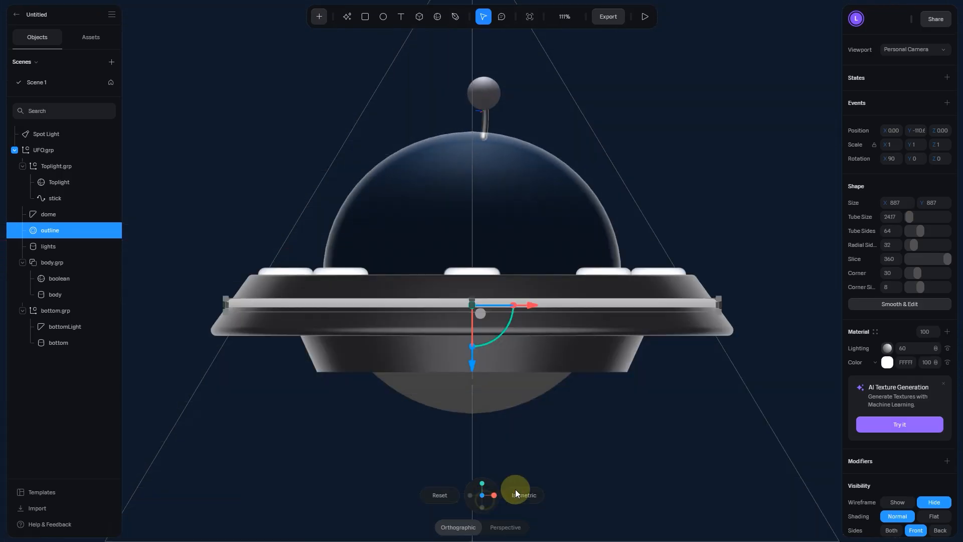
pyautogui.click(887, 363)
pyautogui.moveTo(883, 493); pyautogui.dragTo(918, 490)
pyautogui.moveTo(889, 417)
pyautogui.mouseDown()
pyautogui.moveTo(905, 396)
pyautogui.moveTo(905, 344)
pyautogui.mouseUp()
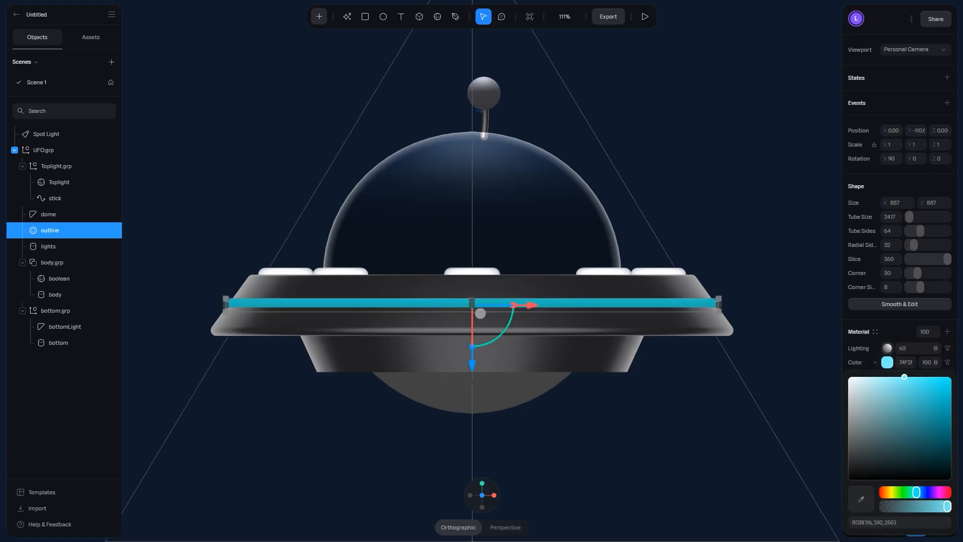
pyautogui.click(922, 378)
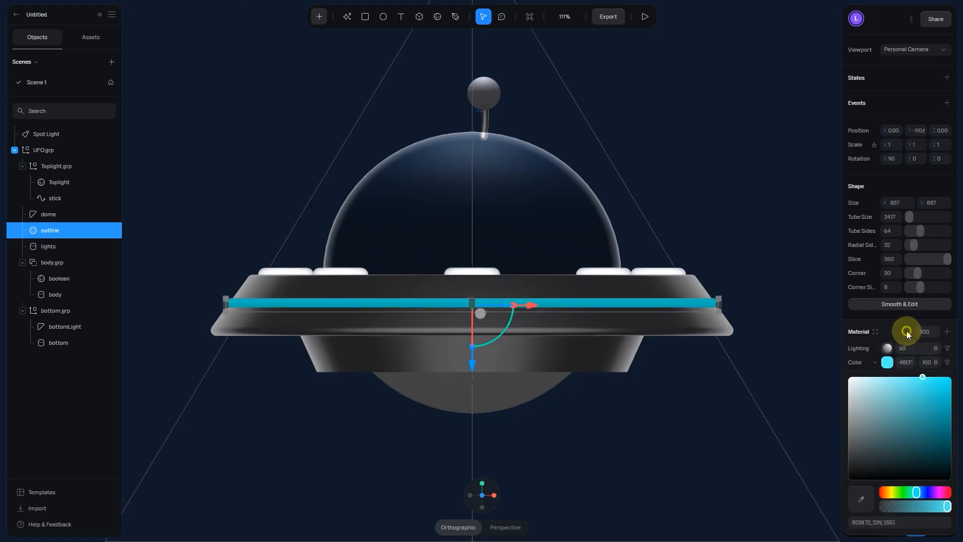
pyautogui.click(907, 330)
# Step: Add a Fresnel layer on top of the outline ring's material
pyautogui.scroll(-4, 691, 379)
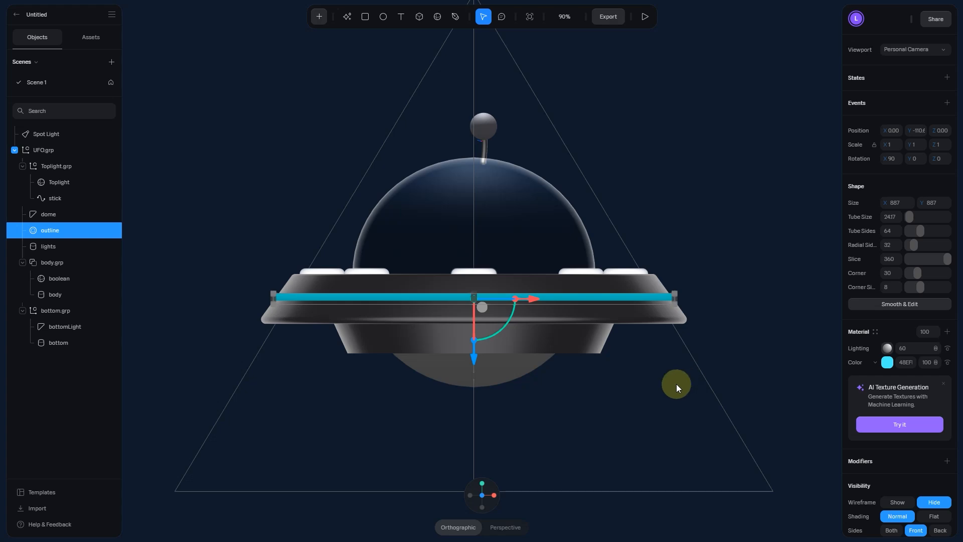
pyautogui.moveTo(676, 379); pyautogui.dragTo(789, 387)
pyautogui.click(947, 332)
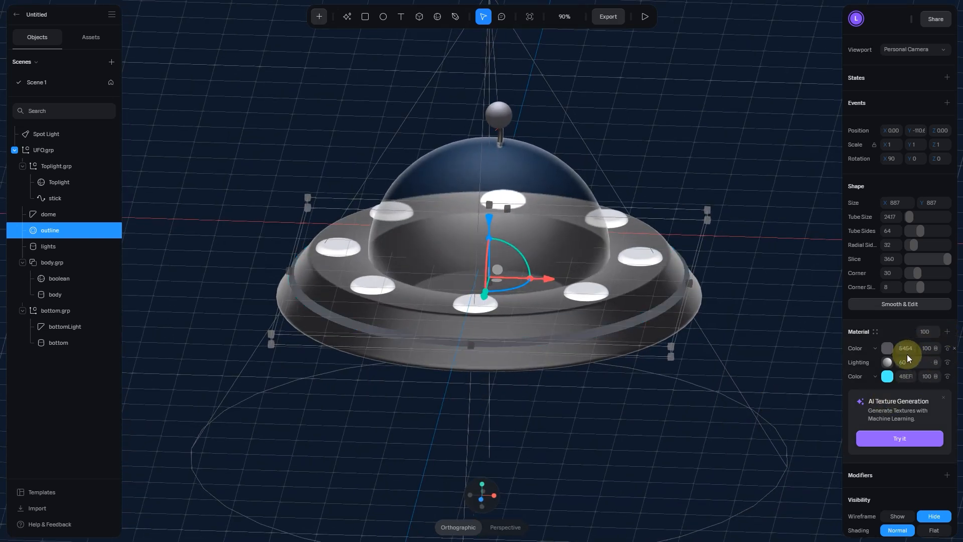
pyautogui.click(877, 348)
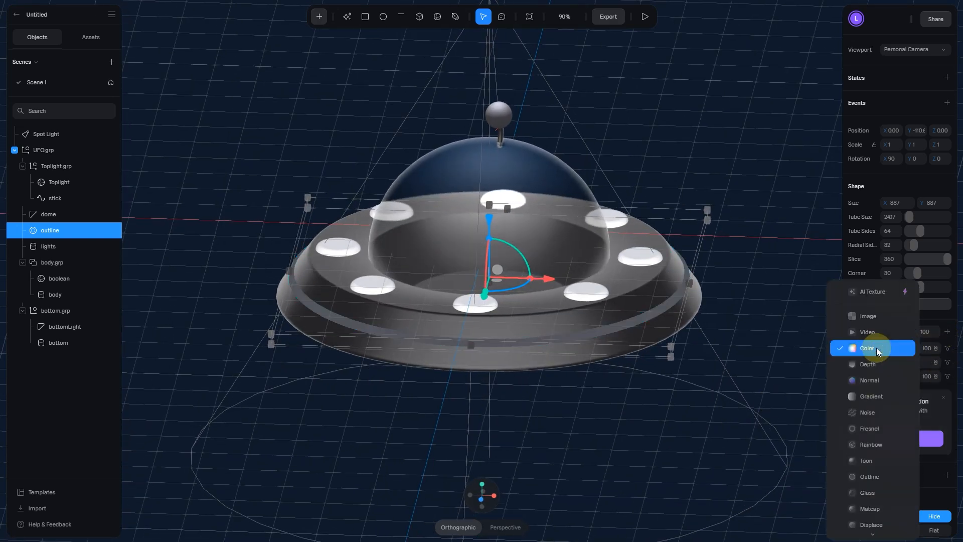
pyautogui.click(875, 428)
pyautogui.moveTo(703, 412); pyautogui.dragTo(695, 413)
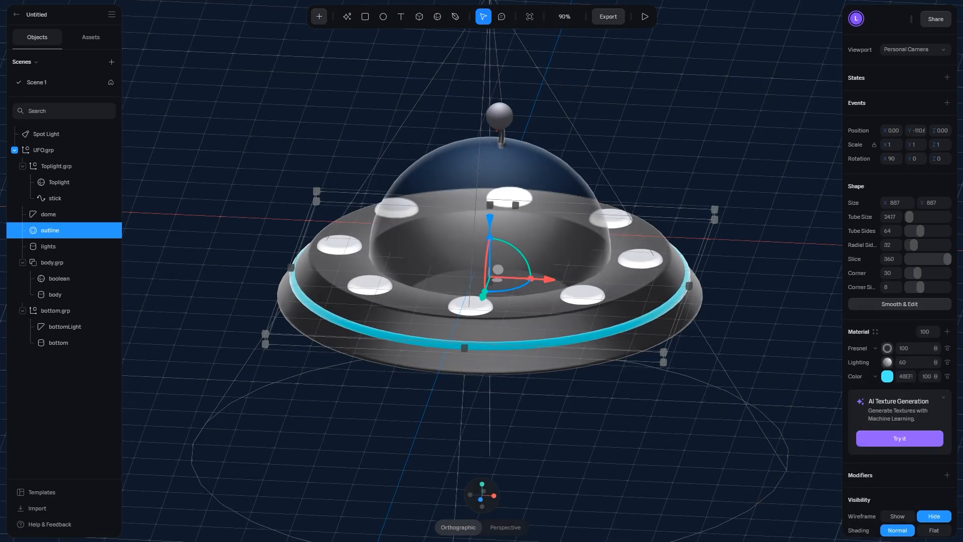
# Step: Set the outline's Fresnel layer to the pale cyan ADFFFF with a bias of 0.40
pyautogui.click(888, 348)
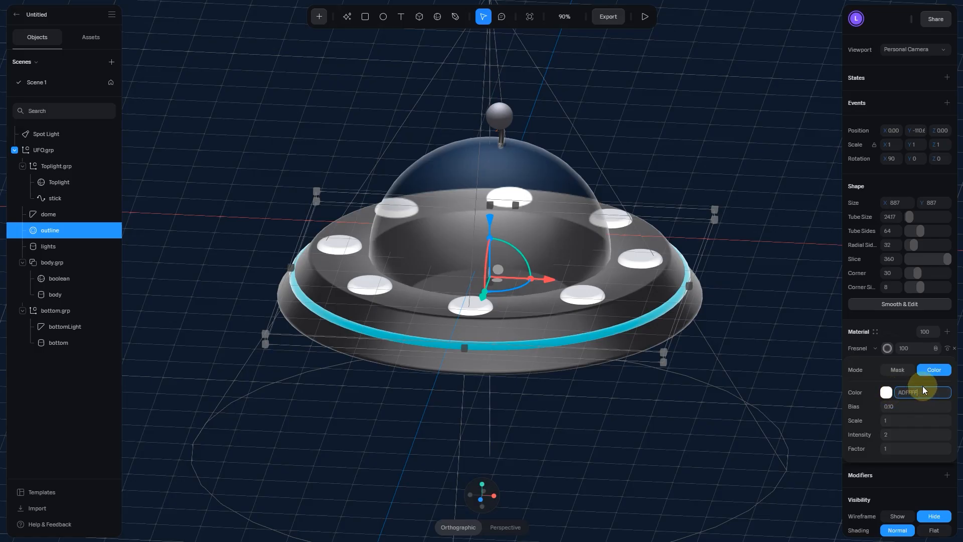
pyautogui.press('Return')
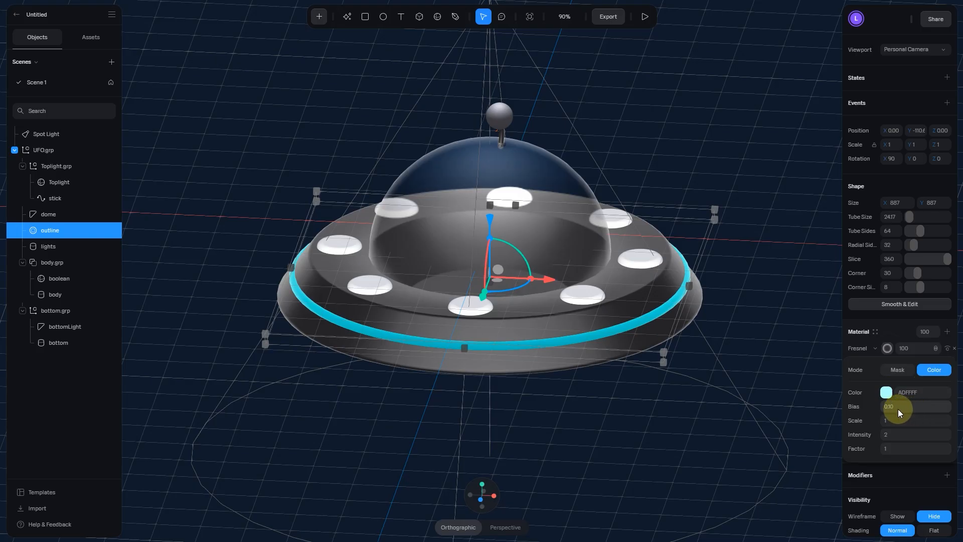
pyautogui.moveTo(898, 408); pyautogui.dragTo(896, 407)
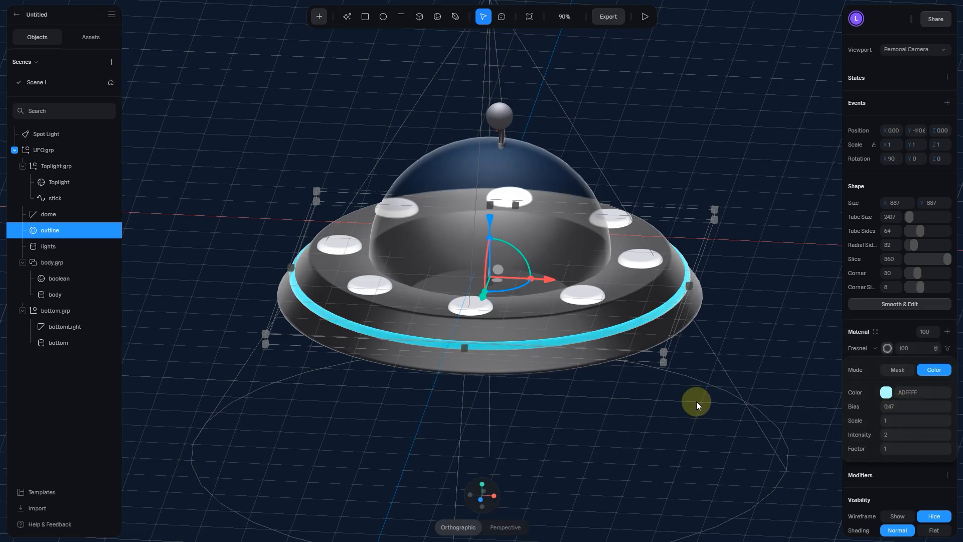
pyautogui.scroll(5, 679, 396)
pyautogui.keyDown('alt'); pyautogui.scroll(3, 688, 425); pyautogui.keyUp('alt')
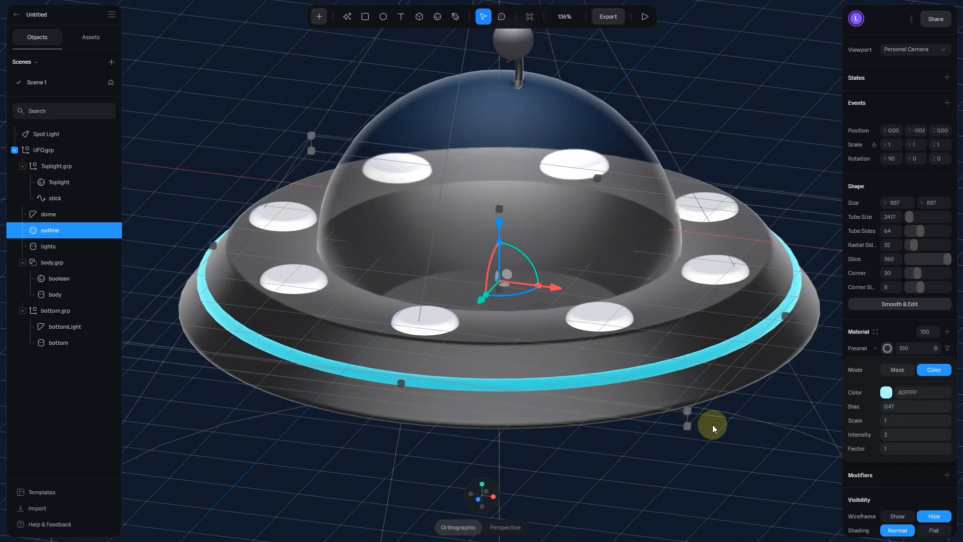
pyautogui.moveTo(910, 402); pyautogui.dragTo(913, 408)
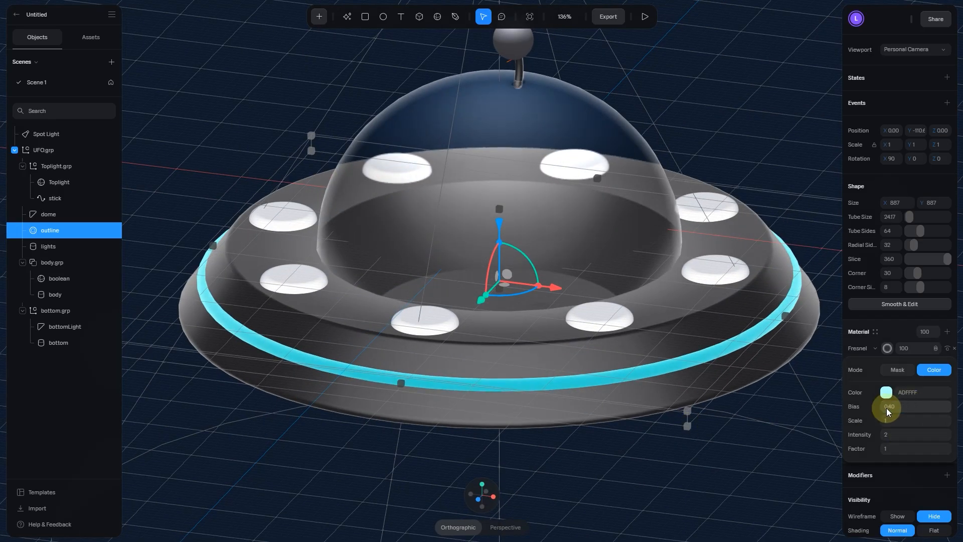
pyautogui.scroll(-3, 258, 338)
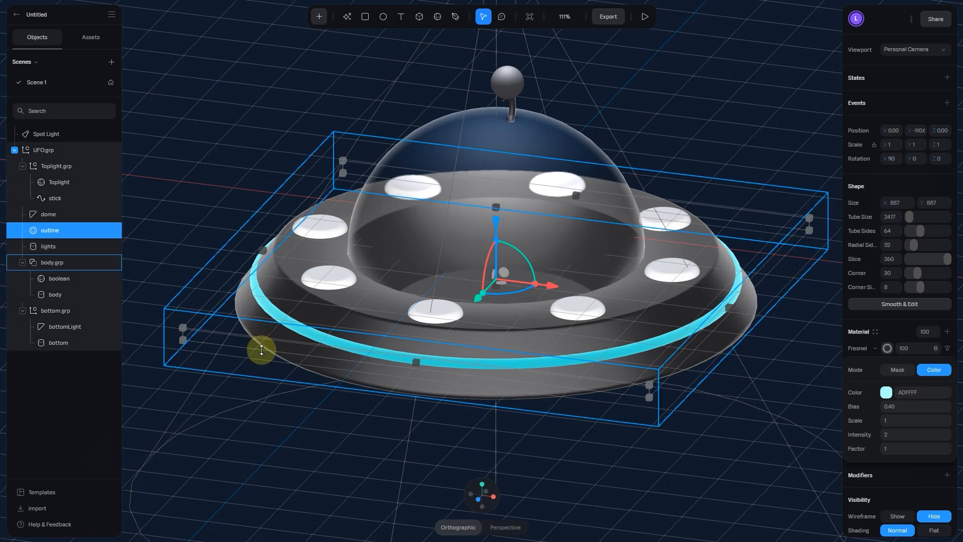
pyautogui.scroll(-2, 563, 408)
pyautogui.moveTo(563, 405)
pyautogui.keyDown('alt'); pyautogui.mouseDown()
pyautogui.moveTo(565, 439)
pyautogui.moveTo(571, 371)
pyautogui.moveTo(568, 383)
pyautogui.moveTo(559, 376)
pyautogui.moveTo(560, 399)
pyautogui.mouseUp(); pyautogui.keyUp('alt')
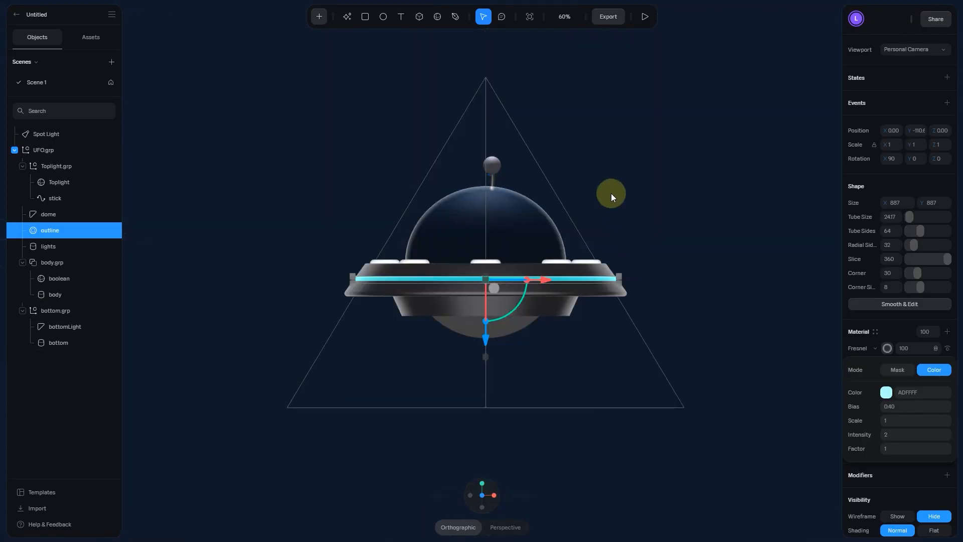
# Step: Change the base color of the Toplight sphere above the dome to orange, RGB 255, 156, 0
pyautogui.scroll(3, 585, 132)
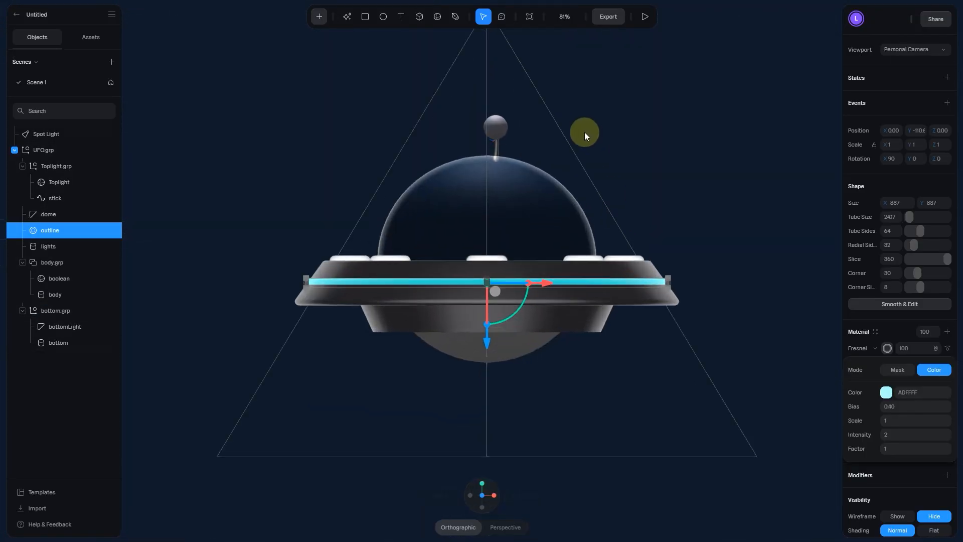
pyautogui.click(500, 129)
pyautogui.click(856, 304)
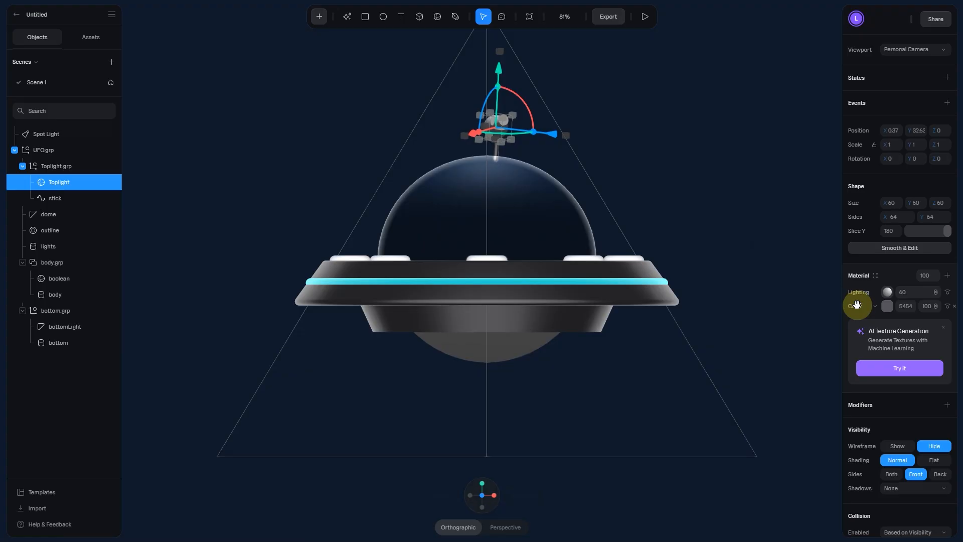
pyautogui.click(886, 306)
pyautogui.moveTo(940, 436); pyautogui.dragTo(893, 436)
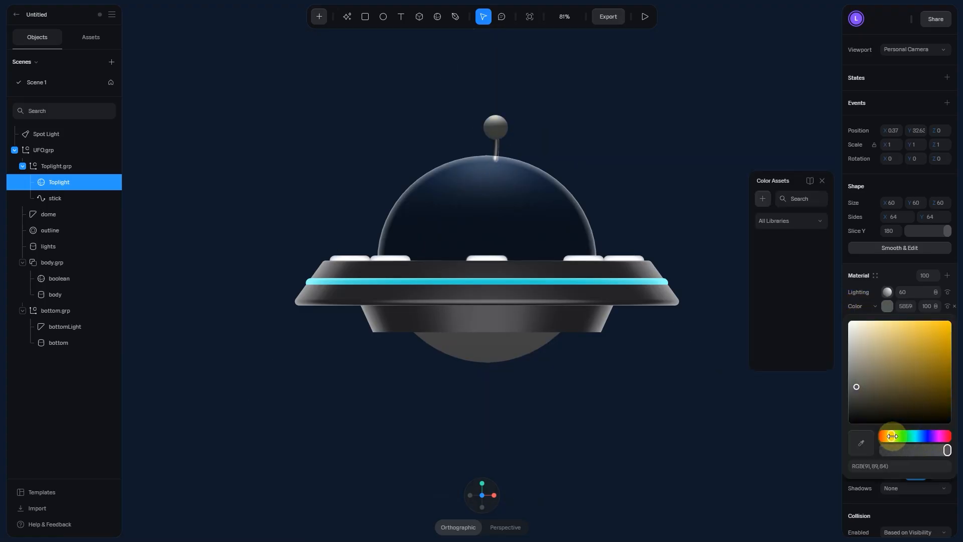
pyautogui.click(942, 321)
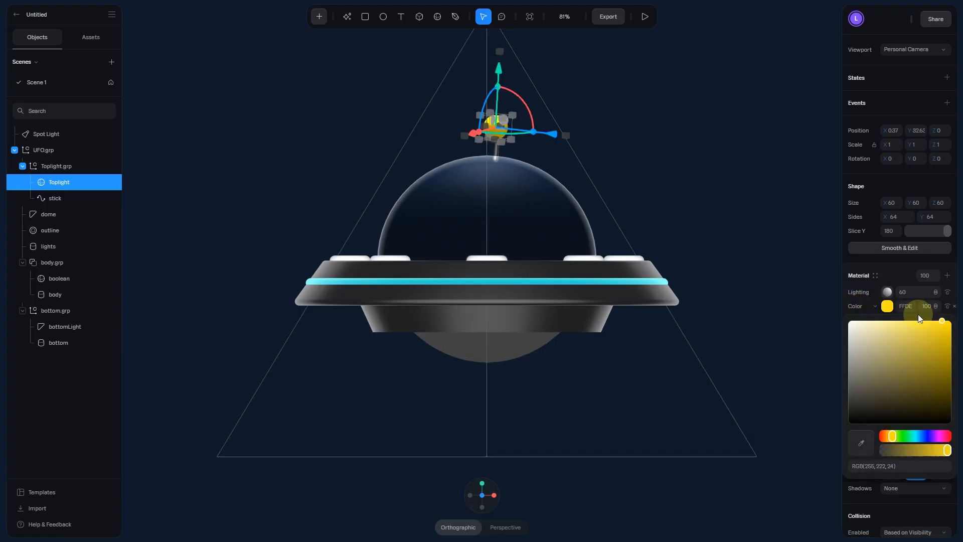
pyautogui.press('Return')
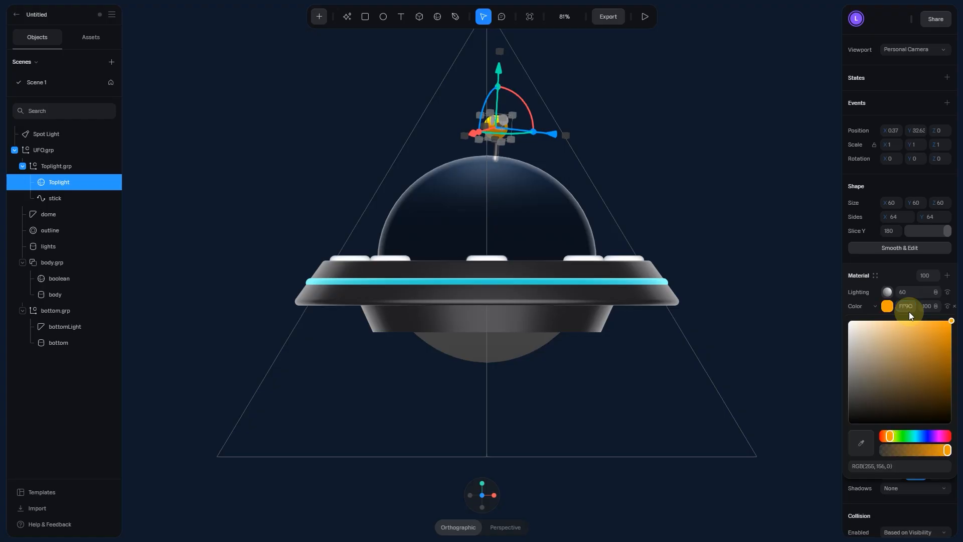
# Step: Add a Fresnel layer on top of the Toplight sphere's material
pyautogui.scroll(3, 674, 140)
pyautogui.scroll(3, 660, 187)
pyautogui.scroll(5, 660, 187)
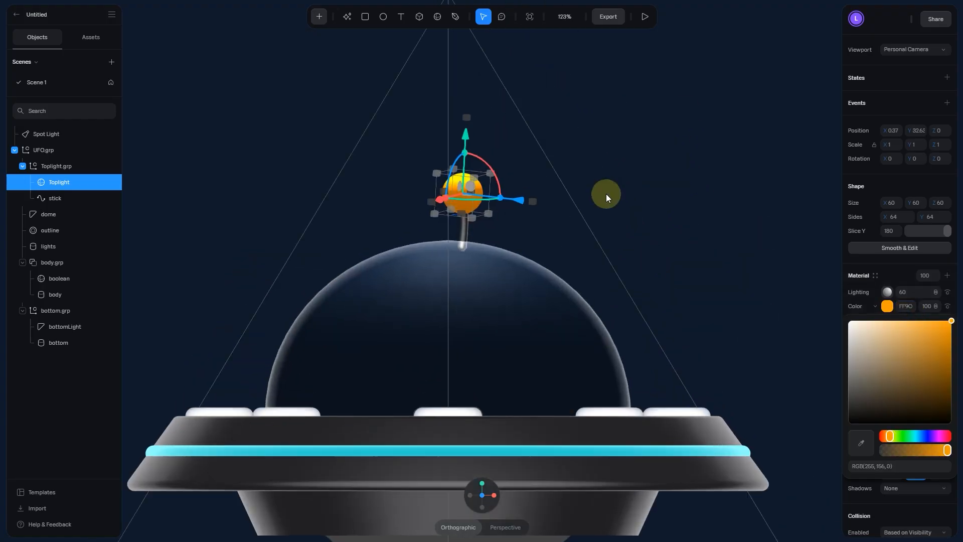
pyautogui.click(699, 147)
pyautogui.click(469, 137)
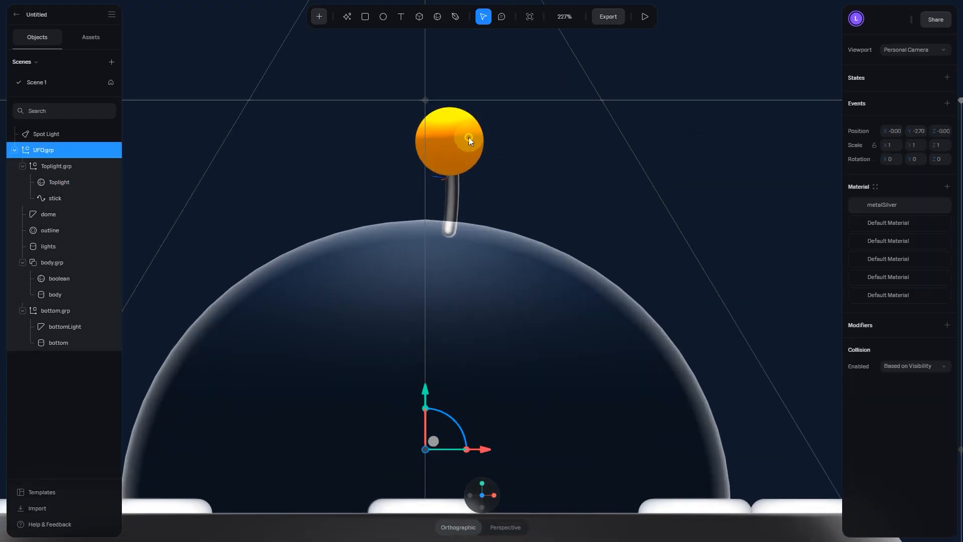
pyautogui.doubleClick(468, 136)
pyautogui.doubleClick(468, 137)
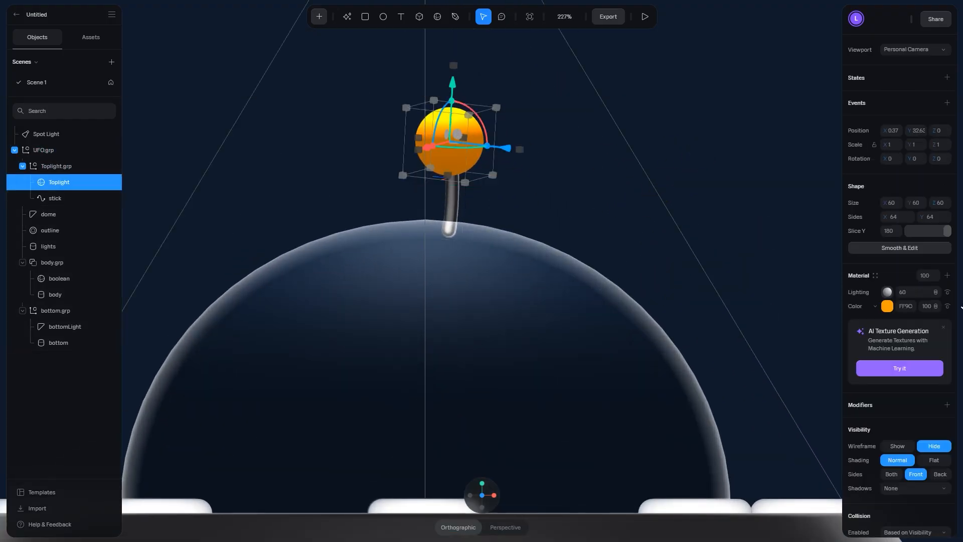
pyautogui.click(947, 276)
pyautogui.click(873, 296)
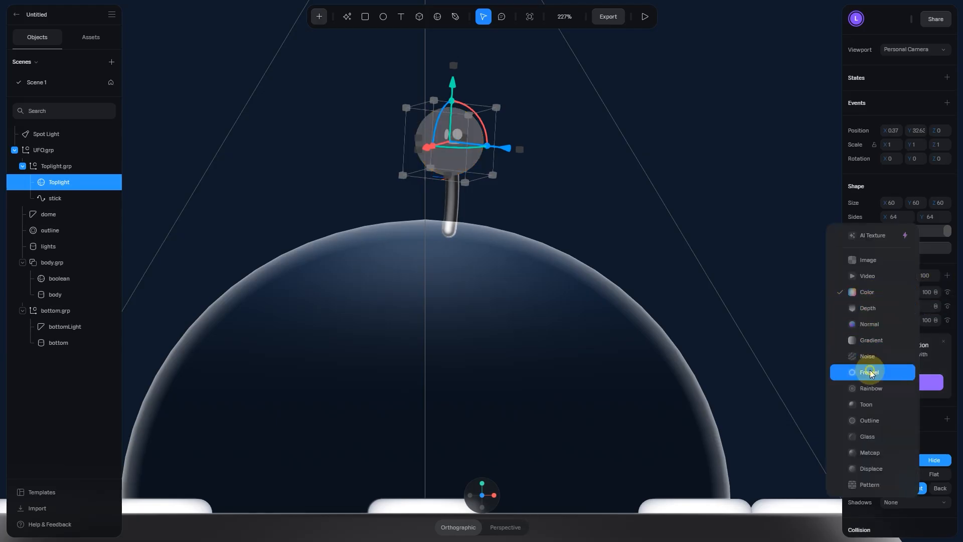
pyautogui.click(870, 370)
# Step: Set the Toplight's Fresnel layer to the pale yellow FFECB2 with a bias of 0.42
pyautogui.click(888, 292)
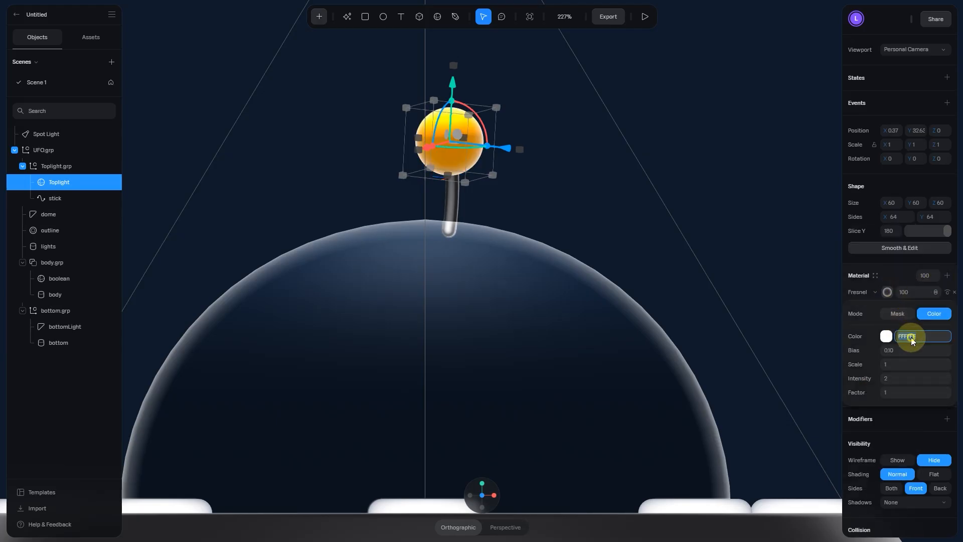
pyautogui.moveTo(892, 355); pyautogui.dragTo(909, 355)
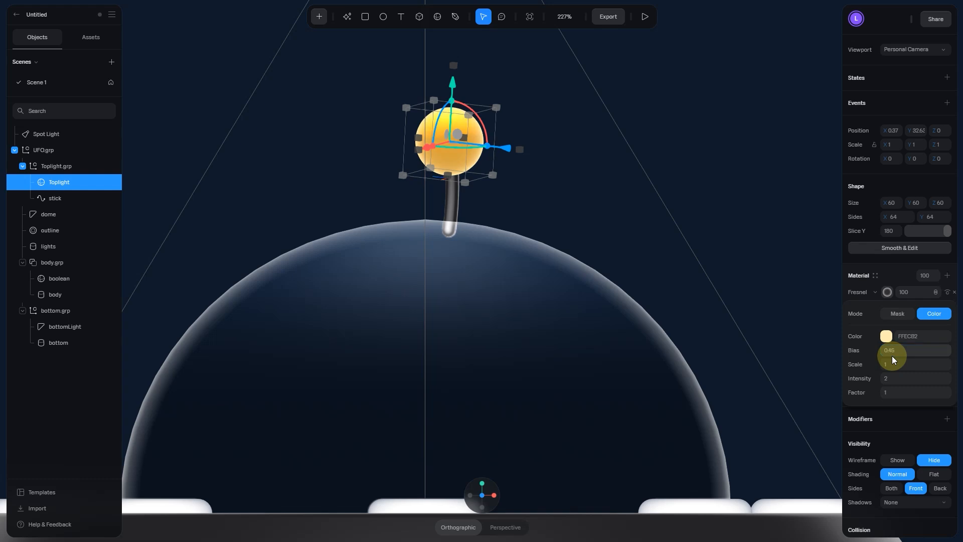
pyautogui.click(895, 351)
pyautogui.press('Return')
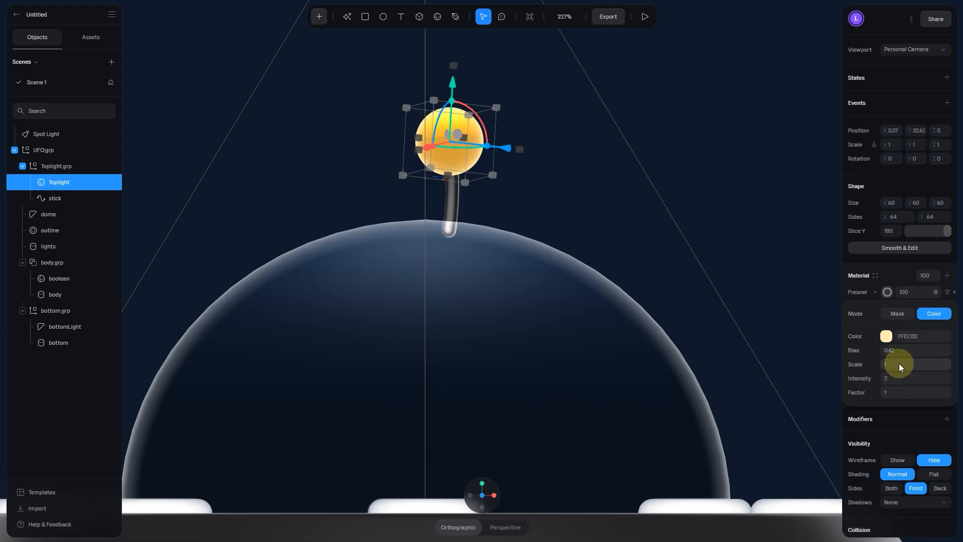
pyautogui.scroll(-10, 546, 313)
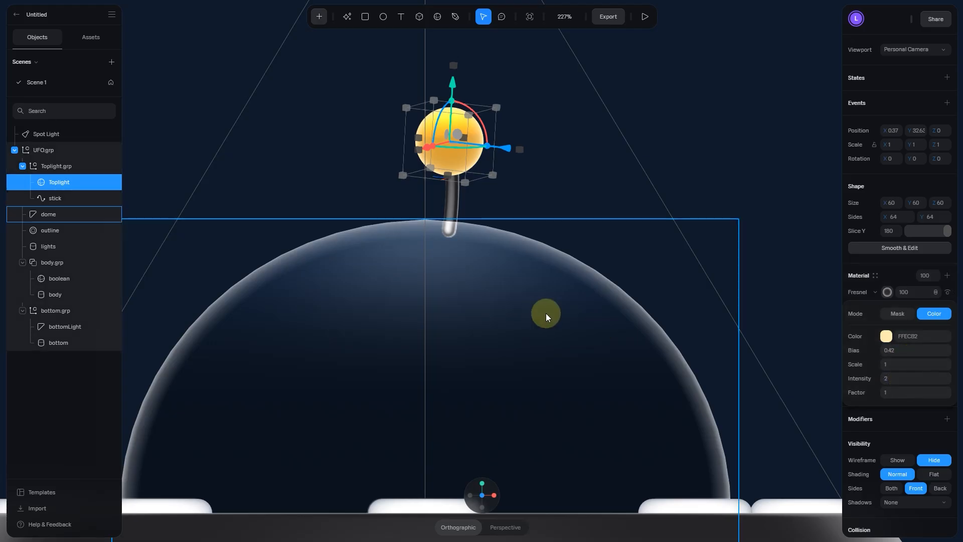
pyautogui.press('Escape')
pyautogui.click(600, 254)
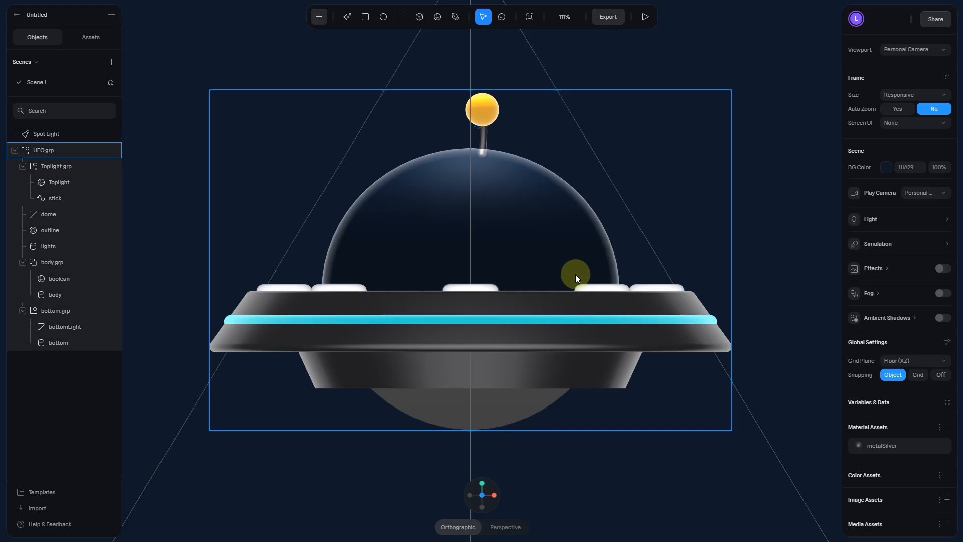
# Step: Save the Toplight sphere's material as a reusable material asset named YellowLight
pyautogui.moveTo(576, 274); pyautogui.dragTo(611, 215, button='middle')
pyautogui.scroll(-2, 606, 215)
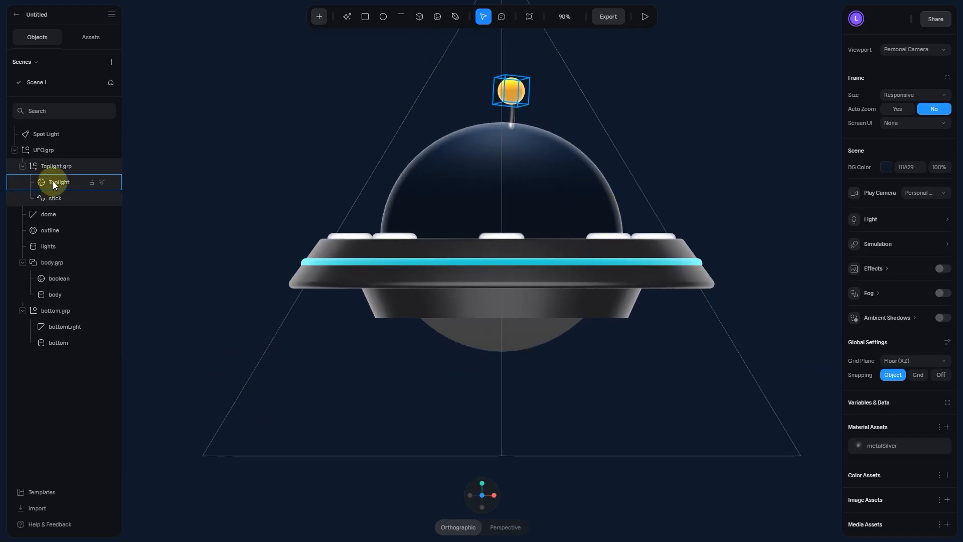
pyautogui.doubleClick(509, 95)
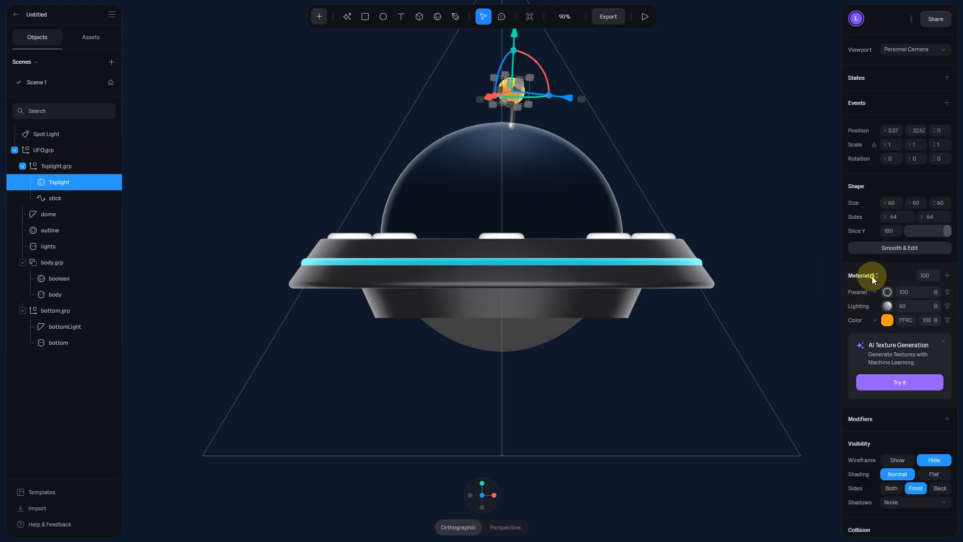
pyautogui.click(875, 276)
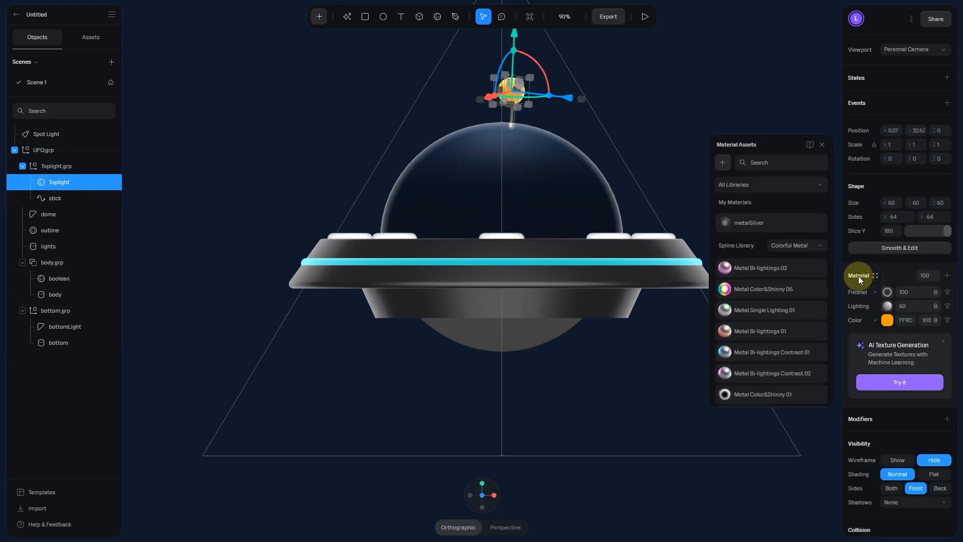
pyautogui.click(723, 162)
pyautogui.doubleClick(750, 223)
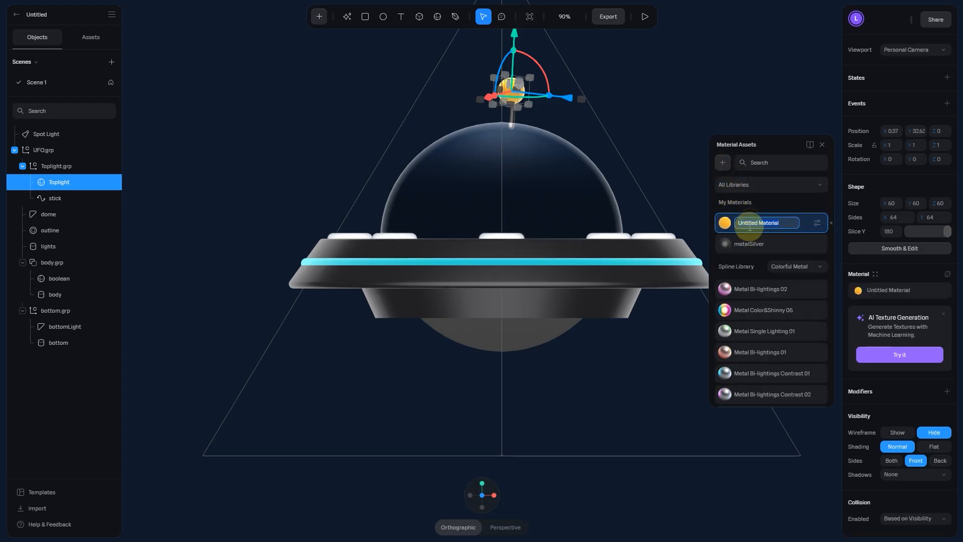
pyautogui.write('YellowLight')
pyautogui.press('Return')
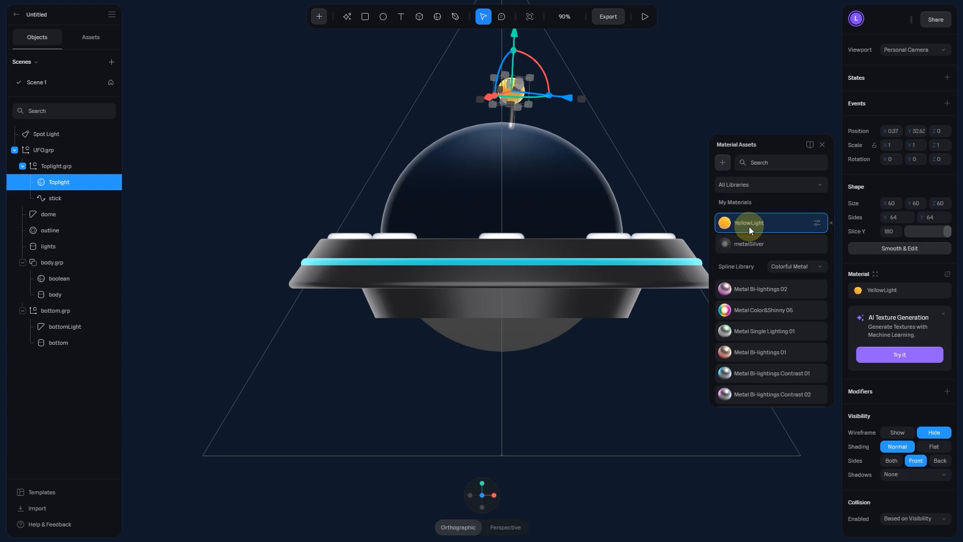
# Step: Save the cyan outline ring's material as a reusable material asset named BlueLight
pyautogui.click(652, 261)
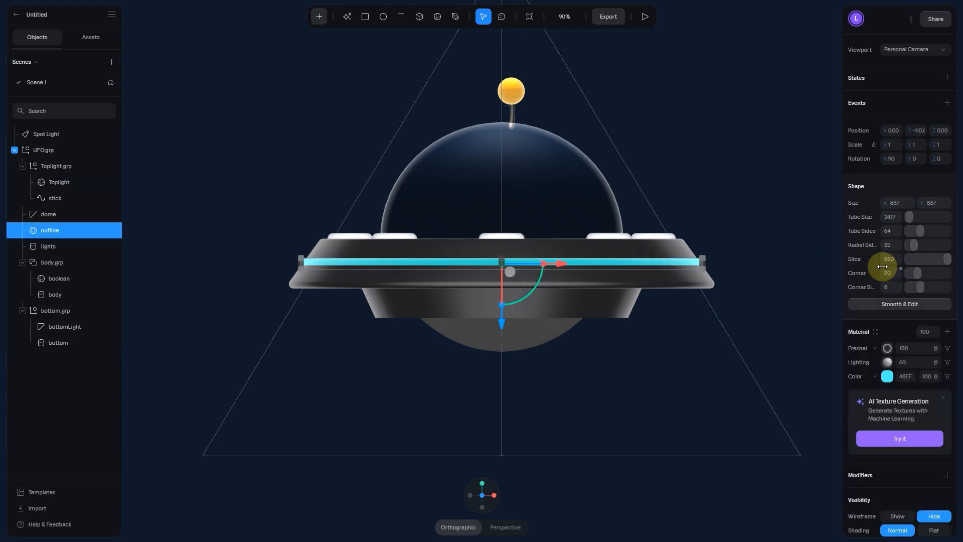
pyautogui.click(875, 331)
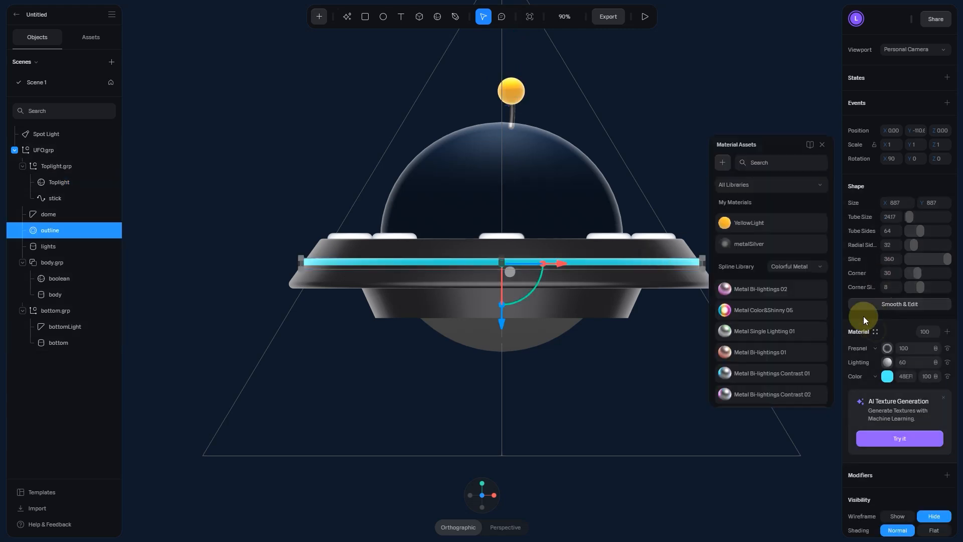
pyautogui.click(722, 163)
pyautogui.doubleClick(760, 221)
pyautogui.write('Bl')
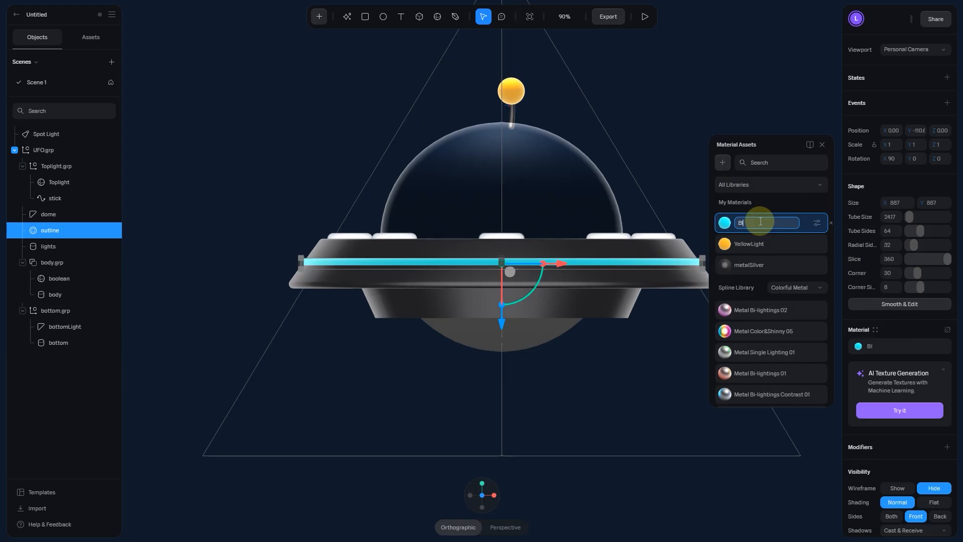
pyautogui.write('ueLight')
pyautogui.press('Return')
# Step: Save the white material of the lights object as a reusable material asset named WhiteLight
pyautogui.click(59, 246)
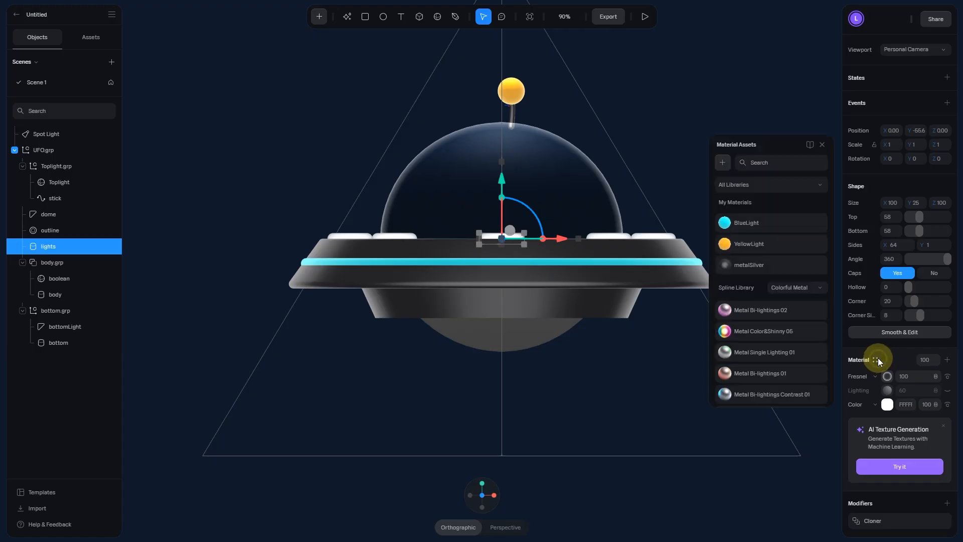
pyautogui.click(722, 163)
pyautogui.doubleClick(764, 224)
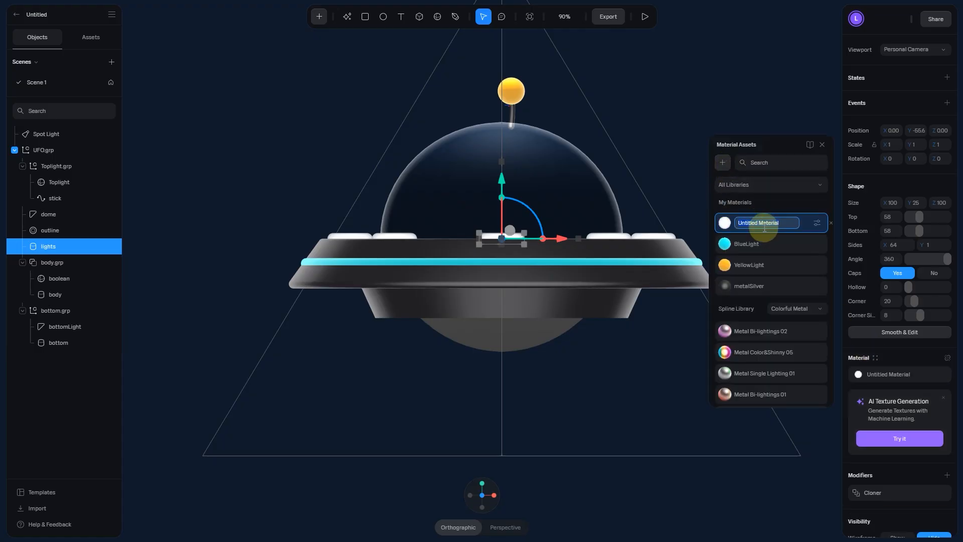
pyautogui.write('WhiteLight')
pyautogui.press('Return')
# Step: Apply the YellowLight material asset to the bottomLight object under the UFO
pyautogui.click(521, 329)
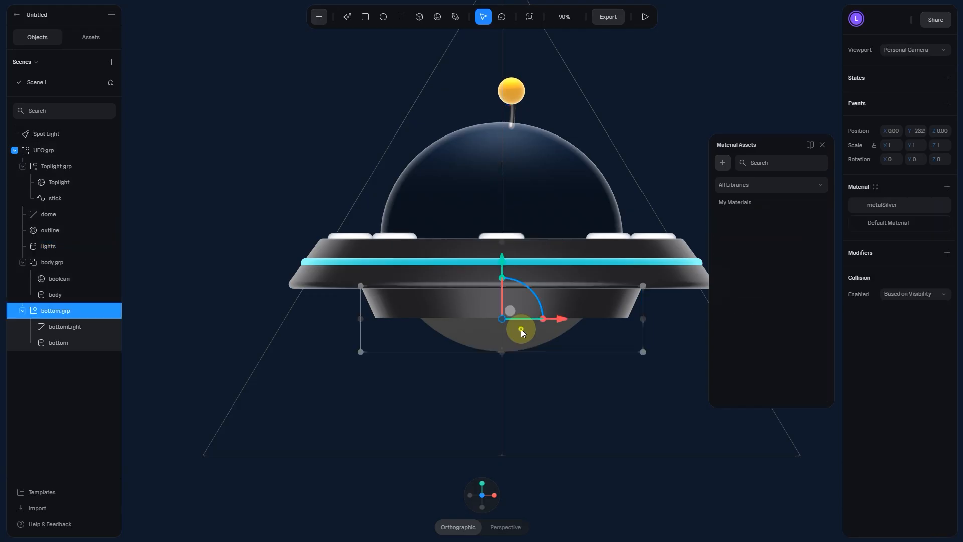
pyautogui.click(93, 331)
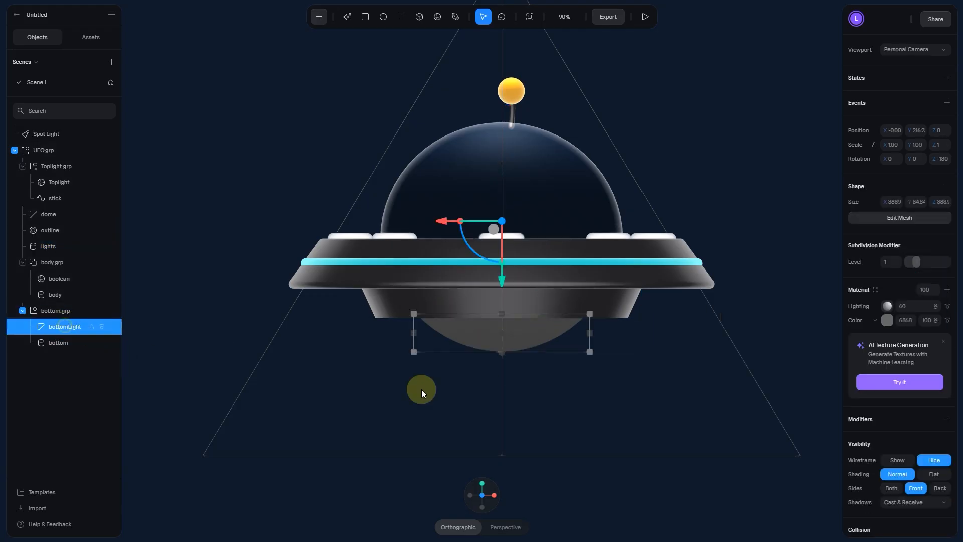
pyautogui.click(875, 291)
pyautogui.click(766, 268)
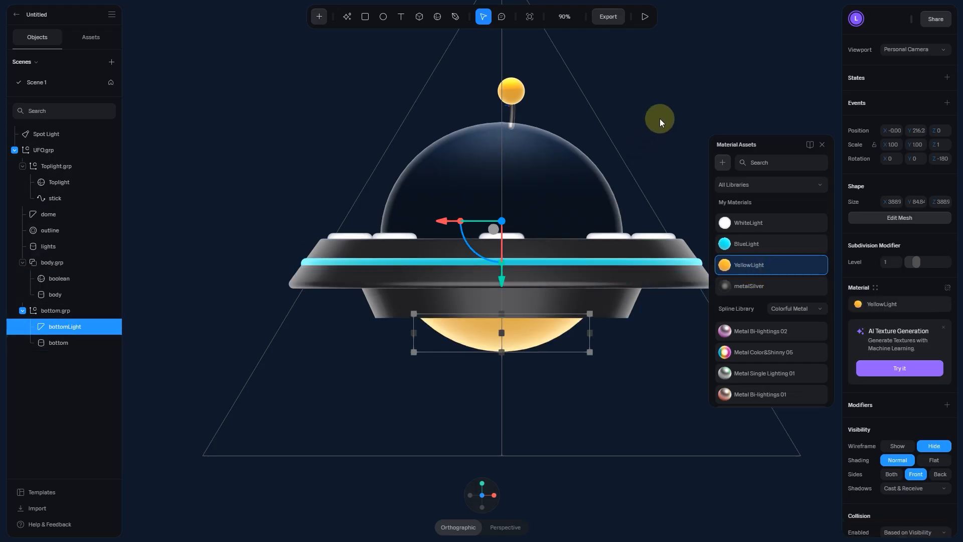
# Step: Detach bottomLight's material from the shared YellowLight asset and change its base color to a lighter orange
pyautogui.click(948, 289)
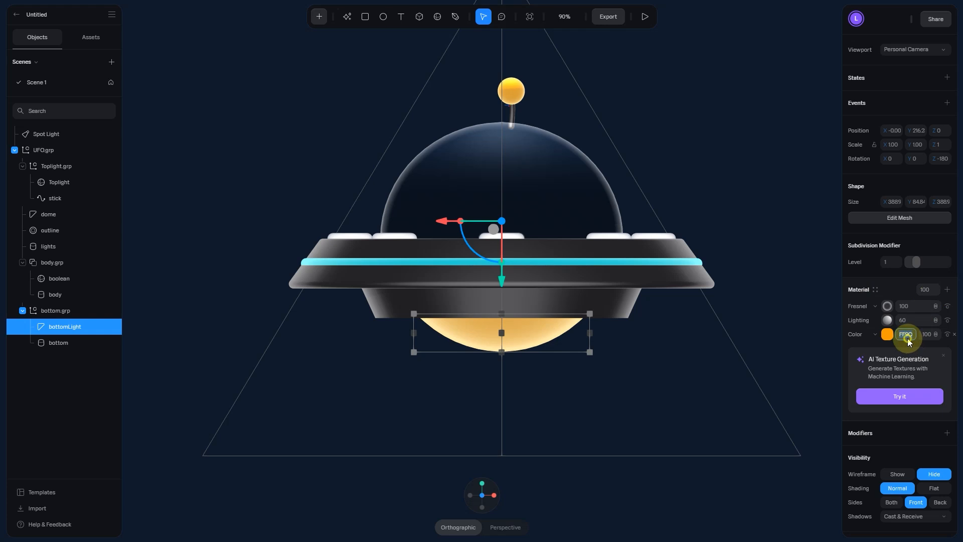
pyautogui.press('Return')
pyautogui.click(888, 334)
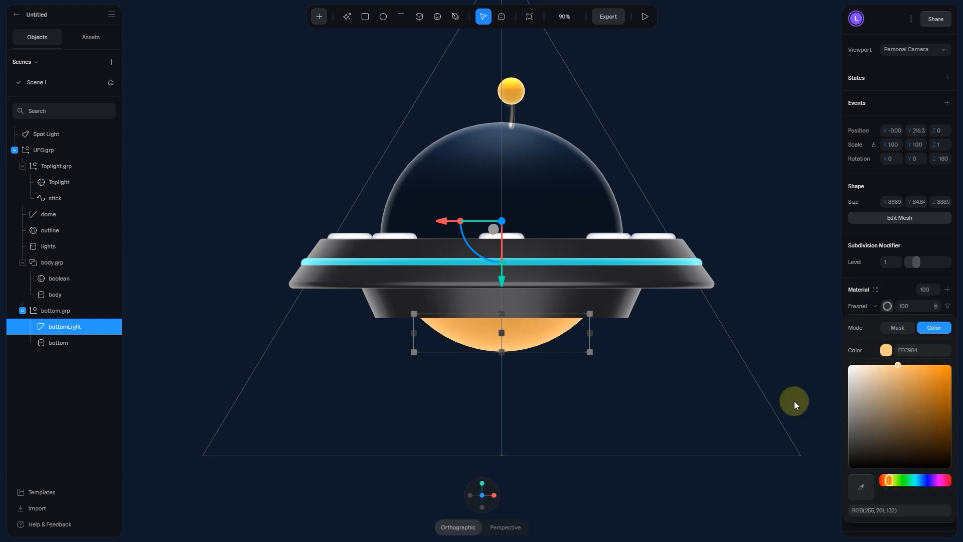
# Step: Set bottomLight's Fresnel layer to the yellow FFEE67 with a bias of 0.10
pyautogui.moveTo(918, 351); pyautogui.dragTo(866, 347)
pyautogui.write('FFEE67')
pyautogui.press('Return')
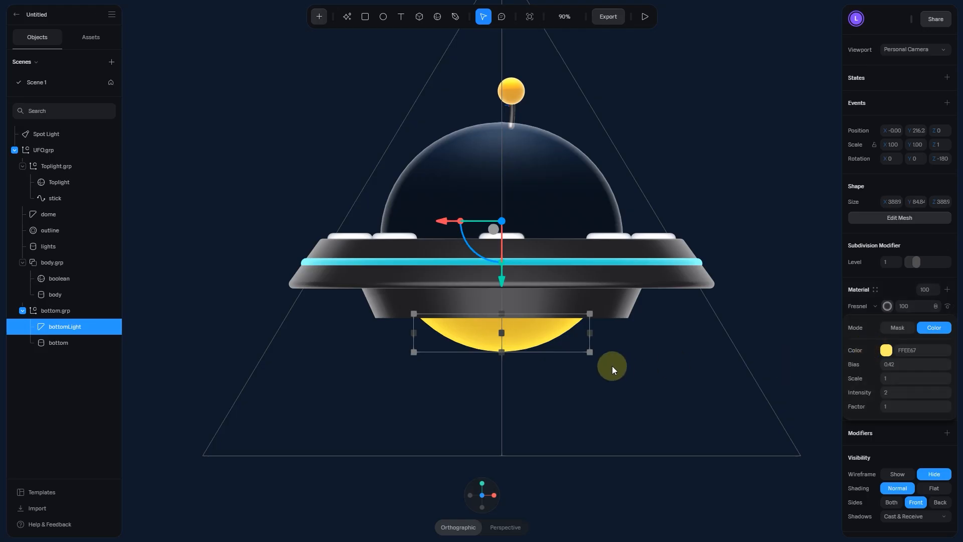
pyautogui.click(893, 290)
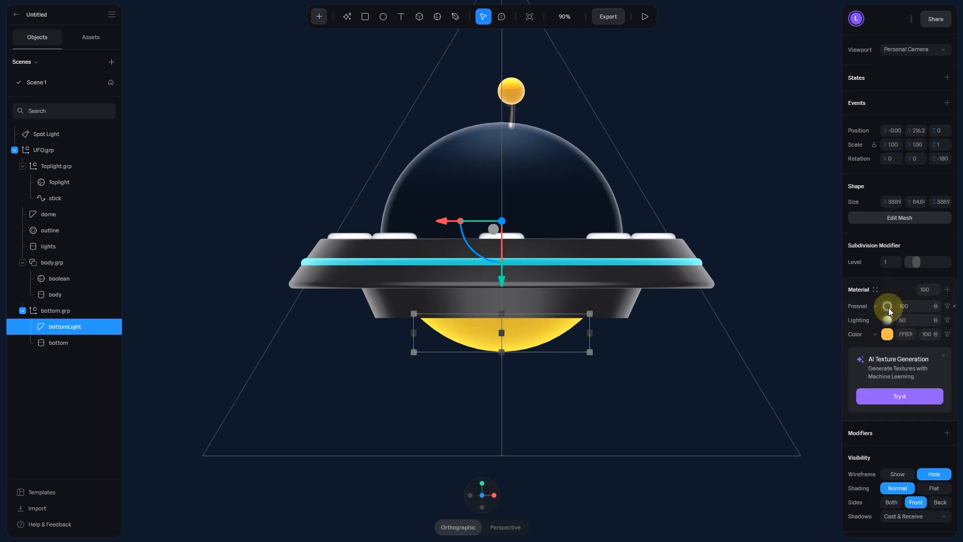
pyautogui.click(888, 307)
pyautogui.click(892, 366)
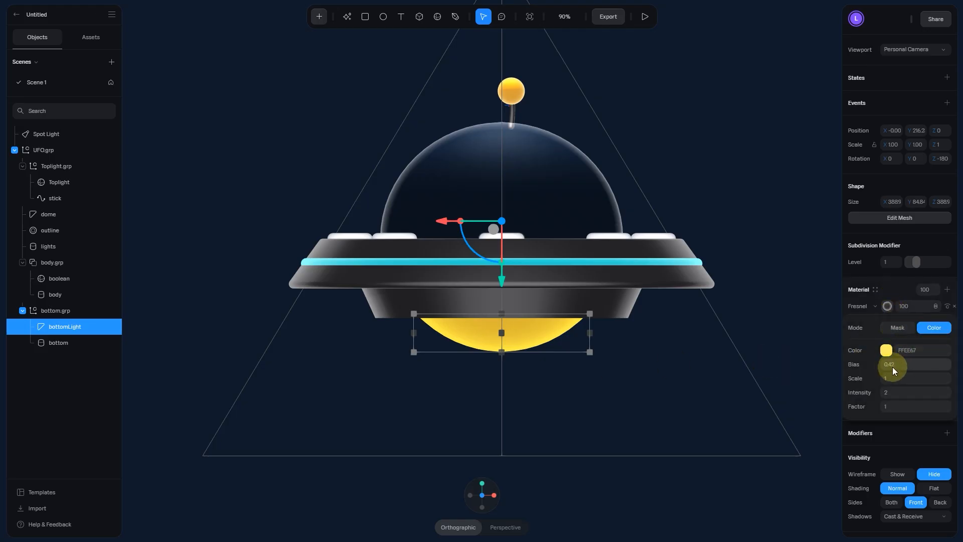
pyautogui.write('0.1')
pyautogui.press('Return')
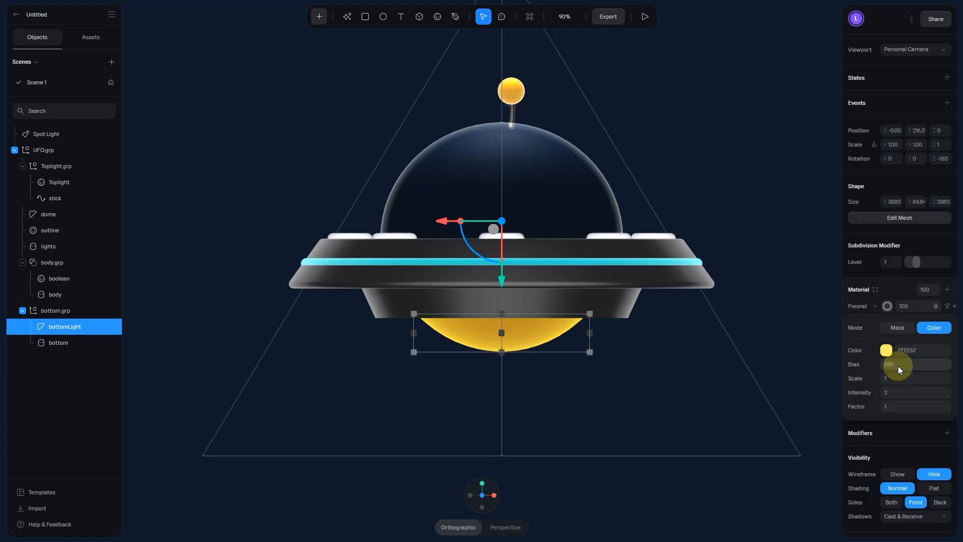
pyautogui.click(646, 389)
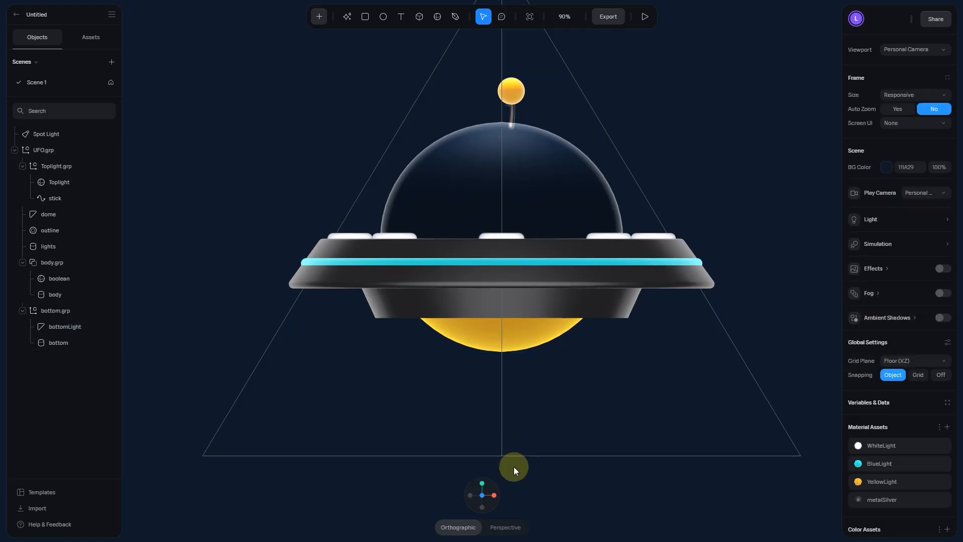
# Step: Draw a circular ellipse about 372 by 372 in top view, centered on the UFO over the inner bowl
pyautogui.click(487, 494)
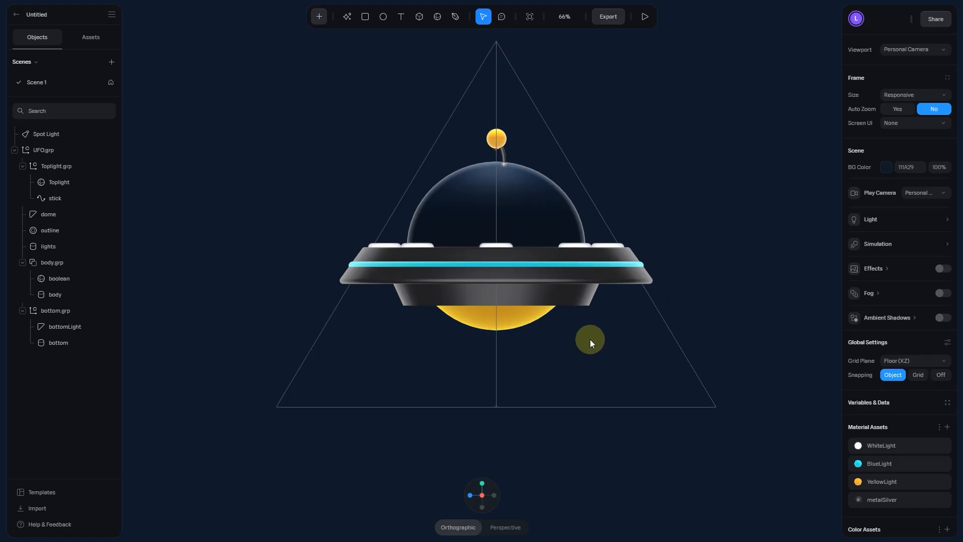
pyautogui.moveTo(590, 339); pyautogui.dragTo(577, 371)
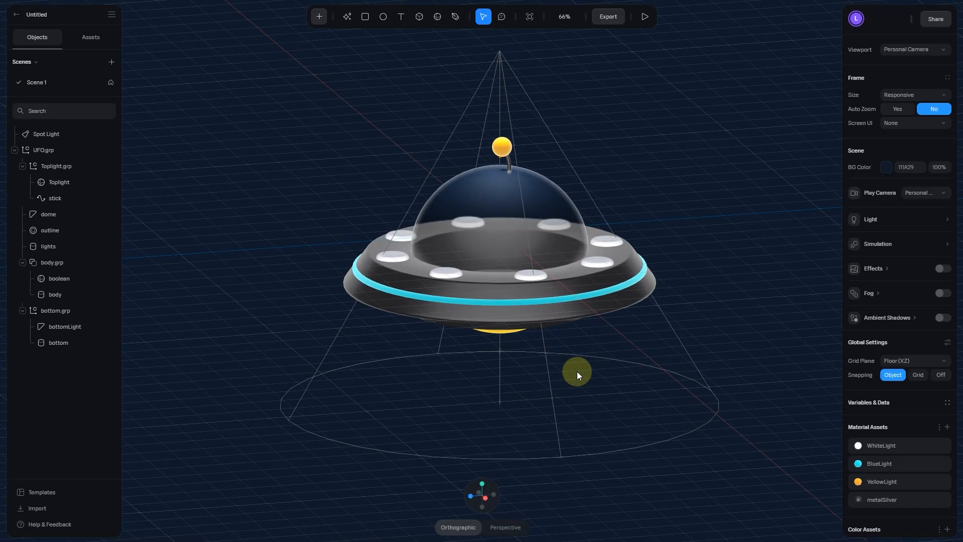
pyautogui.click(19, 147)
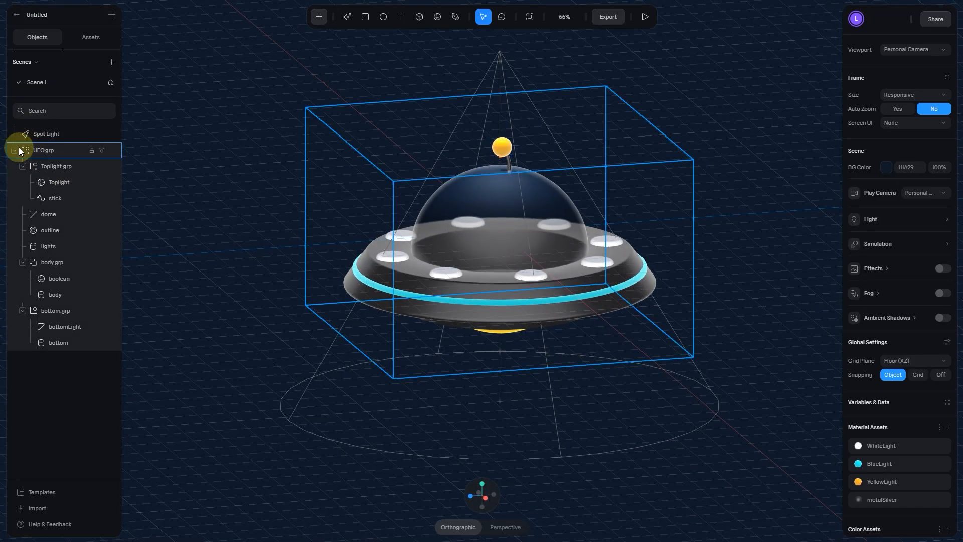
pyautogui.moveTo(486, 350); pyautogui.dragTo(535, 393)
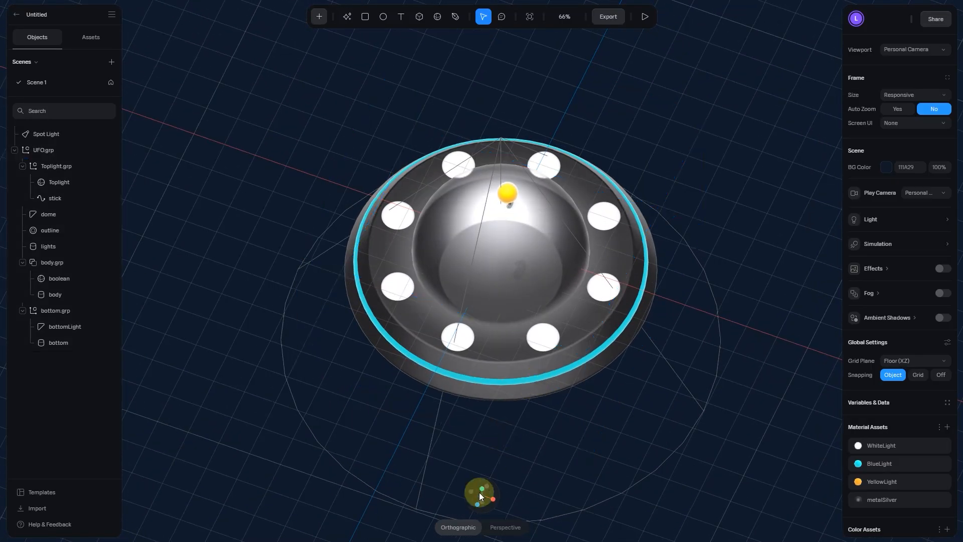
pyautogui.moveTo(484, 489)
pyautogui.click(484, 487)
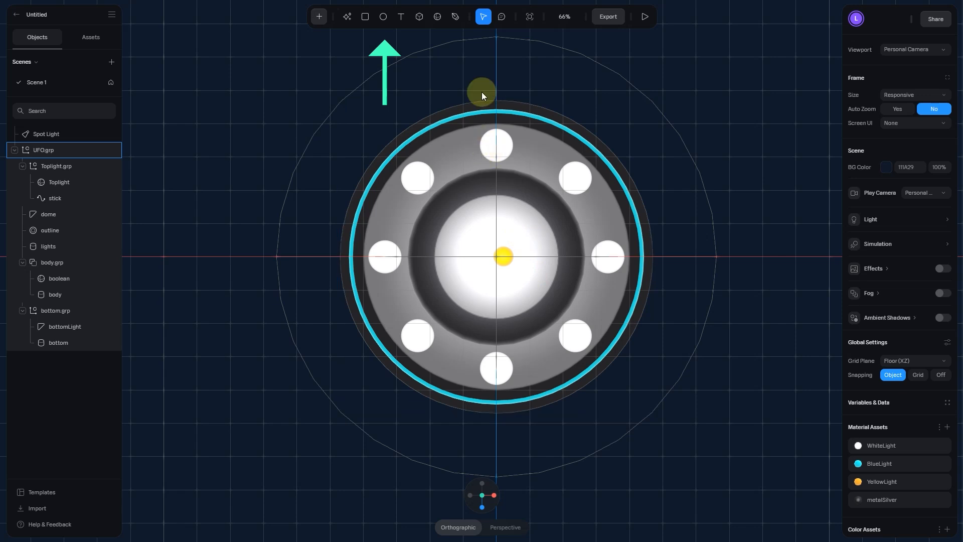
pyautogui.click(381, 19)
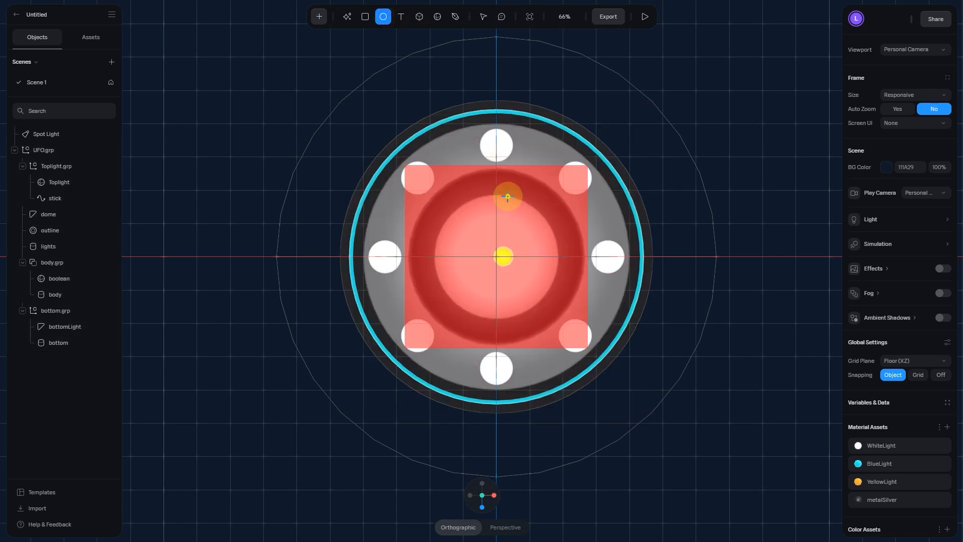
pyautogui.moveTo(508, 195); pyautogui.dragTo(605, 321)
pyautogui.moveTo(620, 252); pyautogui.dragTo(549, 251)
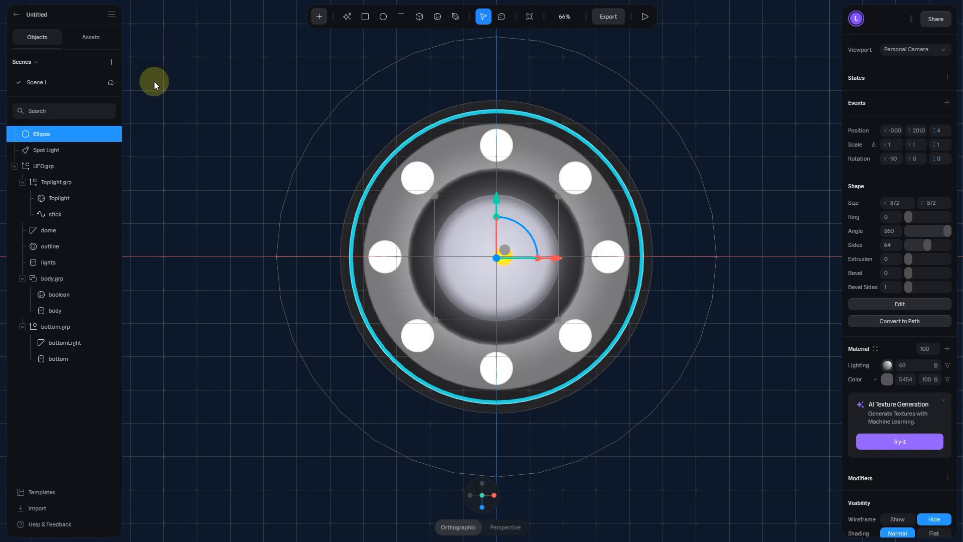
# Step: Rename the new ellipse as Floor and move it into UFO.grp below the lights object
pyautogui.doubleClick(60, 134)
pyautogui.write('Floor')
pyautogui.press('Return')
pyautogui.moveTo(60, 135); pyautogui.dragTo(58, 270)
# Step: Set the Floor disc's extrusion to 3
pyautogui.moveTo(637, 256); pyautogui.dragTo(607, 299, button='middle')
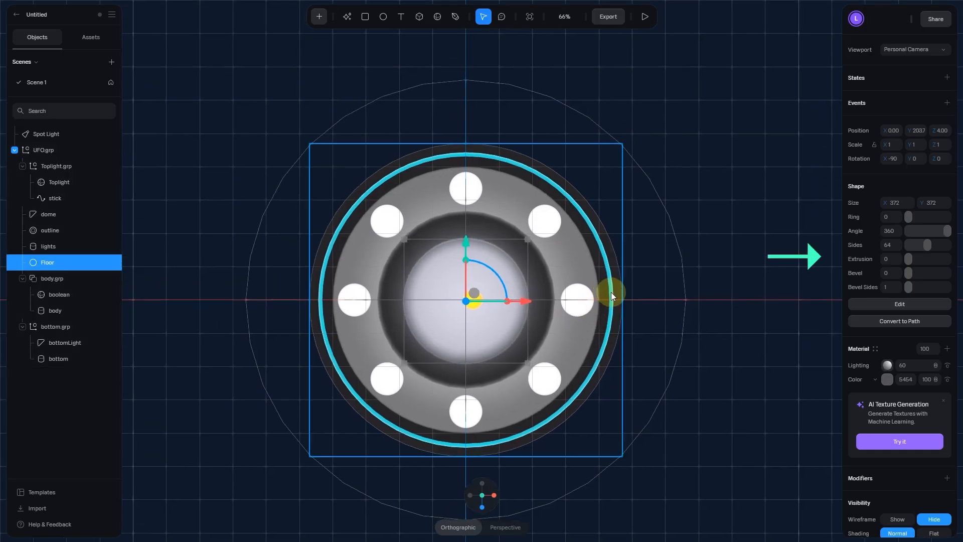
pyautogui.click(894, 263)
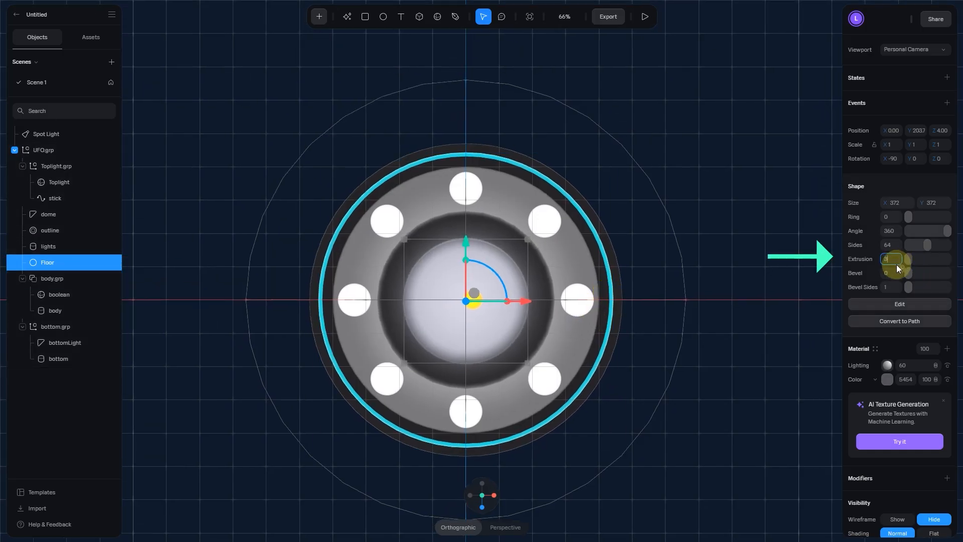
pyautogui.press('Return')
# Step: Lower the Floor disc through the dome to the bottom of the body's bowl, at about Y -157
pyautogui.keyDown('alt'); pyautogui.moveTo(601, 375); pyautogui.dragTo(569, 295); pyautogui.keyUp('alt')
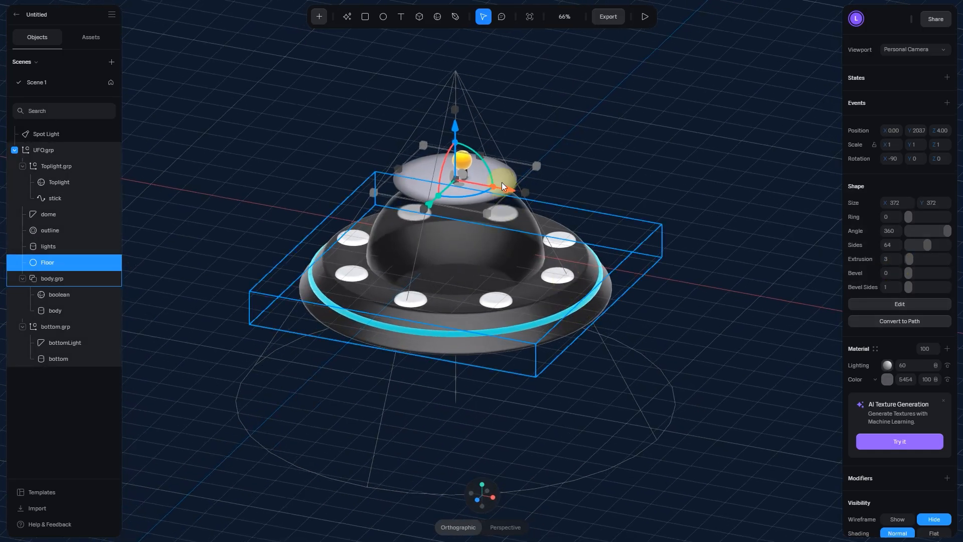
pyautogui.scroll(5, 502, 182)
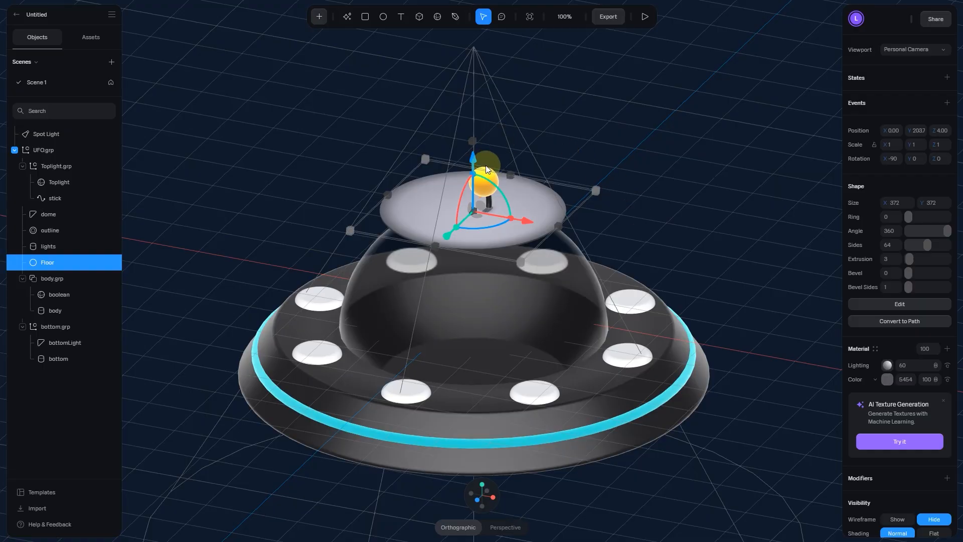
pyautogui.moveTo(486, 166); pyautogui.dragTo(509, 325)
# Step: Set the Floor disc's shadows to Receive only
pyautogui.scroll(-1, 895, 431)
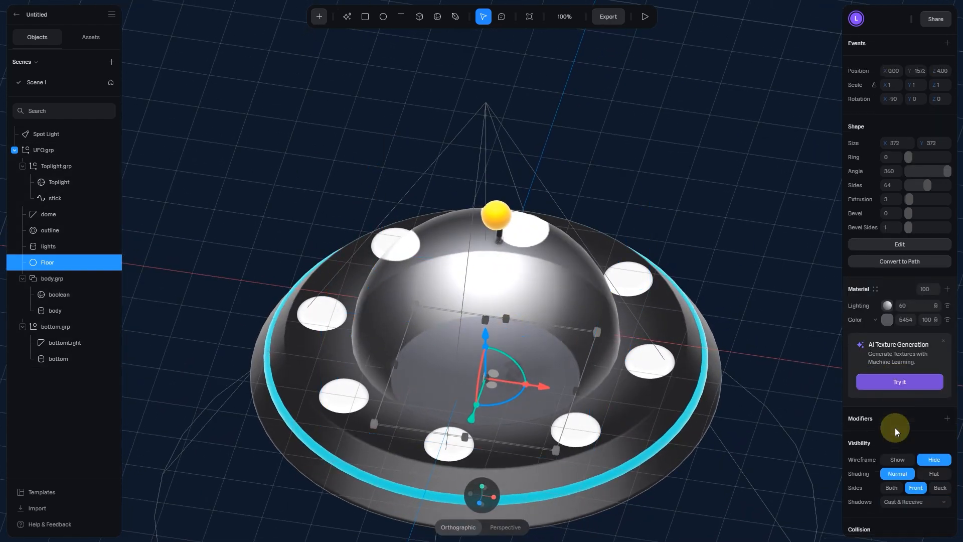
pyautogui.scroll(-1, 896, 432)
pyautogui.click(903, 479)
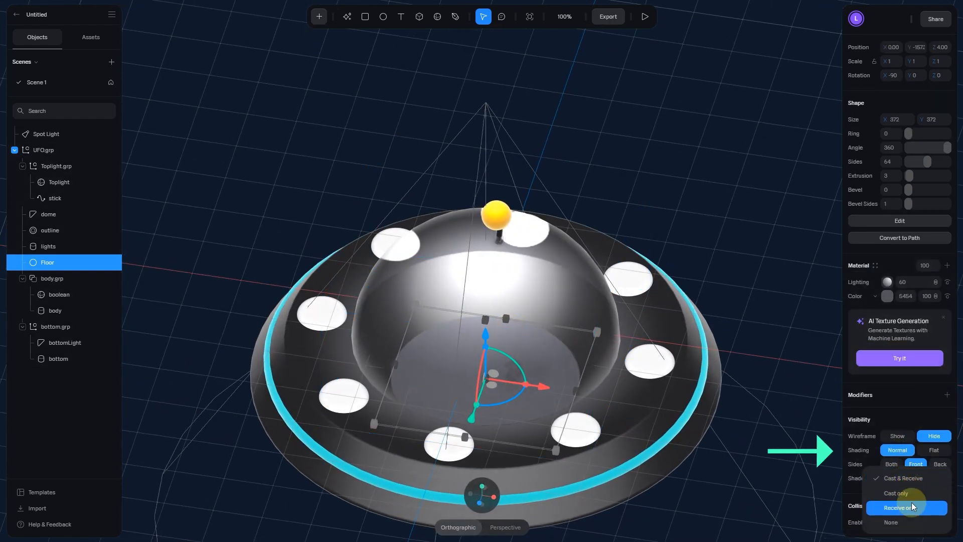
pyautogui.click(925, 507)
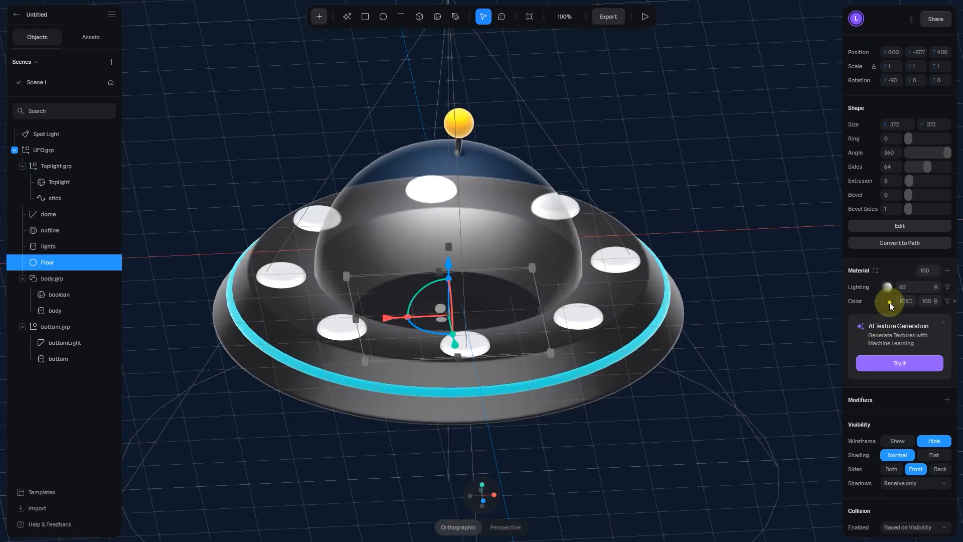
# Step: Change the Floor disc's base color to a dark bluish gray, RGB 39, 39, 47
pyautogui.click(889, 303)
pyautogui.moveTo(874, 395); pyautogui.dragTo(660, 402)
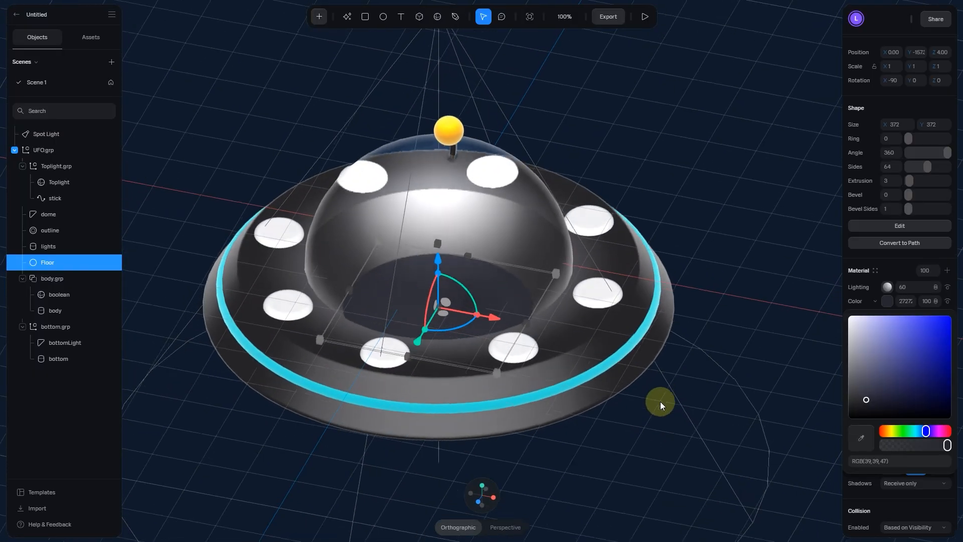
# Step: Save the Floor disc's material as a reusable material asset named Floor
pyautogui.click(892, 272)
pyautogui.click(875, 276)
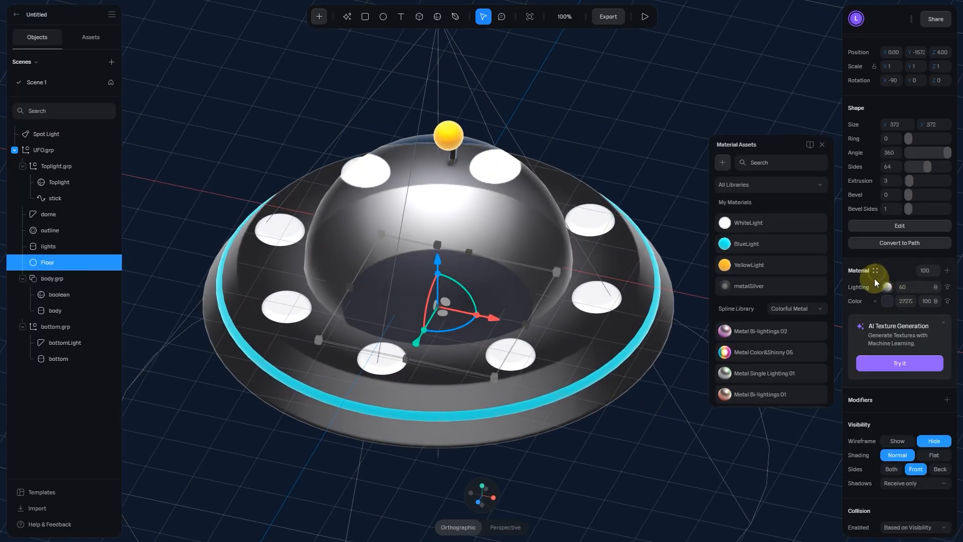
pyautogui.doubleClick(764, 223)
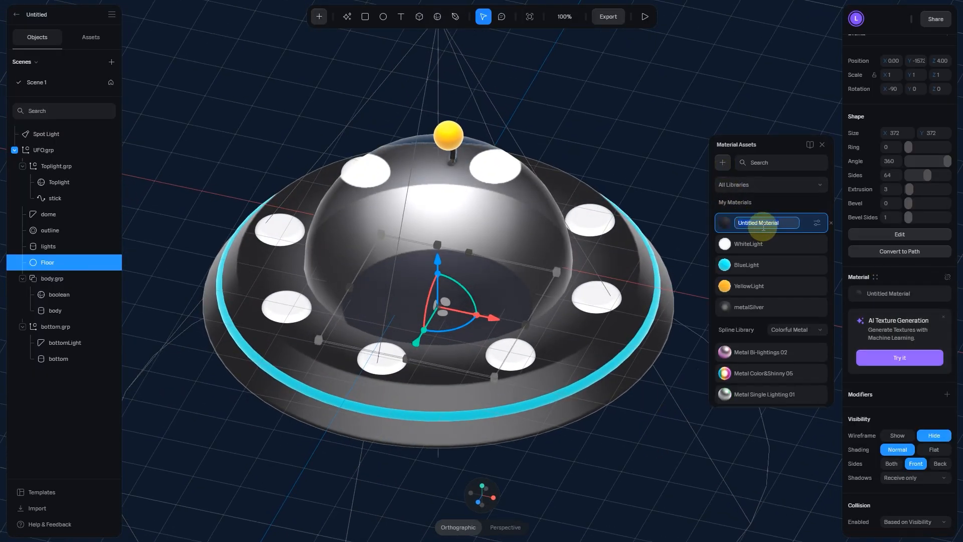
pyautogui.write('Floor')
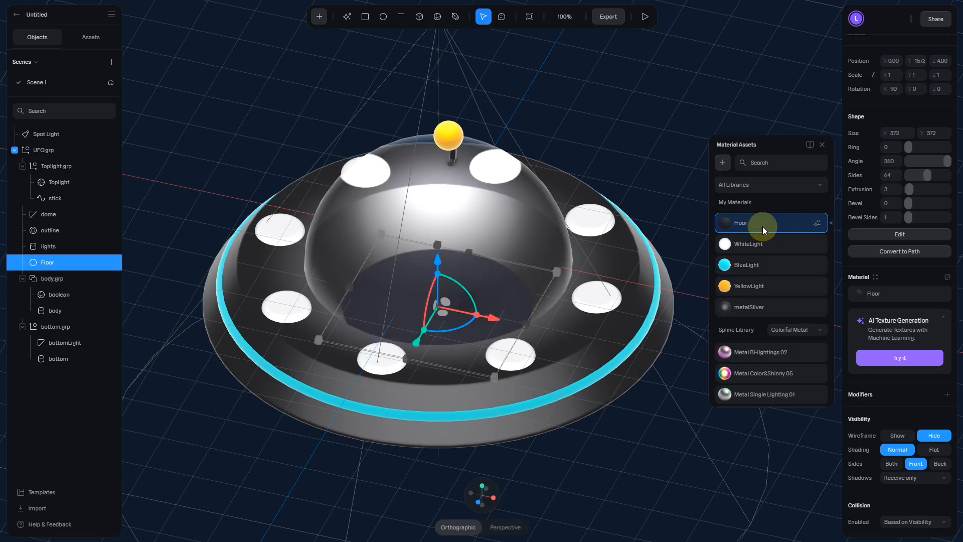
pyautogui.press('Return')
pyautogui.click(705, 112)
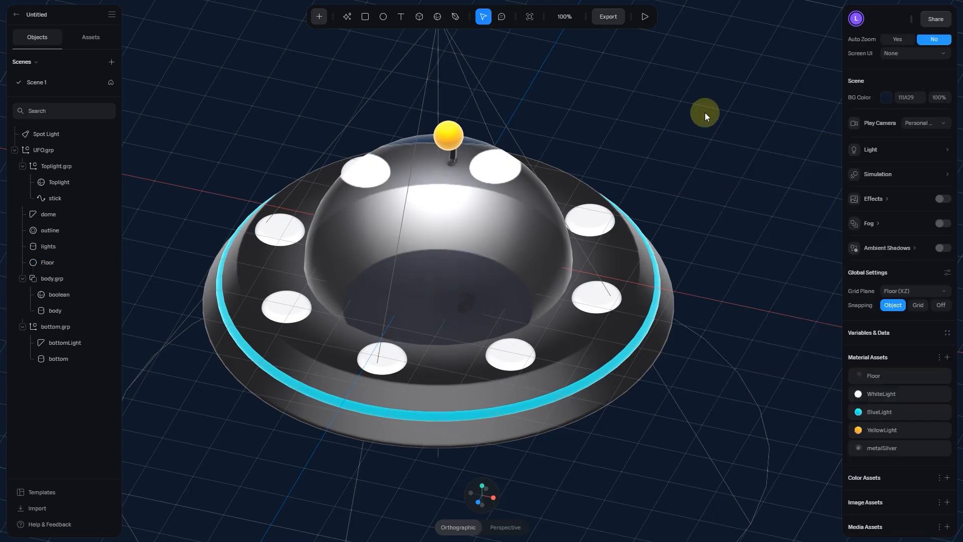
# Step: Browse the object template library through its categories, such as Boxes, Buildings, Character, Cup, Emoji and Environment
pyautogui.click(479, 501)
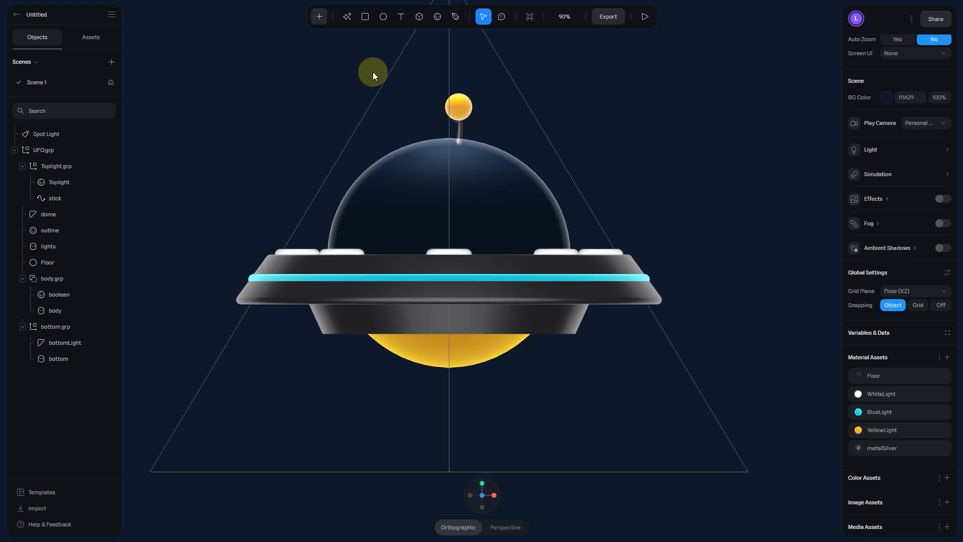
pyautogui.click(320, 22)
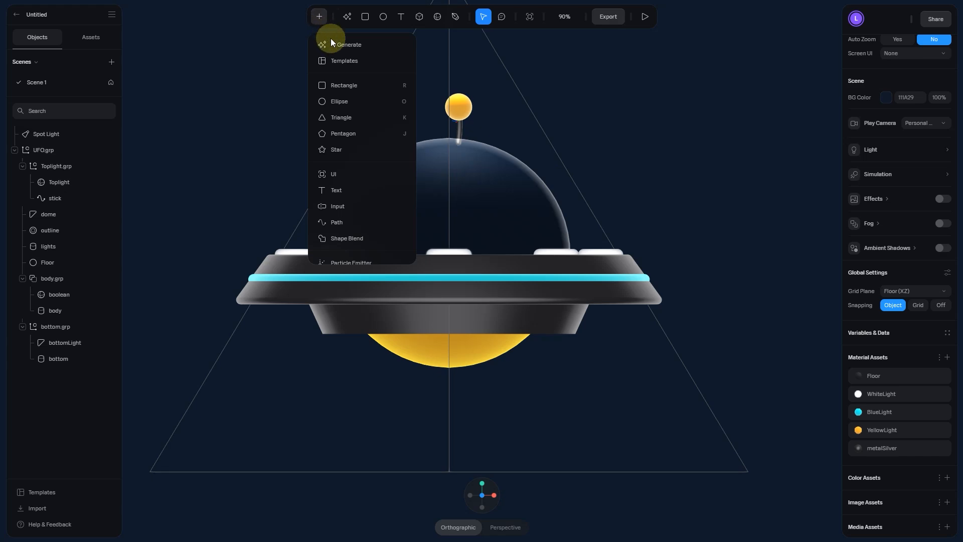
pyautogui.click(342, 61)
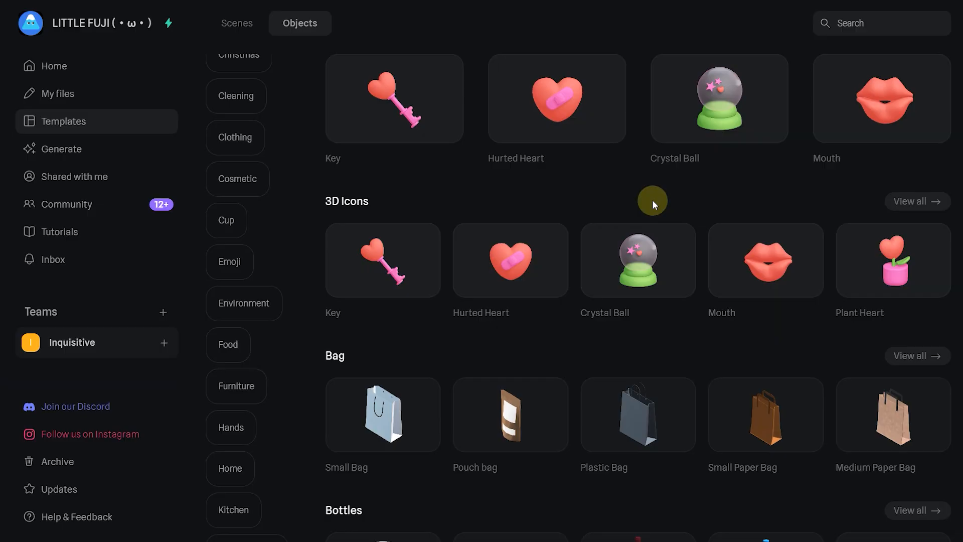
pyautogui.scroll(-4, 652, 200)
pyautogui.scroll(-3, 652, 200)
pyautogui.scroll(-4, 656, 209)
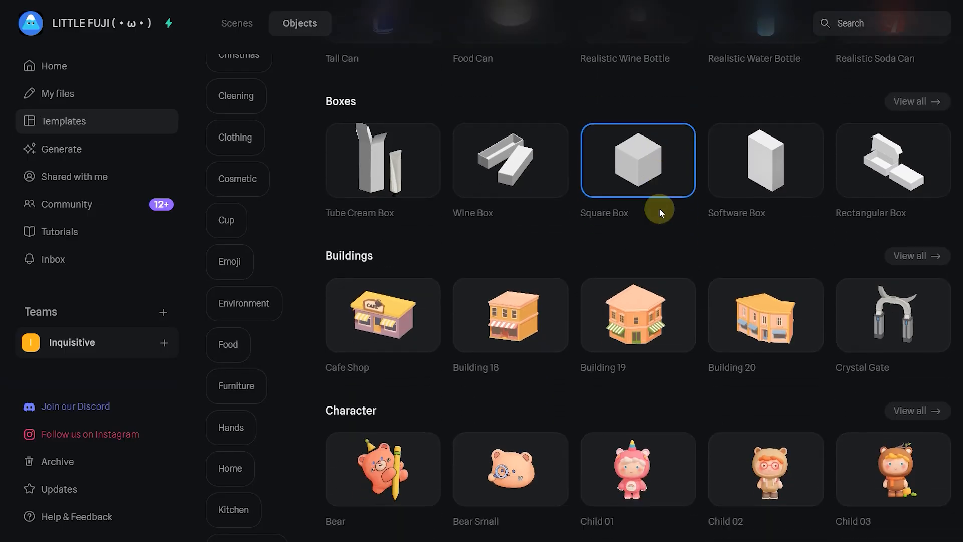
pyautogui.scroll(-7, 656, 210)
pyautogui.scroll(-7, 656, 209)
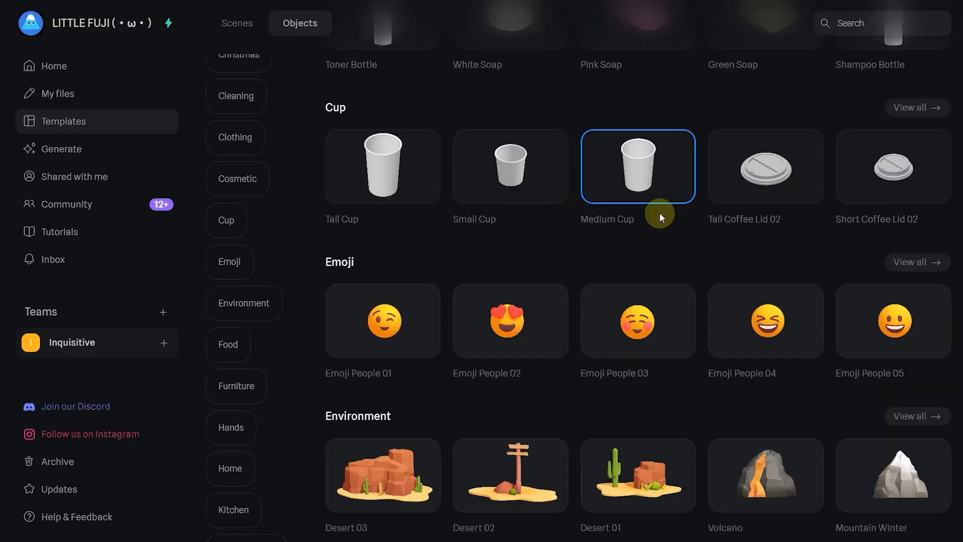
pyautogui.scroll(-9, 660, 213)
pyautogui.scroll(-5, 655, 216)
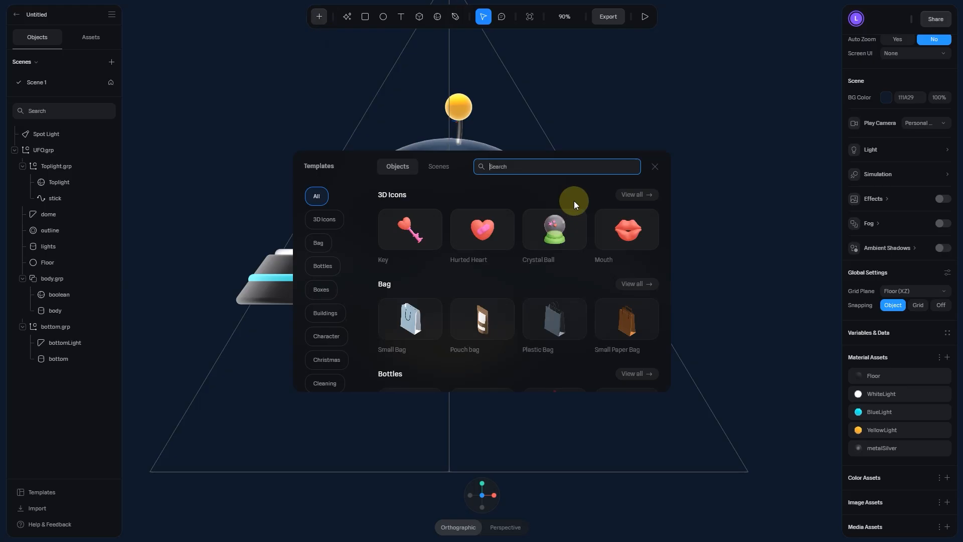
# Step: Search the object templates for "animal" and add the Lowpoly Squid to the scene
pyautogui.write('animal')
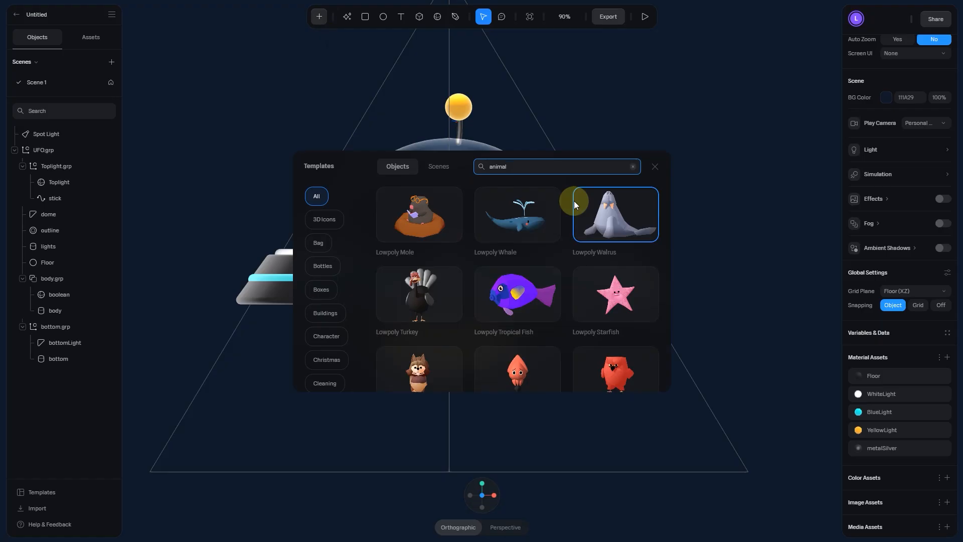
pyautogui.scroll(-1, 564, 250)
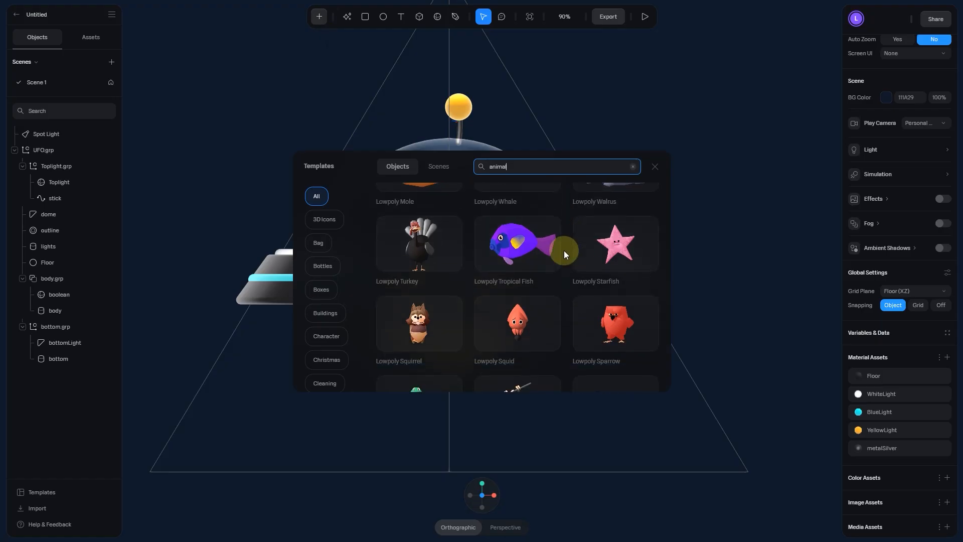
pyautogui.scroll(-1, 564, 251)
pyautogui.scroll(-3, 520, 285)
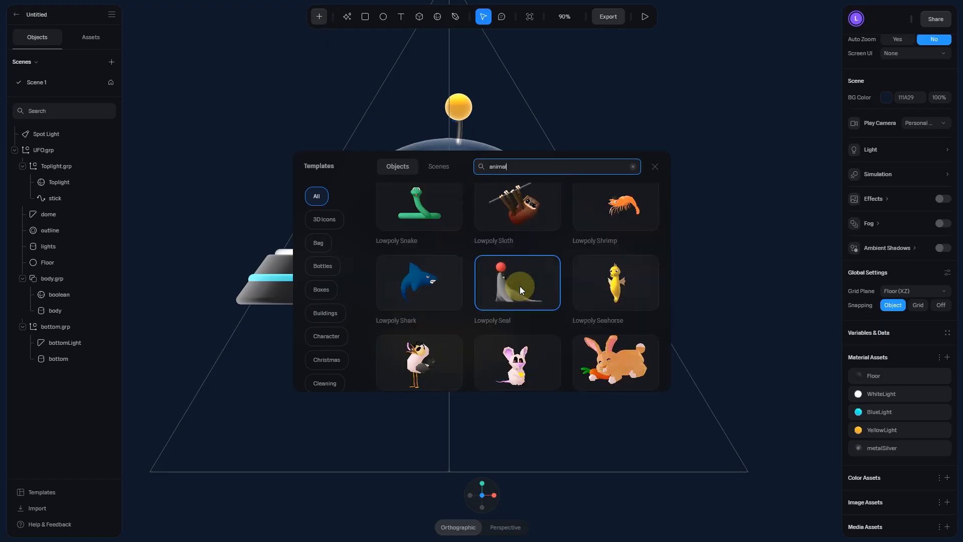
pyautogui.scroll(-2, 506, 291)
pyautogui.scroll(-3, 506, 291)
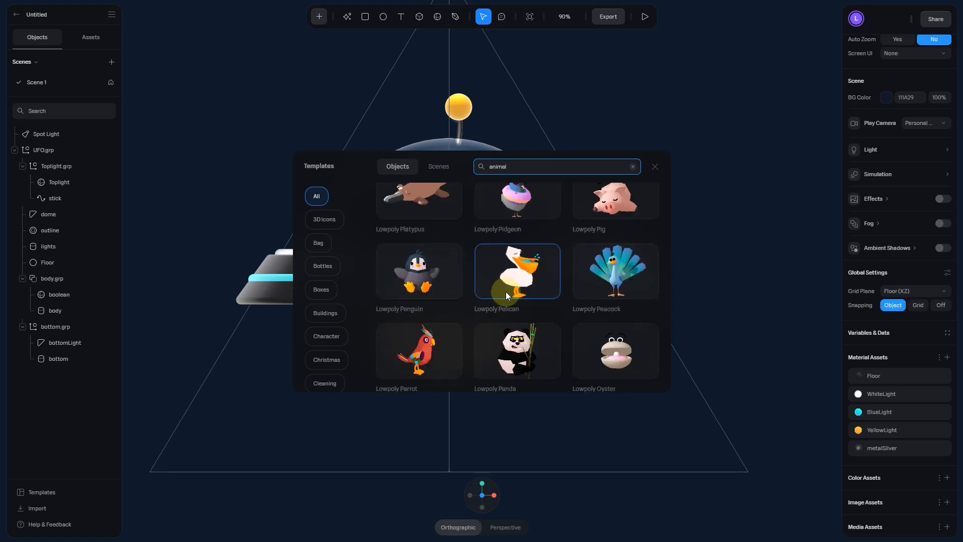
pyautogui.scroll(5, 518, 284)
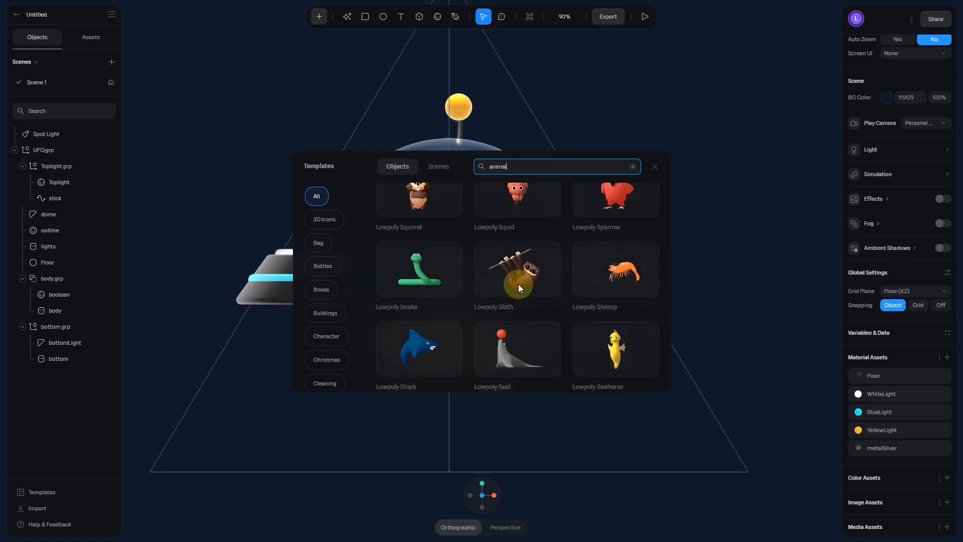
pyautogui.scroll(3, 519, 284)
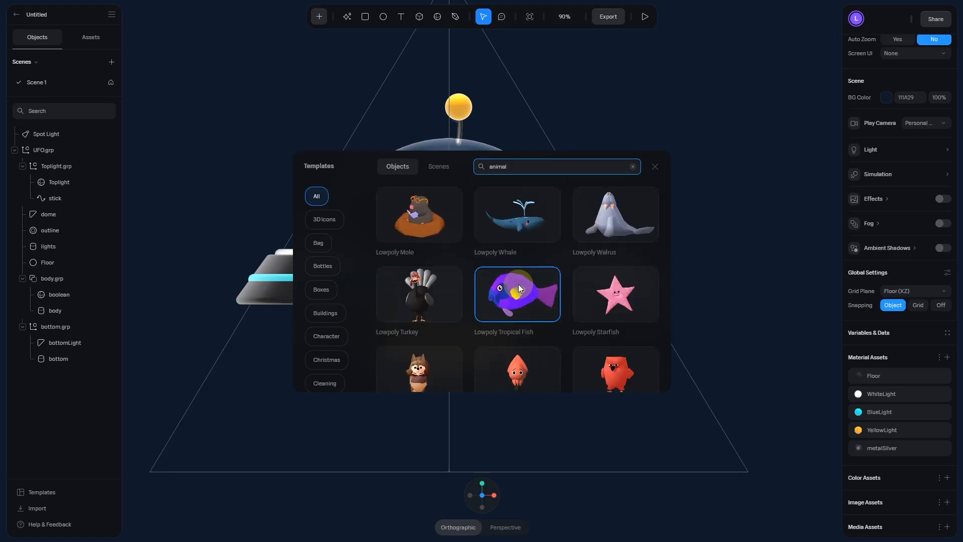
pyautogui.scroll(-1, 518, 284)
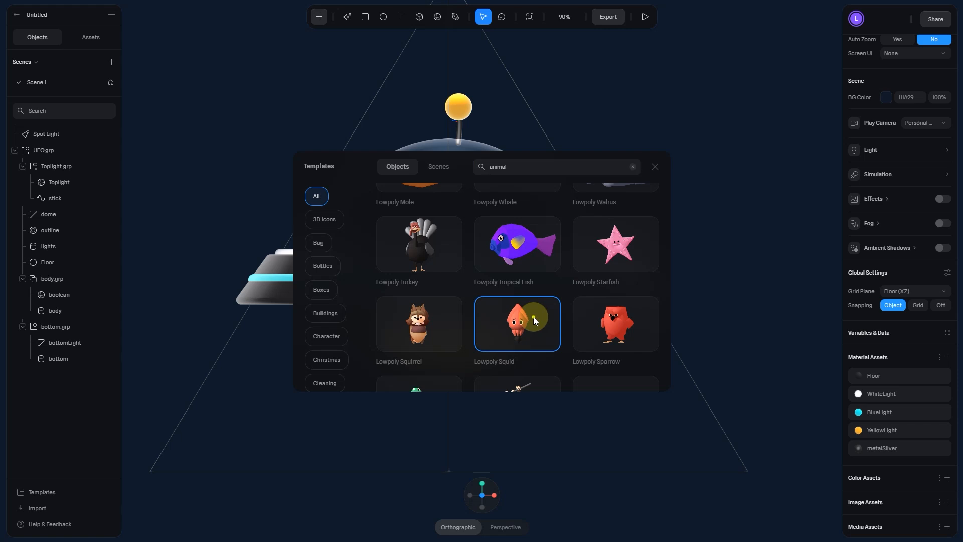
pyautogui.click(534, 317)
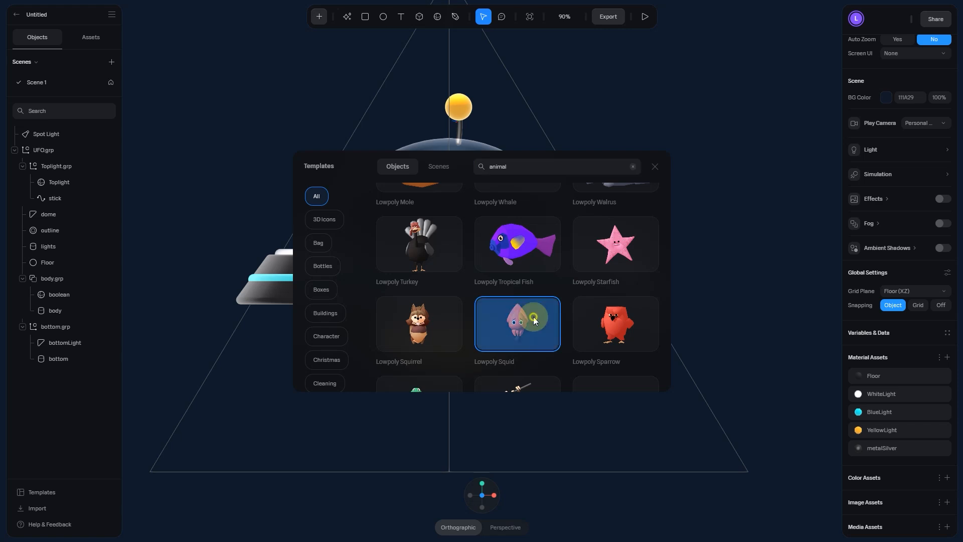
pyautogui.click(503, 308)
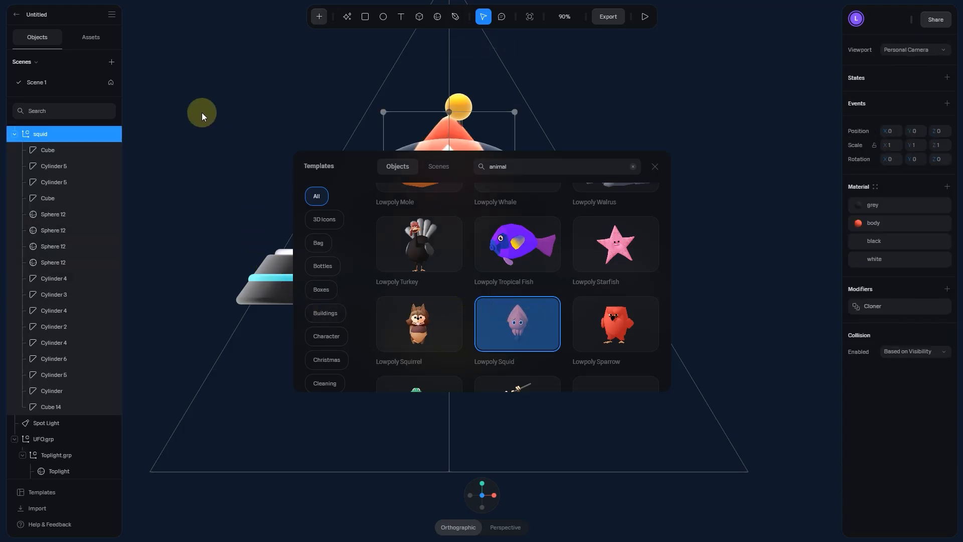
pyautogui.click(200, 110)
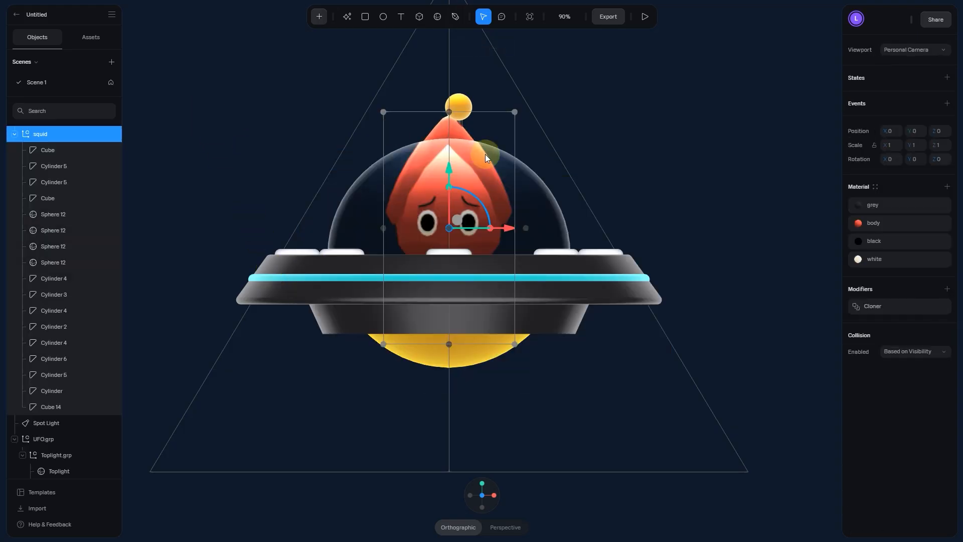
# Step: Move the squid beside the UFO to about X 650 and delete the grey Cube at its lower end
pyautogui.moveTo(508, 229); pyautogui.dragTo(803, 230)
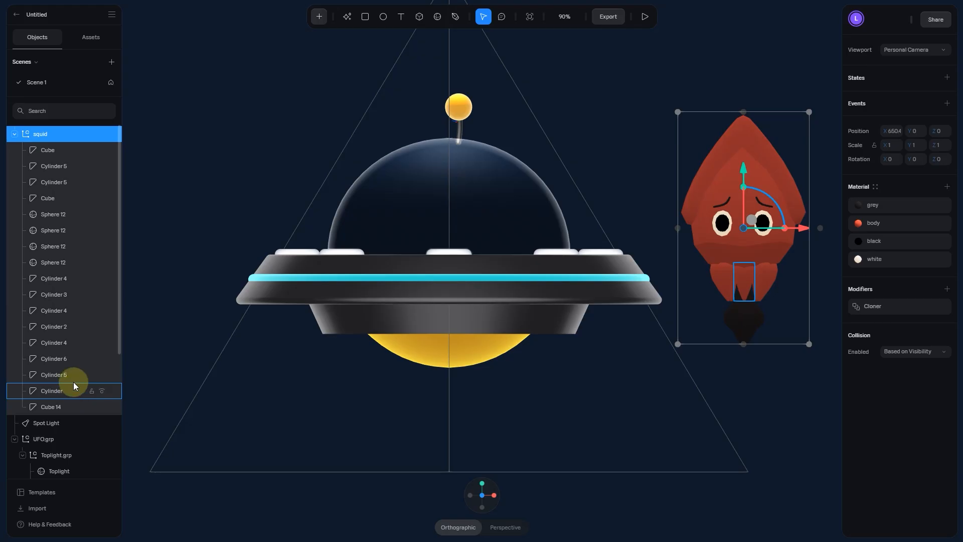
pyautogui.click(65, 150)
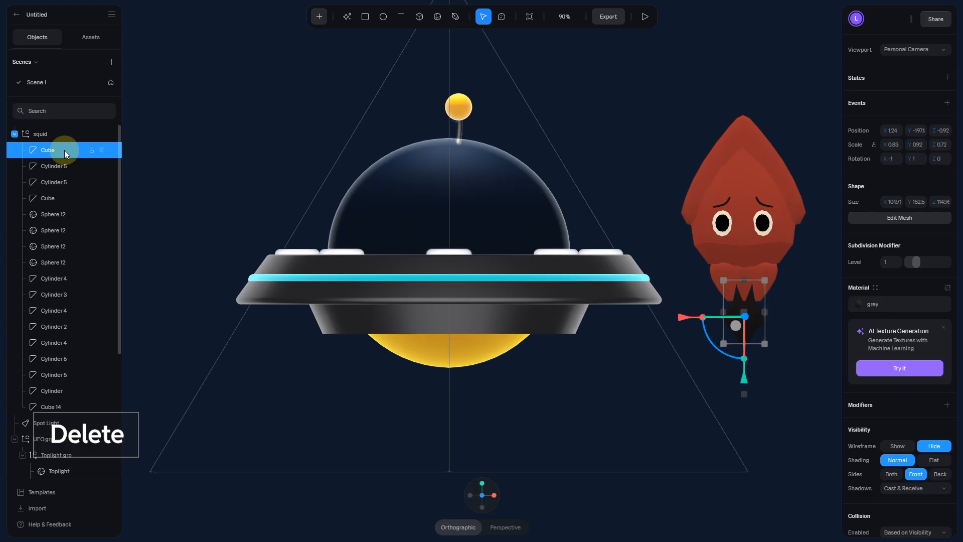
pyautogui.press('Delete')
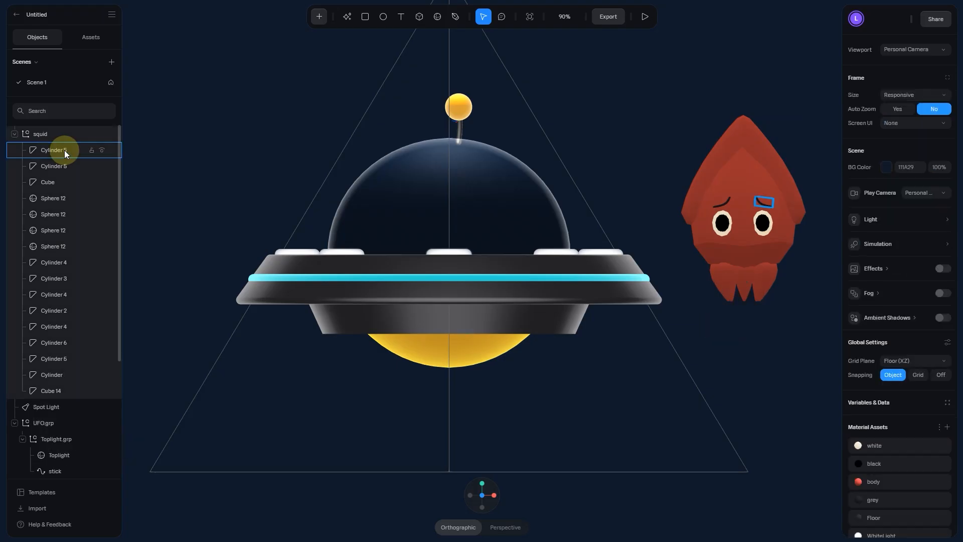
pyautogui.click(15, 135)
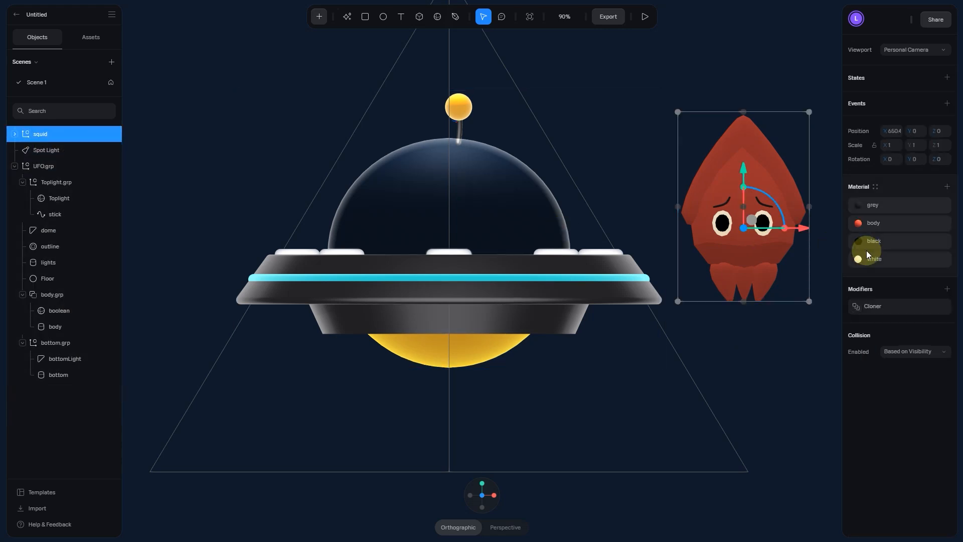
# Step: Examine the settings and color of the squid's body material asset
pyautogui.click(900, 222)
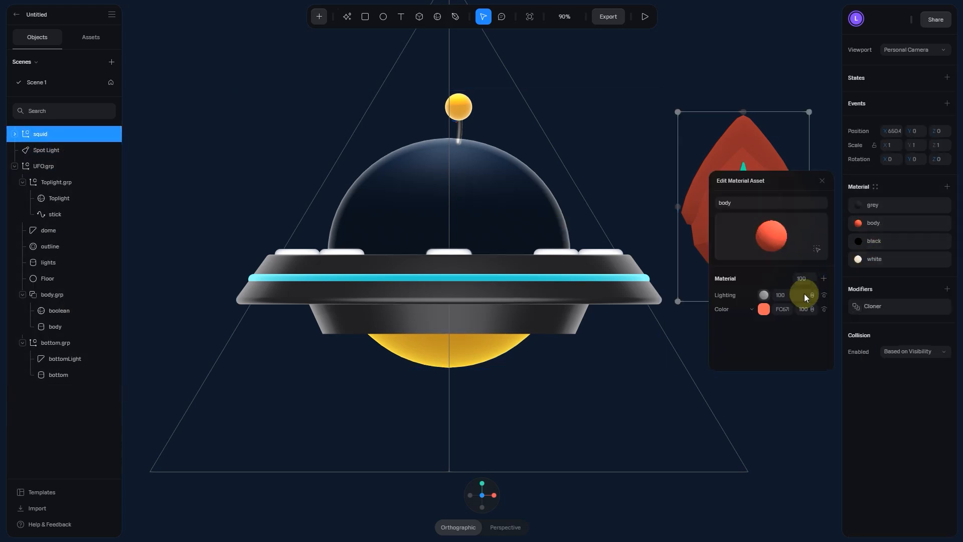
pyautogui.click(764, 309)
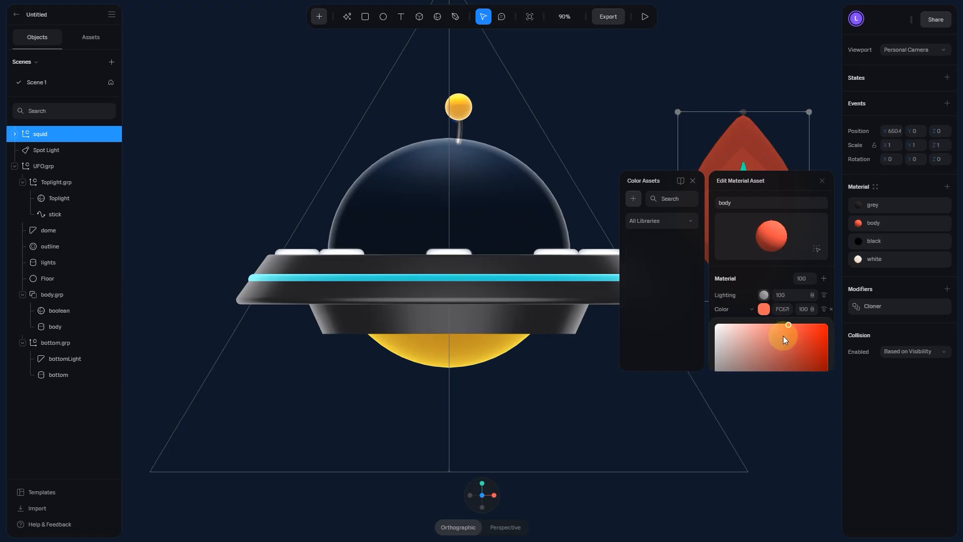
pyautogui.click(883, 192)
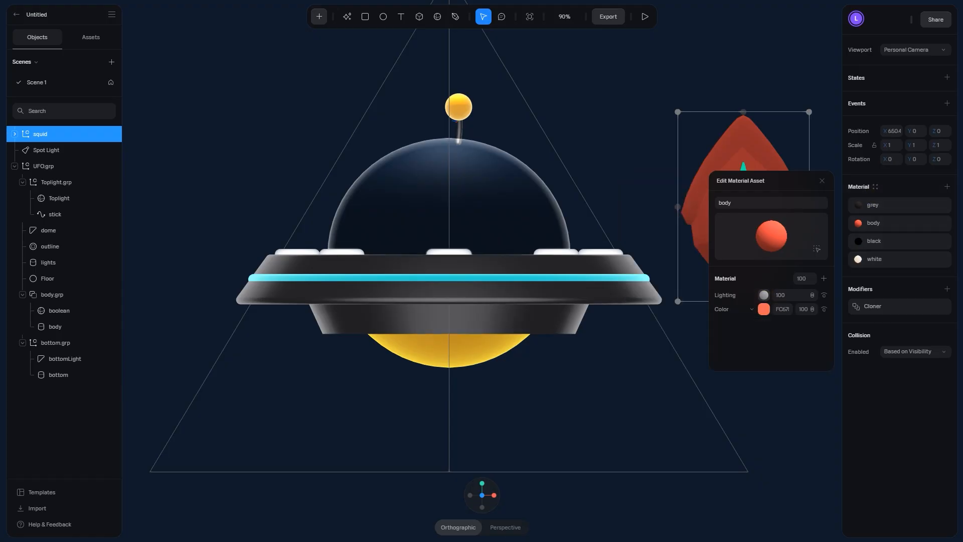
pyautogui.click(808, 162)
# Step: Move the squid back to the UFO's center at about X 0 and scale it uniformly to 0.64
pyautogui.moveTo(783, 192); pyautogui.dragTo(500, 264)
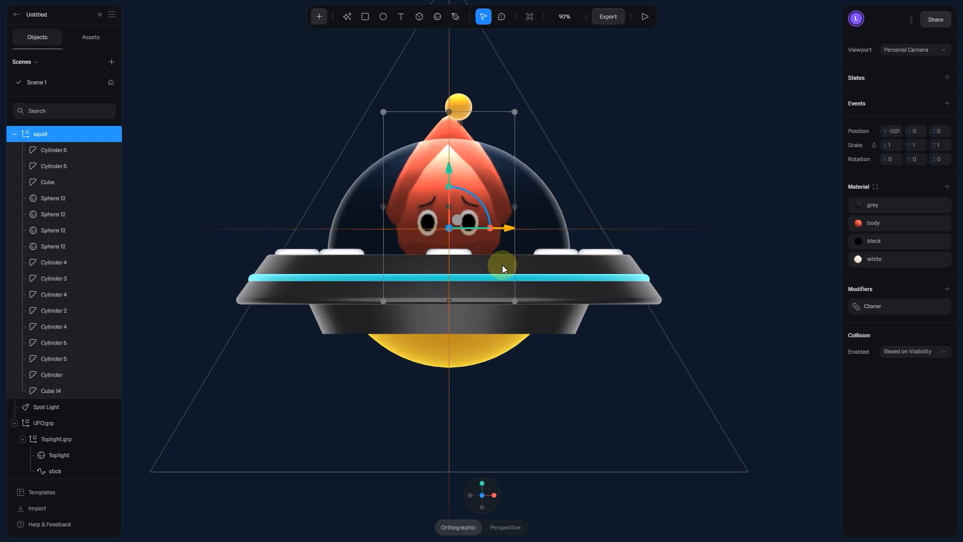
pyautogui.click(15, 134)
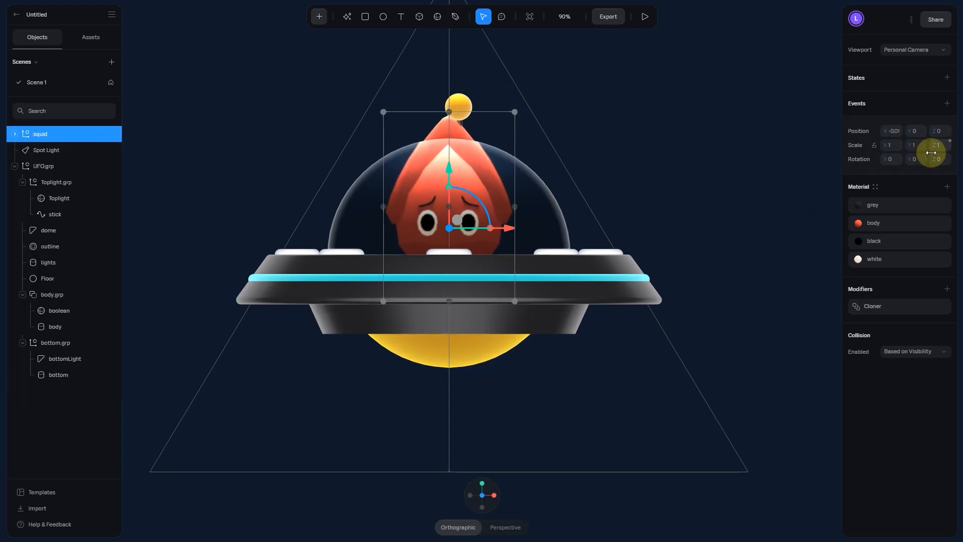
pyautogui.moveTo(881, 150); pyautogui.dragTo(870, 146)
pyautogui.scroll(3, 486, 167)
pyautogui.moveTo(536, 148); pyautogui.dragTo(503, 259, button='middle')
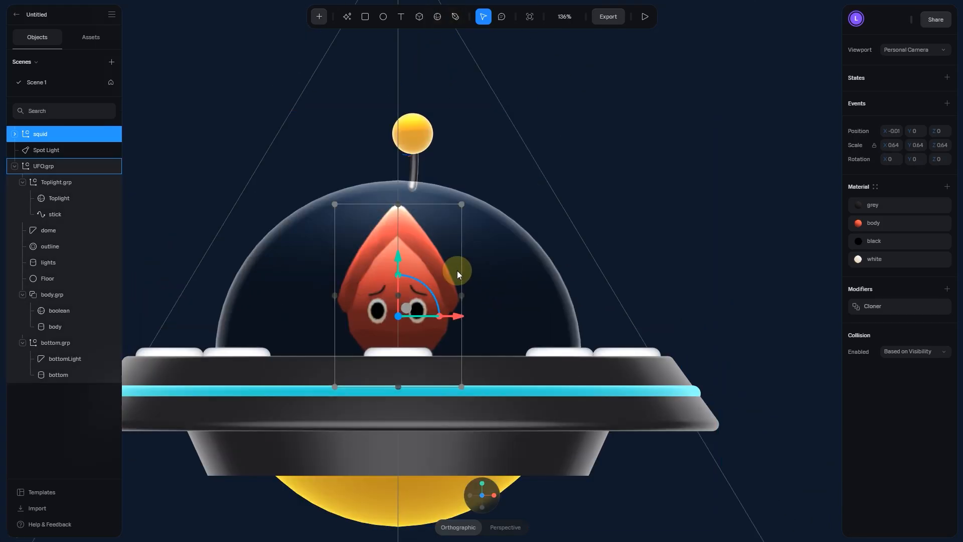
# Step: Lower the squid inside the dome to about Y -28
pyautogui.keyDown('alt'); pyautogui.moveTo(457, 270); pyautogui.dragTo(412, 335); pyautogui.keyUp('alt')
pyautogui.moveTo(390, 257); pyautogui.dragTo(407, 275)
pyautogui.keyDown('alt'); pyautogui.moveTo(477, 344); pyautogui.dragTo(538, 317); pyautogui.keyUp('alt')
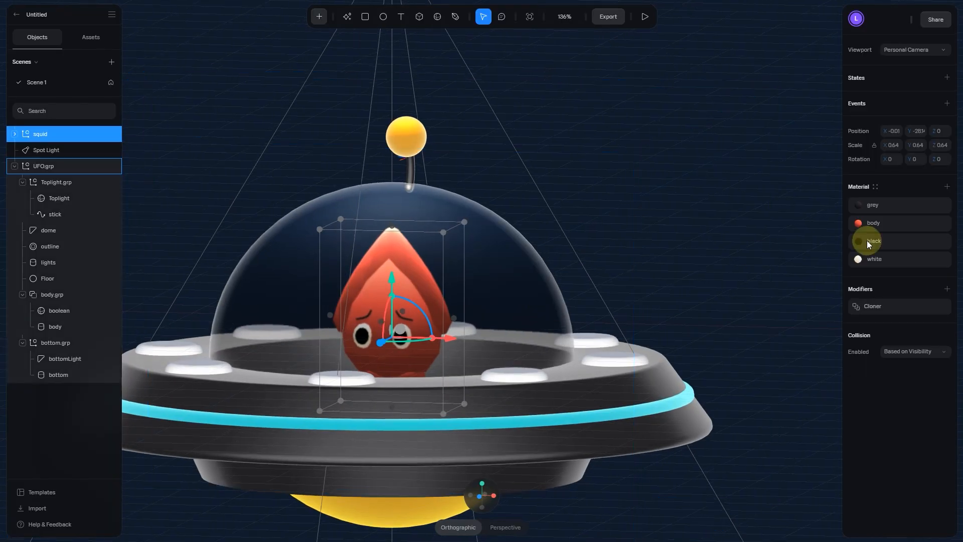
# Step: Set the squid's uniform scale to 0.68
pyautogui.click(482, 495)
pyautogui.click(893, 145)
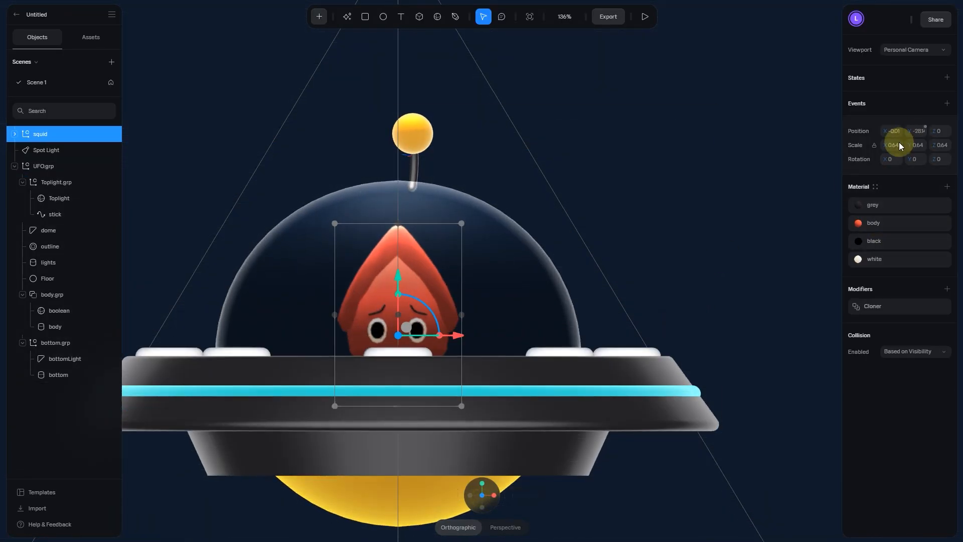
pyautogui.write('0.68')
pyautogui.press('Return')
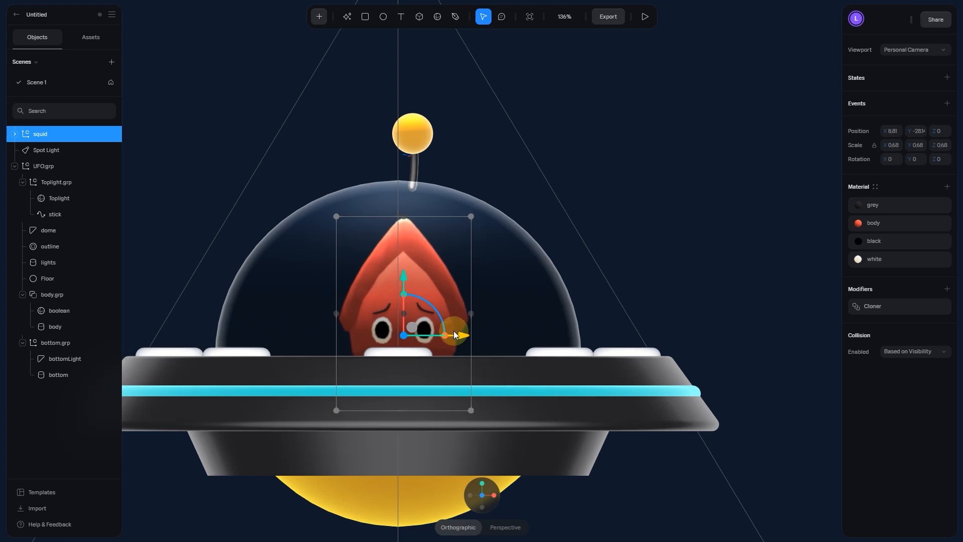
# Step: Center the squid under the dome at X 0 and raise it to about Y -6.82
pyautogui.moveTo(405, 280); pyautogui.dragTo(400, 265)
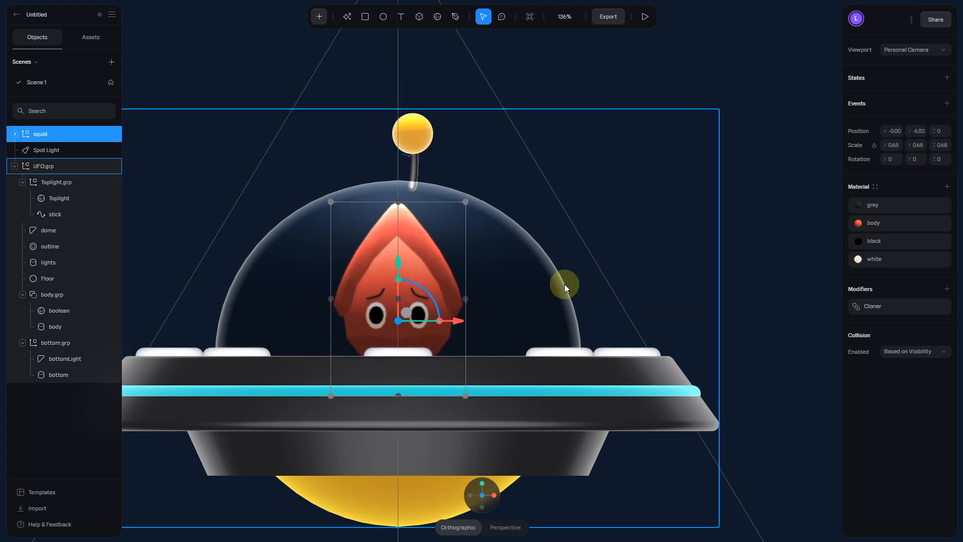
pyautogui.scroll(-2, 527, 321)
pyautogui.keyDown('alt'); pyautogui.moveTo(502, 356); pyautogui.dragTo(479, 381); pyautogui.keyUp('alt')
pyautogui.keyDown('alt'); pyautogui.moveTo(501, 341); pyautogui.dragTo(595, 230); pyautogui.keyUp('alt')
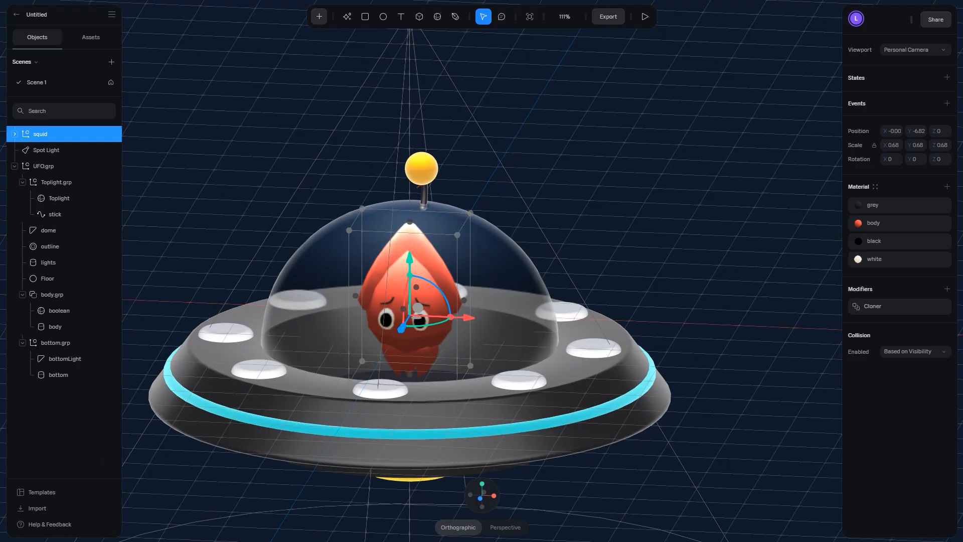
# Step: Turn off the Spot Light's shadows and set its angle to 30
pyautogui.moveTo(453, 288); pyautogui.dragTo(516, 267, button='middle')
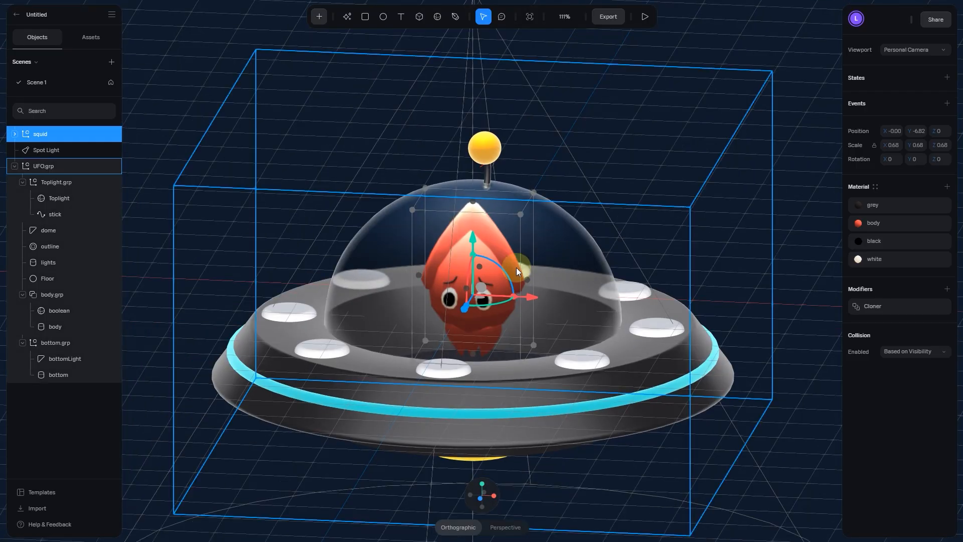
pyautogui.click(67, 150)
pyautogui.moveTo(922, 245); pyautogui.dragTo(918, 247)
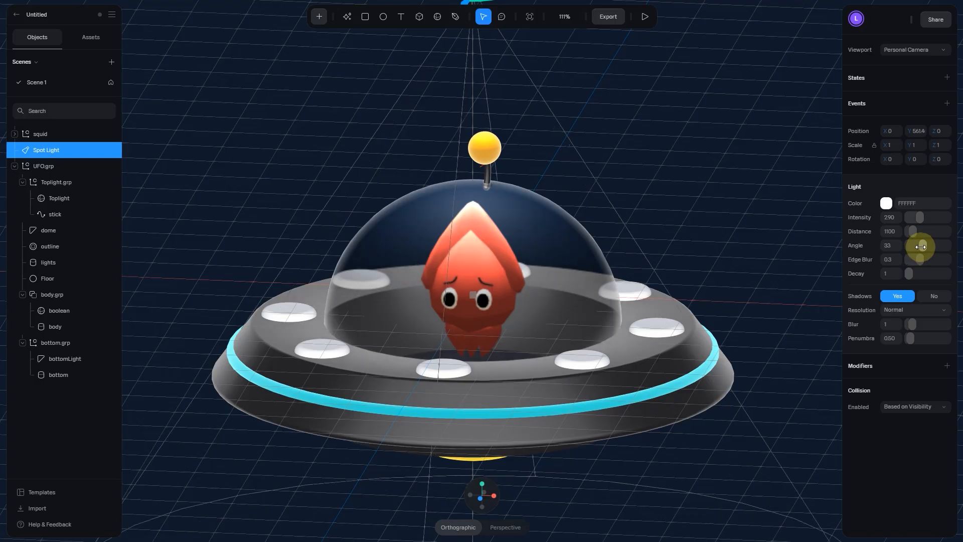
pyautogui.click(909, 298)
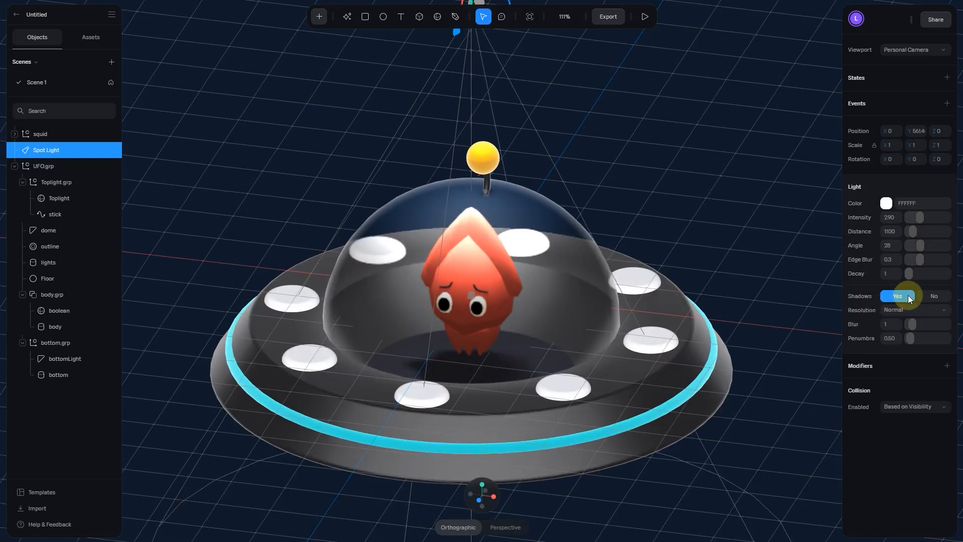
pyautogui.click(935, 297)
pyautogui.click(892, 244)
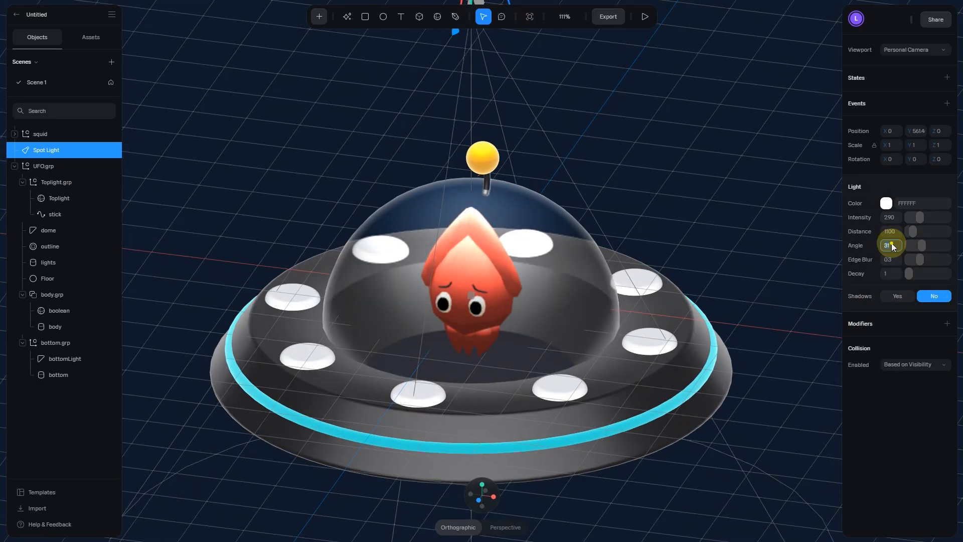
pyautogui.press('Return')
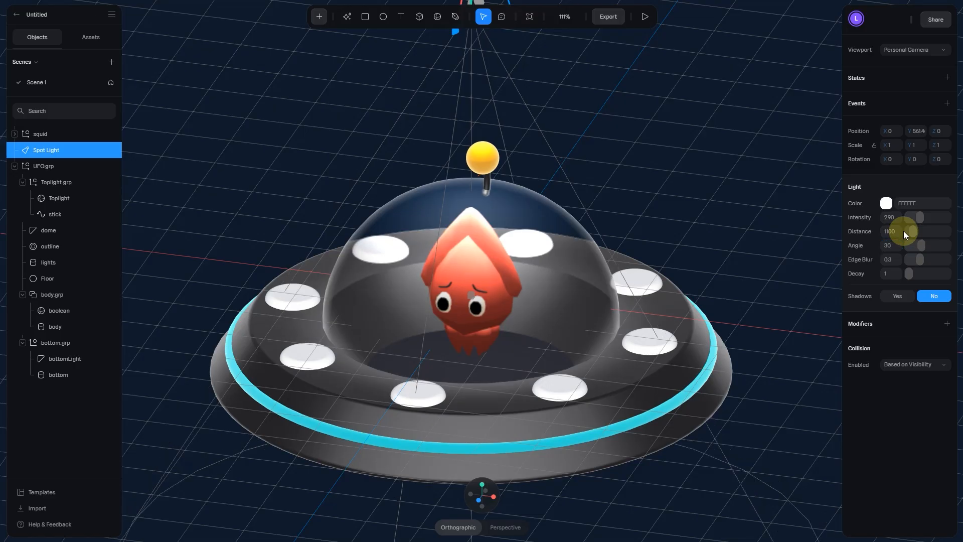
# Step: Set the Spot Light's intensity to 3
pyautogui.moveTo(920, 223); pyautogui.dragTo(923, 222)
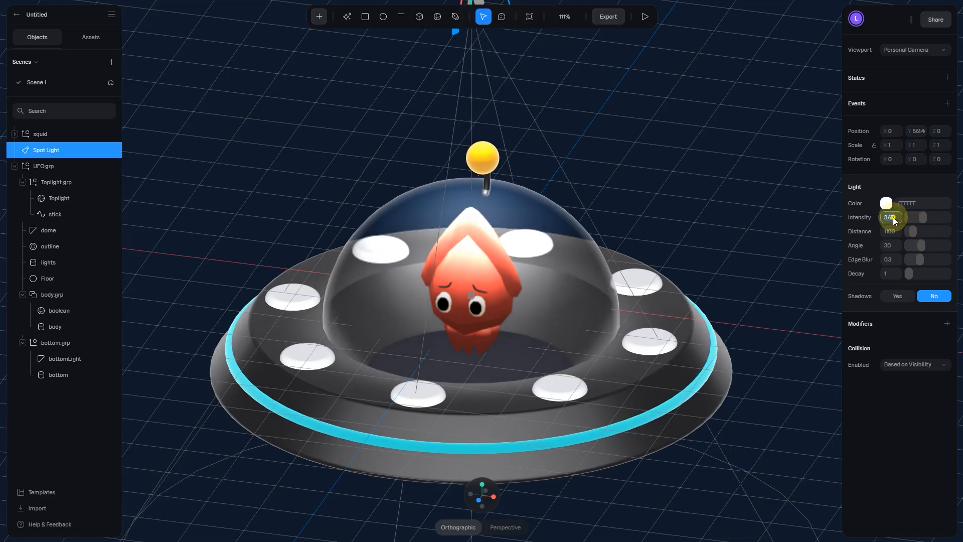
pyautogui.write('3.60')
pyautogui.press('Return')
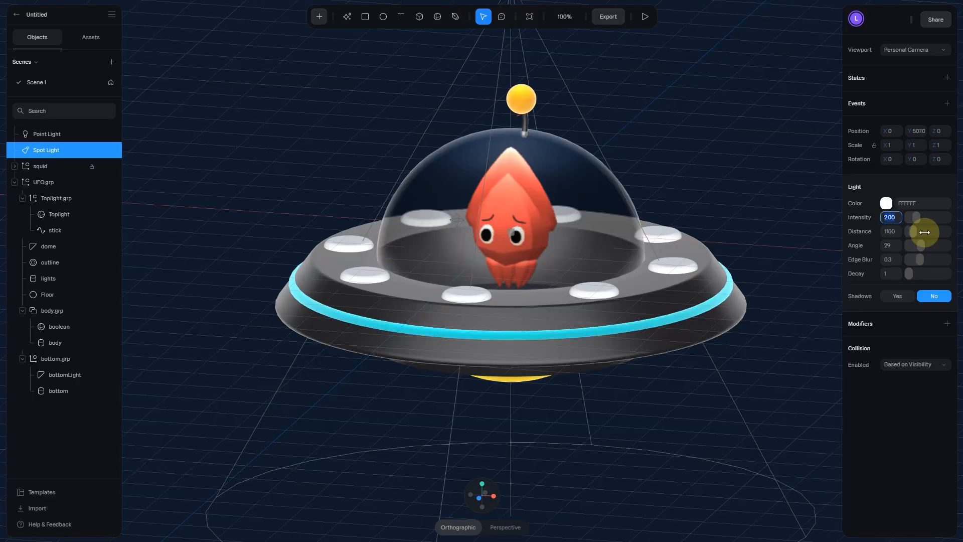
pyautogui.write('2.')
pyautogui.press('Return')
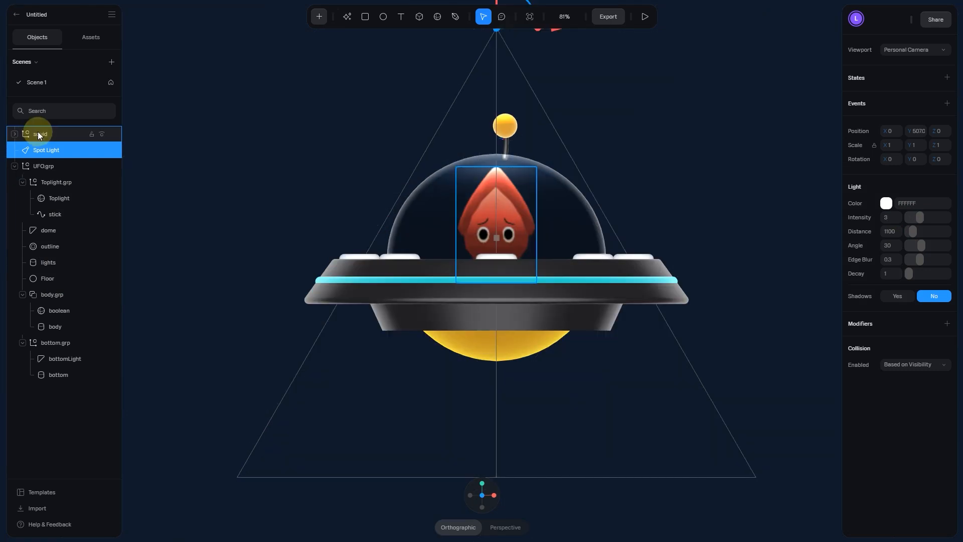
# Step: Move the squid group below the Spot Light in the object hierarchy and lock it
pyautogui.moveTo(50, 128); pyautogui.dragTo(23, 153)
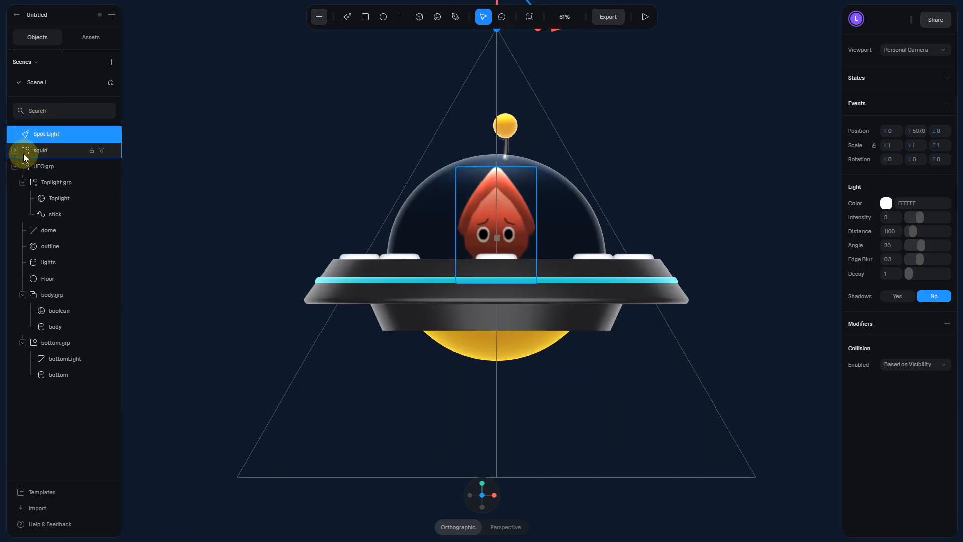
pyautogui.click(92, 150)
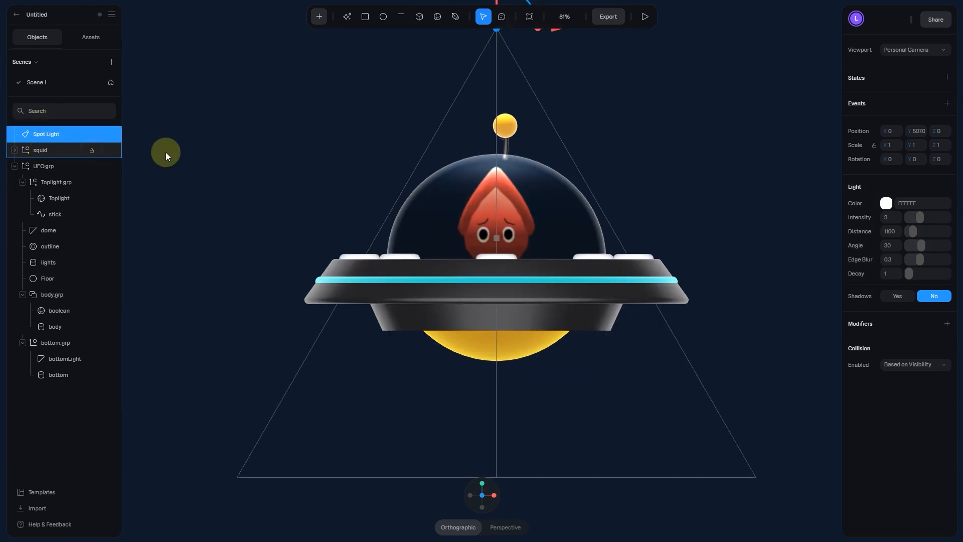
# Step: Add a point light, raise it to about Y 66.3 and set its intensity to 0.50
pyautogui.click(325, 21)
pyautogui.scroll(-5, 360, 137)
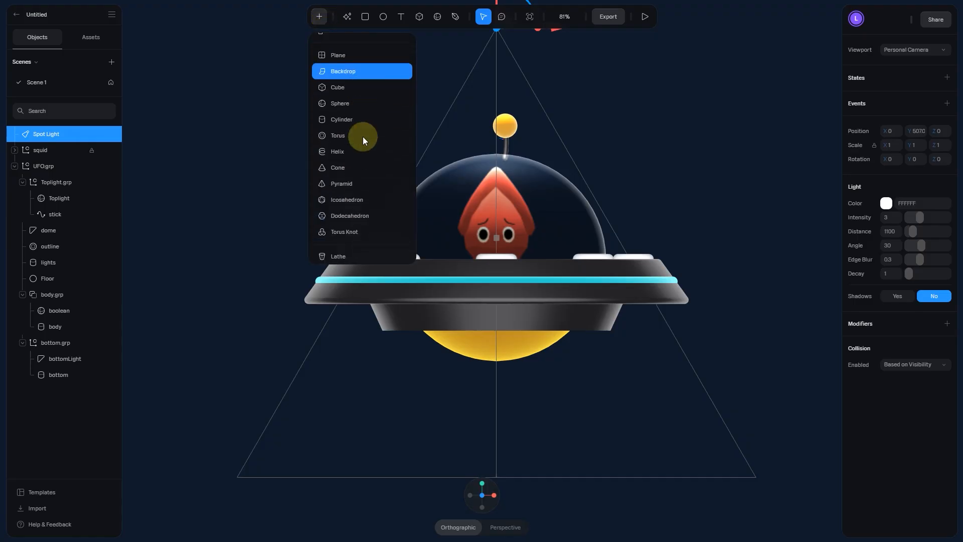
pyautogui.scroll(-3, 363, 136)
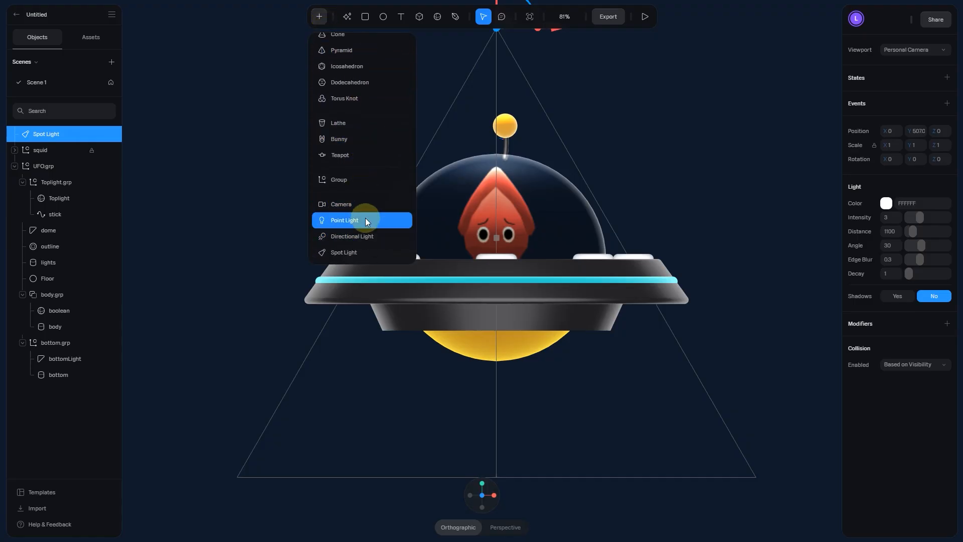
pyautogui.click(365, 220)
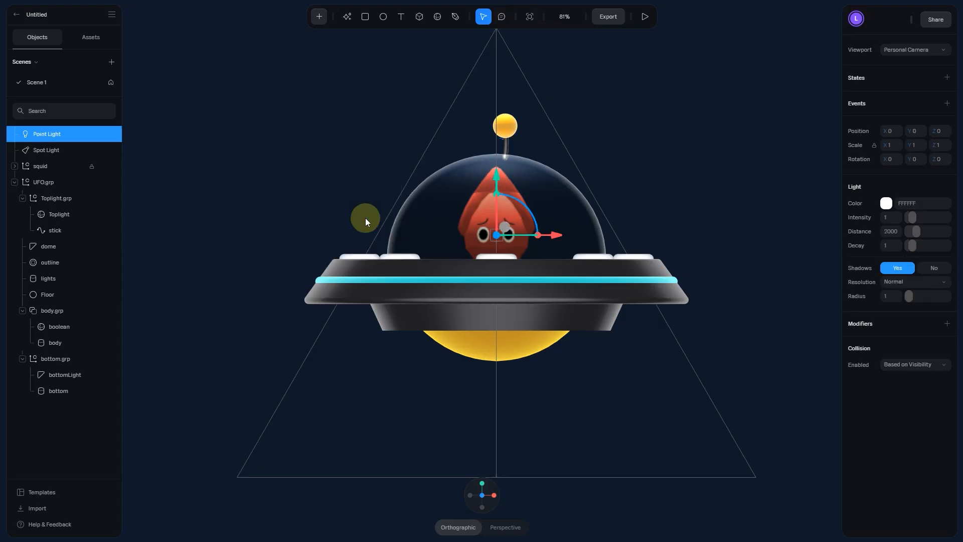
pyautogui.moveTo(495, 182); pyautogui.dragTo(495, 154)
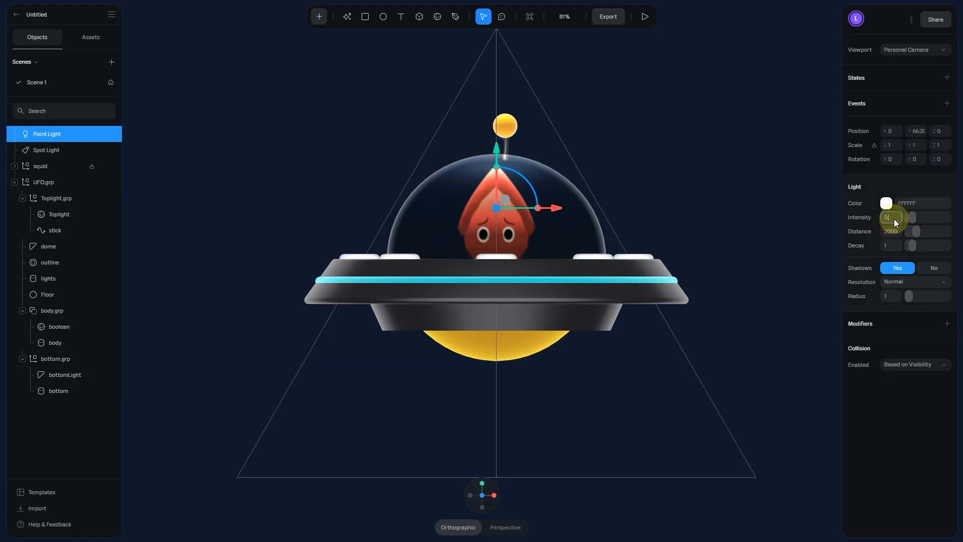
# Step: Bring the point light in front of the squid to about Z 343 and turn off its shadows
pyautogui.moveTo(621, 294); pyautogui.dragTo(531, 287, button='right')
pyautogui.moveTo(444, 235); pyautogui.dragTo(335, 270)
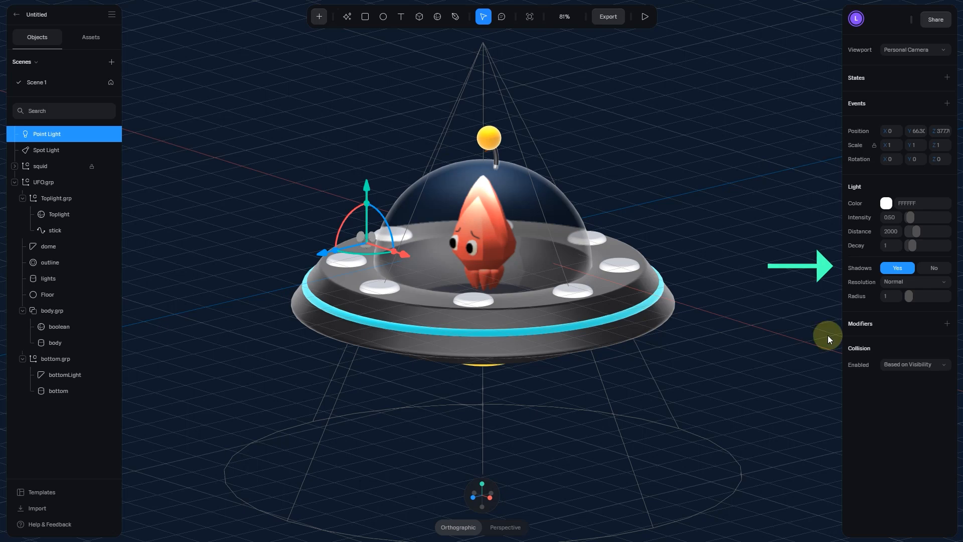
pyautogui.click(929, 267)
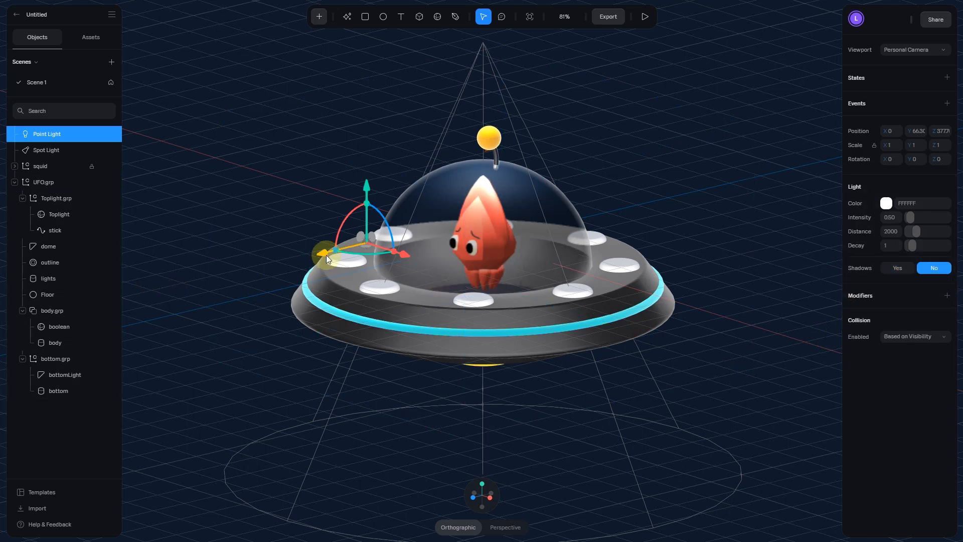
pyautogui.moveTo(336, 251); pyautogui.dragTo(254, 228)
pyautogui.scroll(5, 357, 285)
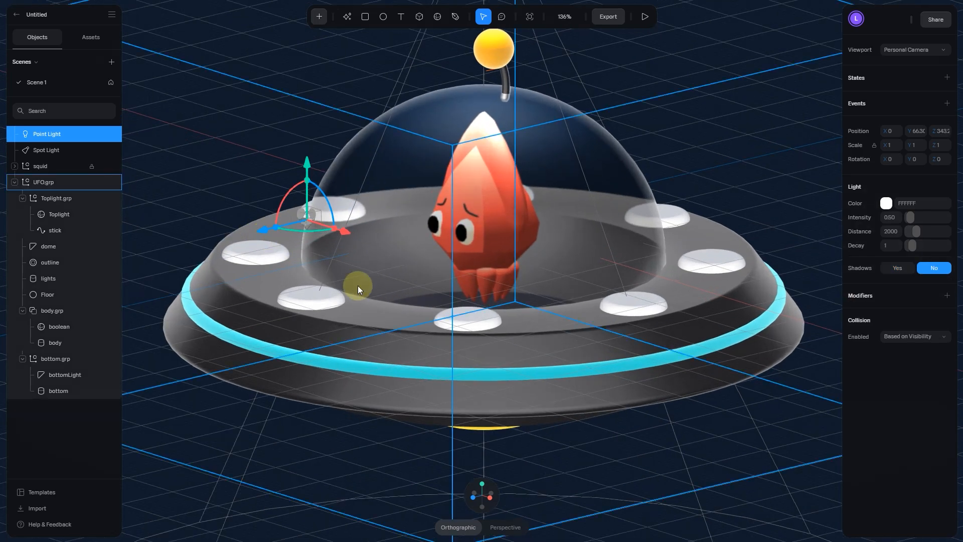
# Step: Raise the point light to about Y 117 and move it farther forward to about Z 406
pyautogui.moveTo(434, 289)
pyautogui.keyDown('alt'); pyautogui.mouseDown()
pyautogui.moveTo(461, 291)
pyautogui.moveTo(446, 284)
pyautogui.mouseUp(); pyautogui.keyUp('alt')
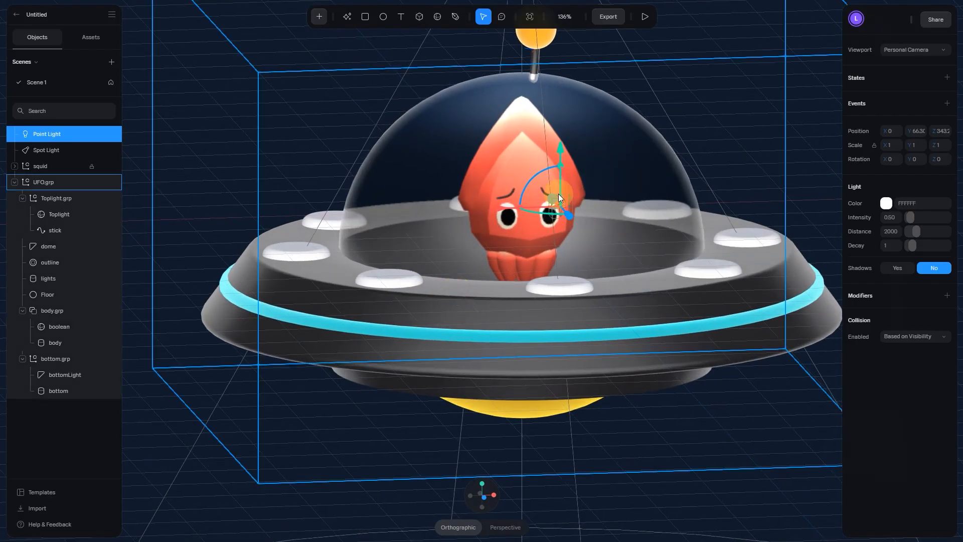
pyautogui.moveTo(561, 147); pyautogui.dragTo(599, 232)
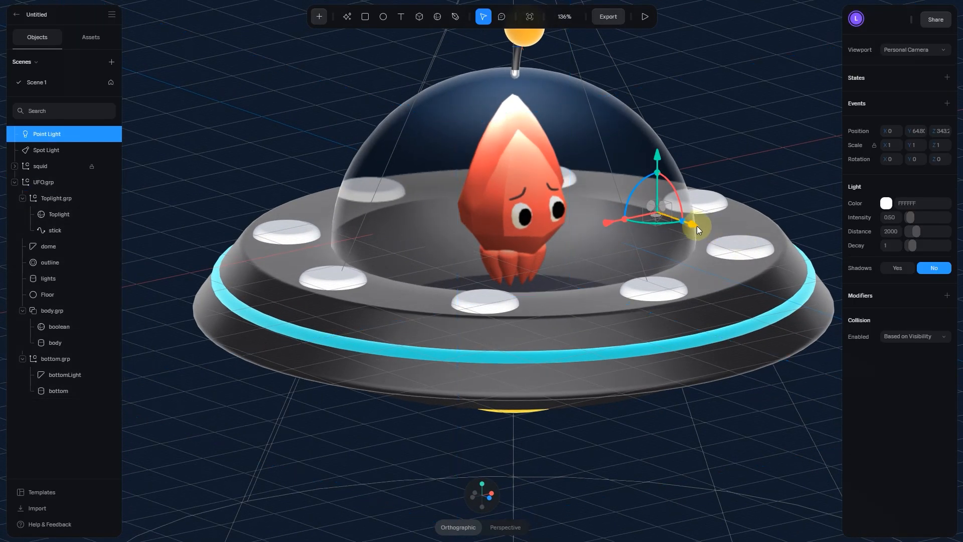
pyautogui.moveTo(697, 226); pyautogui.dragTo(713, 249)
pyautogui.moveTo(684, 163); pyautogui.dragTo(685, 132)
pyautogui.keyDown('alt'); pyautogui.moveTo(678, 321); pyautogui.dragTo(585, 319); pyautogui.keyUp('alt')
pyautogui.scroll(-6, 554, 322)
pyautogui.click(477, 498)
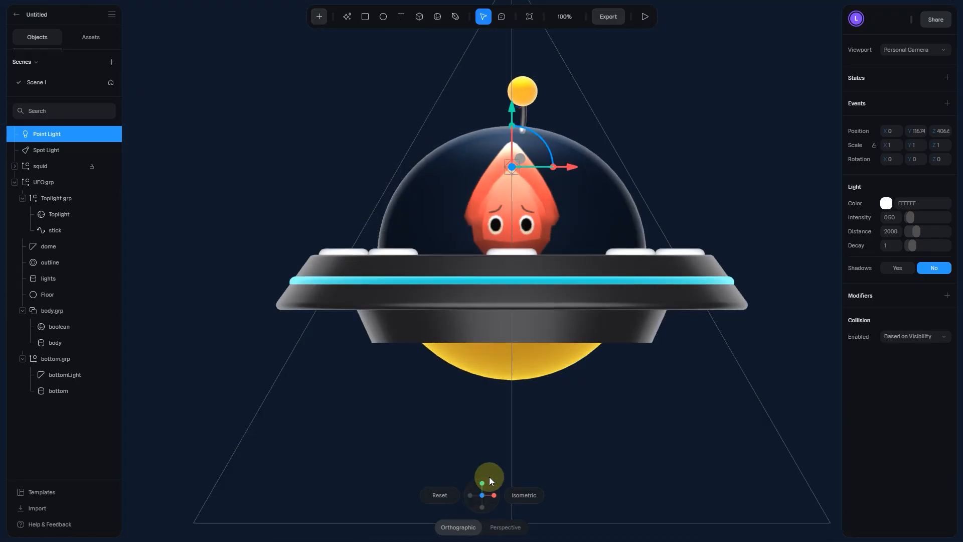
# Step: Set the point light's intensity to 0.35
pyautogui.keyDown('alt'); pyautogui.moveTo(604, 394); pyautogui.dragTo(604, 450); pyautogui.keyUp('alt')
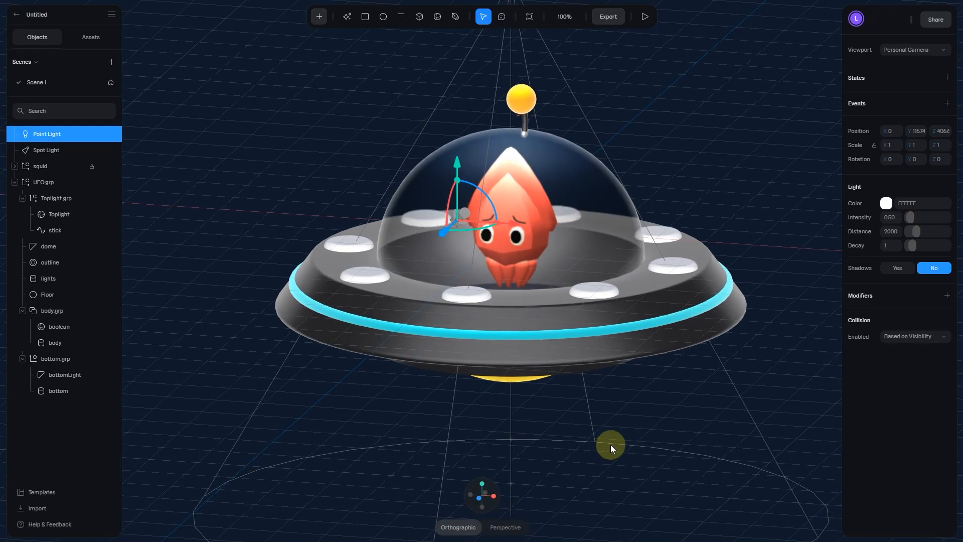
pyautogui.click(896, 218)
pyautogui.write('0.35')
pyautogui.press('Return')
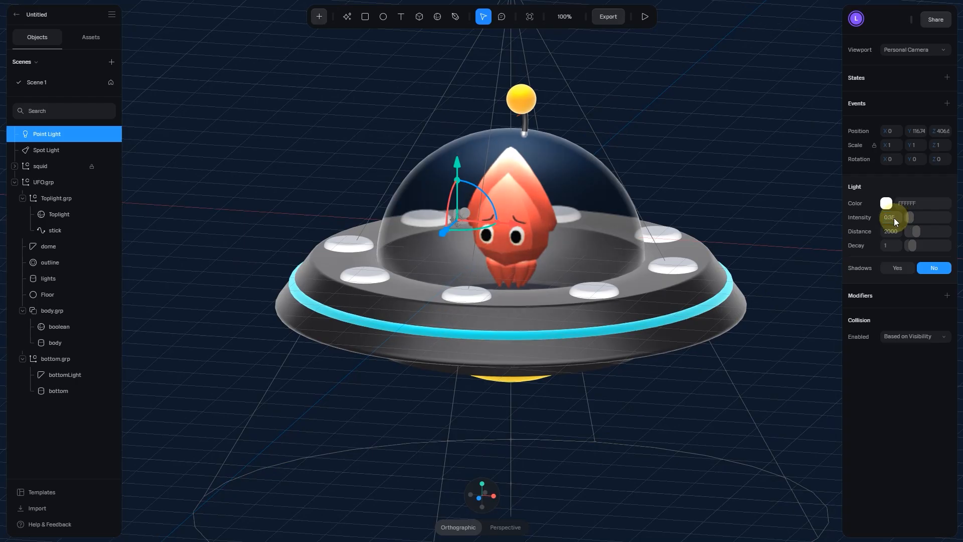
# Step: Set the Spot Light's intensity to 2 and its angle to 29, and collapse the UFO group
pyautogui.click(47, 150)
pyautogui.click(14, 183)
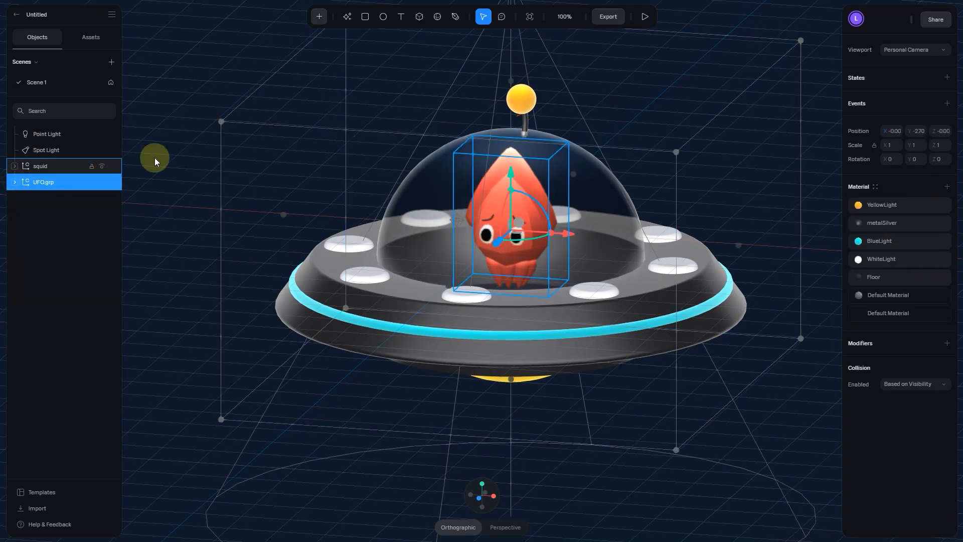
pyautogui.click(165, 153)
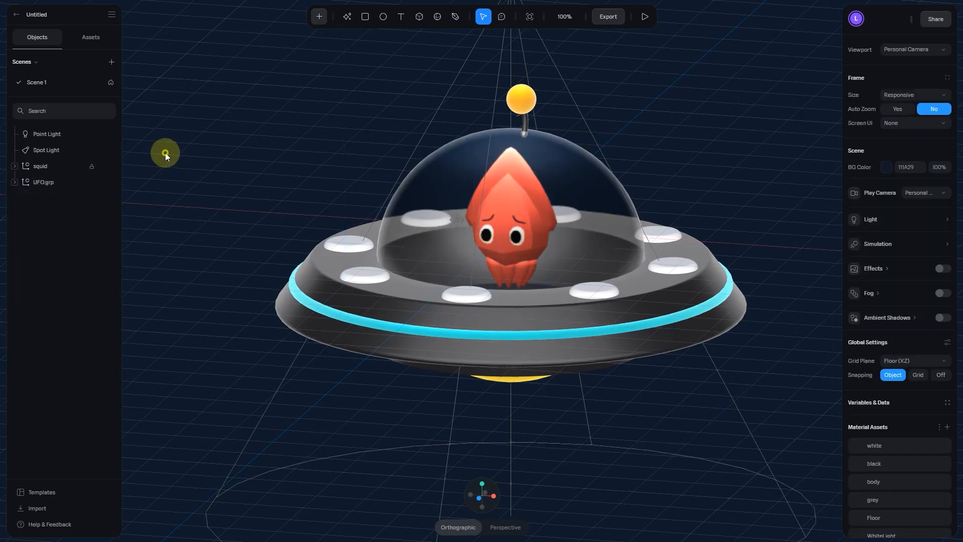
# Step: Unlock the squid and lower it inside the dome to about Y -22.7, working in the front view
pyautogui.click(480, 496)
pyautogui.click(534, 350)
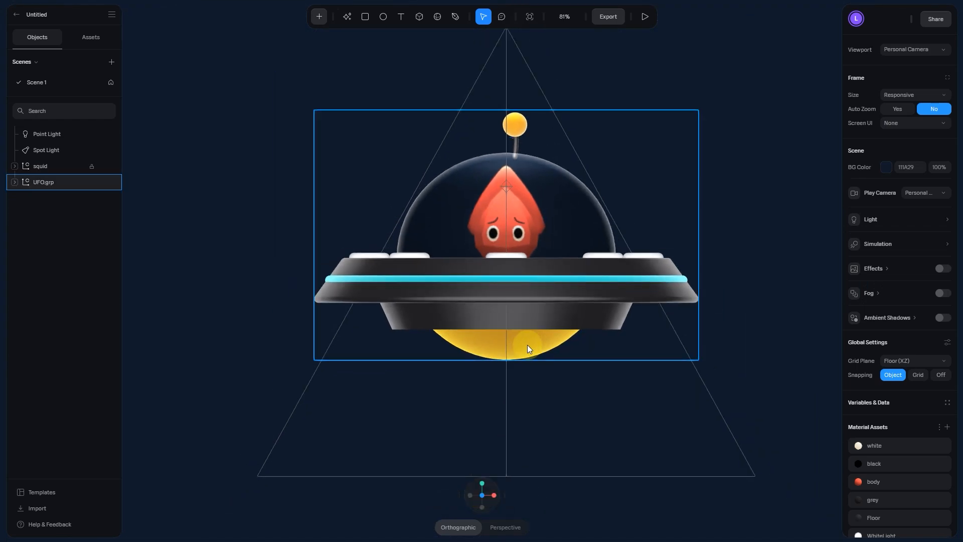
pyautogui.click(563, 350)
pyautogui.click(81, 170)
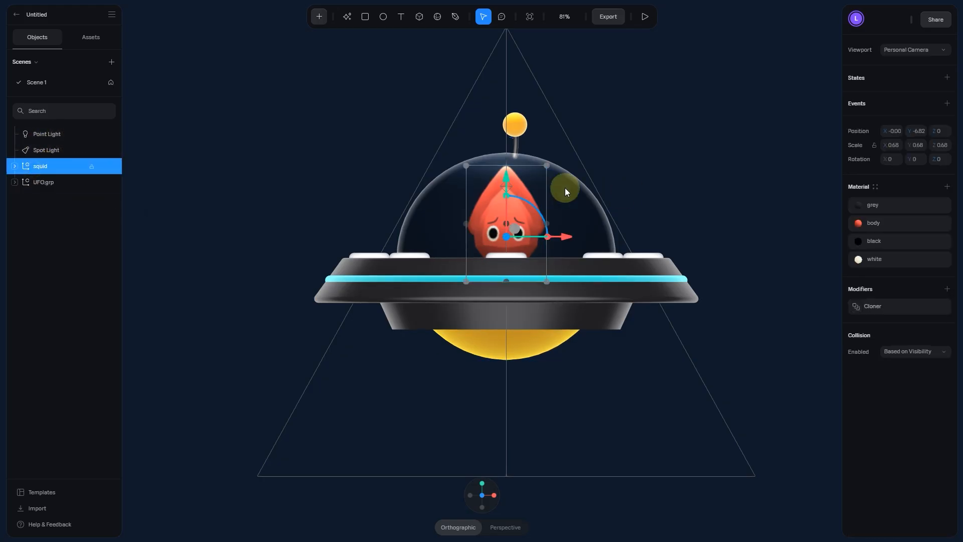
pyautogui.moveTo(507, 182)
pyautogui.mouseDown()
pyautogui.moveTo(508, 197)
pyautogui.moveTo(515, 189)
pyautogui.mouseUp()
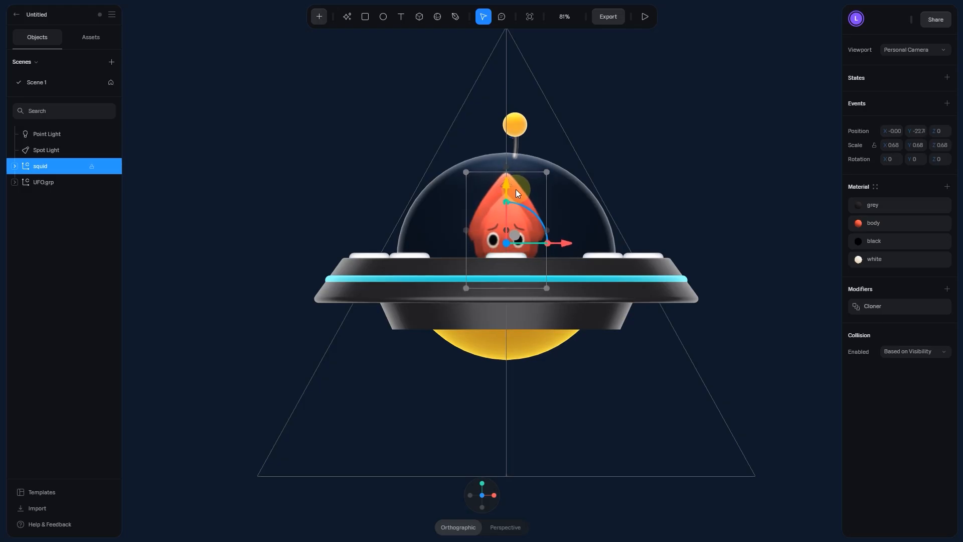
# Step: Rotate the UFO's ring of white lights about -25.9° around Y, working in the top view
pyautogui.click(14, 182)
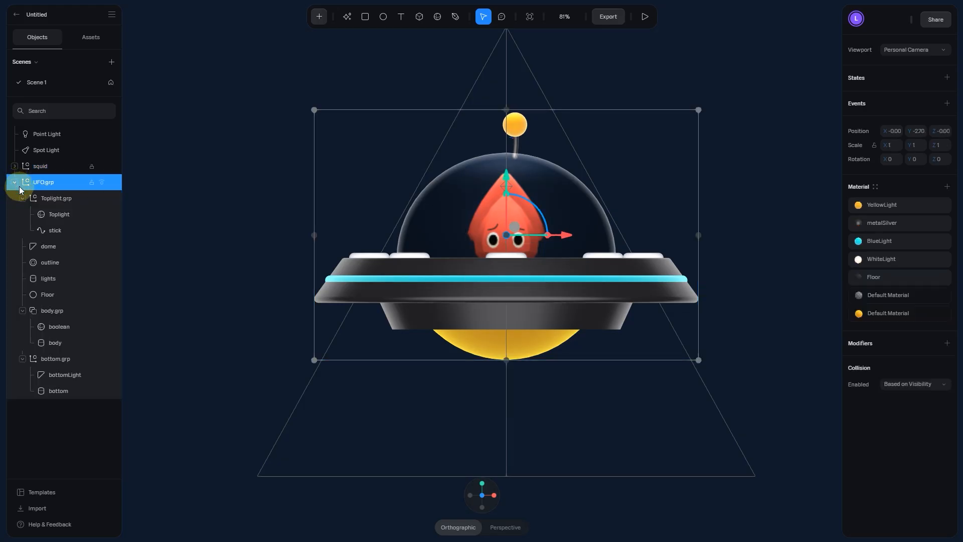
pyautogui.click(60, 279)
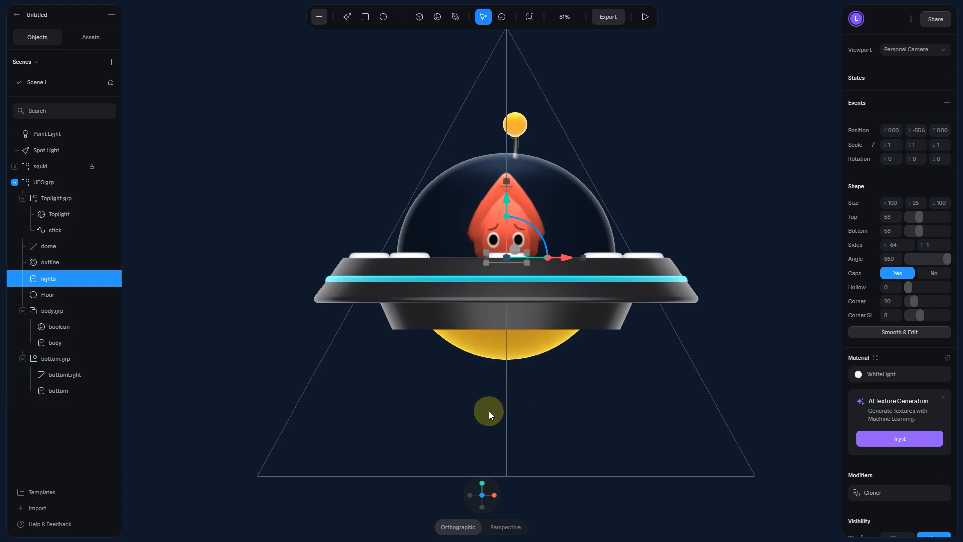
pyautogui.moveTo(484, 480)
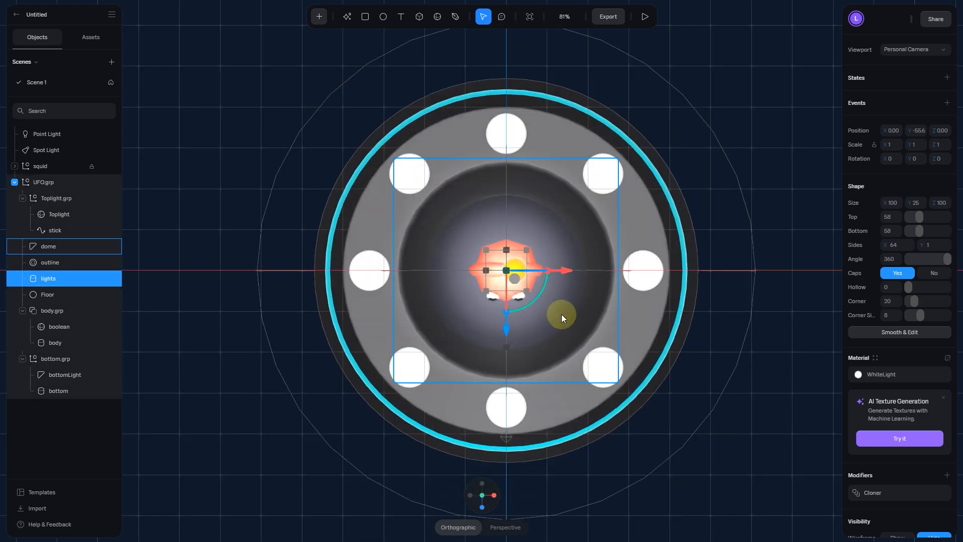
pyautogui.moveTo(539, 297); pyautogui.dragTo(525, 312)
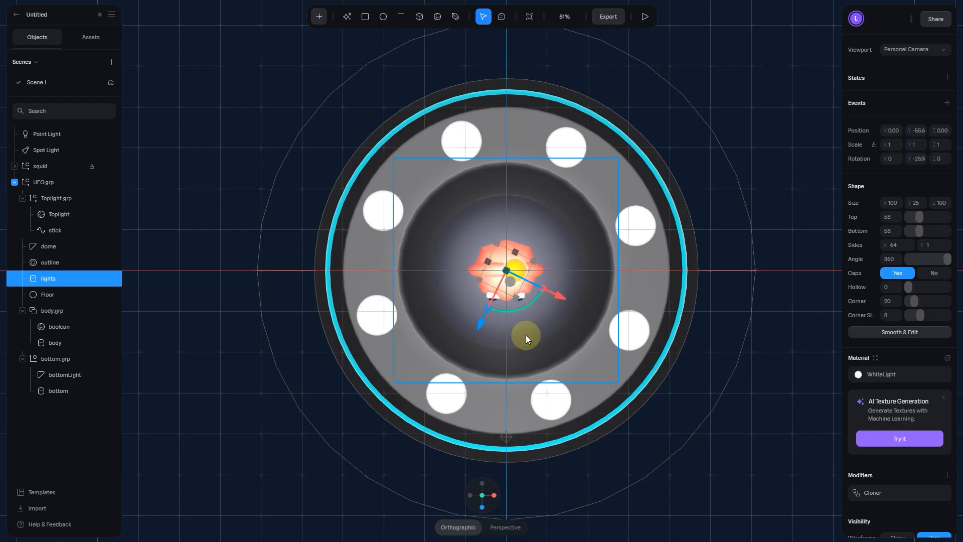
# Step: Lower the ring of white lights slightly into the UFO's rim, to about Y -62, and deselect it
pyautogui.click(482, 507)
pyautogui.scroll(5, 602, 359)
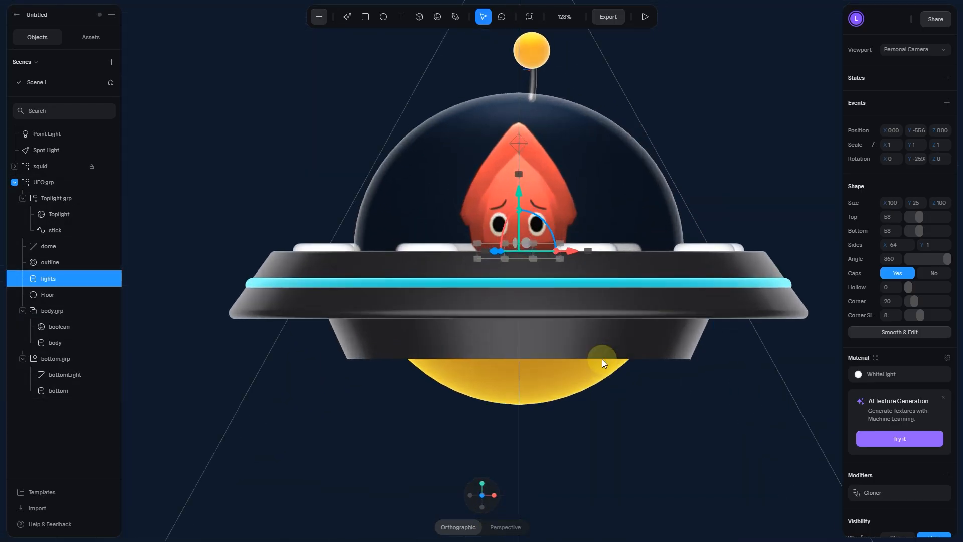
pyautogui.moveTo(651, 392); pyautogui.dragTo(646, 406)
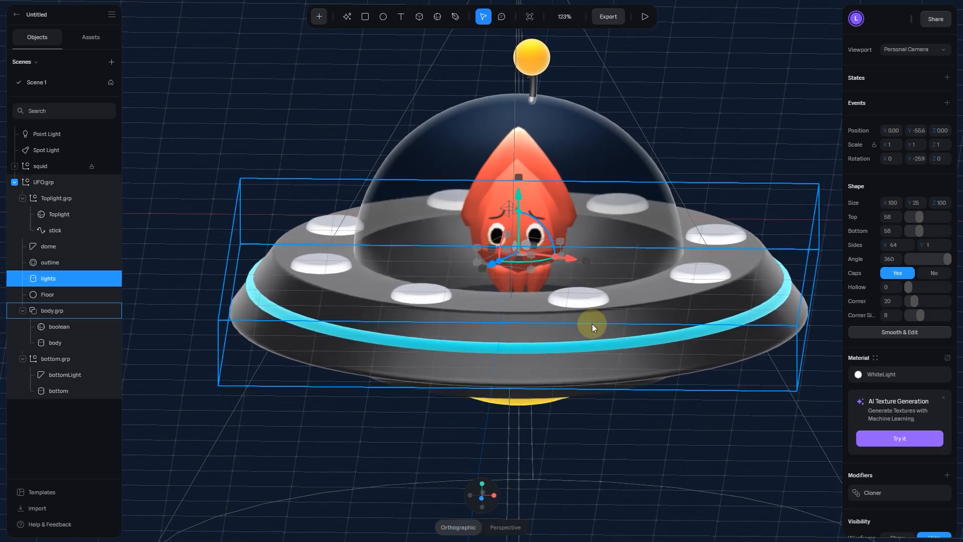
pyautogui.moveTo(519, 203); pyautogui.dragTo(519, 208)
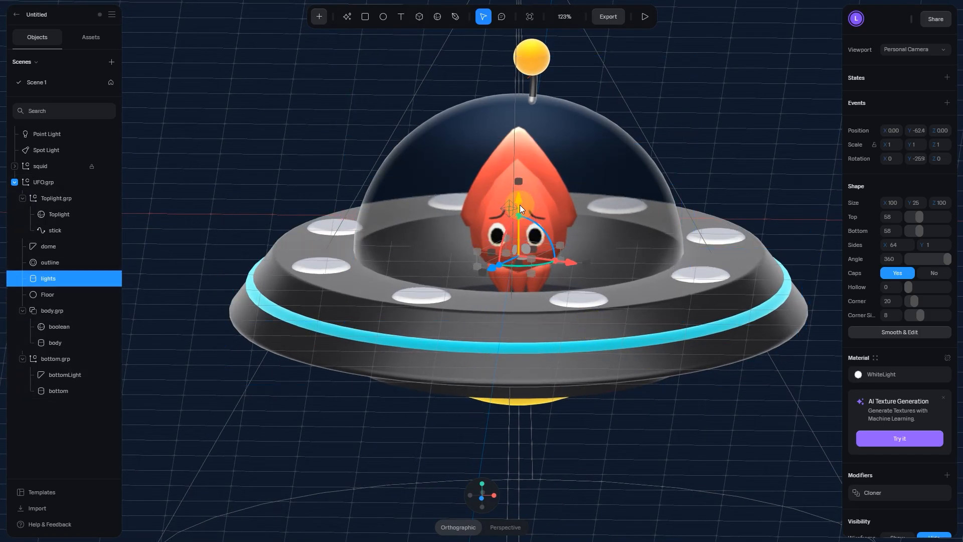
pyautogui.click(692, 396)
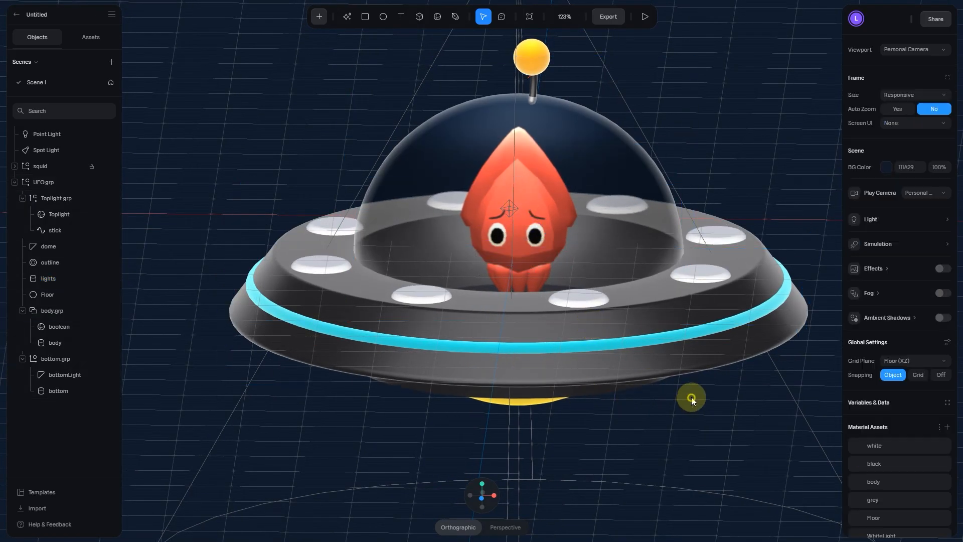
# Step: Set the scene's ambient light color to near-white EDEDED, checking it in the front view
pyautogui.click(482, 497)
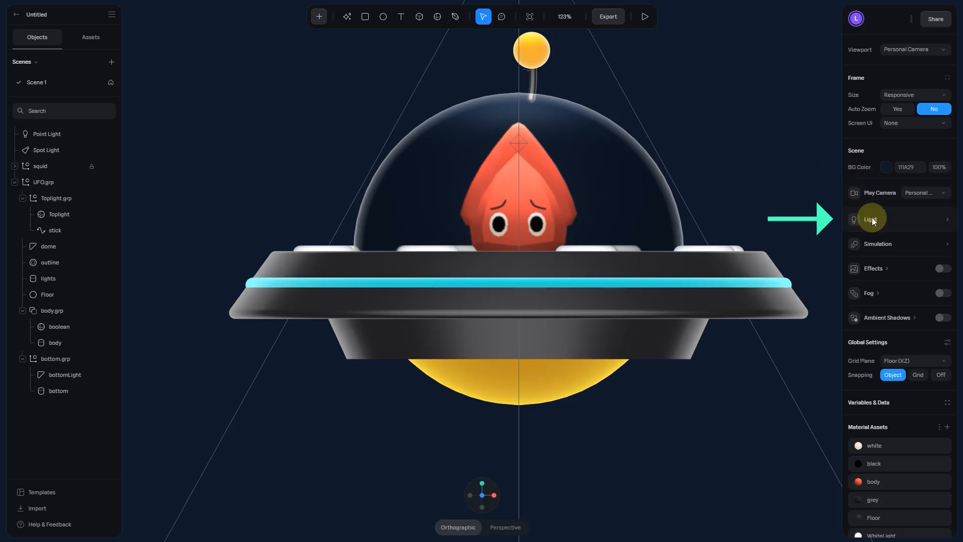
pyautogui.click(924, 221)
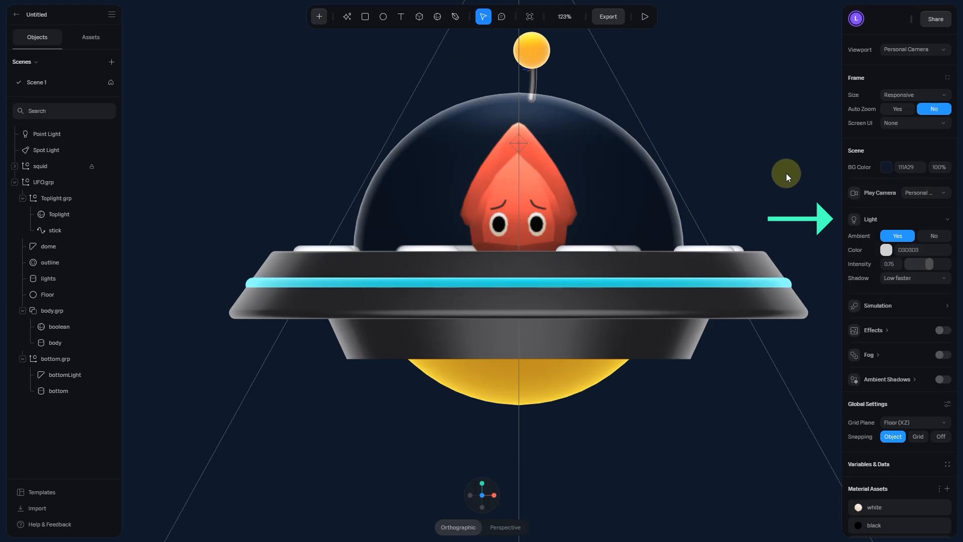
pyautogui.click(888, 249)
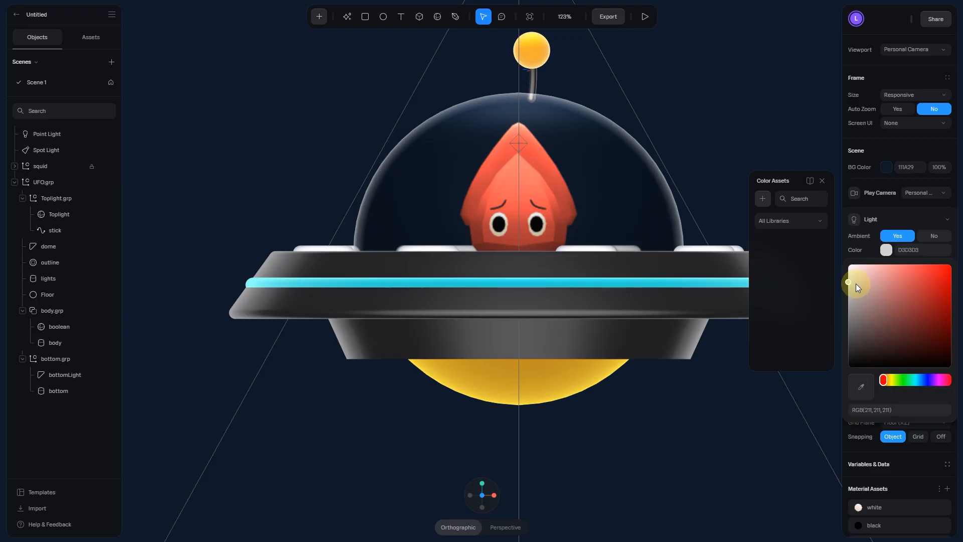
pyautogui.moveTo(855, 275); pyautogui.dragTo(847, 263)
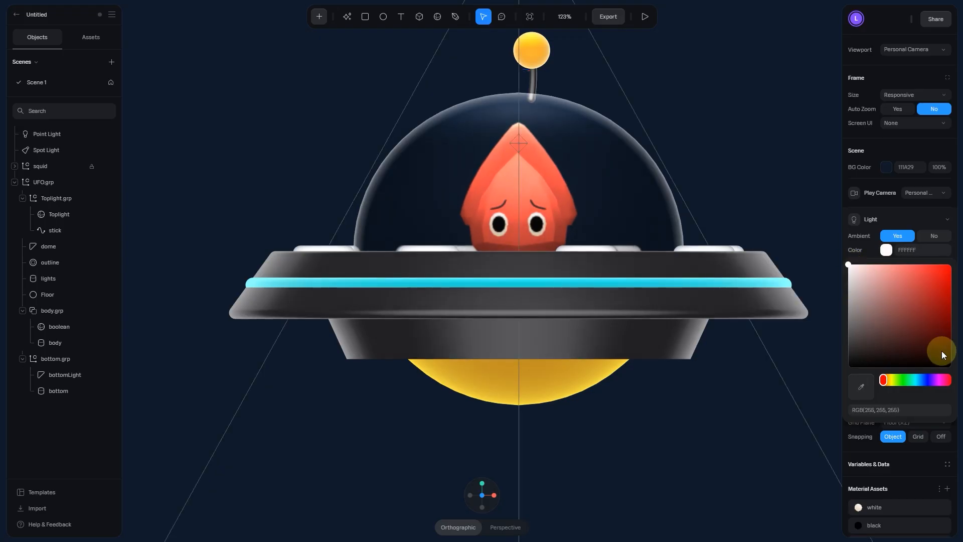
pyautogui.moveTo(886, 380); pyautogui.dragTo(925, 387)
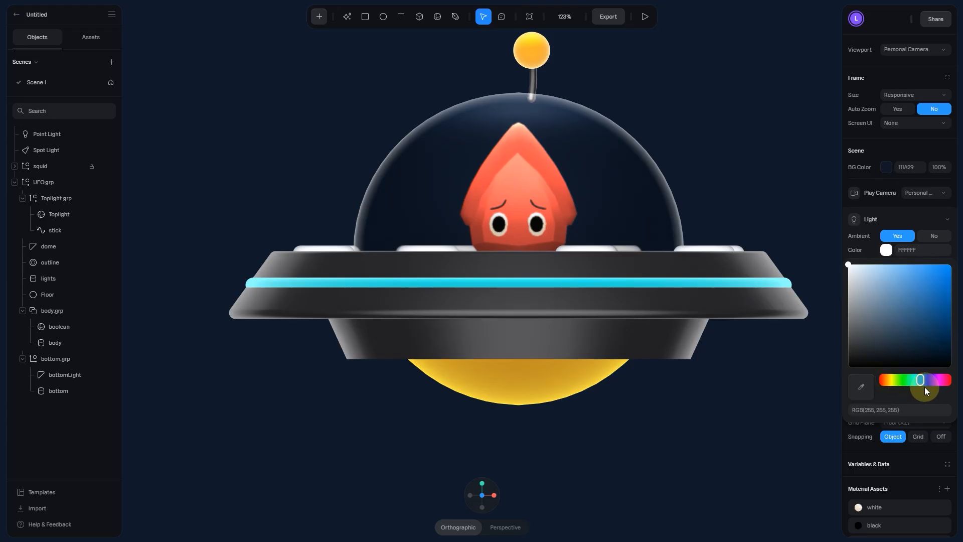
pyautogui.moveTo(855, 269); pyautogui.dragTo(849, 274)
pyautogui.click(743, 137)
pyautogui.moveTo(777, 146); pyautogui.dragTo(724, 152, button='middle')
pyautogui.scroll(-2, 724, 151)
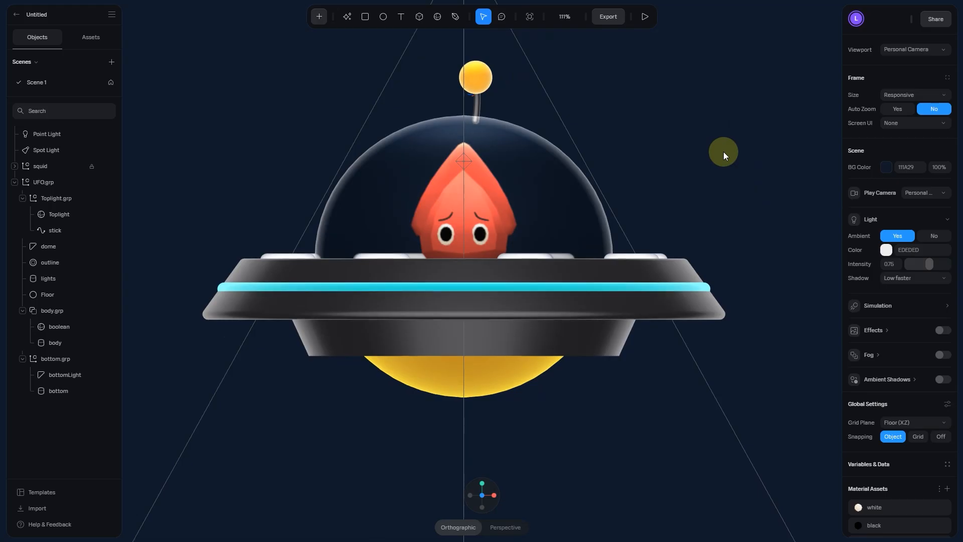
# Step: Raise the Spot Light above the UFO to about Y 579 and deselect it
pyautogui.click(65, 150)
pyautogui.moveTo(912, 130); pyautogui.dragTo(962, 131)
pyautogui.moveTo(1, 131); pyautogui.dragTo(2, 131)
pyautogui.click(649, 157)
pyautogui.scroll(-2, 652, 139)
pyautogui.keyDown('alt'); pyautogui.moveTo(652, 139); pyautogui.dragTo(564, 206); pyautogui.keyUp('alt')
# Step: Move the Spot Light along the depth axis to Z 8
pyautogui.click(60, 137)
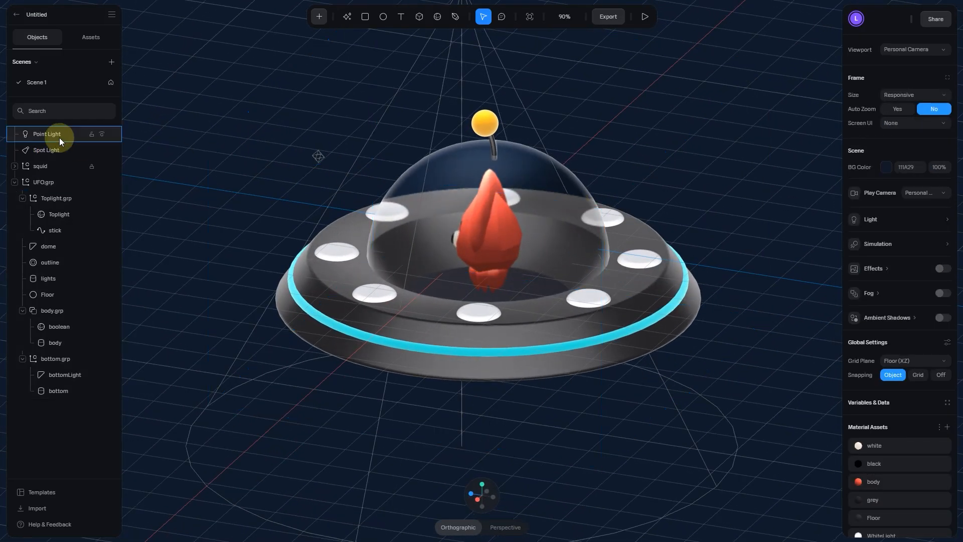
pyautogui.click(54, 149)
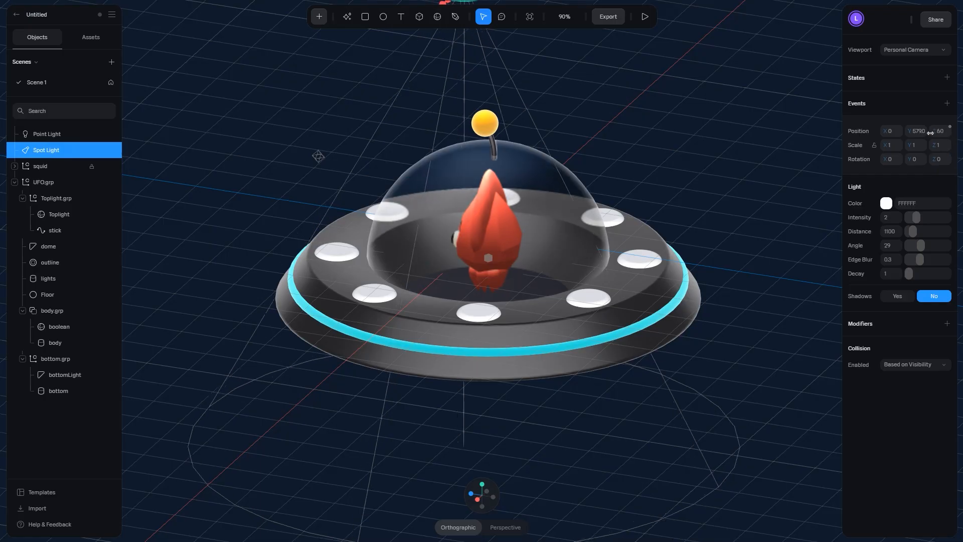
pyautogui.moveTo(931, 133); pyautogui.dragTo(904, 133)
pyautogui.keyDown('alt'); pyautogui.moveTo(618, 366); pyautogui.dragTo(716, 355); pyautogui.keyUp('alt')
# Step: Move the Point Light in front of the squid, to about Y 54.9 and Z 389.3
pyautogui.click(74, 150)
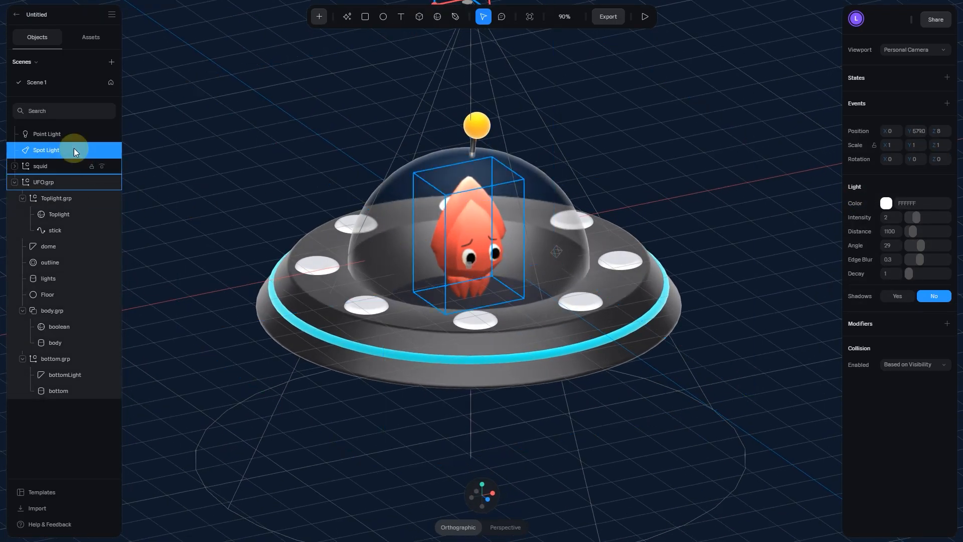
pyautogui.click(59, 134)
pyautogui.moveTo(583, 273)
pyautogui.mouseDown()
pyautogui.moveTo(558, 261)
pyautogui.moveTo(585, 279)
pyautogui.mouseUp()
pyautogui.moveTo(562, 197); pyautogui.dragTo(582, 223)
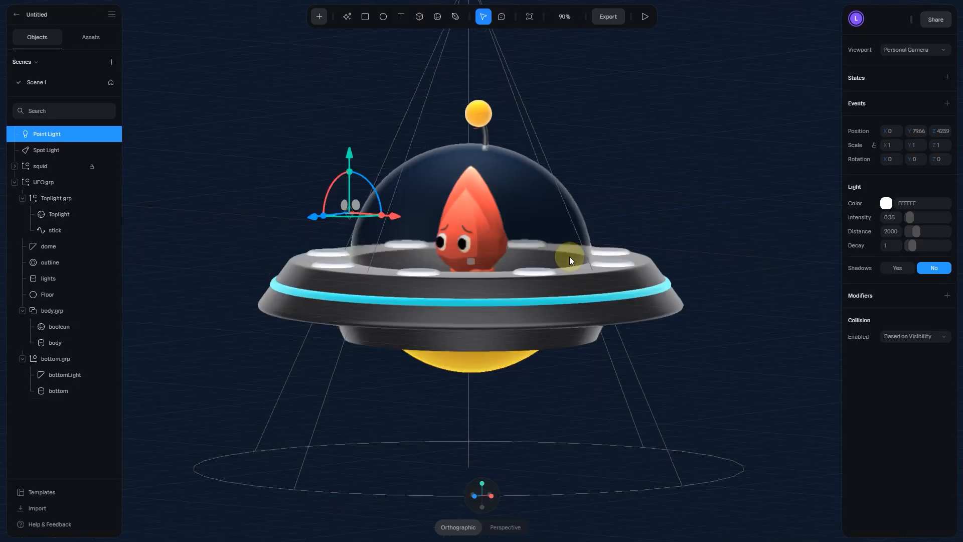
pyautogui.keyDown('alt'); pyautogui.moveTo(570, 256); pyautogui.dragTo(576, 273); pyautogui.keyUp('alt')
pyautogui.scroll(3, 432, 260)
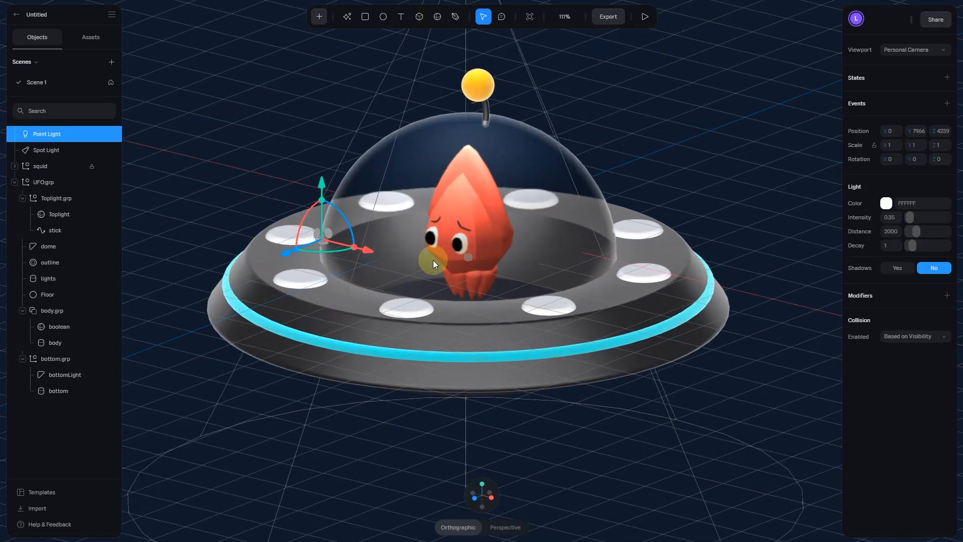
pyautogui.keyDown('alt'); pyautogui.moveTo(489, 314); pyautogui.dragTo(565, 309); pyautogui.keyUp('alt')
pyautogui.moveTo(627, 260); pyautogui.dragTo(592, 202)
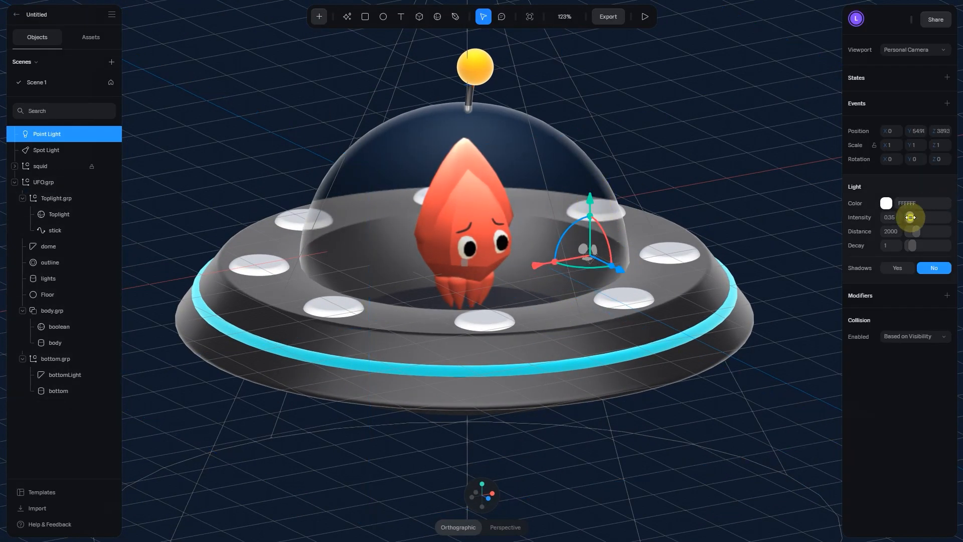
# Step: Set the Point Light's intensity to 0.45
pyautogui.moveTo(911, 215); pyautogui.dragTo(909, 216)
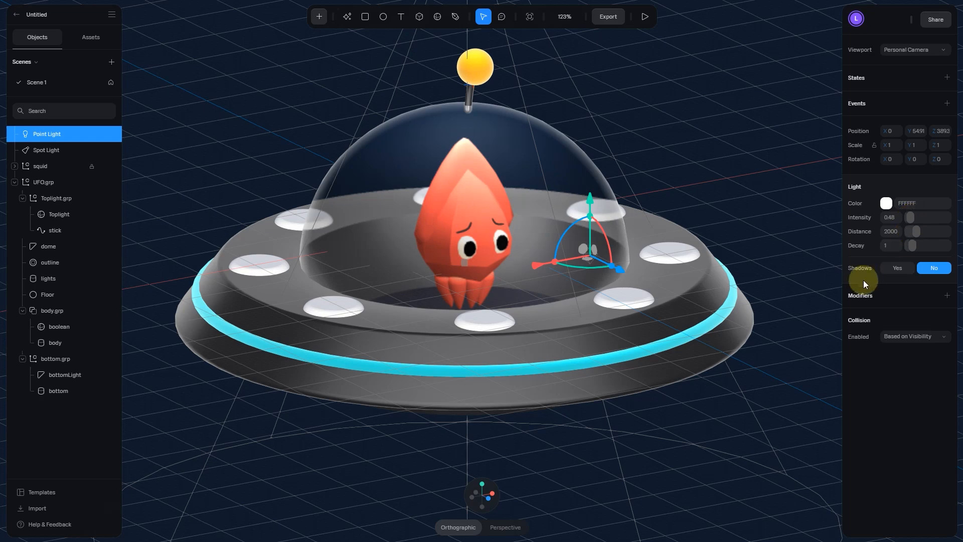
pyautogui.click(901, 221)
pyautogui.write('0.45')
pyautogui.press('Return')
# Step: Raise the Point Light to about Y 69.4, check the lighting from the front and deselect it
pyautogui.moveTo(591, 202); pyautogui.dragTo(591, 193)
pyautogui.keyDown('alt'); pyautogui.moveTo(606, 286); pyautogui.dragTo(571, 284); pyautogui.keyUp('alt')
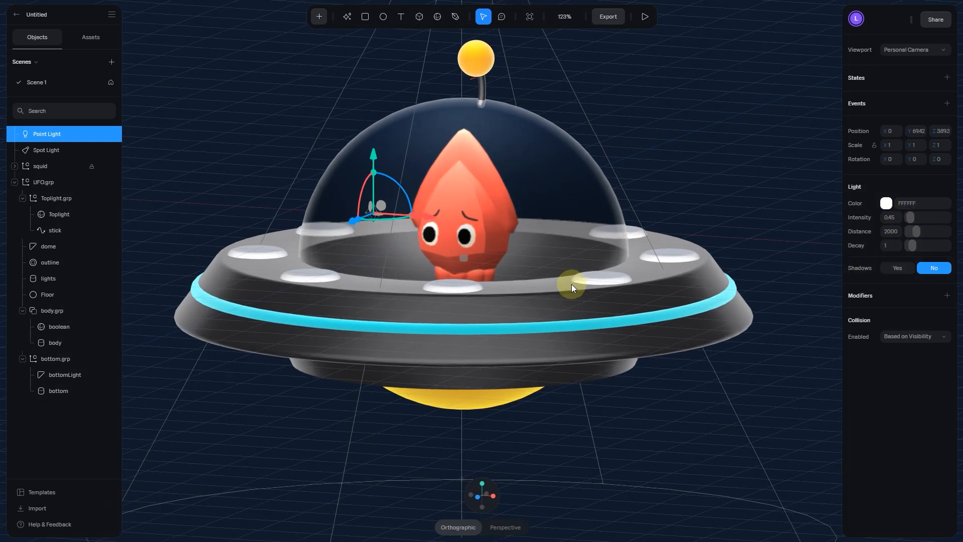
pyautogui.scroll(-3, 573, 282)
pyautogui.keyDown('alt'); pyautogui.moveTo(561, 381); pyautogui.dragTo(585, 376); pyautogui.keyUp('alt')
pyautogui.click(480, 497)
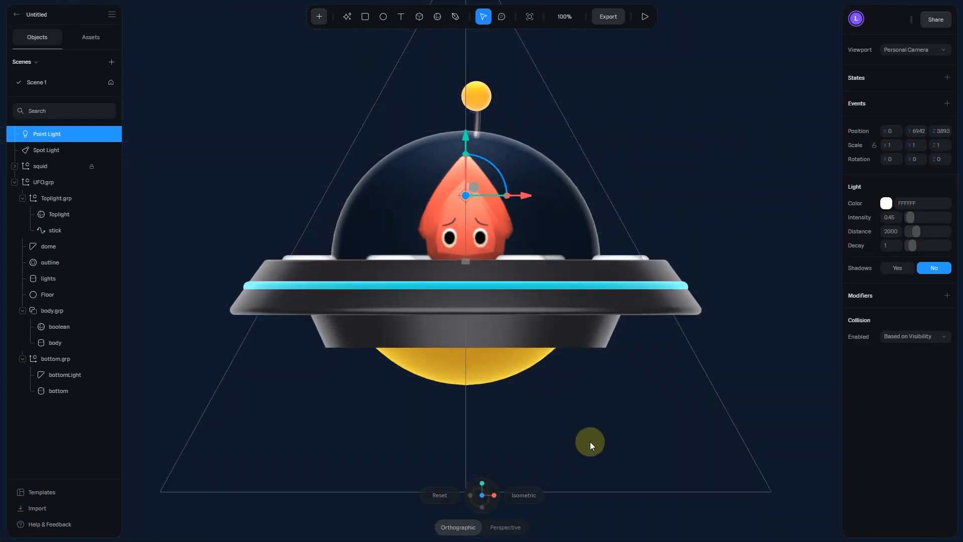
pyautogui.click(724, 258)
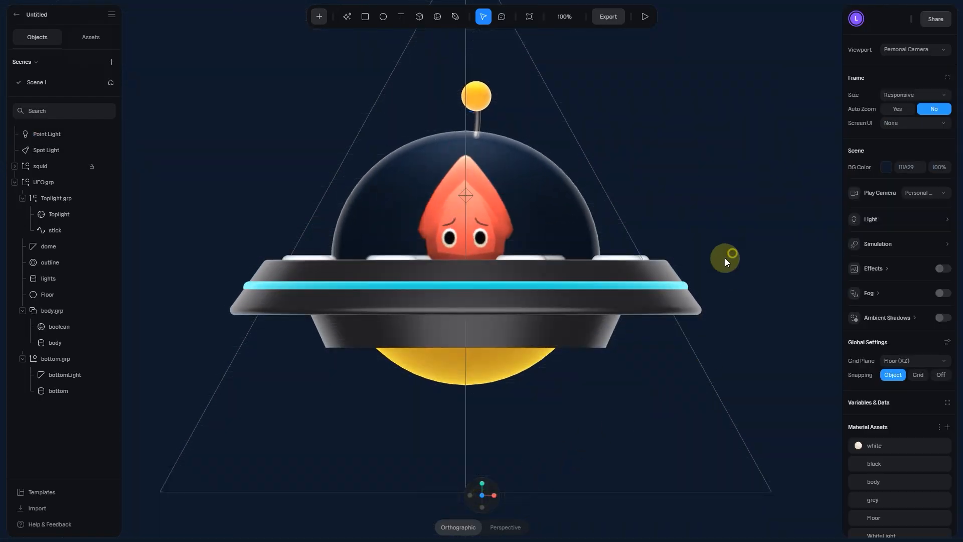
# Step: Adjust the rotation and position of Toplight.grp so its bulb sits centered above the dome, at about X 1.3 and Z -0.75
pyautogui.click(624, 321)
pyautogui.scroll(2, 630, 298)
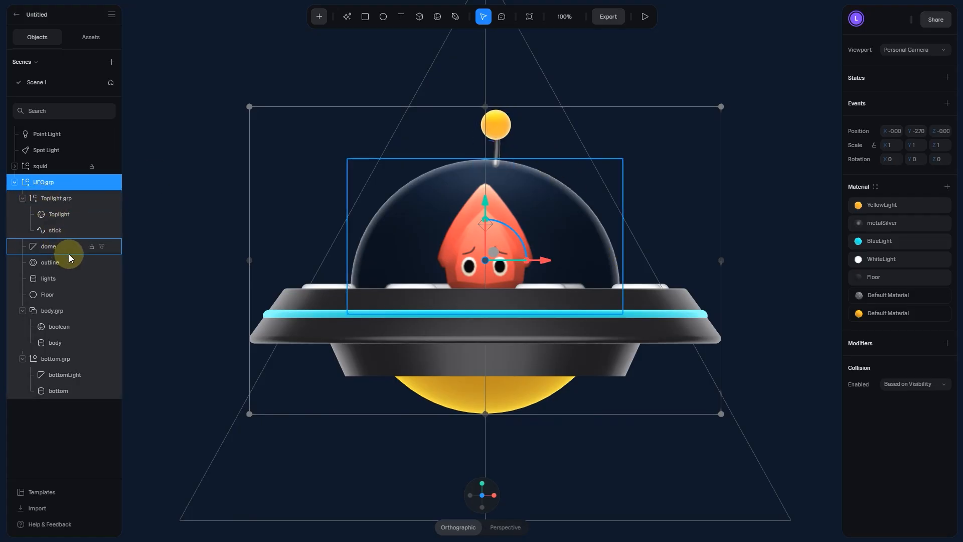
pyautogui.click(23, 198)
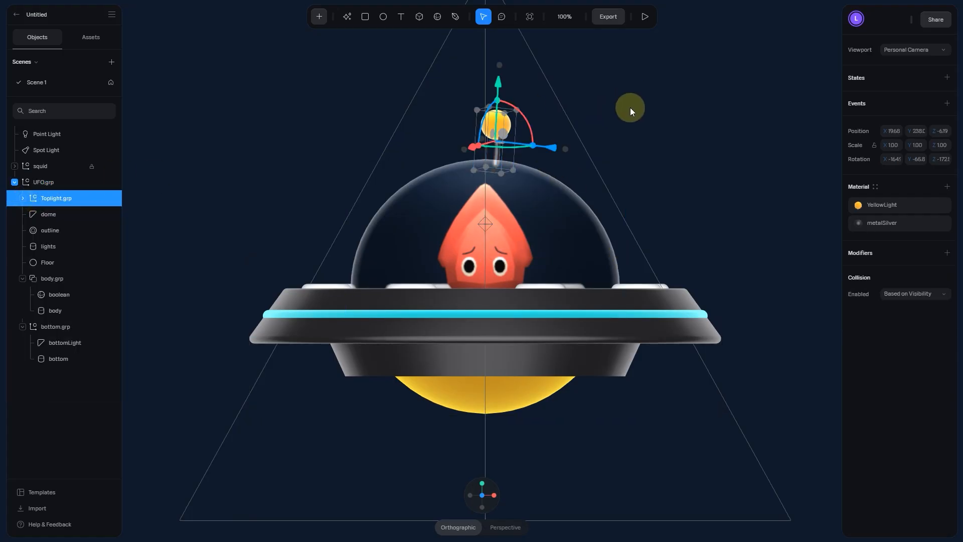
pyautogui.click(943, 160)
pyautogui.write('0')
pyautogui.press('Return')
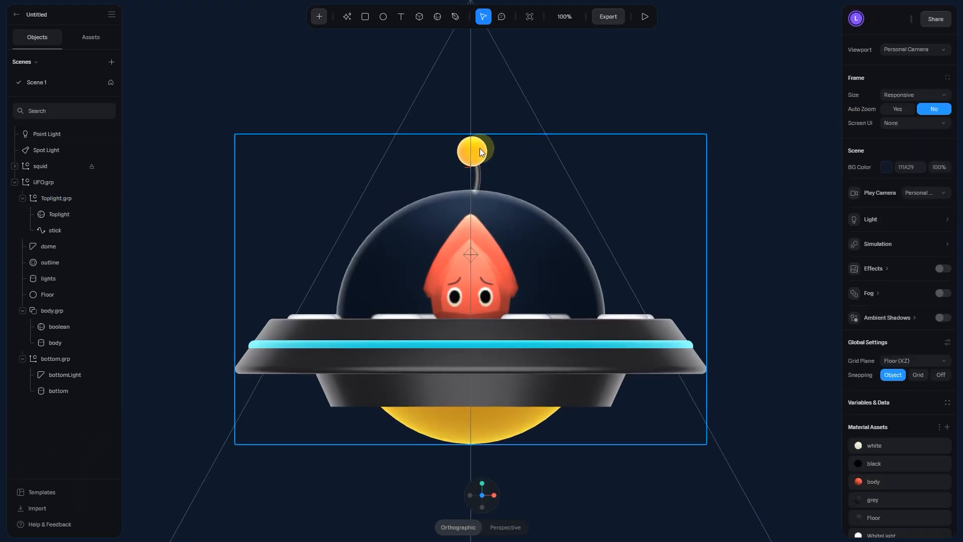
# Step: Inspect how the antenna sits on top of the dome from close up and above, and return to the front view
pyautogui.click(476, 147)
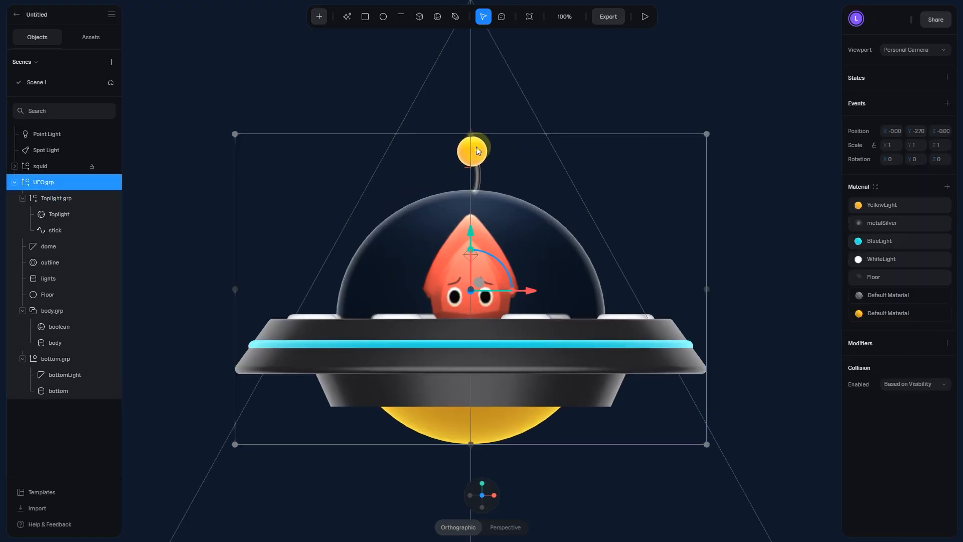
pyautogui.doubleClick(477, 151)
pyautogui.scroll(8, 471, 146)
pyautogui.moveTo(603, 47); pyautogui.dragTo(662, 234, button='middle')
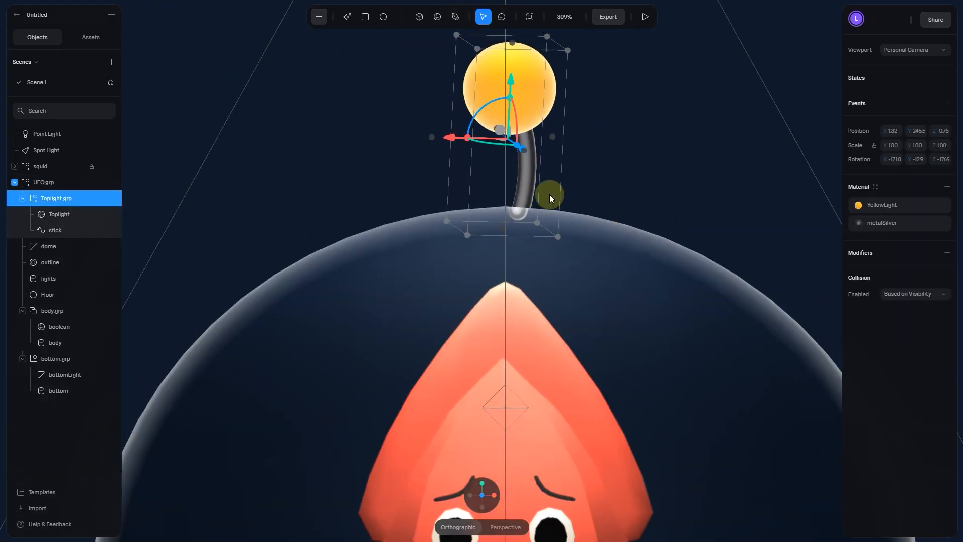
pyautogui.keyDown('alt'); pyautogui.moveTo(549, 194); pyautogui.dragTo(574, 236); pyautogui.keyUp('alt')
pyautogui.scroll(-3, 574, 236)
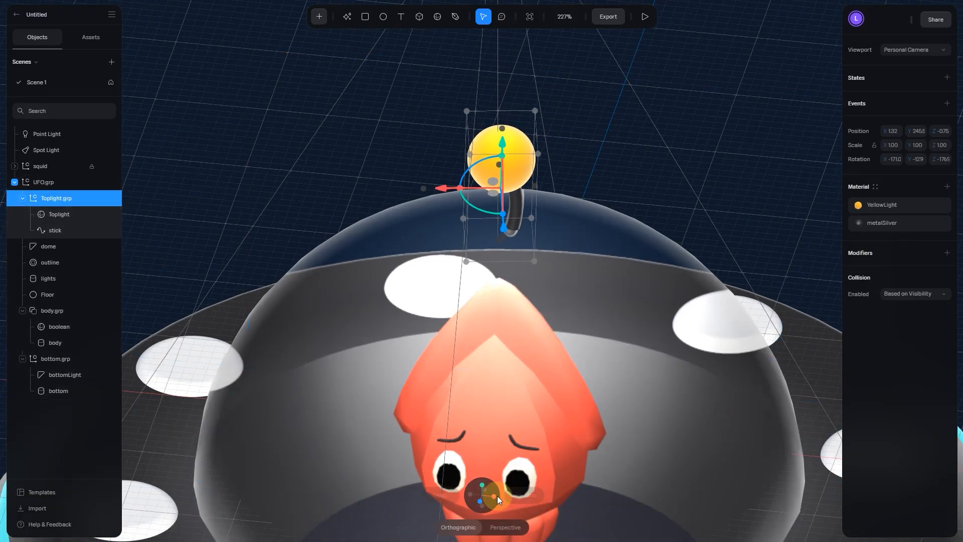
pyautogui.click(481, 498)
pyautogui.click(646, 203)
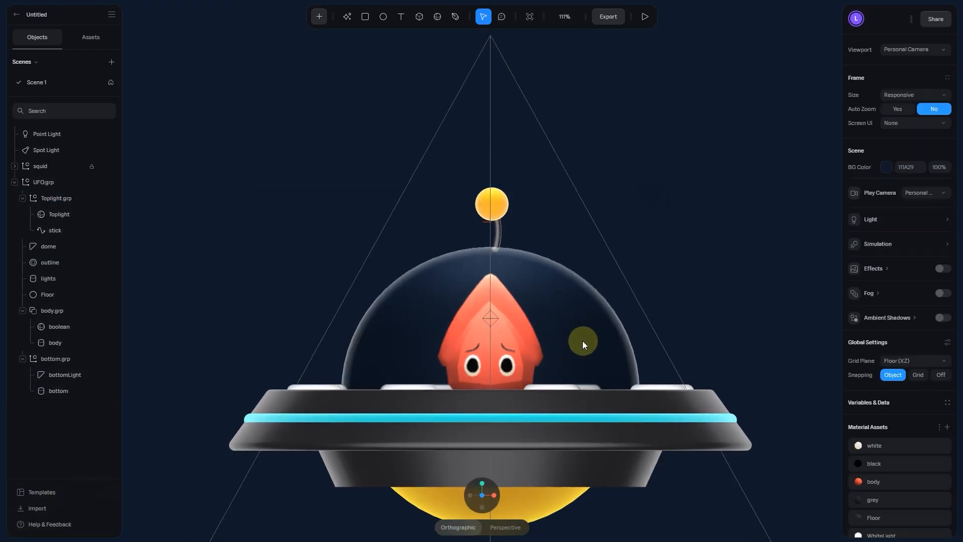
pyautogui.moveTo(582, 341); pyautogui.dragTo(582, 263, button='middle')
pyautogui.scroll(3, 582, 263)
pyautogui.scroll(-6, 582, 264)
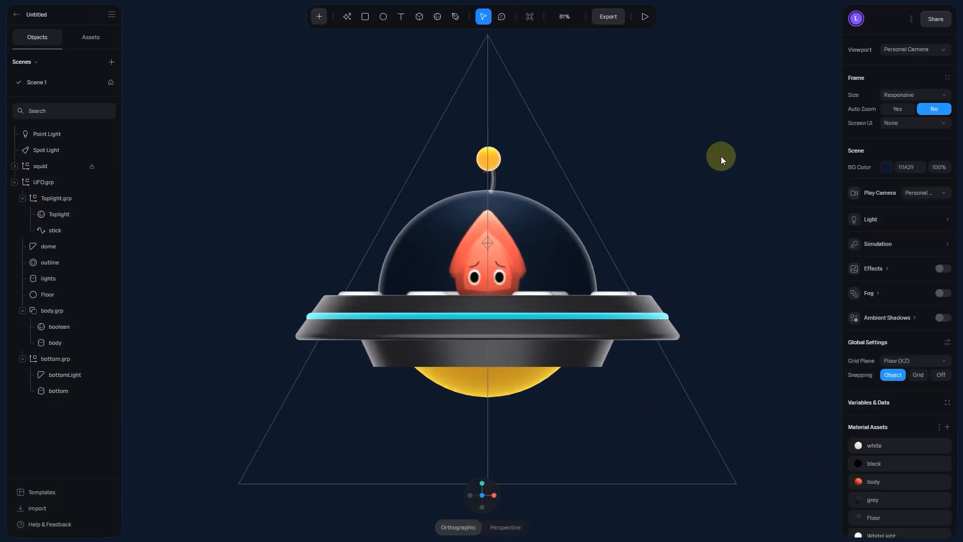
# Step: Group the dome, outline, lights and Floor objects inside UFO.grp
pyautogui.click(15, 185)
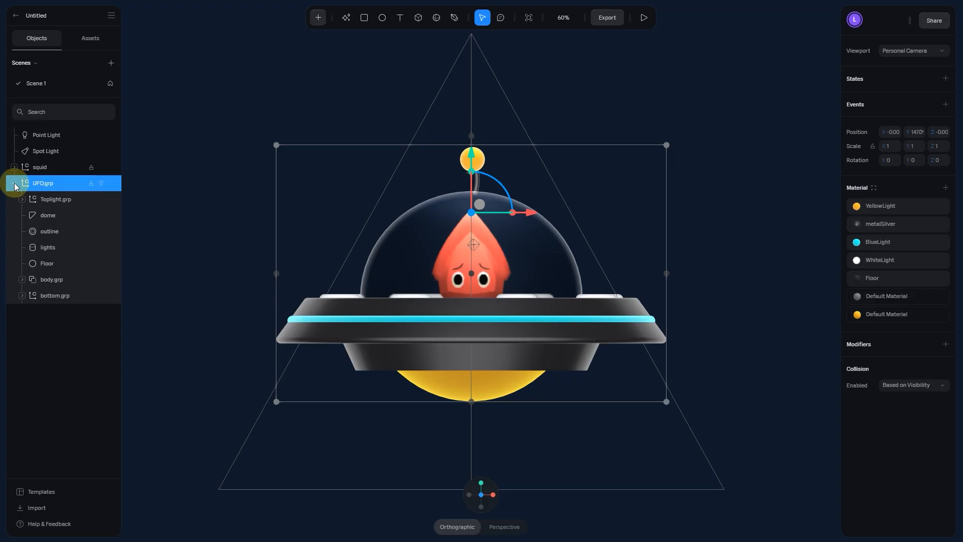
pyautogui.keyDown('shift'); pyautogui.click(54, 214); pyautogui.keyUp('shift')
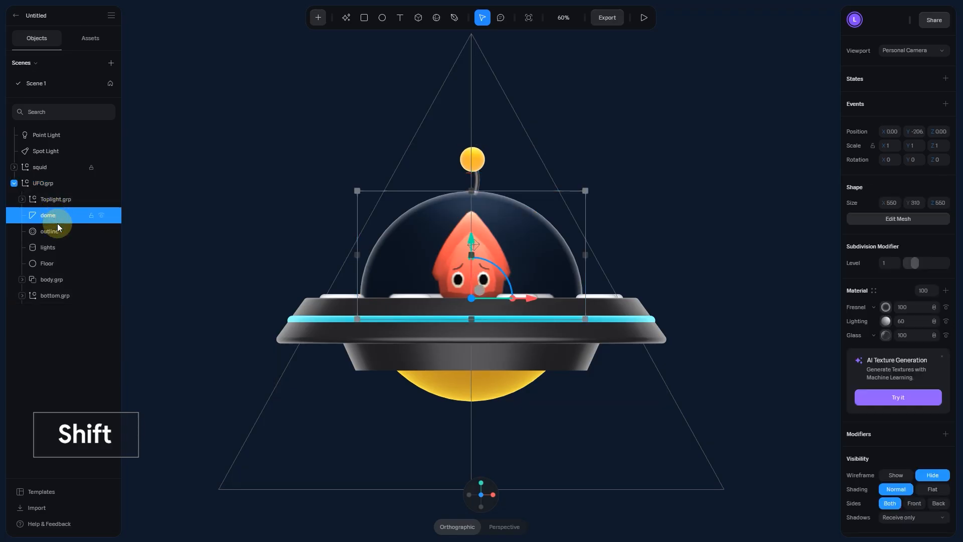
pyautogui.keyDown('shift'); pyautogui.click(57, 268); pyautogui.keyUp('shift')
pyautogui.hotkey('ctrl', 'g')
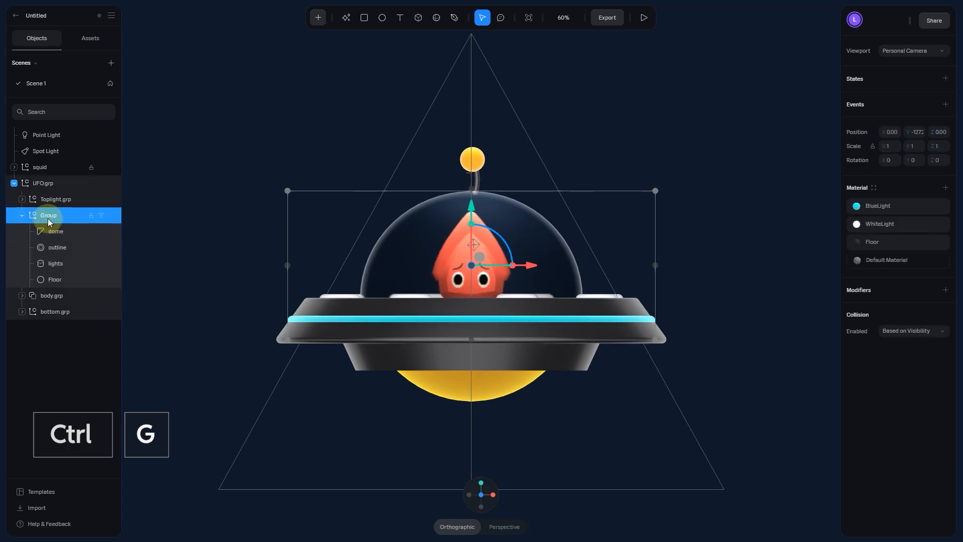
# Step: Rename the new group containing the dome as bodyTop.grp and collapse it
pyautogui.doubleClick(50, 215)
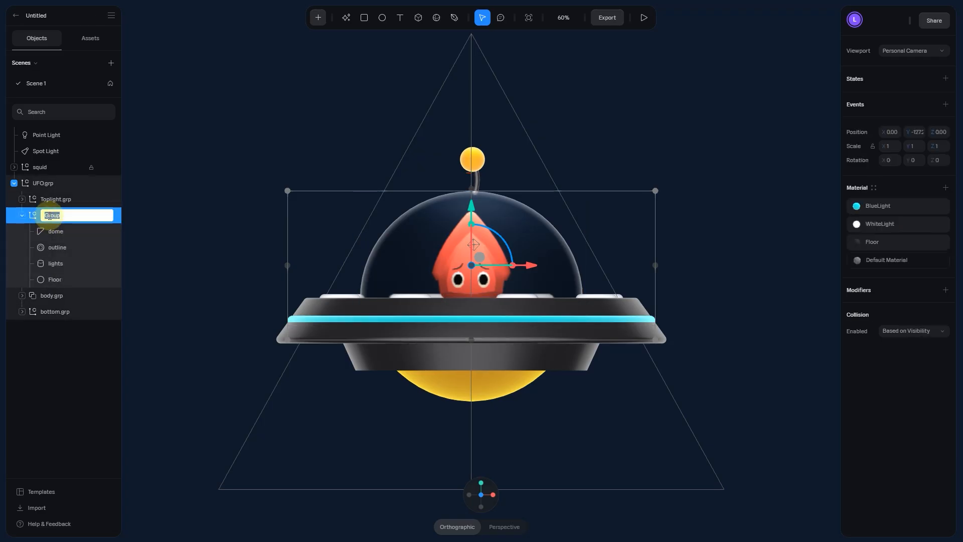
pyautogui.write('body')
pyautogui.write('Tops')
pyautogui.write('grp')
pyautogui.press('Return')
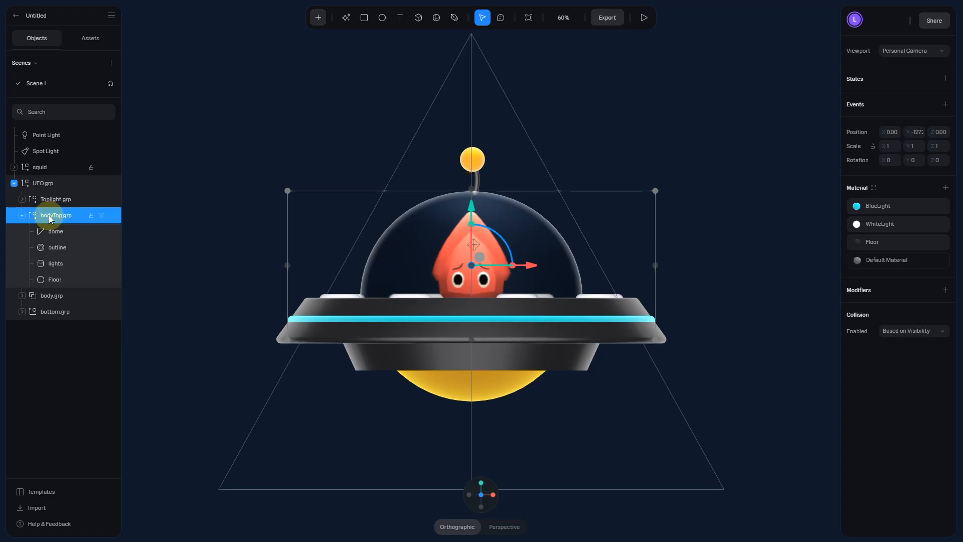
pyautogui.click(22, 215)
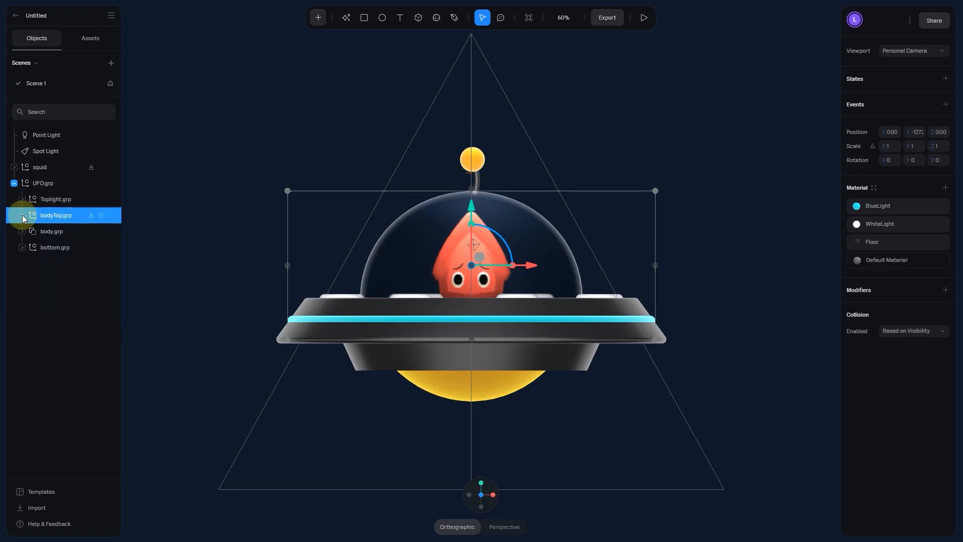
# Step: Nest the squid inside UFO.grp between Toplight.grp and bodyTop.grp, and collapse UFO.grp
pyautogui.click(47, 166)
pyautogui.moveTo(71, 190); pyautogui.dragTo(52, 206)
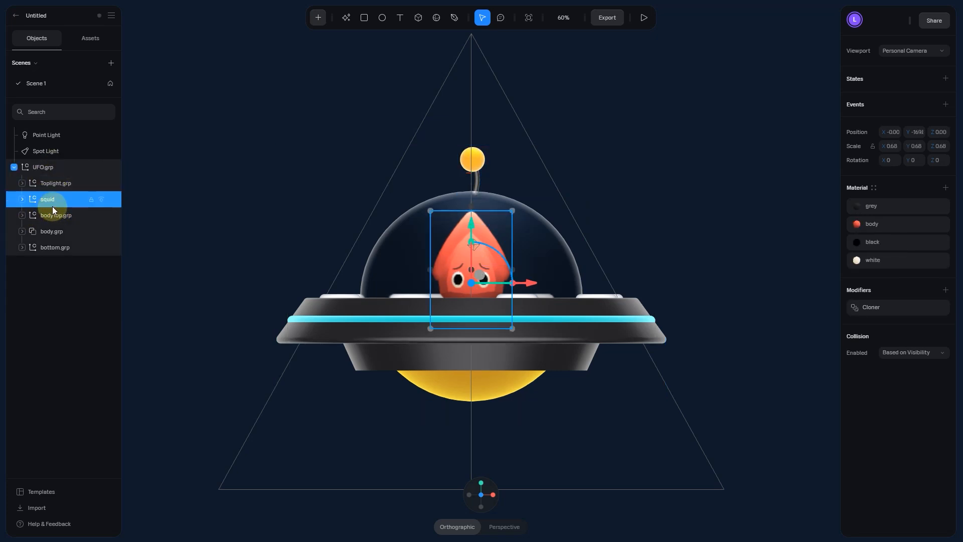
pyautogui.click(14, 166)
# Step: Group the Point Light, Spot Light and UFO.grp together and name the group UFO.roots
pyautogui.keyDown('shift'); pyautogui.click(48, 134); pyautogui.keyUp('shift')
pyautogui.hotkey('ctrl', 'g')
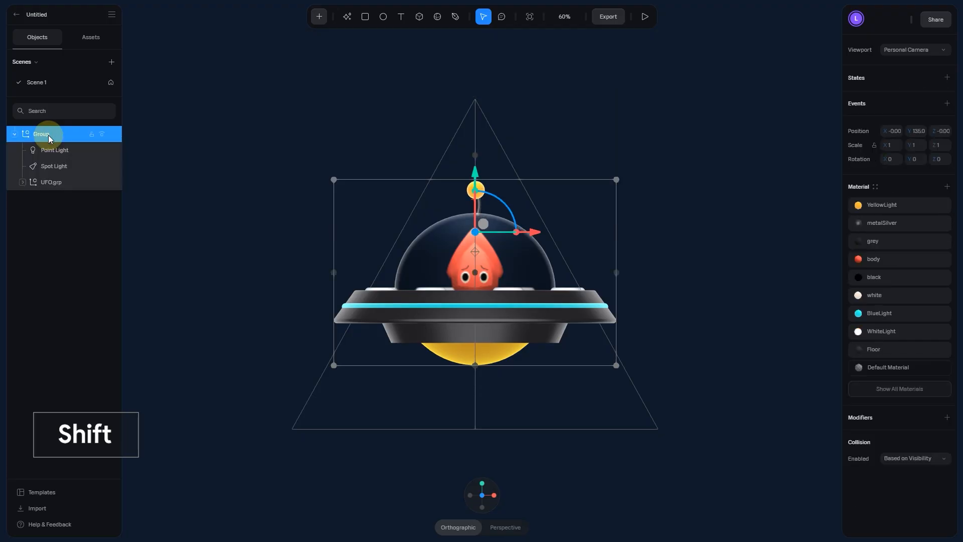
pyautogui.doubleClick(48, 135)
pyautogui.write('UFO')
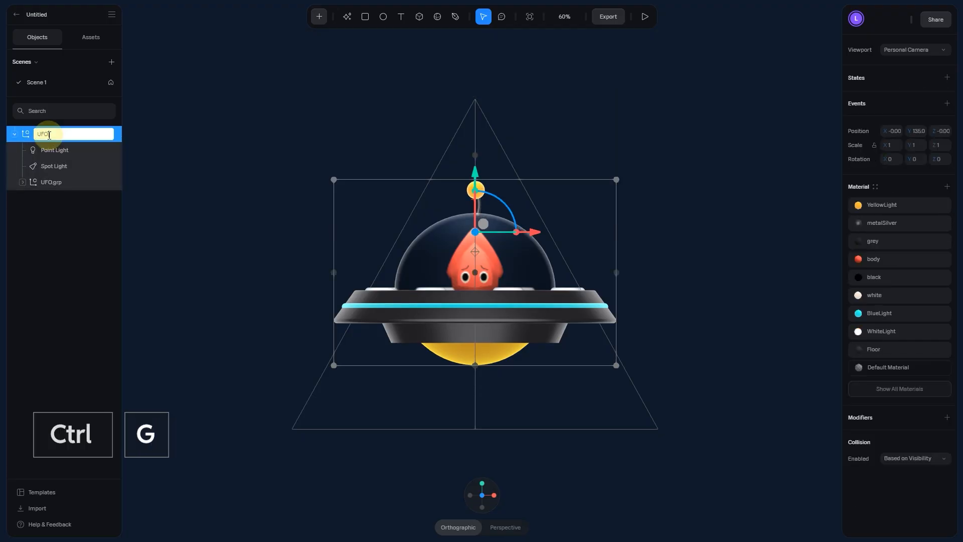
pyautogui.write('.roots')
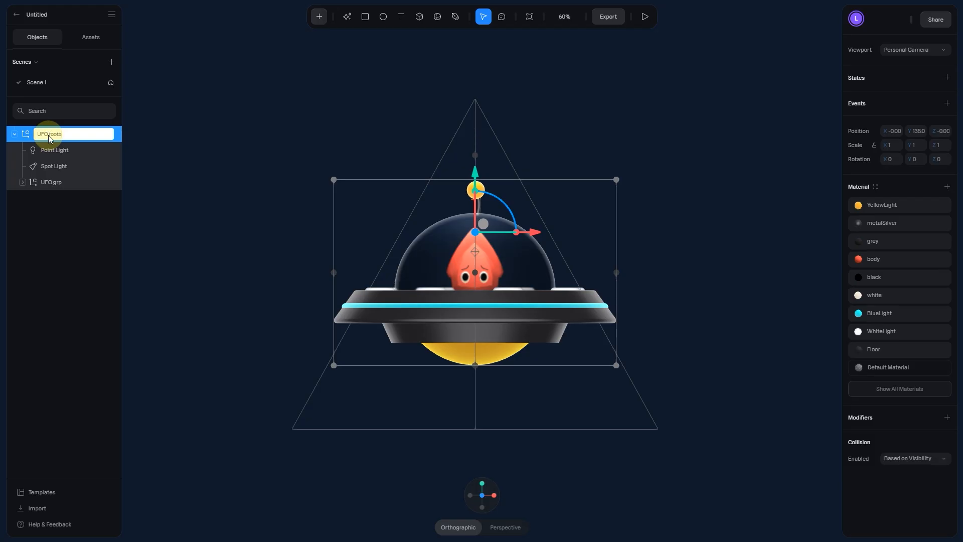
pyautogui.press('Return')
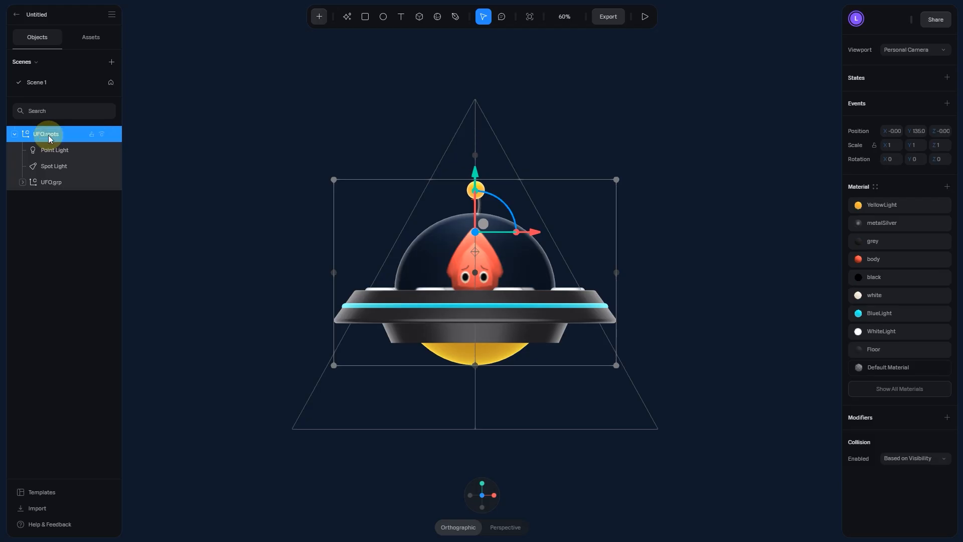
pyautogui.click(170, 113)
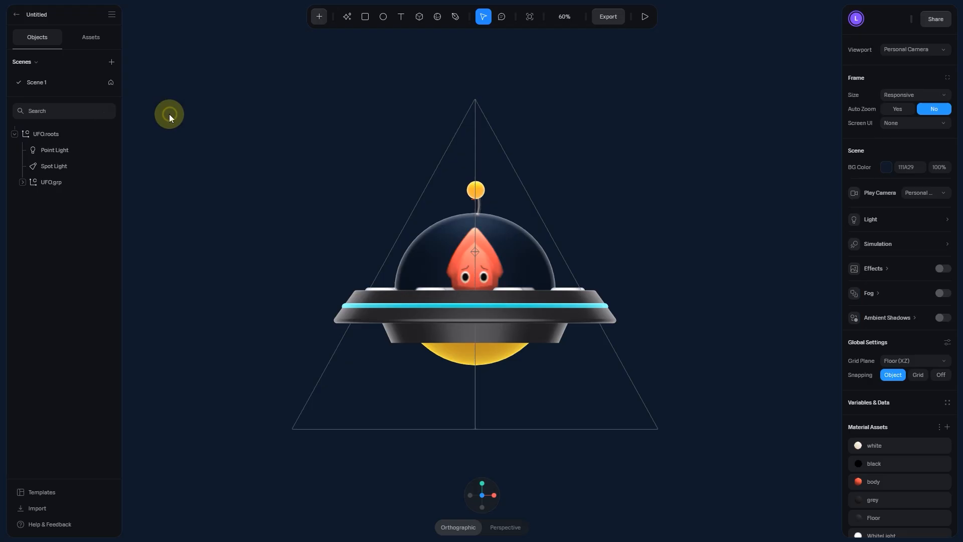
pyautogui.click(50, 182)
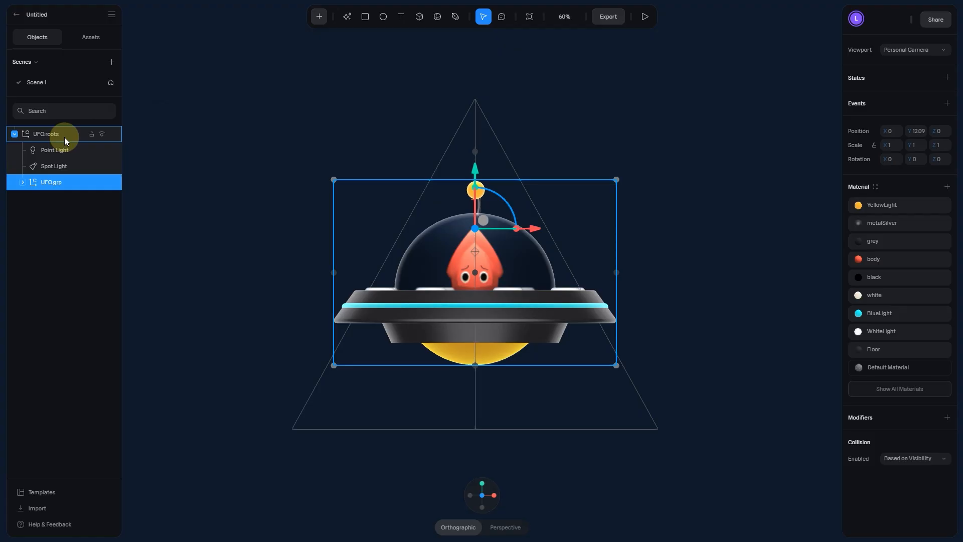
pyautogui.click(64, 137)
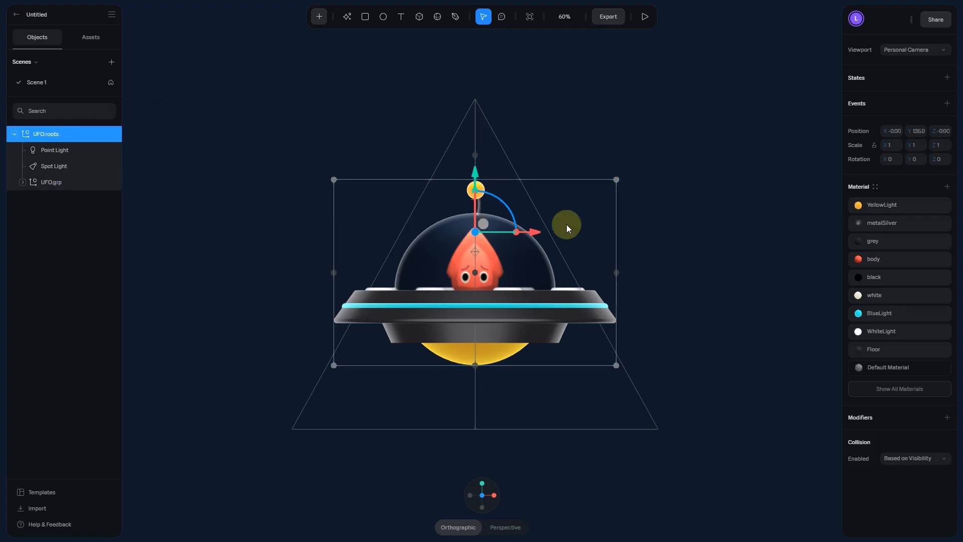
pyautogui.moveTo(685, 232); pyautogui.dragTo(483, 459, button='right')
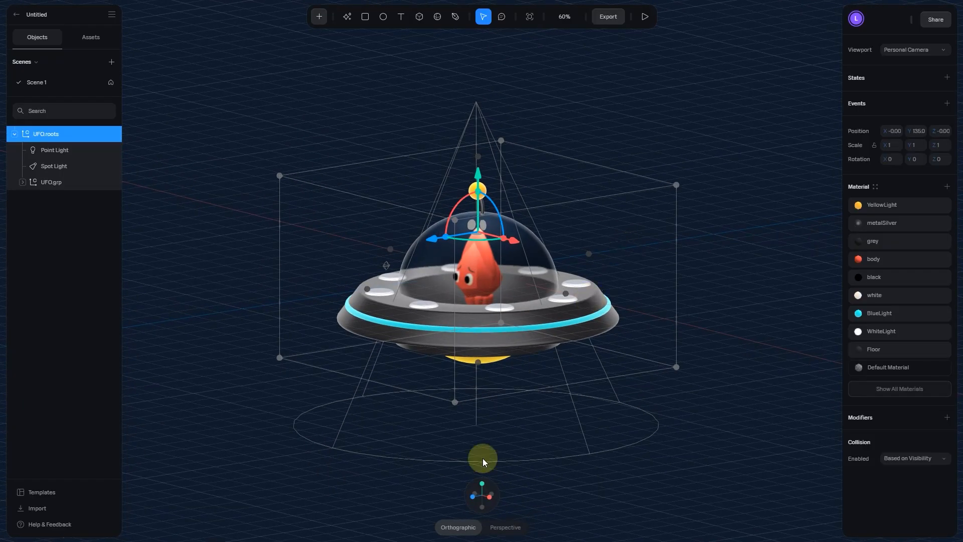
pyautogui.click(474, 495)
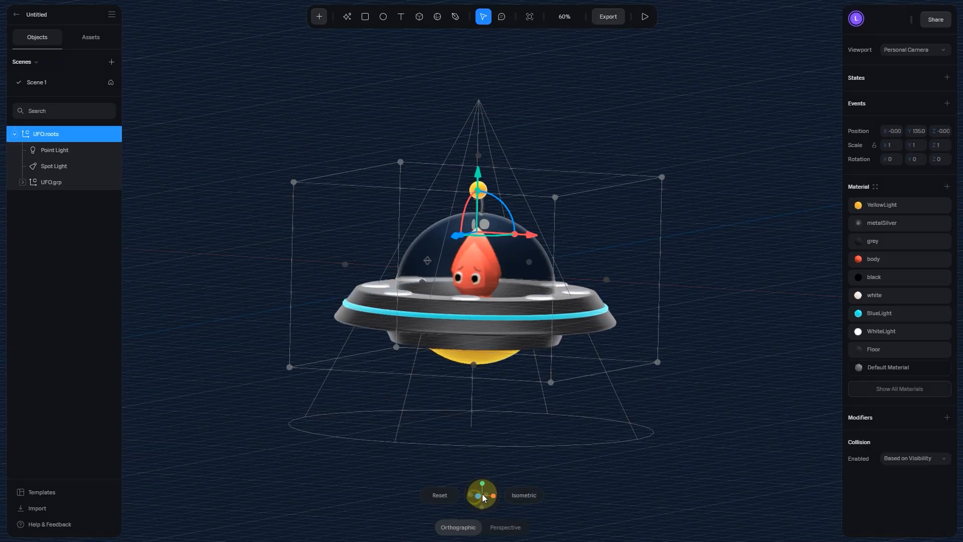
pyautogui.click(192, 155)
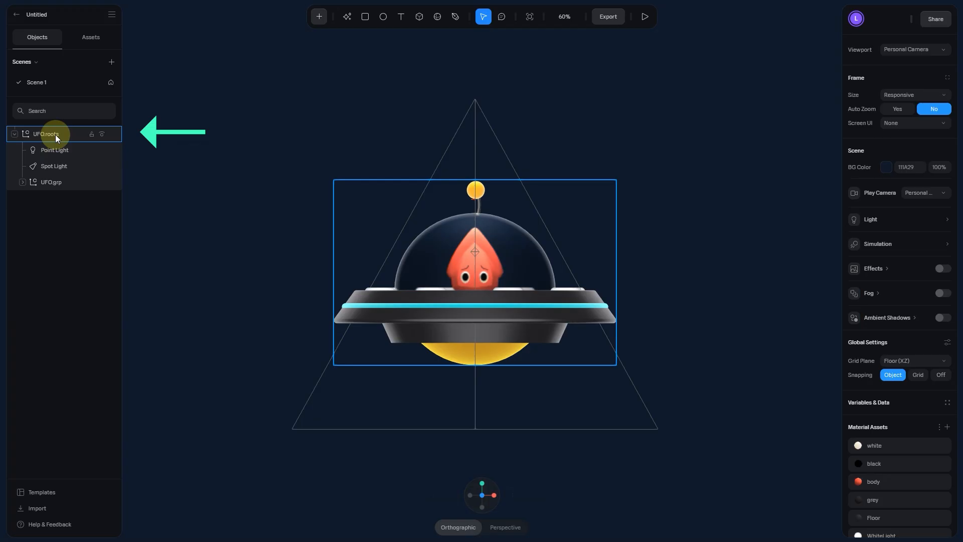
# Step: Move only the pivot of UFO.roots straight down to the base of the glass dome, leaving its children in place
pyautogui.press('alt')
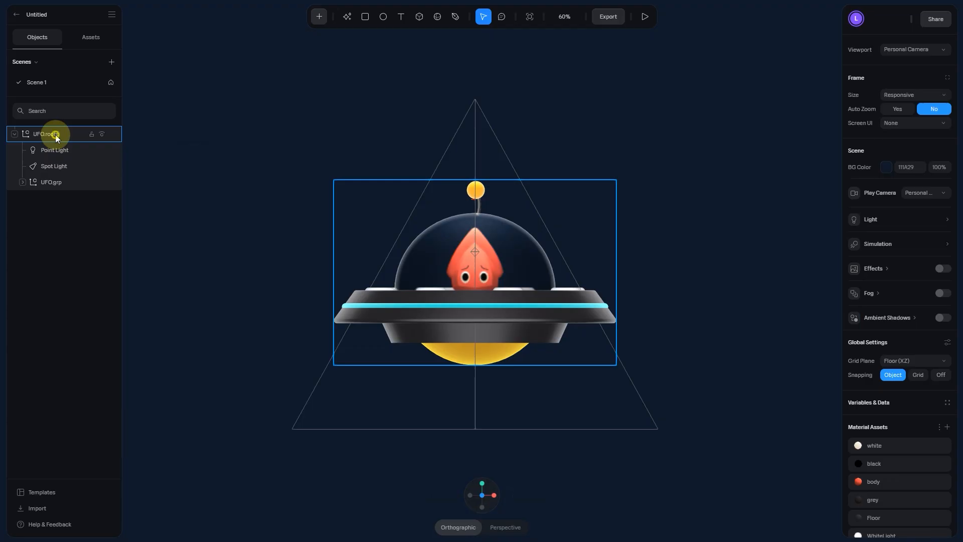
pyautogui.click(55, 134)
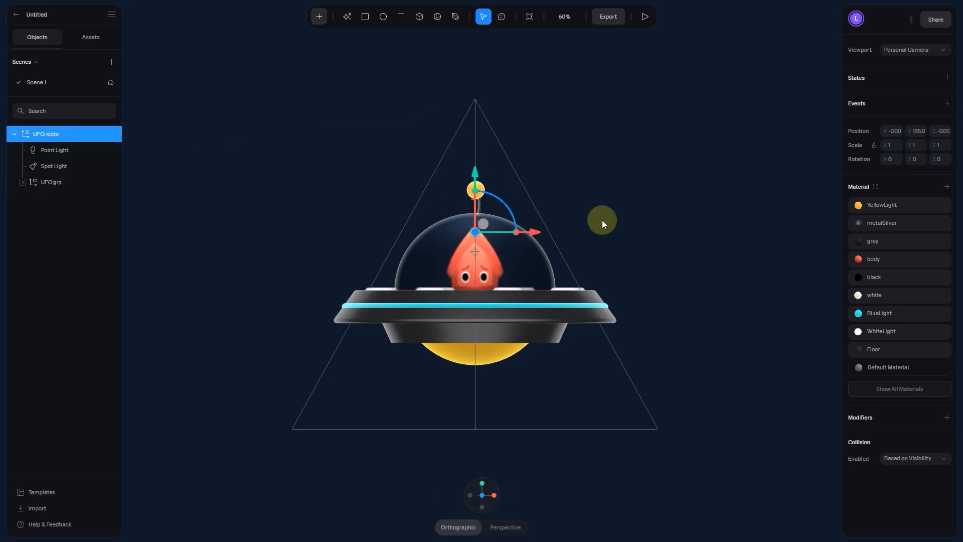
pyautogui.moveTo(475, 181); pyautogui.dragTo(475, 235)
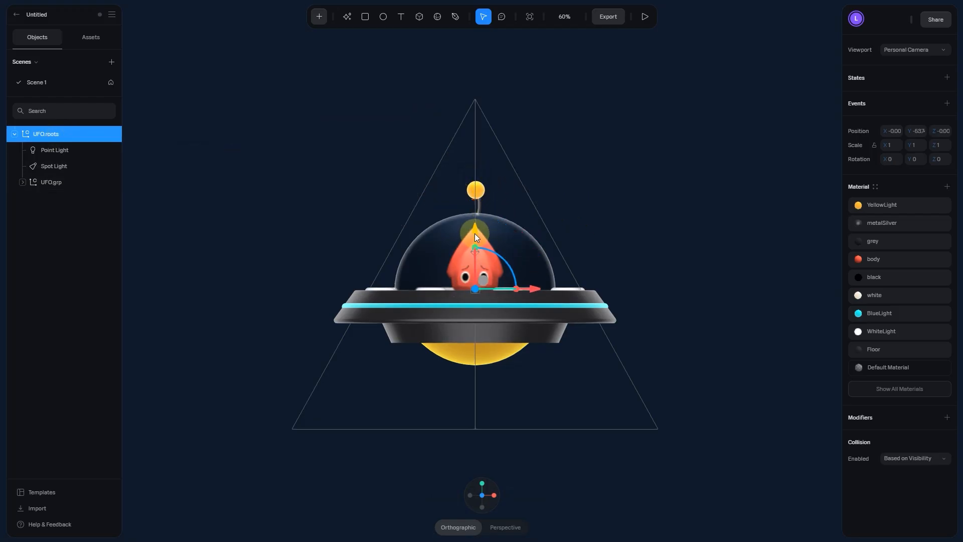
pyautogui.click(690, 216)
# Step: Add a new state to UFO.grp and set its Z rotation to -4 in that state
pyautogui.click(63, 179)
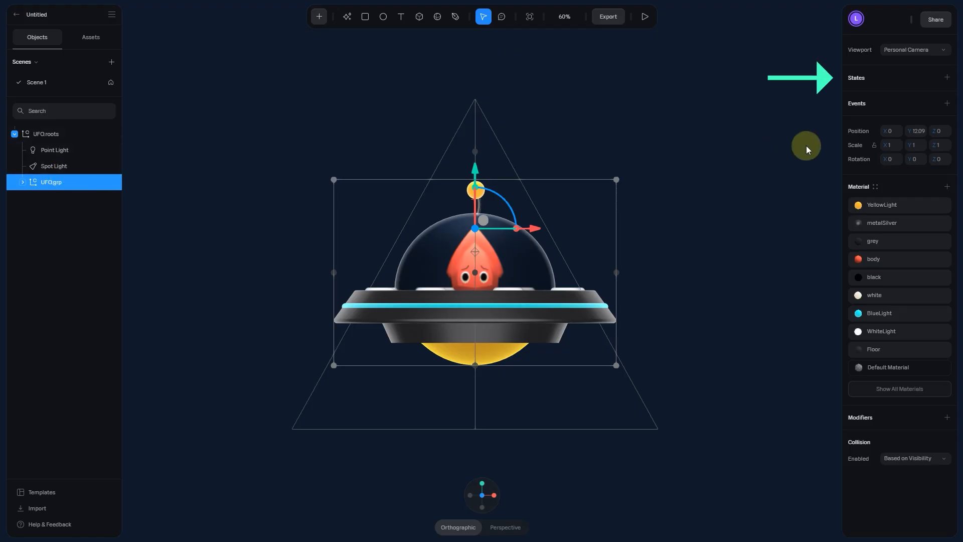
pyautogui.click(942, 78)
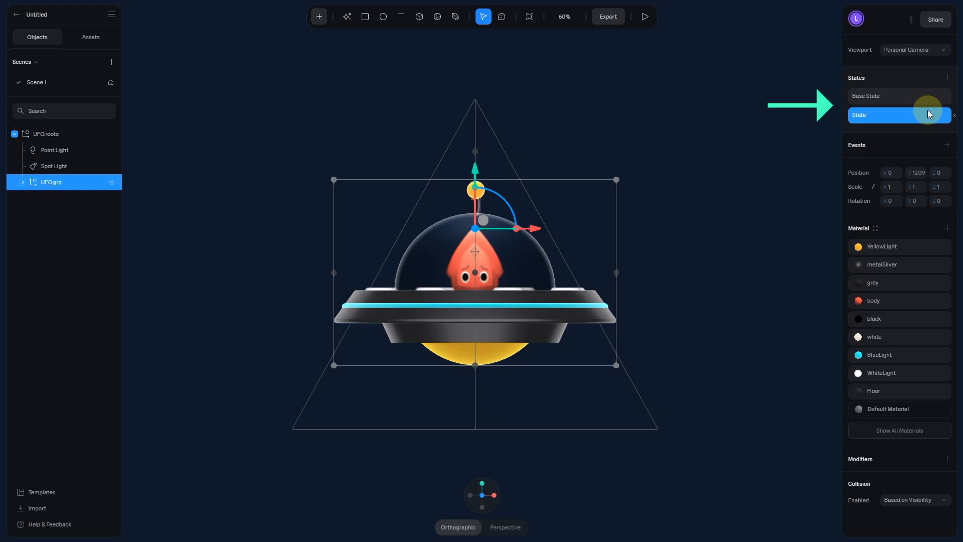
pyautogui.click(935, 200)
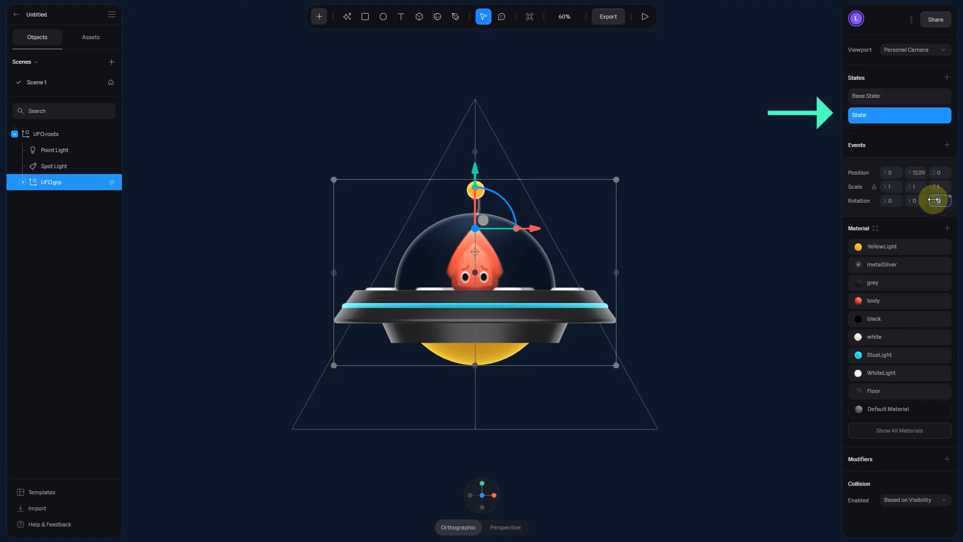
pyautogui.write('4')
pyautogui.press('Return')
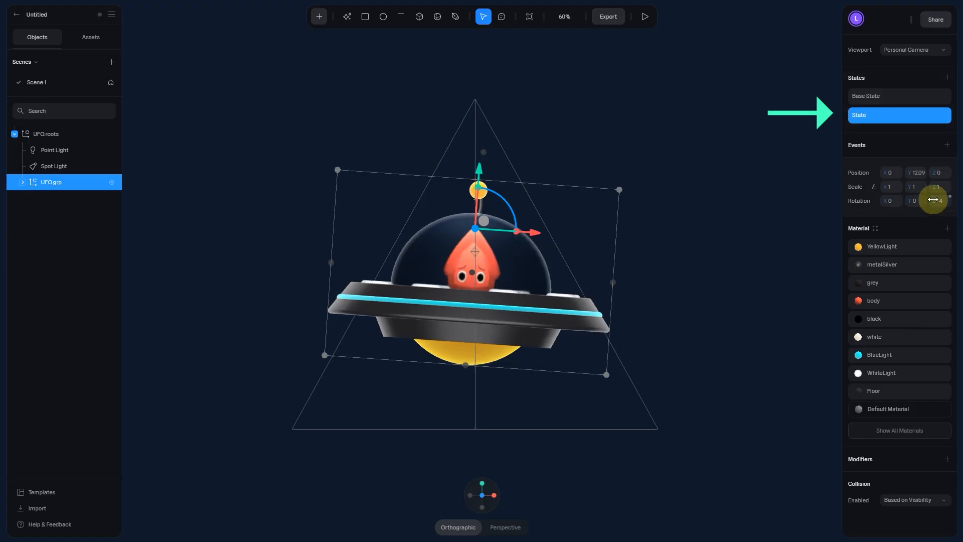
# Step: Set UFO.grp's Z rotation to 4 in its Base State and switch between both states to compare the tilt
pyautogui.click(899, 98)
pyautogui.click(938, 201)
pyautogui.write('4')
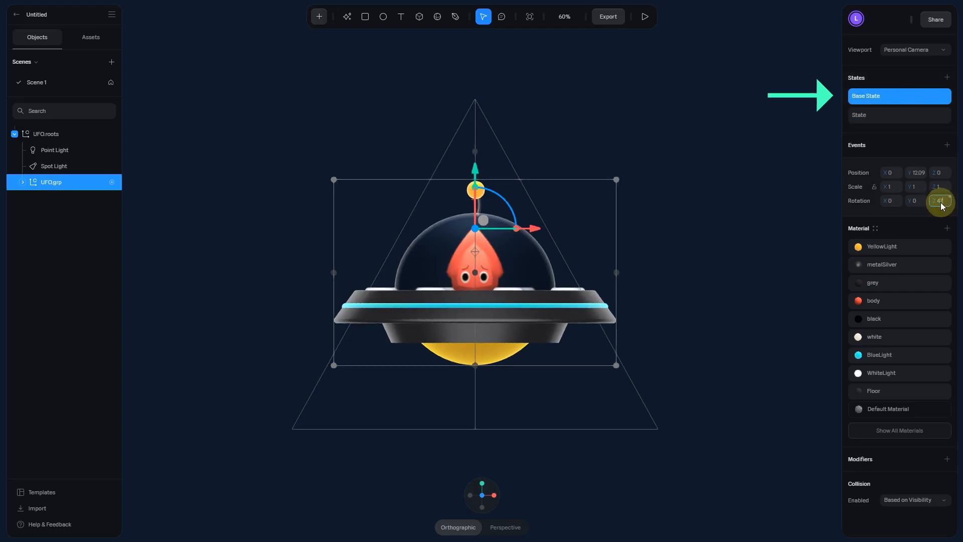
pyautogui.press('Return')
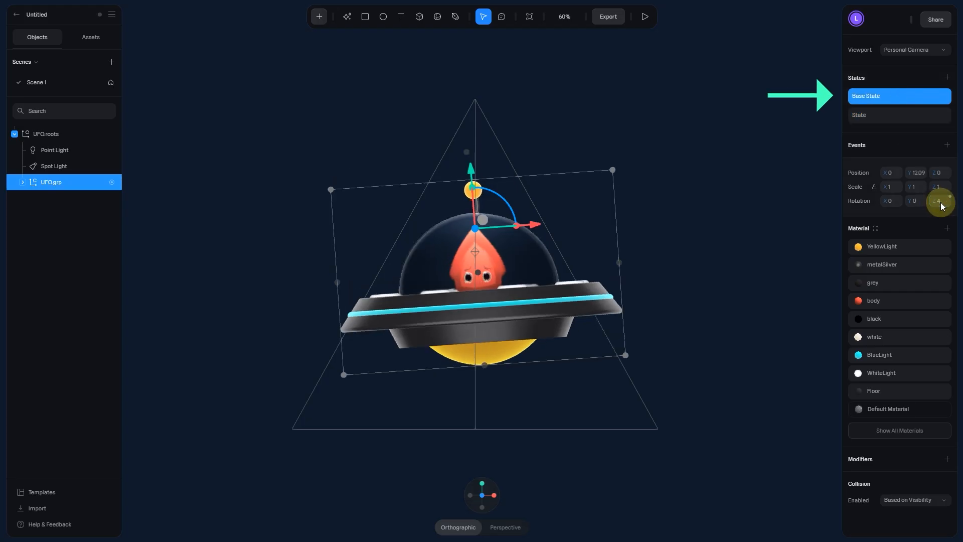
pyautogui.click(881, 113)
pyautogui.click(885, 99)
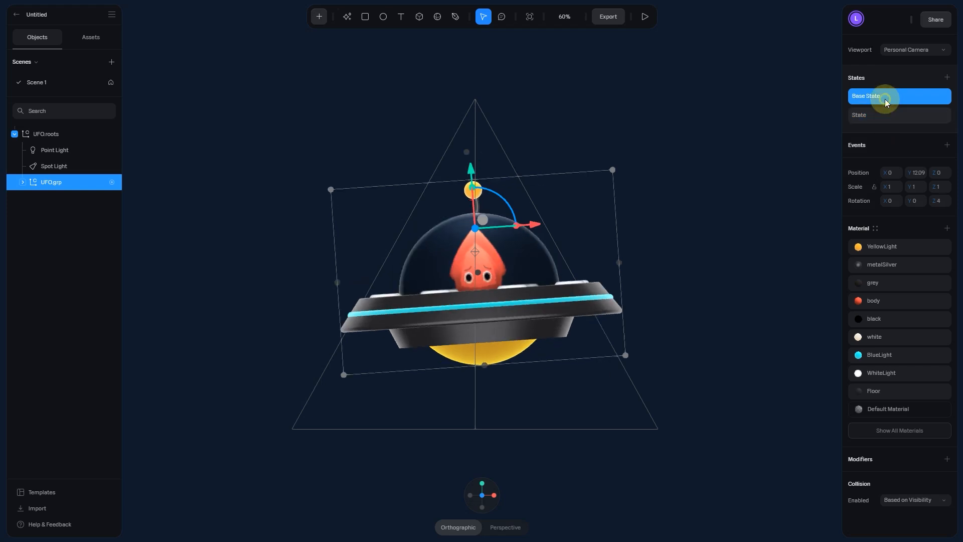
pyautogui.click(883, 115)
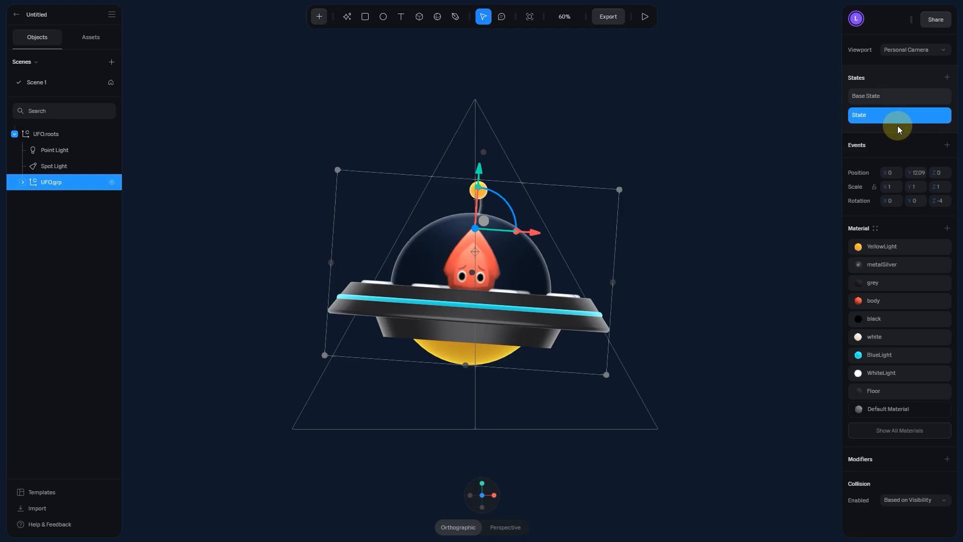
# Step: Add a Start event to UFO.grp with a Transition action from Base State to State lasting 2 seconds
pyautogui.click(947, 147)
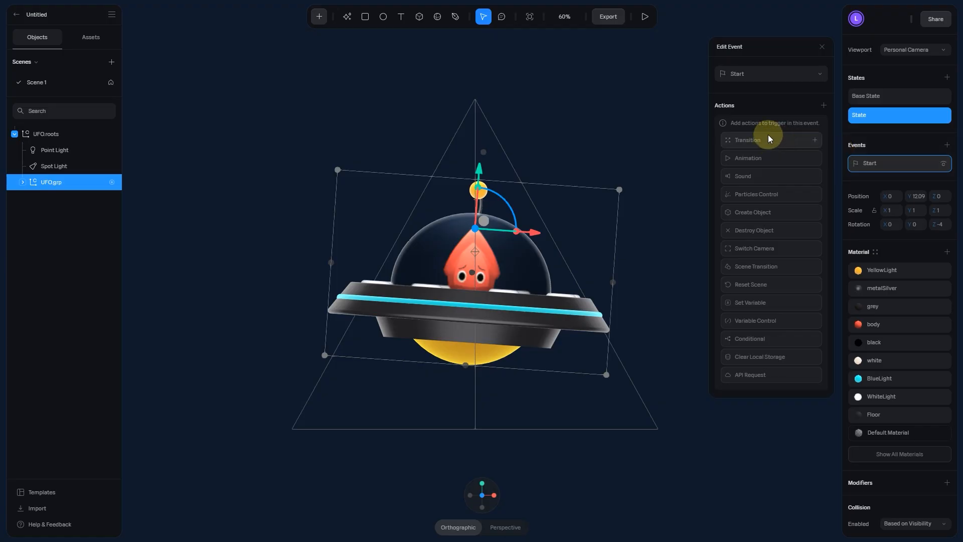
pyautogui.click(771, 138)
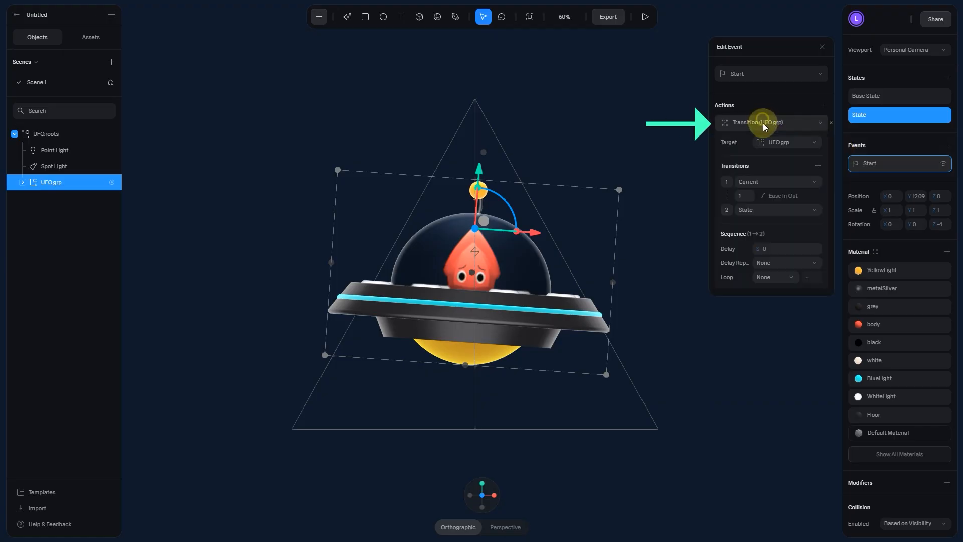
pyautogui.click(762, 180)
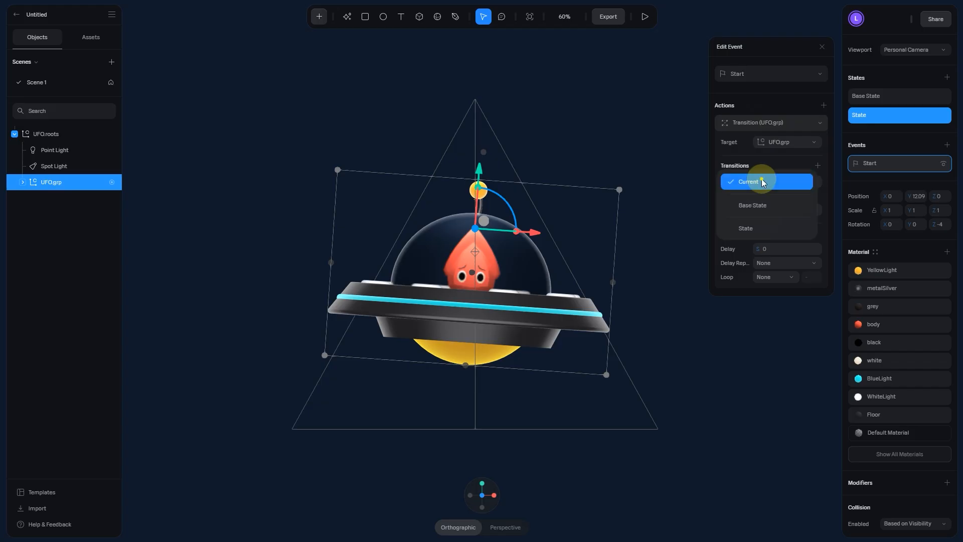
pyautogui.click(766, 203)
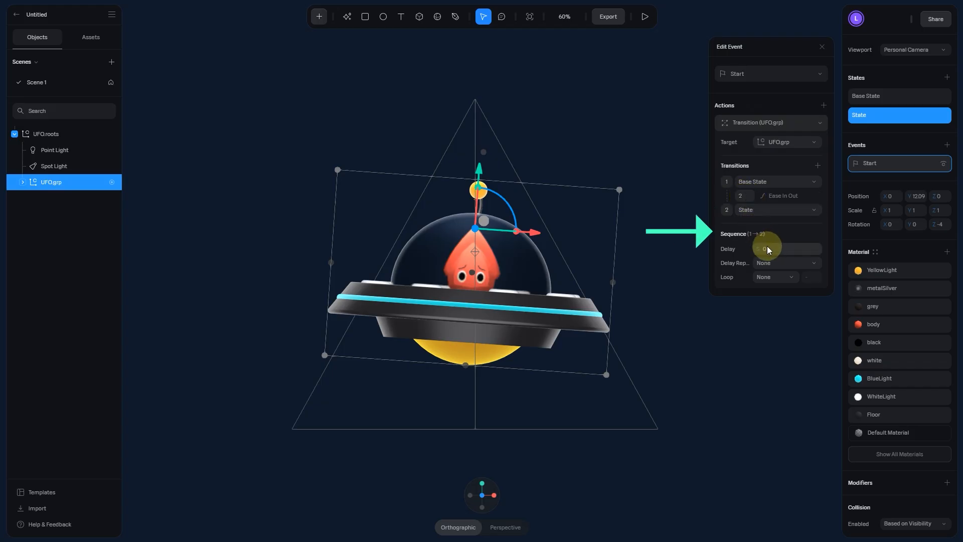
# Step: Set the UFO.grp transition to loop infinitely with a Ping Pong cycle, and preview the rocking animation
pyautogui.click(773, 276)
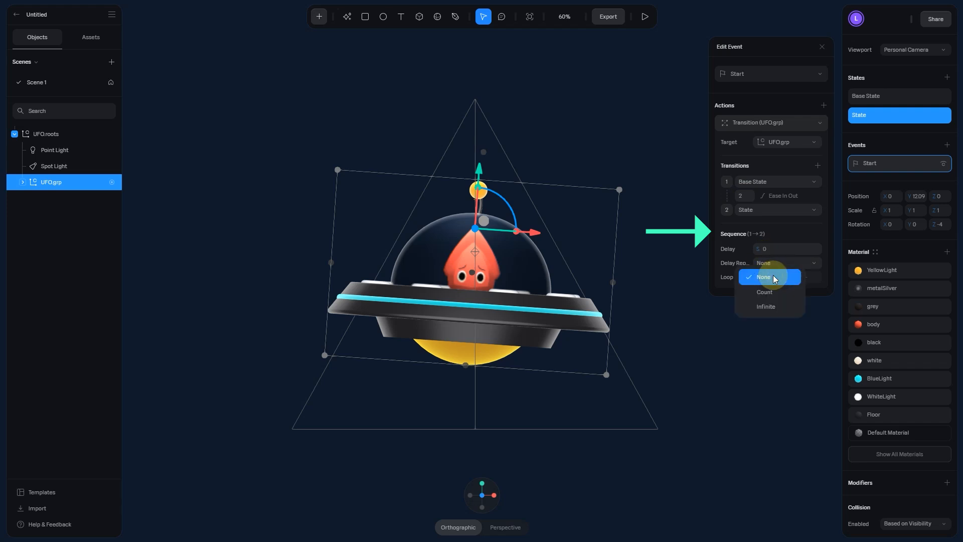
pyautogui.click(779, 304)
pyautogui.click(776, 291)
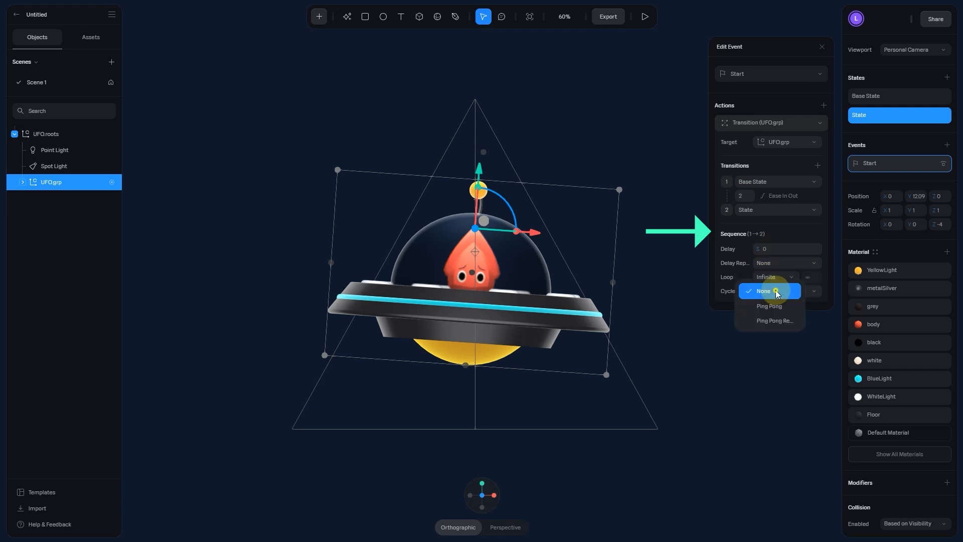
pyautogui.click(777, 307)
pyautogui.click(755, 379)
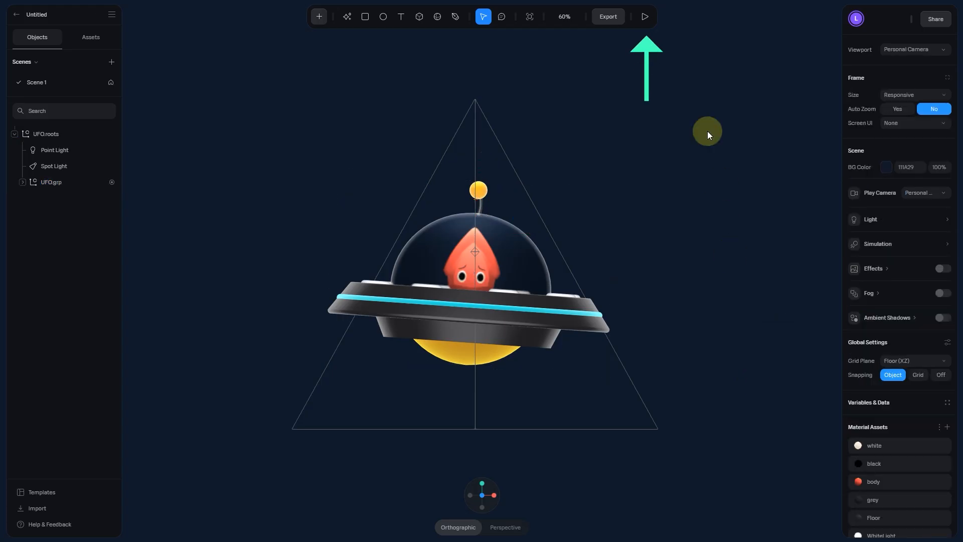
pyautogui.click(645, 17)
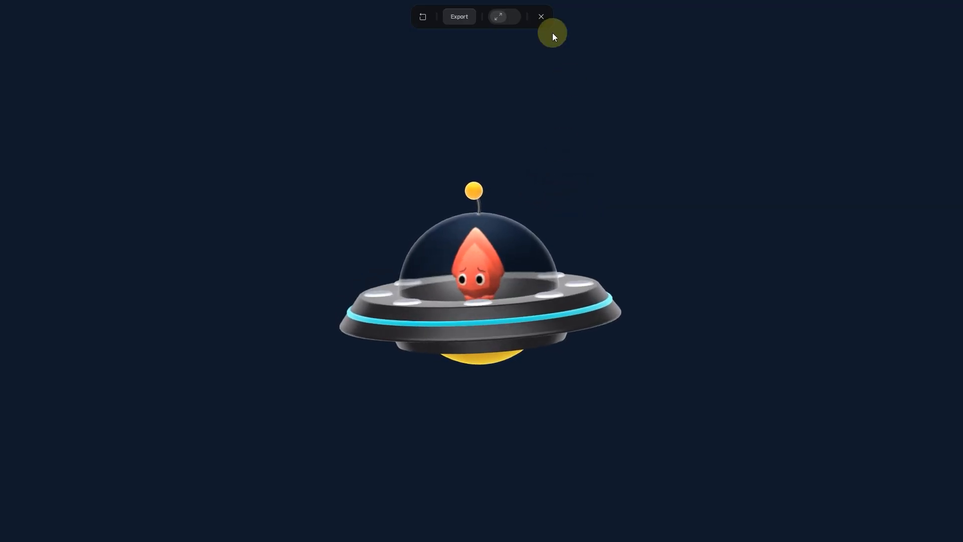
pyautogui.click(541, 18)
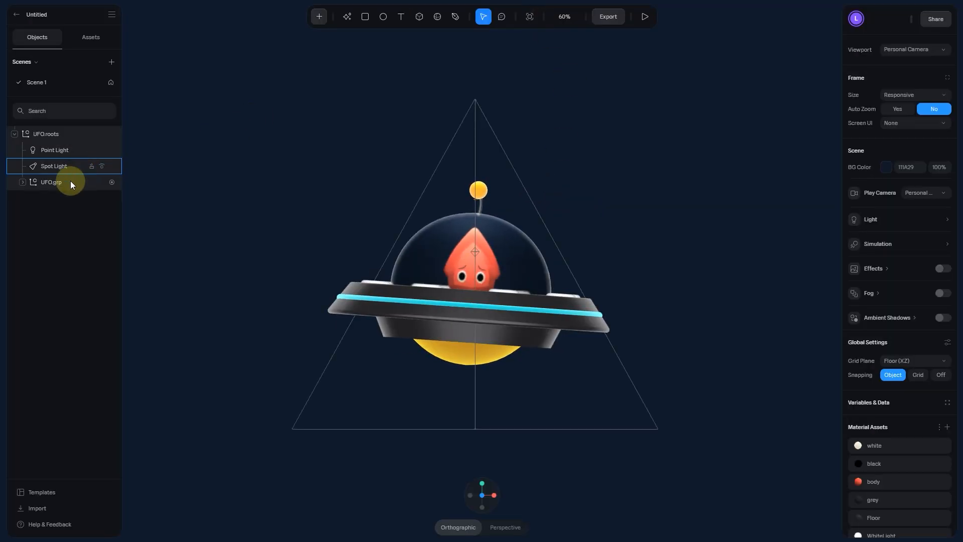
# Step: Nest the Point Light inside UFO.grp between Toplight.grp and squid, and collapse UFO.grp
pyautogui.click(28, 183)
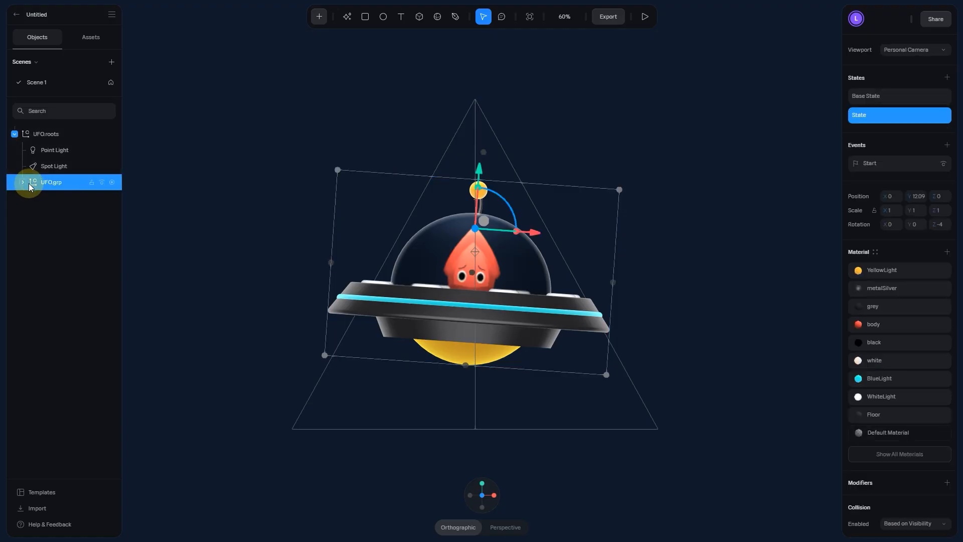
pyautogui.click(25, 184)
pyautogui.click(50, 149)
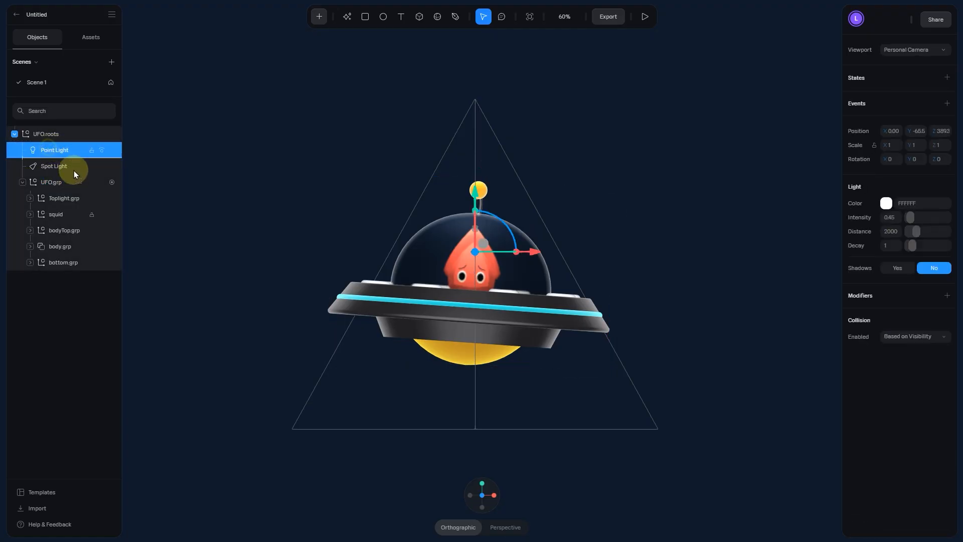
pyautogui.moveTo(68, 203); pyautogui.dragTo(59, 203)
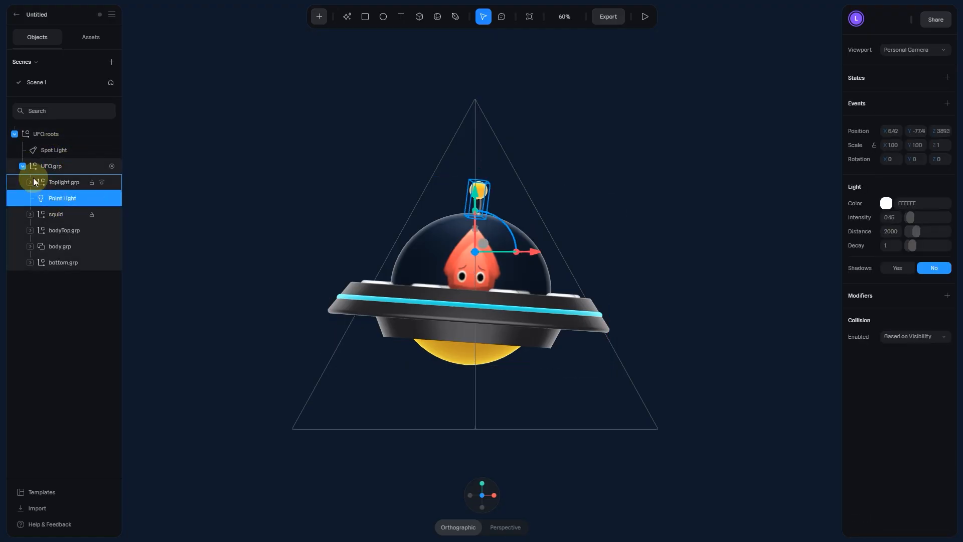
pyautogui.click(22, 166)
pyautogui.click(282, 147)
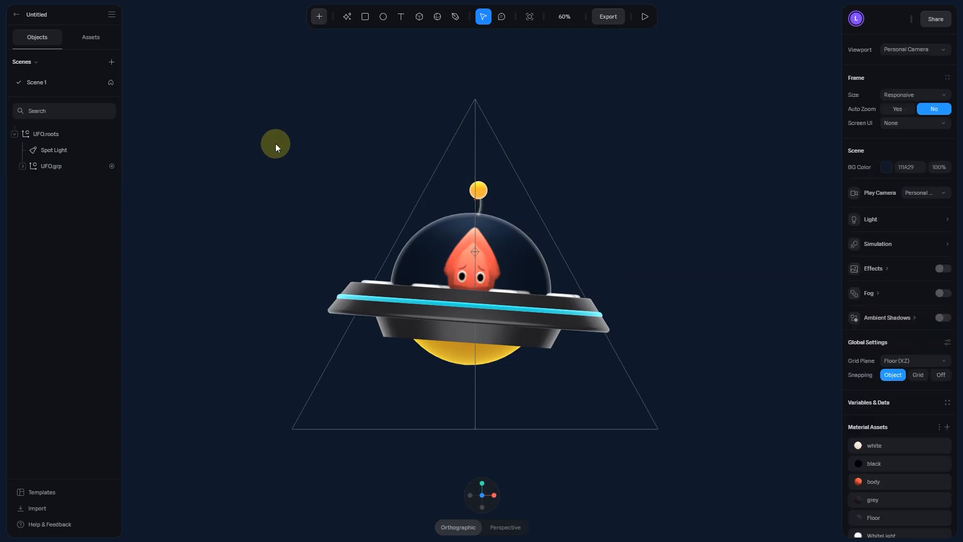
# Step: Play the scene at a closer zoom to check the rocking UFO with its nested light, and return to editing
pyautogui.scroll(3, 275, 144)
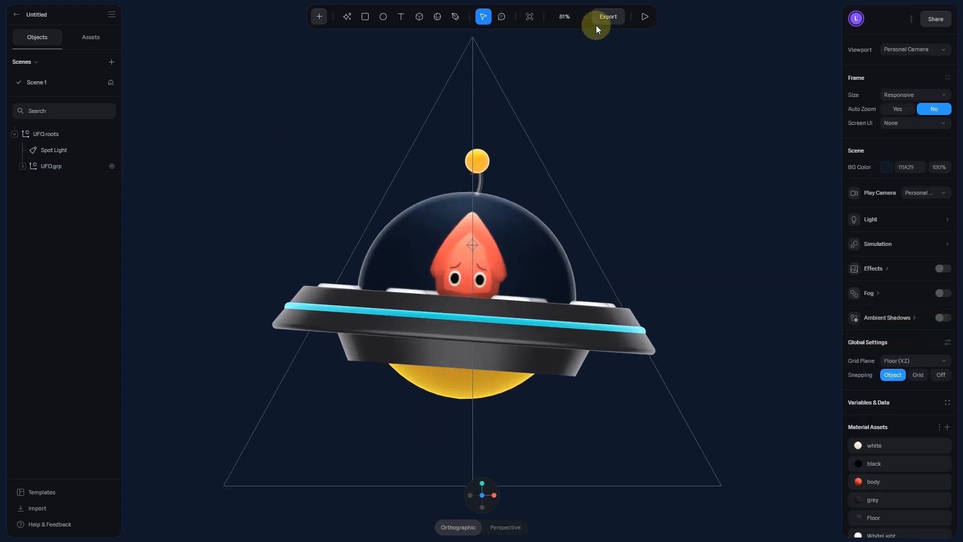
pyautogui.click(645, 17)
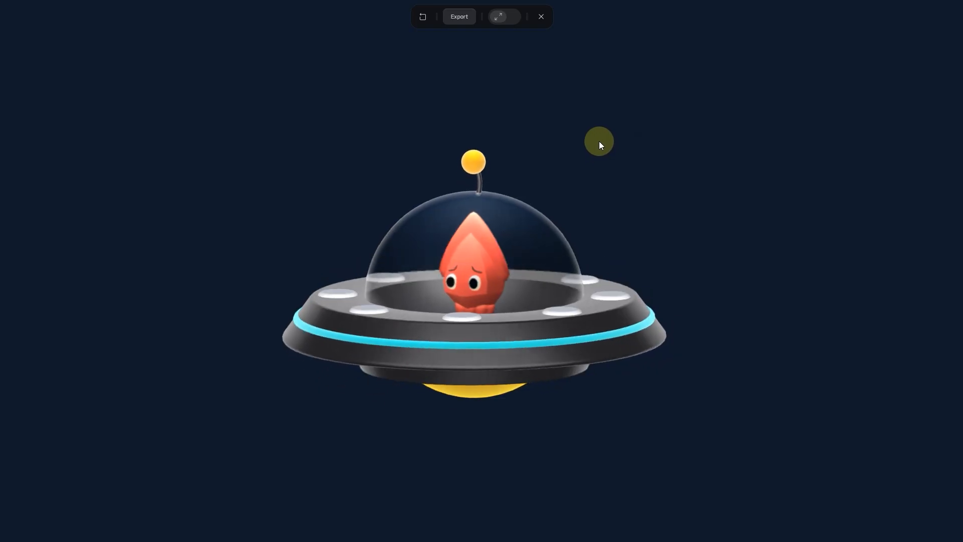
pyautogui.click(541, 16)
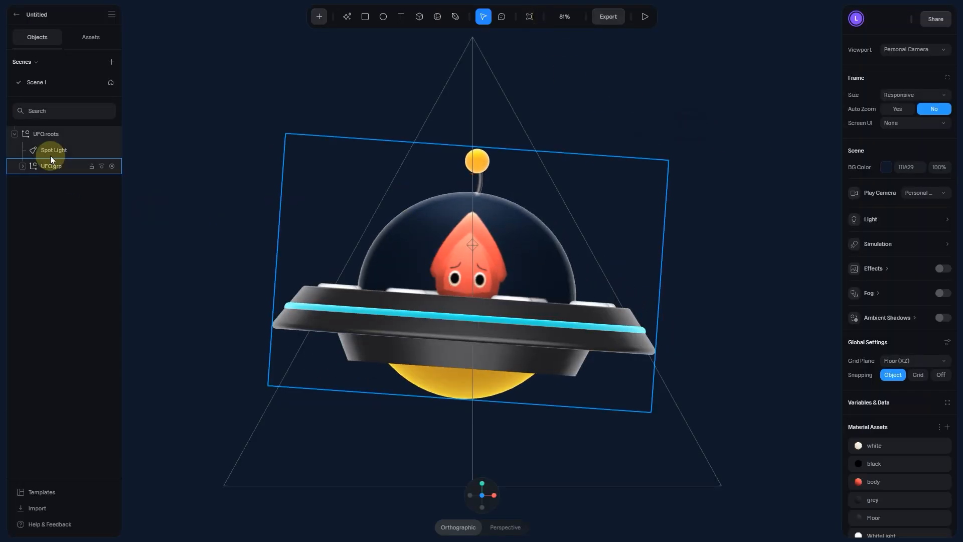
# Step: Add a Follow event to UFO.roots that targets the cursor, and play the scene to test it
pyautogui.click(48, 137)
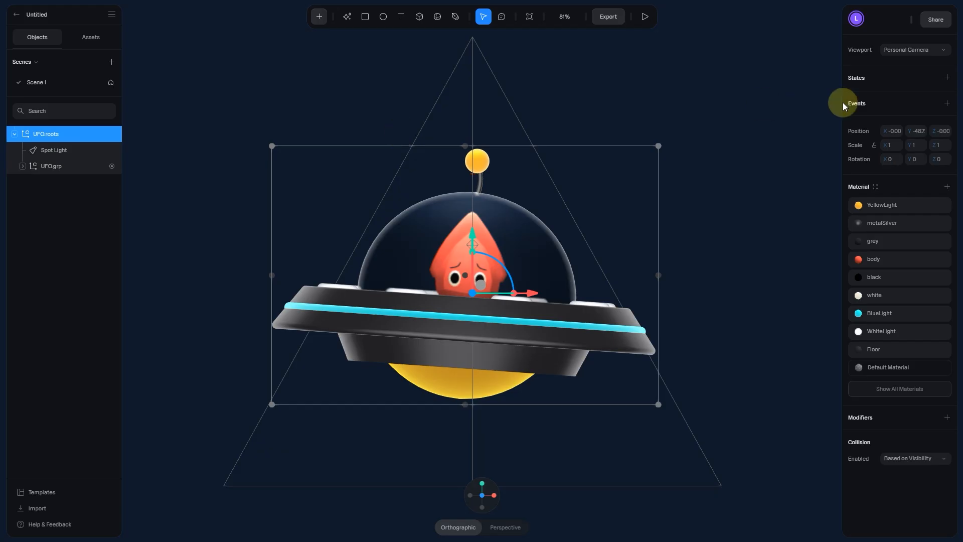
pyautogui.click(947, 103)
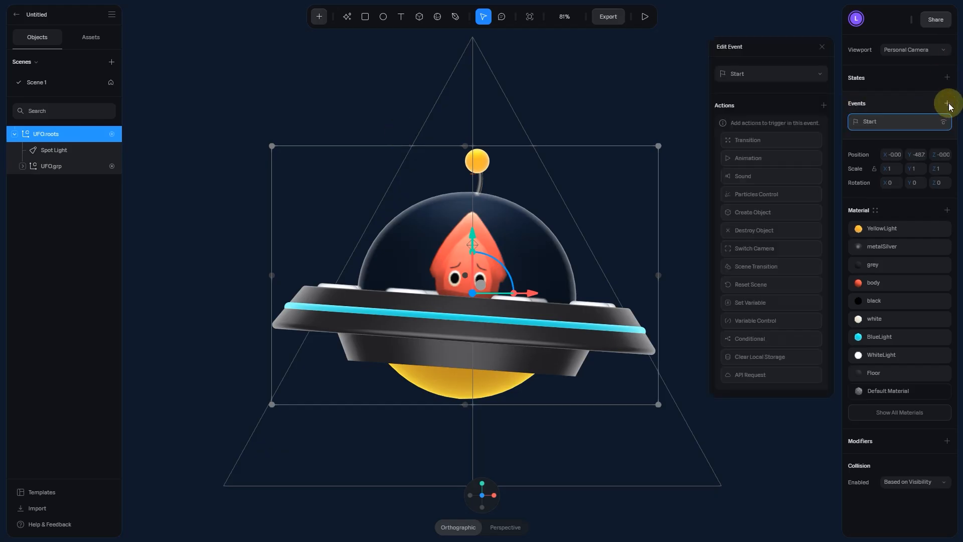
pyautogui.click(754, 77)
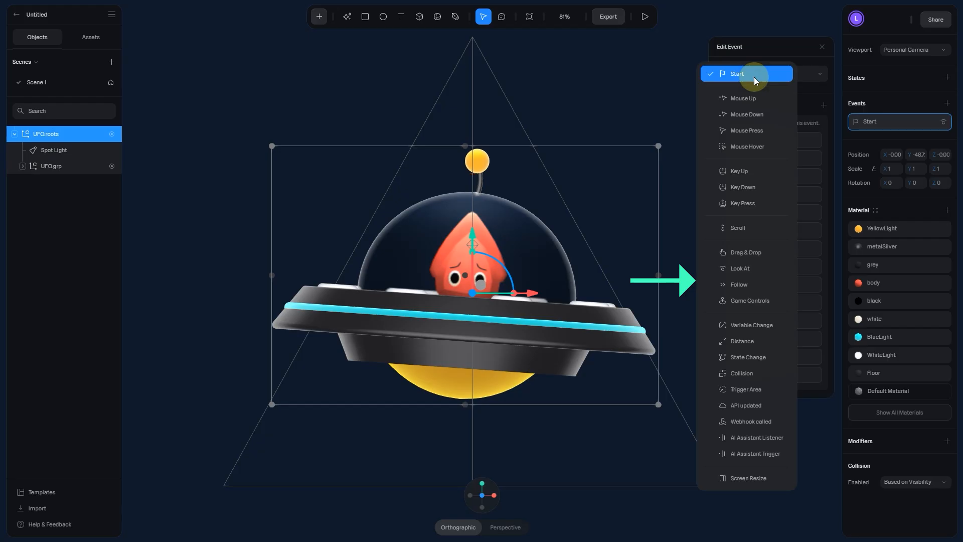
pyautogui.click(738, 285)
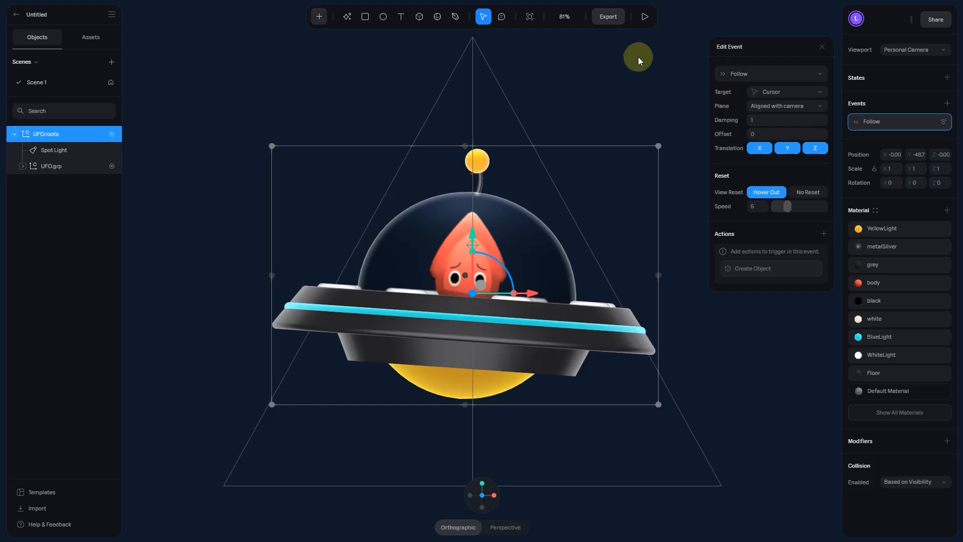
pyautogui.scroll(-1, 614, 79)
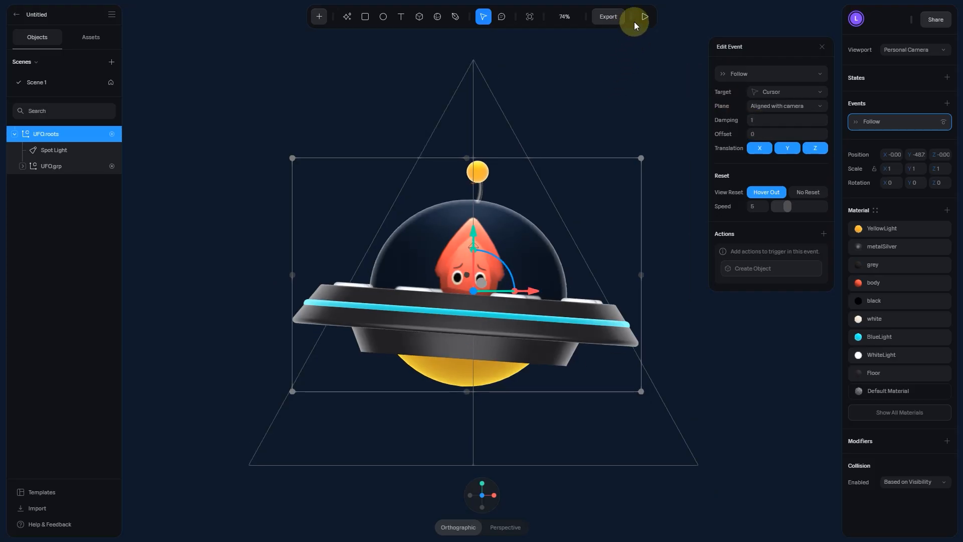
pyautogui.click(645, 16)
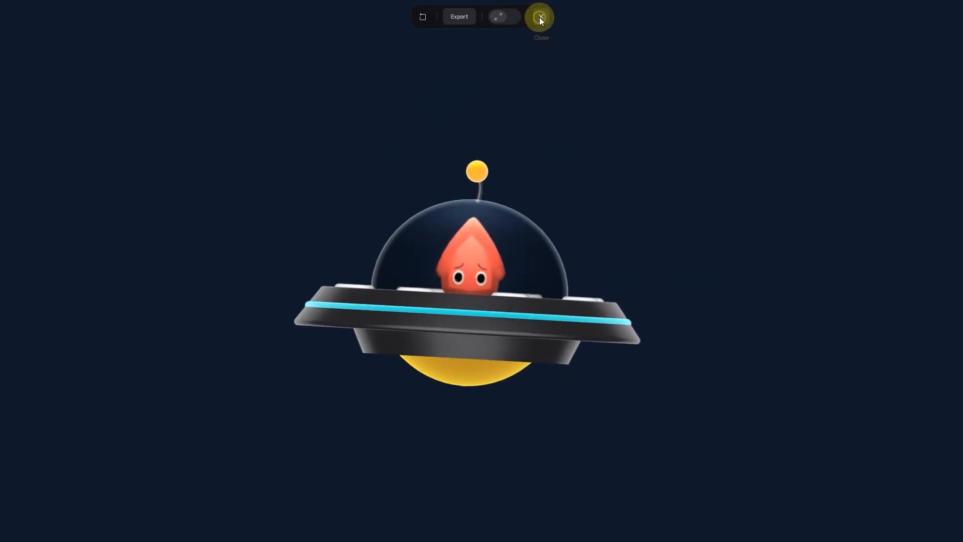
pyautogui.click(540, 17)
# Step: Set the Follow event's damping to 600 and test the cursor following in play mode
pyautogui.click(774, 119)
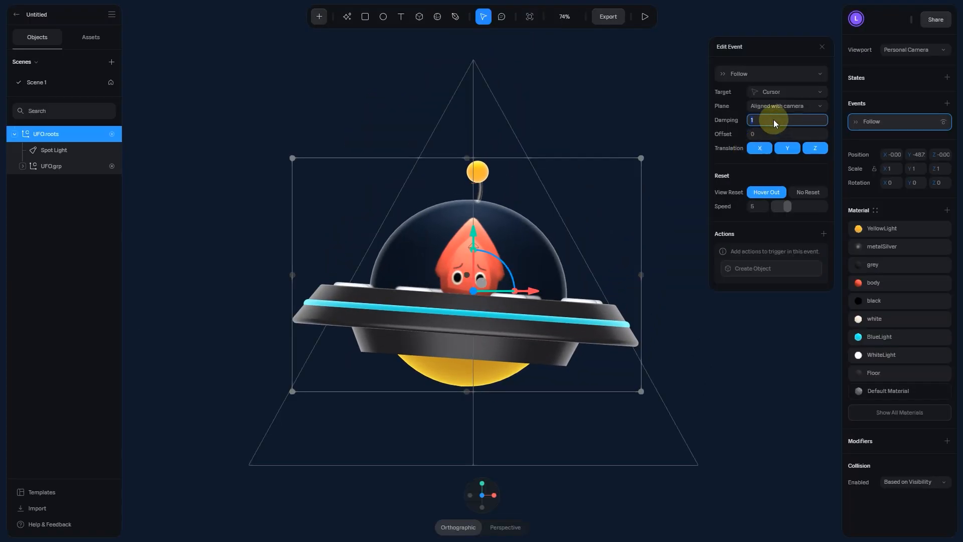
pyautogui.write('600')
pyautogui.press('Return')
pyautogui.click(645, 17)
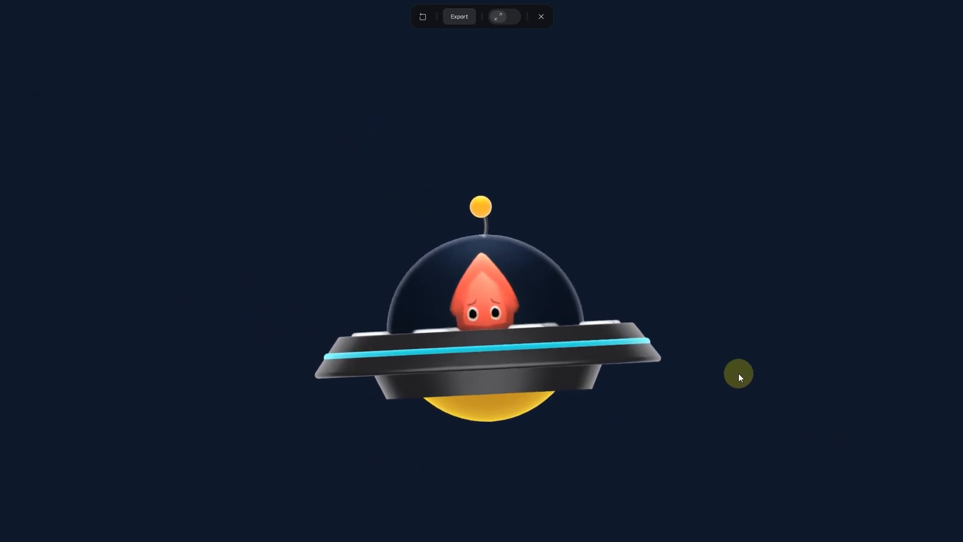
pyautogui.click(541, 18)
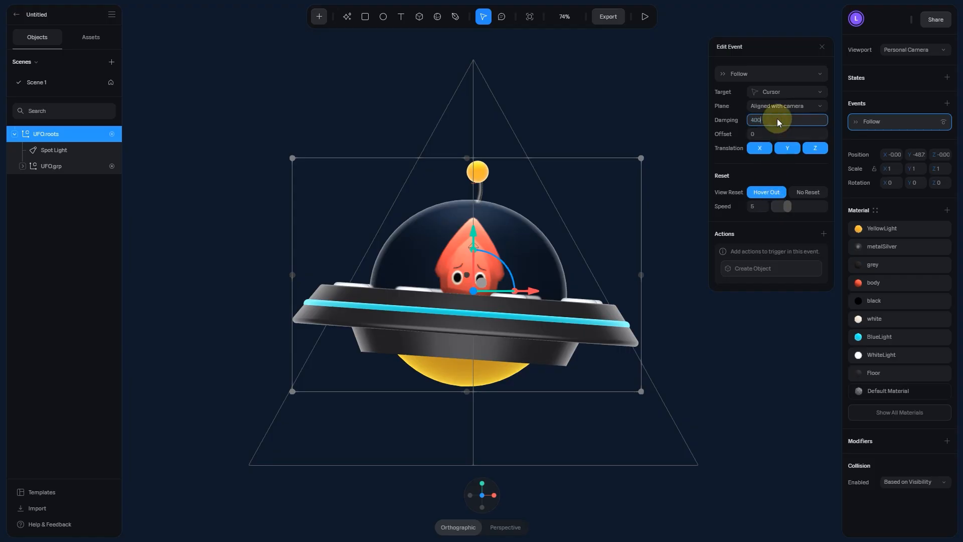
# Step: Set the Follow event's damping to 400 and its reset speed to 2
pyautogui.press('Return')
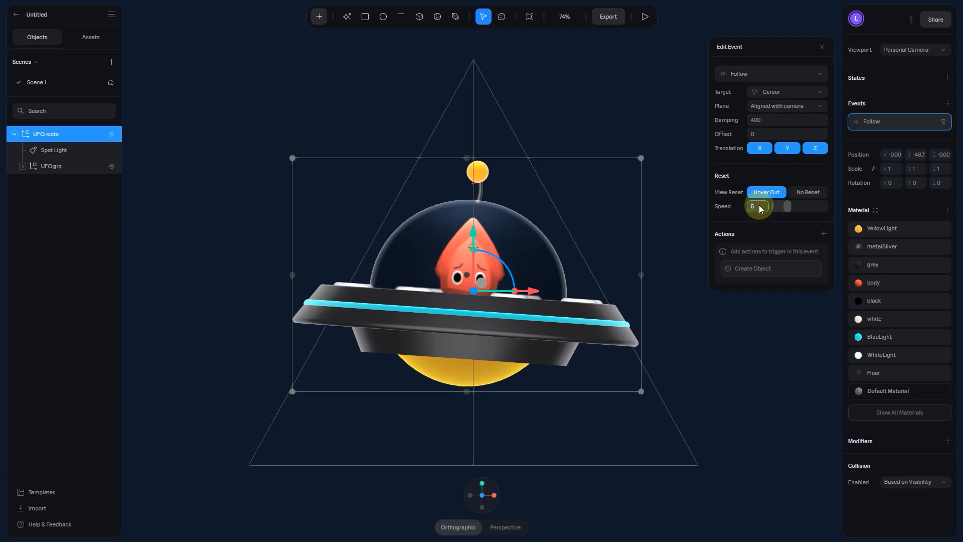
pyautogui.write('2')
pyautogui.press('Return')
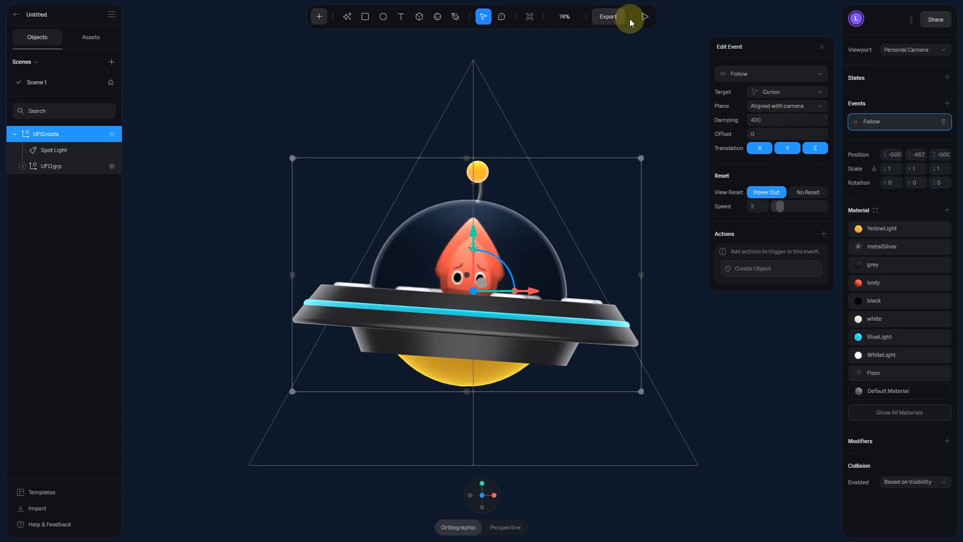
# Step: Play the scene with the resizable preview frame narrowed to about 502 px wide, and return to editing
pyautogui.click(645, 17)
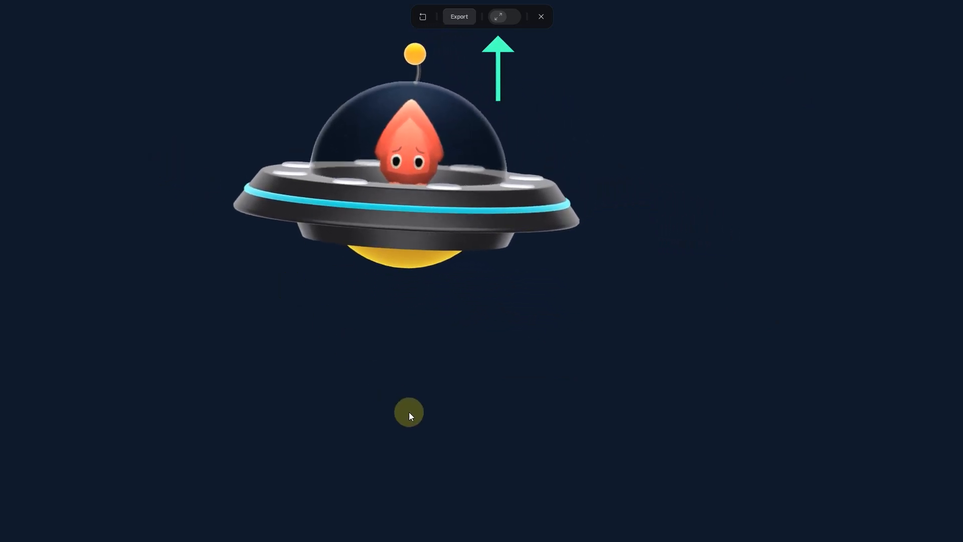
pyautogui.click(498, 18)
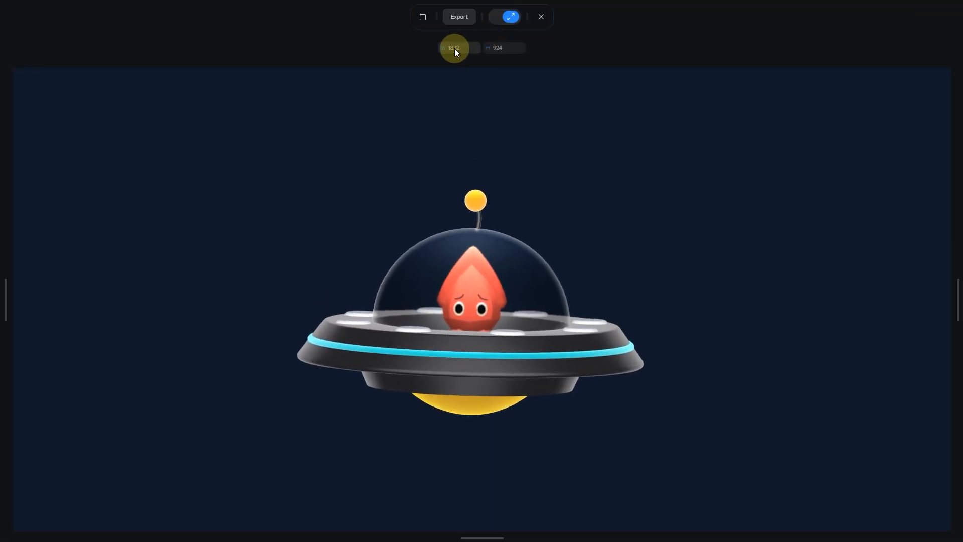
pyautogui.moveTo(12, 299); pyautogui.dragTo(355, 347)
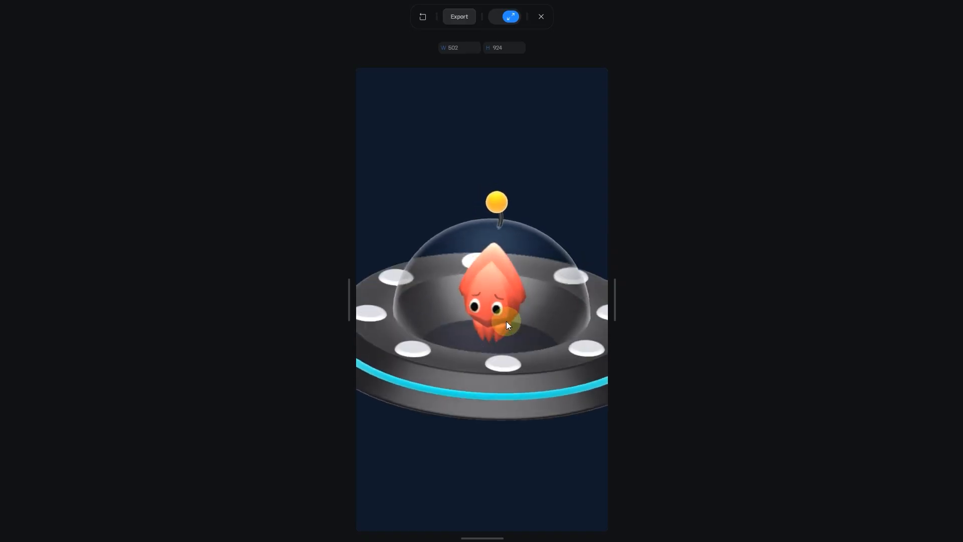
pyautogui.click(542, 17)
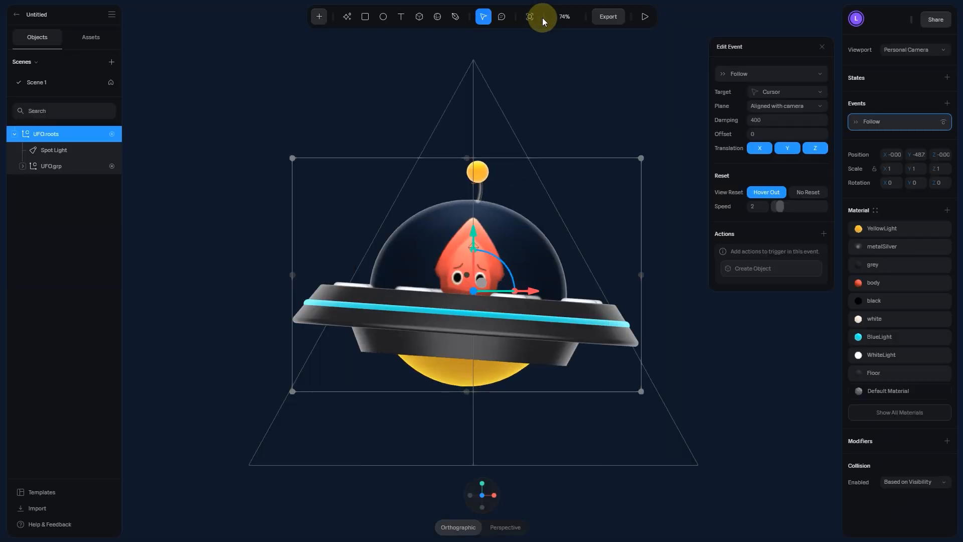
# Step: Turn on Auto Zoom for the responsive scene frame
pyautogui.click(571, 97)
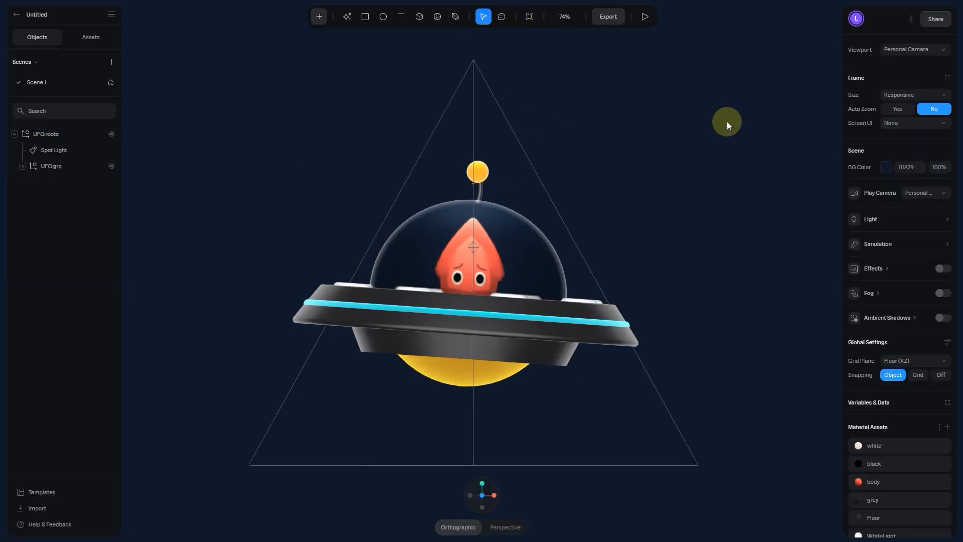
pyautogui.click(901, 109)
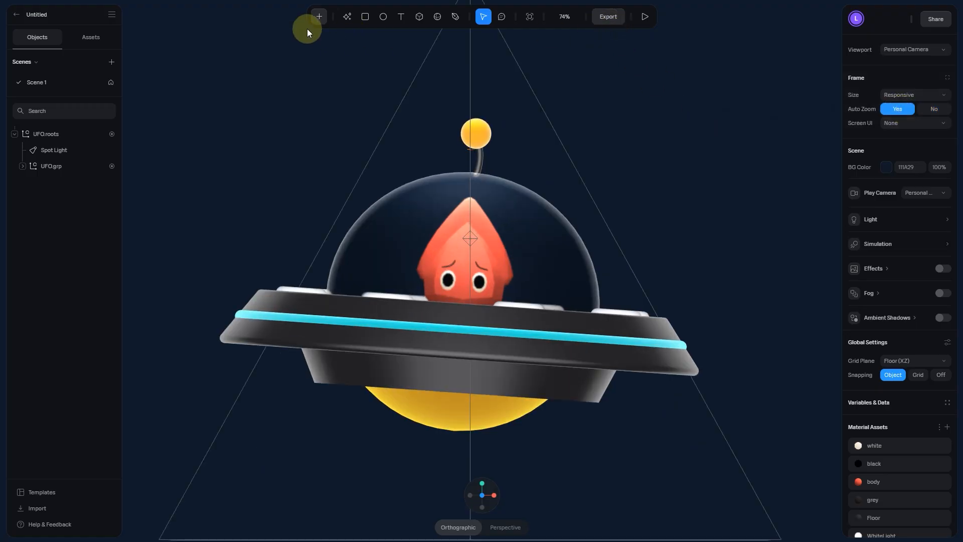
# Step: Add a camera, make it the active view, and reframe the UFO by shifting it sideways and zooming to 0.66
pyautogui.click(317, 19)
pyautogui.scroll(-5, 339, 165)
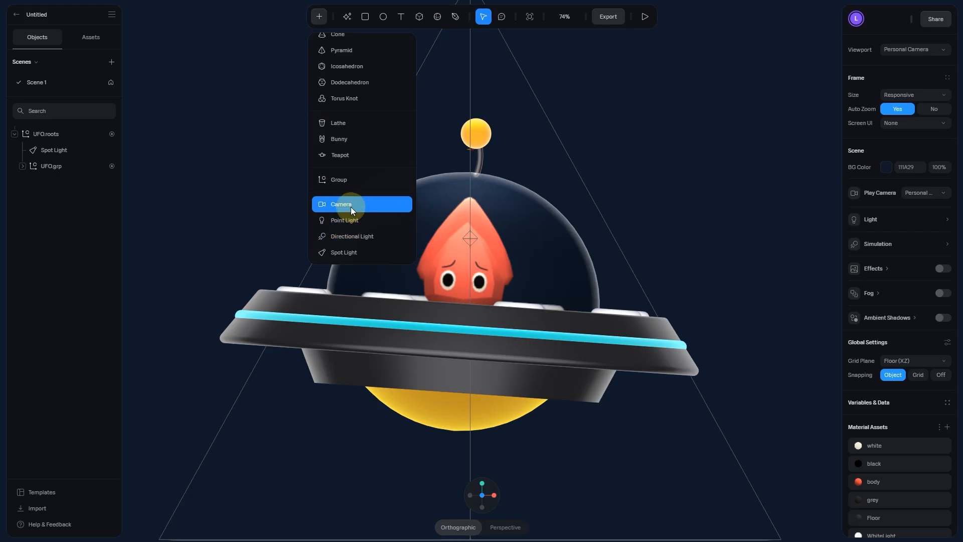
pyautogui.click(351, 206)
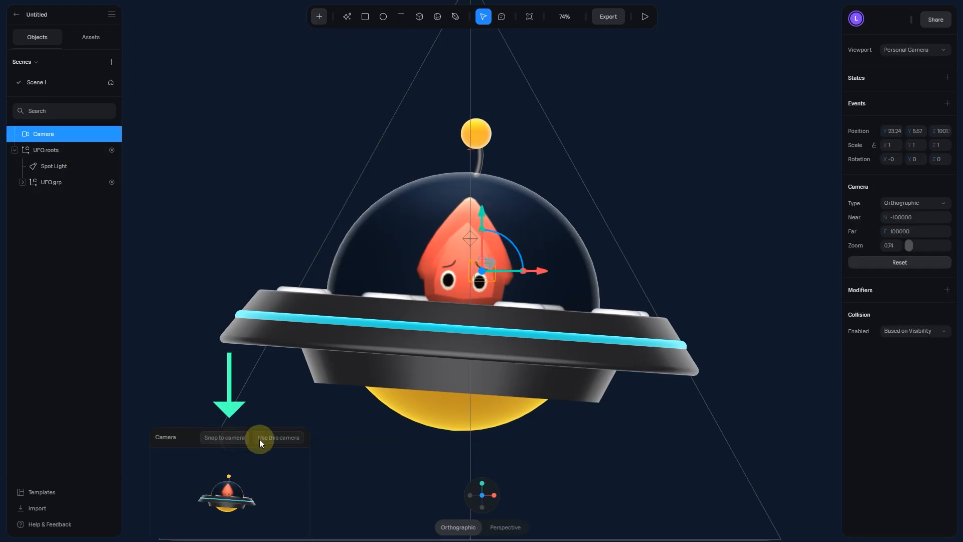
pyautogui.click(275, 441)
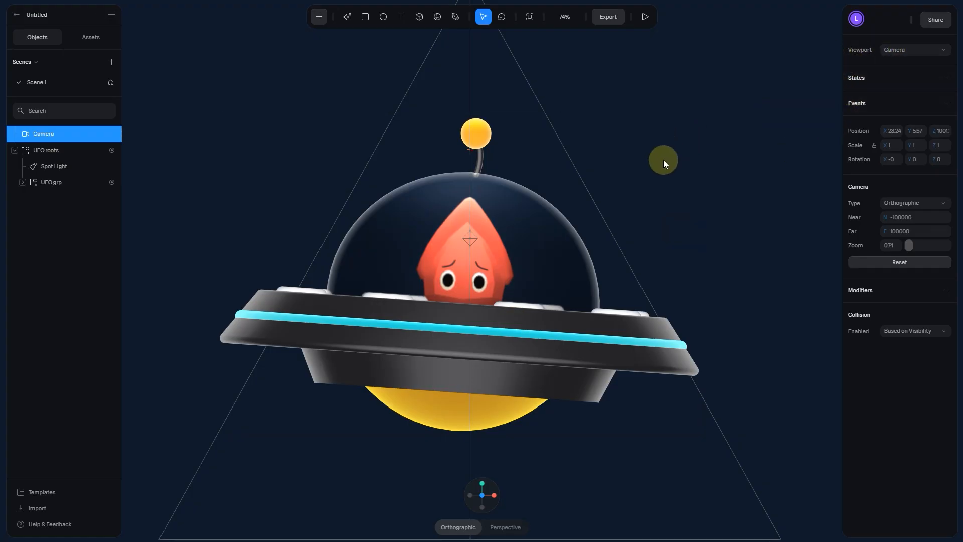
pyautogui.moveTo(864, 132)
pyautogui.mouseDown()
pyautogui.moveTo(853, 132)
pyautogui.moveTo(863, 132)
pyautogui.mouseUp()
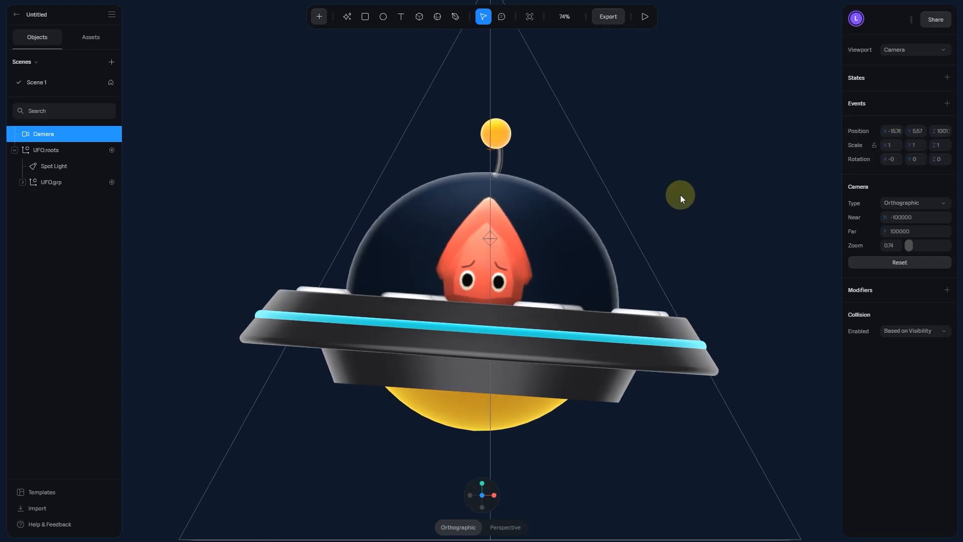
pyautogui.scroll(-3, 680, 195)
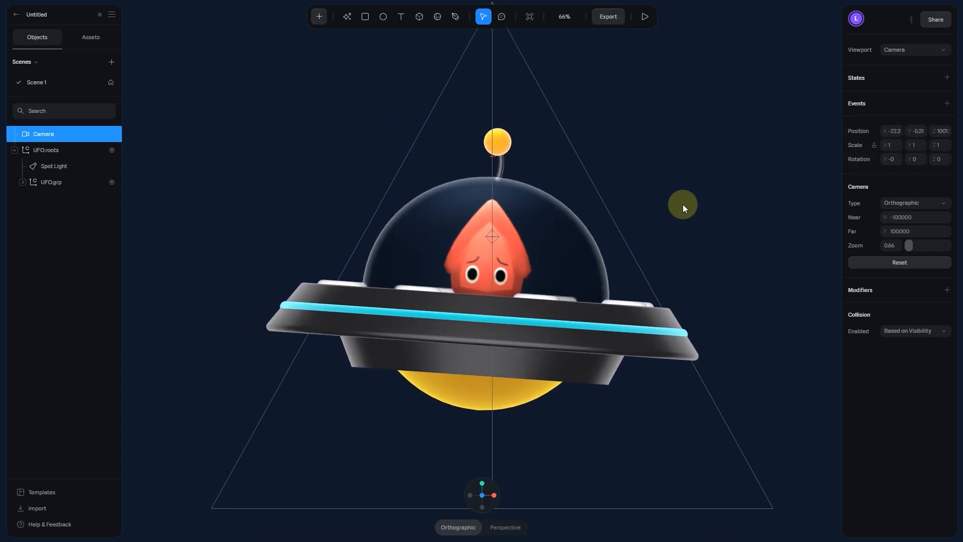
# Step: Test the responsive framing in play mode by widening the preview to about 1792 px and narrowing it to about 384 px
pyautogui.click(647, 17)
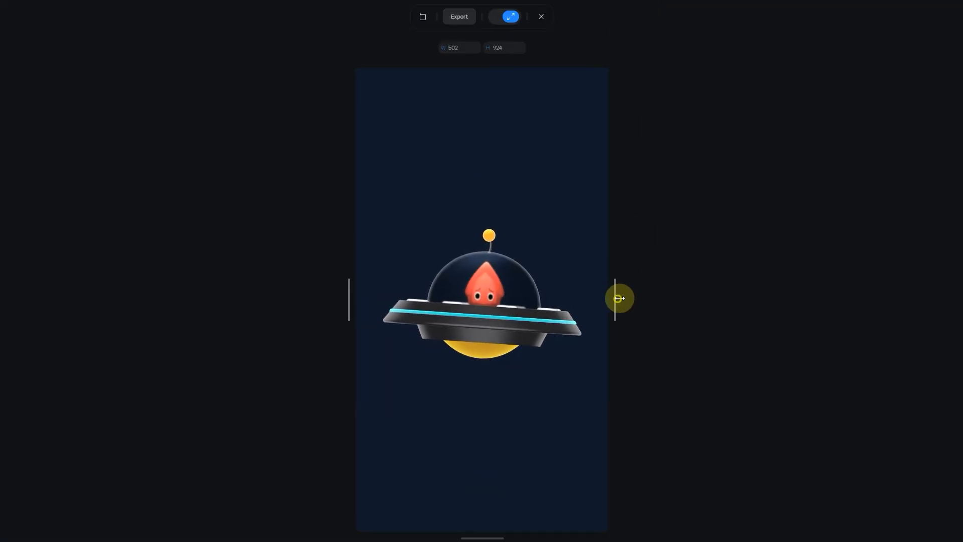
pyautogui.moveTo(618, 298); pyautogui.dragTo(938, 309)
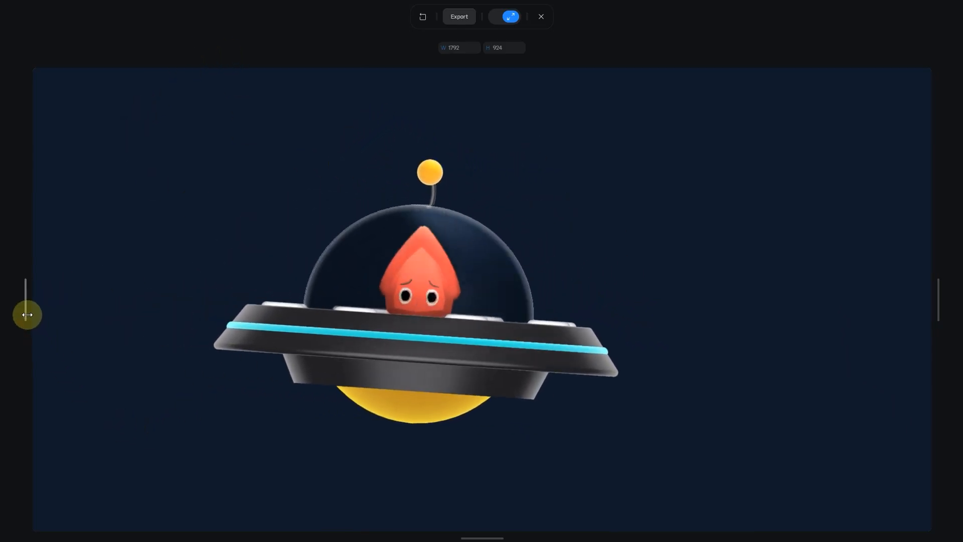
pyautogui.moveTo(26, 314); pyautogui.dragTo(376, 325)
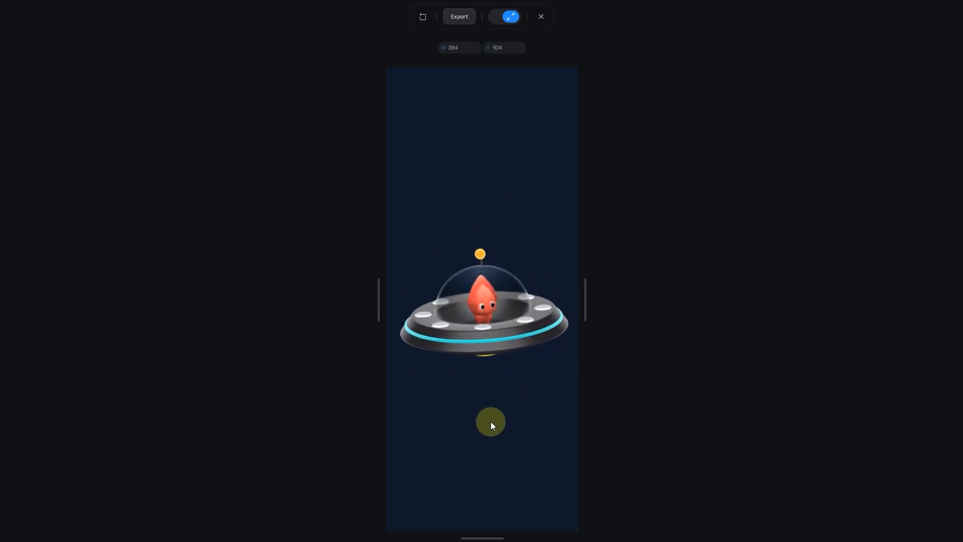
pyautogui.click(541, 18)
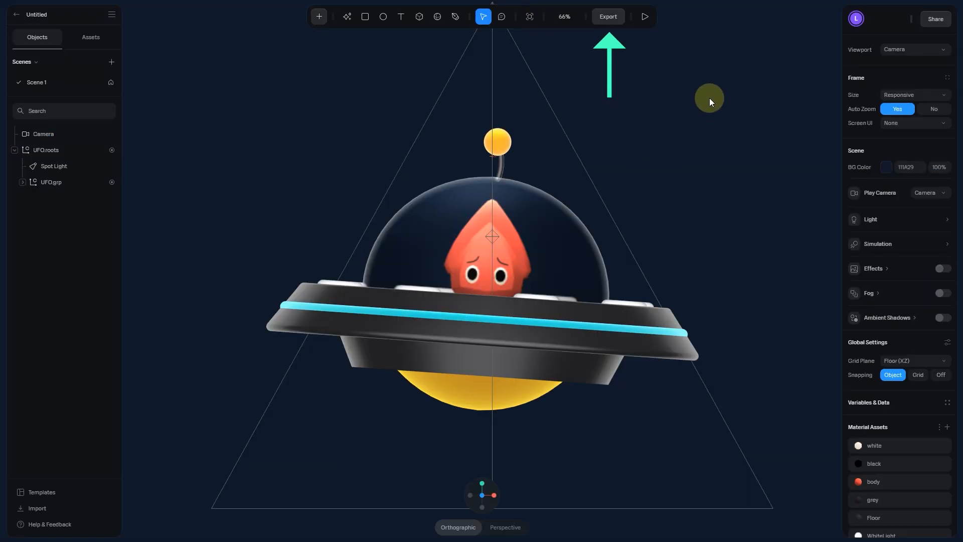
# Step: Review the Play Settings of the Public URL export, including orbit, pan, zoom, touch and limit options
pyautogui.click(615, 19)
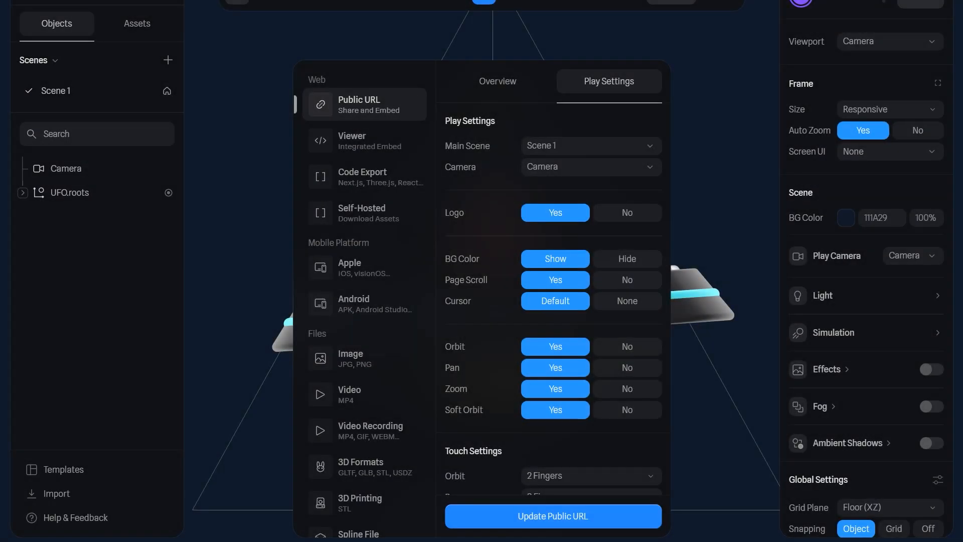
pyautogui.click(608, 86)
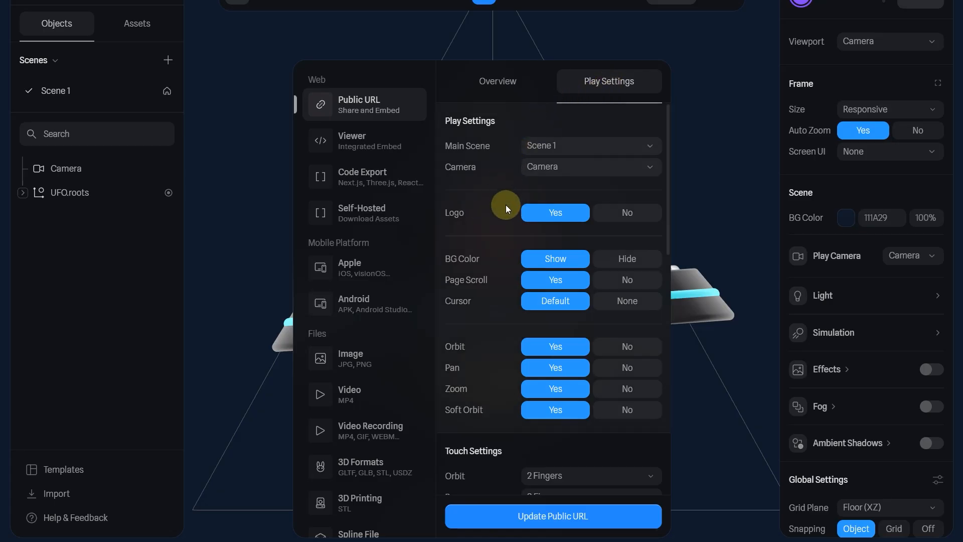
pyautogui.scroll(-2, 506, 204)
pyautogui.scroll(-1, 506, 206)
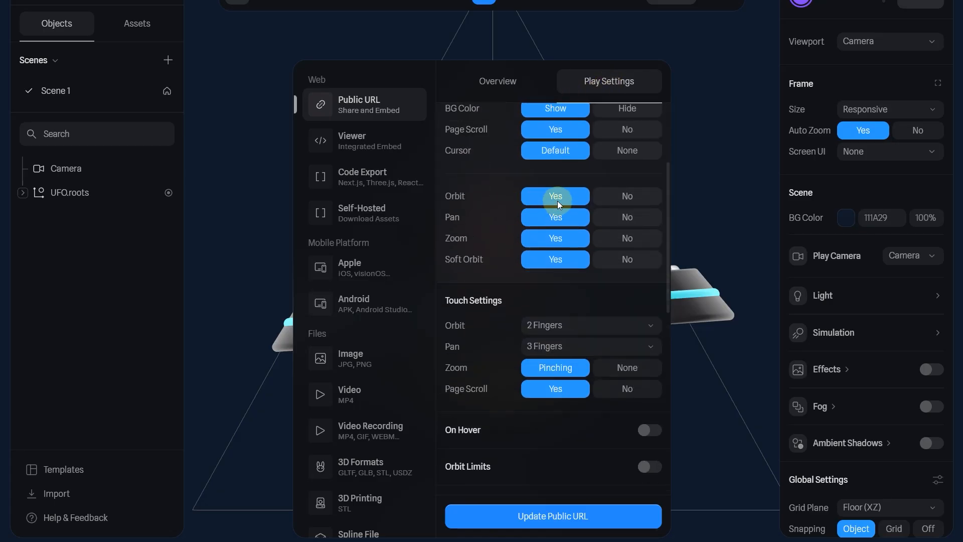
pyautogui.scroll(-2, 501, 324)
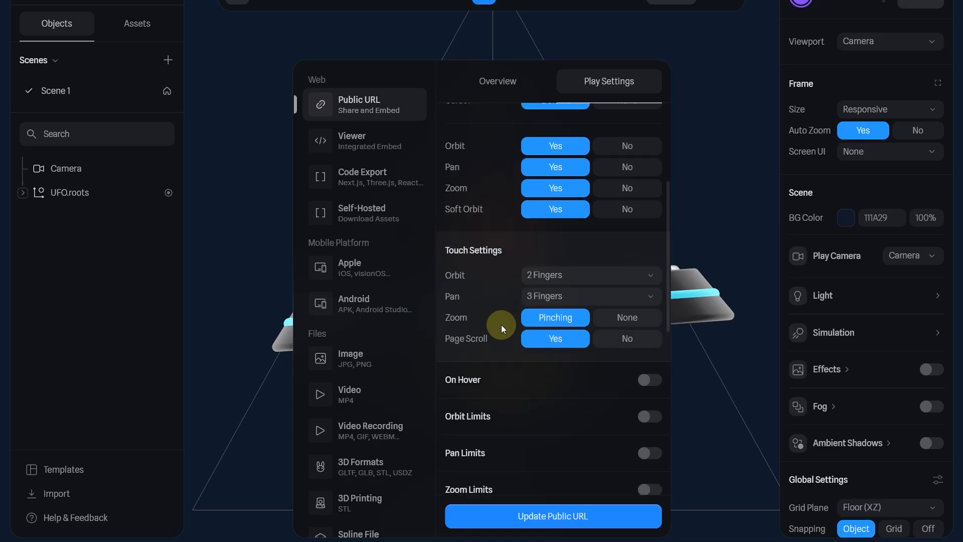
pyautogui.click(649, 329)
pyautogui.click(649, 332)
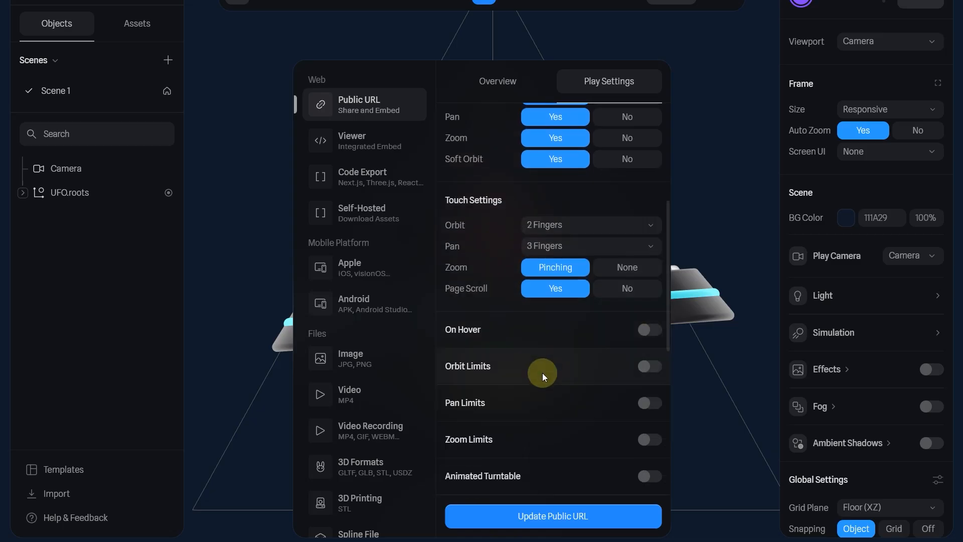
pyautogui.scroll(4, 544, 373)
pyautogui.scroll(1, 546, 375)
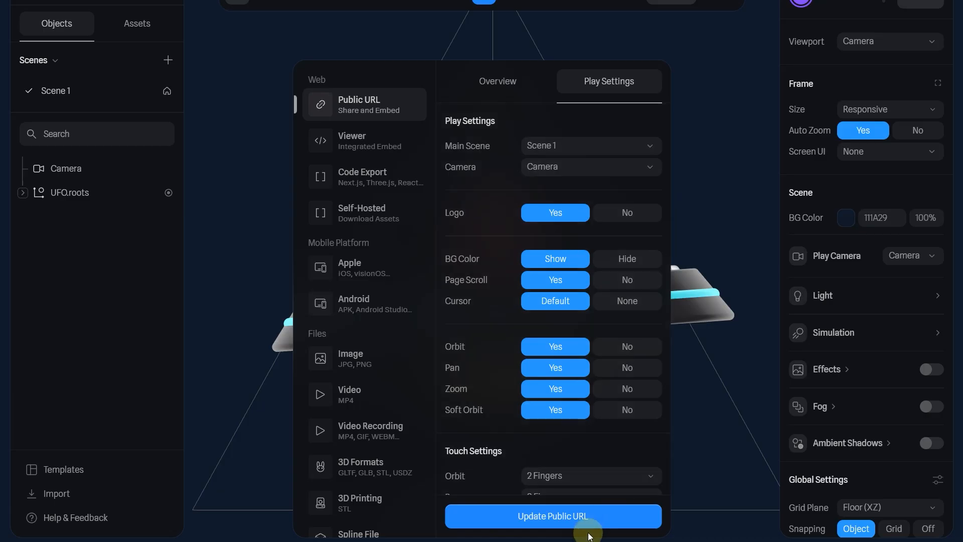
# Step: Update the scene's public URL and open the published link from the export overview
pyautogui.click(587, 516)
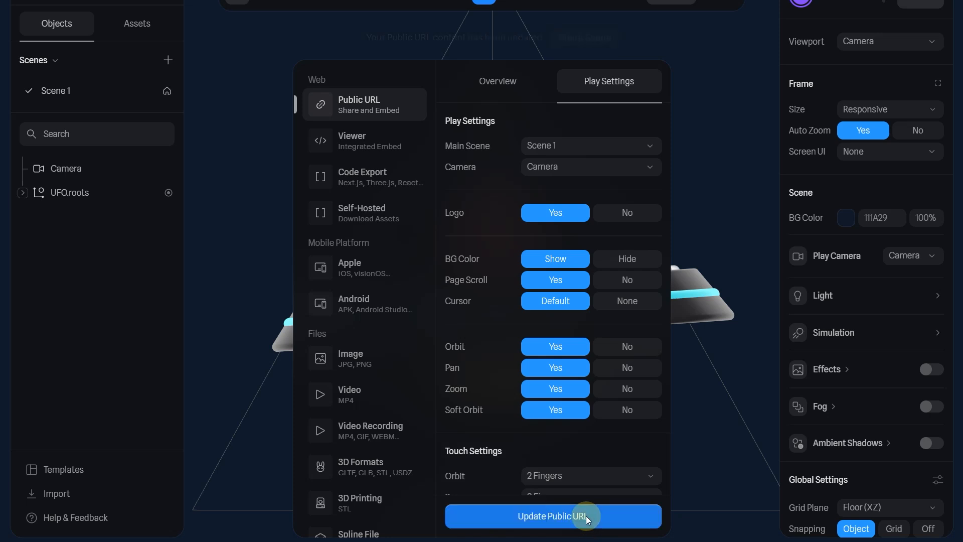
pyautogui.click(533, 86)
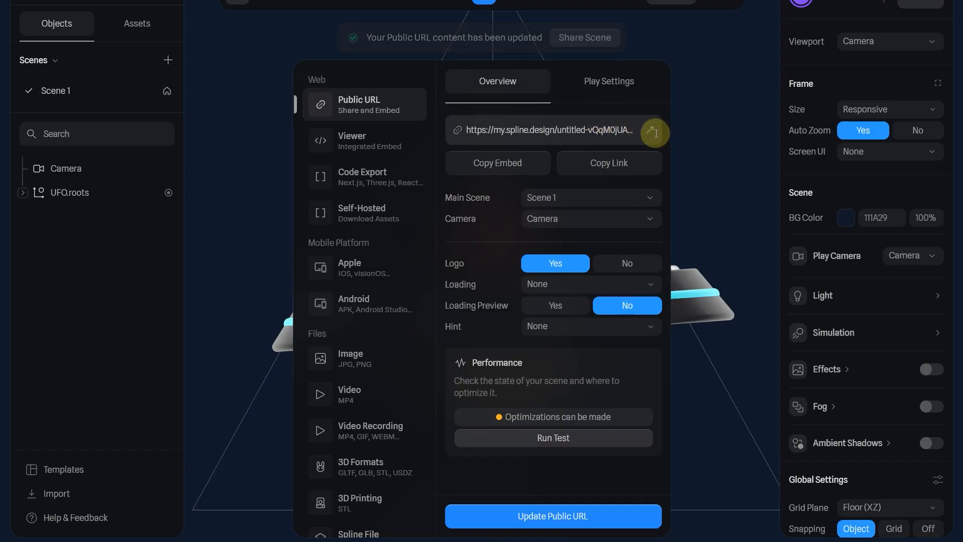
pyautogui.click(651, 130)
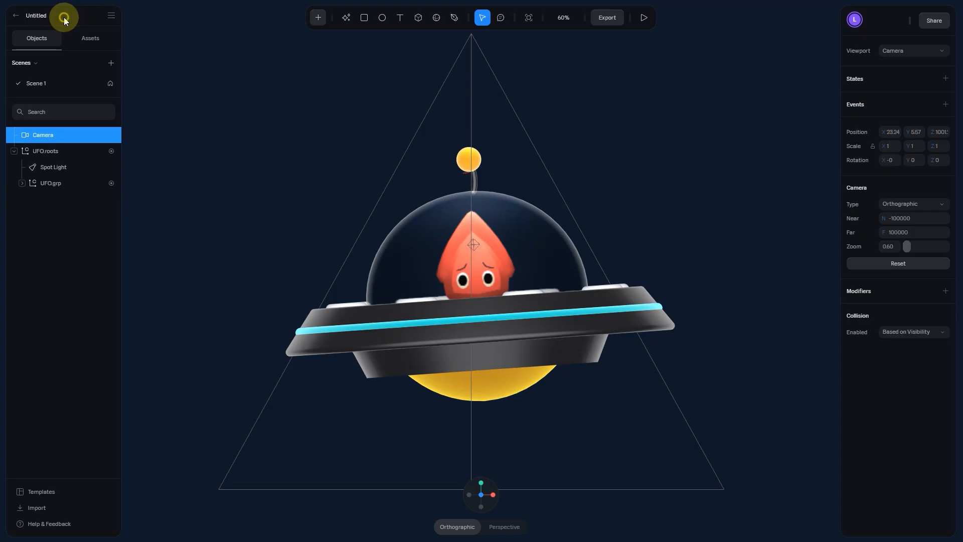
# Step: Rename the file as UFO and open its public URL from the export overview in the browser
pyautogui.doubleClick(64, 19)
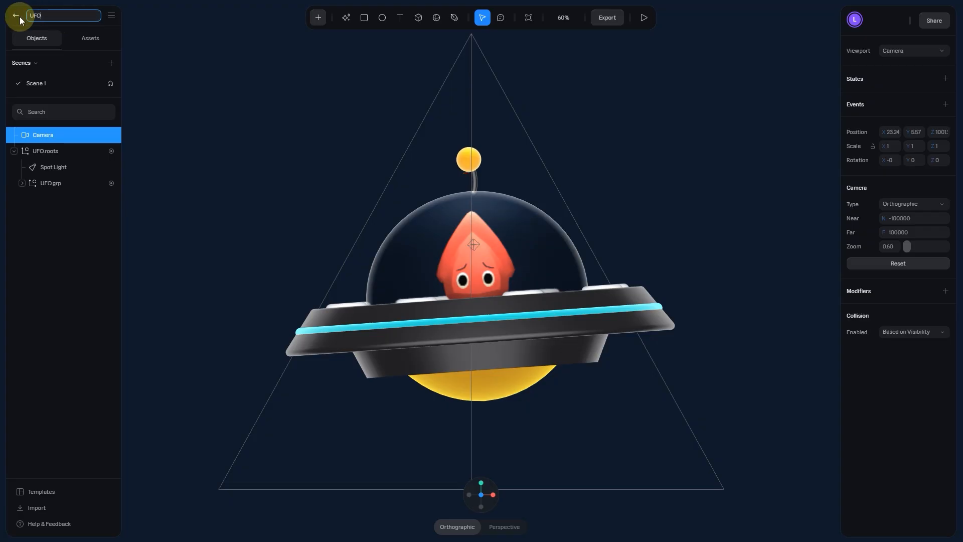
pyautogui.press('Return')
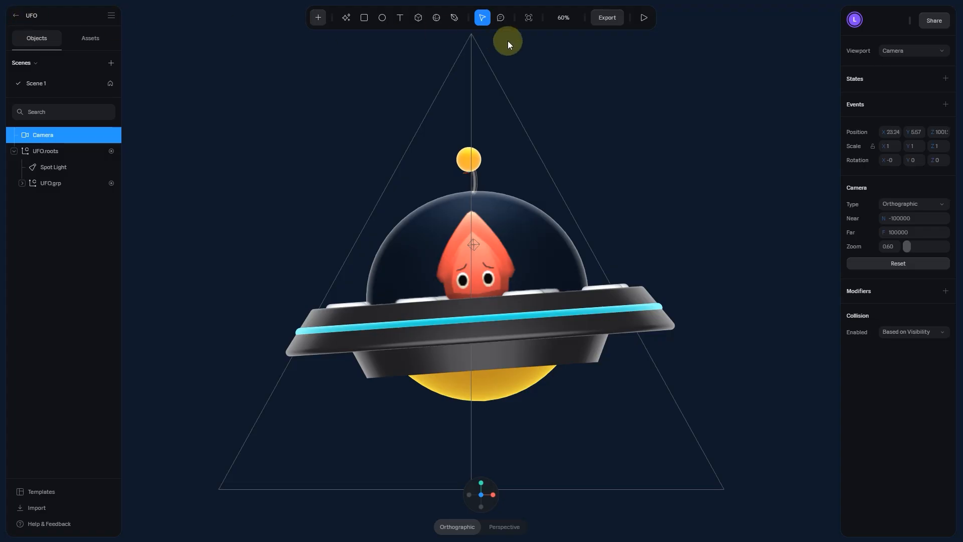
pyautogui.click(616, 19)
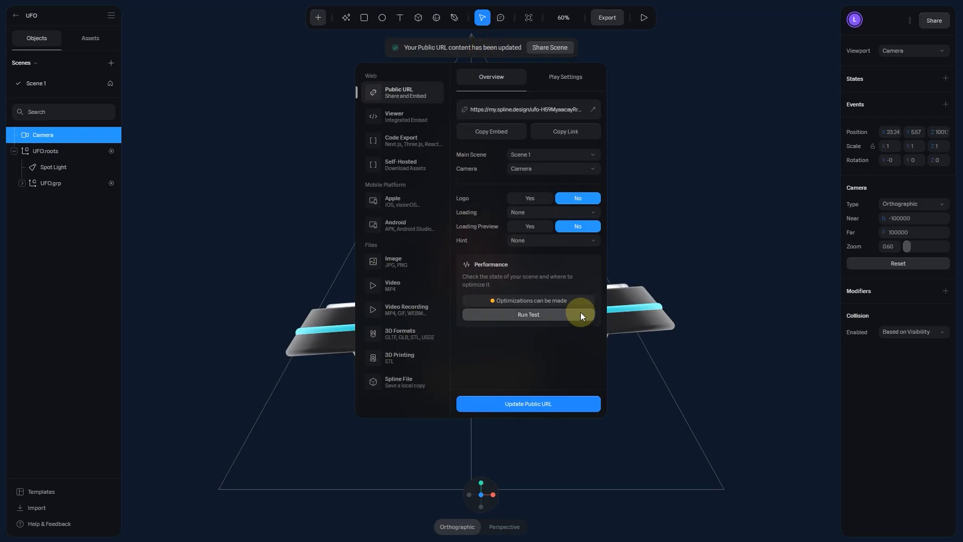
pyautogui.click(593, 111)
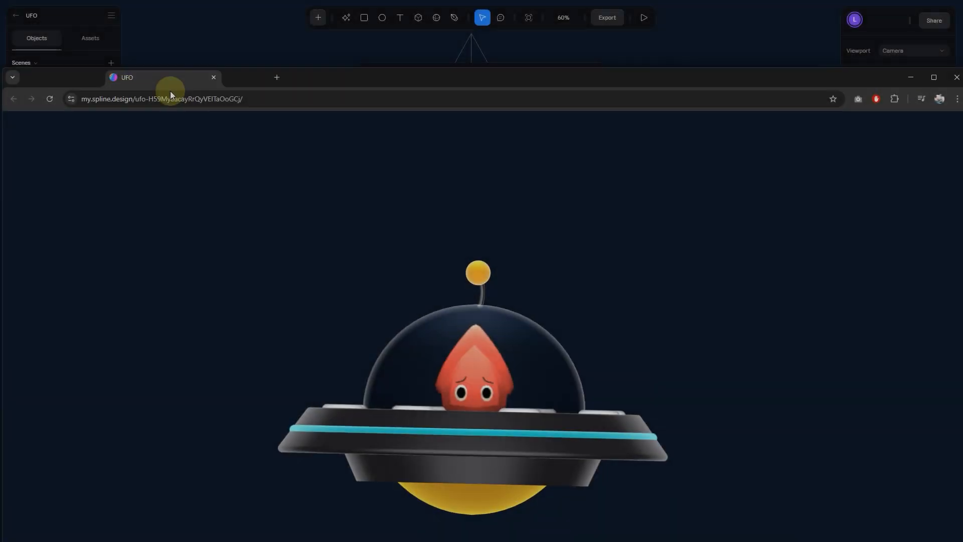